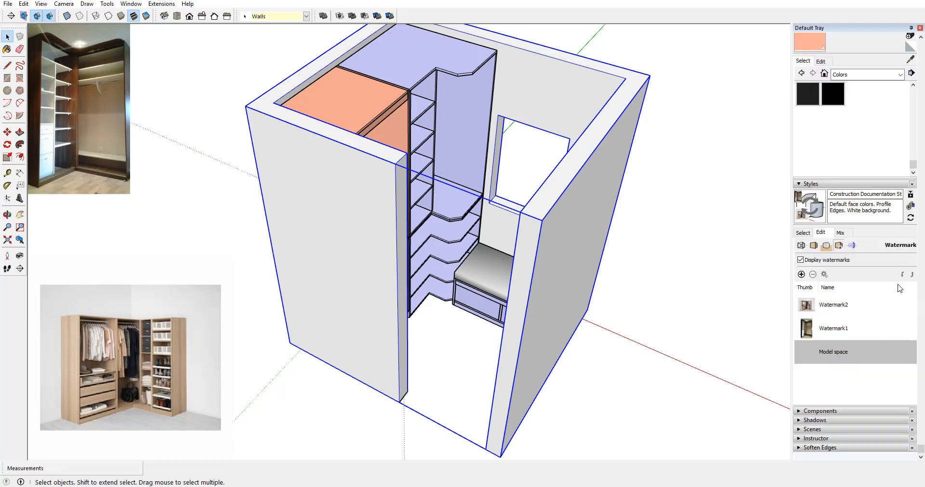
Step: Paint the closet room's walls with the Translucent Glass Blue material from the Glass and Mirrors collection, and deselect them
scroll(882, 283, up, 4)
scroll(848, 241, up, 3)
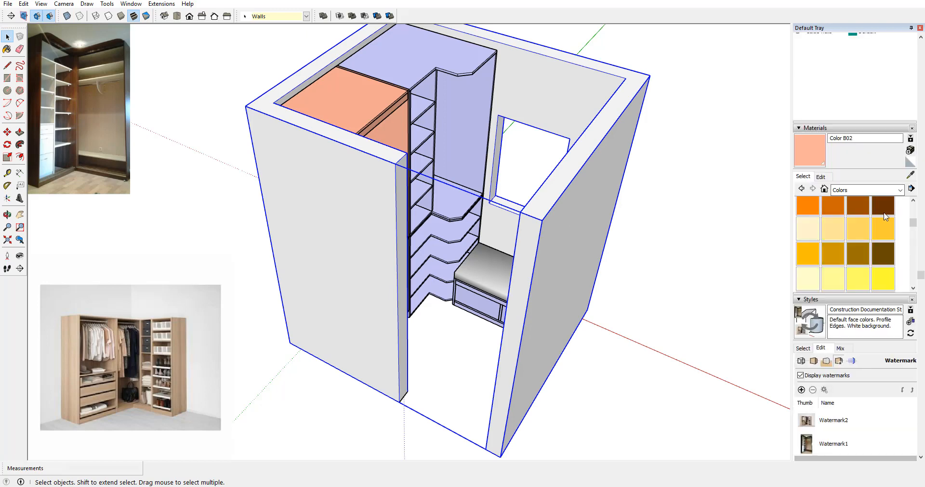
click(866, 190)
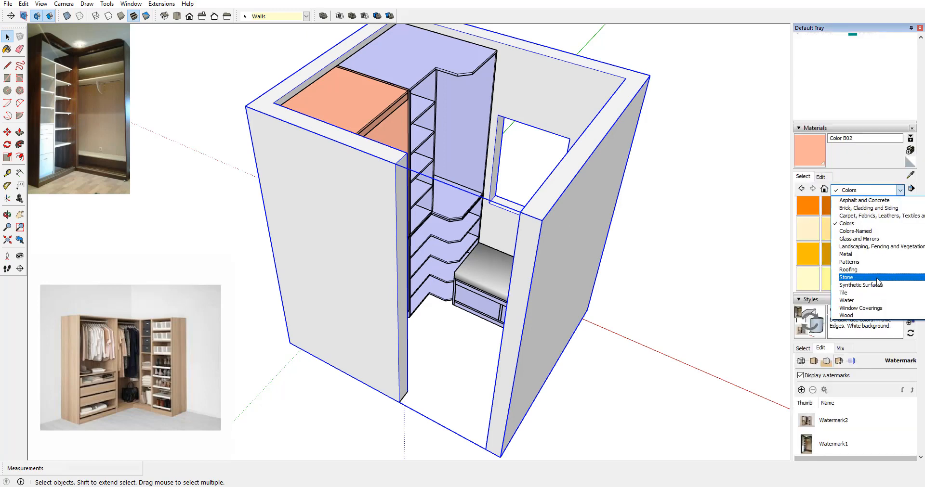
click(868, 239)
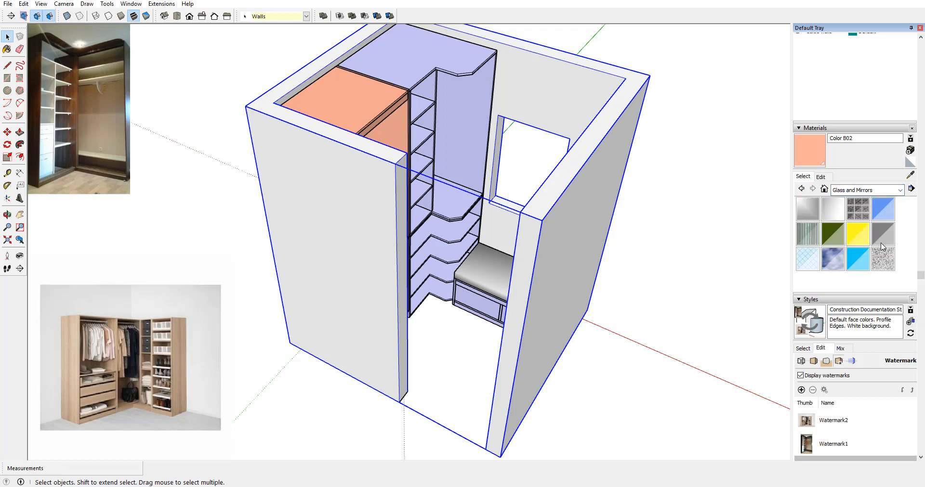
click(884, 210)
click(588, 197)
middle_drag(588, 198, 472, 212)
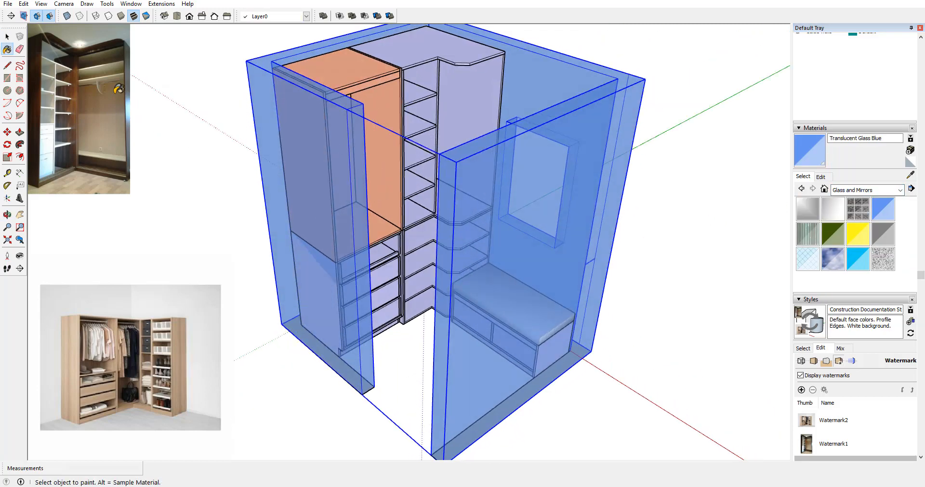
click(8, 38)
click(217, 123)
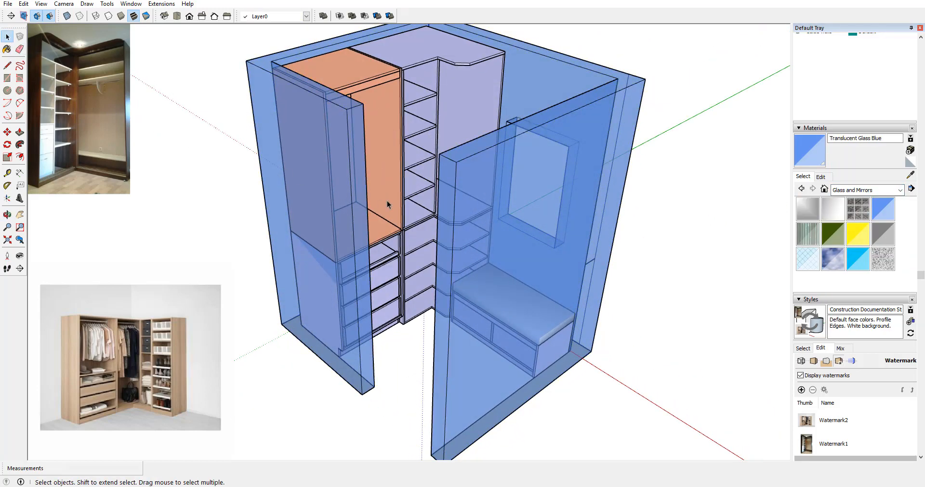
Step: Examine the corner wardrobe, shelves, drawers and window bench through the translucent walls from several angles
middle_drag(388, 204, 437, 252)
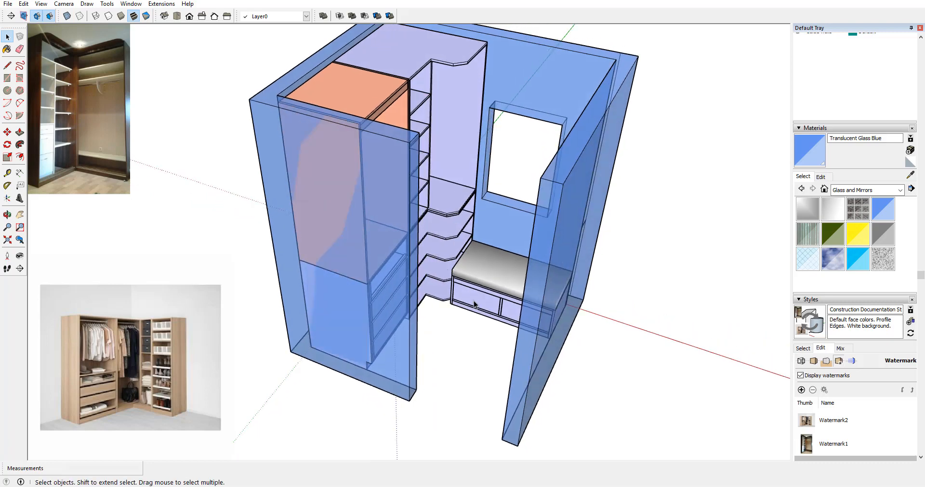
scroll(481, 314, down, 1)
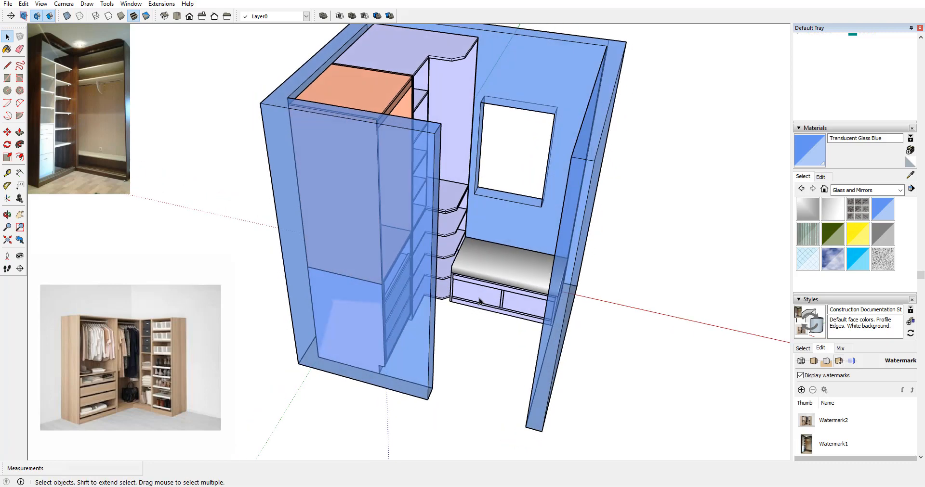
middle_drag(482, 314, 404, 308)
scroll(457, 194, up, 3)
scroll(458, 193, down, 2)
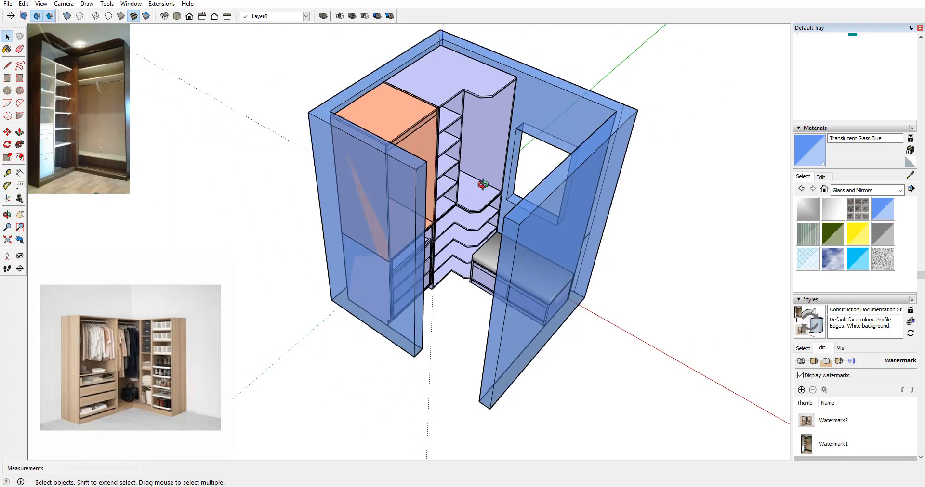
middle_drag(460, 192, 471, 140)
scroll(461, 214, up, 5)
middle_drag(461, 215, 452, 95)
scroll(441, 208, down, 3)
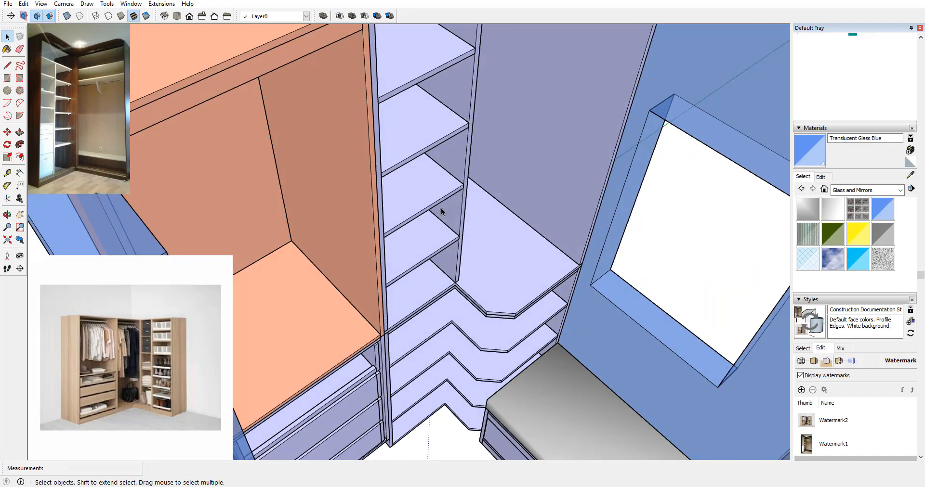
middle_drag(441, 208, 440, 159)
scroll(468, 155, up, 3)
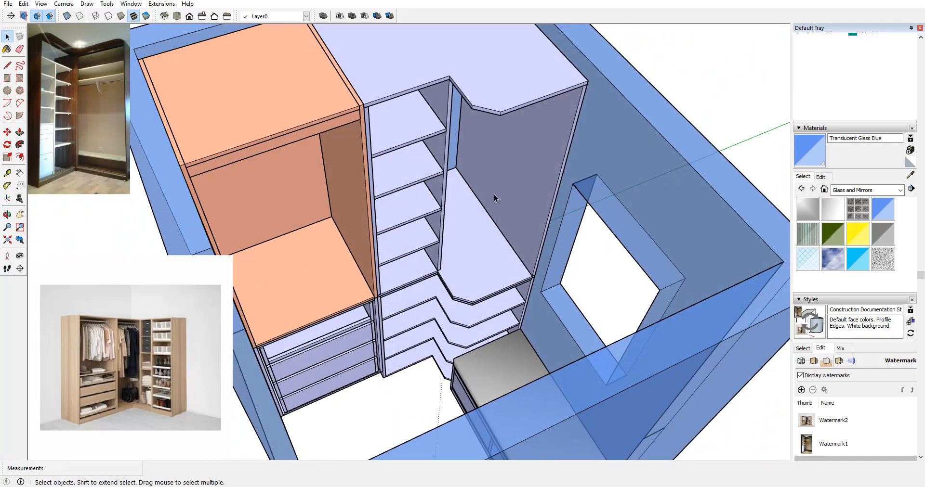
middle_drag(494, 198, 510, 180)
scroll(435, 116, up, 4)
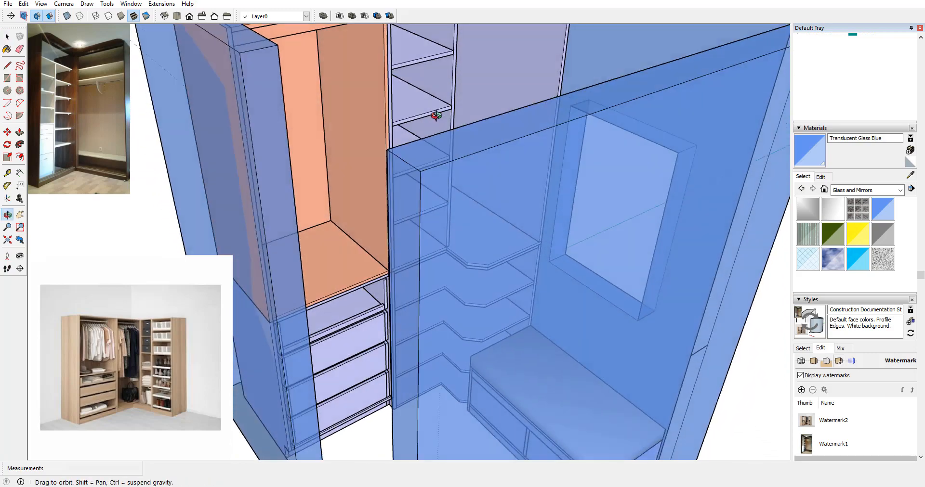
middle_drag(436, 115, 384, 148)
scroll(351, 180, down, 4)
middle_drag(356, 188, 409, 255)
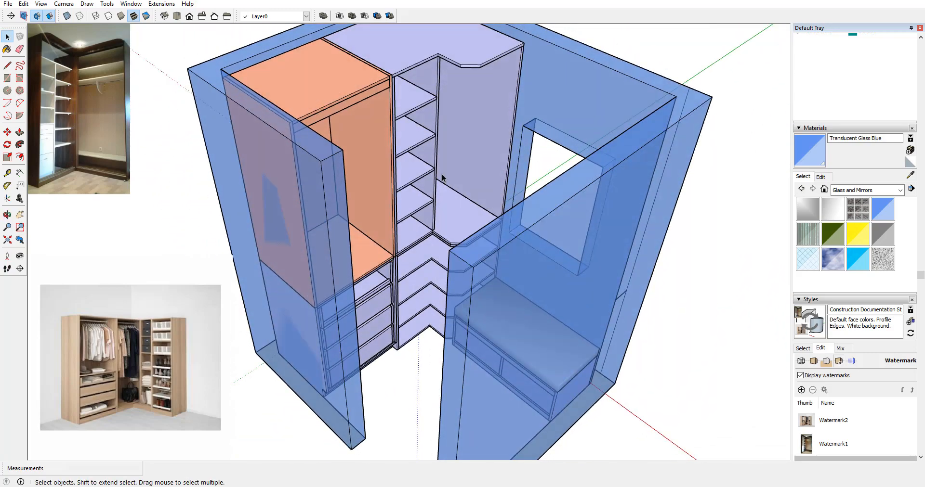
scroll(440, 178, down, 3)
middle_drag(437, 181, 414, 208)
scroll(401, 166, up, 3)
scroll(402, 167, up, 3)
scroll(439, 236, down, 4)
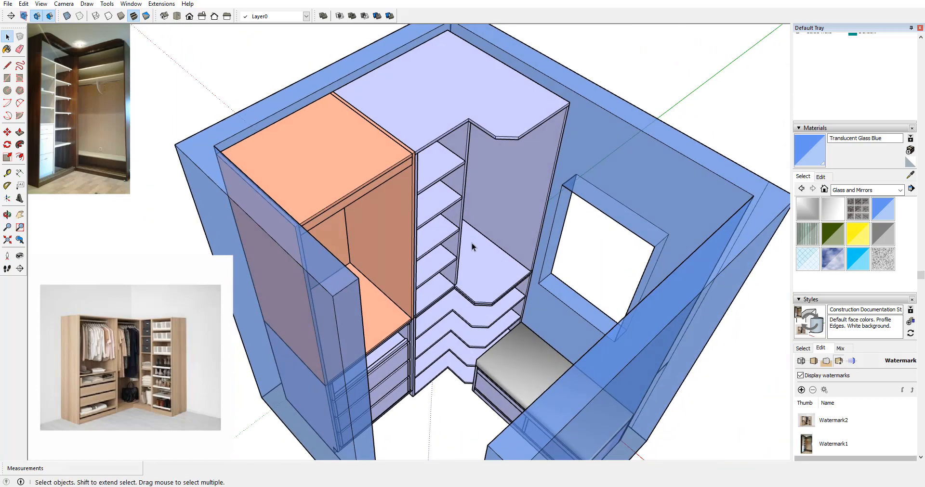
middle_drag(472, 244, 516, 212)
scroll(612, 194, up, 3)
scroll(609, 197, down, 3)
mouse_move(609, 198)
middle_down()
mouse_move(544, 219)
mouse_move(692, 227)
mouse_move(438, 273)
mouse_move(397, 224)
mouse_move(535, 141)
middle_up()
scroll(544, 219, down, 3)
scroll(547, 294, up, 3)
scroll(501, 215, up, 3)
scroll(516, 211, down, 3)
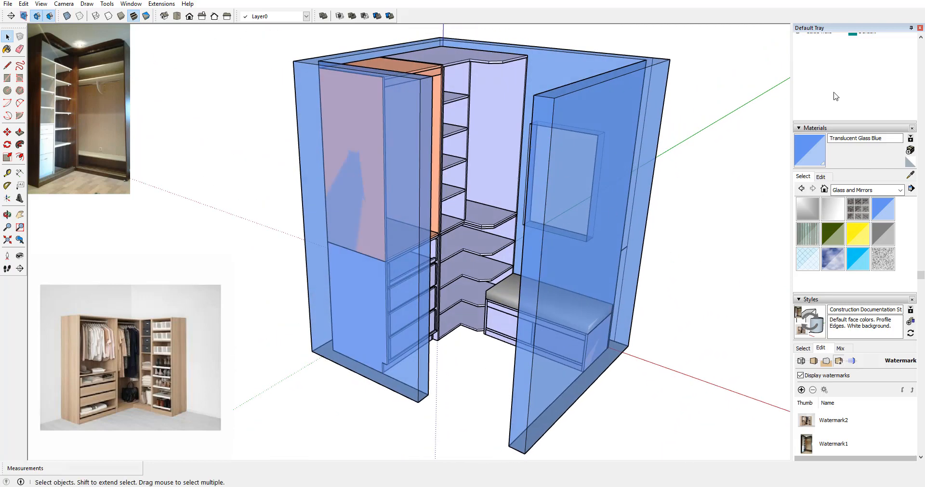
Step: Hide the Walls layer so the closet furniture stands free, and save the model
scroll(840, 103, down, 1)
scroll(850, 110, up, 4)
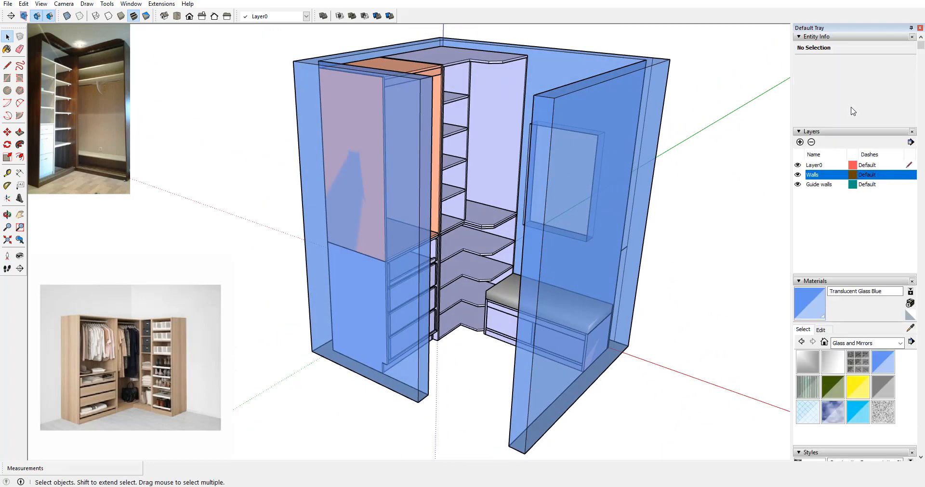
click(797, 175)
middle_drag(507, 188, 645, 212)
scroll(527, 195, up, 3)
click(8, 5)
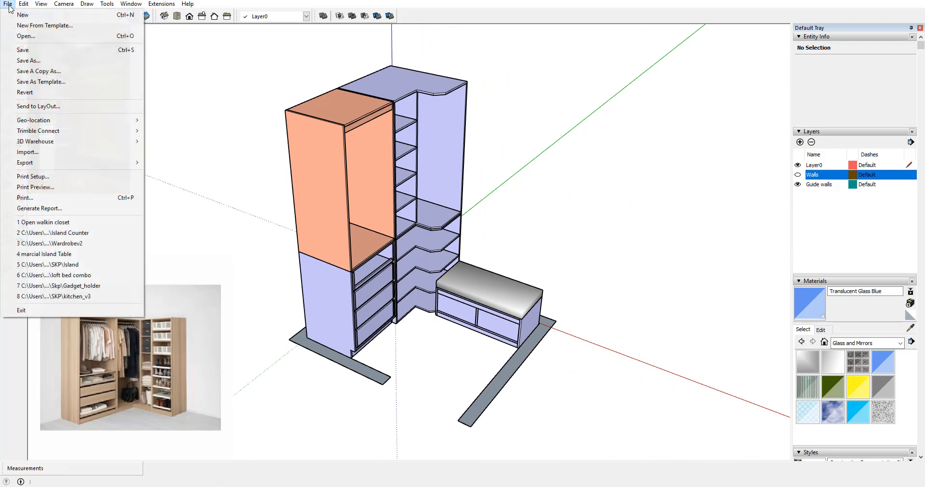
click(22, 50)
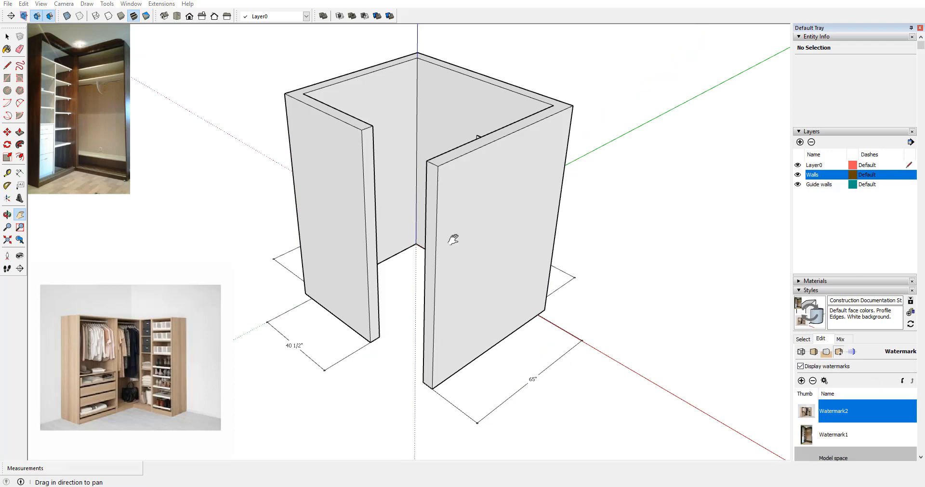
Step: Examine the empty room's walls, window opening, entrance and floor dimensions from above, below and the sides
scroll(493, 273, down, 3)
middle_drag(493, 273, 368, 274)
scroll(483, 305, up, 4)
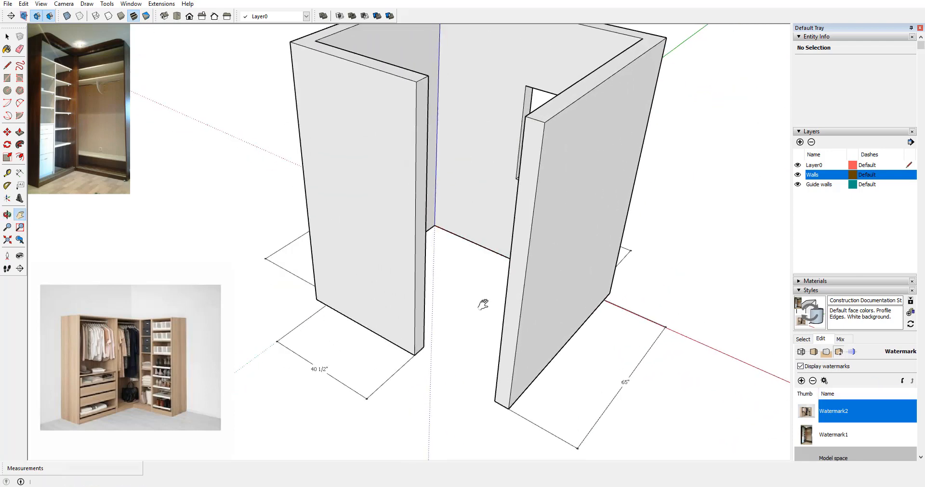
scroll(483, 304, up, 2)
scroll(503, 316, down, 5)
middle_drag(503, 316, 553, 277)
scroll(561, 270, up, 4)
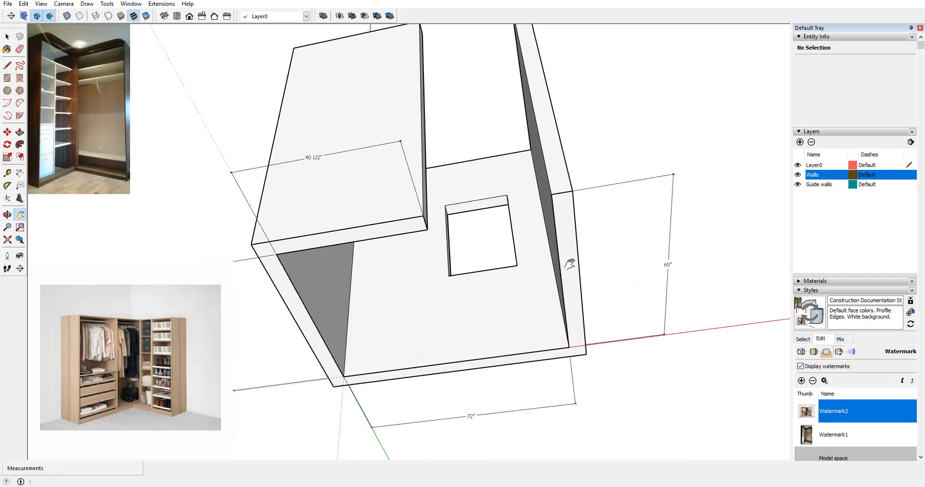
scroll(493, 303, down, 3)
middle_drag(494, 304, 451, 308)
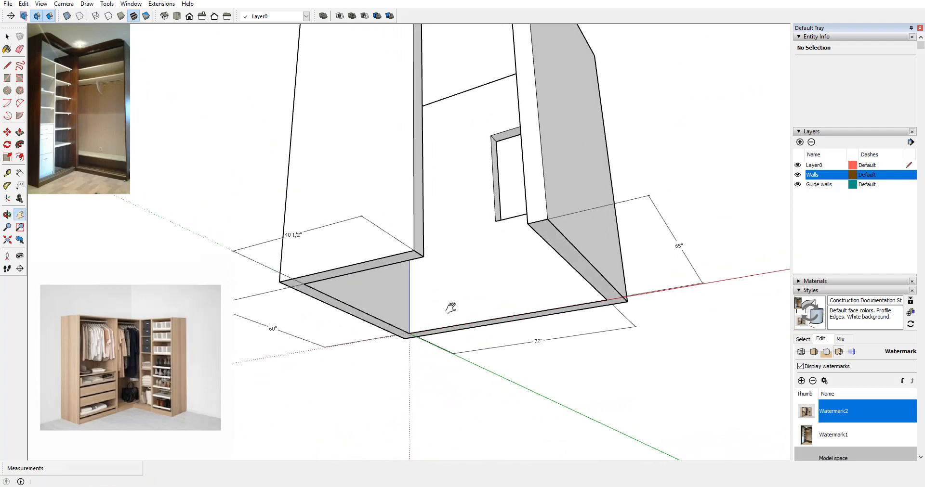
scroll(451, 308, up, 1)
scroll(471, 270, down, 2)
middle_drag(488, 273, 503, 217)
scroll(441, 273, up, 1)
scroll(474, 277, up, 1)
scroll(475, 275, down, 2)
scroll(466, 223, down, 2)
middle_drag(503, 186, 488, 281)
middle_drag(479, 228, 485, 306)
middle_drag(483, 179, 479, 227)
middle_drag(478, 147, 467, 207)
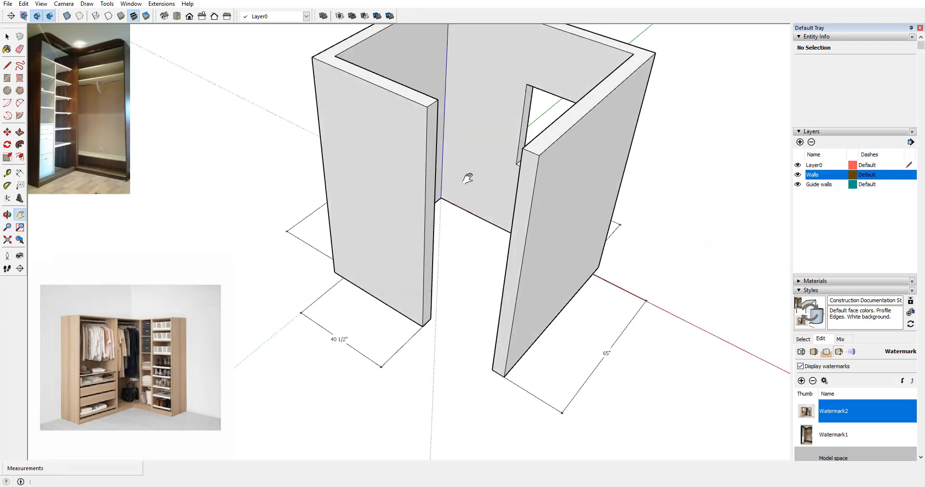
middle_drag(448, 276, 468, 265)
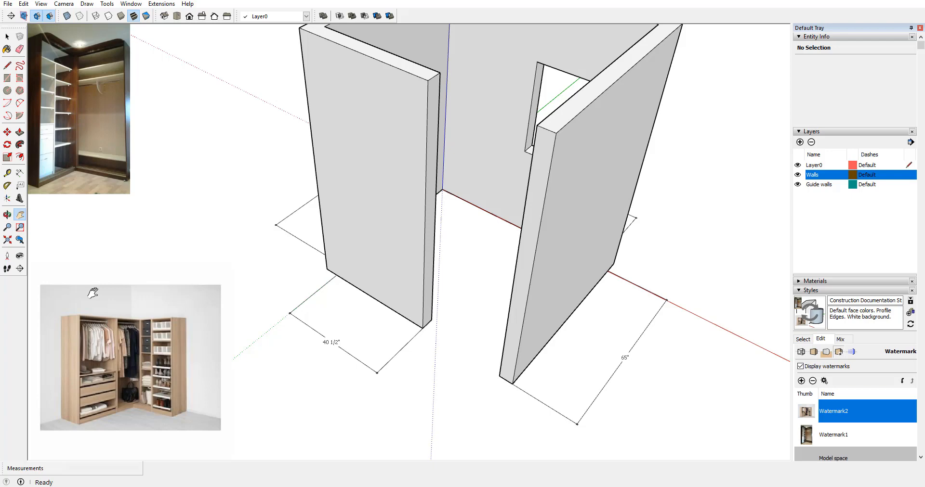
middle_drag(455, 218, 424, 212)
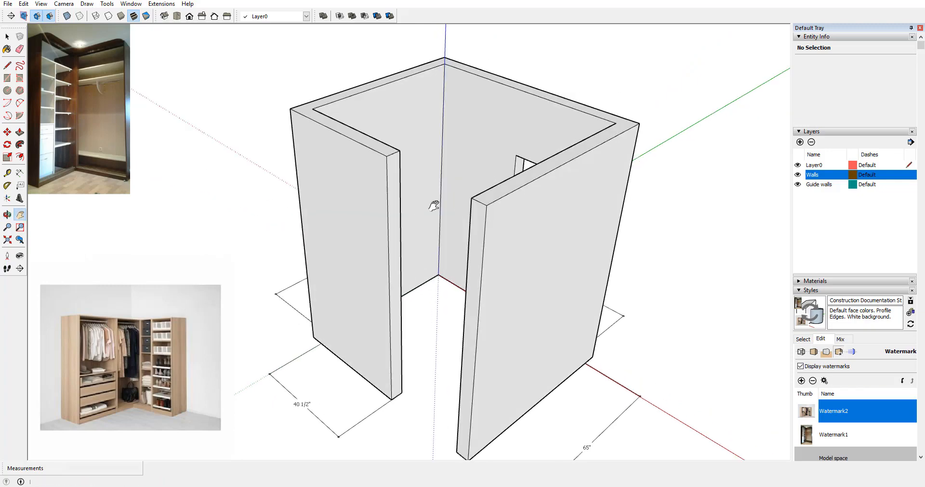
middle_drag(394, 172, 415, 251)
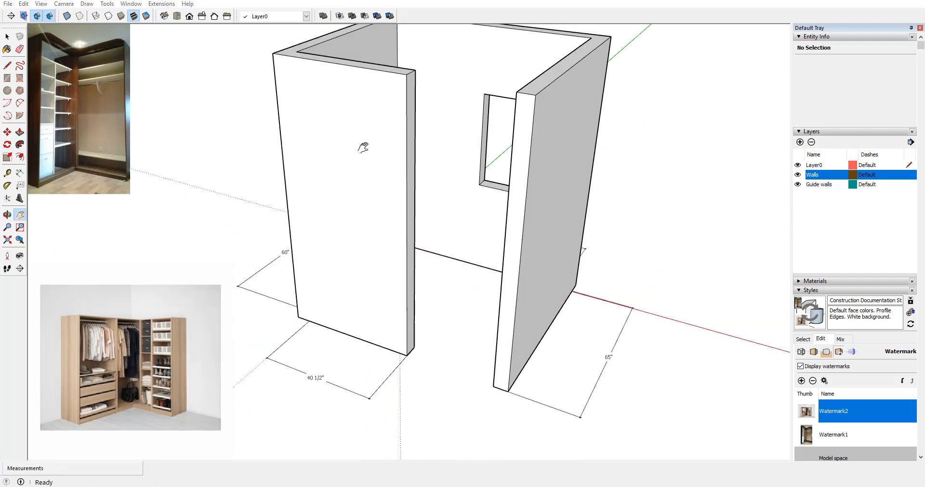
drag(363, 147, 358, 194)
middle_drag(406, 204, 369, 223)
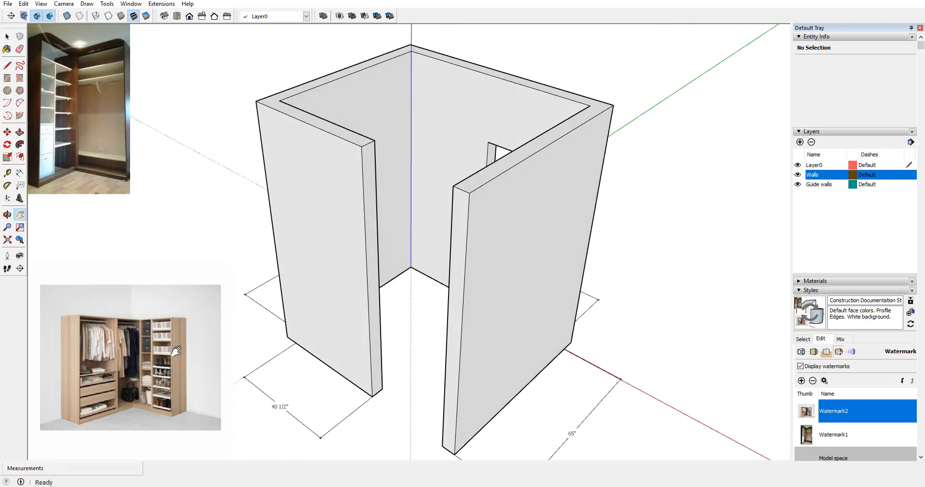
middle_drag(331, 201, 489, 192)
middle_drag(458, 312, 429, 368)
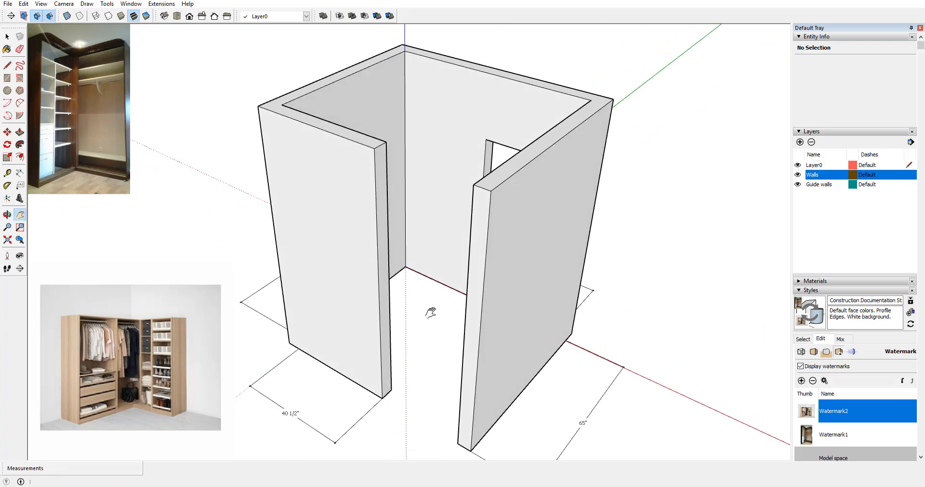
scroll(428, 313, up, 1)
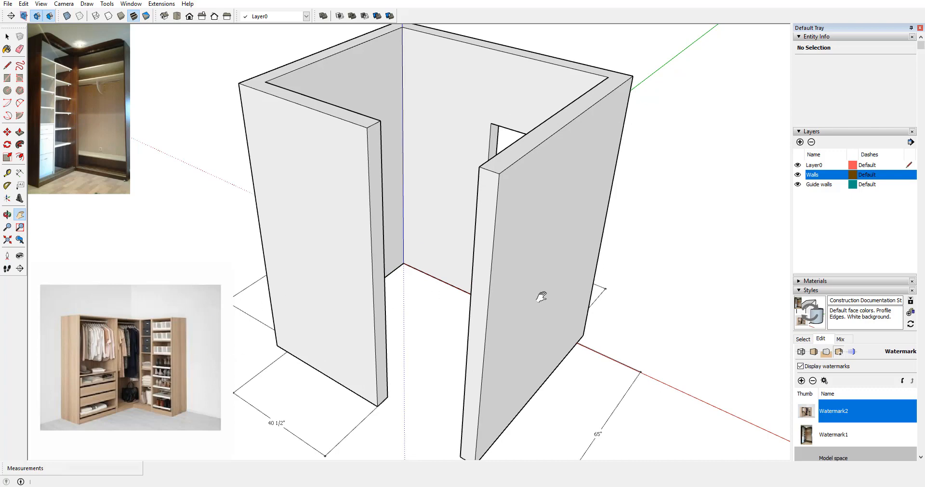
middle_drag(532, 294, 570, 311)
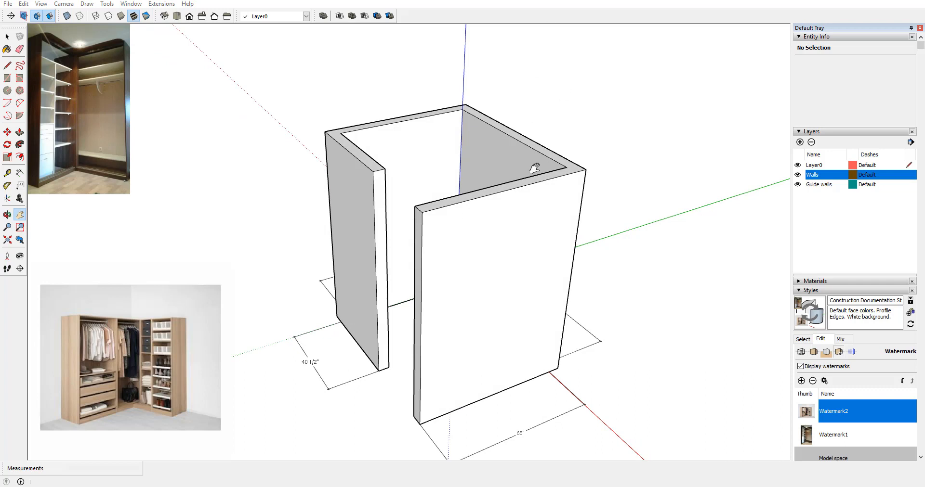
middle_drag(534, 168, 522, 280)
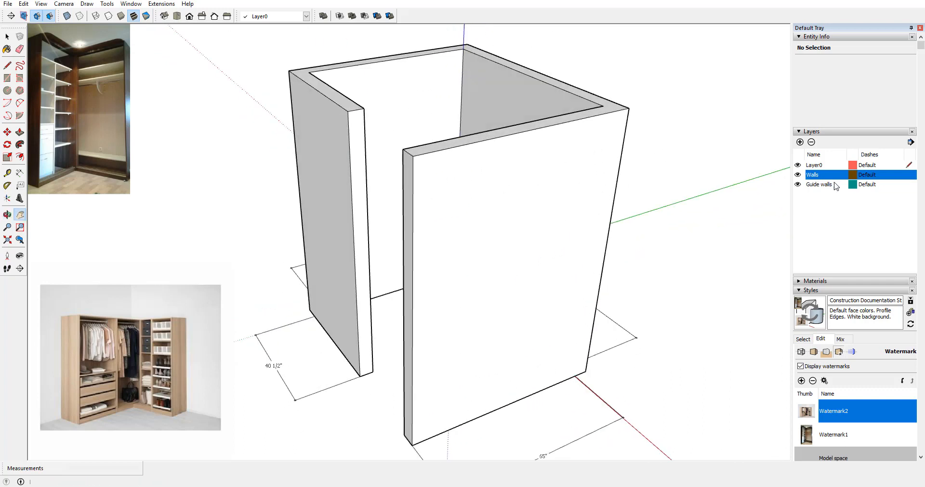
Step: Switch the Walls layer off and on to compare the full walls with the floor guide outline
click(797, 175)
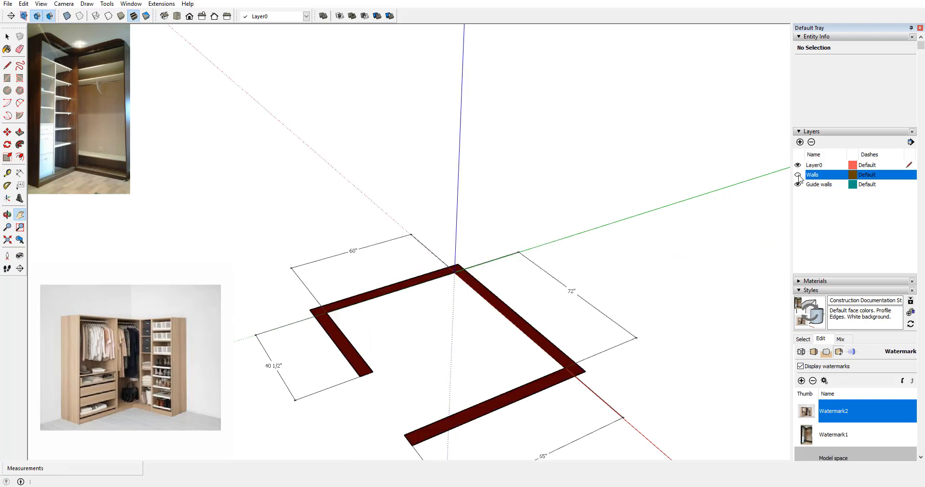
click(798, 175)
click(798, 175)
click(798, 175)
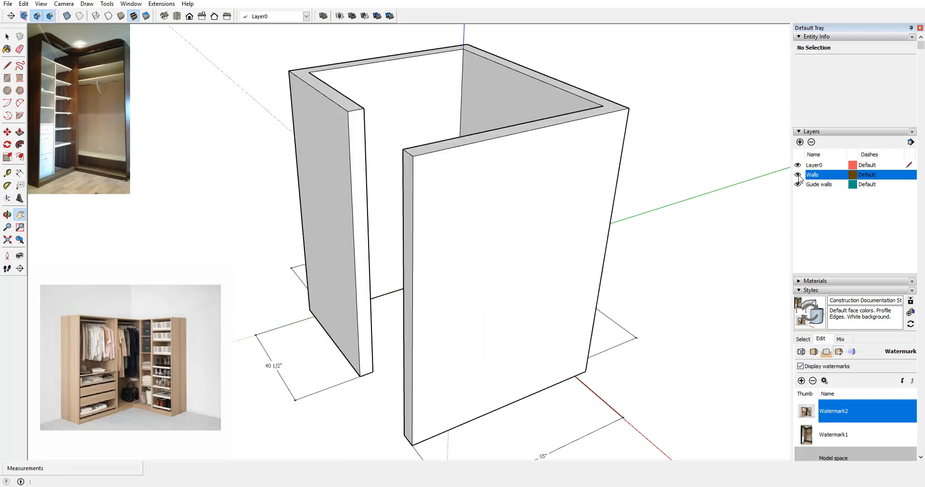
click(798, 175)
click(798, 184)
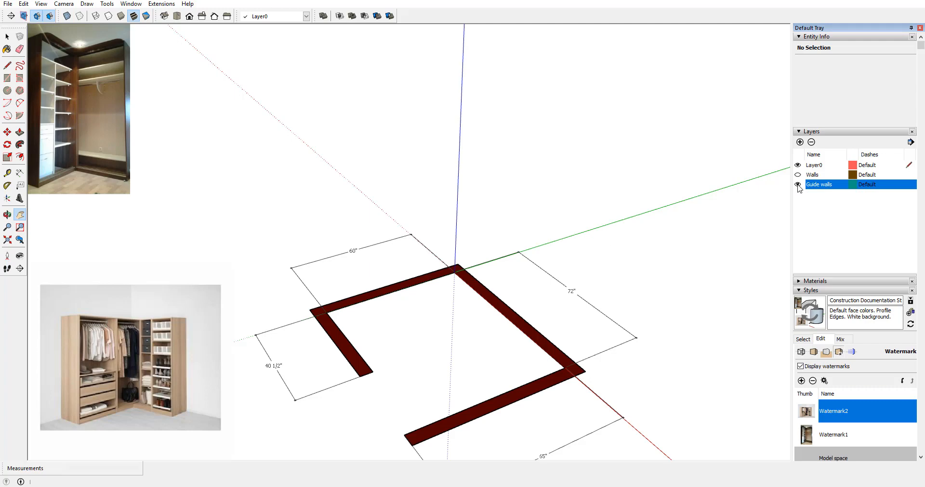
click(798, 175)
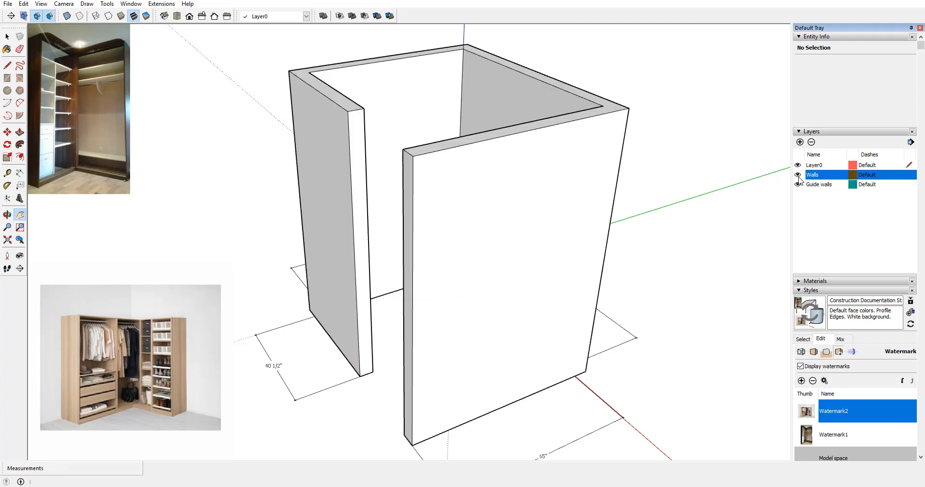
Step: Hide the Walls layer, leaving the guide wall outline and its dimensions in view on the floor
click(797, 176)
mouse_move(416, 395)
mouse_down()
mouse_move(482, 204)
mouse_move(385, 217)
mouse_up()
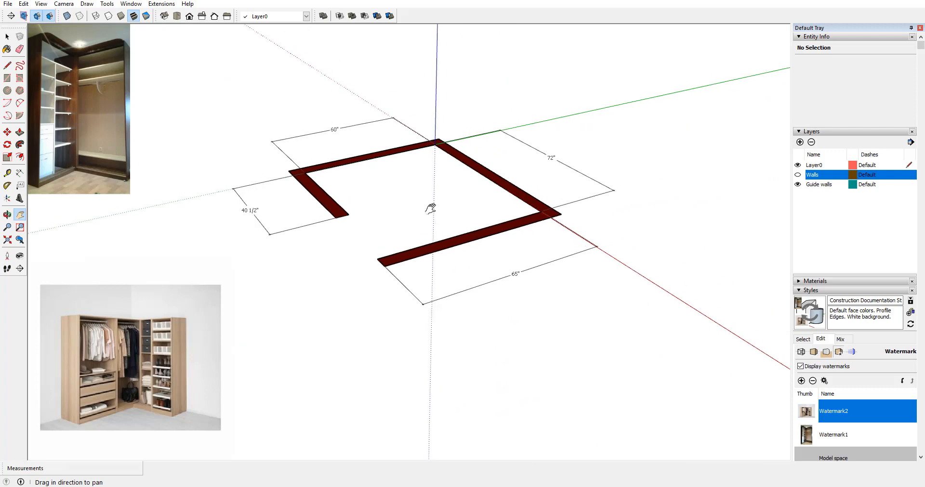
mouse_move(380, 200)
middle_down()
mouse_move(443, 233)
mouse_move(397, 233)
middle_up()
mouse_move(377, 192)
mouse_down()
mouse_move(427, 208)
mouse_move(395, 226)
mouse_up()
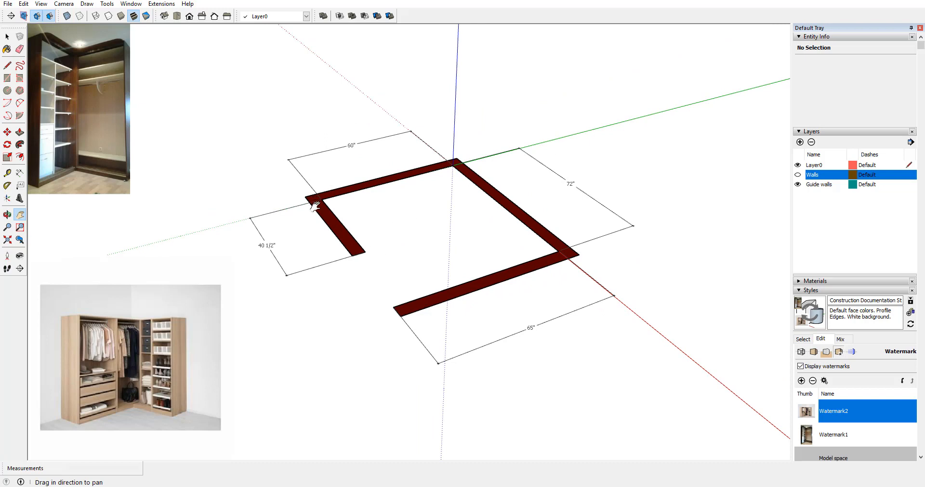
Step: Place a guide line inside the room, parallel to the inner edge of the 60" wall
mouse_move(314, 206)
mouse_down()
mouse_move(395, 208)
mouse_move(414, 230)
mouse_up()
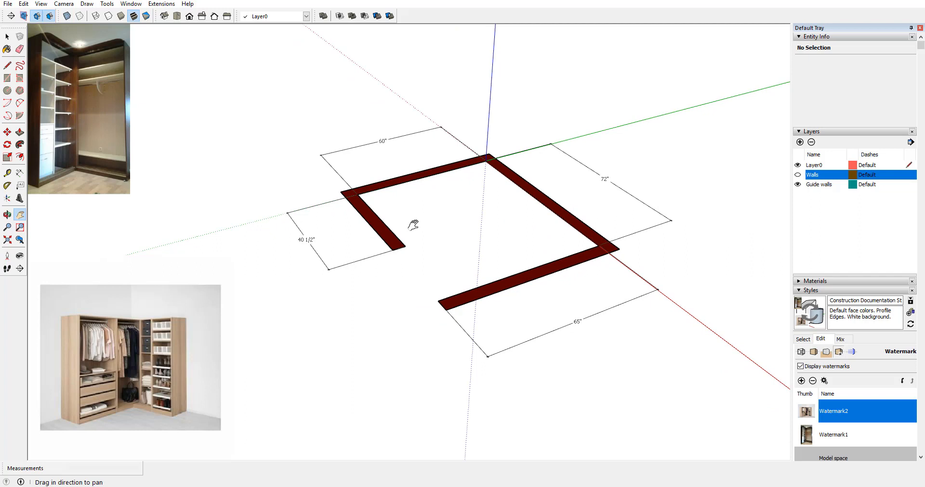
scroll(364, 231, up, 2)
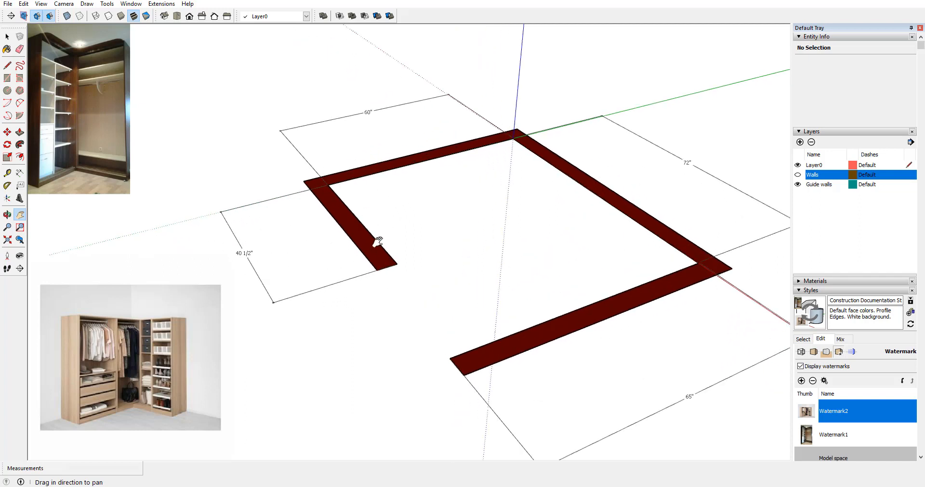
click(8, 172)
click(376, 172)
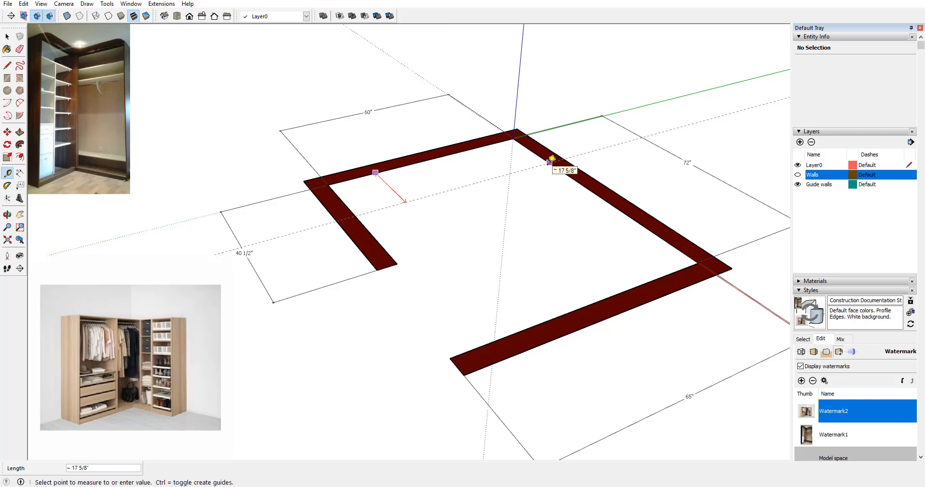
click(552, 159)
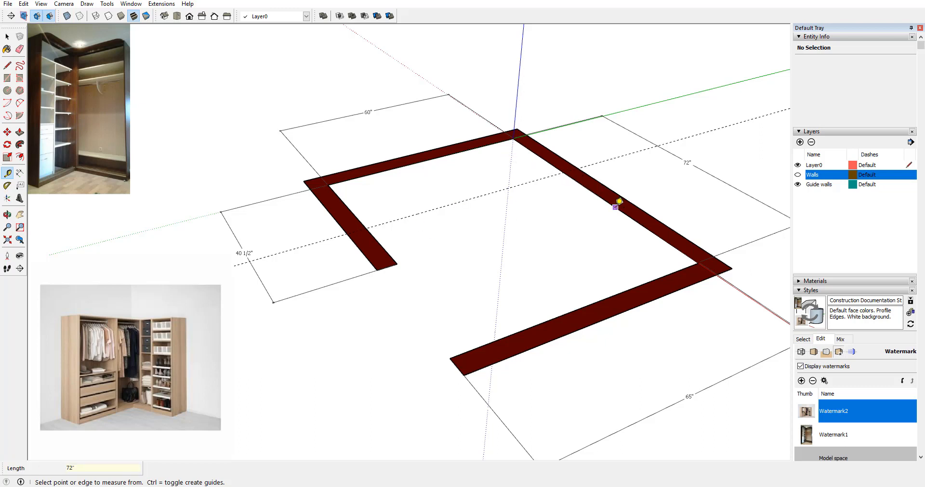
scroll(485, 223, down, 1)
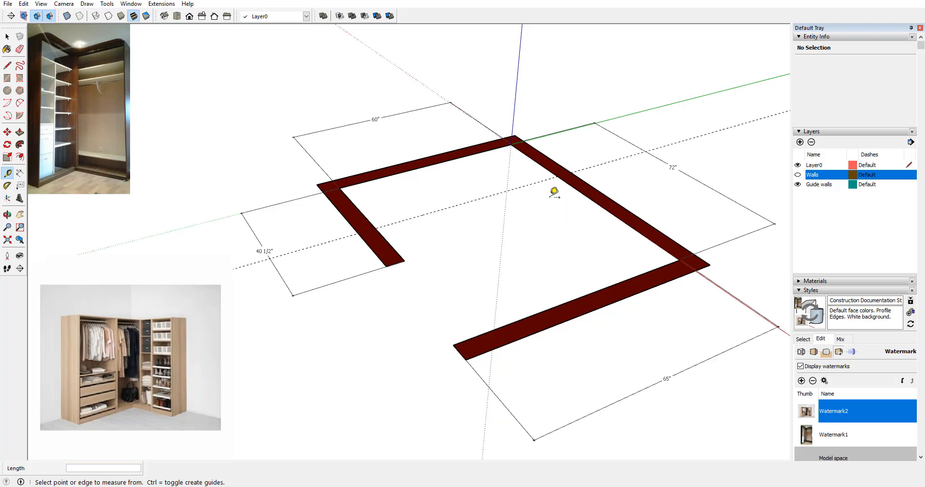
Step: Show the Walls layer and place a vertical guide on the window wall, 34" from the back corner edge
click(798, 175)
middle_drag(472, 187, 501, 117)
scroll(501, 136, up, 5)
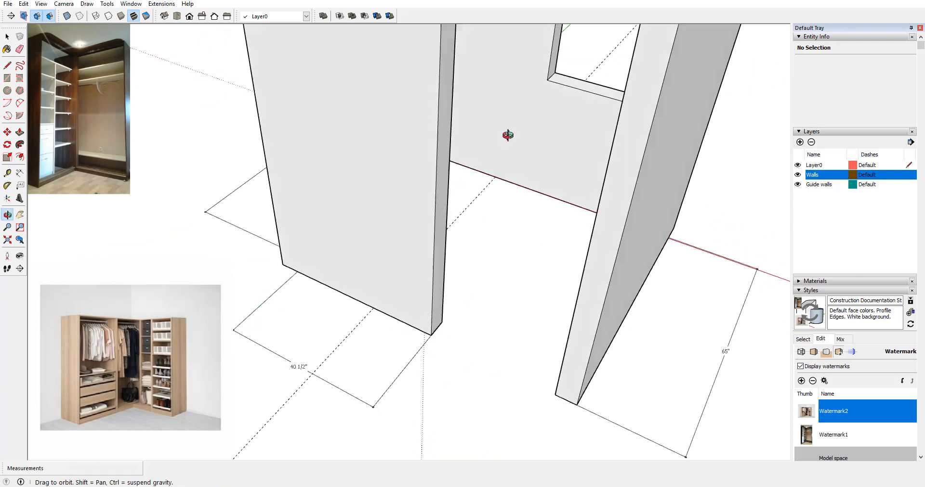
middle_drag(476, 166, 448, 109)
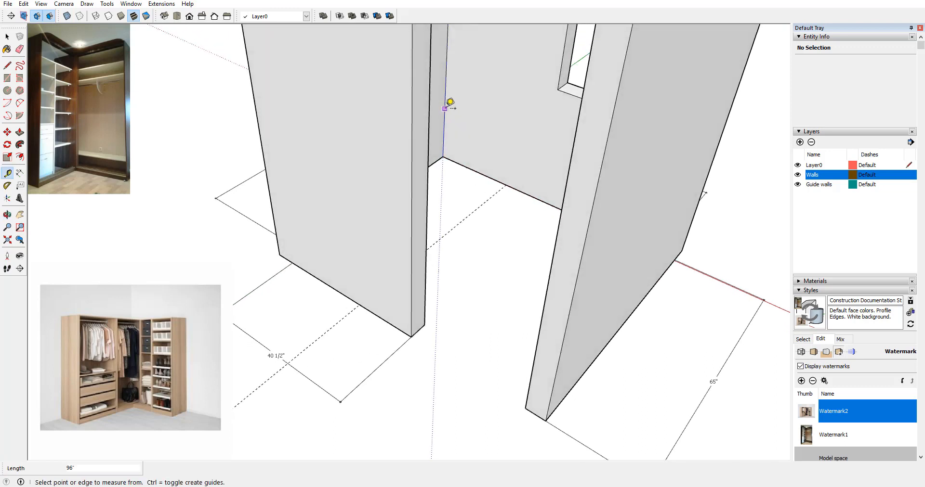
click(444, 109)
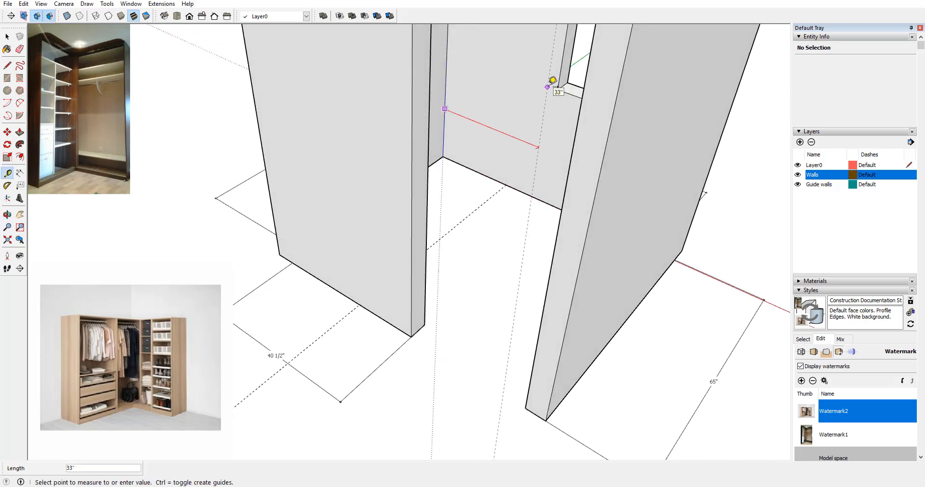
click(552, 80)
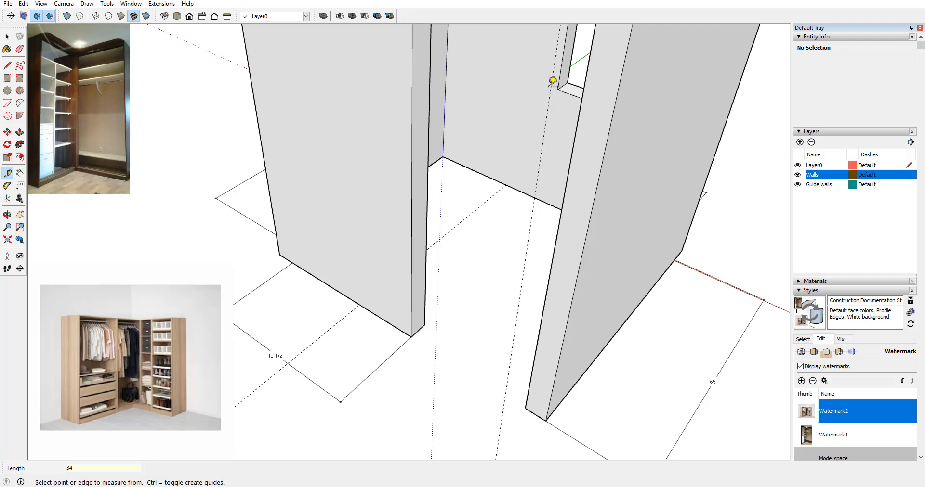
key(Return)
Step: Check the new guide beside the window opening and hide the Walls layer
scroll(506, 147, down, 3)
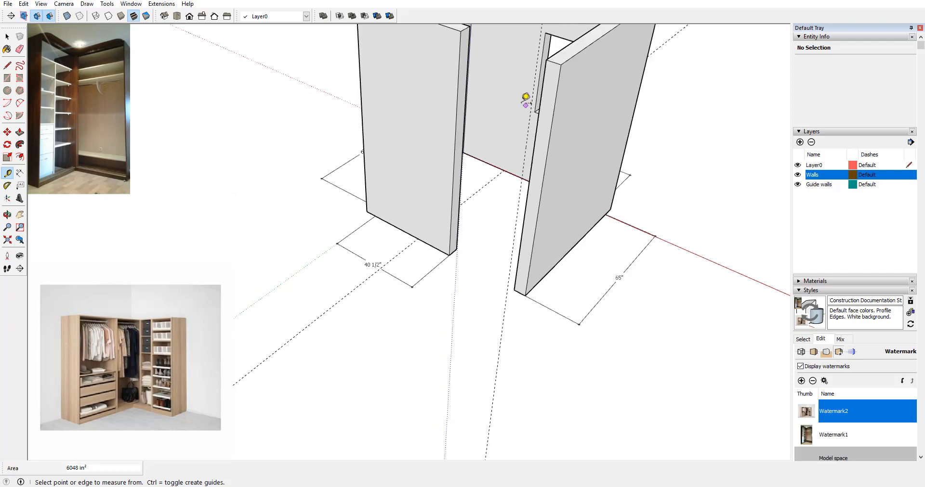
scroll(499, 132, up, 2)
middle_drag(497, 157, 477, 172)
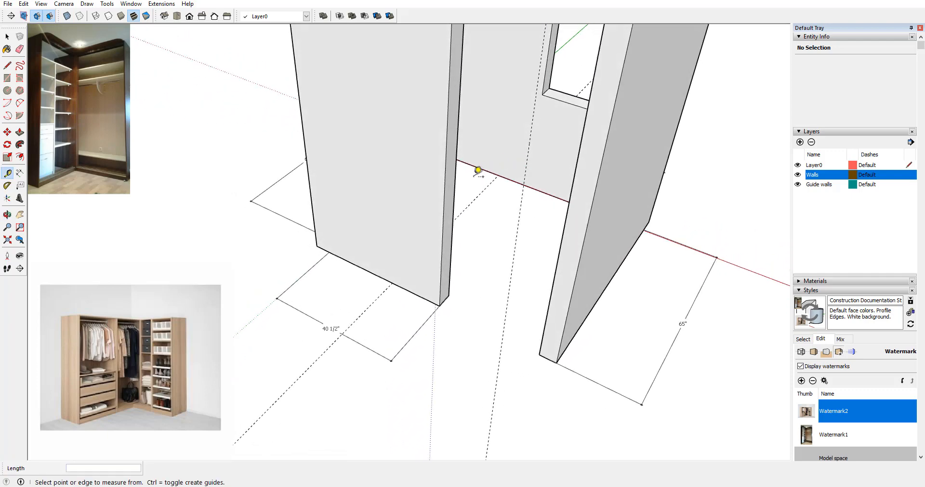
scroll(476, 173, up, 2)
scroll(493, 201, down, 3)
click(798, 174)
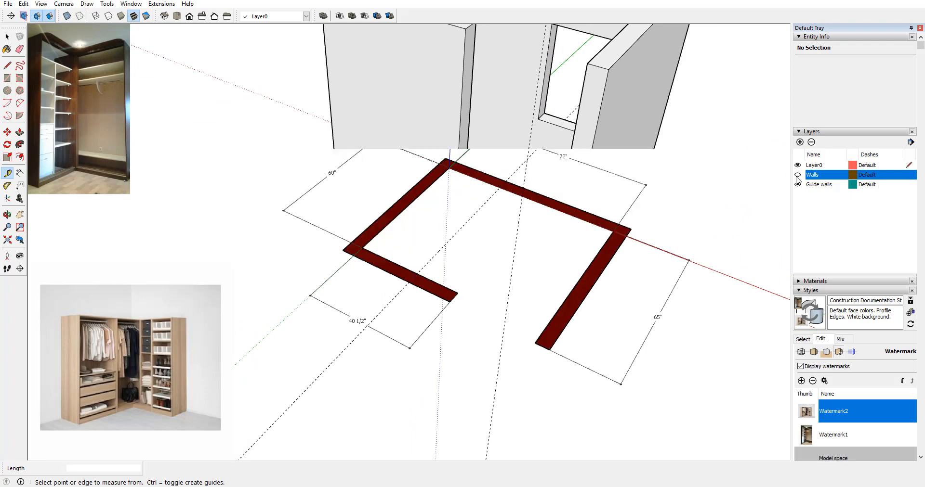
Step: Try to offset a guide 24" from the 72" wall's inner edge and check where it lies
middle_drag(526, 201, 572, 172)
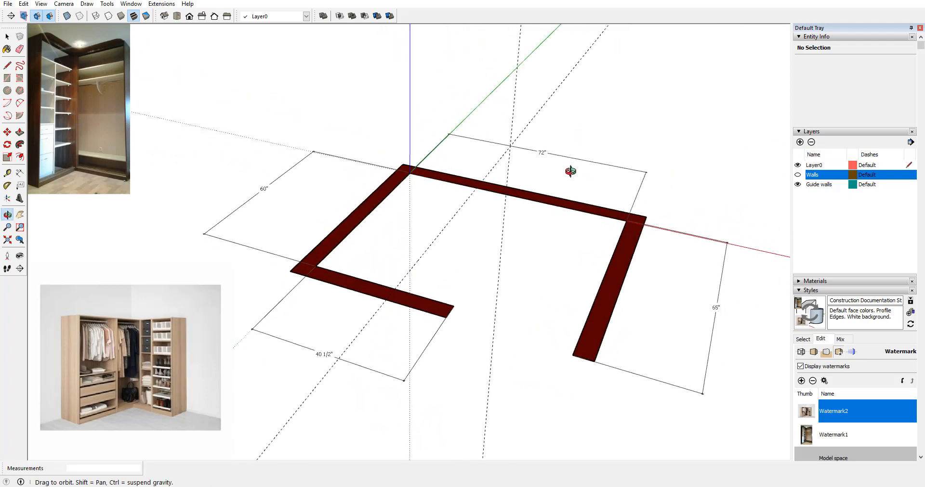
click(530, 196)
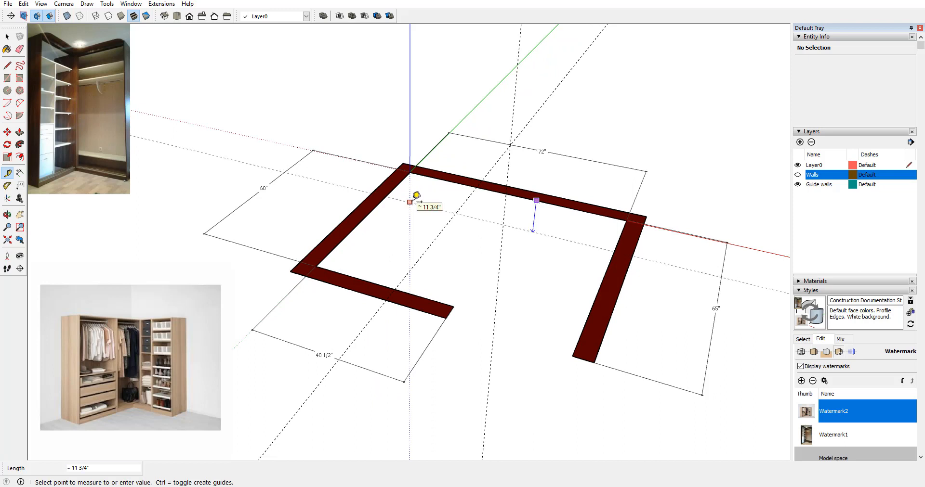
click(410, 201)
text(24)
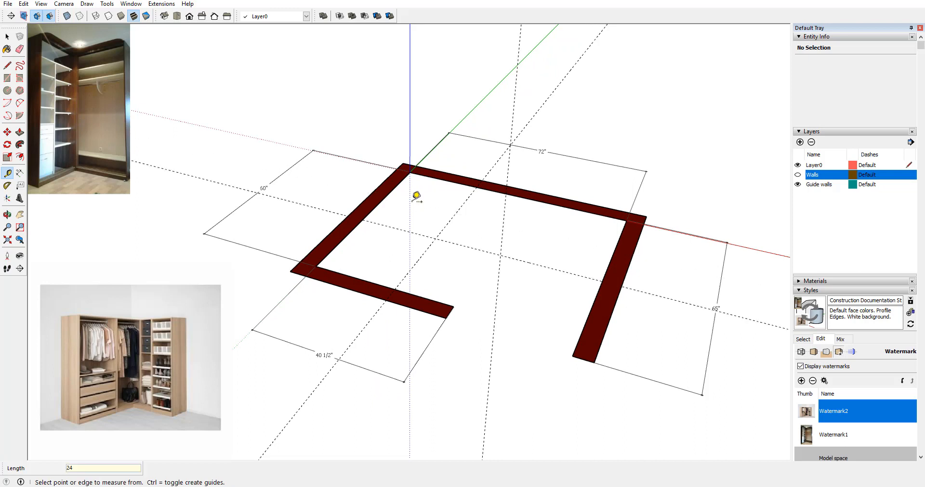
scroll(534, 260, down, 1)
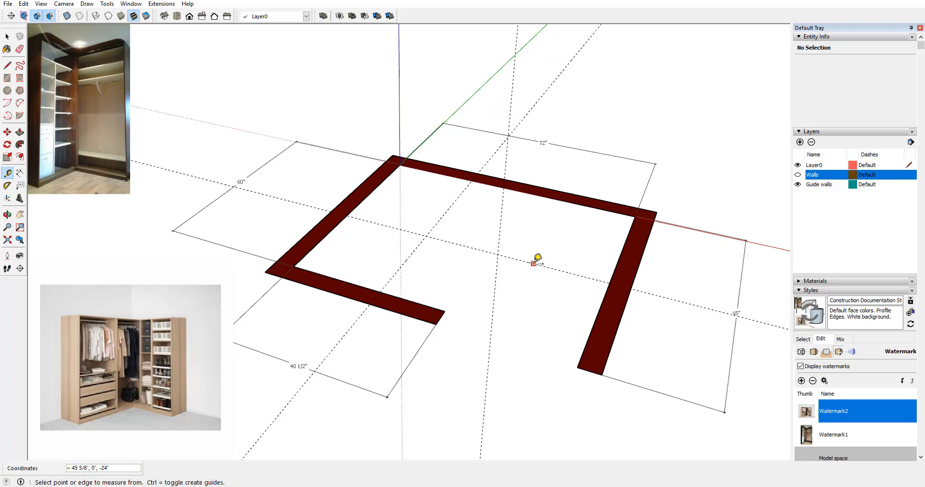
scroll(532, 261, down, 2)
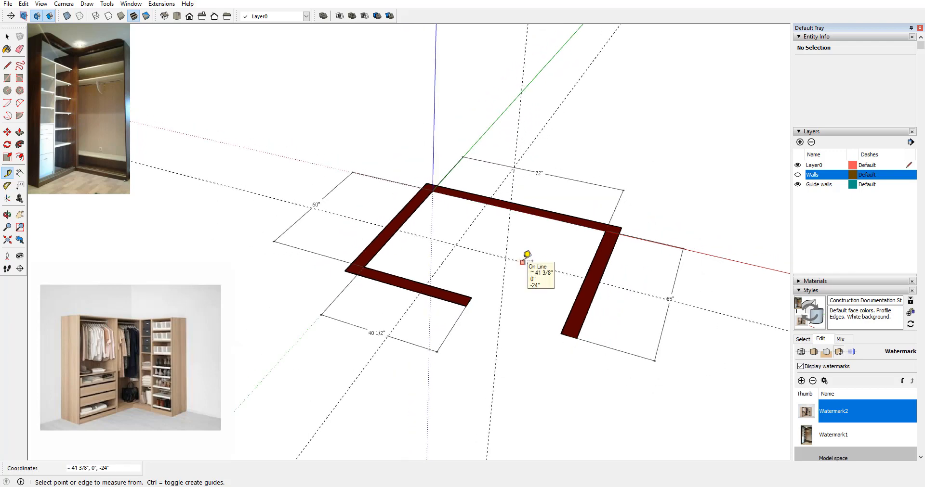
scroll(527, 254, up, 3)
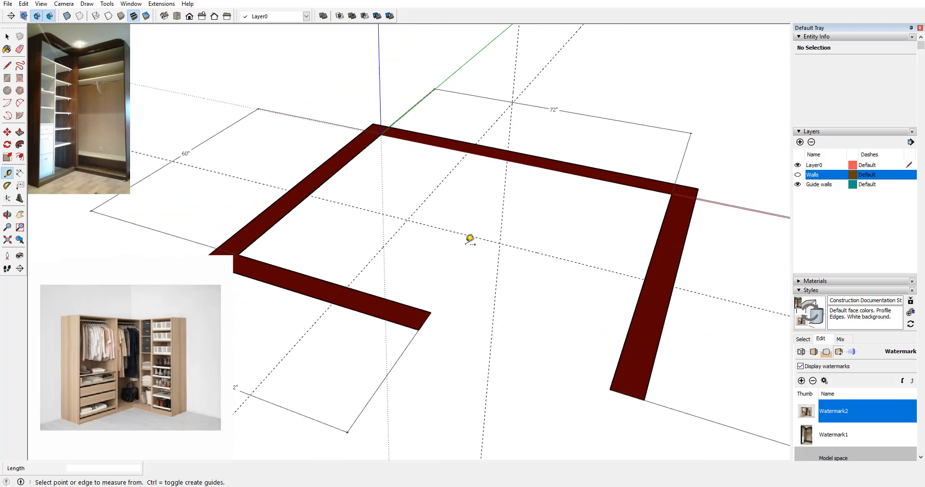
scroll(465, 239, up, 2)
scroll(481, 247, down, 2)
middle_drag(482, 248, 322, 106)
middle_drag(487, 237, 461, 284)
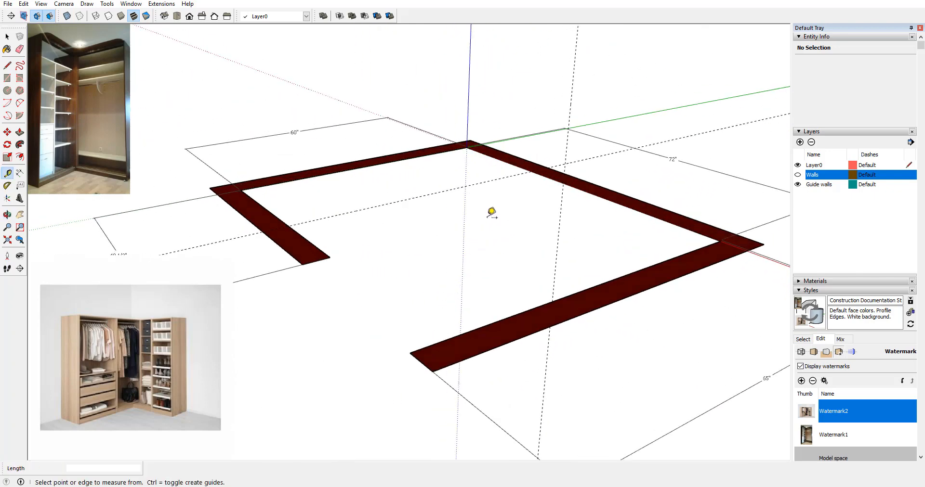
Step: Place a guide on the floor 24" inside the room, parallel to the 72" wall's inner edge
middle_drag(491, 212, 518, 152)
click(526, 156)
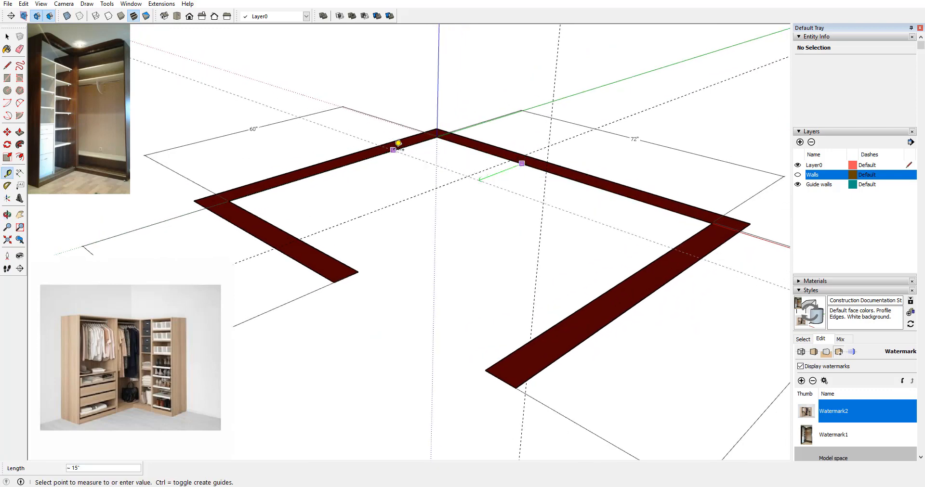
click(397, 144)
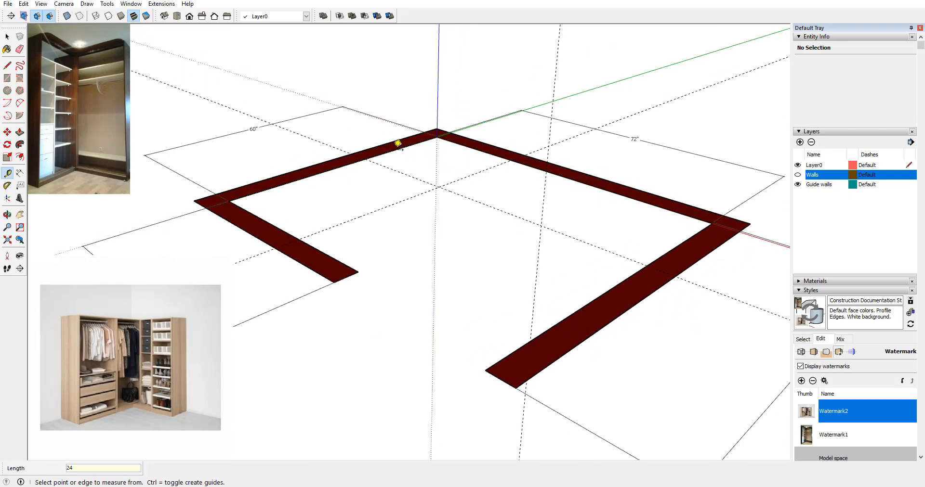
Step: Examine how the guide lines cross the floor outline along the 72", 60" and 40 1/2" walls
middle_drag(451, 188, 481, 222)
scroll(475, 203, up, 2)
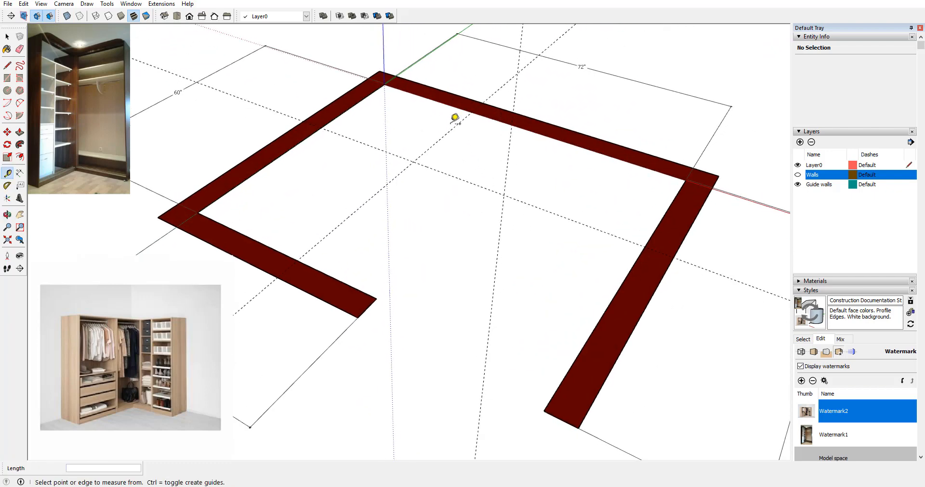
scroll(499, 162, down, 1)
middle_drag(498, 162, 476, 134)
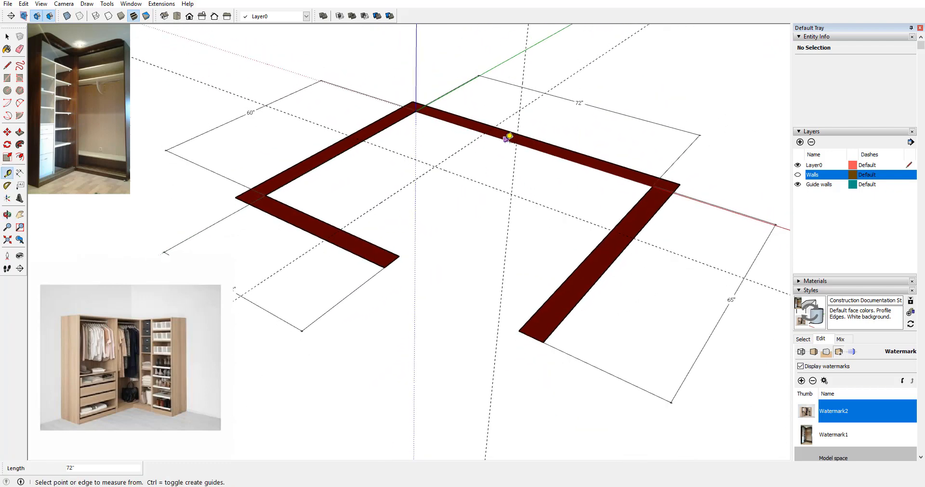
middle_drag(481, 188, 414, 289)
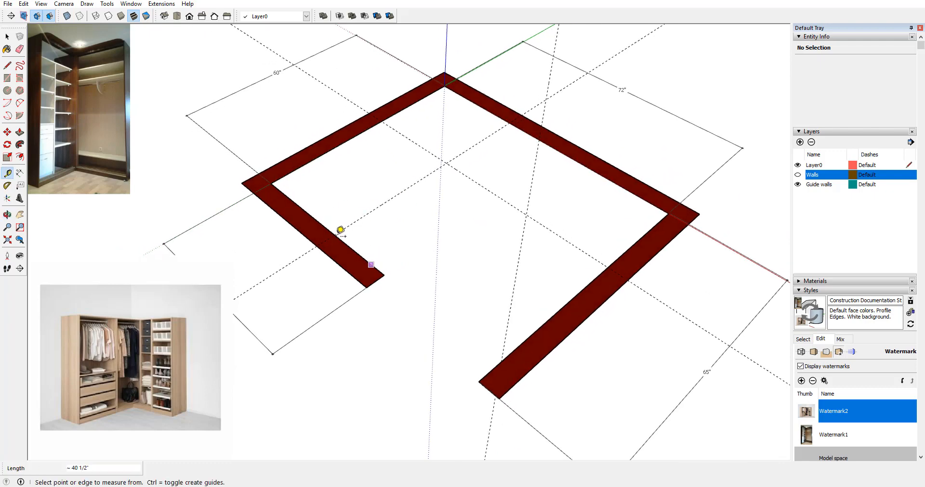
scroll(459, 263, down, 3)
middle_drag(459, 262, 481, 155)
scroll(458, 233, up, 3)
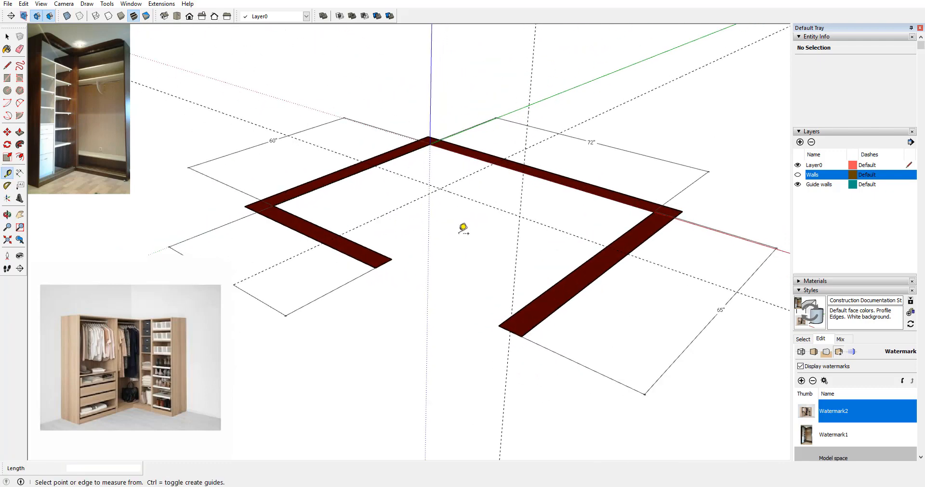
middle_drag(458, 233, 498, 178)
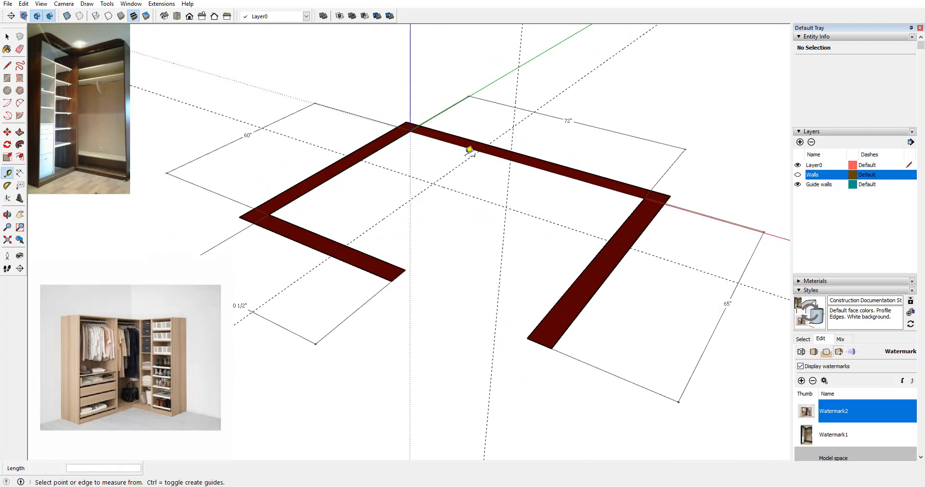
scroll(482, 170, down, 2)
middle_drag(483, 201, 467, 209)
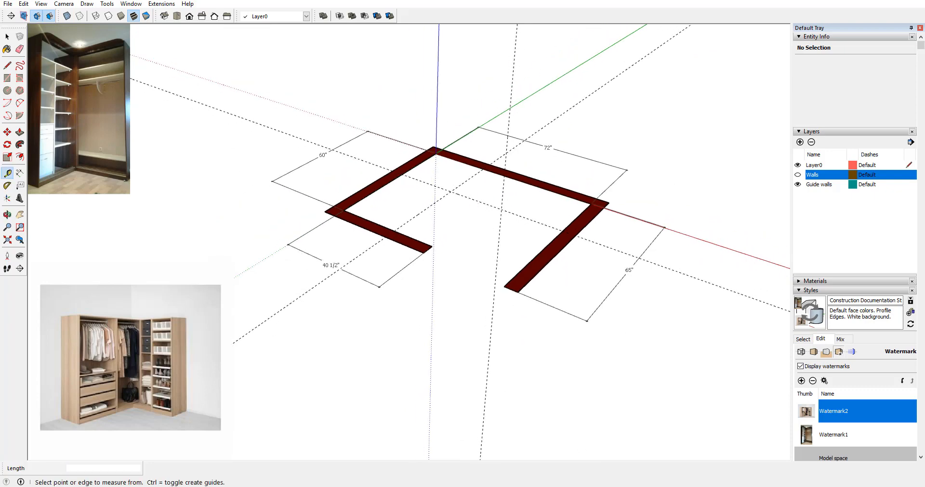
Step: Place a guide from the 40 1/2" wall's inner edge across the room, 1" short of the 72" wall
scroll(525, 263, up, 2)
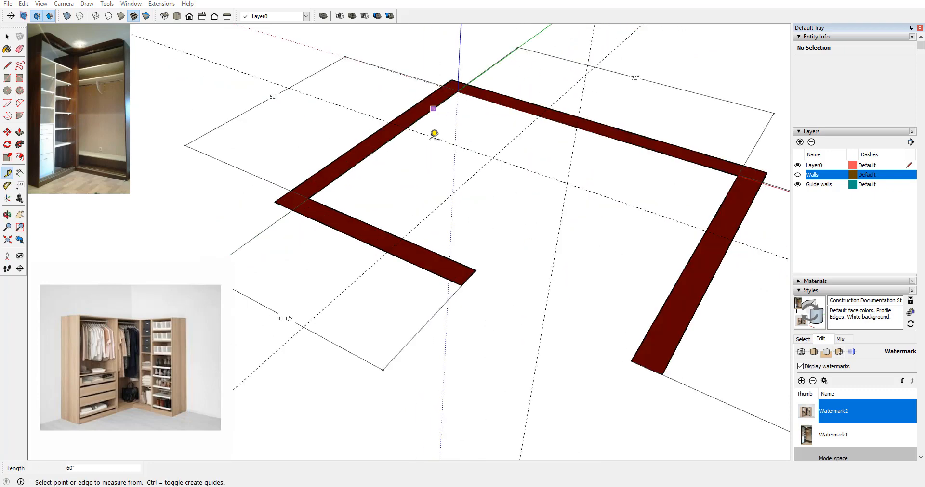
scroll(434, 134, up, 2)
scroll(520, 196, down, 2)
middle_drag(520, 196, 490, 186)
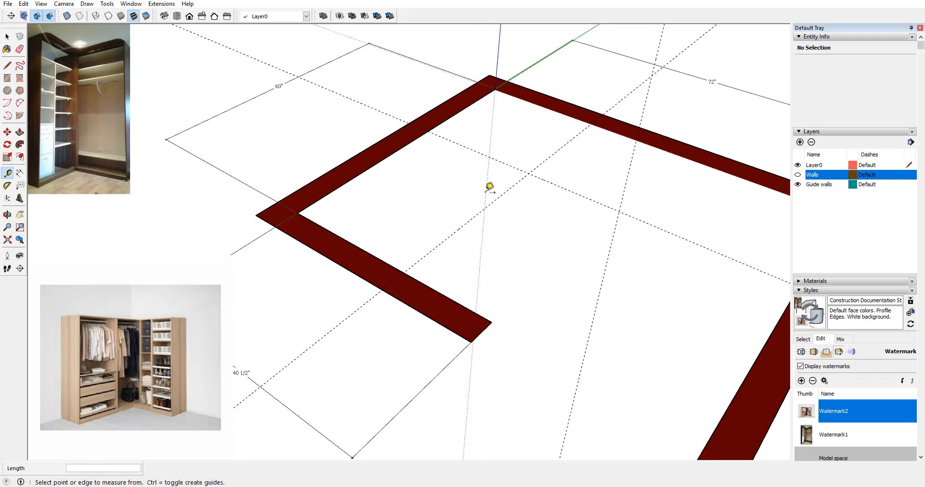
click(391, 266)
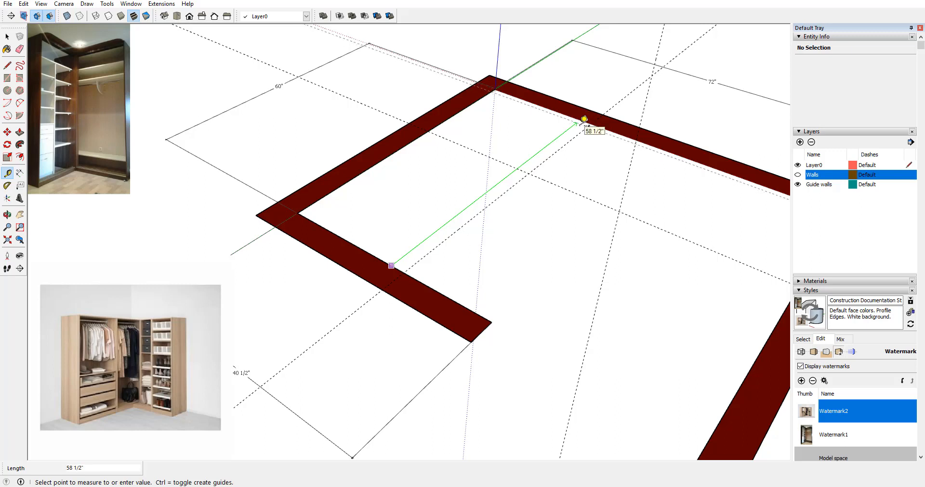
click(584, 119)
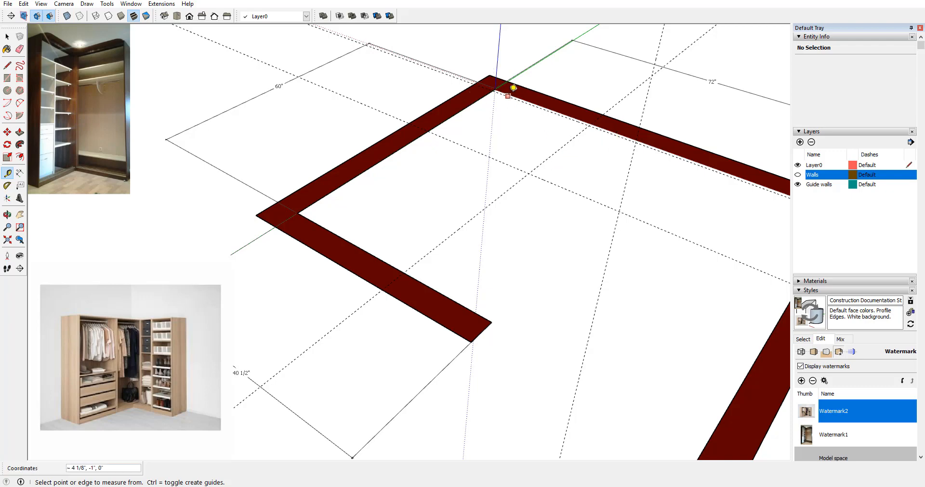
Step: Examine the 1" gap guide along the 72" wall and the guide crossings near the back corner
scroll(536, 107, up, 4)
middle_drag(568, 144, 378, 174)
mouse_move(573, 198)
middle_down()
mouse_move(511, 195)
mouse_move(558, 206)
middle_up()
scroll(512, 203, down, 2)
middle_drag(499, 204, 582, 207)
scroll(534, 174, up, 3)
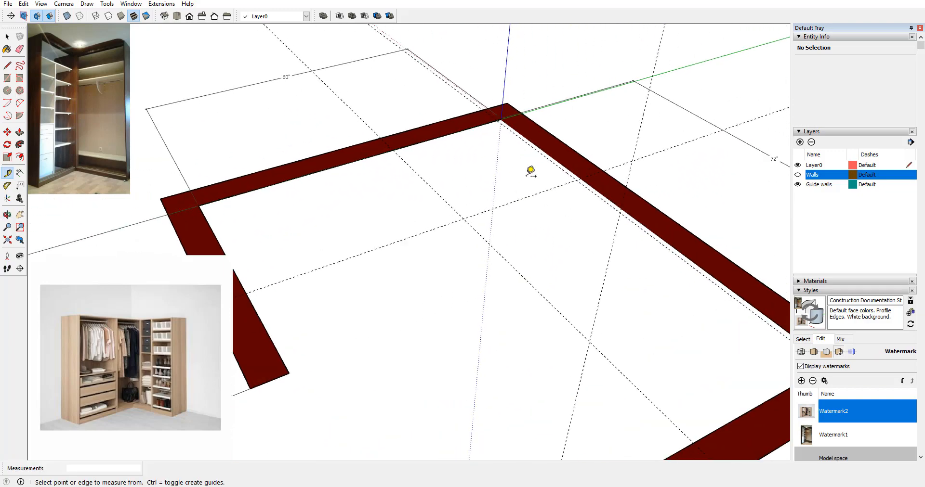
middle_drag(531, 171, 473, 217)
scroll(472, 218, down, 3)
middle_drag(567, 211, 474, 188)
scroll(470, 197, up, 3)
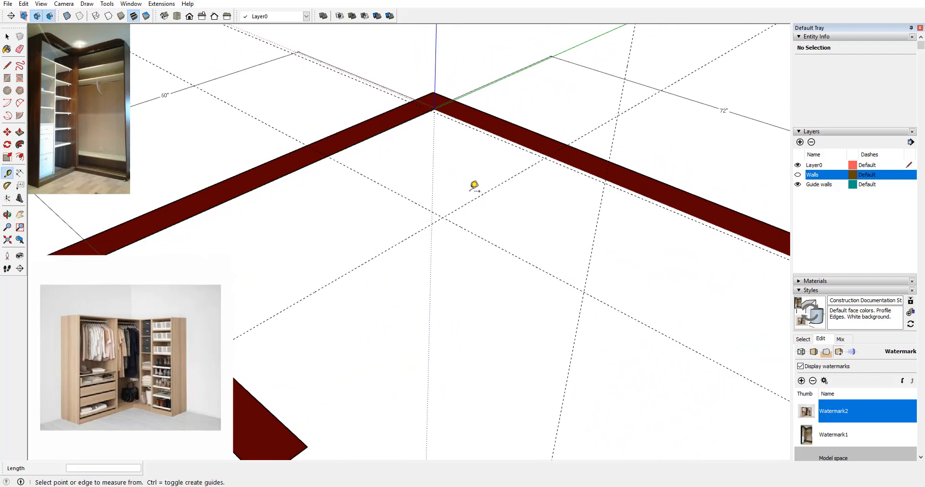
scroll(473, 185, down, 3)
middle_drag(487, 182, 512, 197)
scroll(474, 185, up, 3)
scroll(538, 196, down, 3)
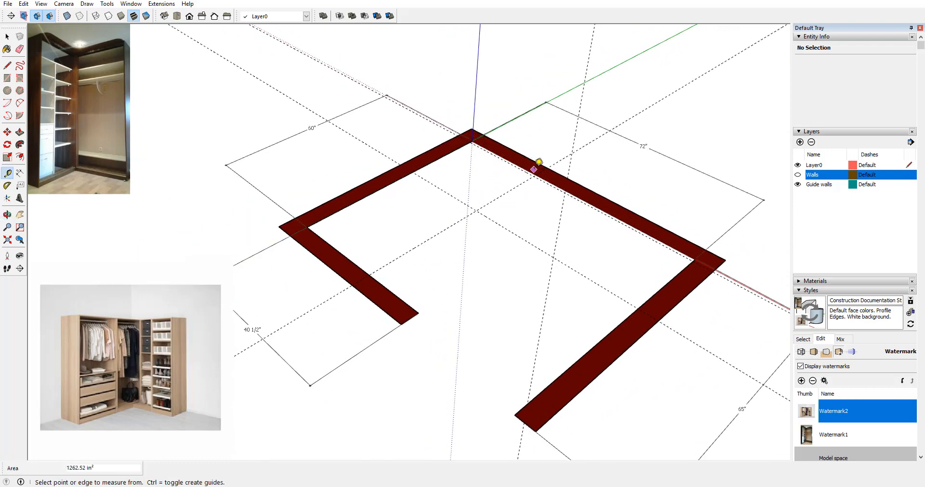
scroll(488, 186, up, 3)
scroll(534, 175, up, 3)
scroll(563, 196, down, 3)
middle_drag(562, 197, 483, 210)
middle_drag(568, 217, 535, 234)
scroll(605, 264, down, 1)
middle_drag(602, 264, 523, 266)
scroll(536, 263, up, 1)
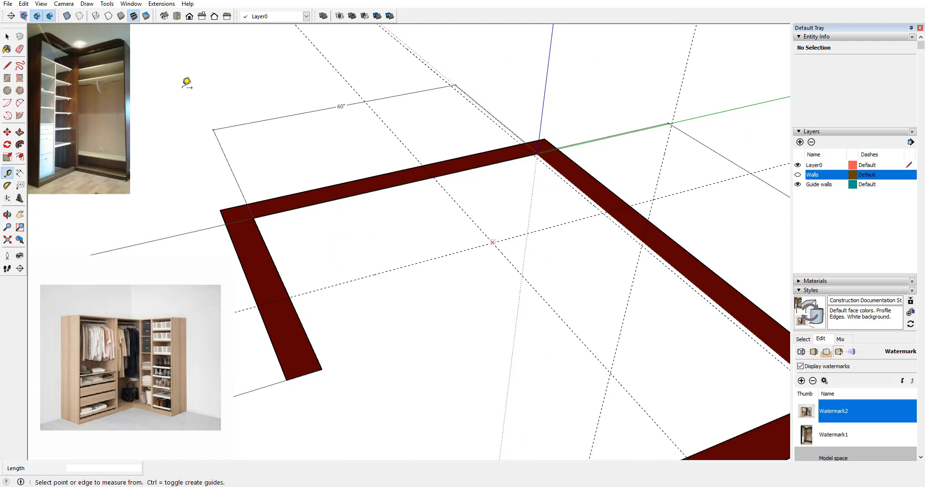
Step: Draw a 59" by 24" rectangle on the floor along the 60" wall's inner edge, bounded by the guide lines
click(7, 78)
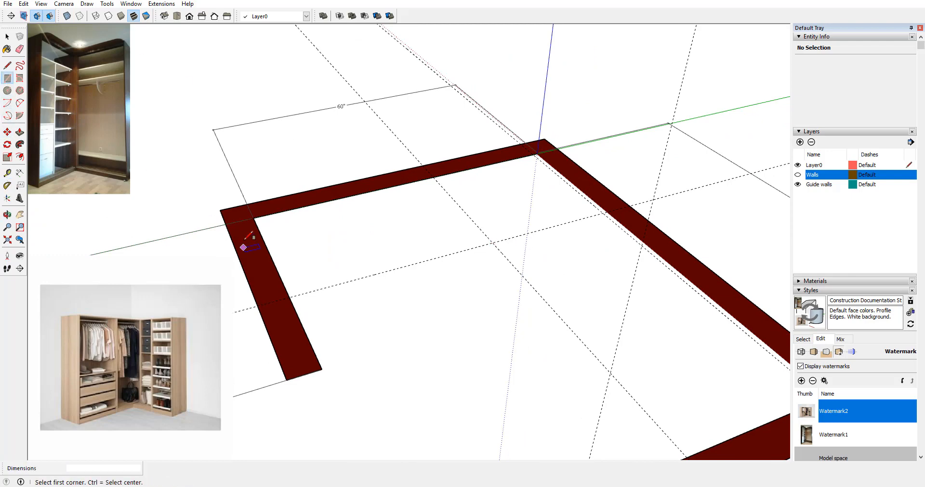
click(259, 215)
click(602, 210)
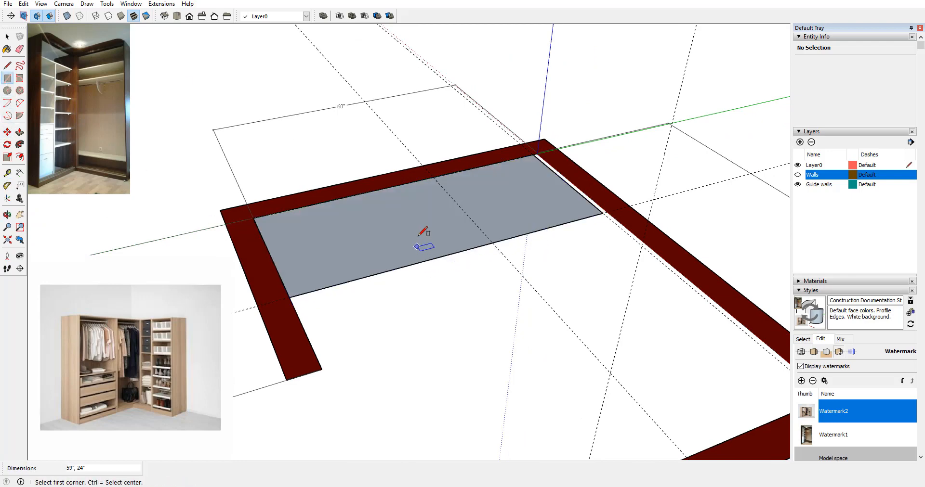
scroll(419, 231, down, 3)
Step: Extrude the rectangle along the 60" wall upward to a height of 7' with Push/Pull
click(20, 173)
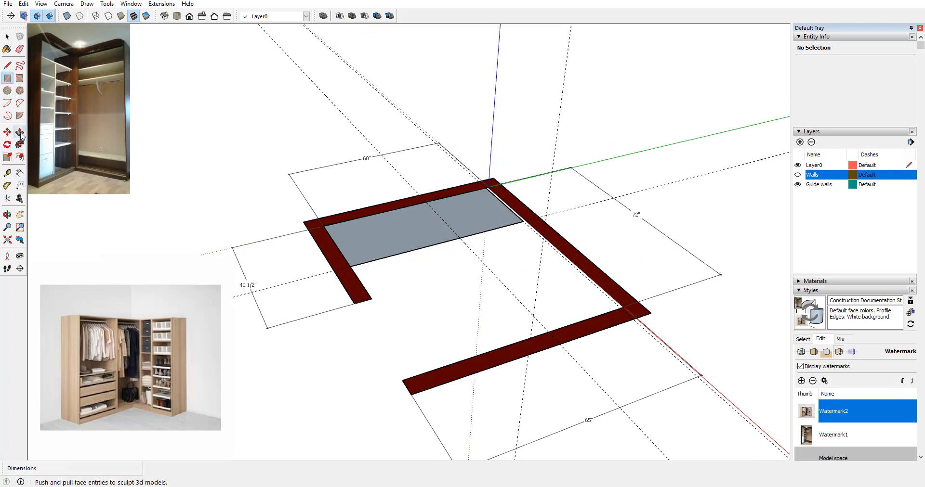
click(19, 132)
click(403, 230)
click(452, 59)
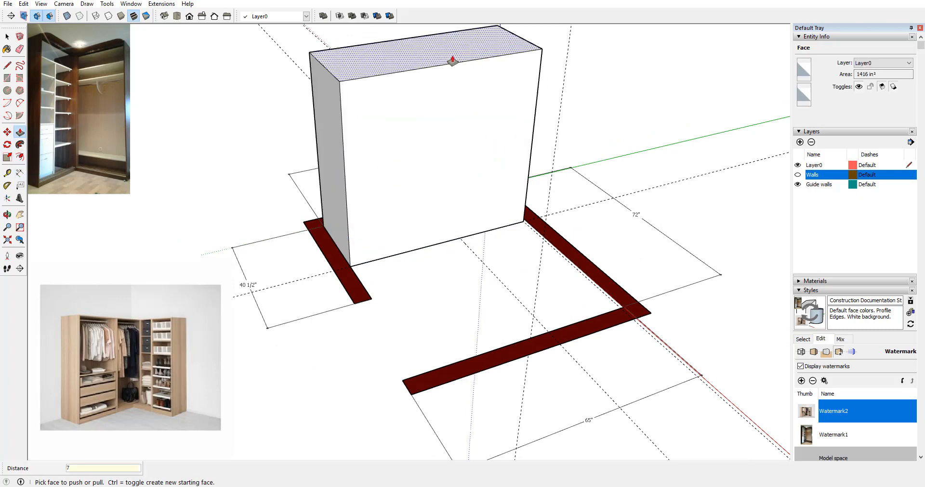
text(7')
key(Return)
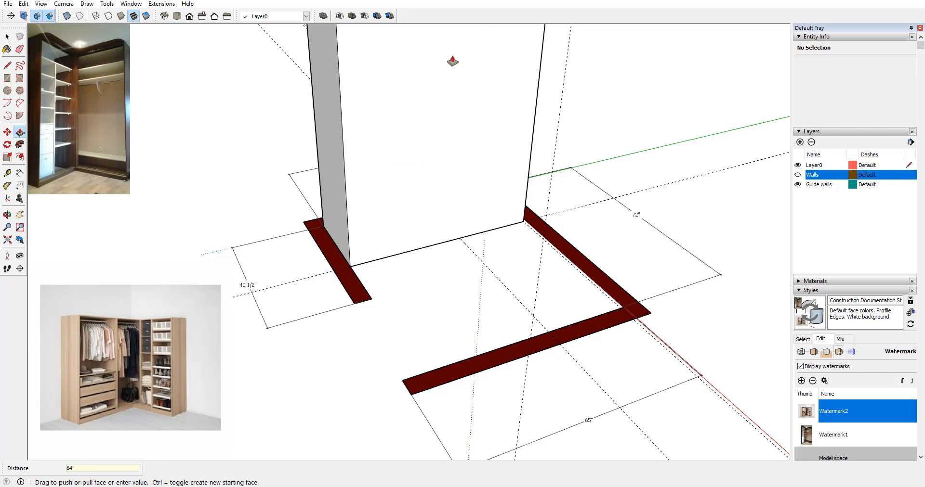
Step: Make the Walls layer visible again around the cabinet block
scroll(442, 190, down, 3)
middle_drag(441, 190, 509, 139)
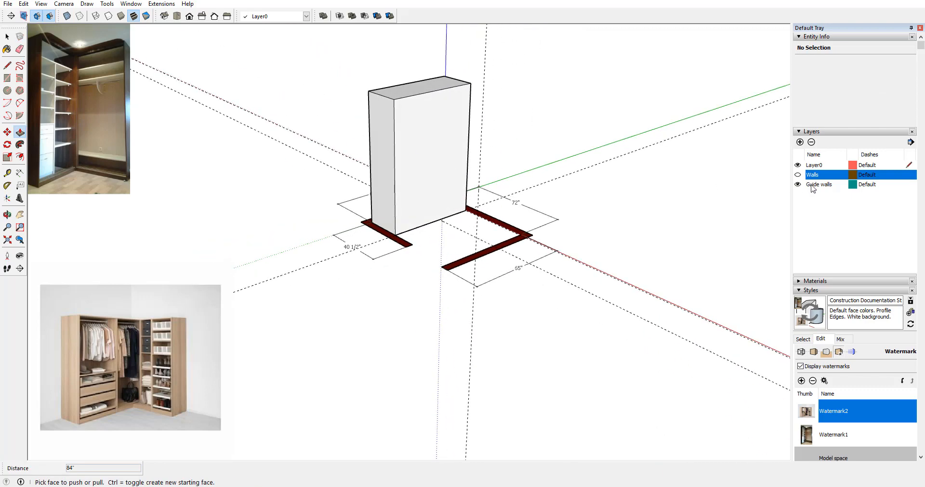
click(798, 175)
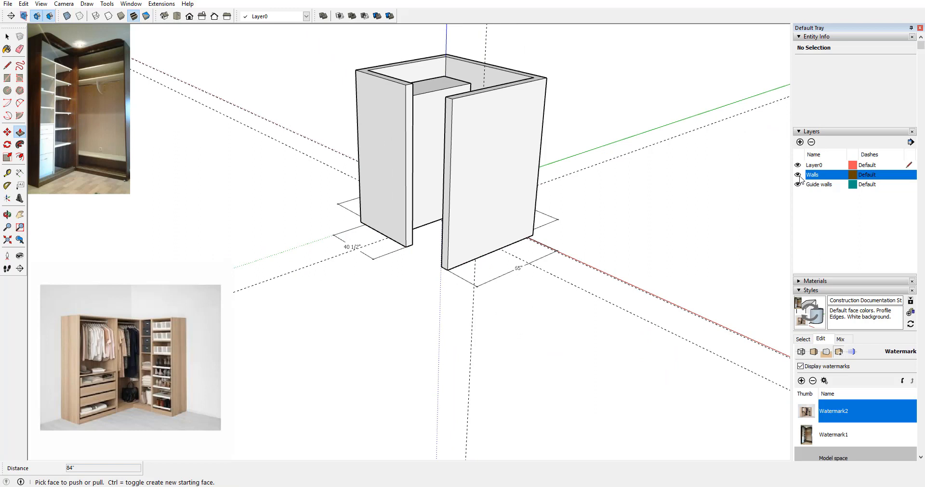
Step: Dimension the wall height along the outer vertical corner edge of the 40 1/2" wall
click(20, 173)
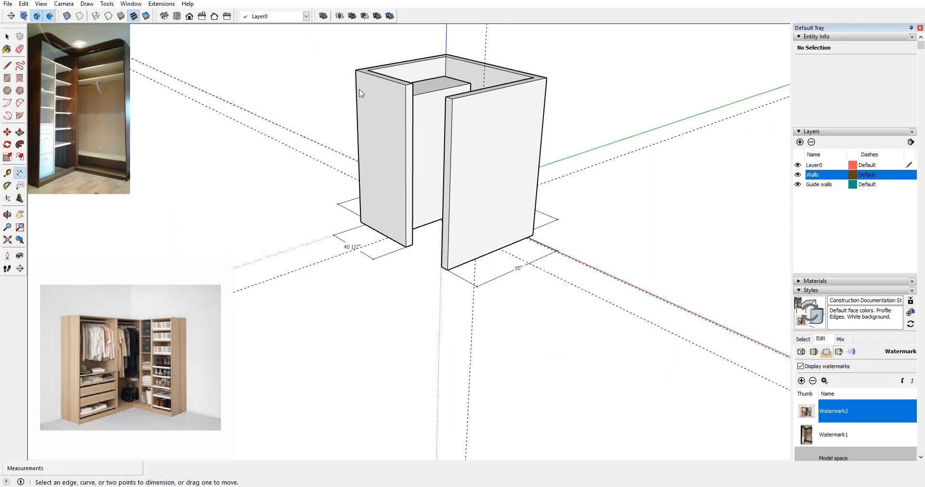
click(356, 71)
click(360, 222)
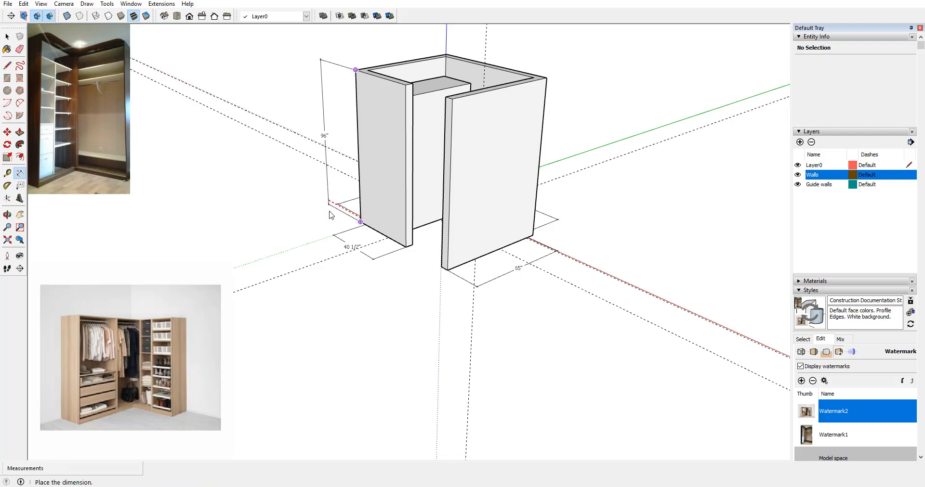
click(330, 213)
Step: Raise the cabinet block's top face level with the wall tops and push it back down 2"
scroll(375, 114, up, 3)
scroll(376, 114, down, 1)
middle_drag(377, 114, 397, 111)
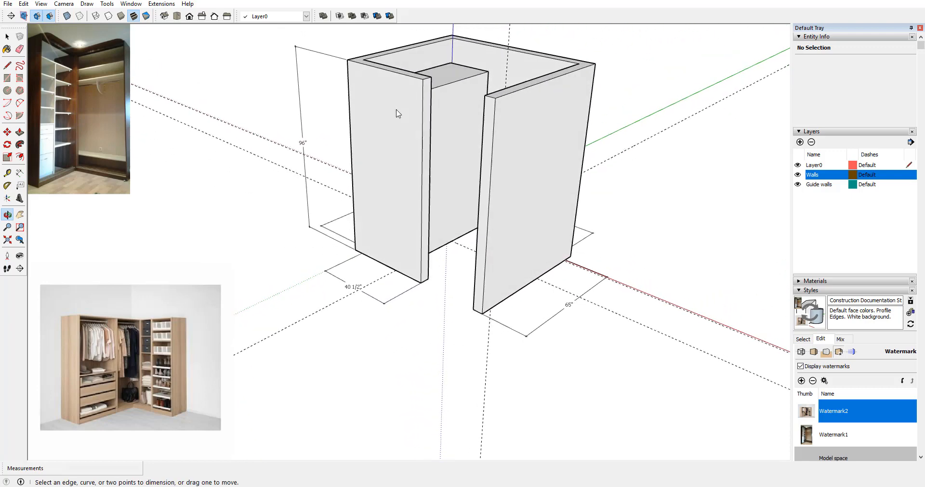
scroll(462, 58, up, 2)
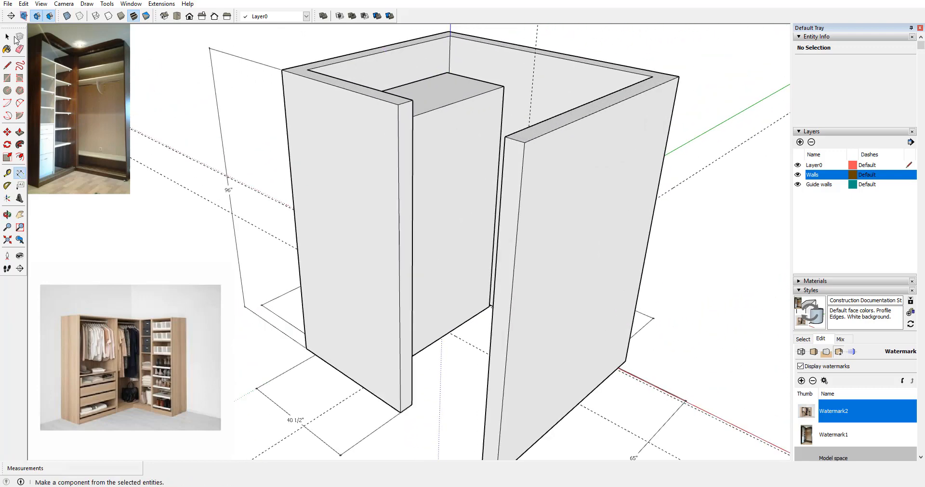
middle_drag(457, 111, 423, 138)
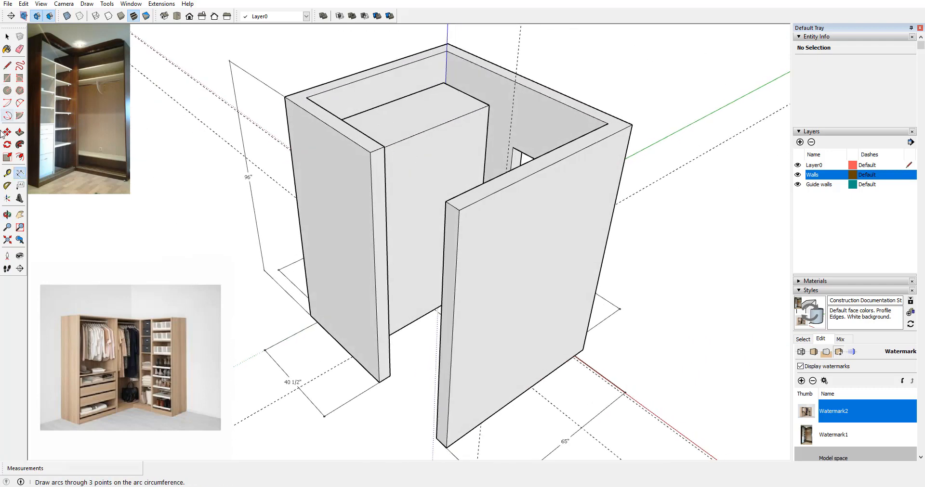
key(p)
drag(406, 134, 311, 99)
drag(394, 99, 393, 102)
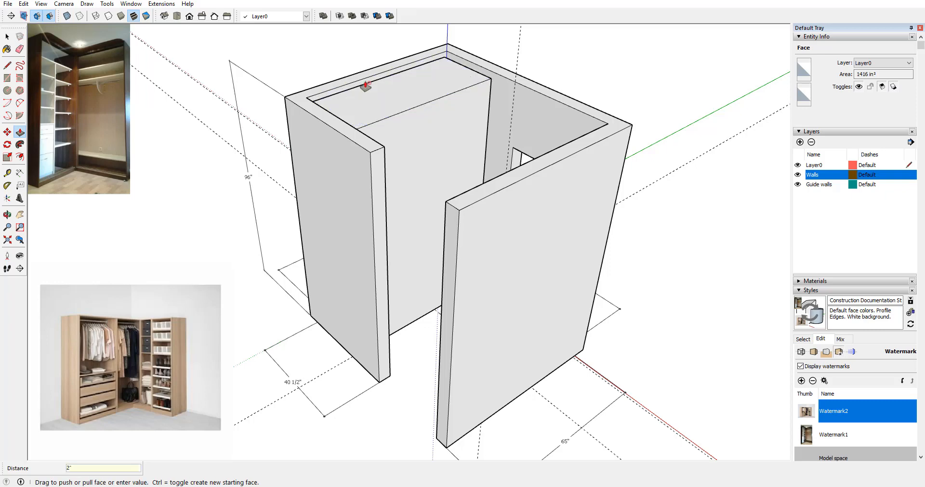
Step: Examine the clearance between the cabinet block's top and the wall tops, and its fit beside the window wall
middle_drag(363, 87, 404, 93)
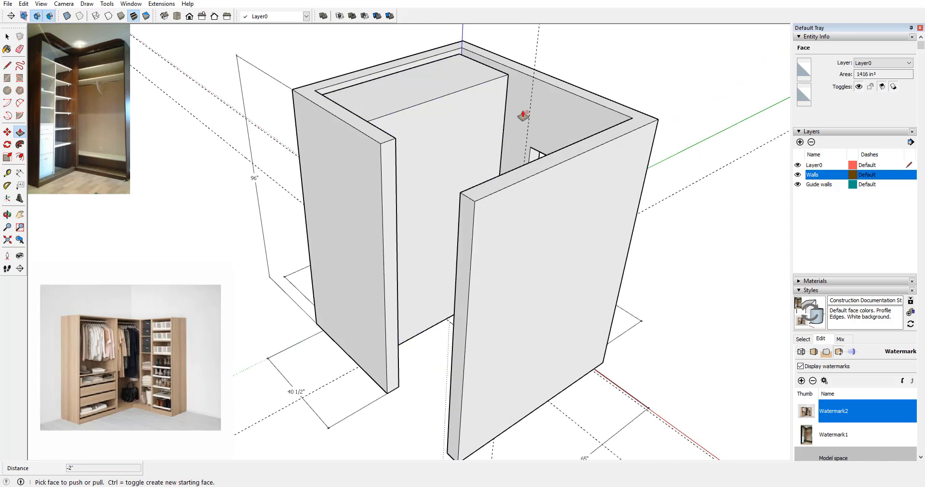
middle_drag(502, 130, 416, 81)
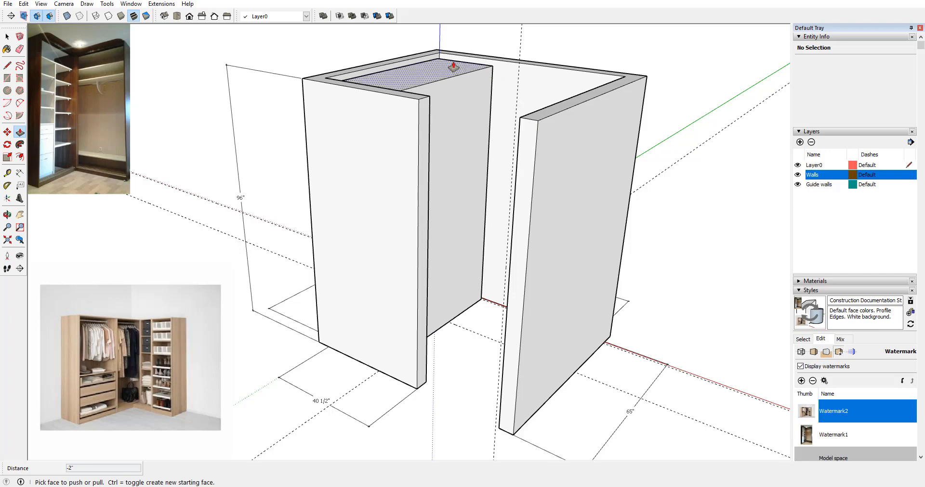
click(488, 79)
click(491, 75)
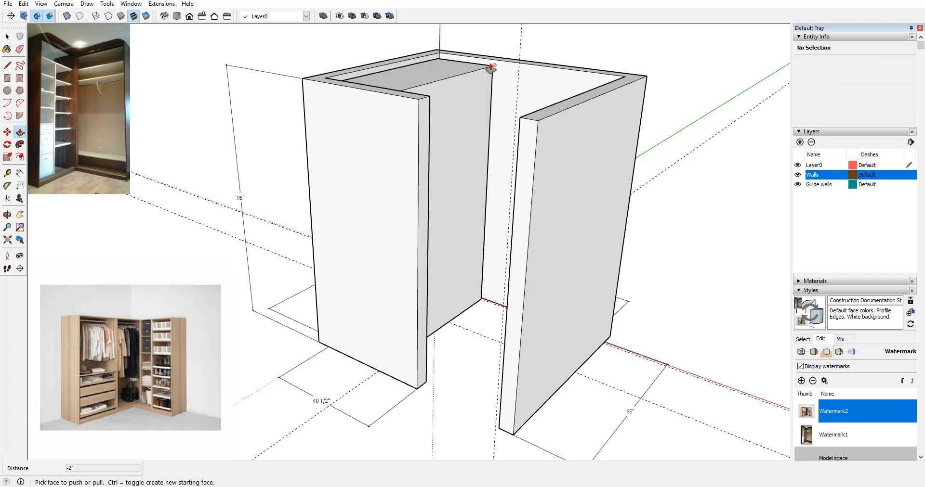
middle_drag(456, 114, 442, 81)
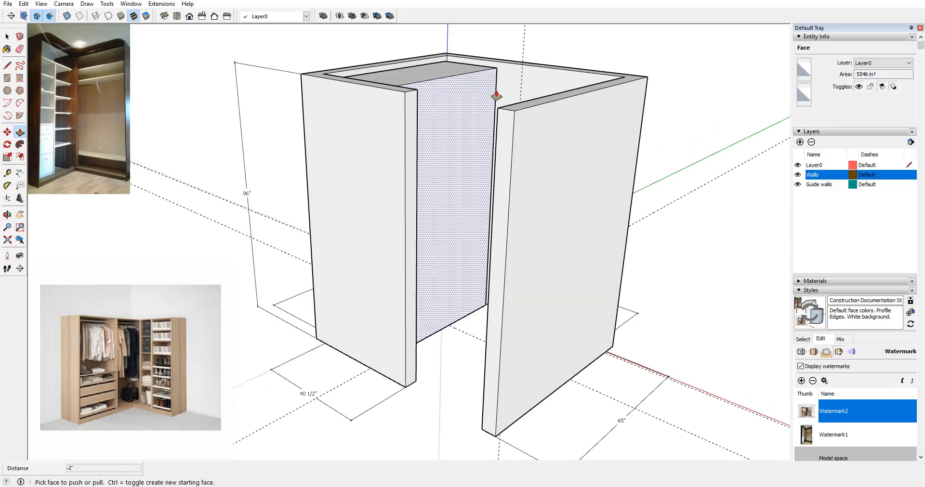
middle_drag(496, 93, 504, 93)
scroll(444, 81, up, 2)
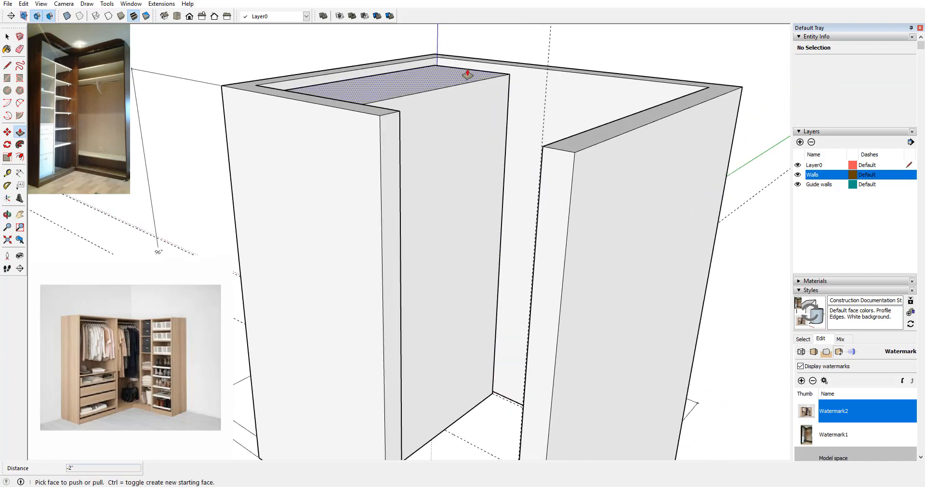
scroll(492, 87, down, 2)
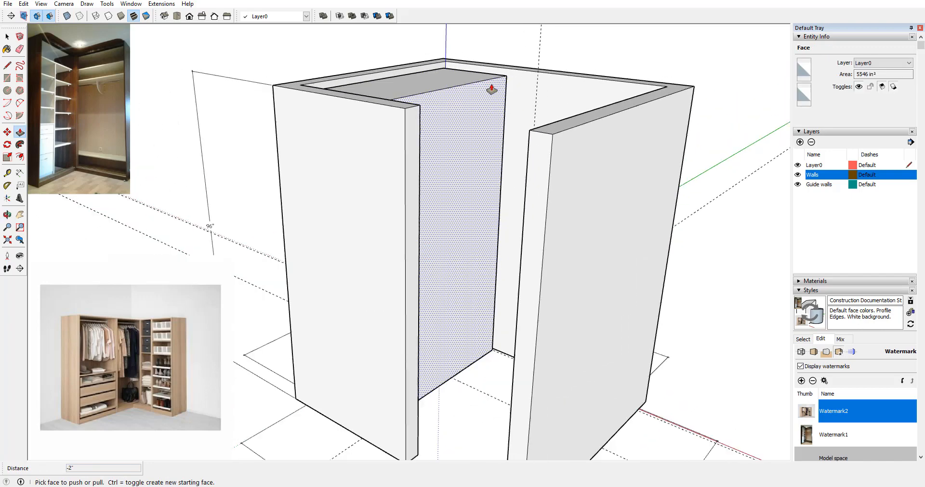
middle_drag(491, 88, 380, 130)
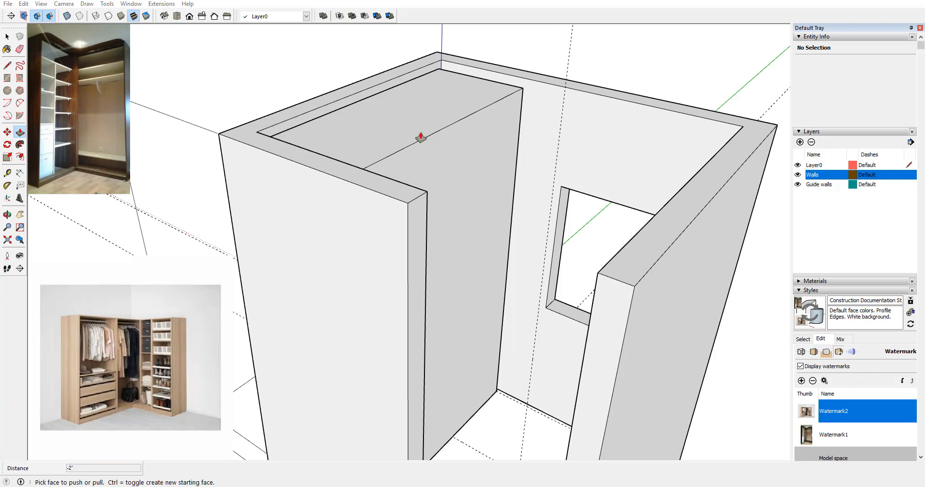
Step: Select the whole cabinet block along the 60" wall and turn it into a component with the default definition name
key(space)
click(441, 113)
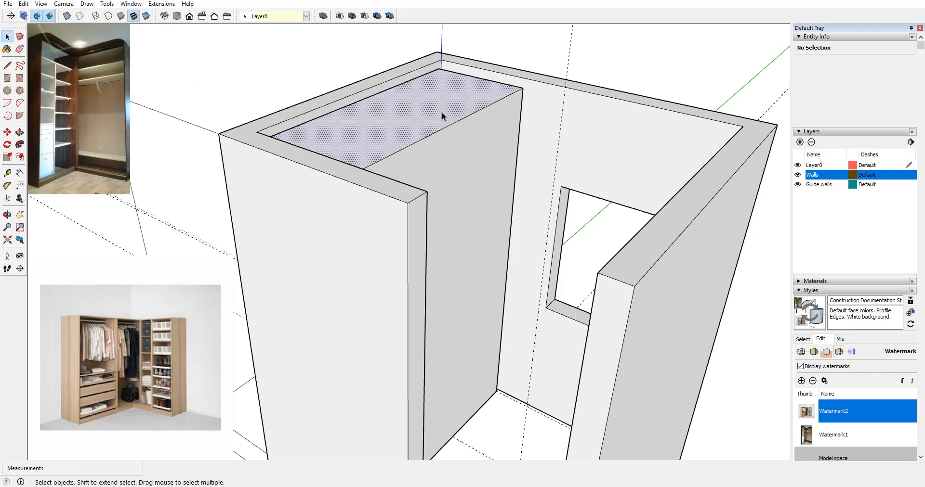
triple_click(442, 113)
right_click(441, 112)
click(505, 187)
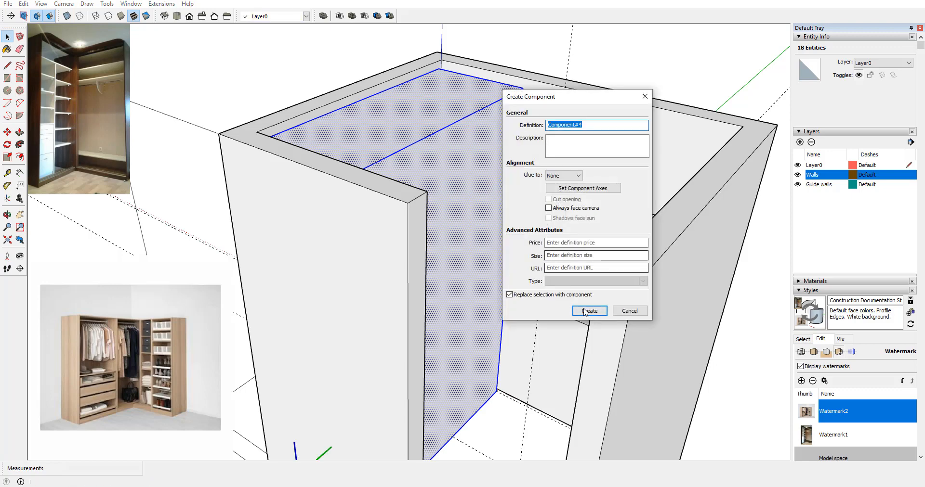
click(584, 312)
Step: Place a floor guide about 10" out from the cabinet block's front base edge, through the guide crossing beside the window wall
scroll(505, 279, down, 3)
middle_drag(506, 279, 494, 375)
scroll(494, 374, up, 5)
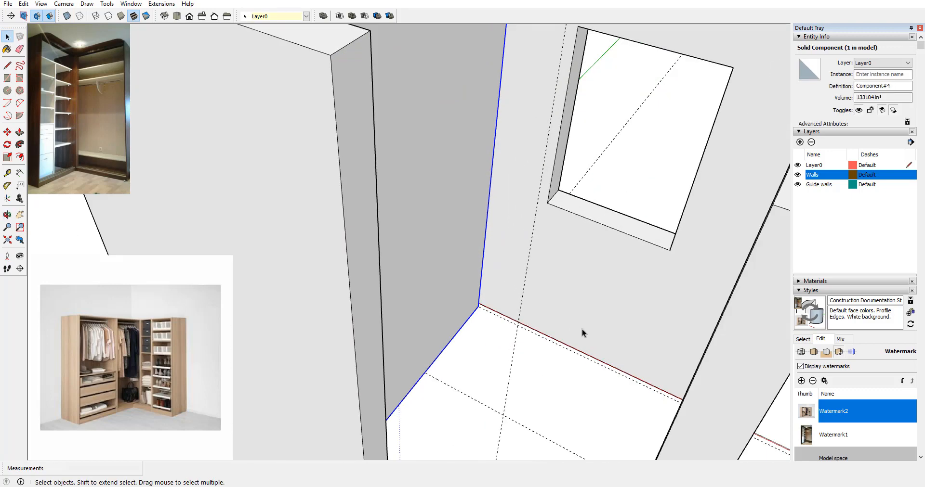
middle_drag(581, 329, 479, 339)
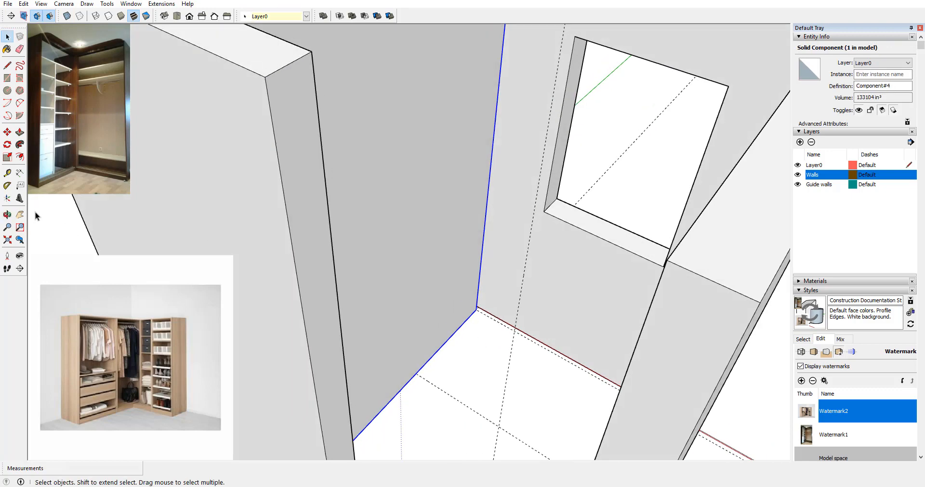
click(7, 173)
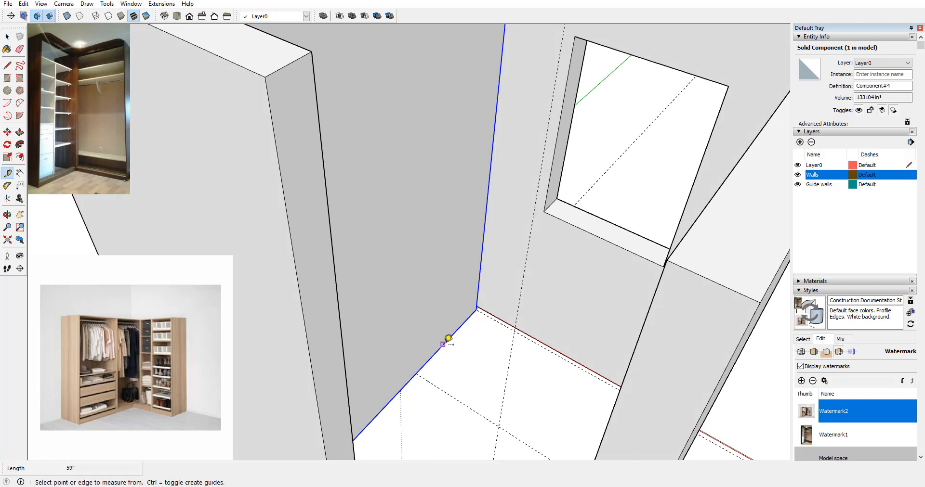
click(448, 338)
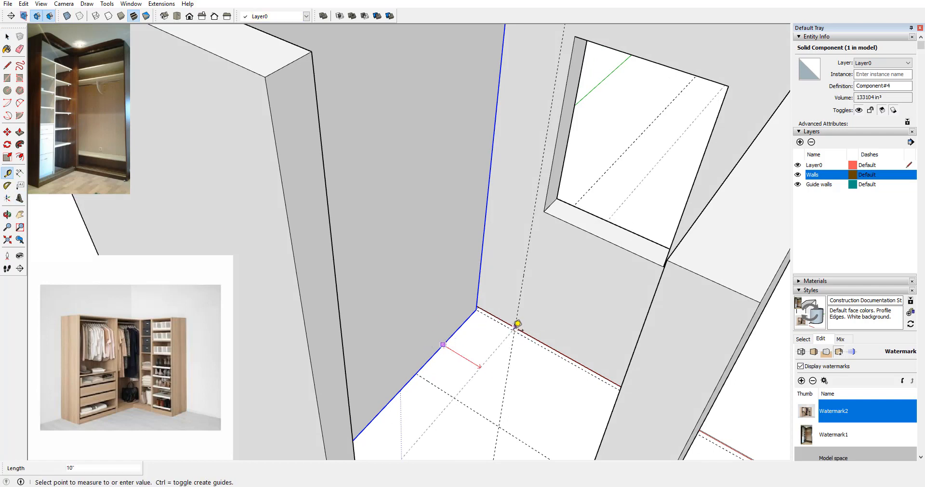
scroll(519, 321, up, 3)
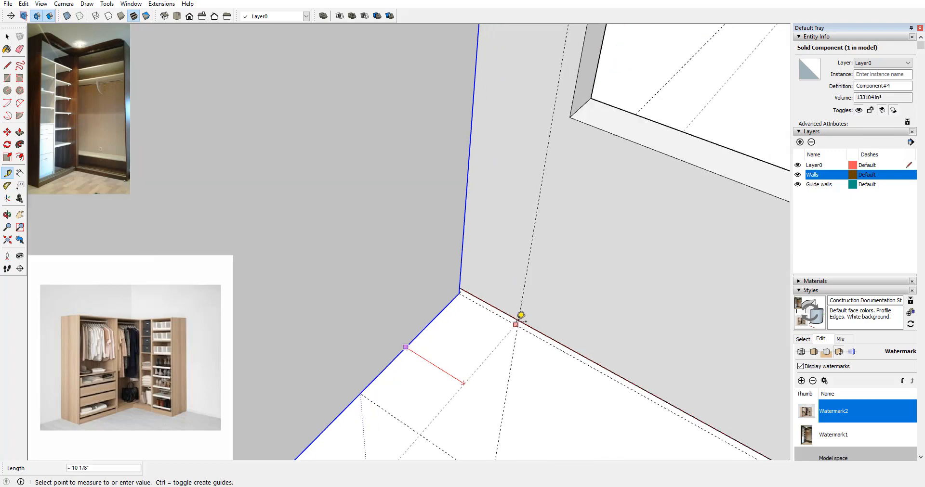
click(521, 313)
Step: Draw a floor rectangle from the cabinet block's front base corner by the window wall to the crossing of the new guide and the 24" guide
scroll(521, 313, down, 3)
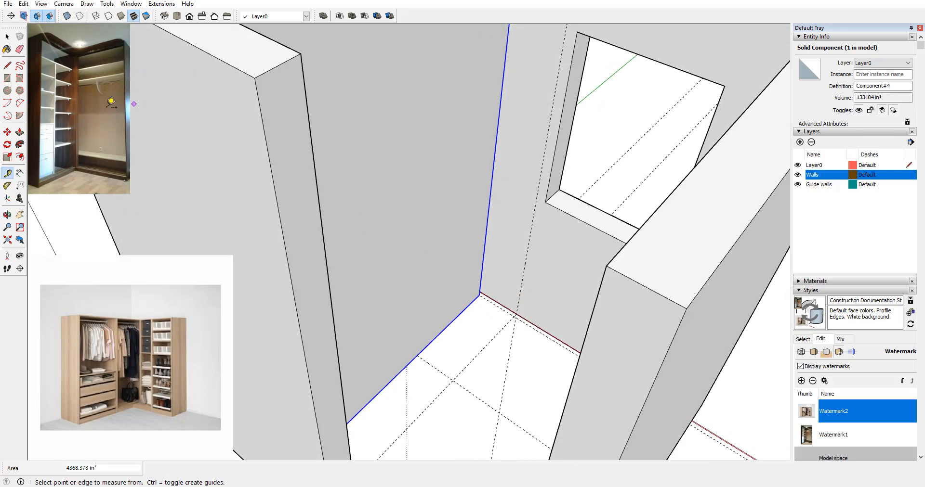
click(8, 77)
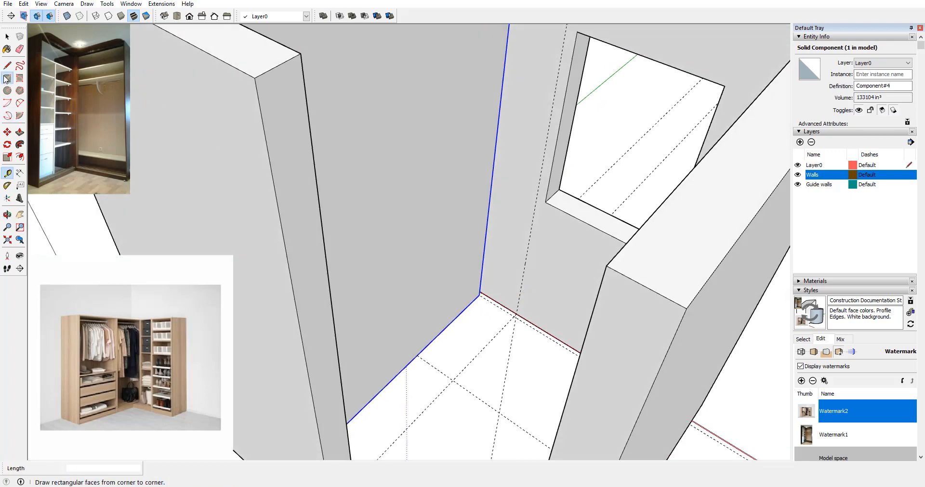
click(480, 295)
click(458, 374)
mouse_move(458, 374)
middle_down()
mouse_move(466, 313)
mouse_move(337, 273)
middle_up()
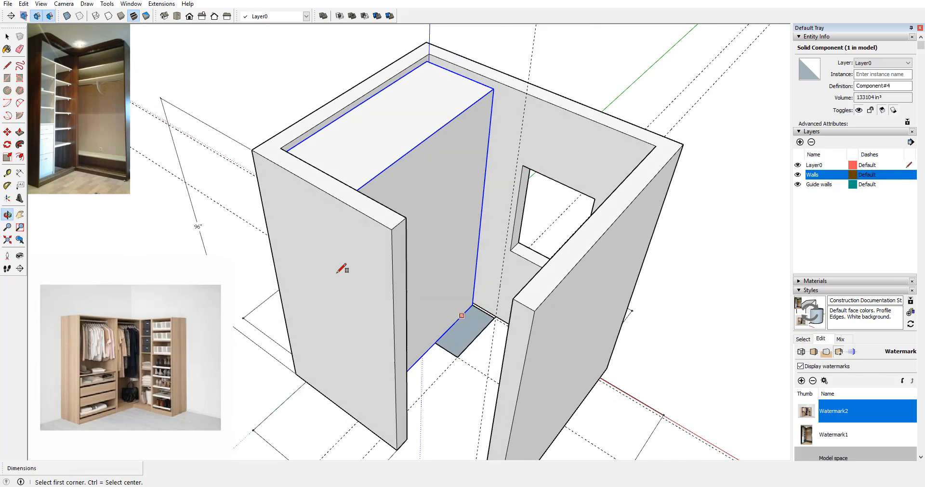
Step: Extrude the small floor rectangle up to the height of the cabinet block's top
key(p)
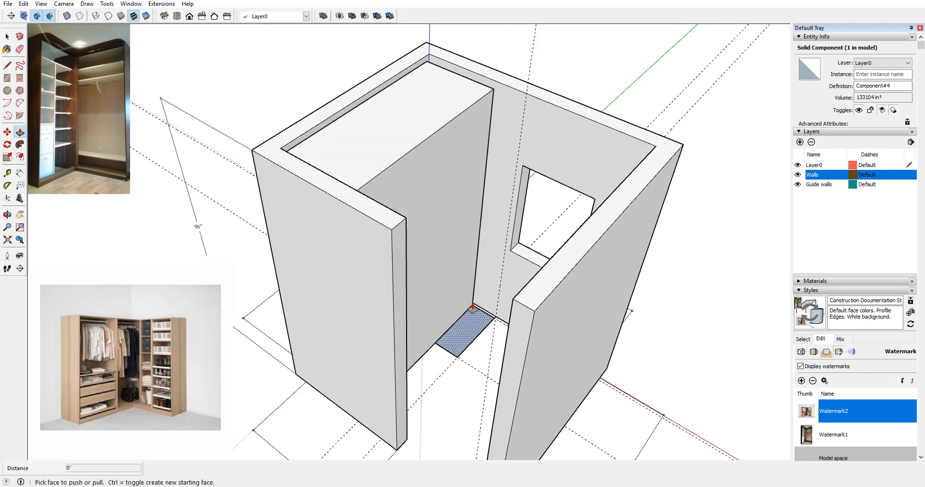
drag(472, 308, 456, 113)
middle_drag(464, 223, 483, 188)
Step: Select the whole narrow block beside the window wall and make it a component with the default definition name
key(space)
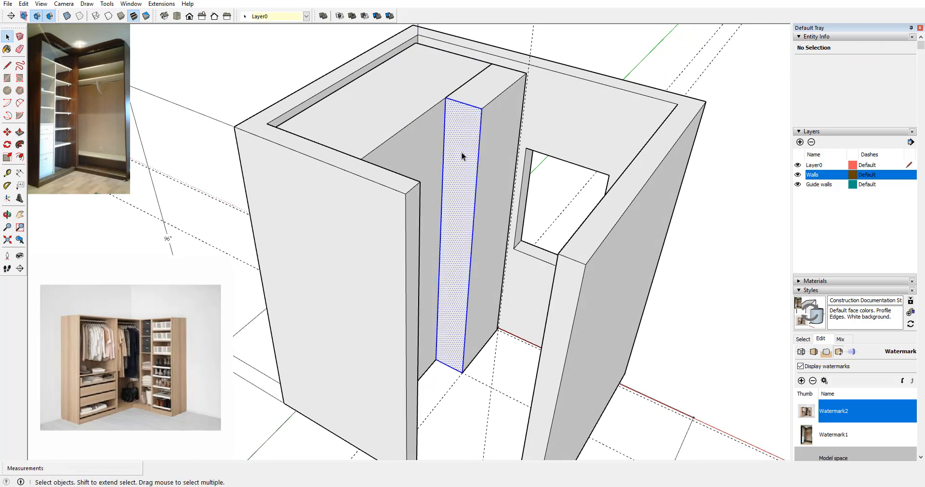
triple_click(462, 155)
right_click(460, 208)
click(476, 223)
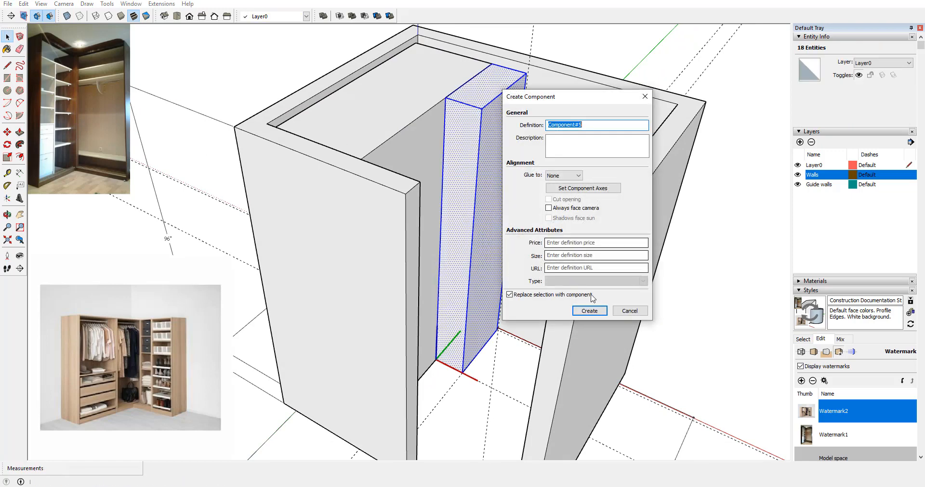
key(Return)
middle_drag(539, 289, 555, 116)
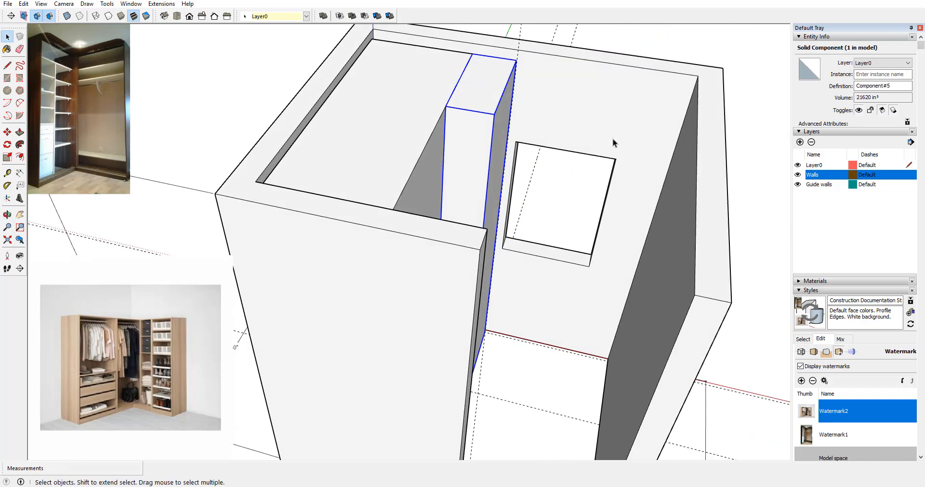
middle_drag(613, 212, 491, 229)
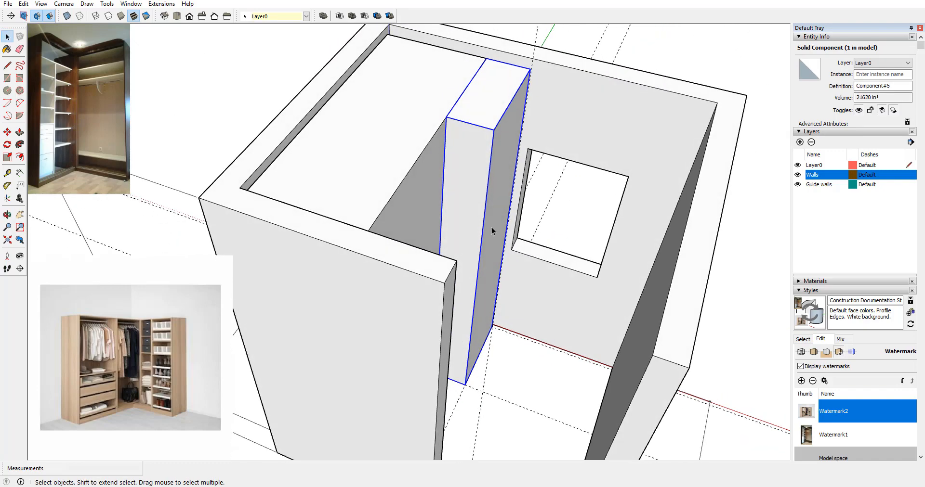
Step: Examine the narrow block, the cabinet block and the surrounding closet walls from several angles
scroll(541, 215, up, 5)
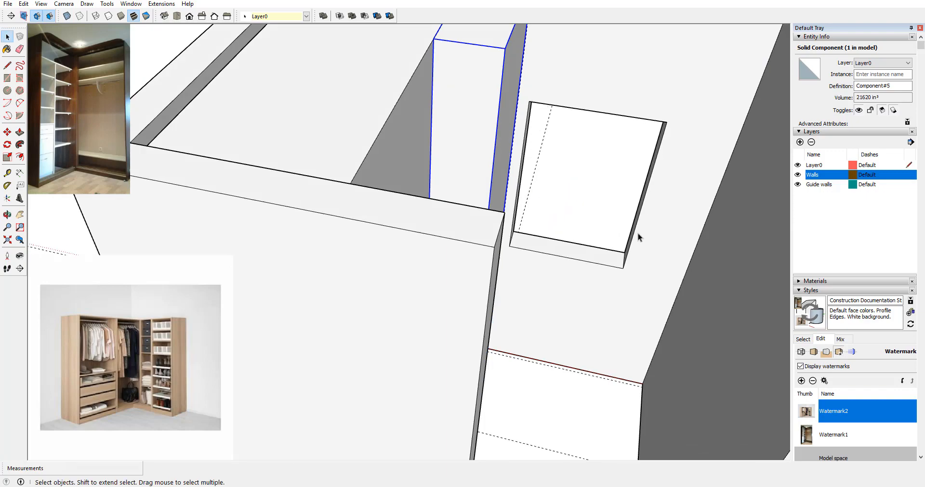
scroll(547, 206, down, 5)
scroll(559, 206, up, 3)
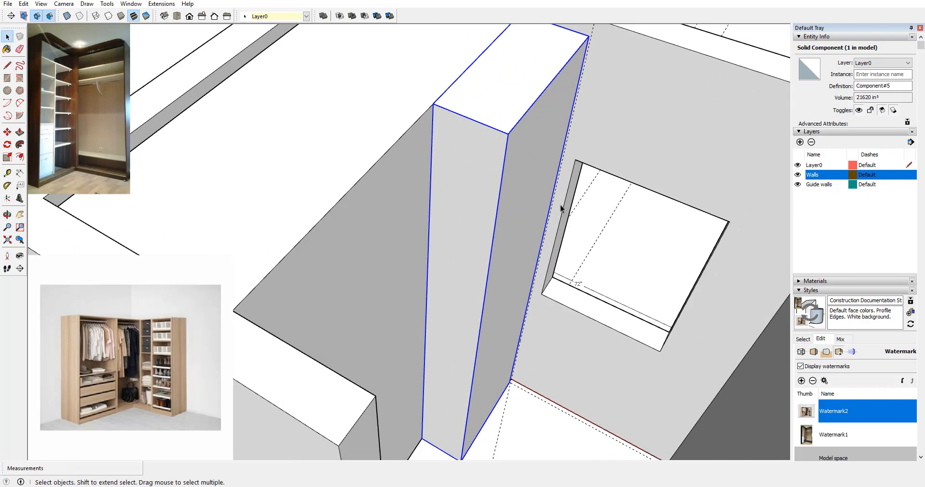
middle_drag(559, 206, 530, 194)
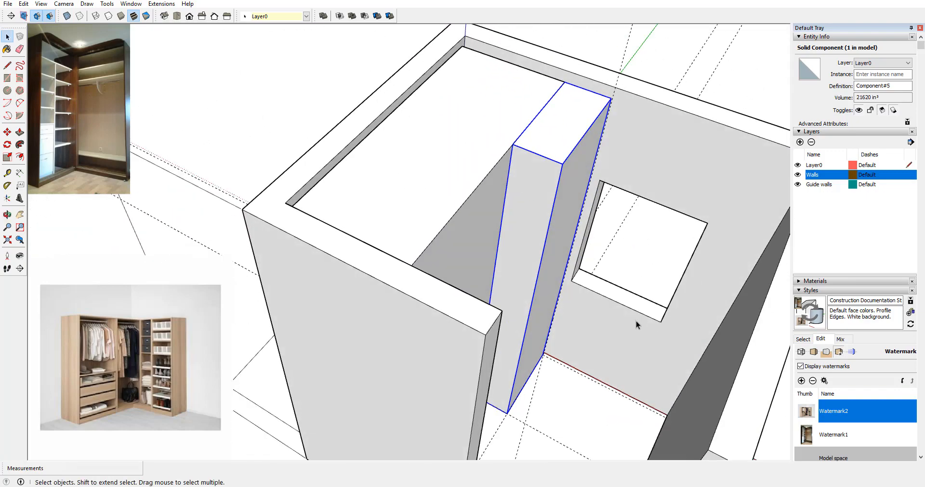
scroll(612, 250, down, 5)
middle_drag(612, 250, 641, 202)
scroll(643, 204, up, 5)
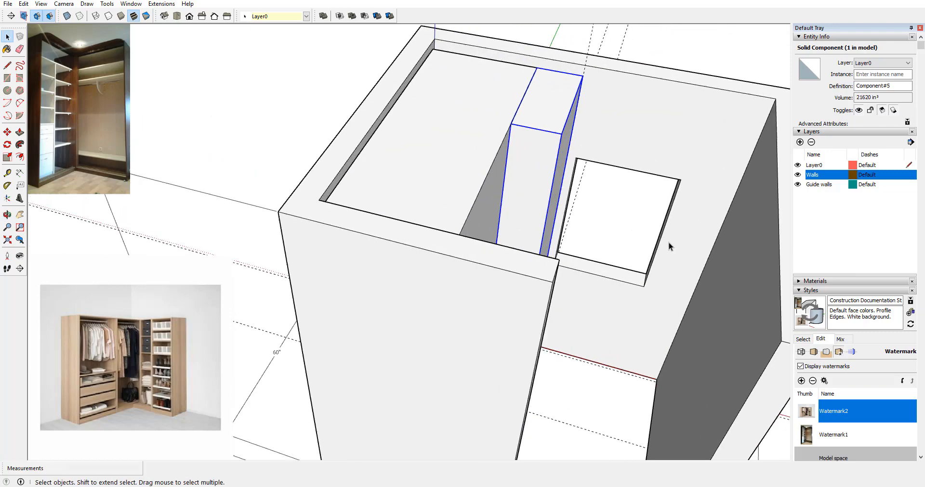
middle_drag(668, 243, 476, 246)
scroll(526, 244, up, 3)
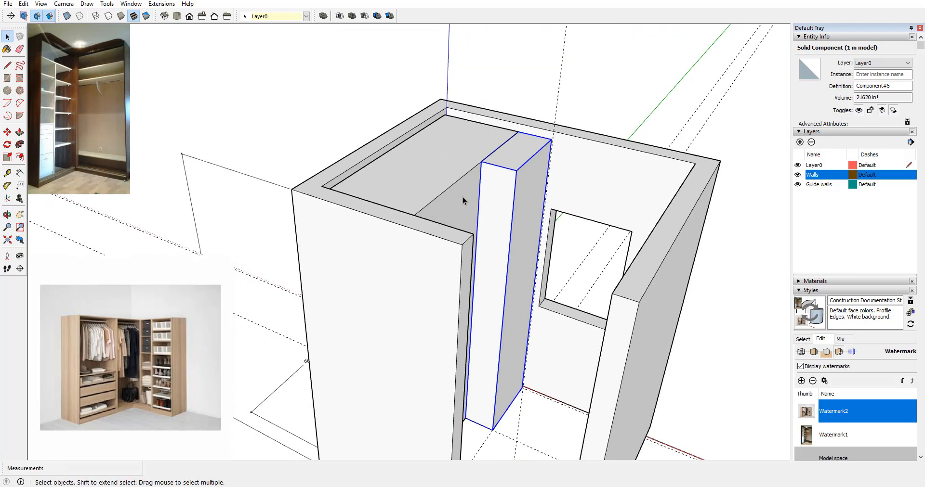
scroll(568, 284, down, 3)
middle_drag(568, 284, 559, 303)
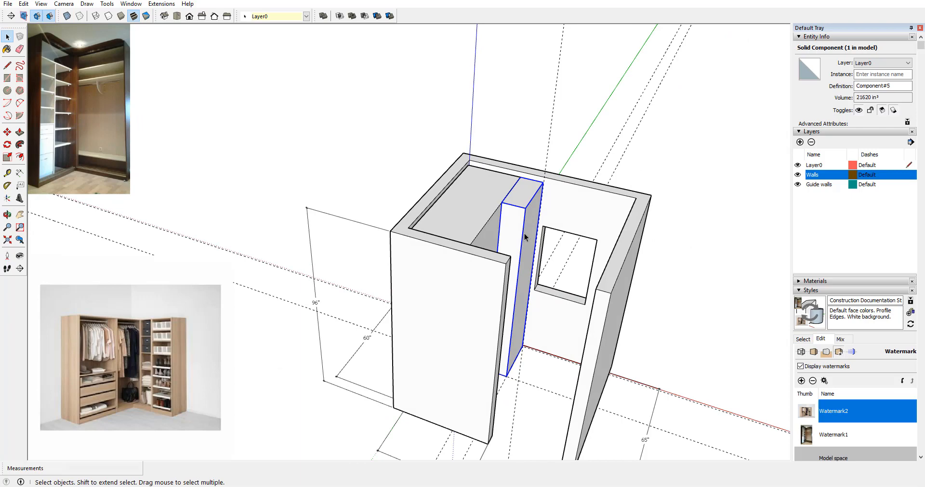
middle_drag(551, 230, 532, 247)
Step: Try extending the narrow block 38" along the window wall toward the opposite wall, and undo it
double_click(532, 246)
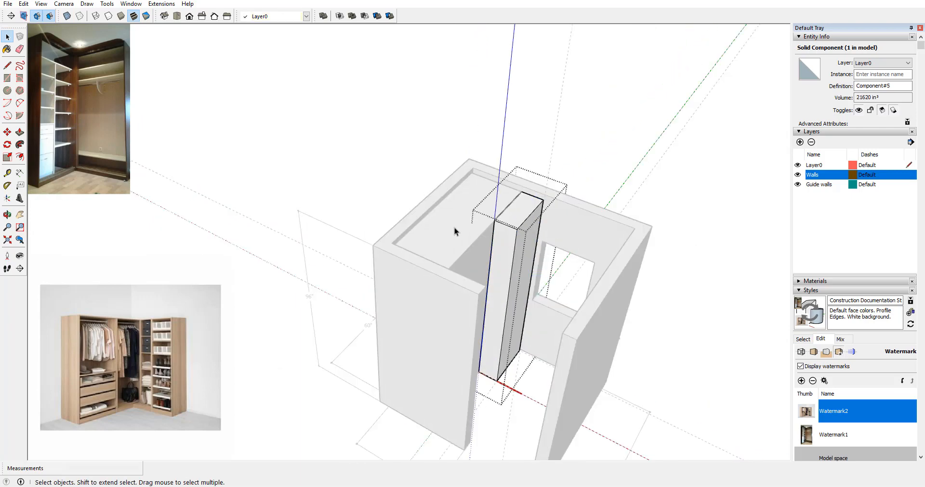
click(20, 132)
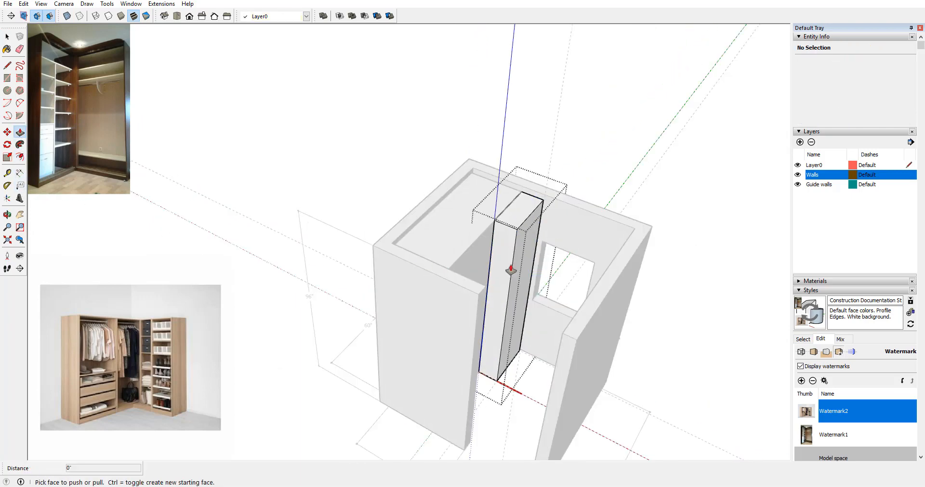
drag(511, 269, 628, 238)
middle_drag(629, 238, 441, 171)
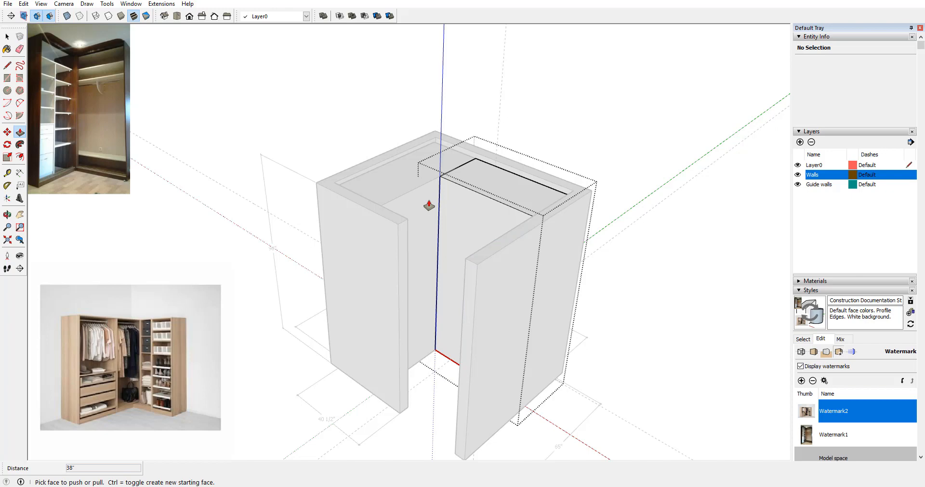
key(ctrl+z)
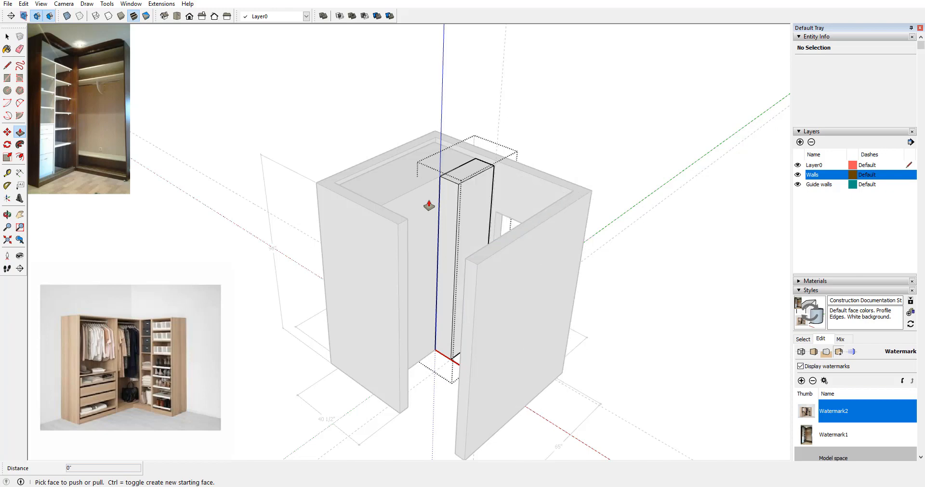
scroll(506, 297, up, 3)
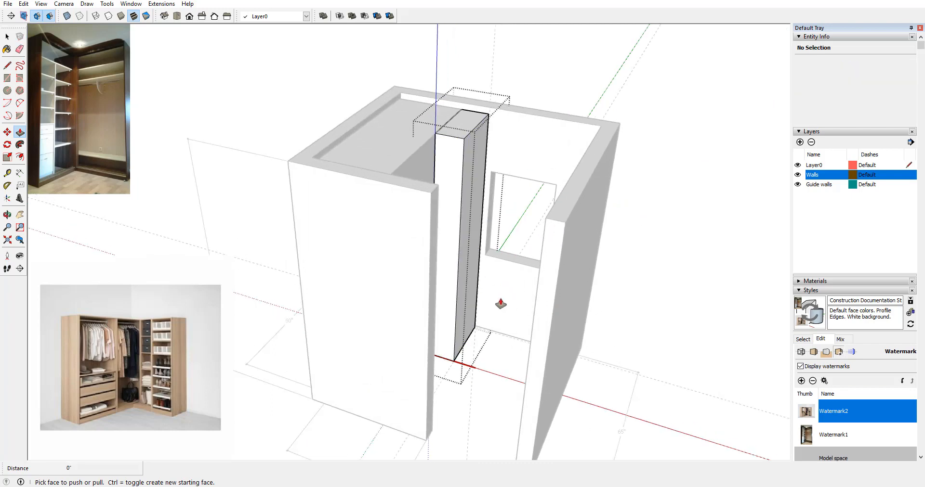
middle_drag(497, 306, 484, 283)
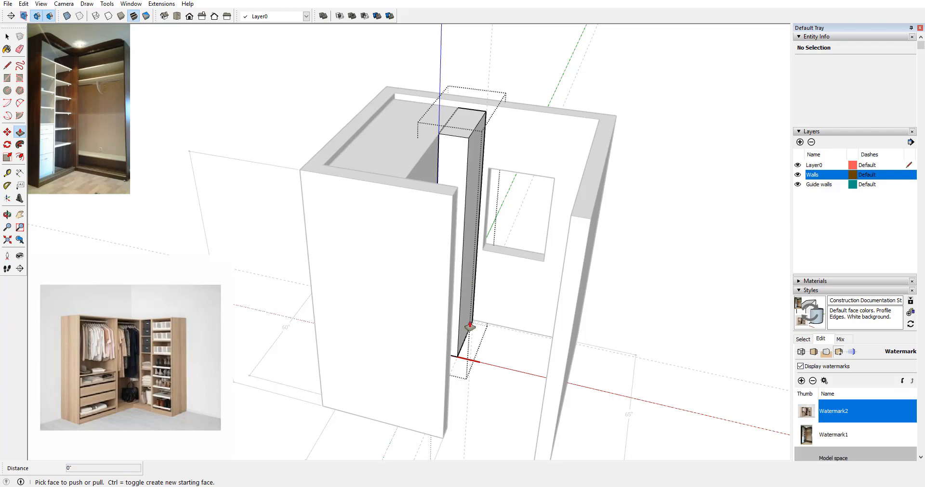
middle_drag(535, 261, 498, 258)
click(7, 38)
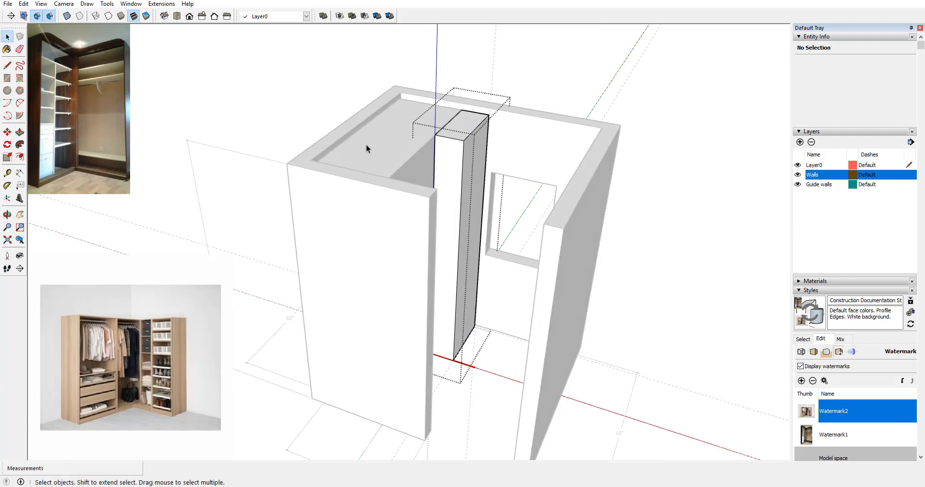
triple_click(458, 150)
right_click(458, 150)
key(Escape)
key(Escape)
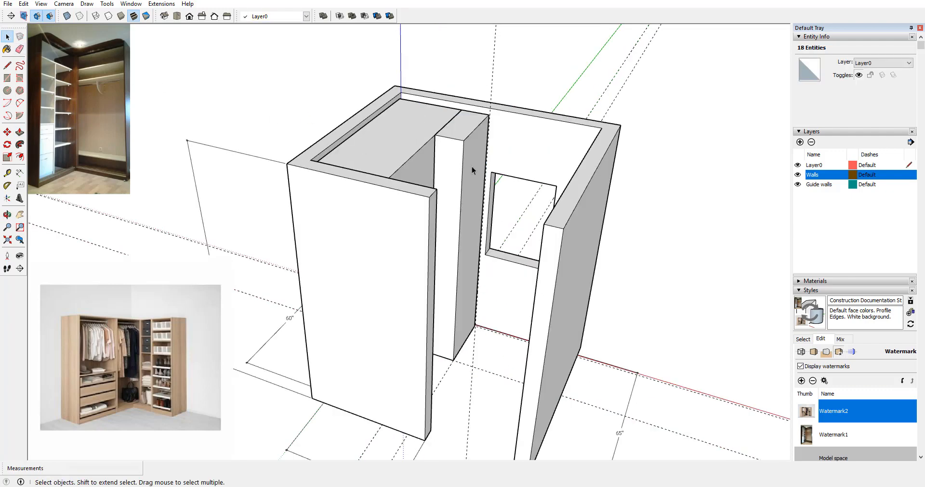
Step: Hide the Walls layer so only the furniture blocks and floor guides are shown
click(457, 159)
middle_drag(457, 158, 434, 203)
scroll(407, 243, up, 3)
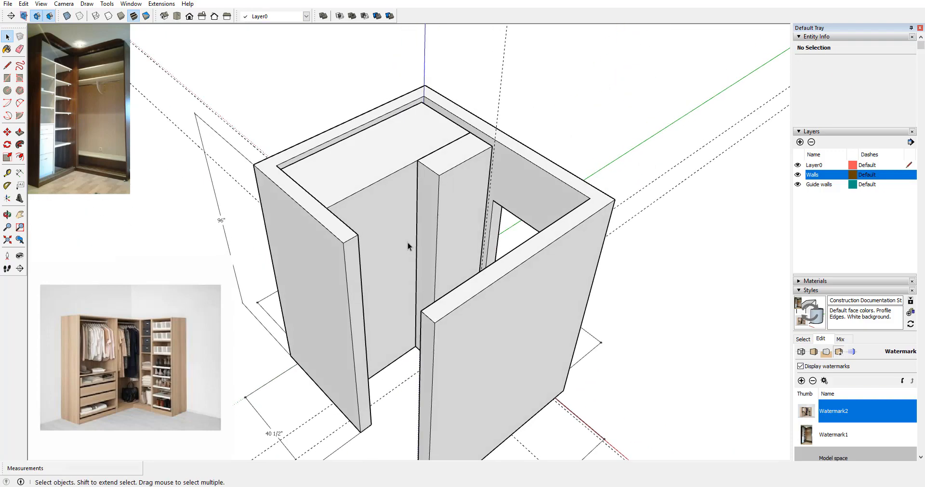
middle_drag(407, 242, 671, 228)
scroll(454, 233, down, 3)
click(594, 242)
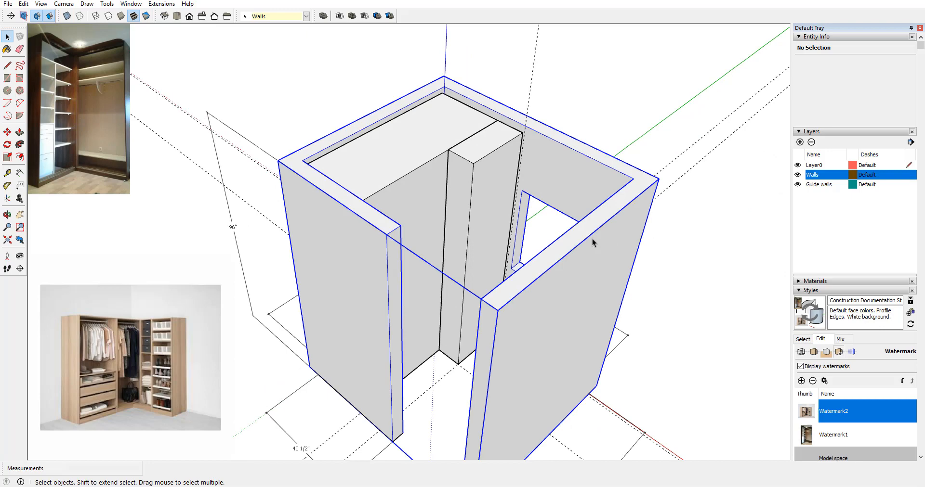
click(797, 175)
Step: Inside the narrow block component, place a guide across its top, parallel to the edge along the window wall
middle_drag(504, 227, 551, 110)
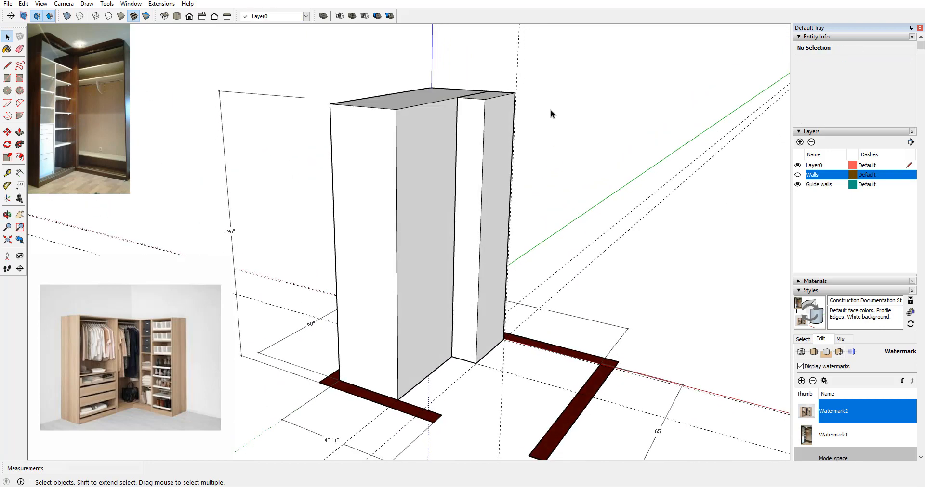
scroll(417, 197, down, 2)
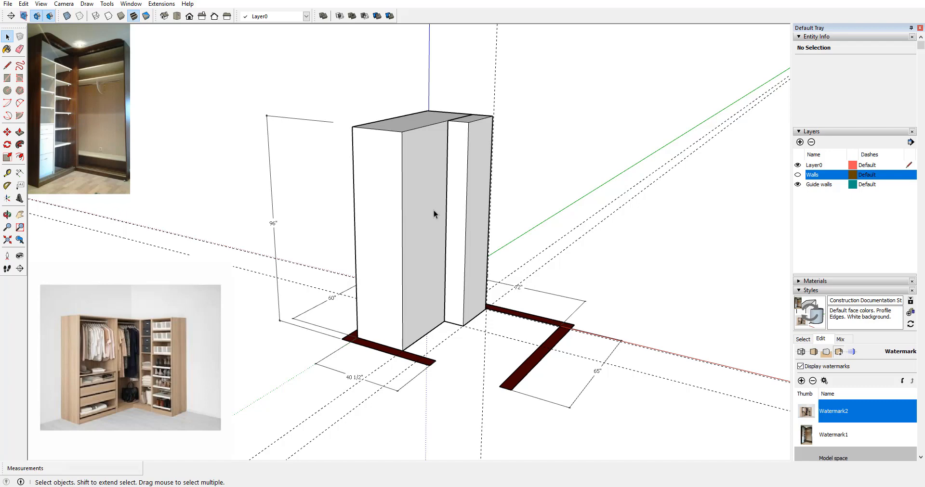
scroll(433, 210, up, 2)
middle_drag(433, 210, 437, 251)
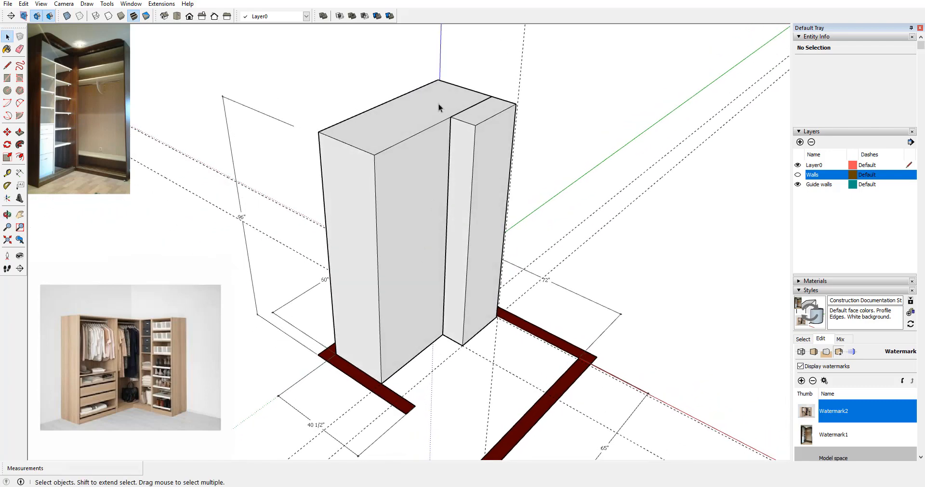
middle_drag(438, 107, 450, 141)
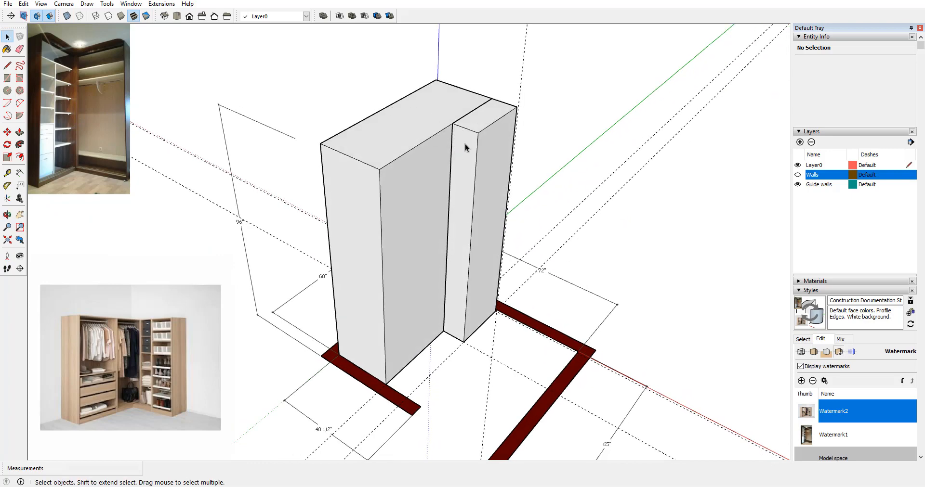
middle_drag(464, 144, 484, 152)
double_click(483, 153)
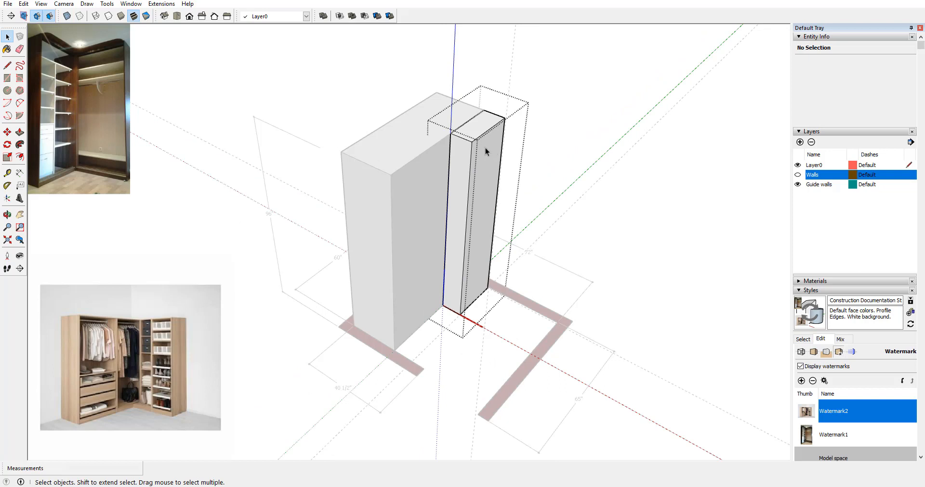
scroll(472, 216, up, 2)
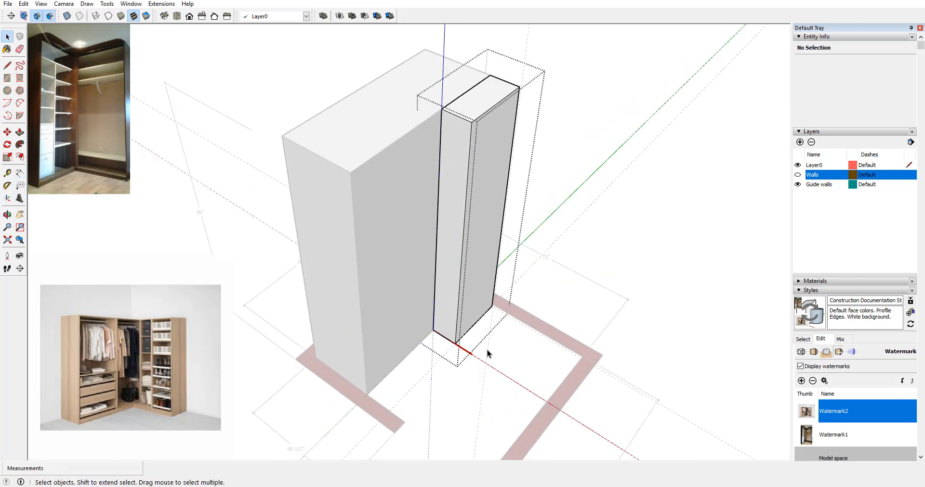
click(7, 174)
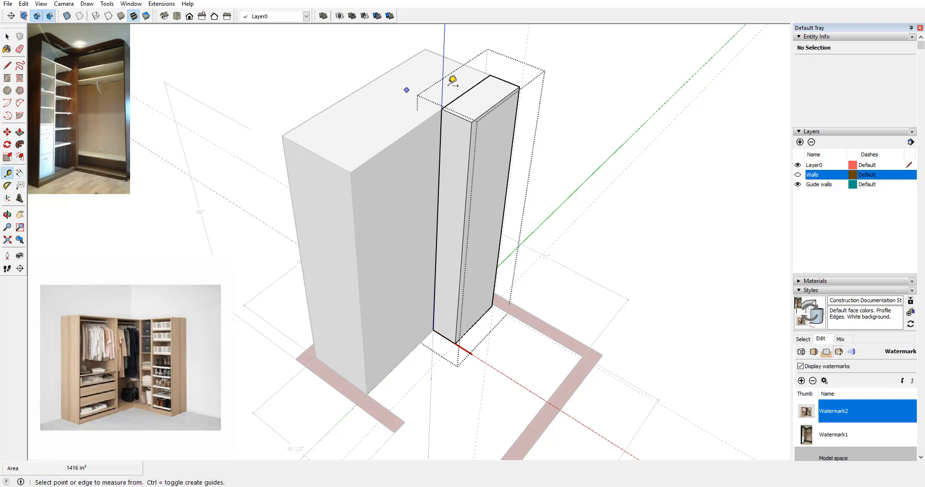
click(504, 81)
click(473, 101)
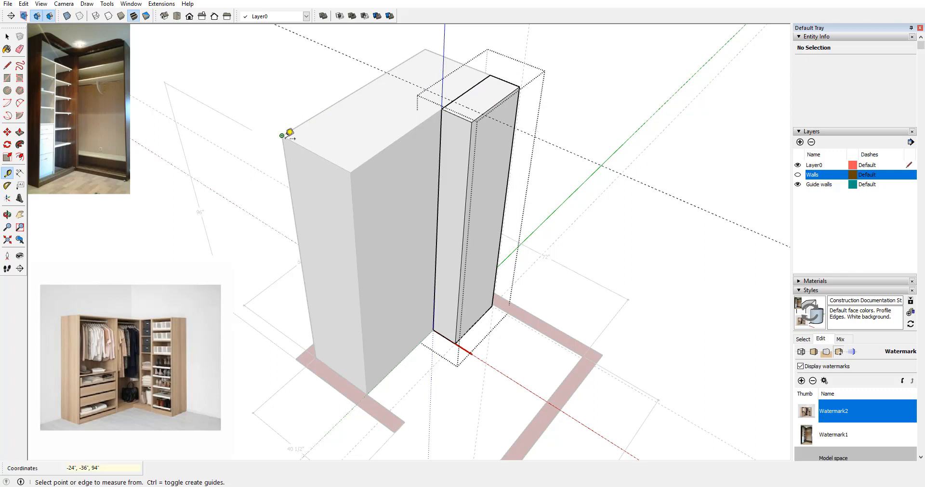
Step: Push the narrow block's front face back 5" to the new guide and leave the component
click(20, 132)
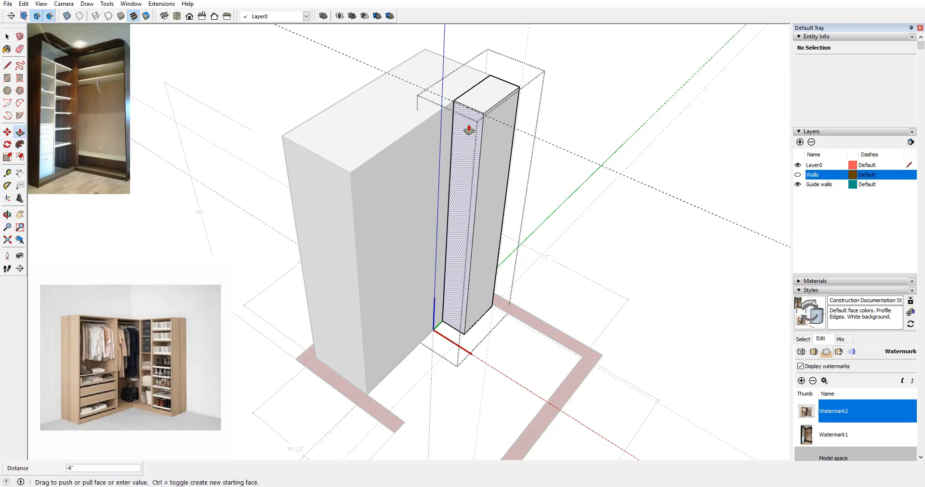
drag(471, 119, 500, 128)
middle_drag(470, 300, 434, 288)
scroll(407, 199, up, 1)
scroll(464, 304, up, 3)
key(space)
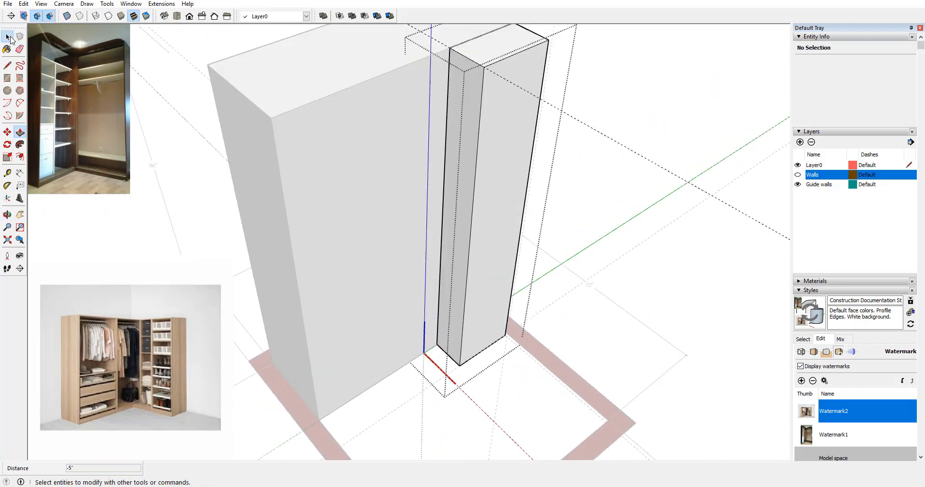
middle_drag(621, 160, 482, 169)
scroll(482, 169, down, 2)
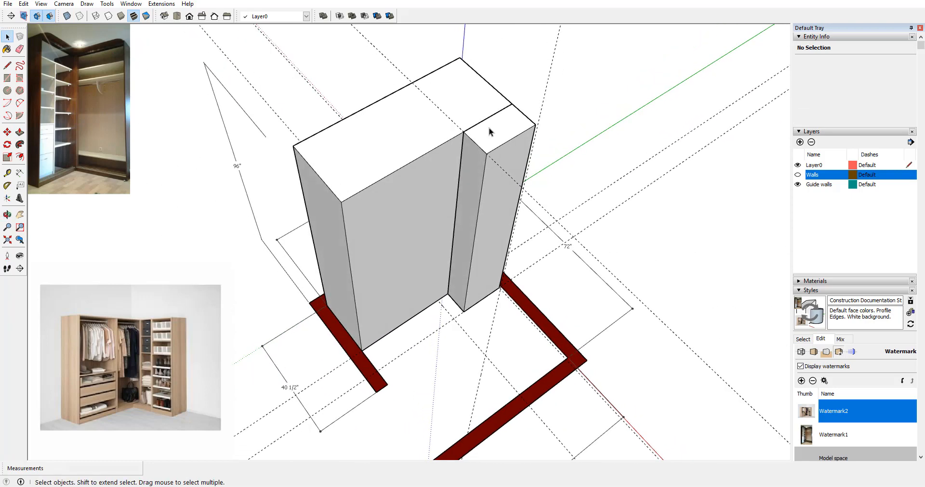
Step: Open the narrow block component for editing and turn on X-ray face display
click(489, 129)
middle_drag(489, 128, 480, 107)
double_click(481, 107)
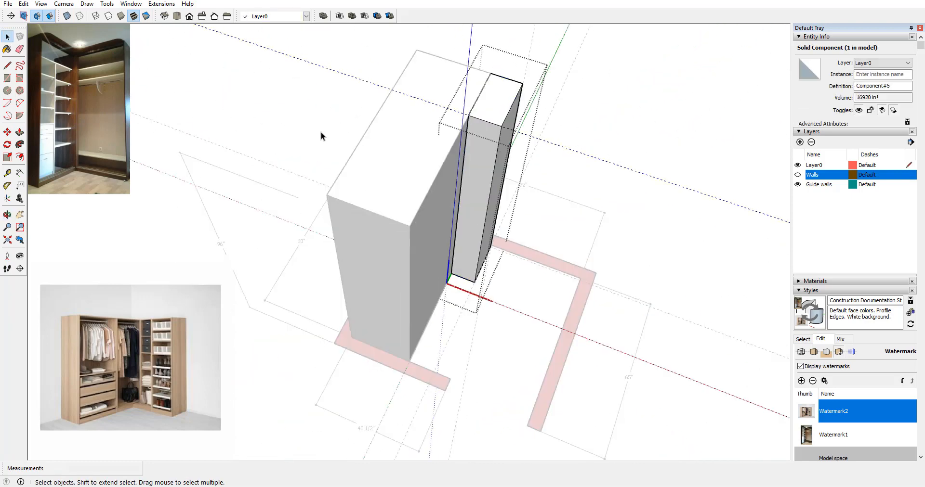
middle_drag(320, 132, 415, 115)
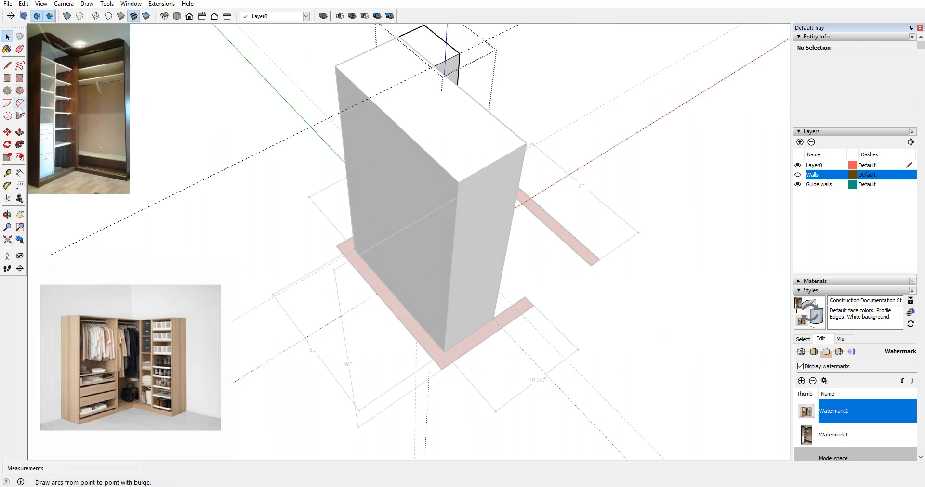
click(20, 132)
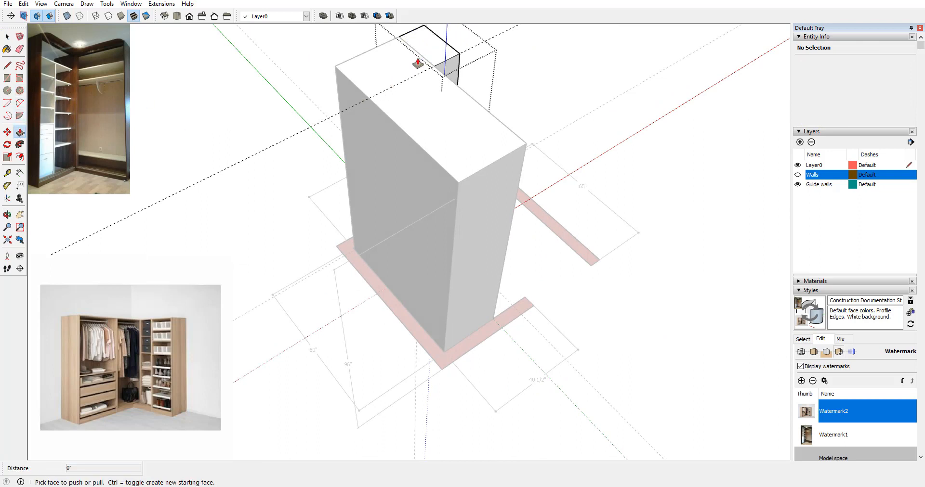
click(67, 16)
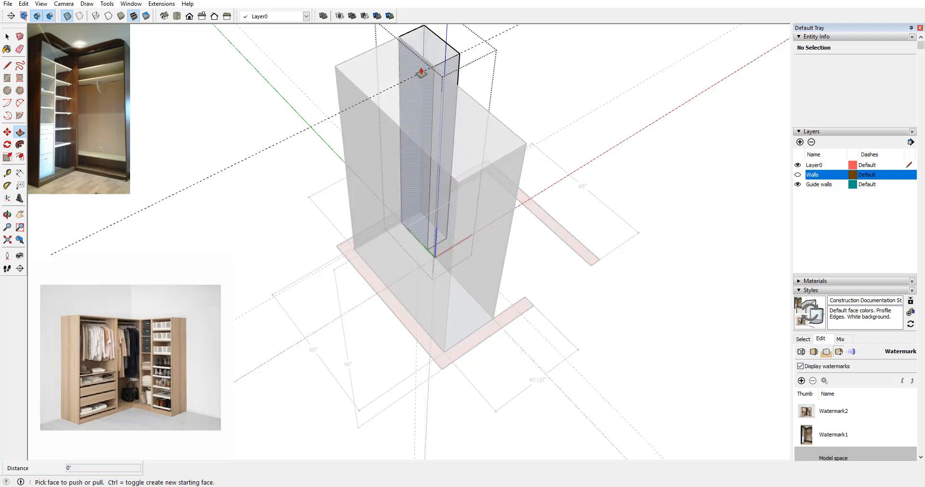
Step: Extend the narrow block's hidden side face 24" through the cabinet block to its back face and leave the component
click(380, 126)
click(347, 117)
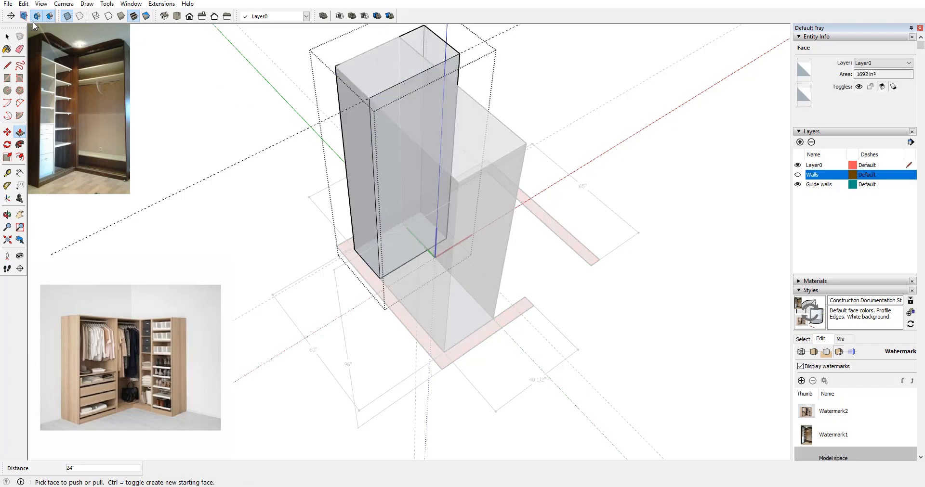
click(7, 37)
click(249, 100)
Step: Leave the narrow block and examine how it overlaps the cabinet block, including from inside the cabinet component
middle_drag(294, 145, 452, 140)
scroll(441, 68, up, 3)
middle_drag(440, 71, 458, 87)
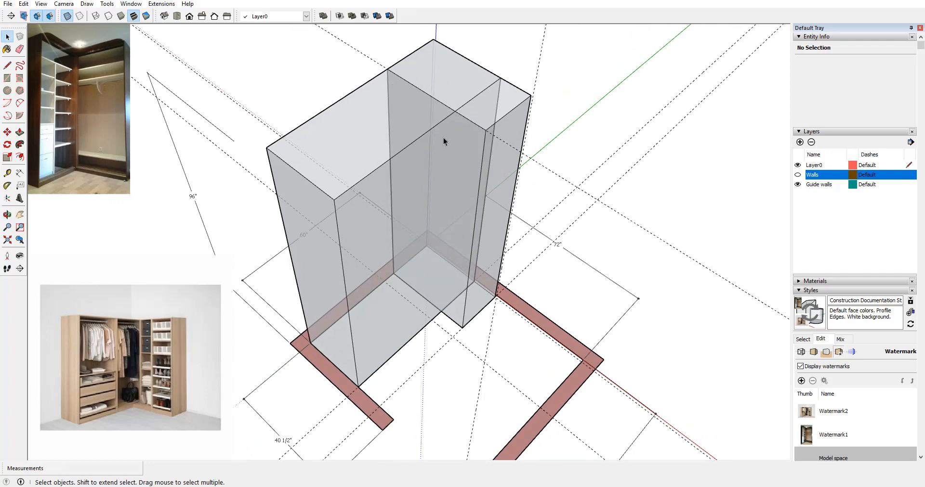
click(468, 83)
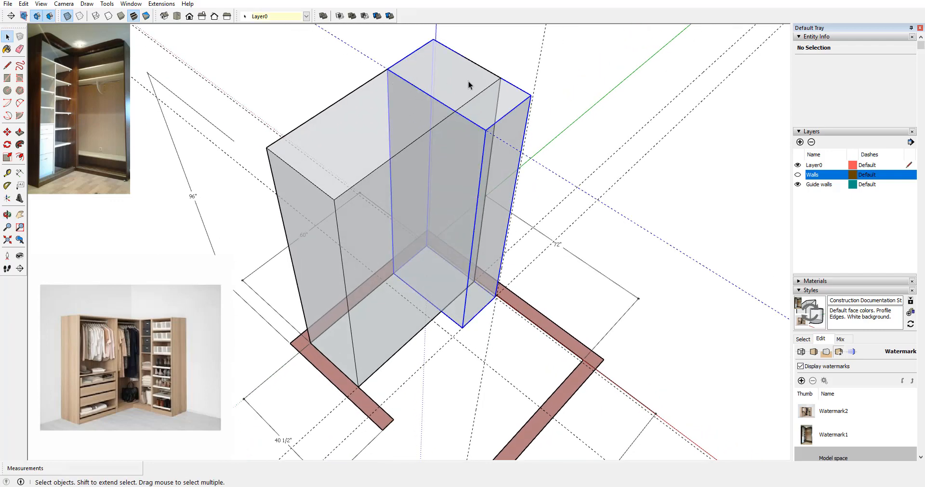
click(419, 115)
double_click(405, 123)
middle_drag(467, 144, 166, 137)
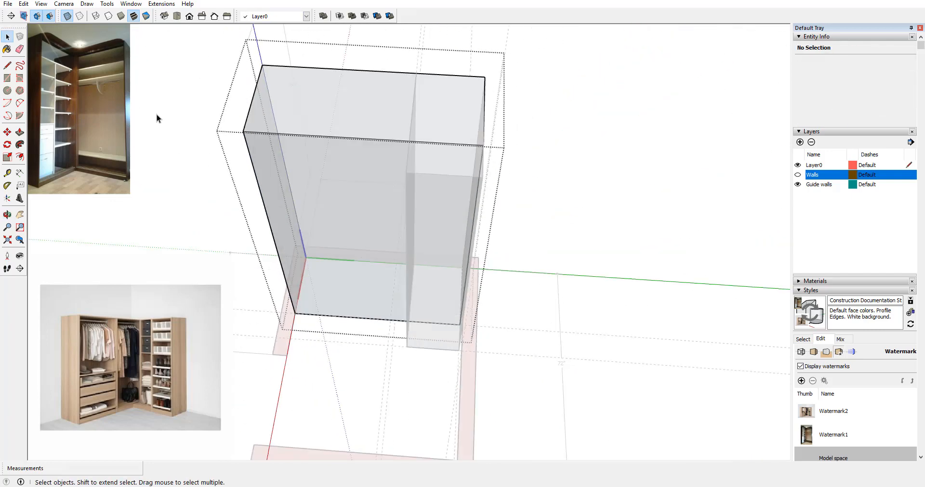
middle_drag(296, 130, 388, 127)
click(305, 149)
middle_drag(306, 148, 394, 117)
click(544, 100)
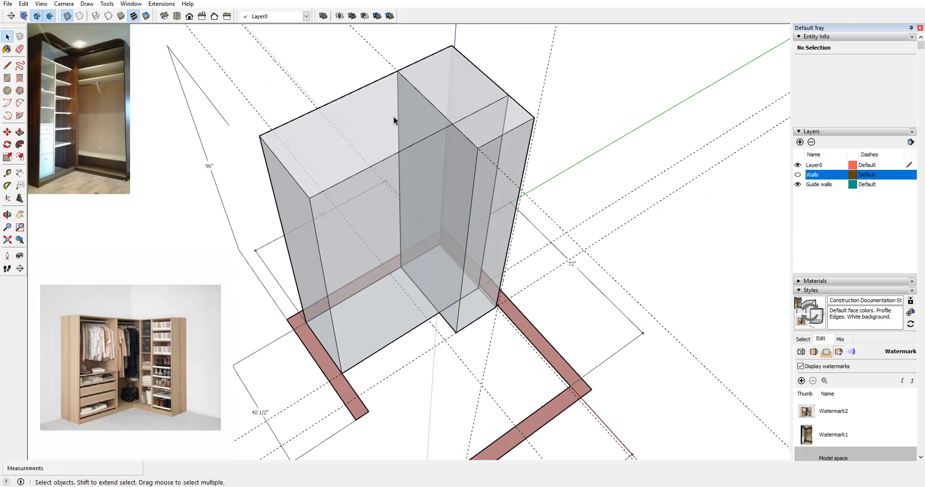
Step: Place a guide across the cabinet block's top, parallel to the narrow block's long front edge and about 14" out from it
click(7, 172)
click(435, 108)
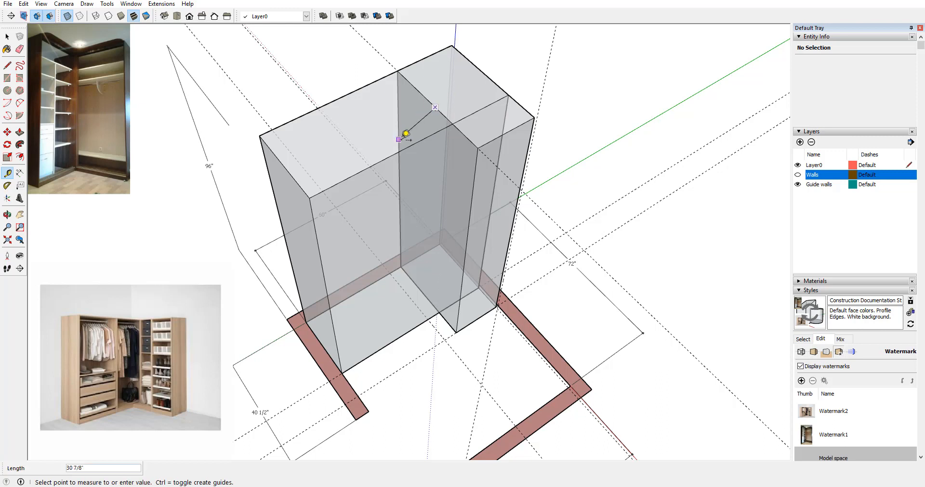
click(408, 120)
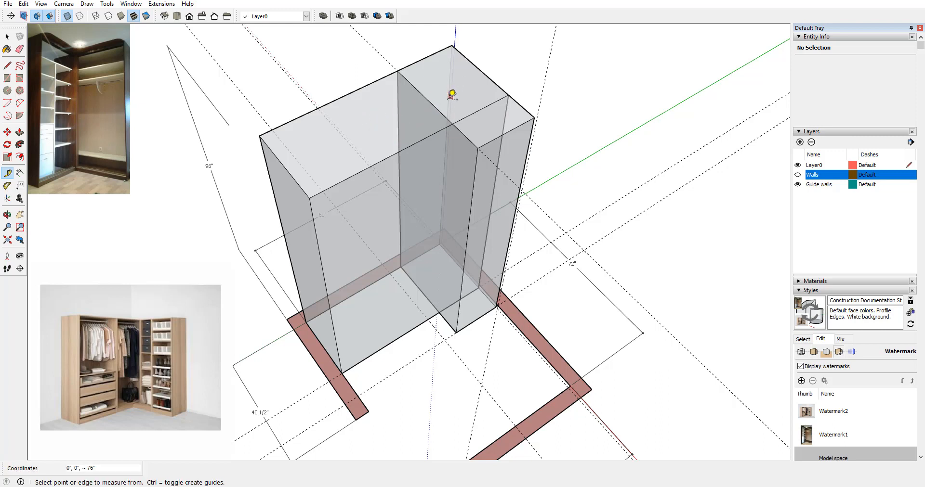
click(436, 107)
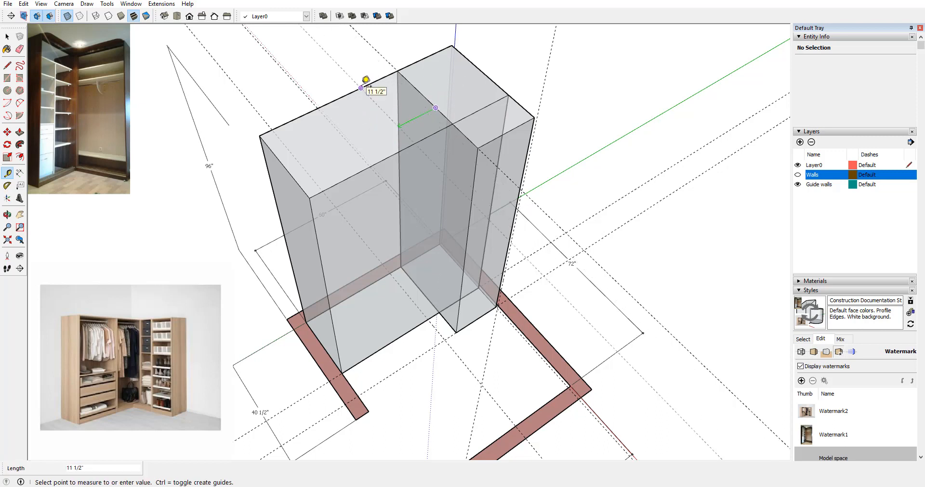
click(360, 88)
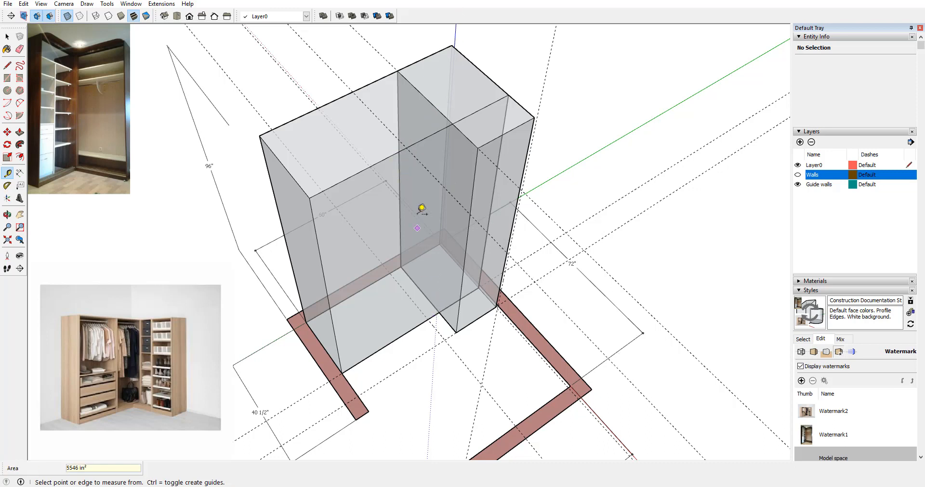
middle_drag(419, 212, 433, 199)
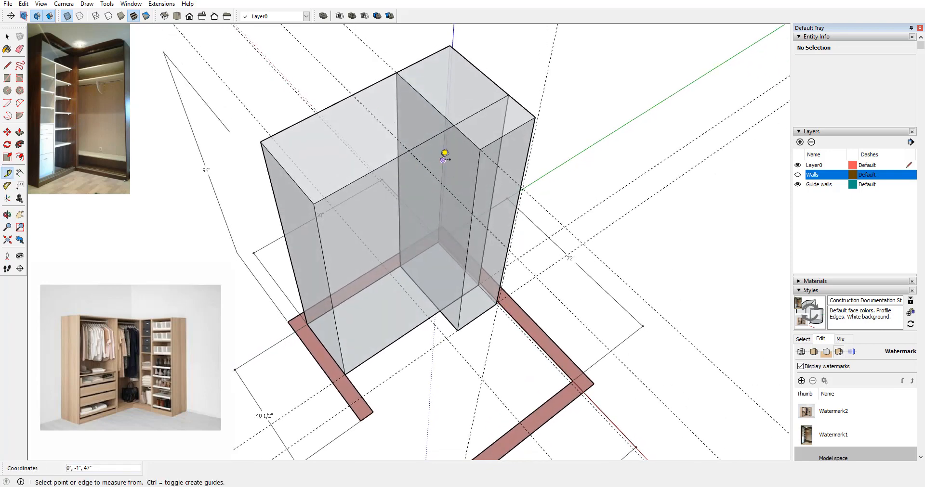
Step: Hide the cabinet block so only the narrow block stands in the corner
click(8, 37)
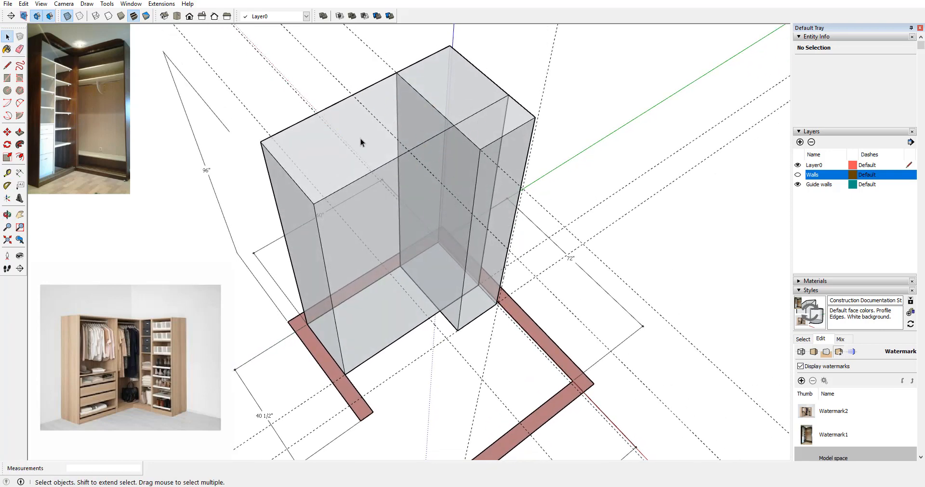
click(362, 140)
right_click(362, 138)
click(380, 166)
middle_drag(380, 165, 430, 121)
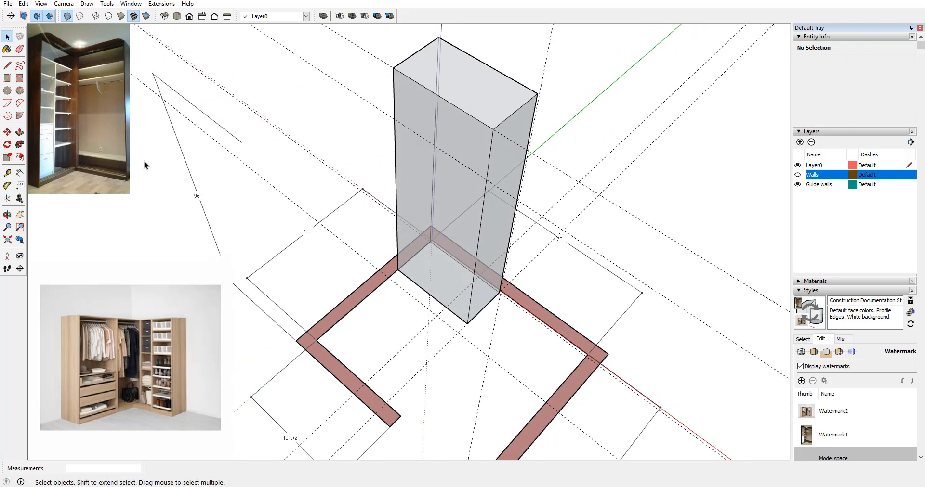
Step: Place a guide across the narrow block's top, parallel to its short end edge, at the line of the cabinet's front
click(8, 172)
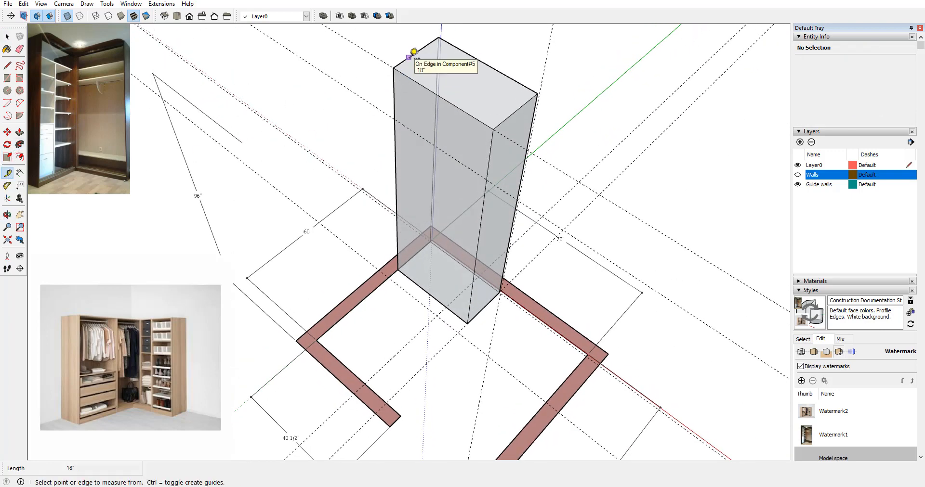
click(413, 52)
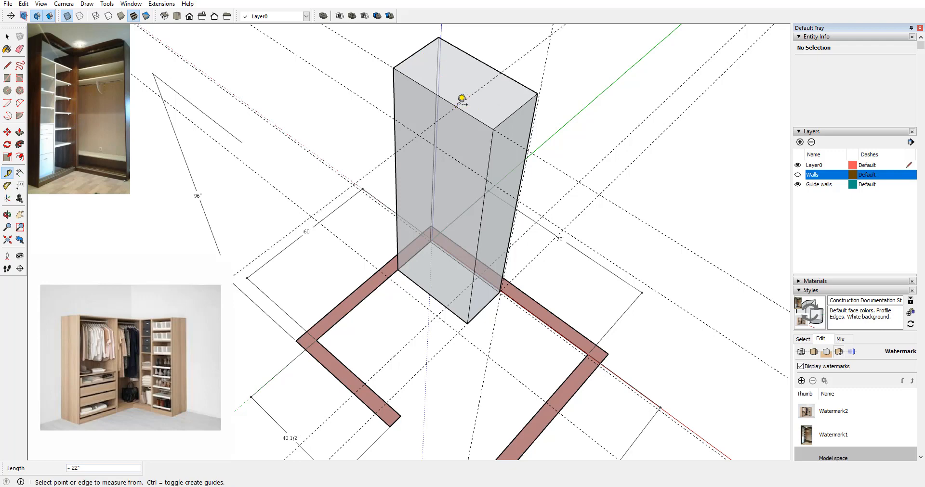
middle_drag(476, 116, 431, 144)
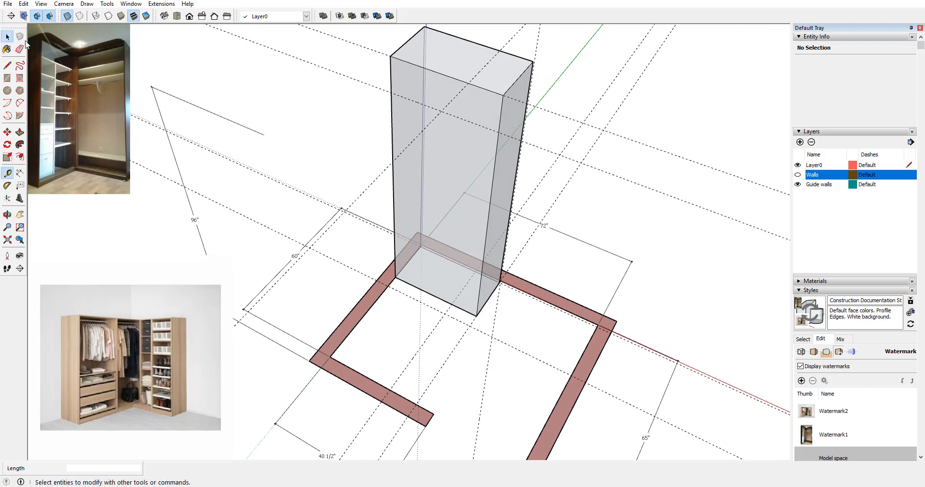
Step: Inside the narrow block component, draw a vertical line down the front face from the guide intersection on the top edge to the bottom edge
click(7, 37)
double_click(442, 66)
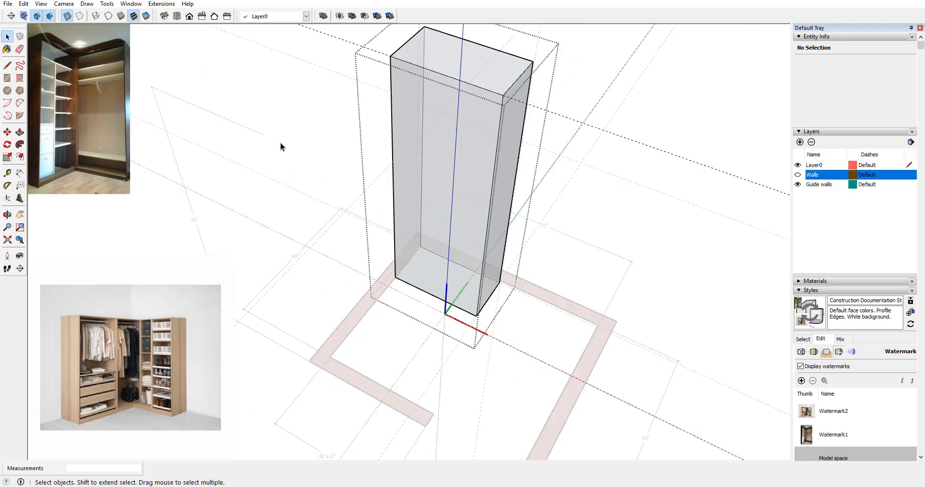
click(7, 65)
mouse_move(456, 142)
middle_down()
mouse_move(412, 120)
mouse_move(430, 125)
middle_up()
click(463, 102)
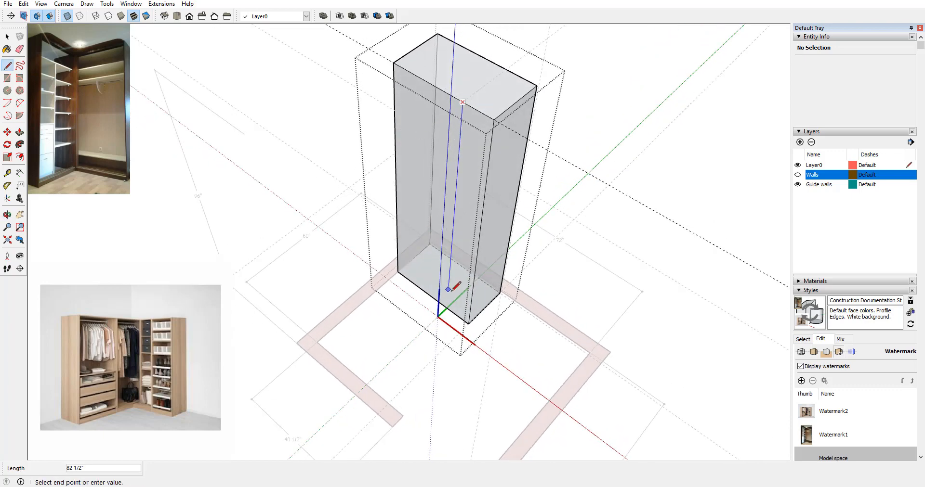
middle_drag(451, 324, 480, 288)
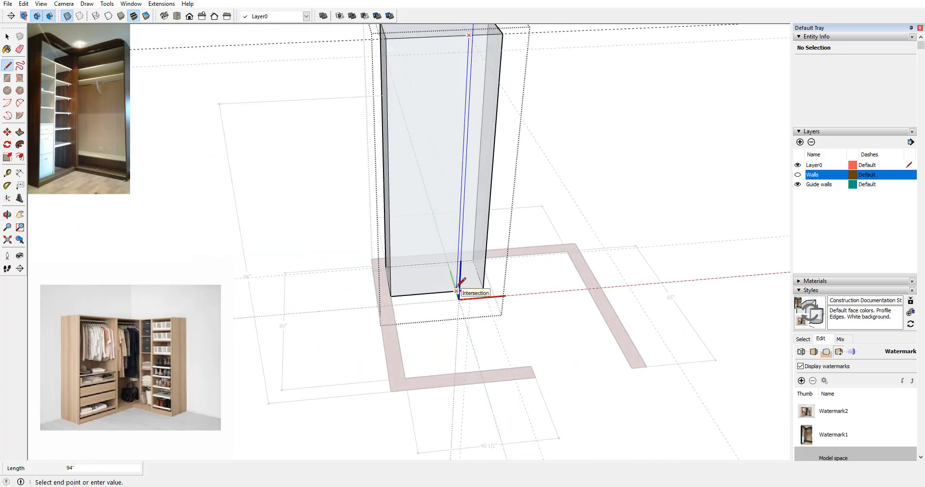
click(456, 291)
middle_drag(603, 196, 401, 237)
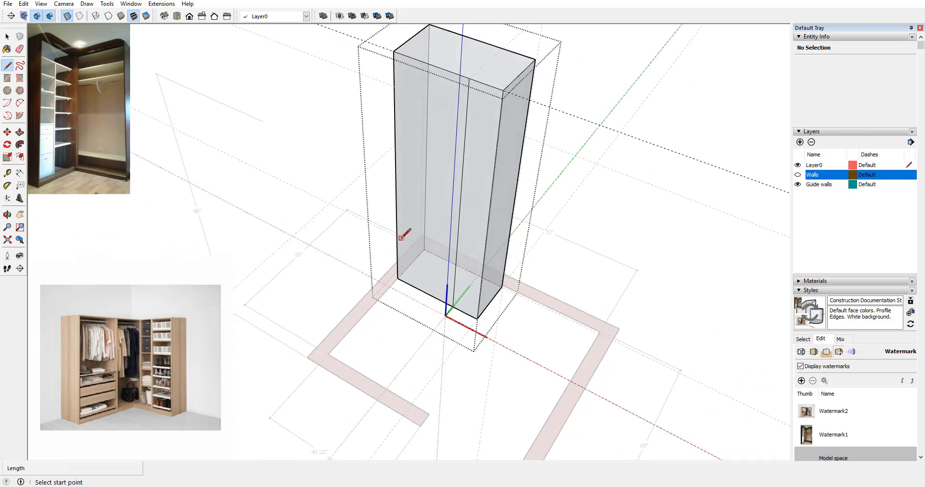
Step: Pull the wider part of the split front face out 14" to make the block L-shaped, and leave the component
scroll(300, 144, down, 2)
click(20, 132)
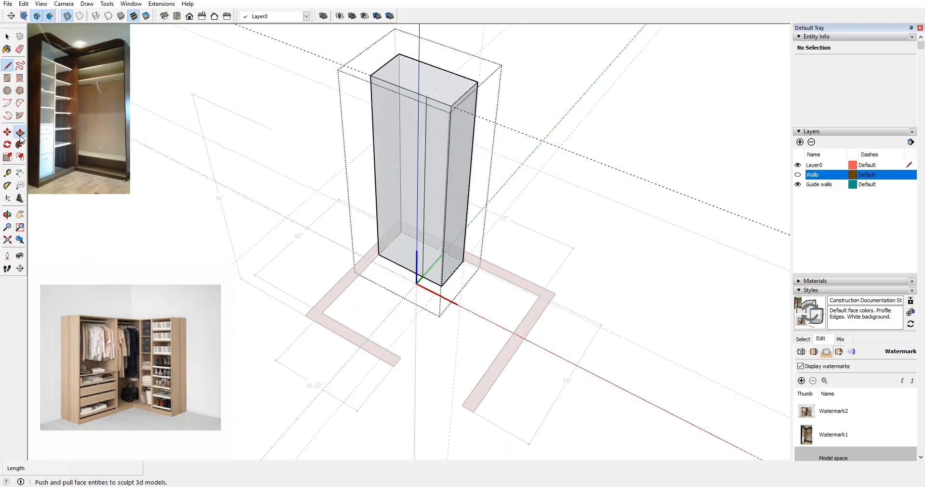
click(409, 114)
click(327, 88)
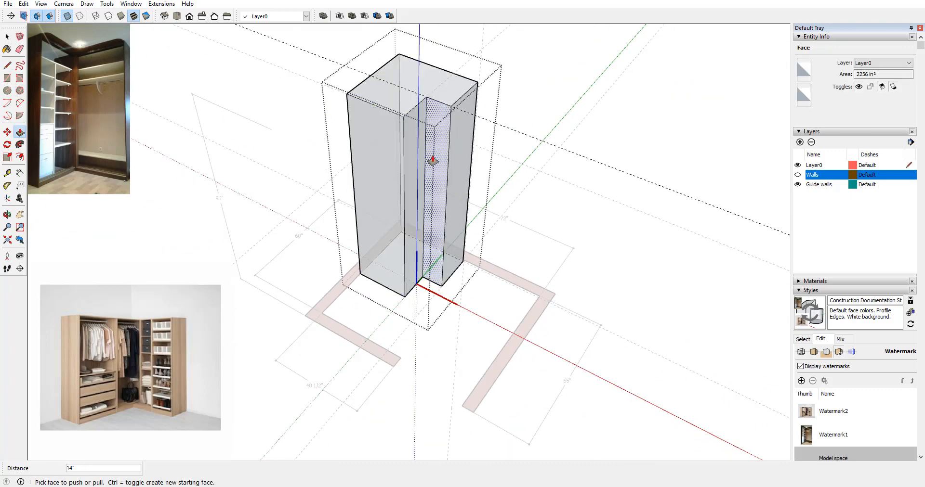
middle_drag(431, 159, 207, 103)
click(7, 36)
click(258, 60)
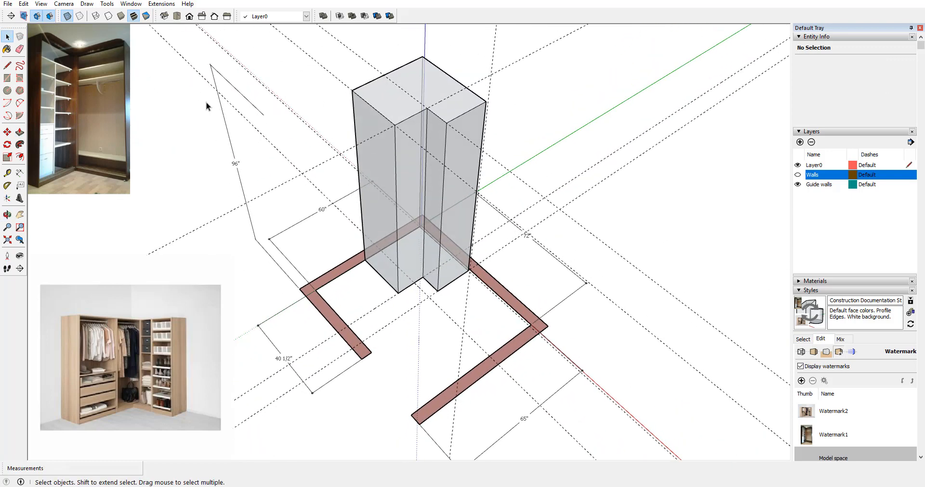
Step: Unhide the cabinet block and open its component for editing
click(23, 4)
mouse_move(139, 142)
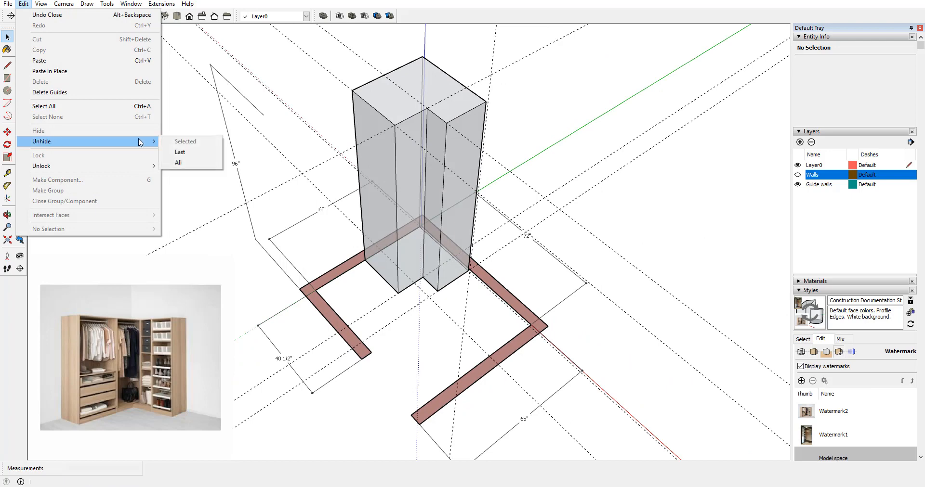
click(180, 152)
middle_drag(347, 97, 346, 131)
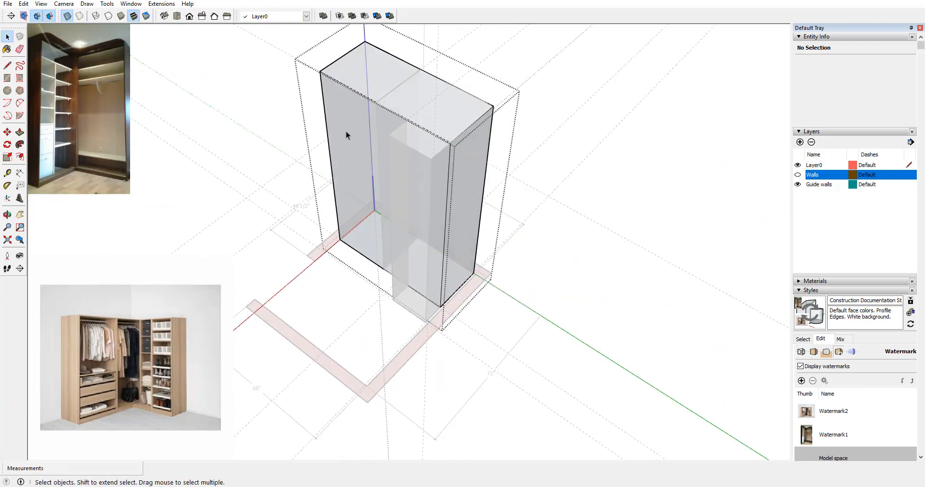
Step: Push the cabinet block's side face at the closet corner back 32" so the block clears the L-shaped corner block
click(20, 132)
drag(462, 150, 402, 104)
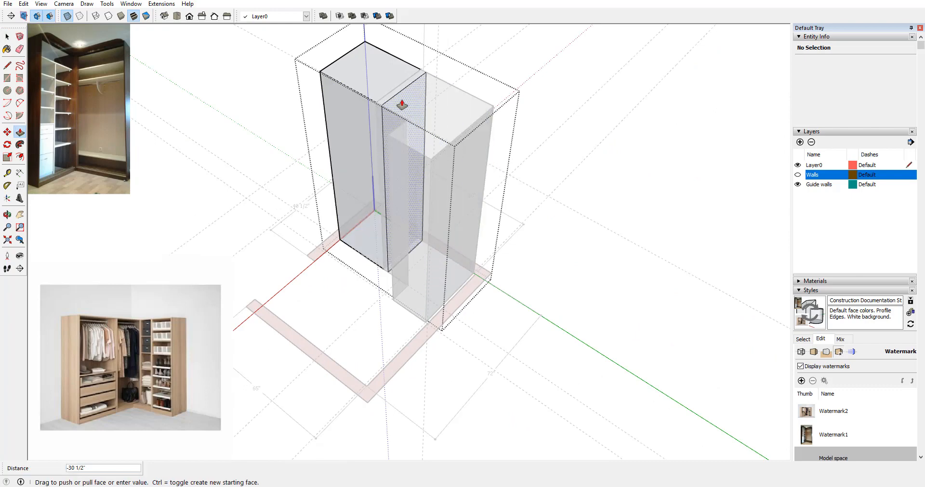
text(32)
key(Return)
middle_drag(289, 215, 229, 105)
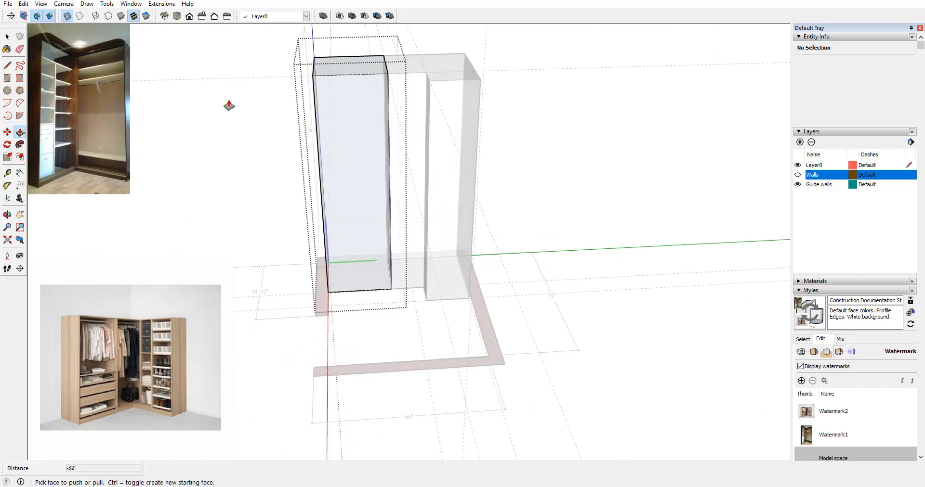
Step: Leave the cabinet component and turn off X-ray face display
click(8, 37)
middle_drag(250, 137, 289, 145)
click(67, 15)
middle_drag(455, 153, 409, 200)
scroll(427, 201, up, 6)
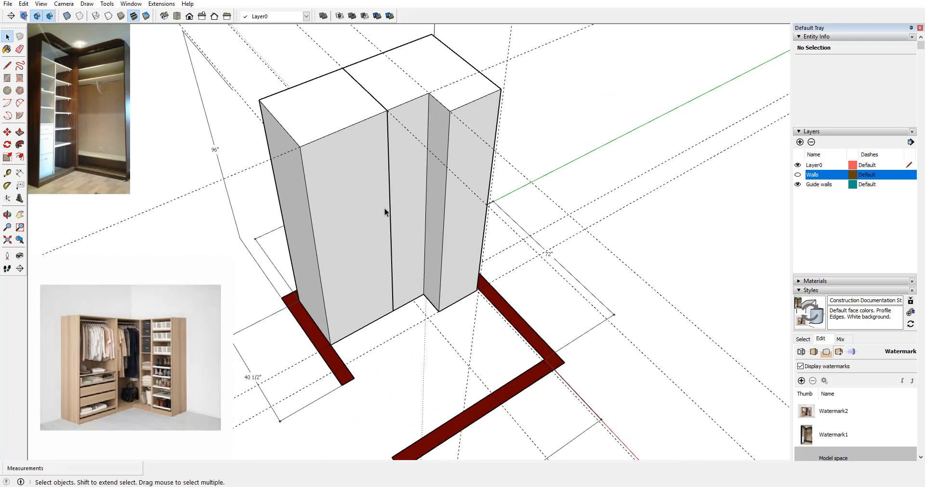
Step: Examine how the cabinet block and the L-shaped corner block fit together, selecting each one and viewing them from several angles
middle_drag(417, 86, 322, 97)
click(350, 99)
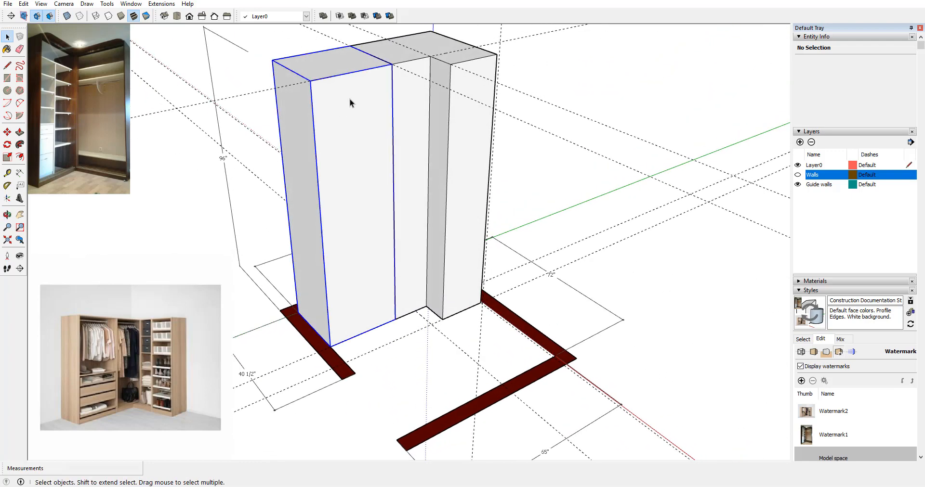
click(427, 123)
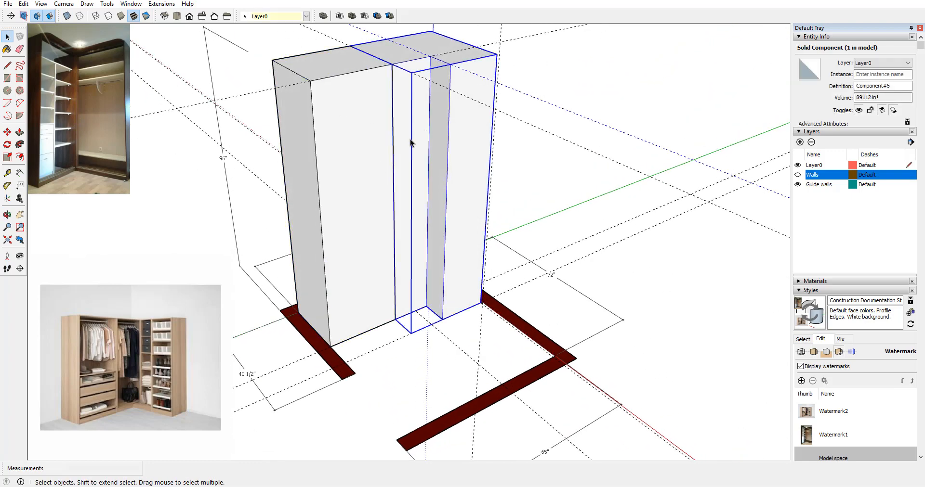
click(365, 143)
middle_drag(343, 140, 331, 113)
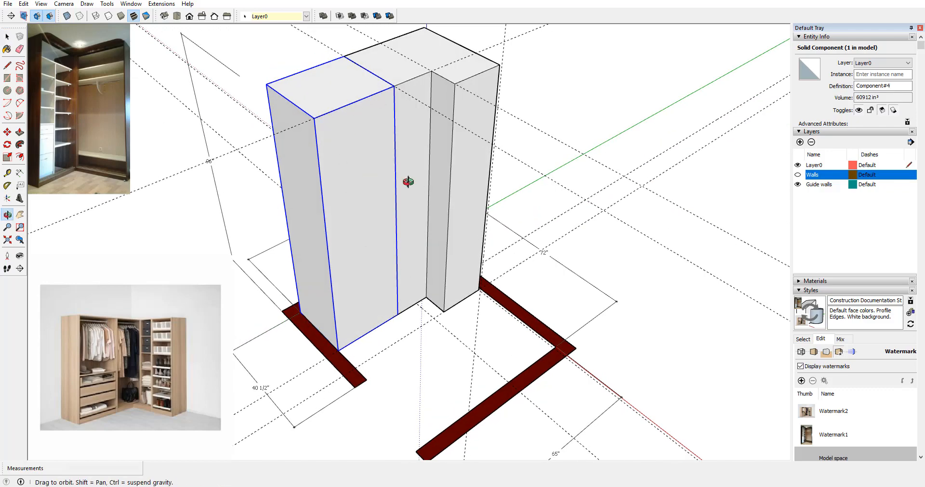
middle_drag(409, 188, 370, 100)
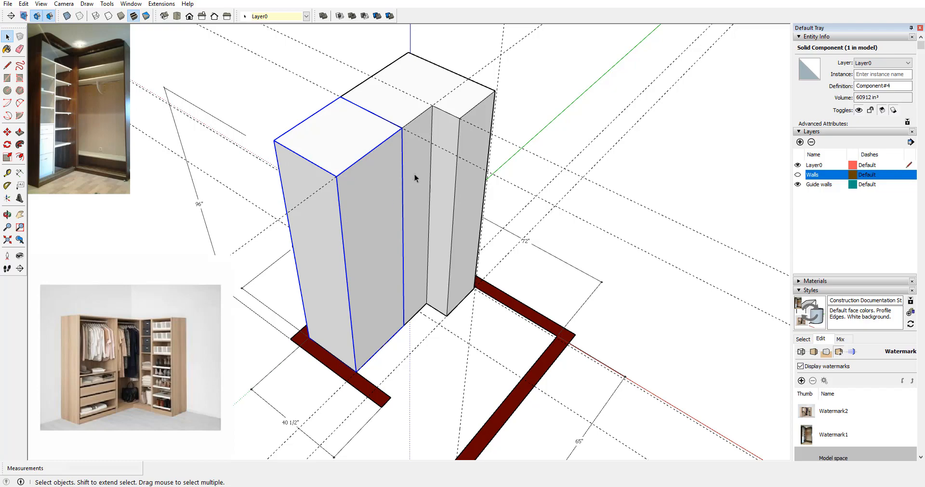
middle_drag(414, 178, 420, 201)
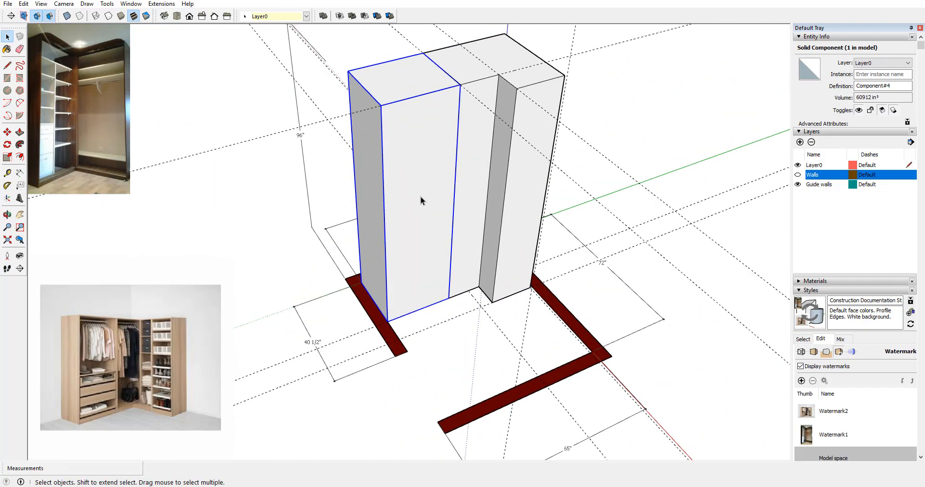
scroll(435, 201, up, 1)
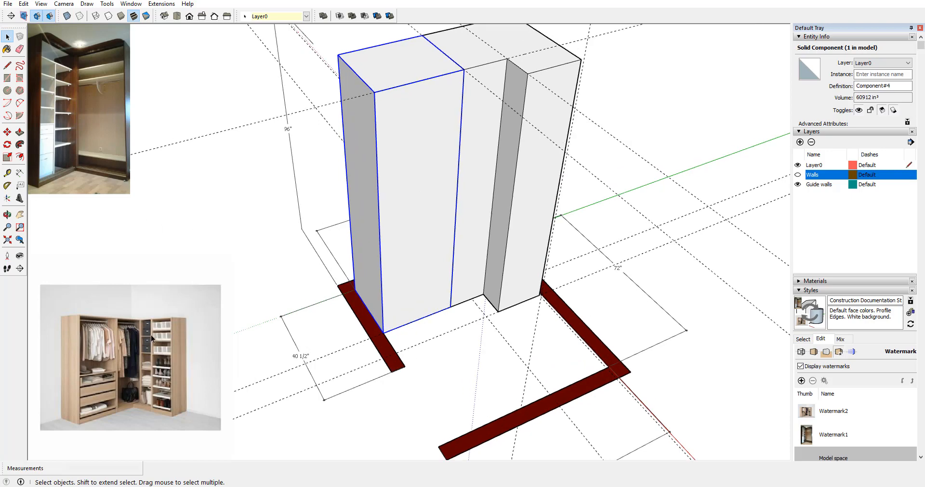
middle_drag(416, 144, 420, 103)
scroll(411, 126, up, 1)
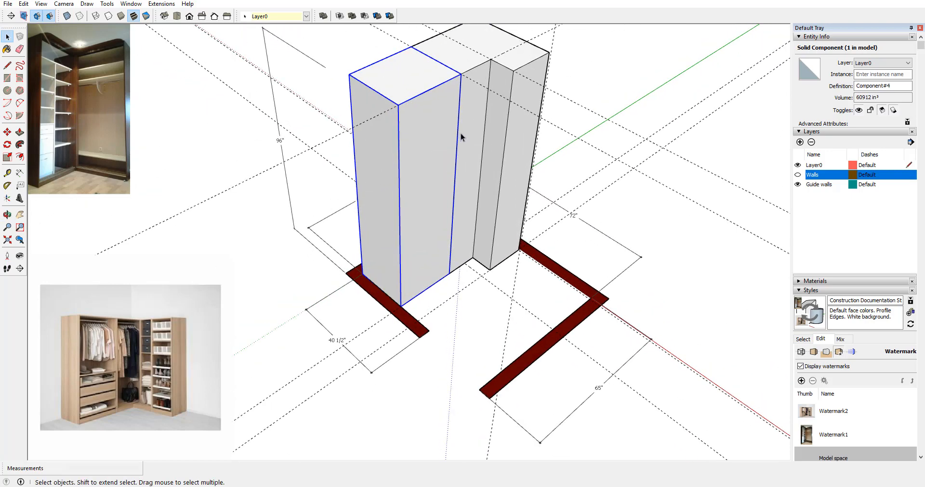
scroll(430, 128, up, 2)
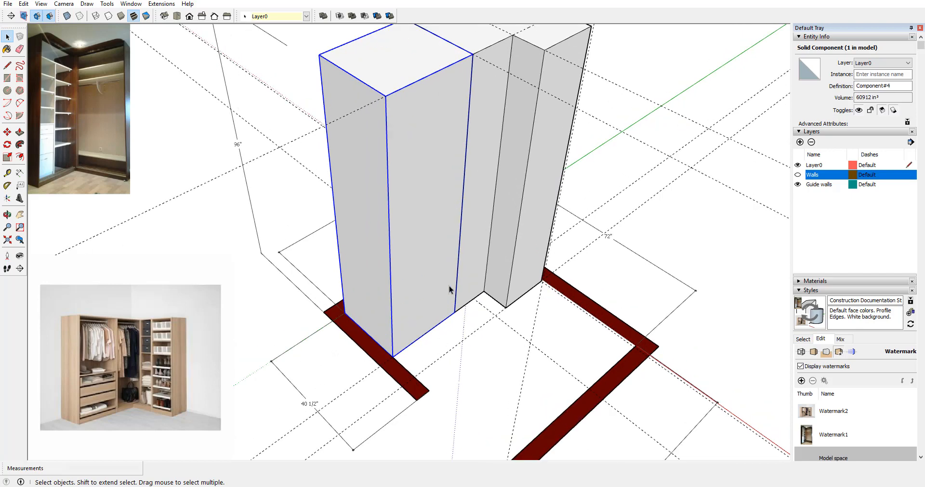
middle_drag(366, 333, 414, 196)
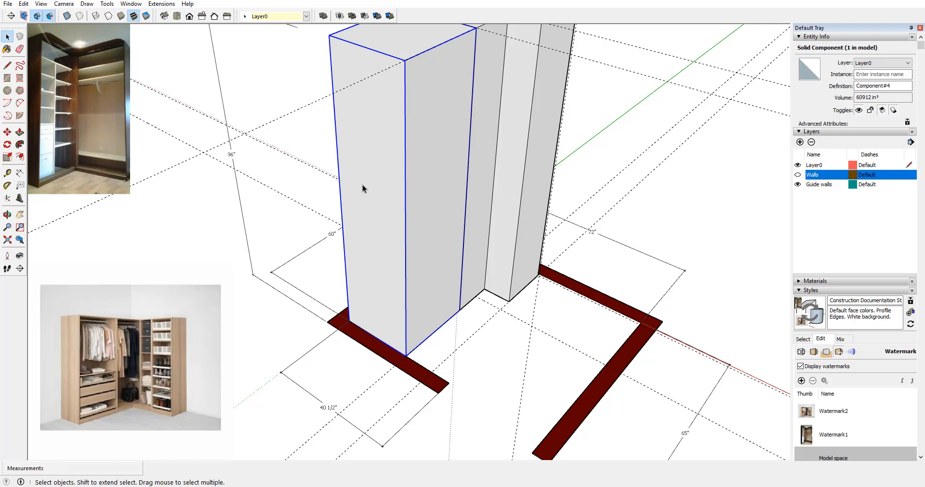
Step: Save the model
middle_drag(497, 188, 462, 204)
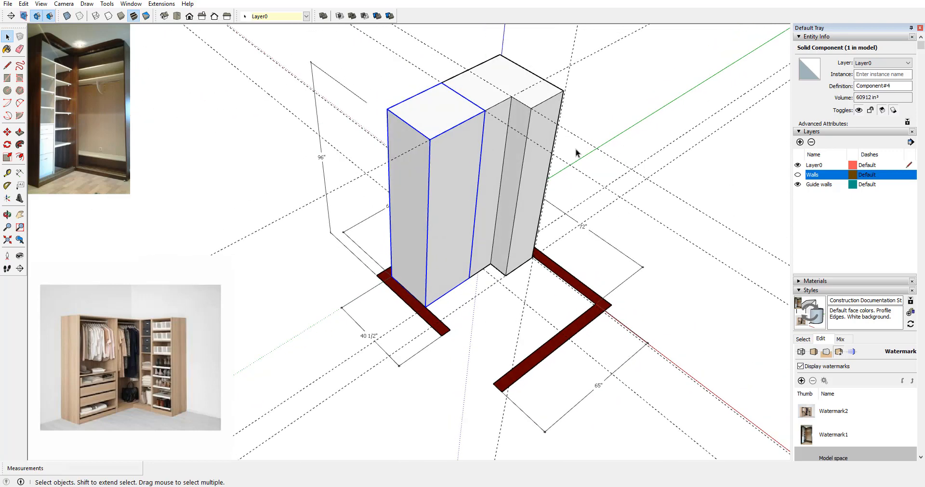
scroll(500, 189, up, 2)
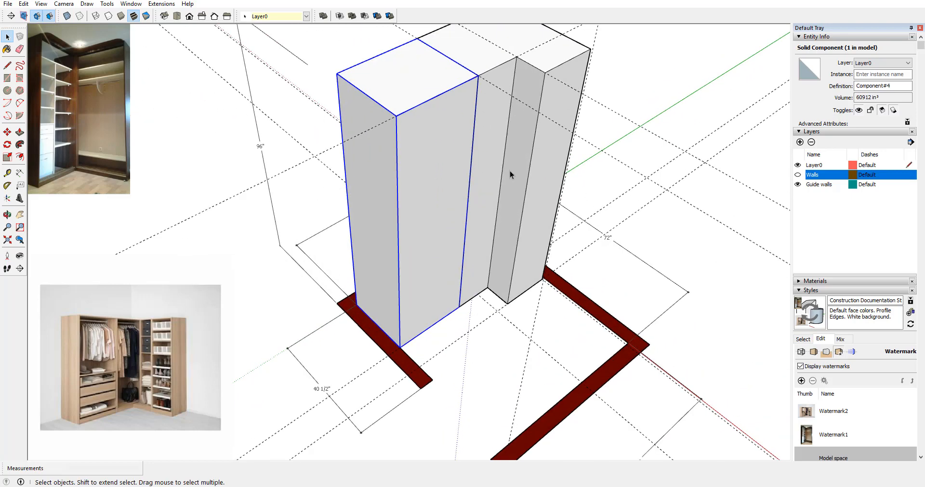
middle_drag(509, 172, 461, 169)
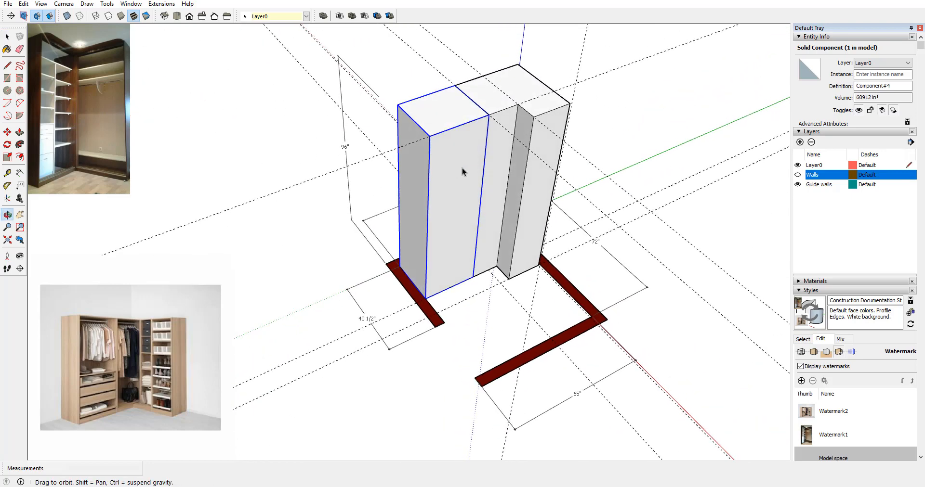
click(7, 4)
click(21, 51)
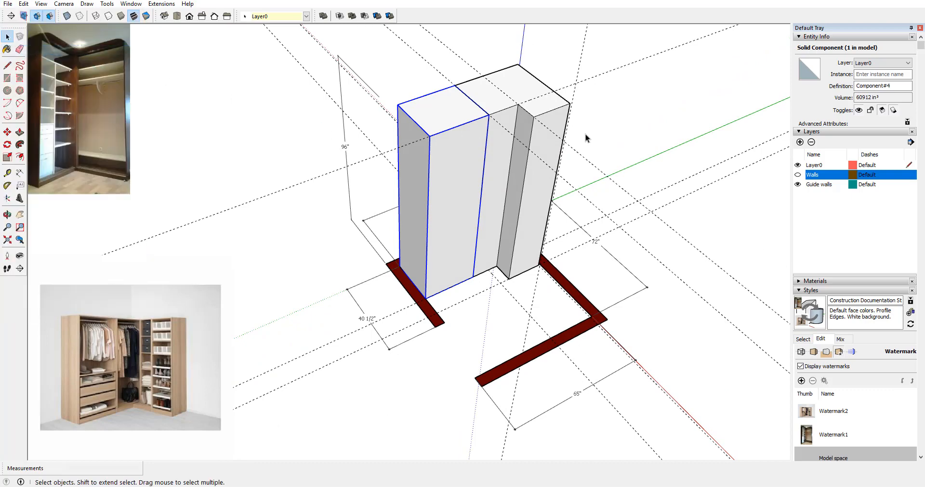
Step: Examine the selected cabinet block from several angles and distances, comparing it with the closet reference pictures
scroll(365, 409, up, 2)
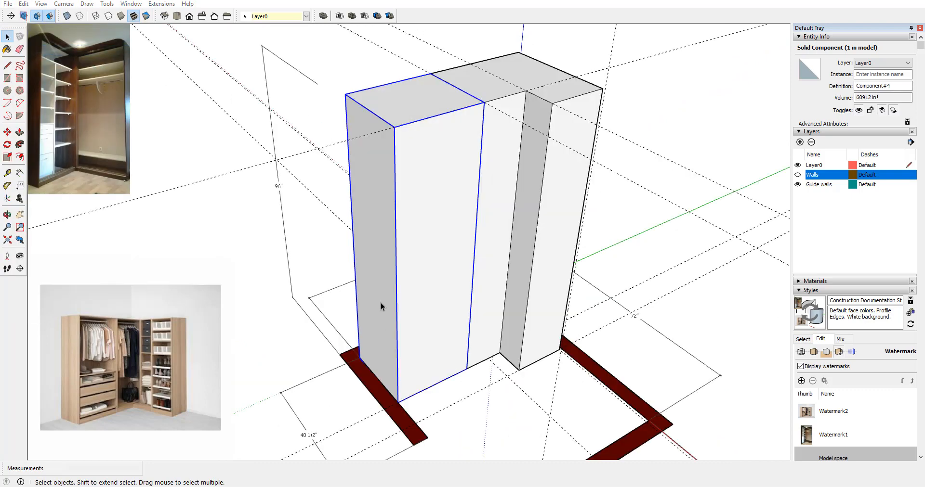
scroll(388, 235, down, 3)
middle_drag(390, 237, 378, 269)
scroll(435, 291, up, 2)
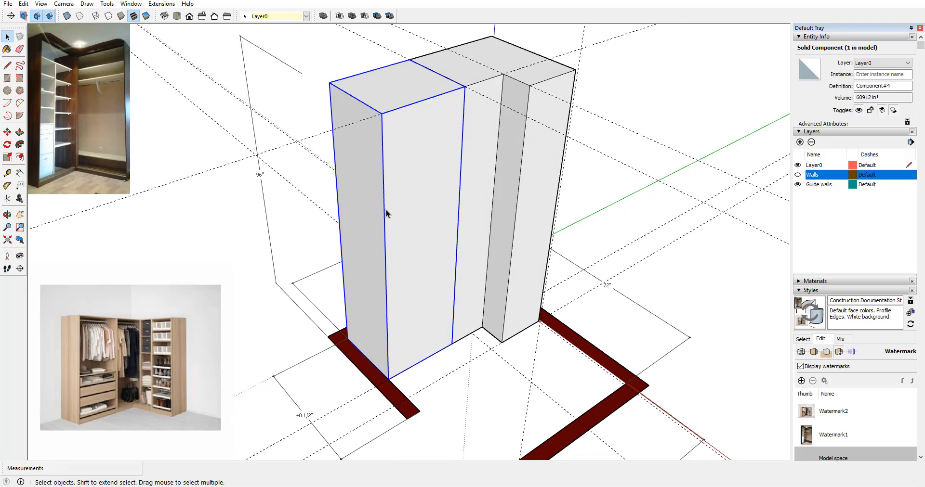
middle_drag(385, 210, 384, 294)
scroll(383, 279, up, 4)
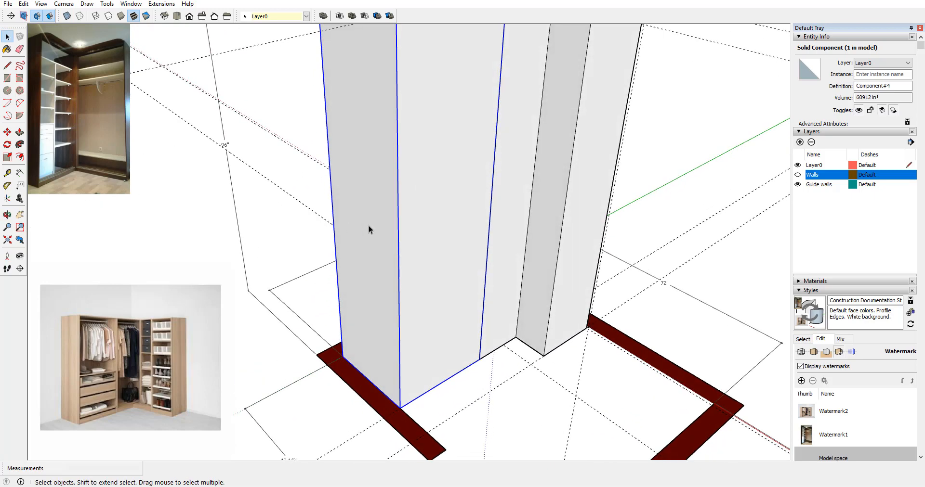
scroll(371, 205, down, 4)
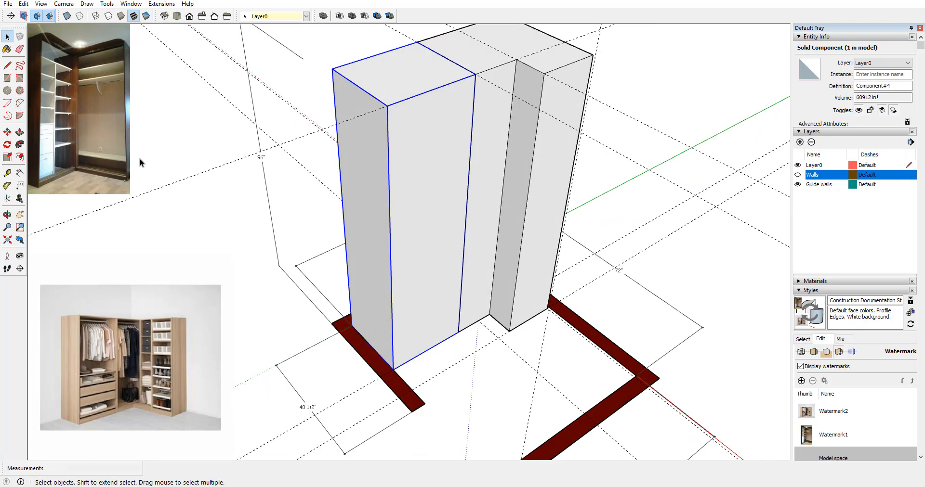
middle_drag(372, 227, 347, 231)
middle_drag(374, 257, 370, 129)
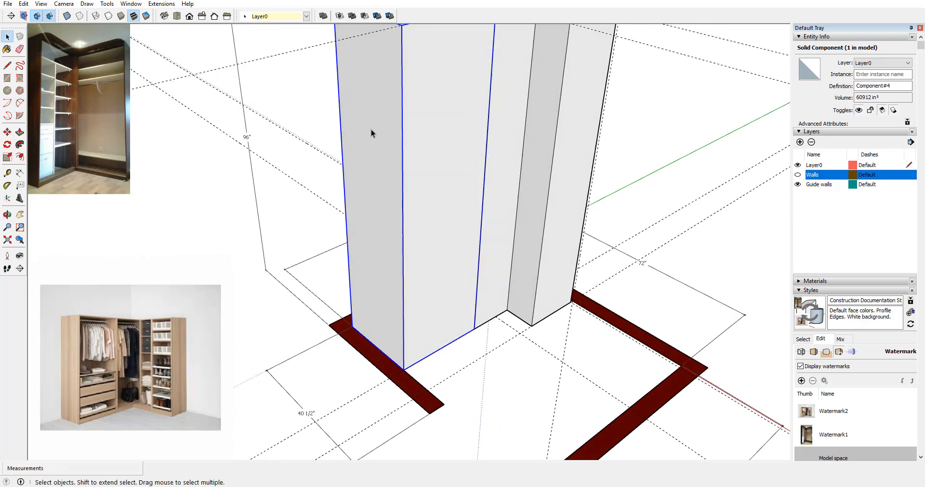
scroll(407, 322, down, 5)
middle_drag(432, 252, 432, 326)
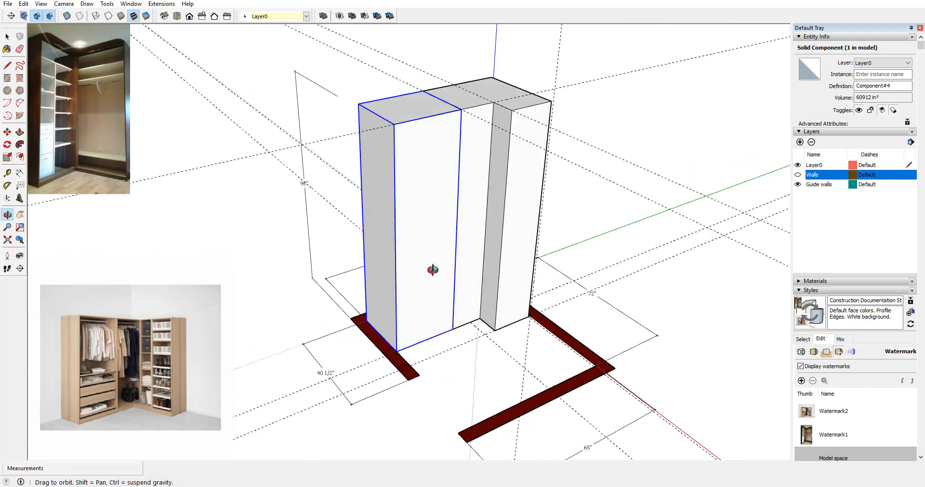
scroll(401, 246, up, 5)
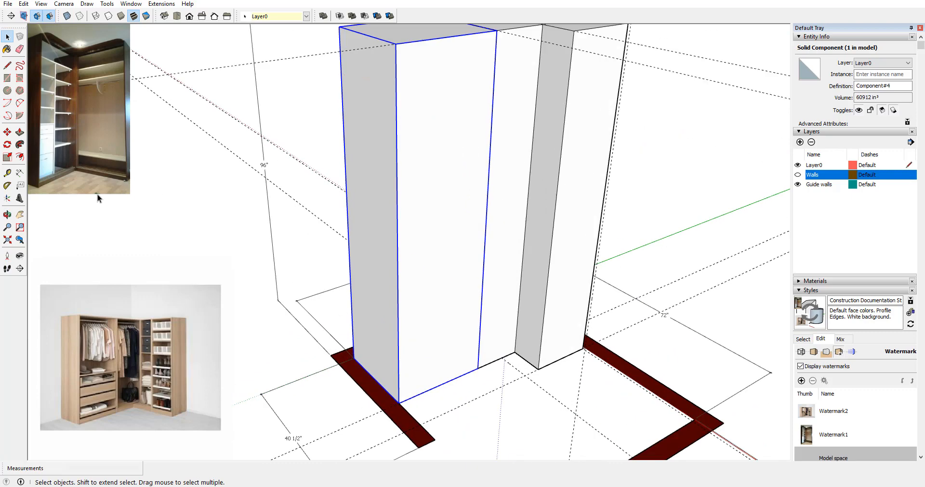
Step: Place a horizontal guide line across the cabinet block, measured up from the bottom edge of its front face
click(7, 173)
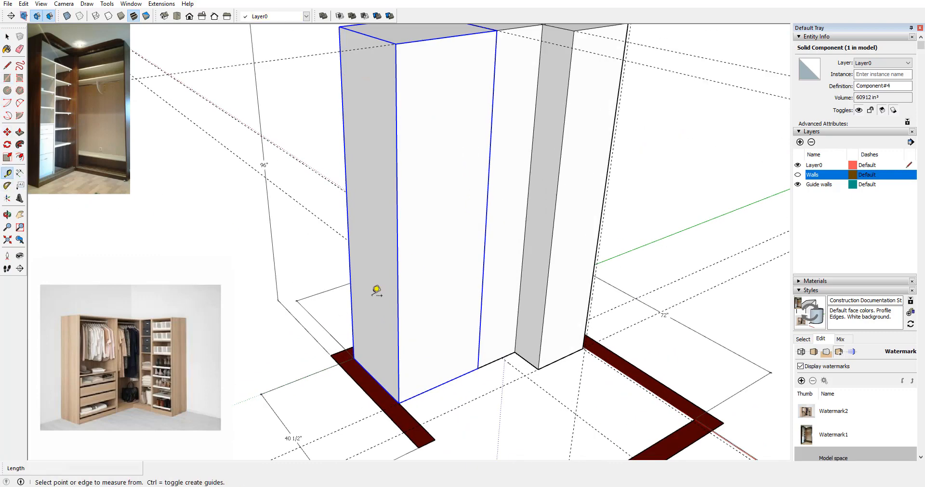
click(439, 385)
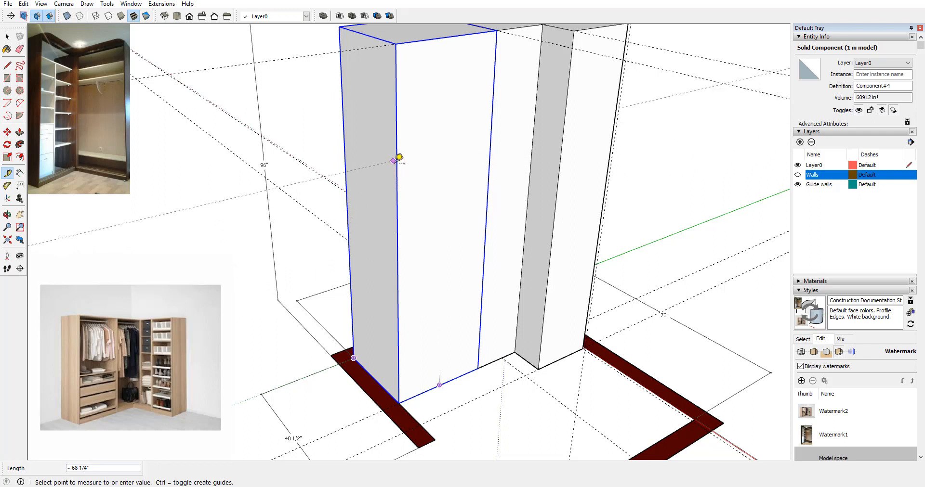
click(403, 241)
middle_drag(431, 241, 489, 143)
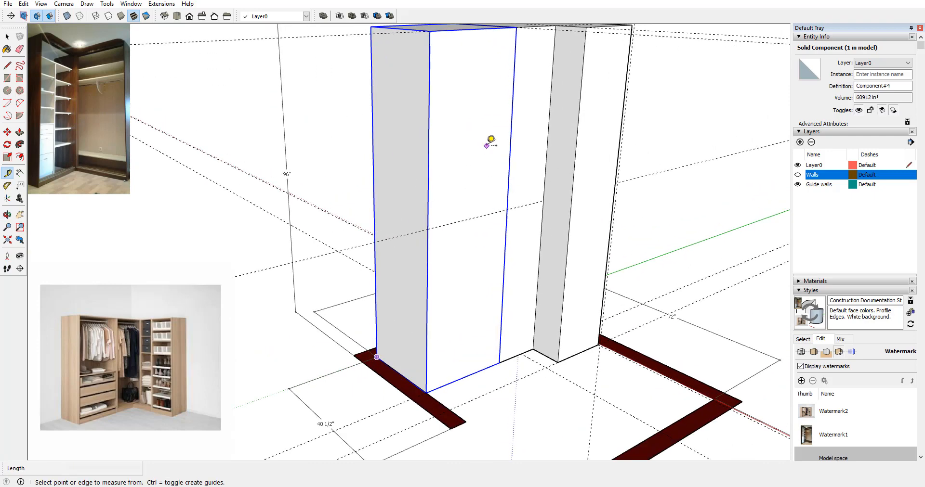
scroll(467, 222, up, 3)
click(452, 230)
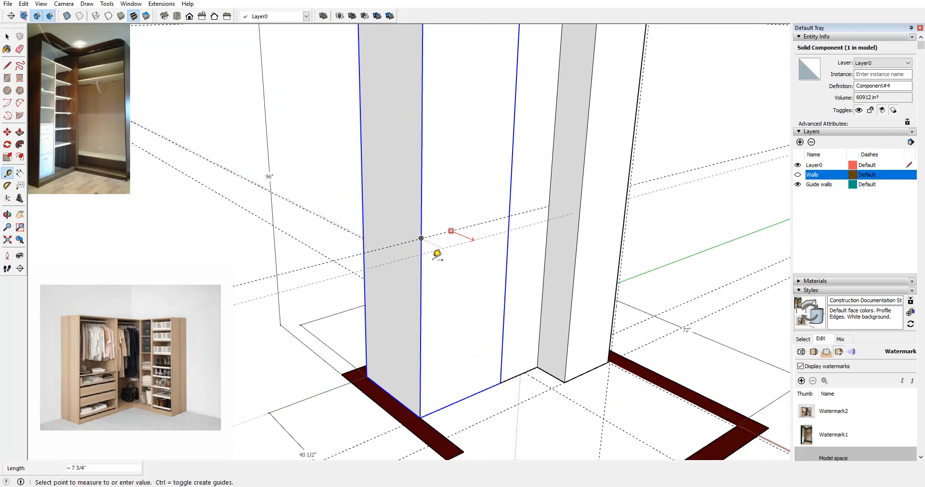
click(434, 270)
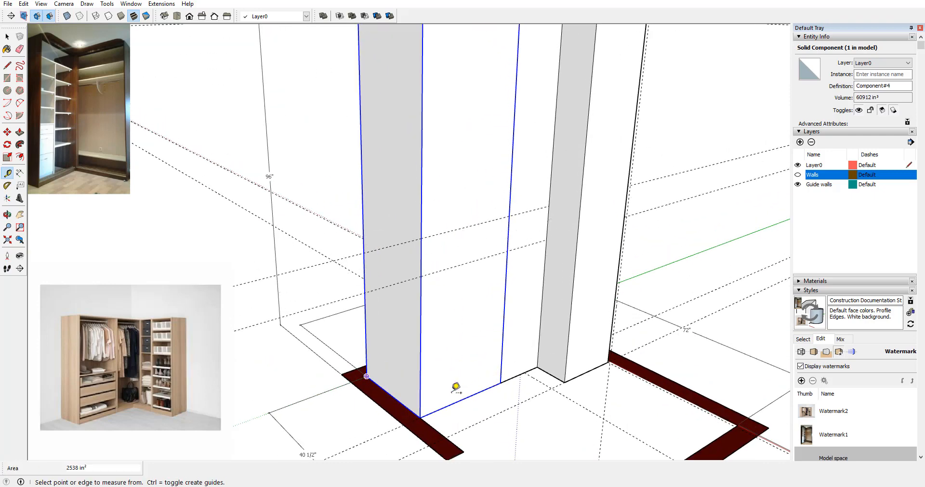
key(ctrl+z)
click(452, 402)
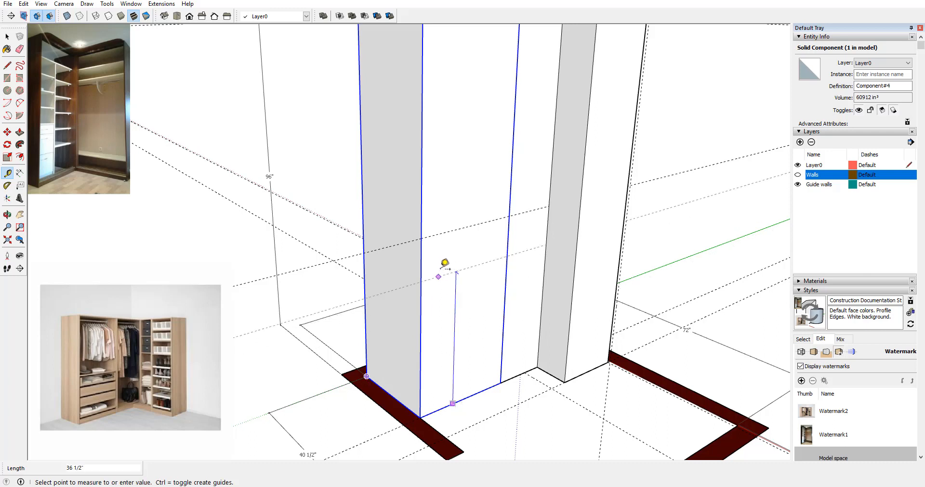
click(432, 257)
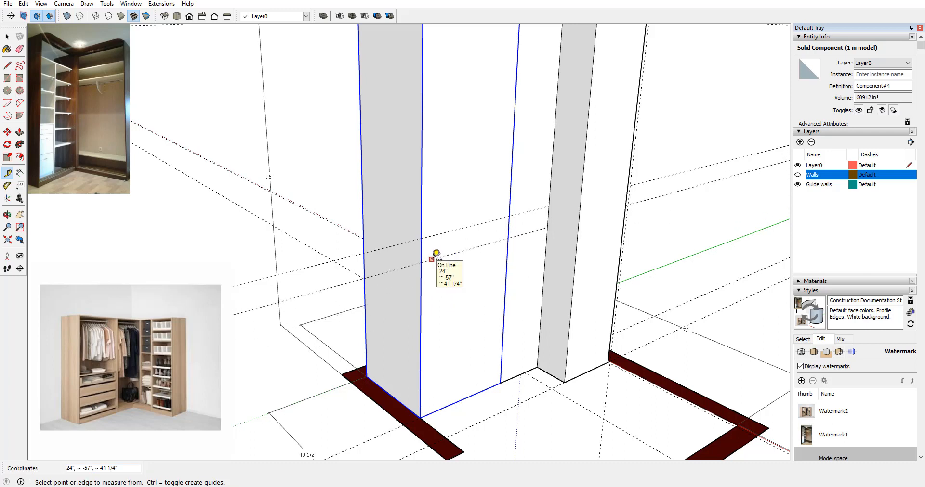
key(ctrl+z)
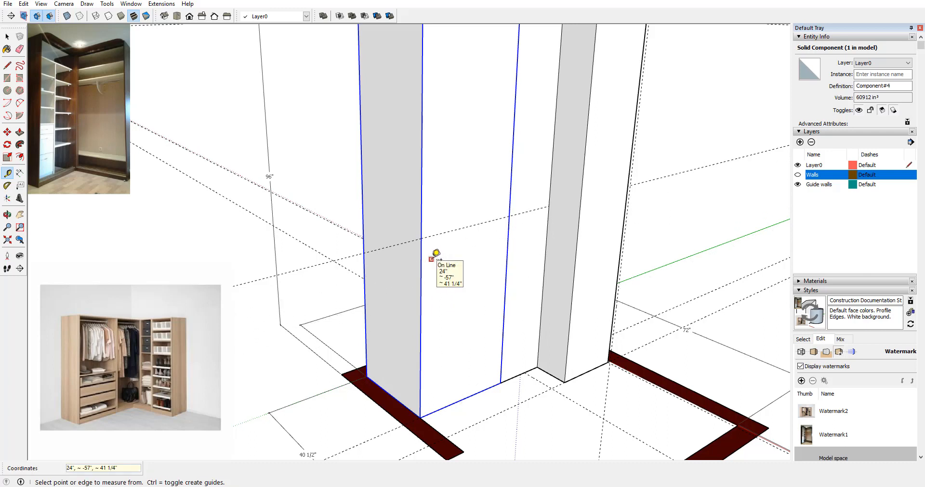
key(ctrl+y)
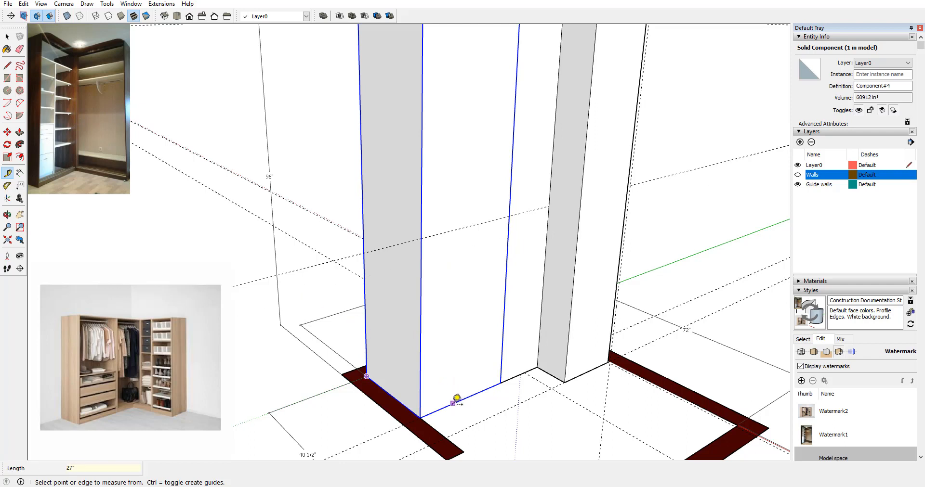
Step: Add two more horizontal guide lines measured up from the block's bottom front edge, the higher of the two at 40"
click(451, 404)
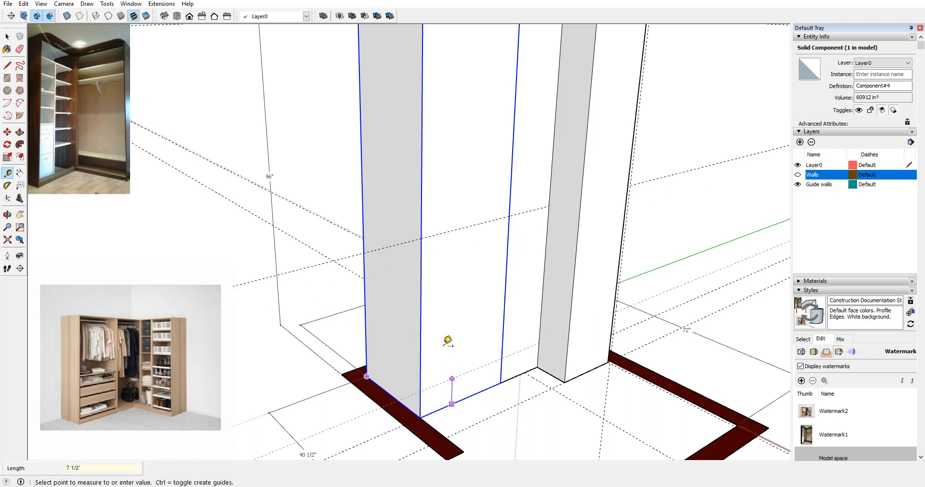
click(421, 267)
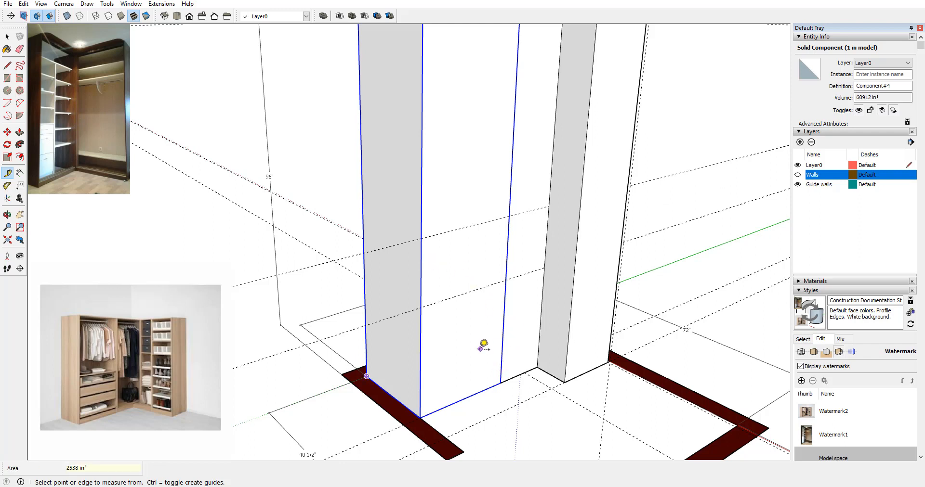
click(460, 399)
click(463, 263)
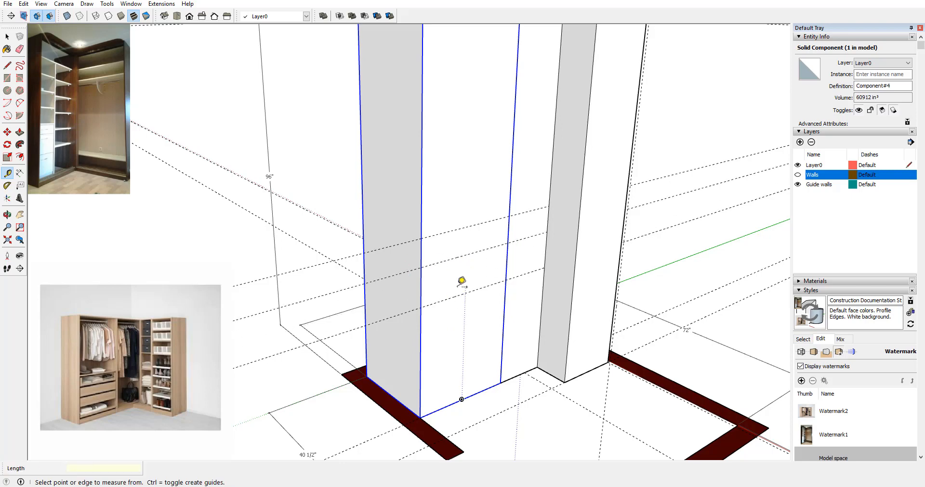
Step: Draw a rectangle on the block's front face from the 40" guide down to the opposite bottom corner and extrude it 24" through the block's depth
middle_drag(459, 284, 455, 267)
click(7, 78)
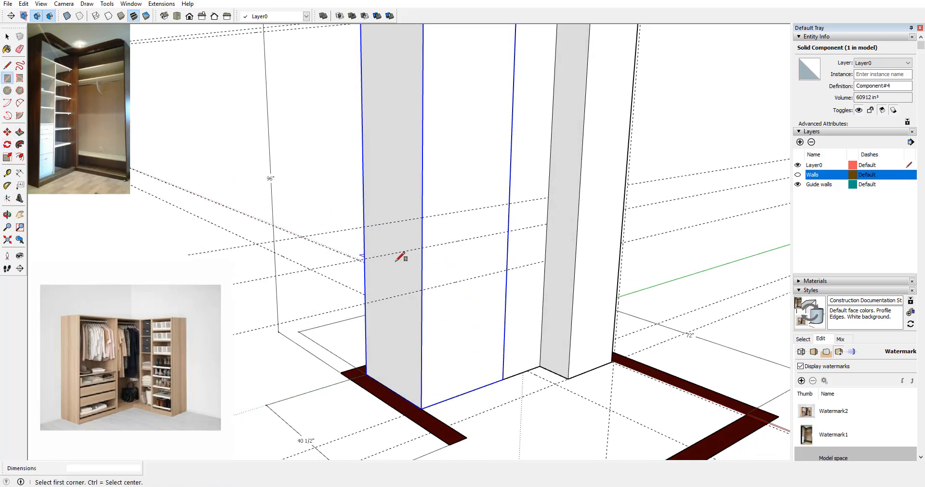
click(422, 248)
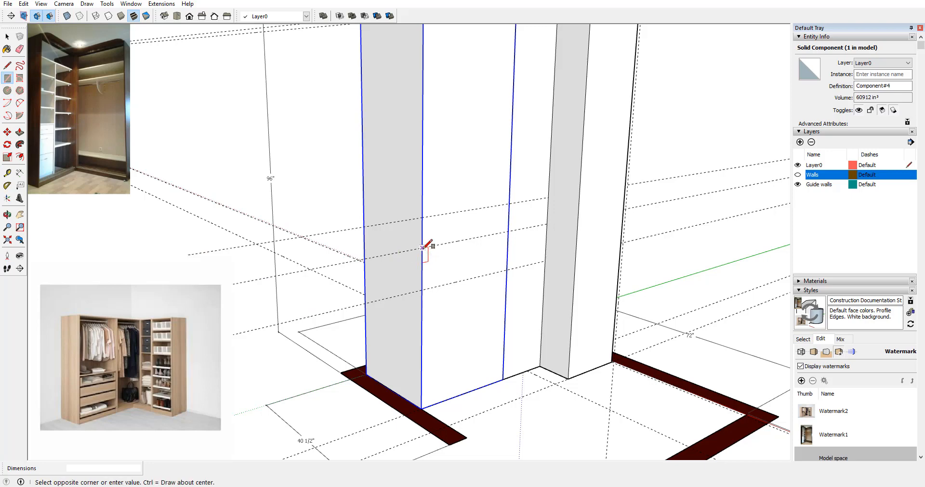
click(506, 376)
middle_drag(506, 375, 458, 323)
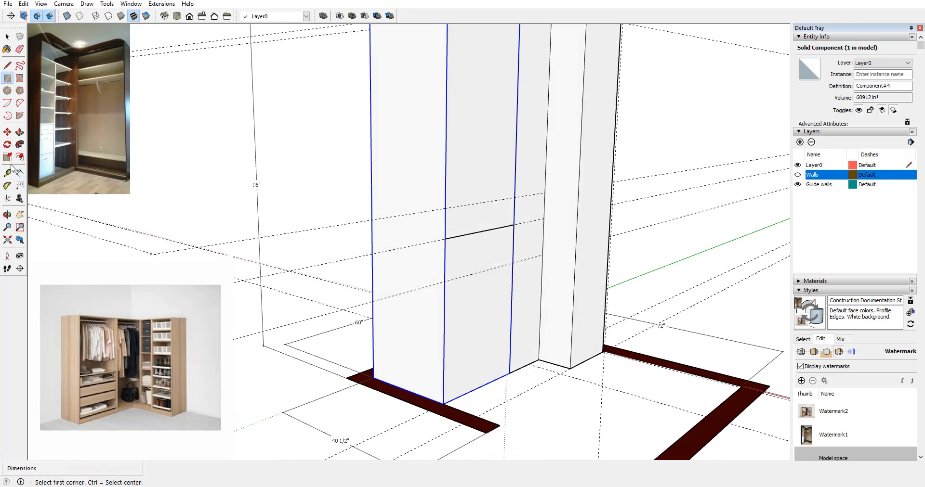
click(20, 132)
drag(495, 312, 375, 272)
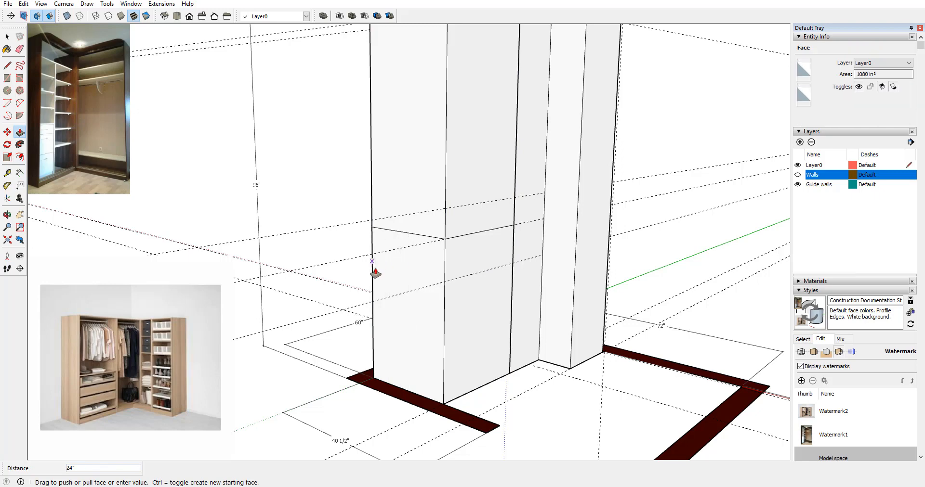
key(Escape)
Step: Select the whole new lower box and make it a component
key(space)
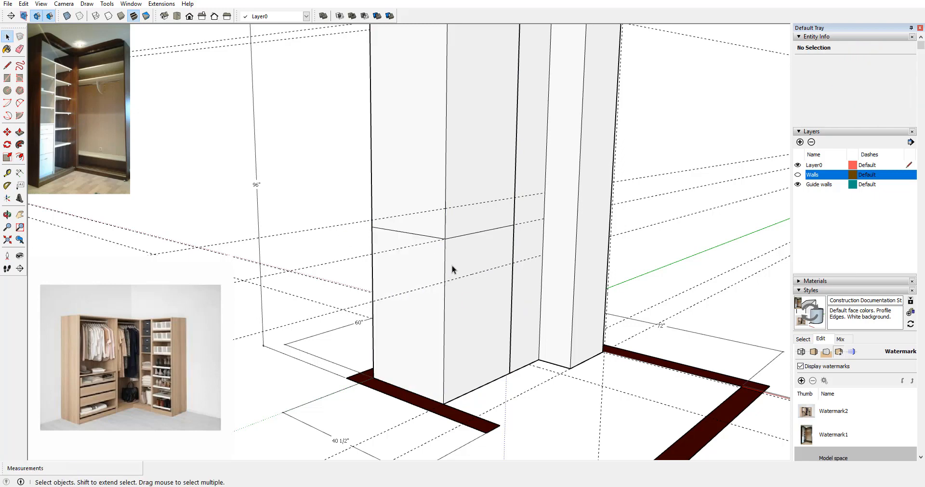
click(455, 264)
right_click(455, 264)
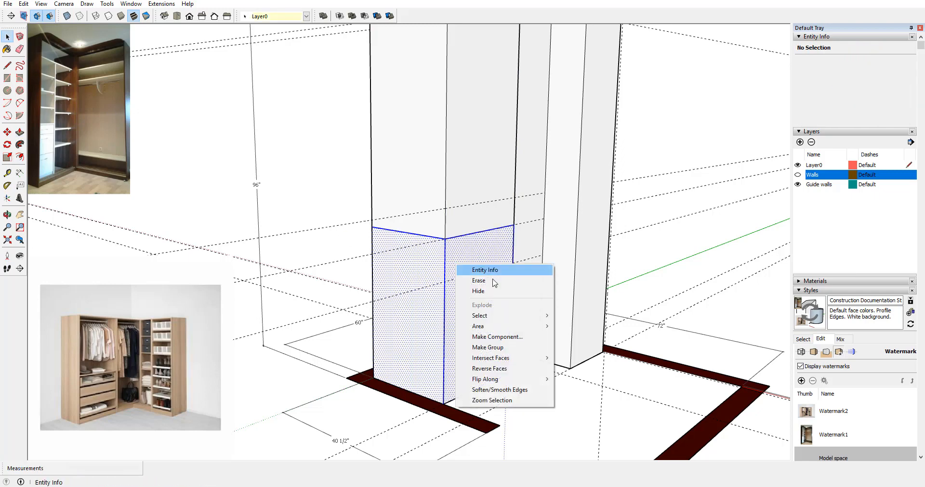
click(497, 336)
click(587, 310)
Step: Open the tall cabinet block for editing in X-ray display and push its bottom face up 40" to the top of the lower box
middle_drag(467, 295, 456, 144)
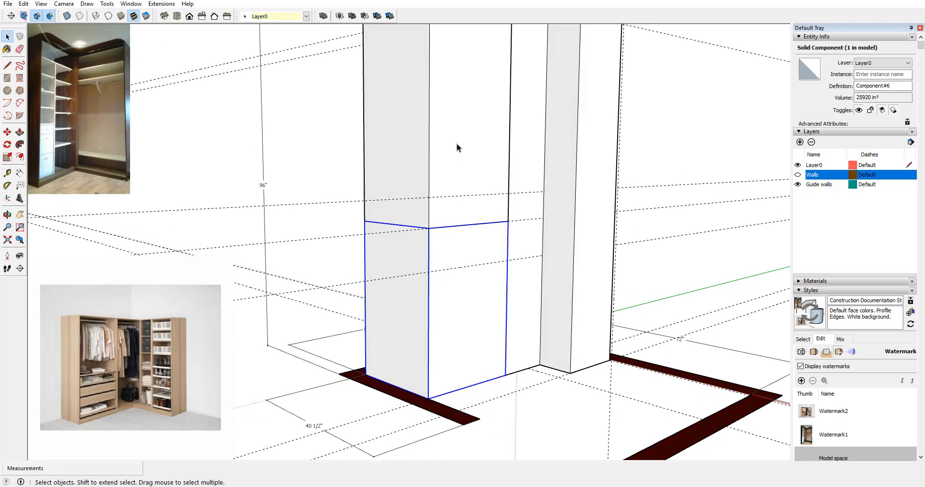
double_click(457, 143)
middle_drag(569, 281, 408, 203)
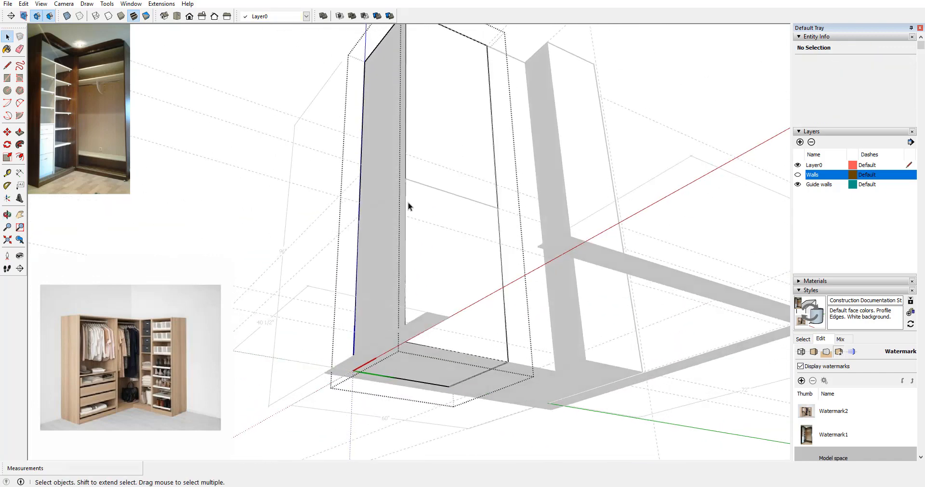
click(68, 17)
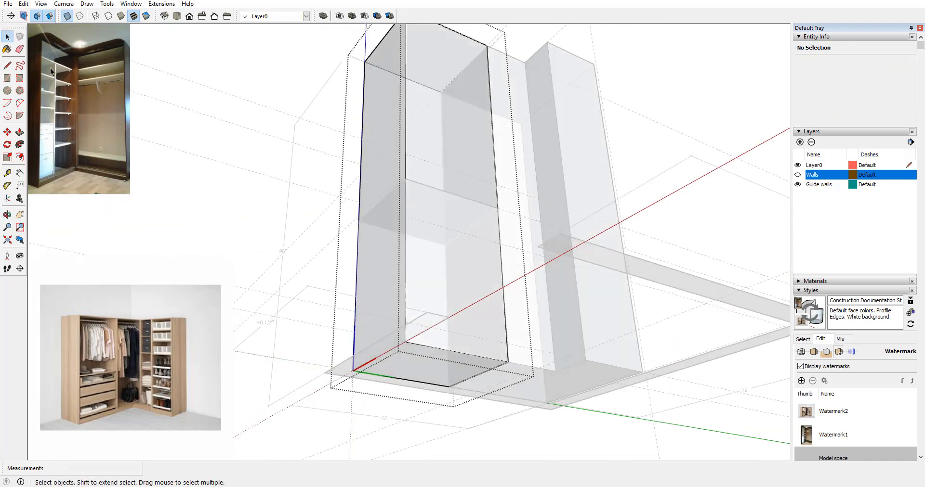
click(20, 131)
drag(479, 373, 472, 202)
click(472, 201)
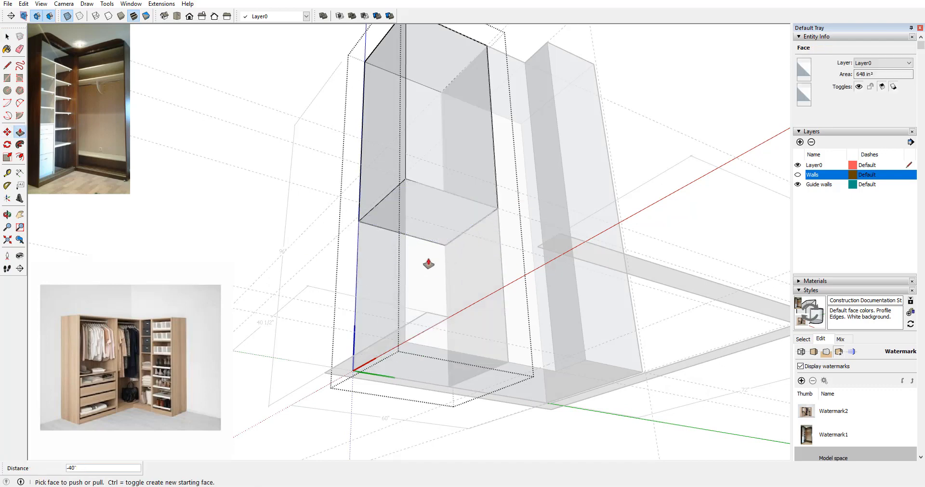
Step: Leave the upper cabinet component and turn off X-ray face display
middle_drag(428, 263, 434, 333)
click(7, 36)
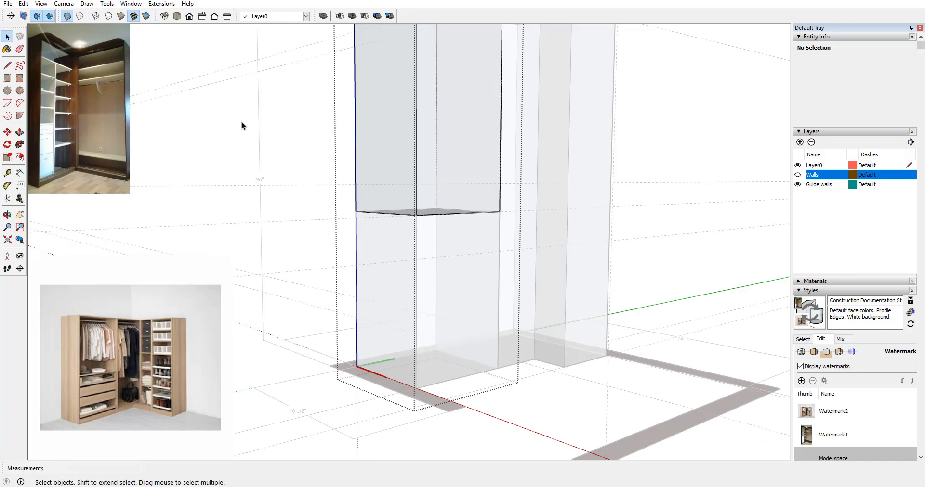
click(242, 122)
scroll(366, 200, down, 3)
middle_drag(407, 218, 385, 257)
click(67, 16)
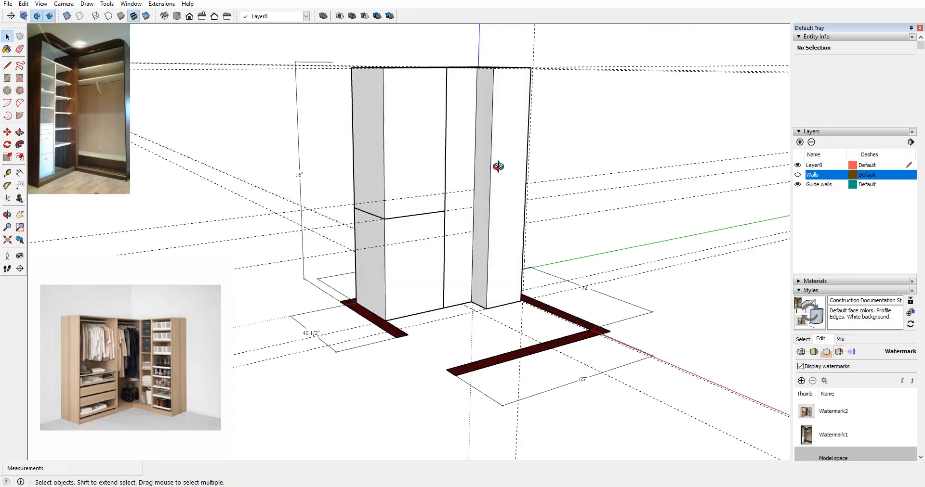
Step: Examine the split cabinet and the L-shaped corner unit from the front and from above
middle_drag(495, 165, 639, 84)
middle_drag(407, 157, 455, 164)
scroll(525, 119, up, 5)
scroll(513, 162, down, 5)
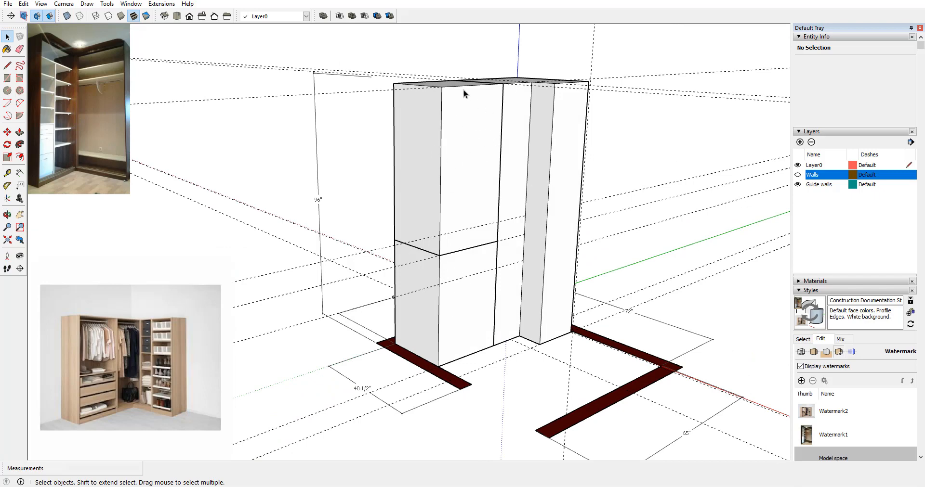
middle_drag(463, 91, 533, 140)
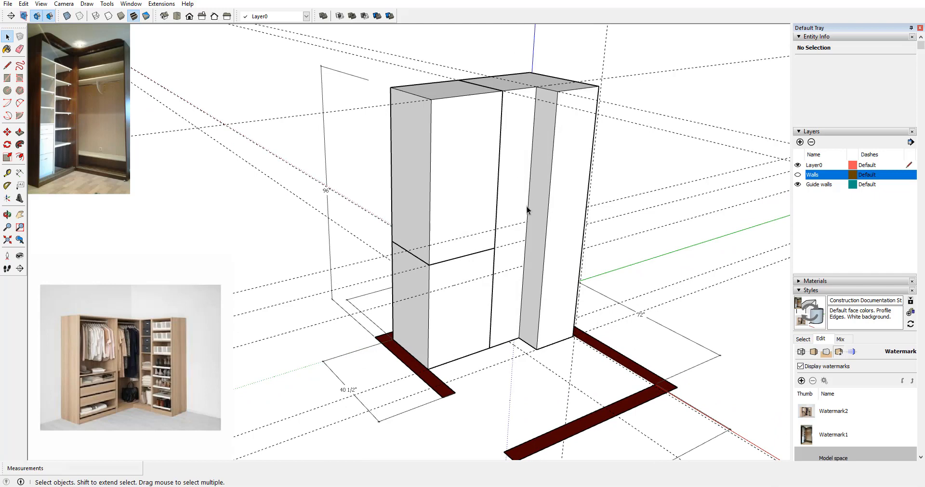
middle_drag(562, 181, 507, 126)
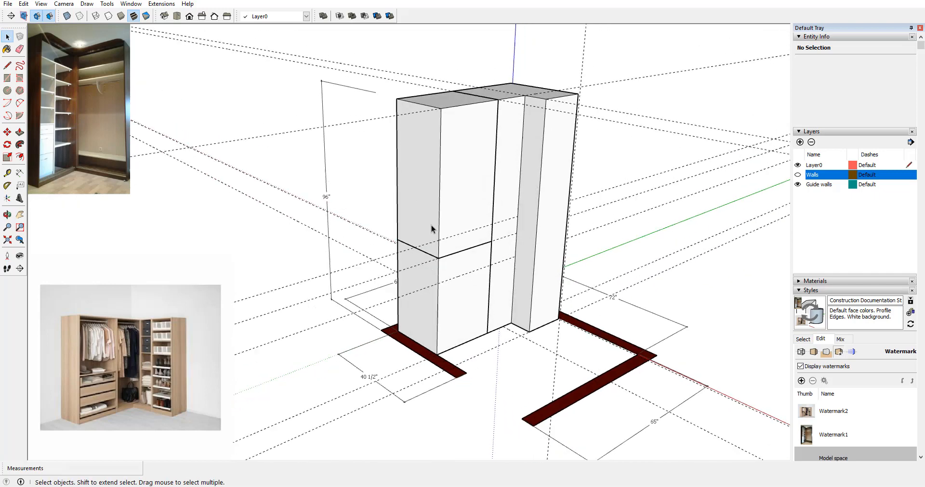
scroll(504, 224, up, 3)
scroll(425, 149, down, 2)
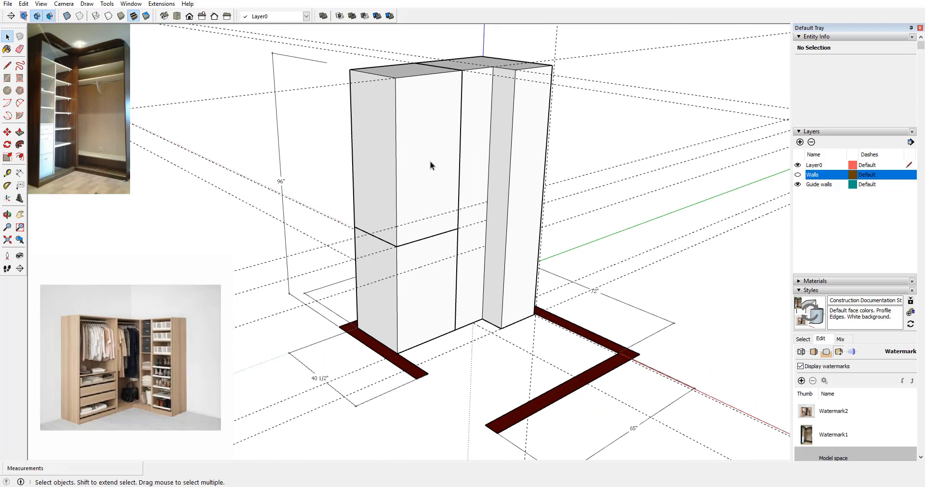
Step: Save the model under its existing file name
click(8, 4)
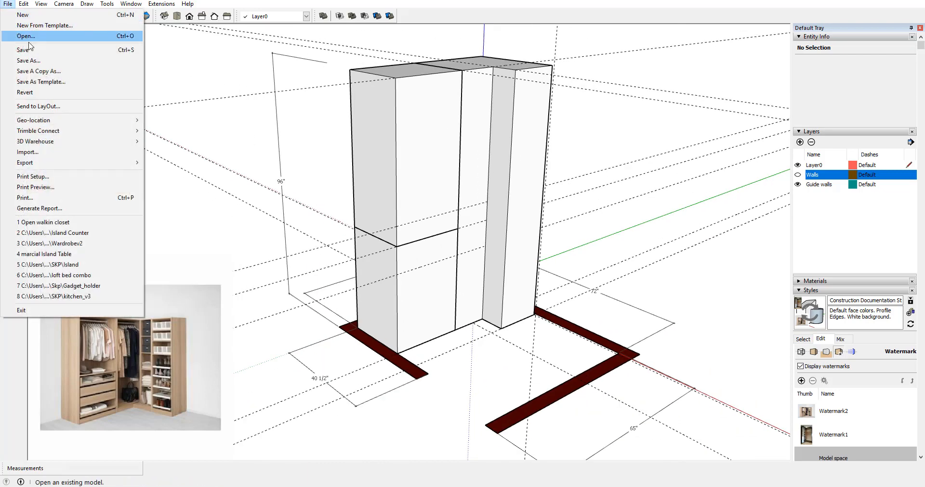
click(29, 48)
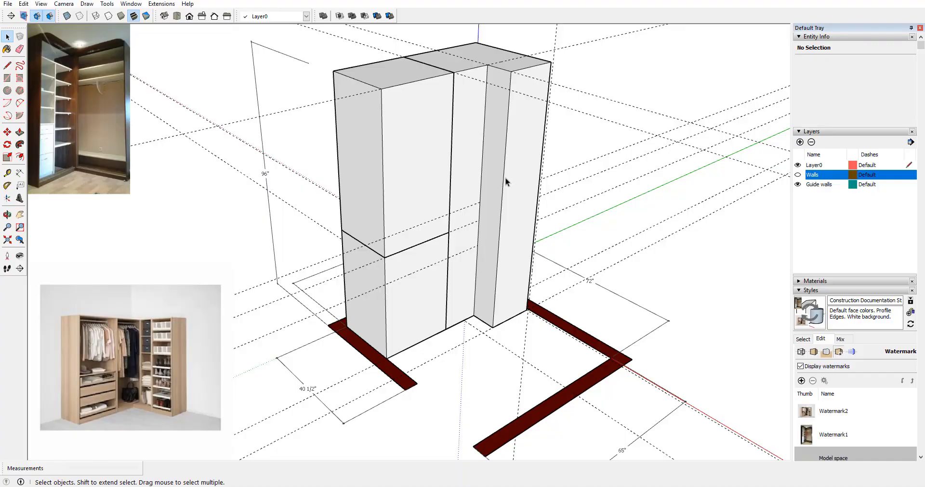
Step: Select the L-shaped corner unit and turn on the Walls layer
click(489, 303)
middle_drag(489, 303, 504, 318)
scroll(505, 318, up, 1)
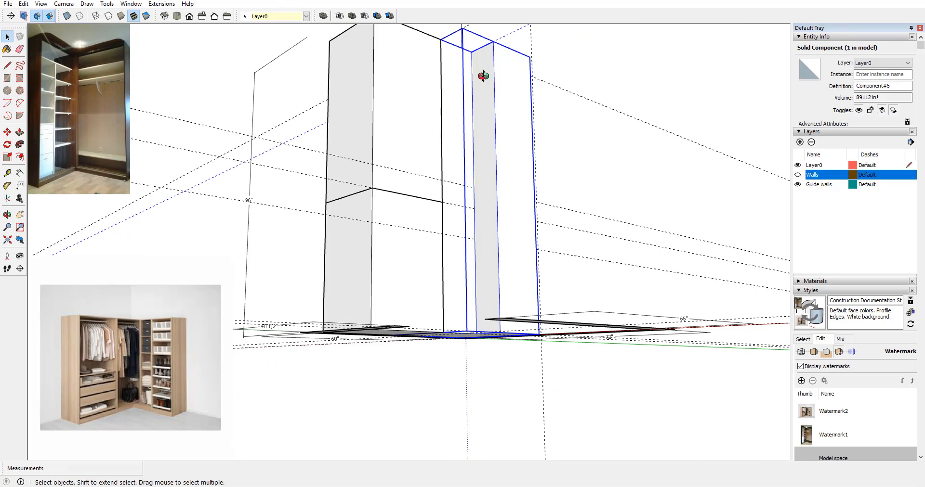
middle_drag(483, 76, 413, 247)
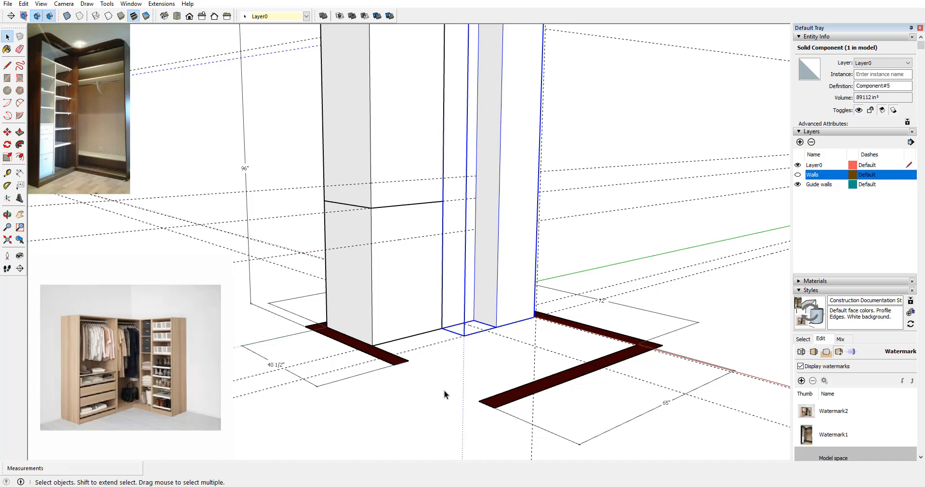
click(797, 174)
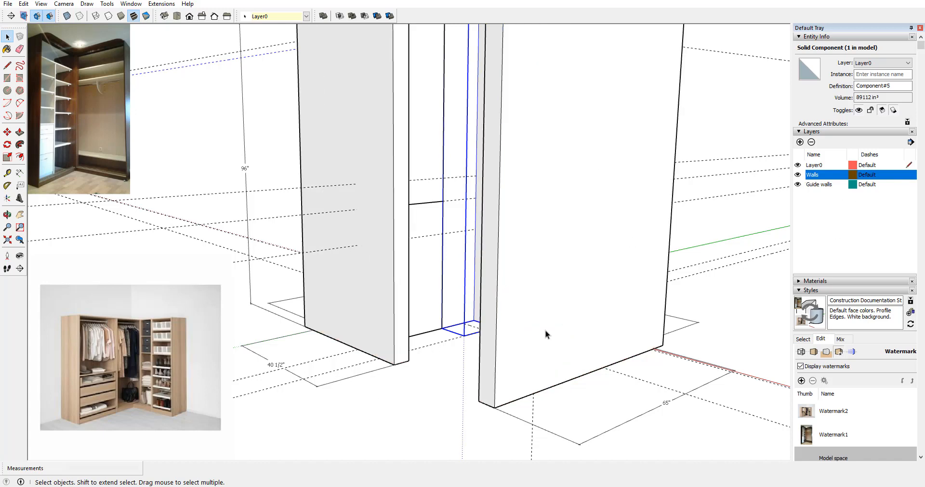
Step: Examine how the corner unit fits between the walls and beside the window opening, and hide the Walls layer
middle_drag(544, 330, 347, 424)
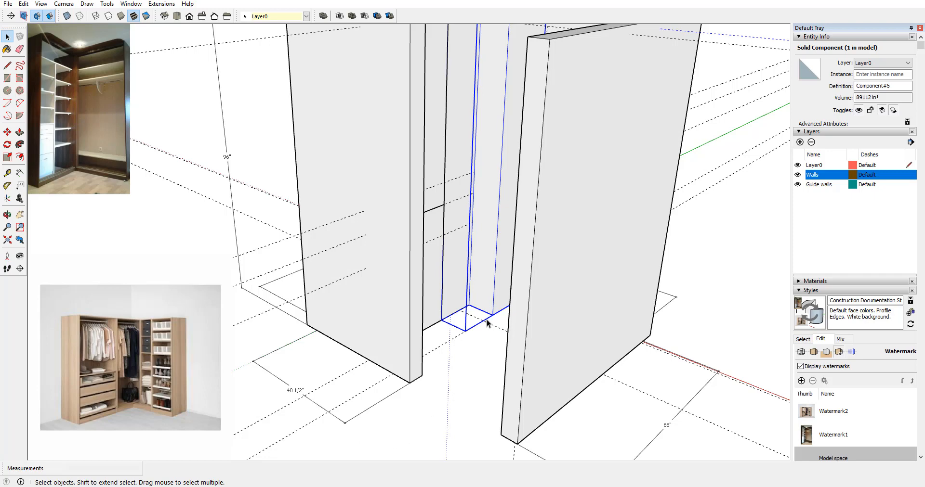
middle_drag(496, 258, 490, 250)
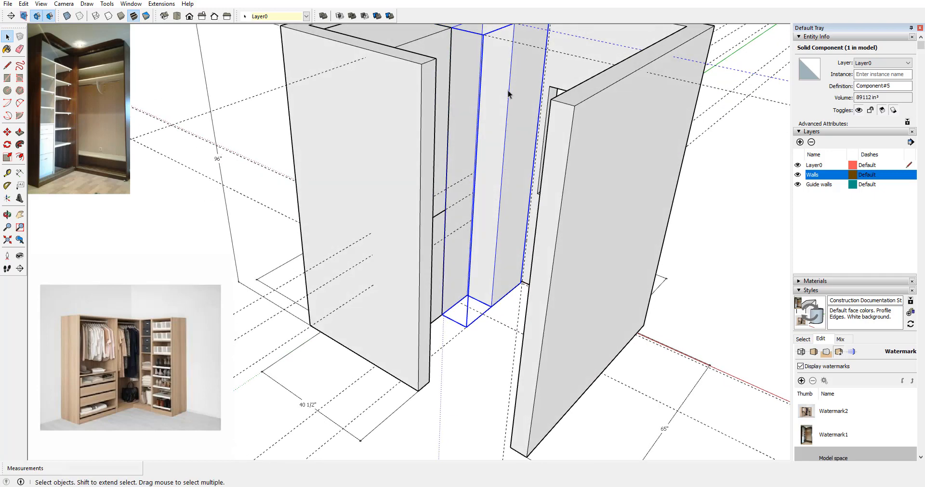
middle_drag(490, 58, 504, 39)
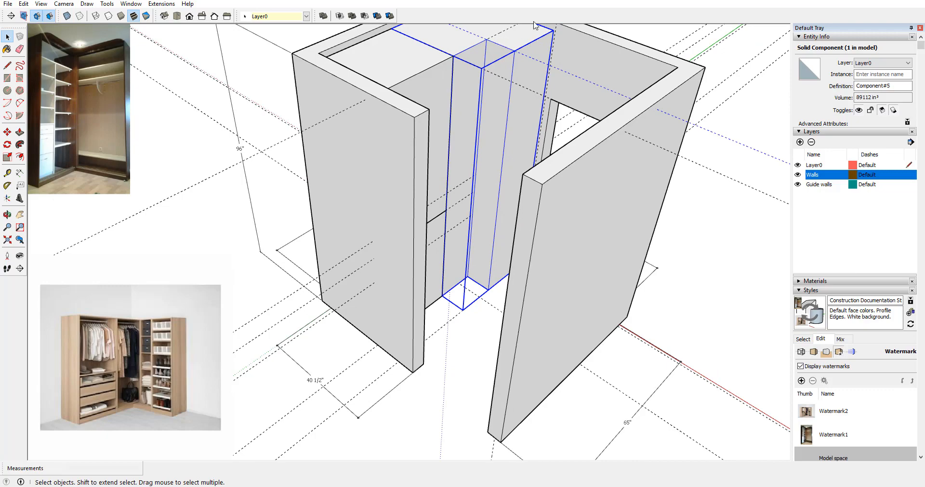
scroll(520, 119, down, 1)
middle_drag(501, 118, 491, 58)
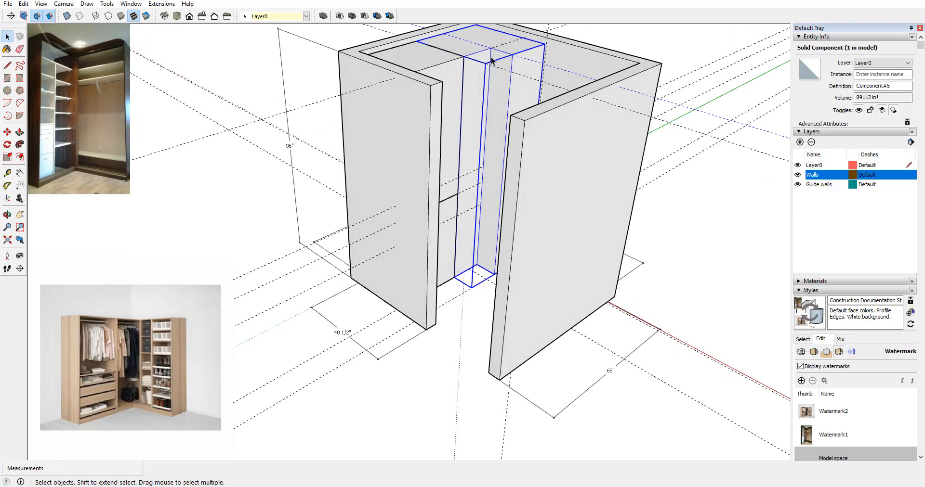
scroll(486, 137, down, 2)
middle_drag(482, 132, 482, 111)
scroll(479, 161, up, 4)
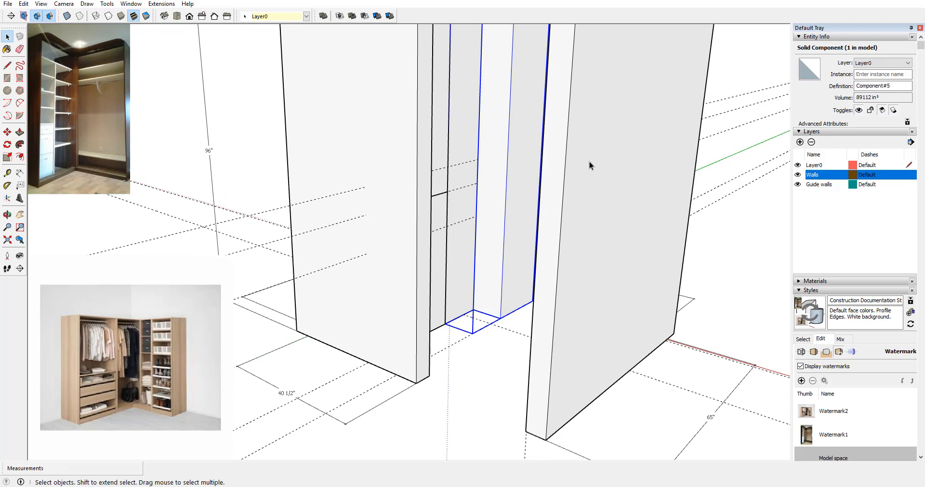
scroll(479, 219, down, 4)
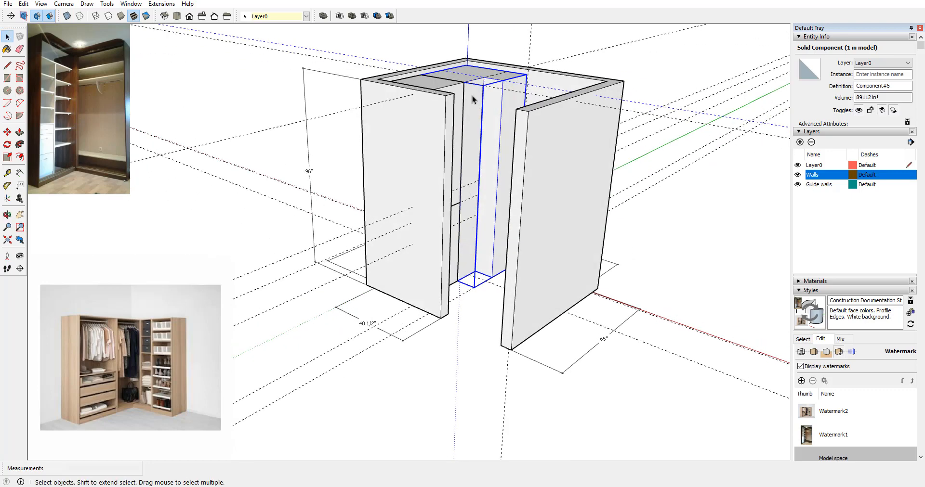
click(798, 176)
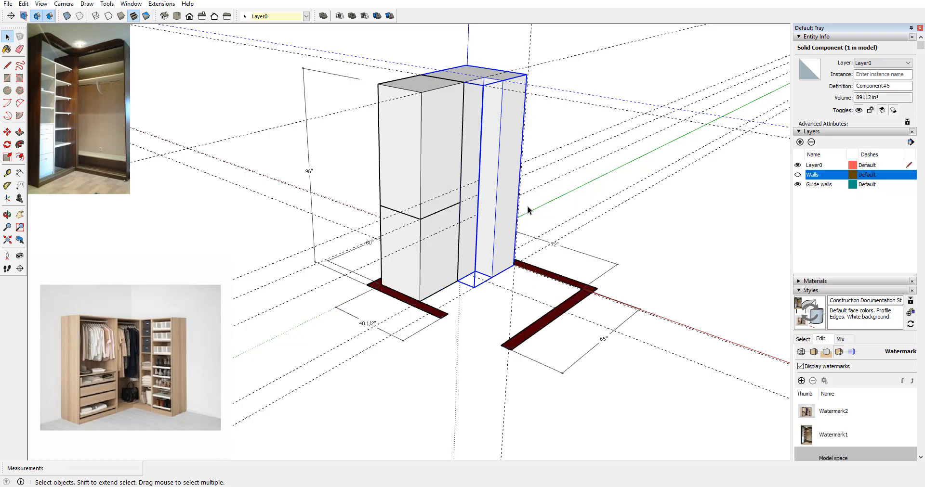
Step: Open the L-shaped corner unit for editing and copy its bottom face
scroll(535, 212, up, 5)
click(602, 192)
scroll(481, 207, up, 2)
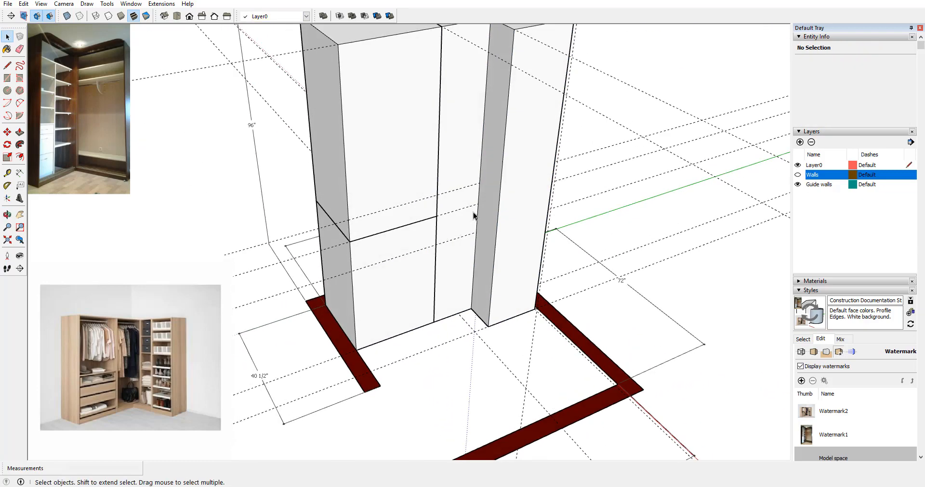
scroll(473, 212, down, 4)
click(499, 171)
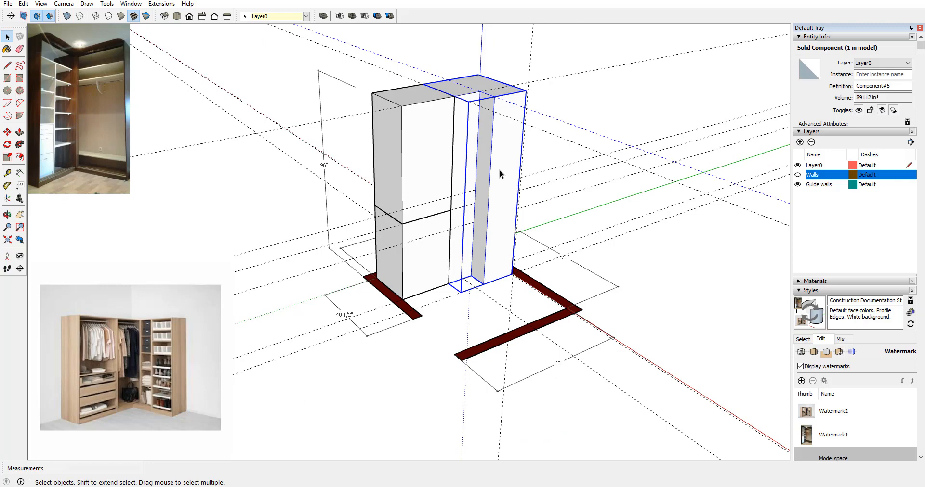
middle_drag(506, 217, 471, 178)
scroll(481, 183, up, 6)
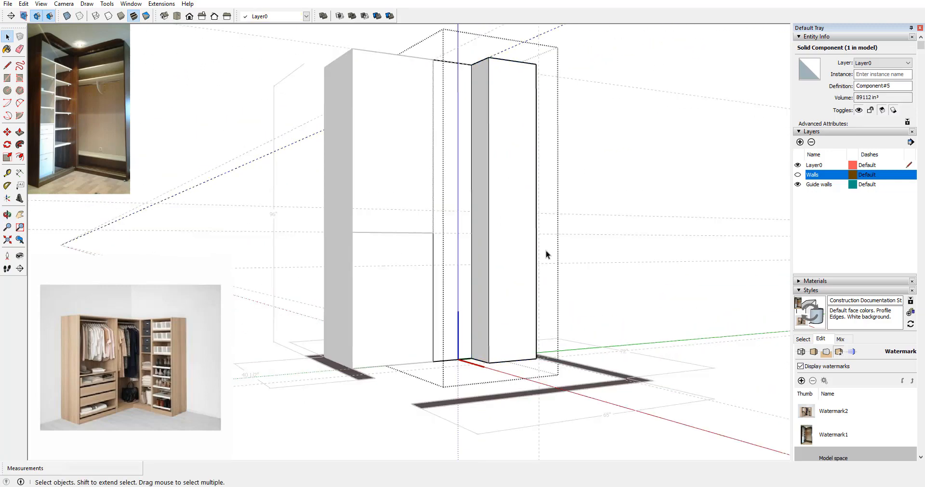
middle_drag(545, 251, 510, 338)
click(481, 383)
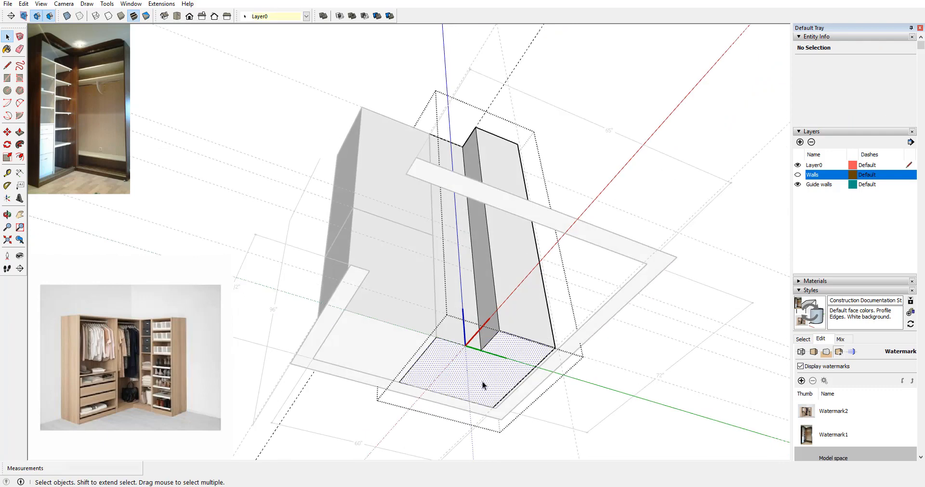
click(23, 4)
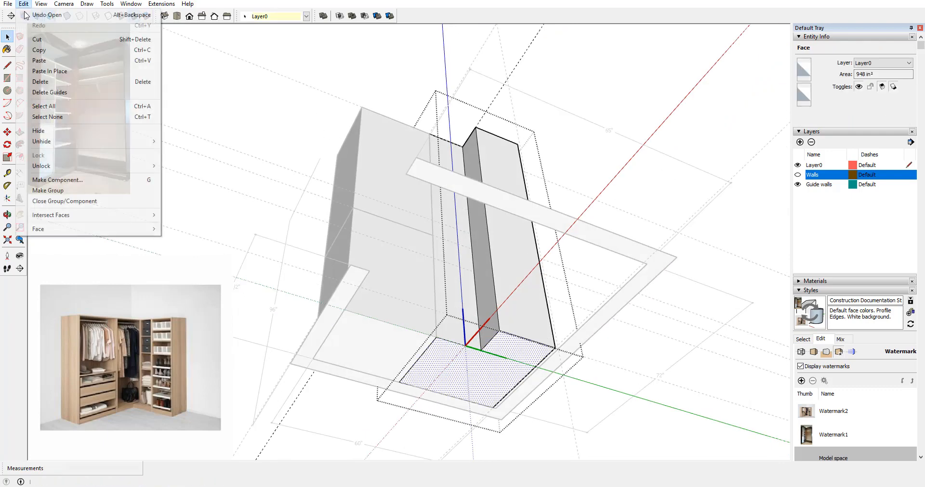
click(53, 52)
Step: Leave the corner unit component and paste the copied L-shaped bottom face in place outside it
click(587, 146)
middle_drag(430, 217, 441, 192)
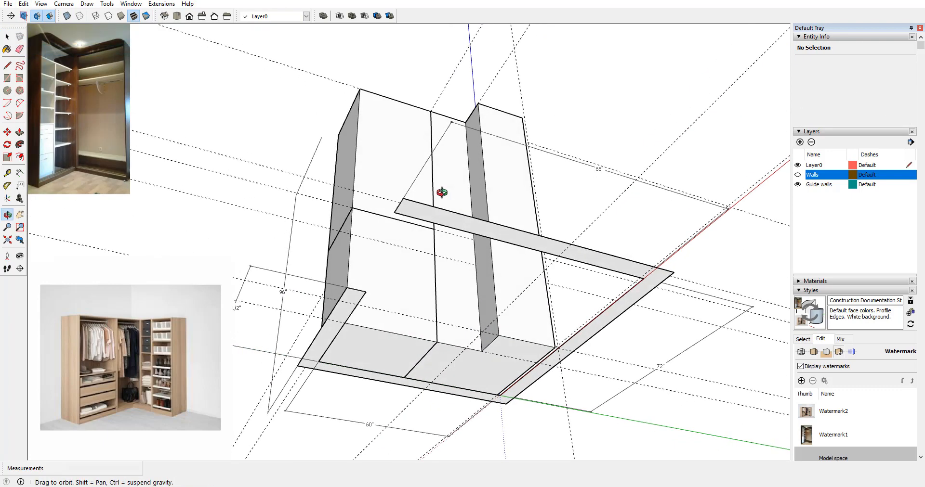
key(space)
click(23, 3)
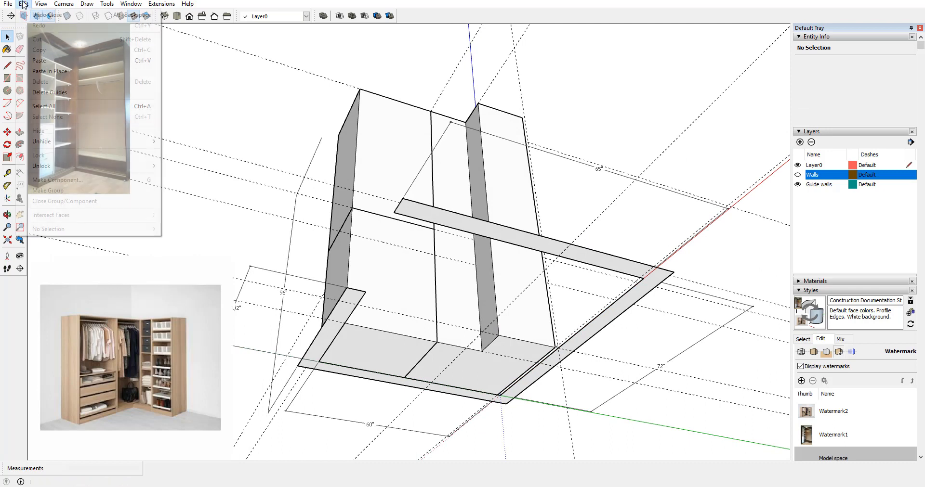
click(52, 72)
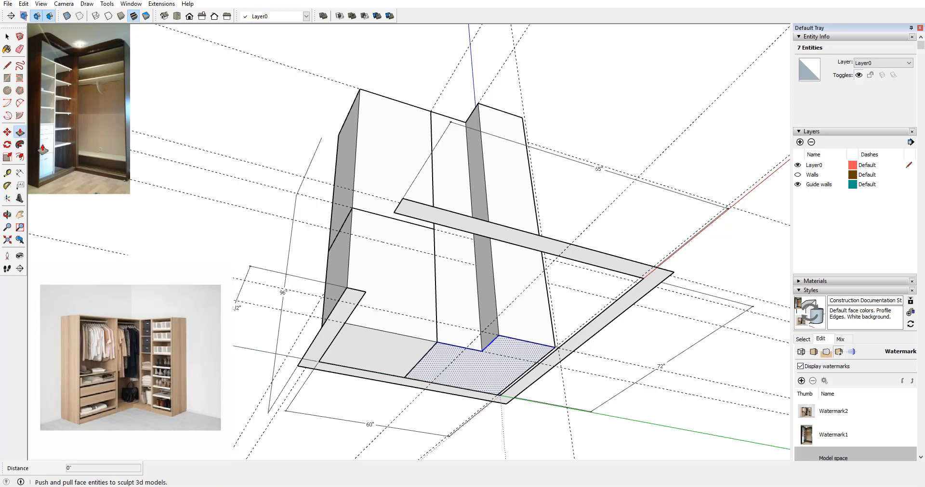
Step: Push/Pull the pasted L-shaped face up 40" to align with the top edge of the lower cabinet box
click(19, 132)
click(485, 369)
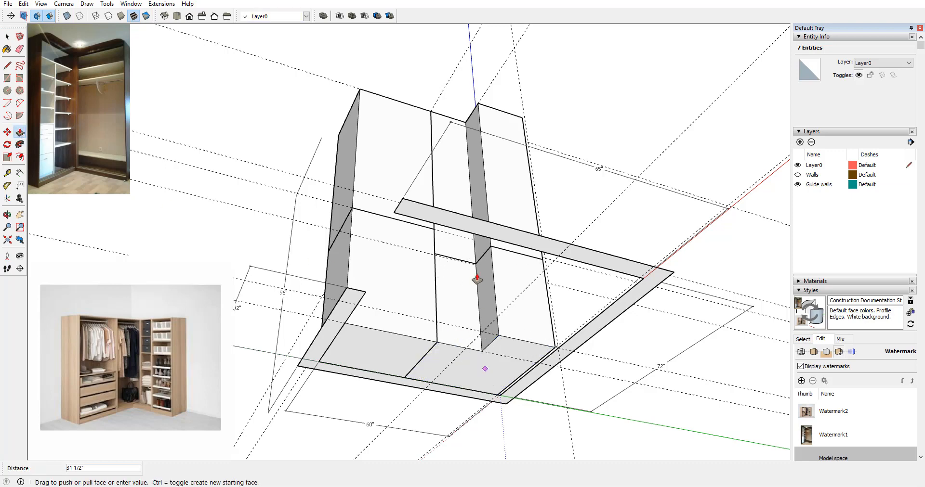
click(441, 235)
middle_drag(528, 324, 448, 371)
key(space)
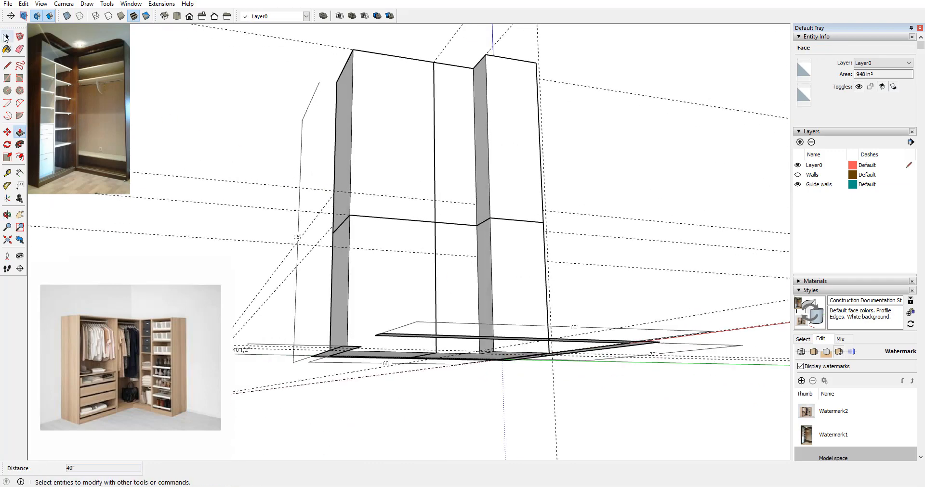
Step: Select the whole new L-shaped lower block and make it a component
triple_click(514, 239)
right_click(515, 239)
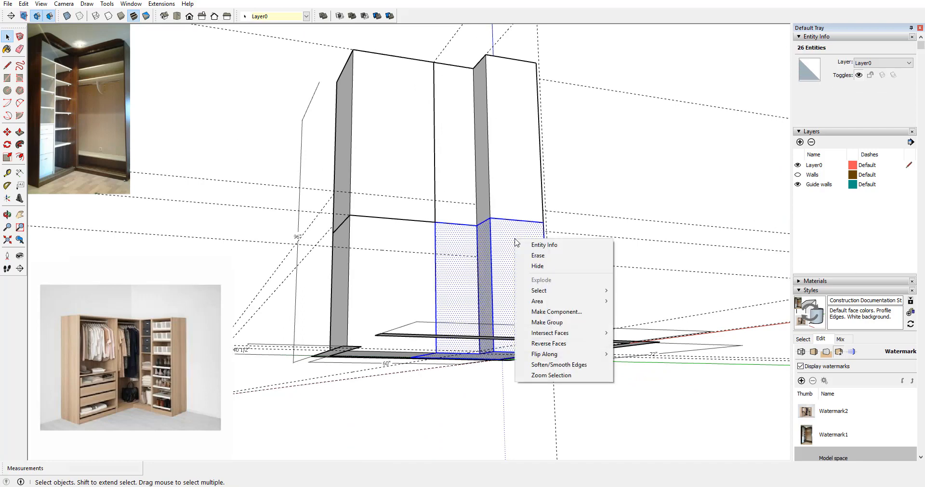
click(542, 313)
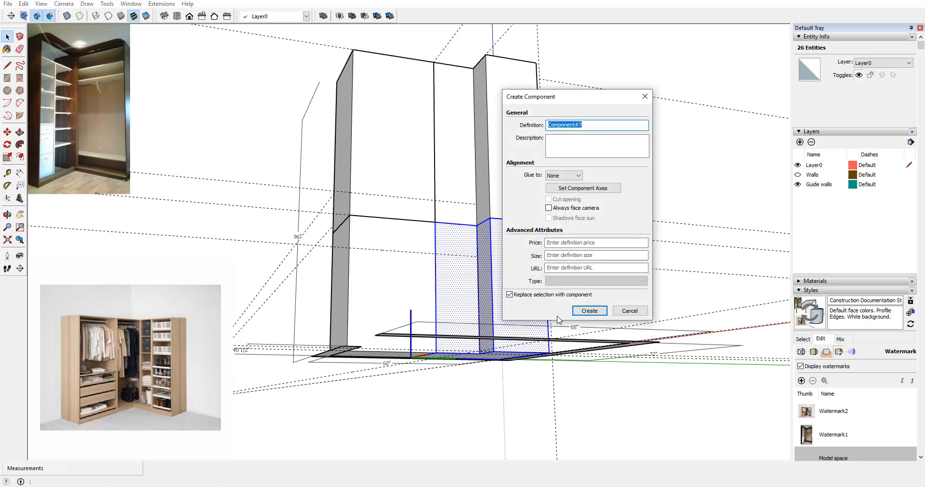
click(589, 310)
Step: Open the full-height corner unit, push its bottom face up 40" to the top of the lower block, and leave the component
middle_drag(524, 169, 455, 271)
click(455, 270)
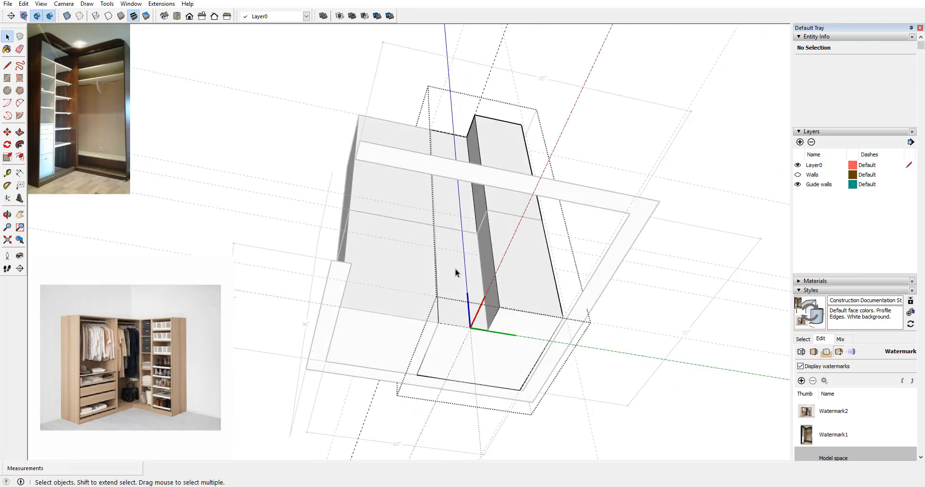
click(20, 132)
drag(496, 381, 506, 220)
middle_drag(376, 137, 268, 206)
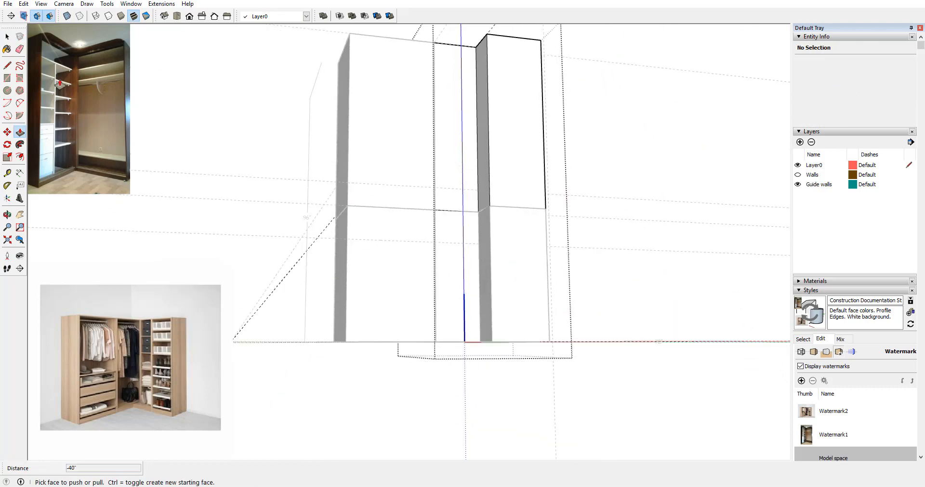
click(6, 38)
middle_drag(260, 124, 614, 103)
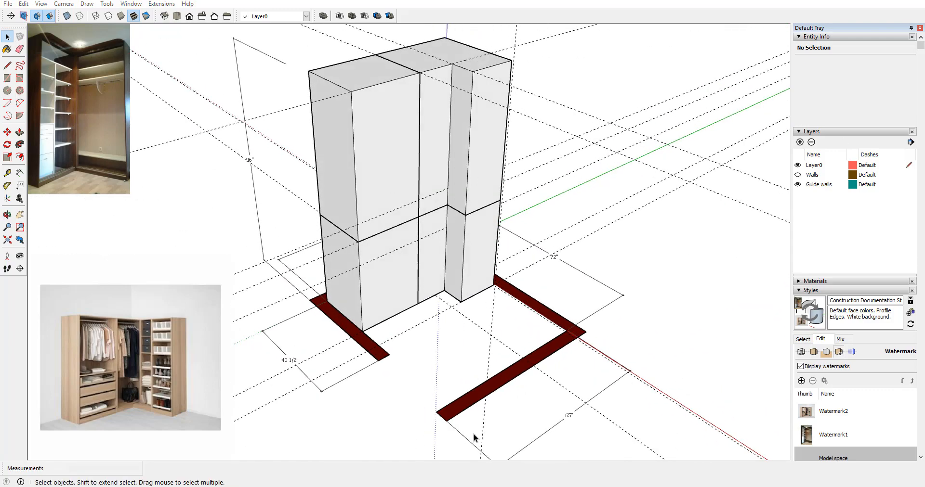
Step: Turn on the Walls layer around the split furniture blocks
scroll(507, 327, up, 8)
middle_drag(490, 319, 458, 299)
scroll(458, 300, down, 5)
scroll(444, 307, up, 3)
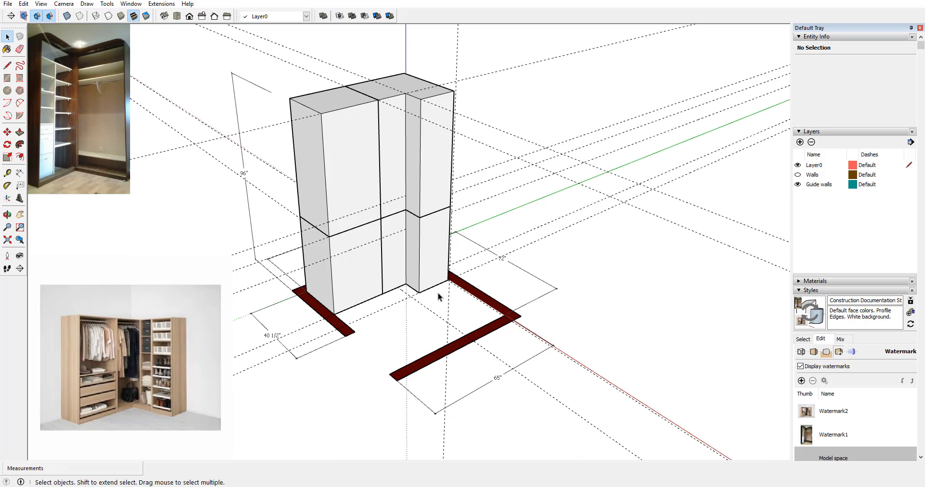
click(798, 175)
Step: Add a horizontal guide on the back wall 30" above the floor, below the window
middle_drag(430, 225, 436, 269)
scroll(445, 207, up, 5)
scroll(435, 304, up, 2)
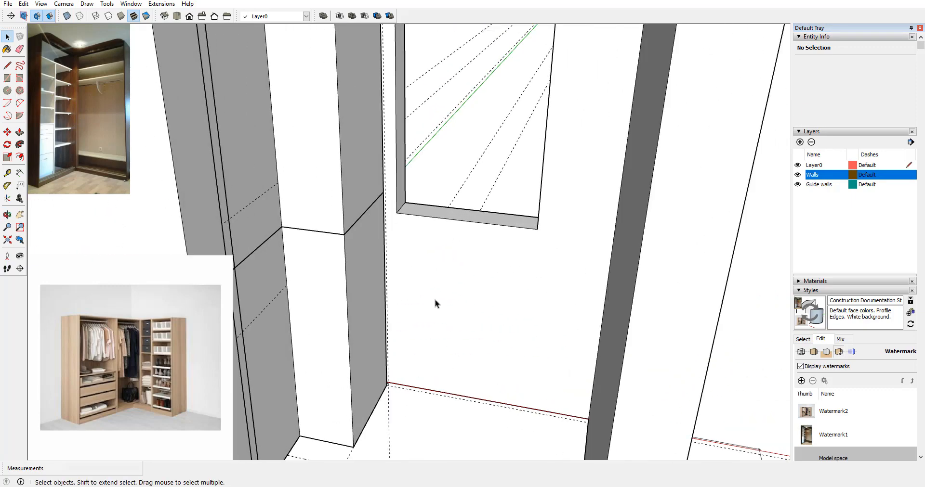
click(8, 173)
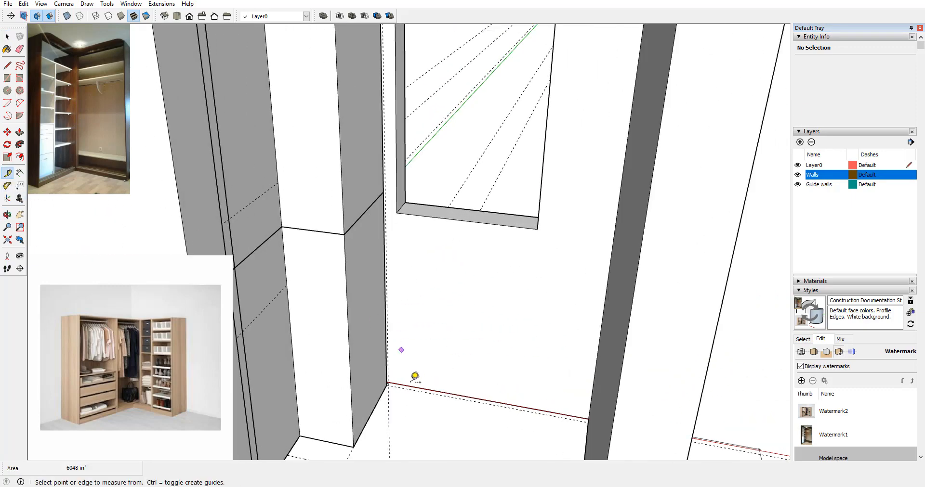
click(408, 386)
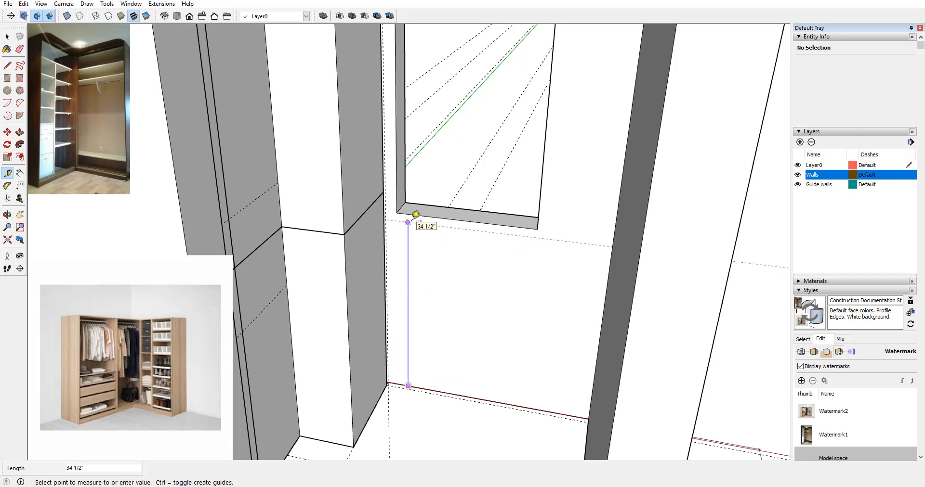
click(416, 215)
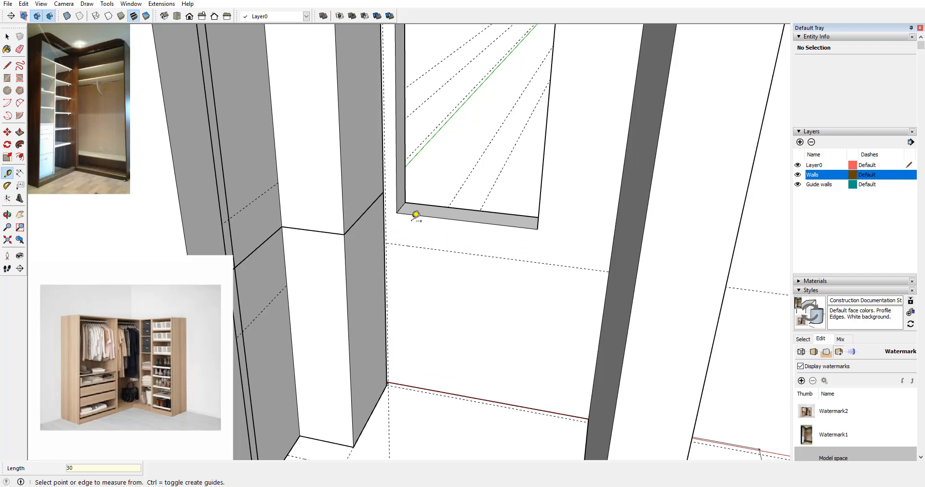
Step: Add a floor guide parallel to the back wall, 18" out from its base
middle_drag(450, 324, 414, 343)
scroll(414, 343, down, 1)
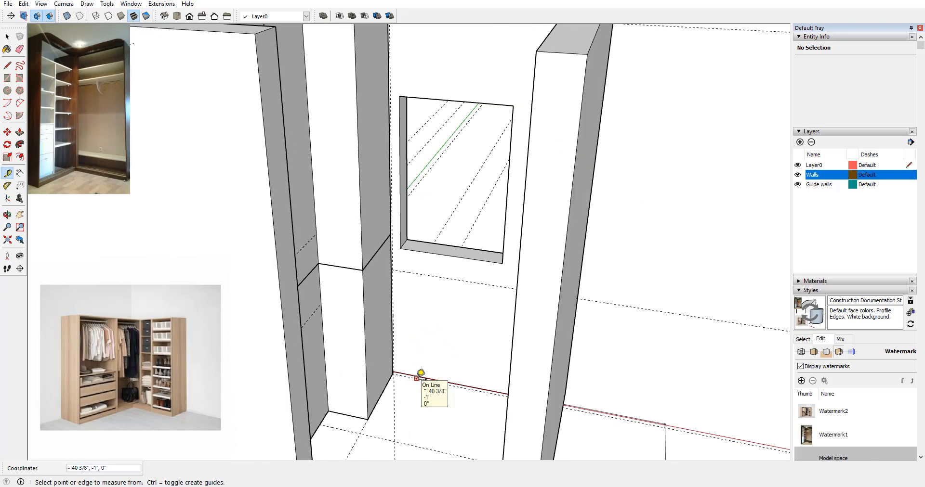
click(416, 379)
middle_drag(435, 388, 461, 380)
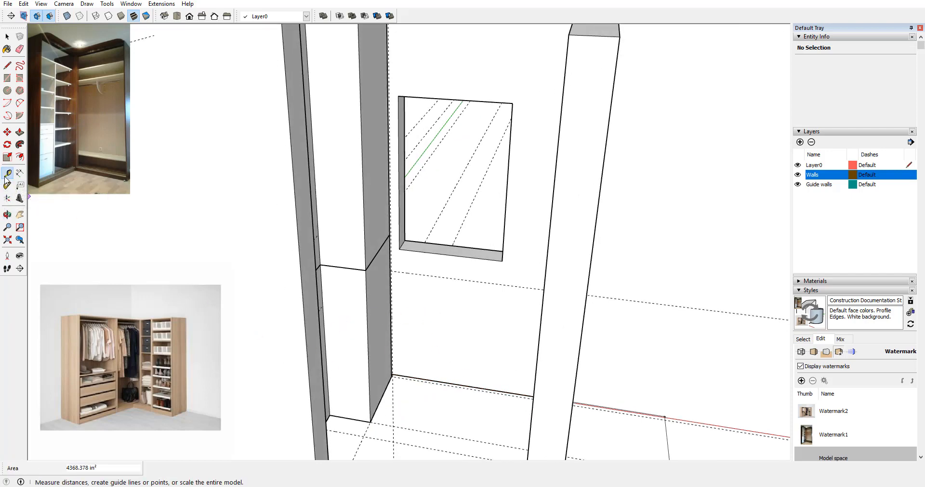
Step: Draw a 38" by 18" rectangle on the floor under the window, between the corner block and the side wall
click(7, 78)
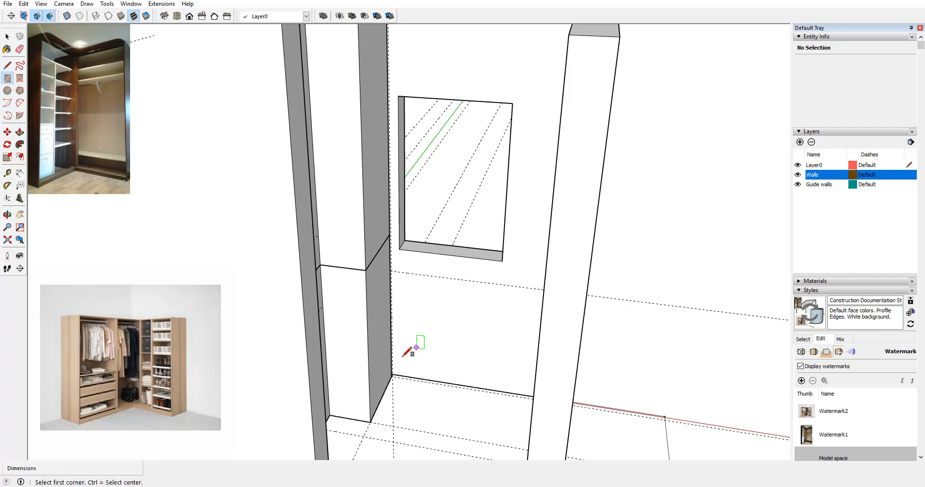
click(391, 376)
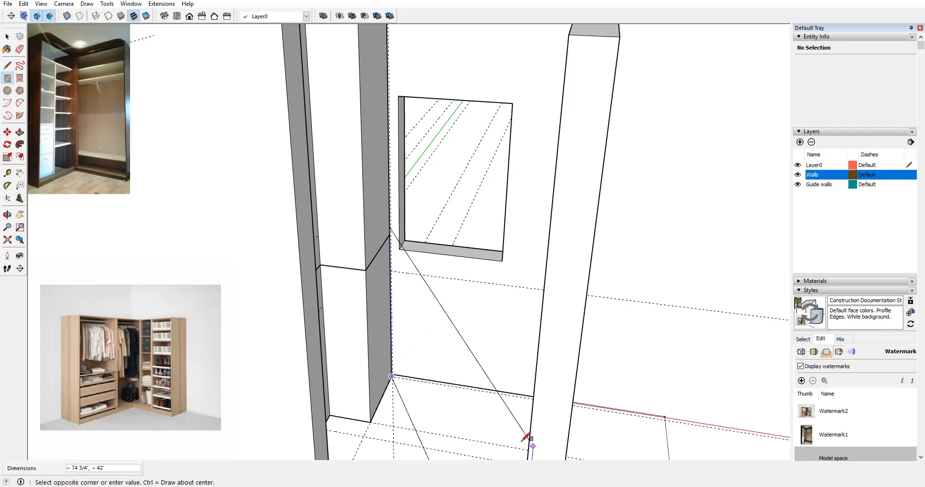
middle_drag(491, 401, 550, 423)
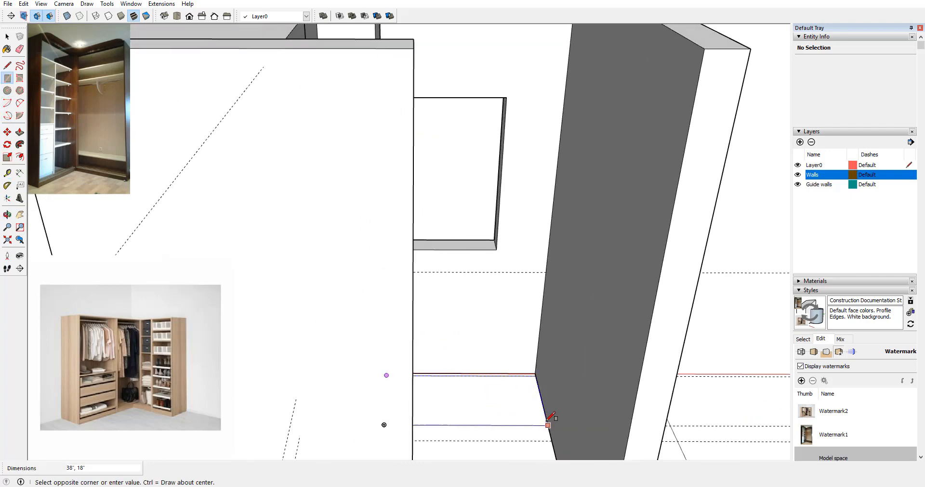
click(547, 425)
scroll(475, 341, down, 5)
scroll(462, 383, up, 5)
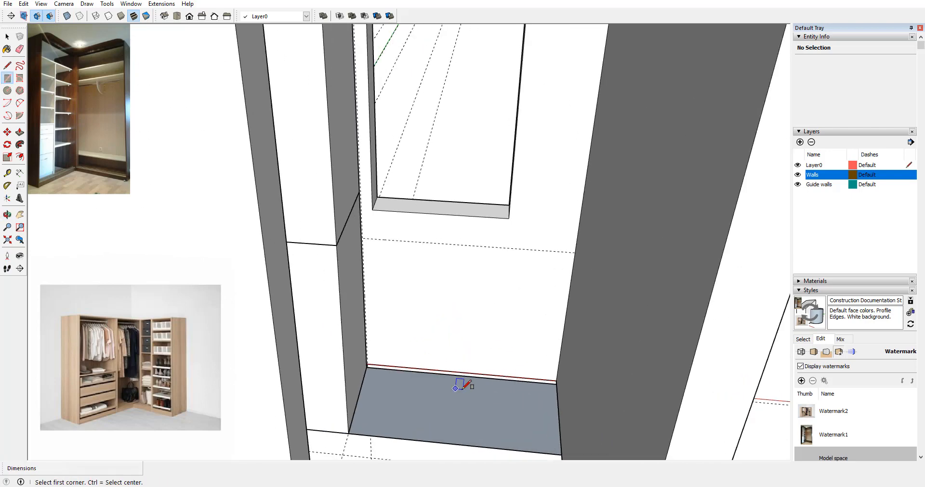
Step: Push/Pull the floor rectangle under the window up 14" into a low bench block
click(20, 132)
drag(404, 393, 359, 324)
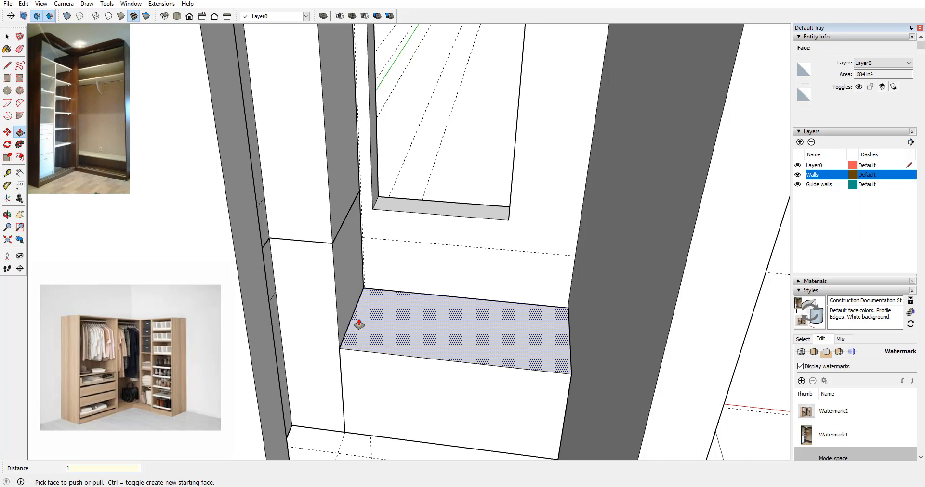
click(359, 325)
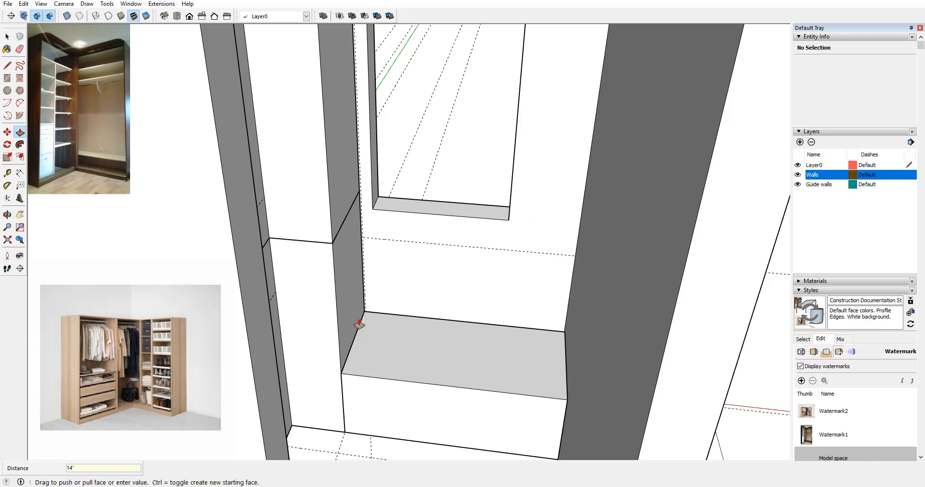
key(Return)
scroll(440, 324, down, 3)
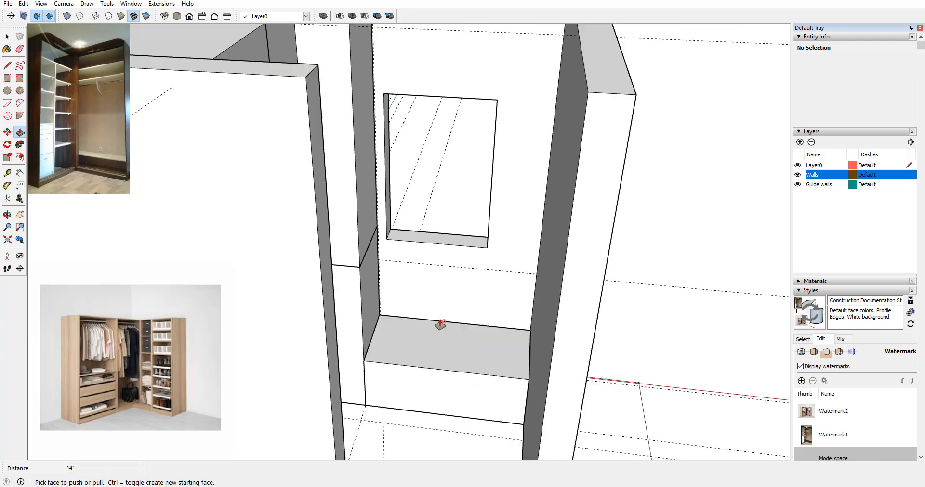
scroll(506, 388, up, 3)
scroll(368, 283, down, 3)
Step: Select the whole low bench block and make it a component
key(space)
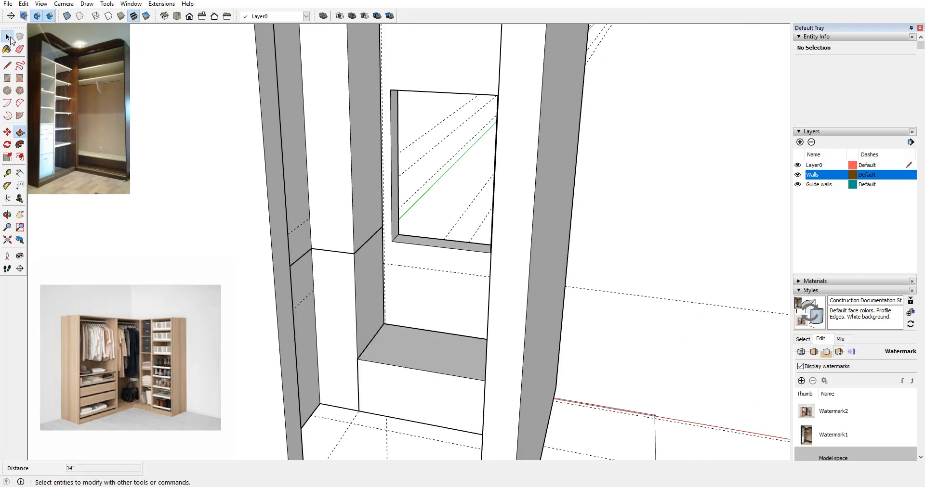
click(418, 349)
right_click(418, 348)
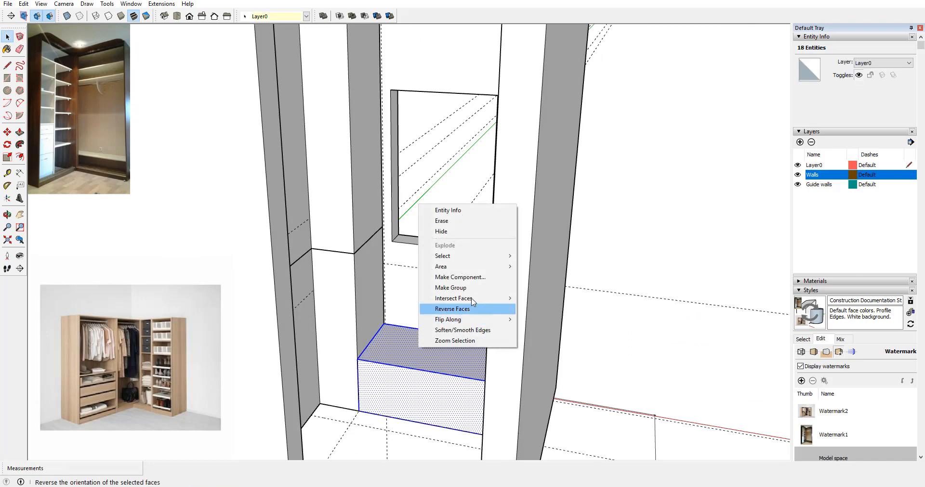
click(470, 278)
click(590, 311)
scroll(428, 363, down, 5)
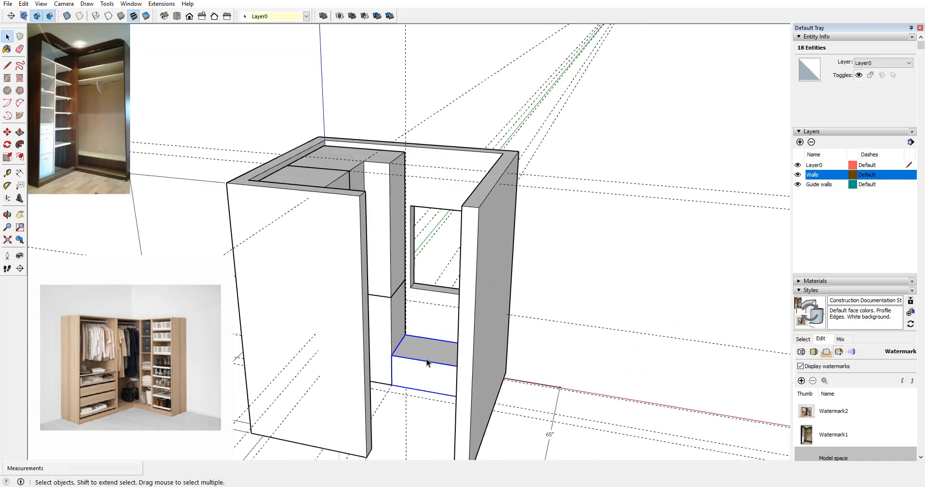
Step: Add vertical guides on the side wall, one 5" from the bench block and one 5" in from the wall's open end
middle_drag(427, 363, 493, 318)
scroll(495, 368, up, 5)
middle_drag(495, 371, 518, 359)
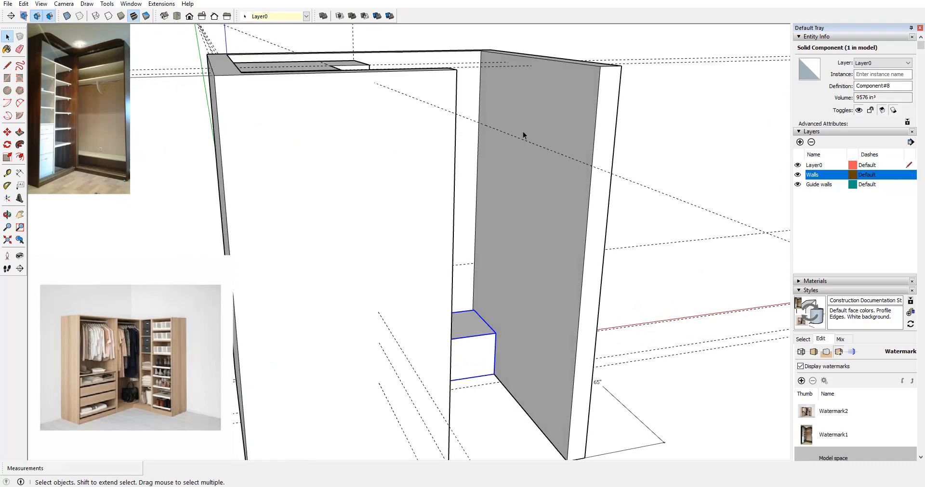
scroll(546, 246, down, 5)
middle_drag(546, 246, 550, 353)
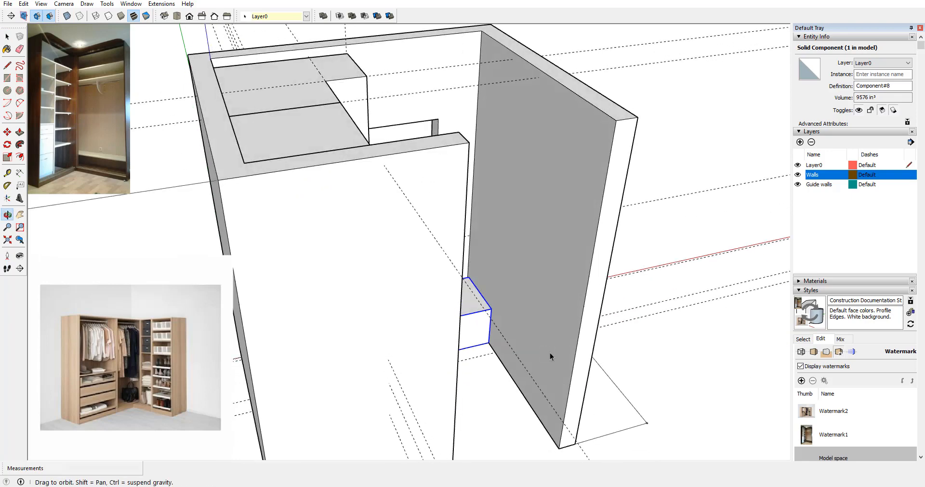
scroll(522, 264, up, 5)
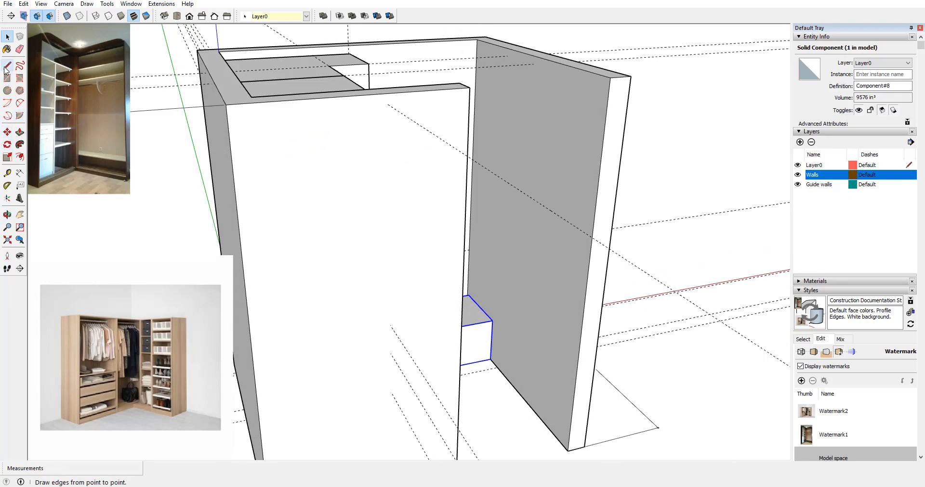
click(7, 173)
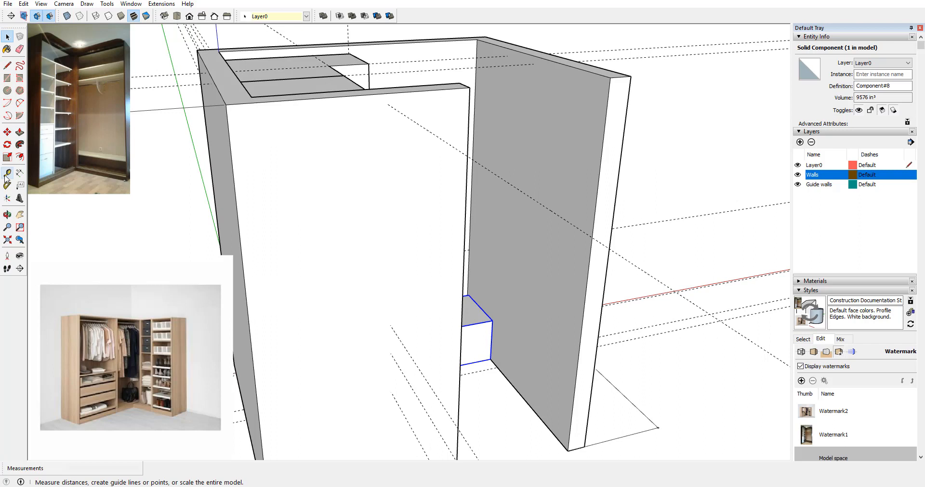
click(491, 331)
click(503, 329)
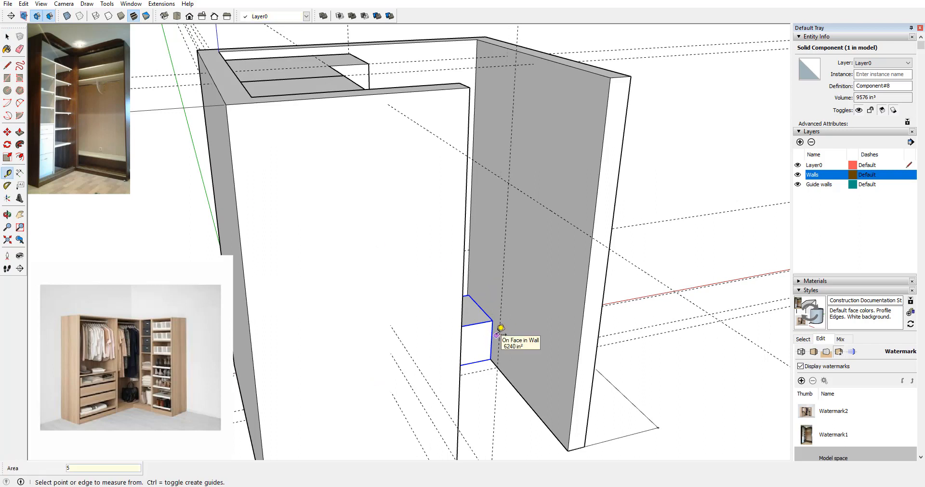
click(582, 327)
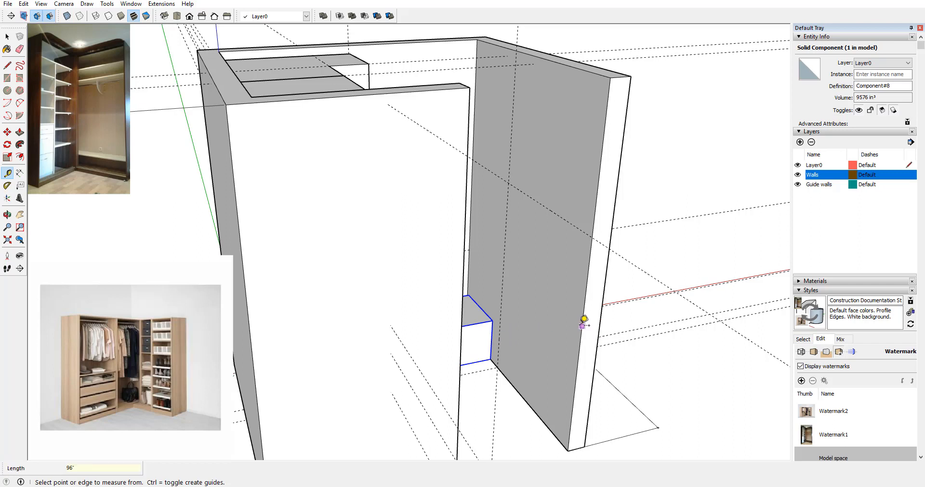
click(559, 304)
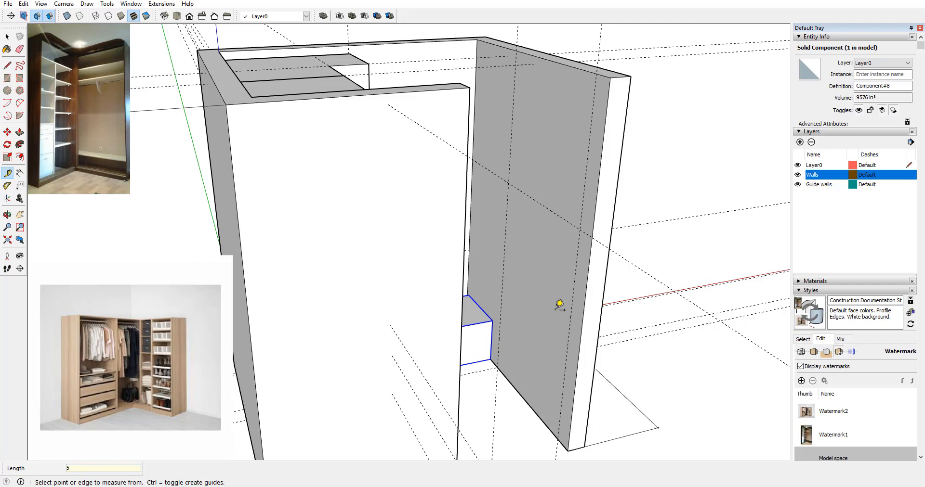
Step: Add a horizontal guide on the side wall 89 1/2" below its top edge and another above it for the panel's top
scroll(522, 273, down, 1)
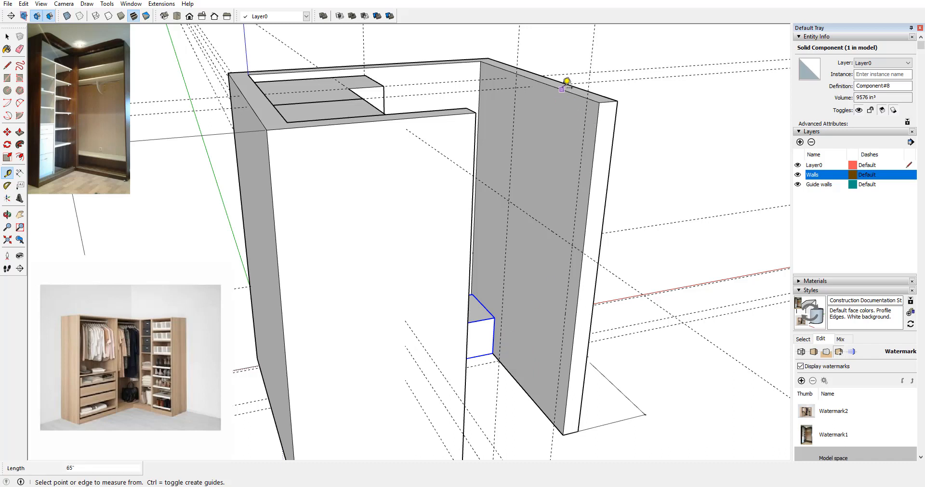
click(562, 89)
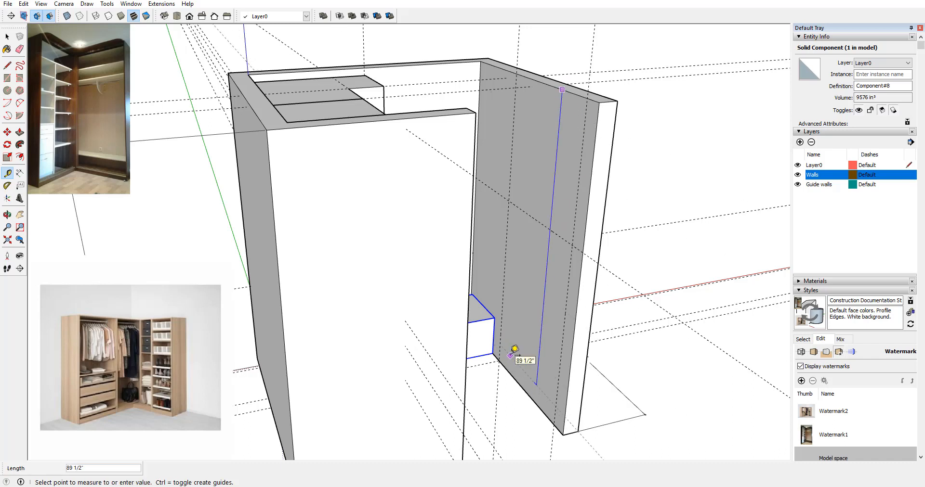
click(510, 356)
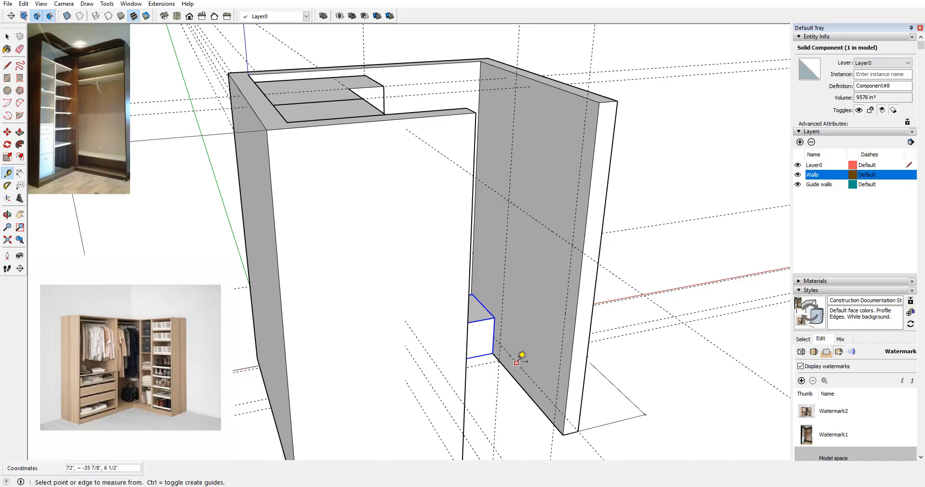
click(517, 363)
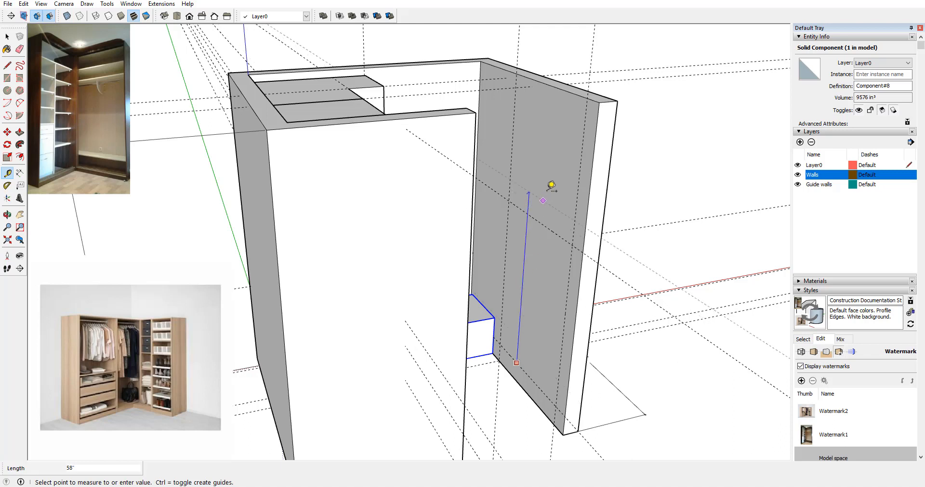
click(550, 161)
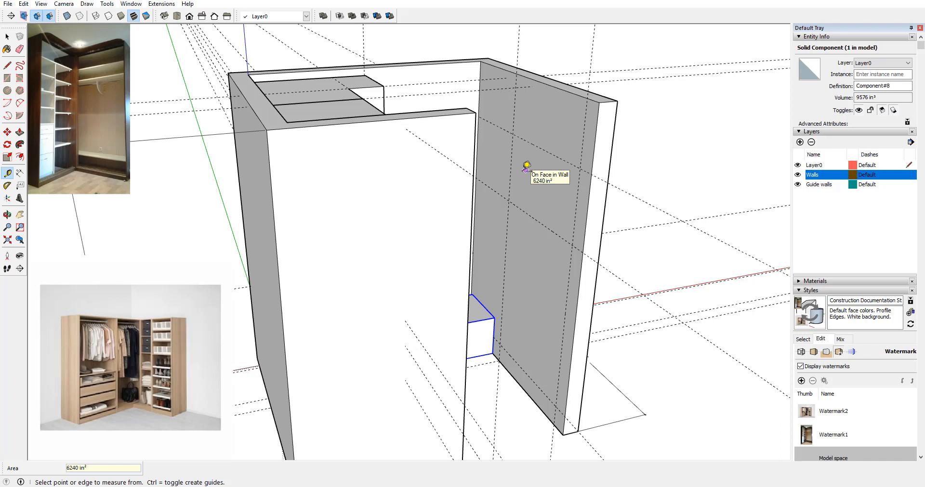
Step: Draw a rectangle on the side wall between the intersections of the two vertical and two horizontal guides
click(7, 36)
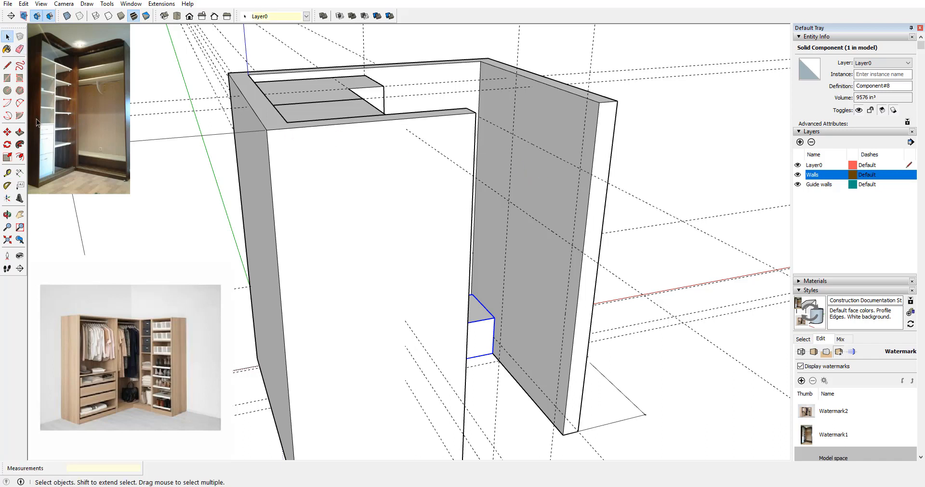
click(7, 78)
click(513, 134)
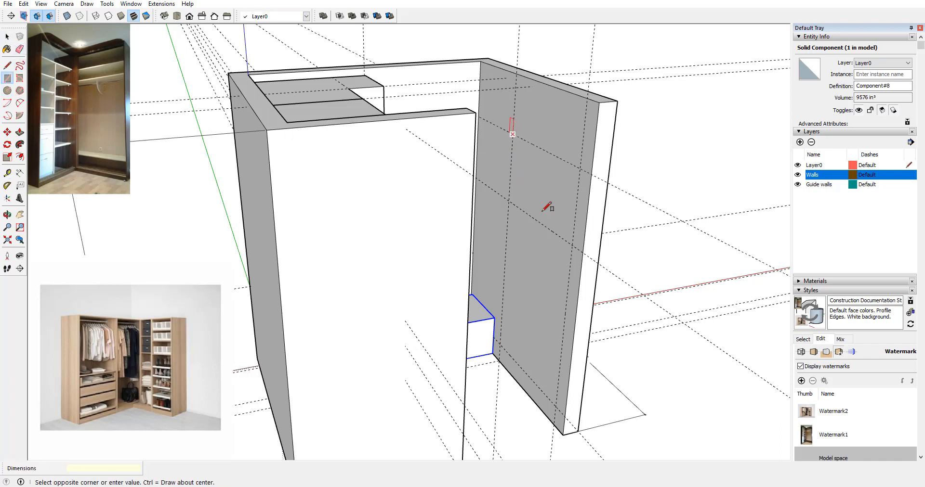
click(556, 406)
middle_drag(521, 260, 523, 265)
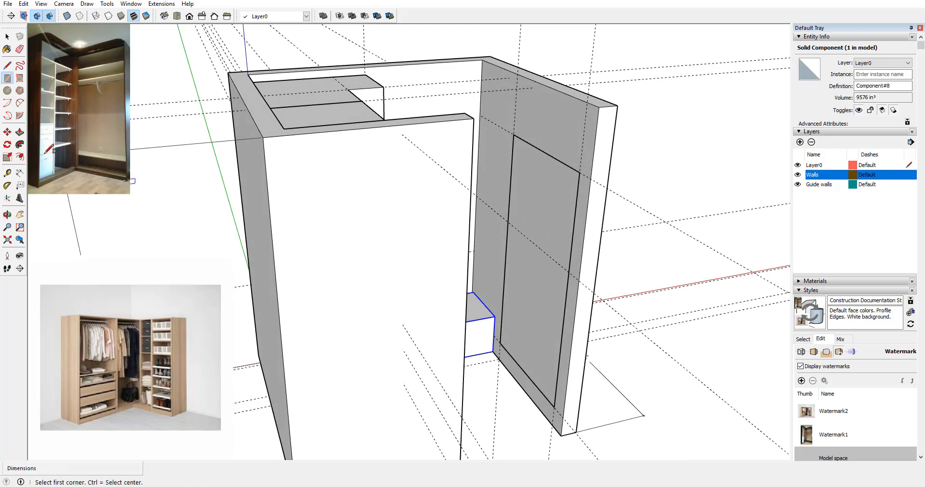
Step: Push/Pull the side-wall rectangle out from the wall into a panel 1/2" thick
click(19, 132)
click(520, 202)
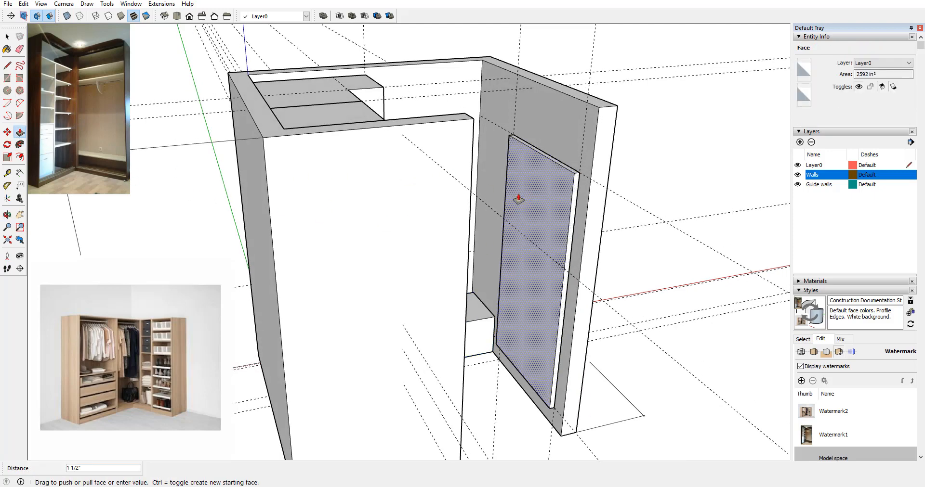
click(518, 198)
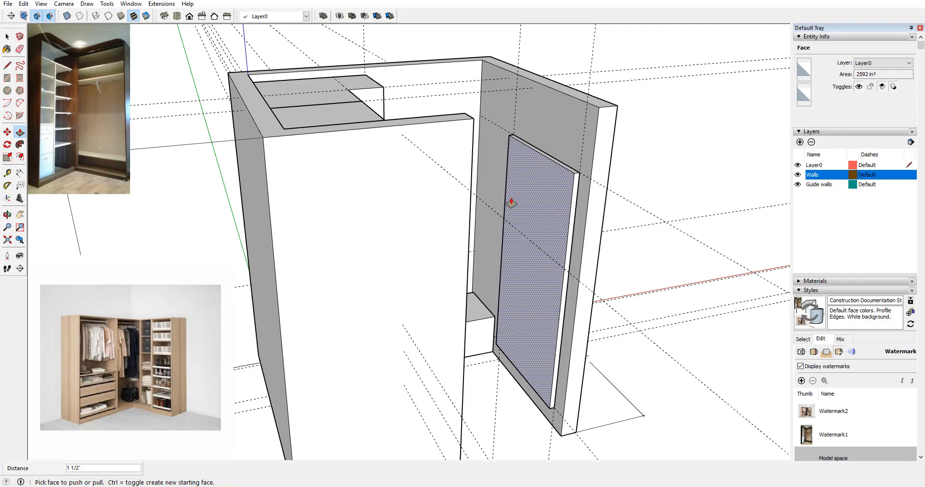
click(511, 203)
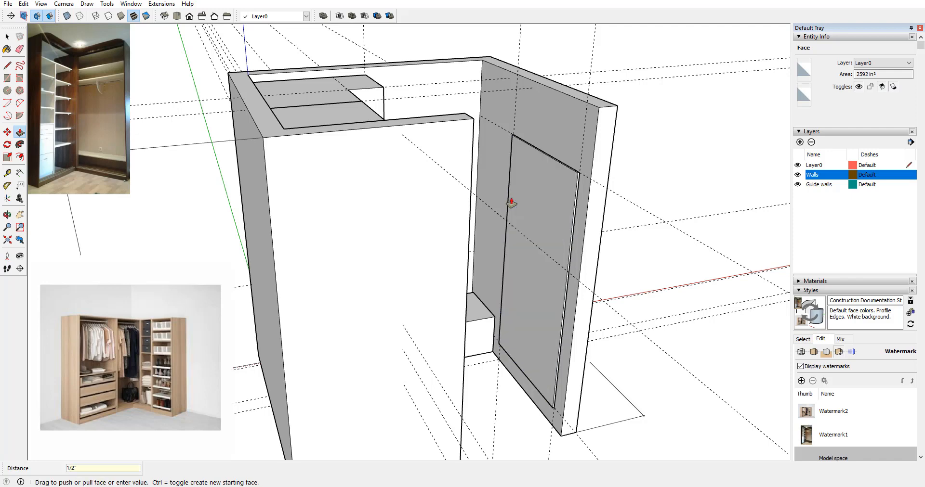
click(7, 36)
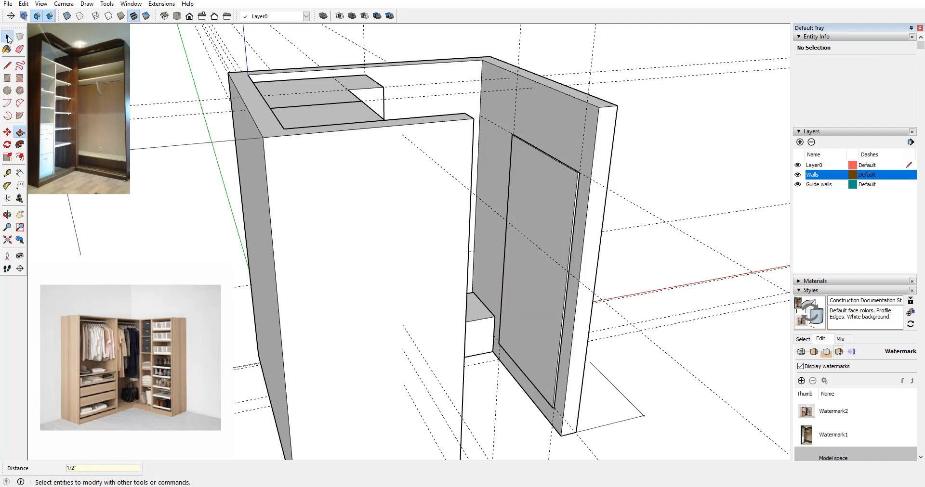
Step: Turn the side-wall panel, including all its faces and edges, into a component
click(554, 184)
right_click(554, 184)
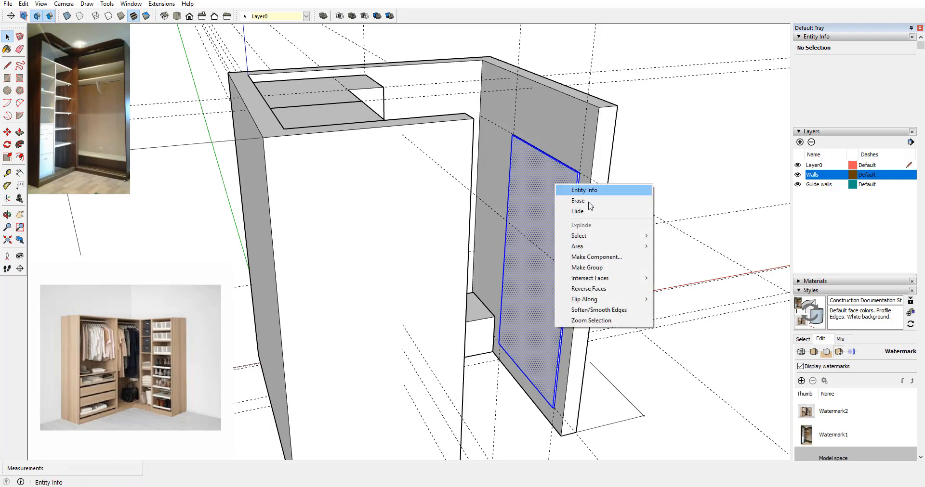
click(580, 254)
click(589, 311)
Step: Hide the Walls layer so only the furniture blocks and floor outlines are shown
scroll(617, 260, down, 3)
middle_drag(617, 260, 656, 194)
click(633, 247)
middle_drag(633, 247, 561, 185)
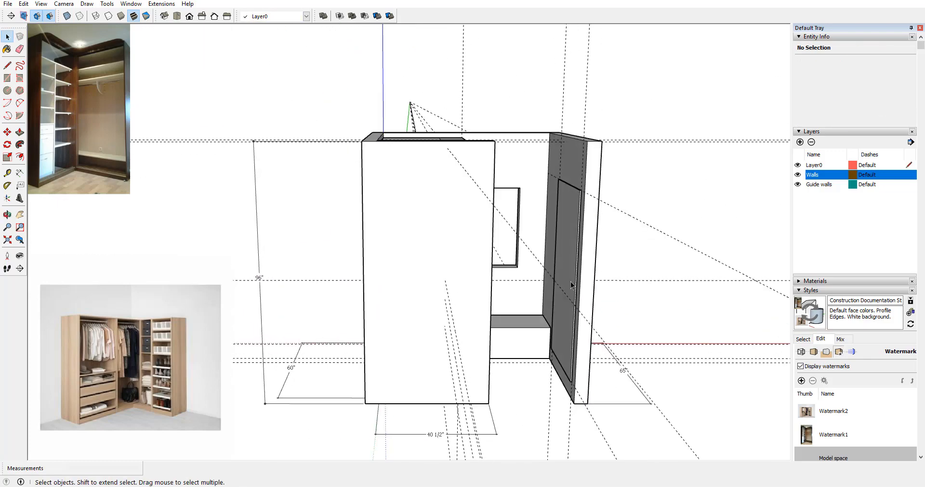
middle_drag(609, 256, 411, 318)
scroll(568, 251, down, 2)
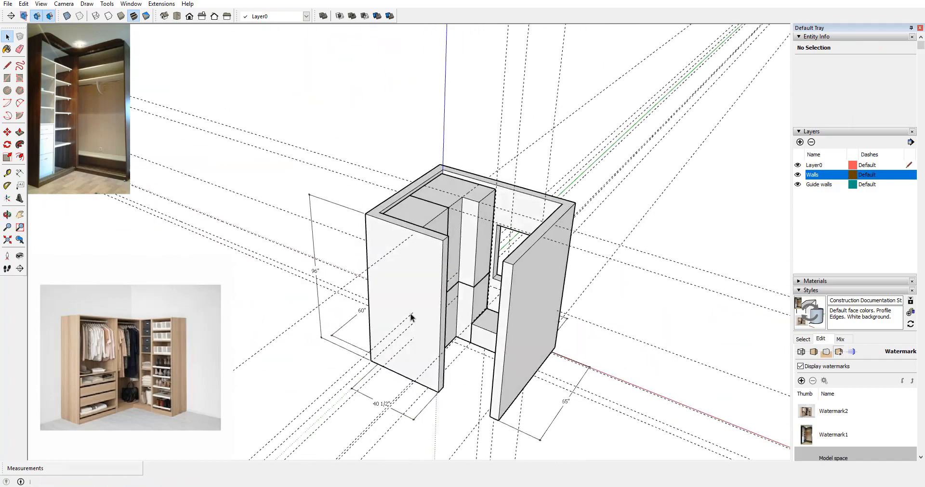
scroll(440, 347, up, 5)
middle_drag(439, 347, 543, 258)
scroll(431, 228, down, 3)
middle_drag(432, 228, 676, 223)
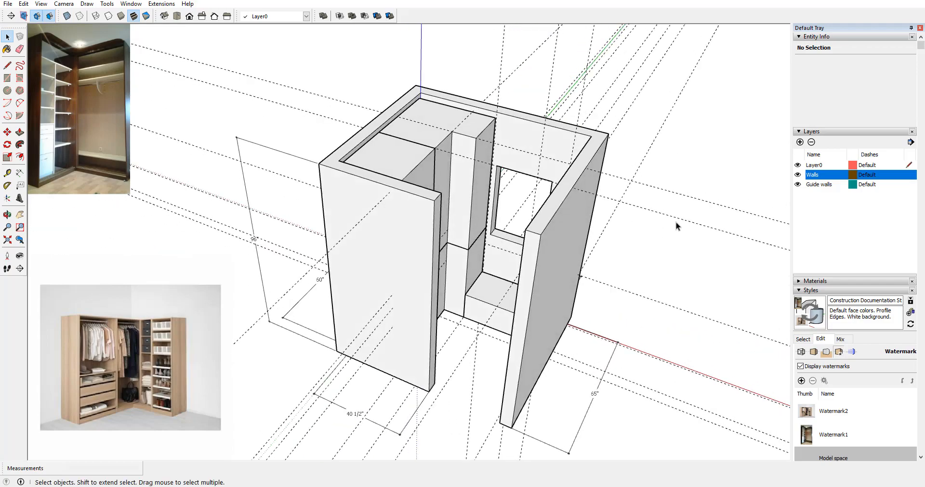
click(797, 175)
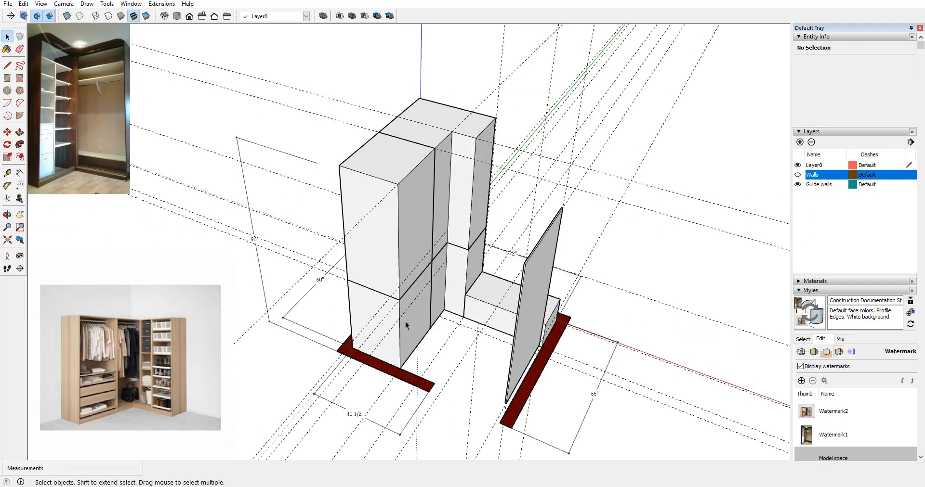
Step: Delete all construction guides from the model
middle_drag(405, 322, 389, 282)
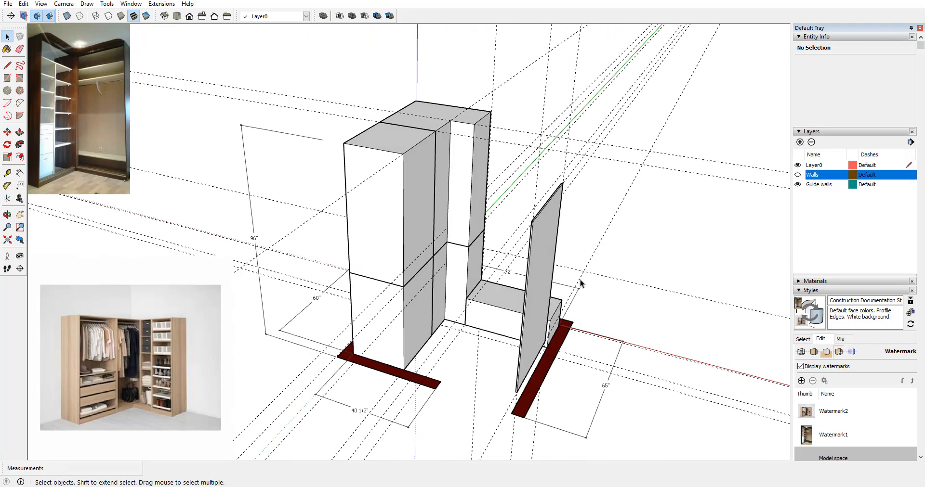
middle_drag(577, 280, 393, 221)
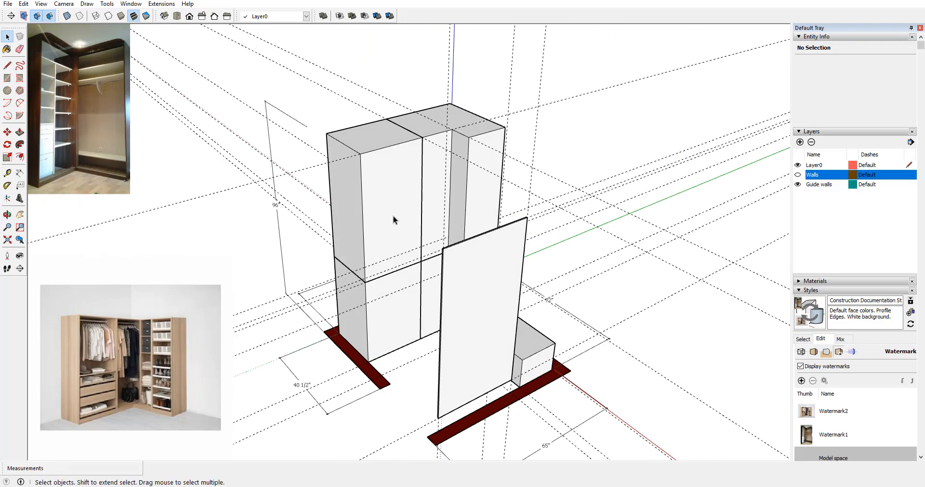
click(24, 4)
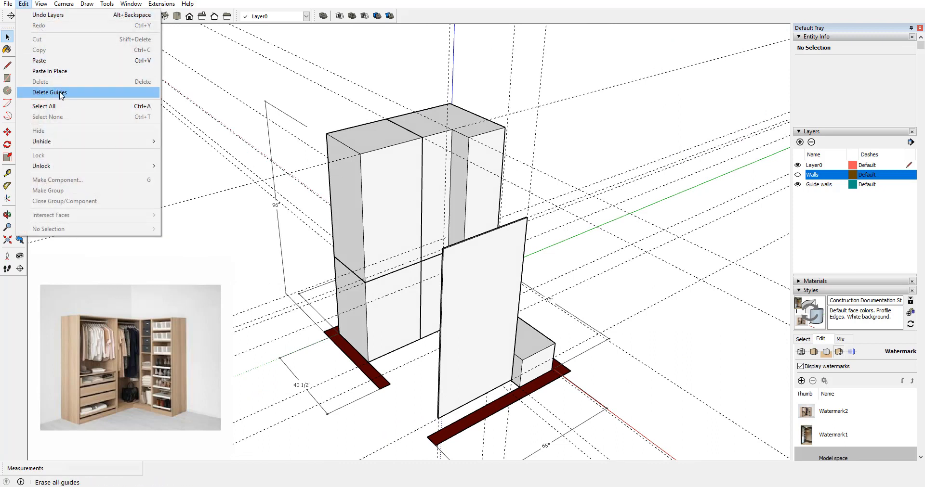
click(72, 93)
Step: Examine the arrangement of cabinet blocks, bench and side panel from several angles
middle_drag(453, 202, 561, 188)
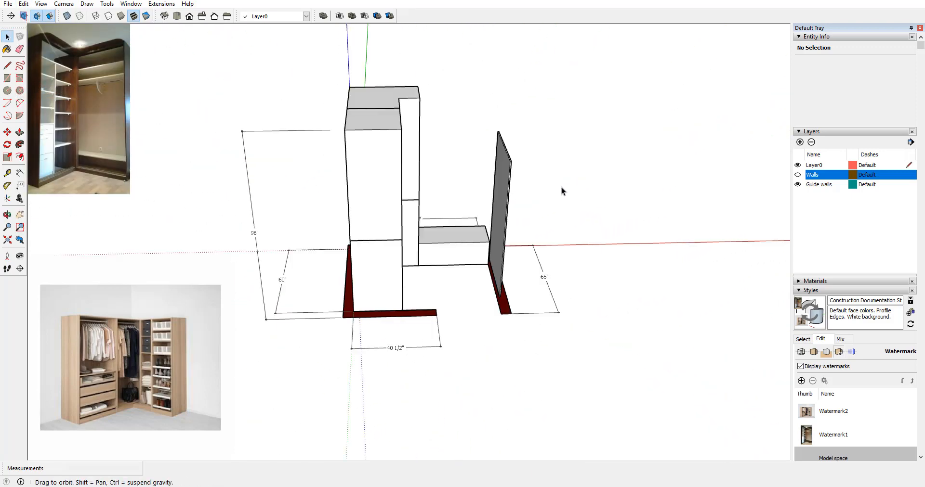
middle_drag(399, 190, 235, 226)
click(20, 215)
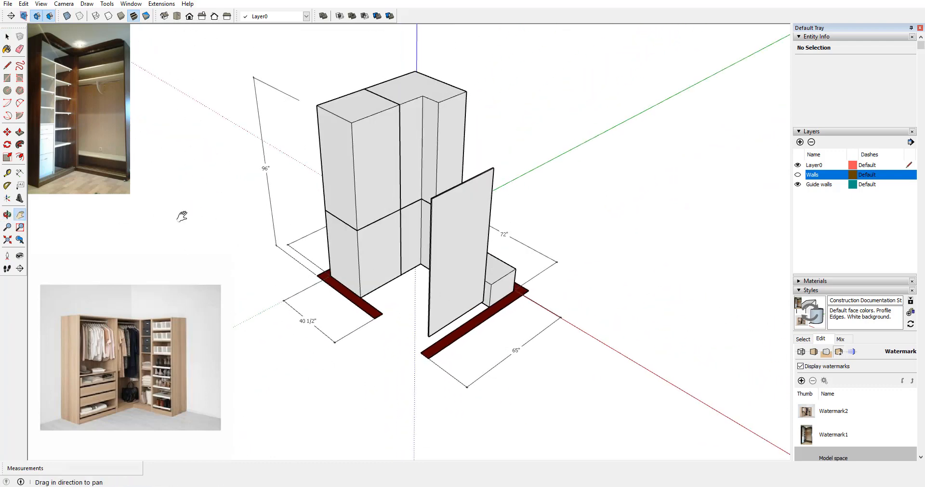
middle_drag(182, 215, 515, 154)
middle_drag(308, 200, 411, 189)
scroll(411, 188, up, 3)
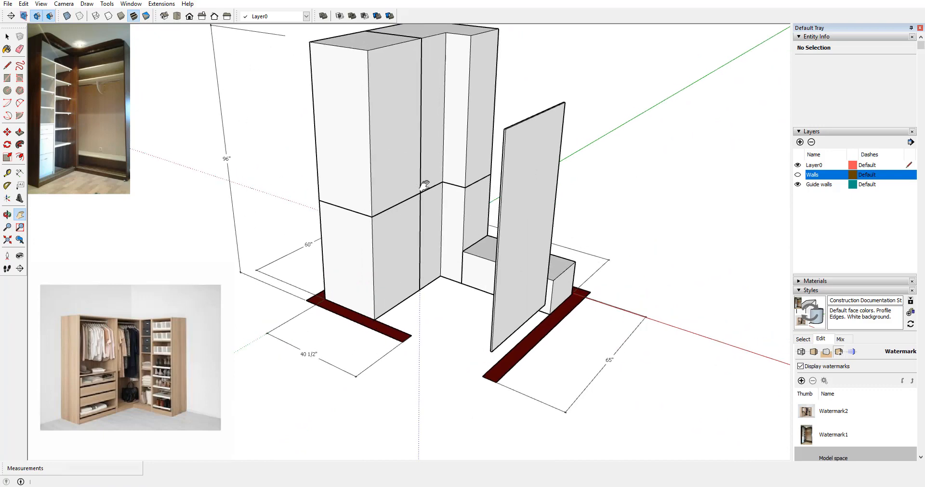
drag(424, 186, 421, 227)
middle_drag(478, 226, 356, 267)
drag(450, 269, 497, 241)
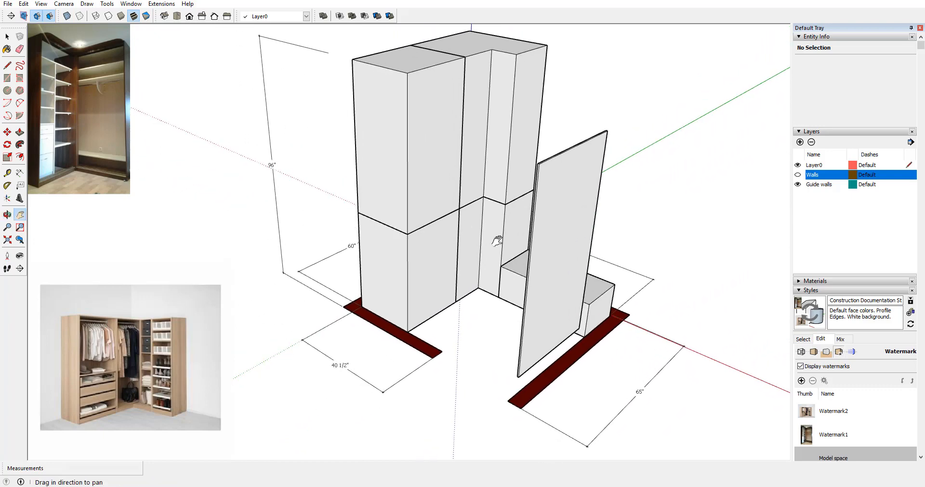
middle_drag(496, 241, 424, 250)
middle_drag(414, 219, 450, 255)
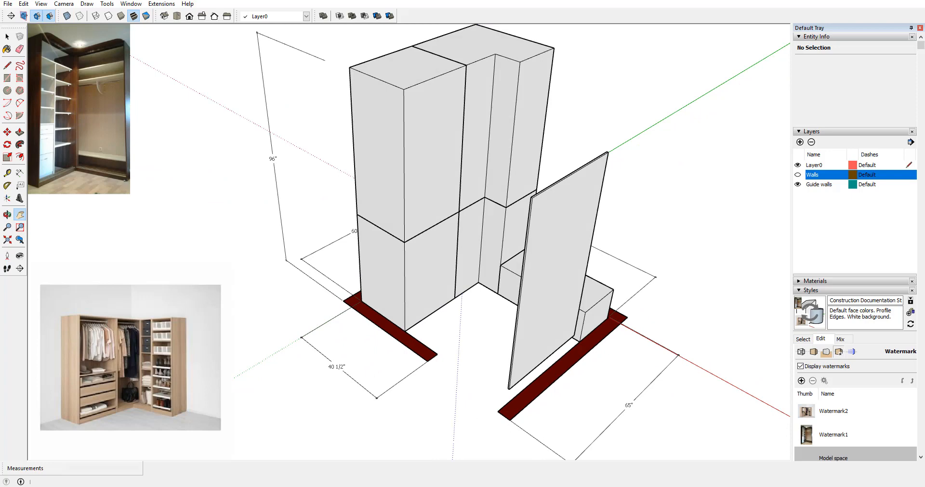
middle_drag(358, 312, 453, 398)
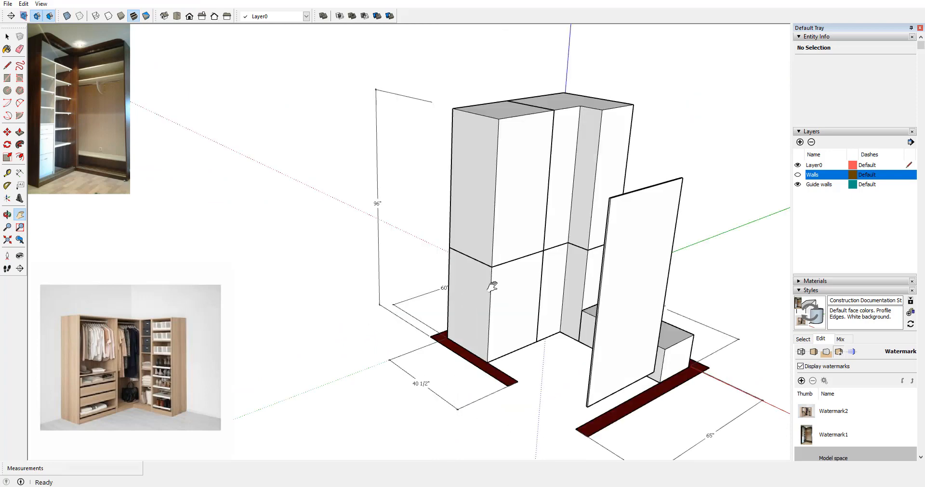
middle_drag(491, 286, 445, 271)
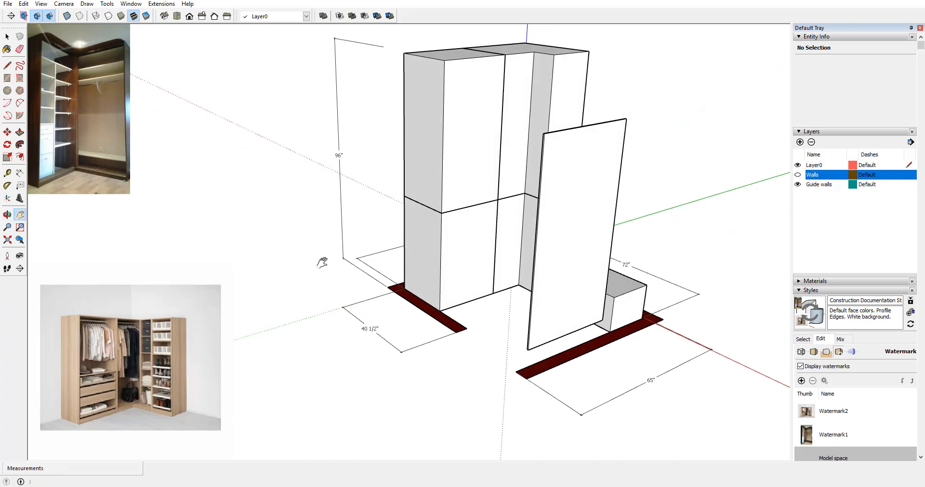
Step: Copy the lower front cabinet block 115 1/2" along the green axis into the open space away from the furniture
click(7, 36)
scroll(485, 256, down, 3)
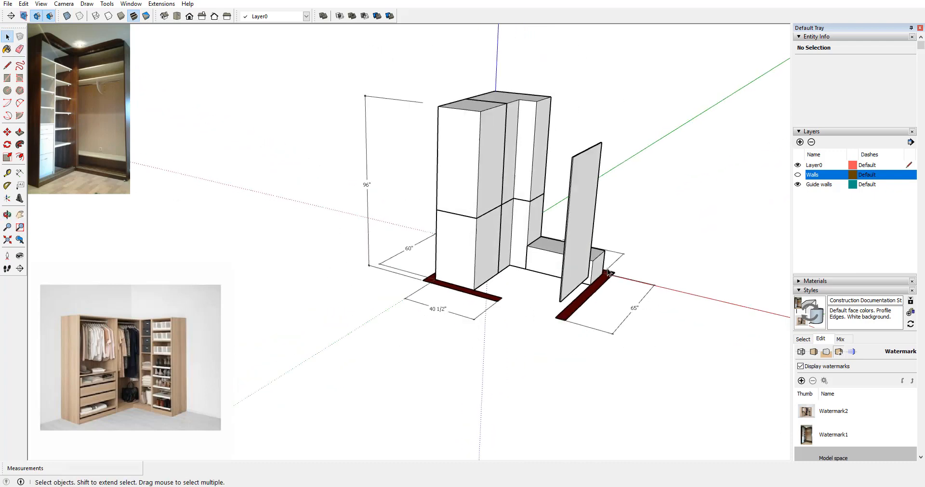
click(485, 257)
middle_drag(631, 348, 464, 327)
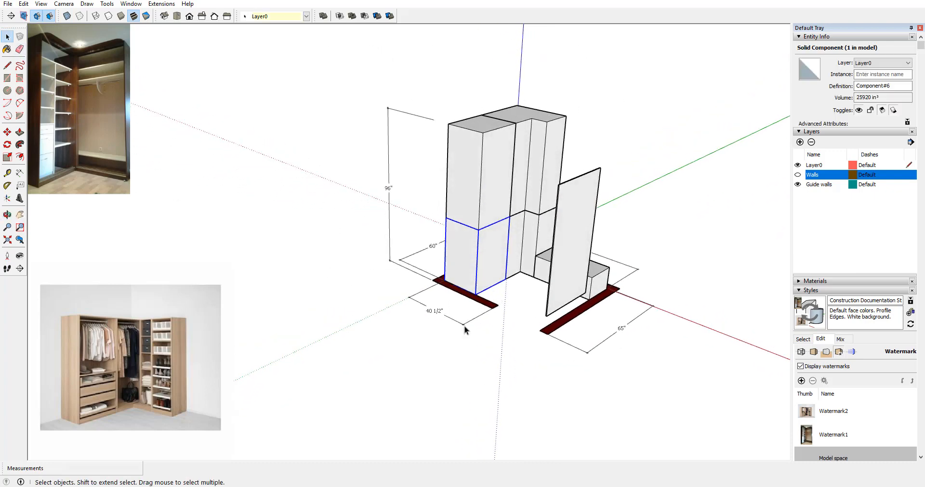
click(8, 131)
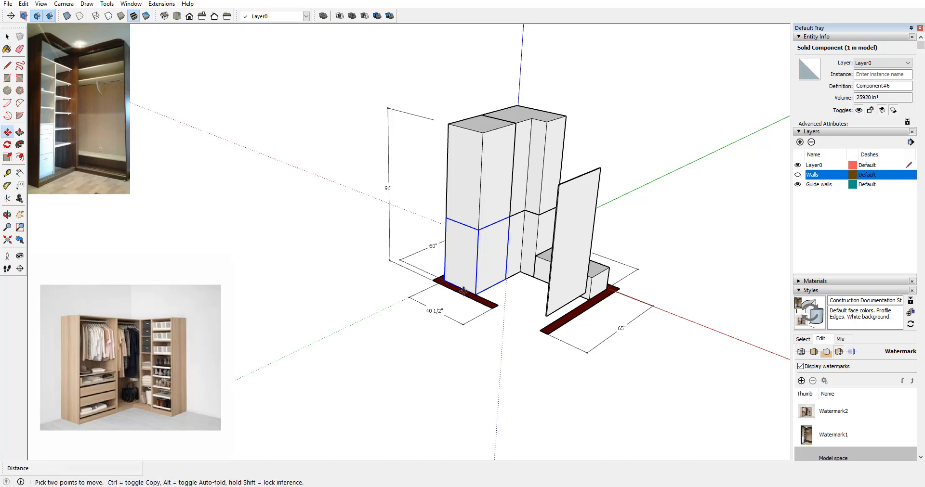
click(502, 279)
key(ctrl)
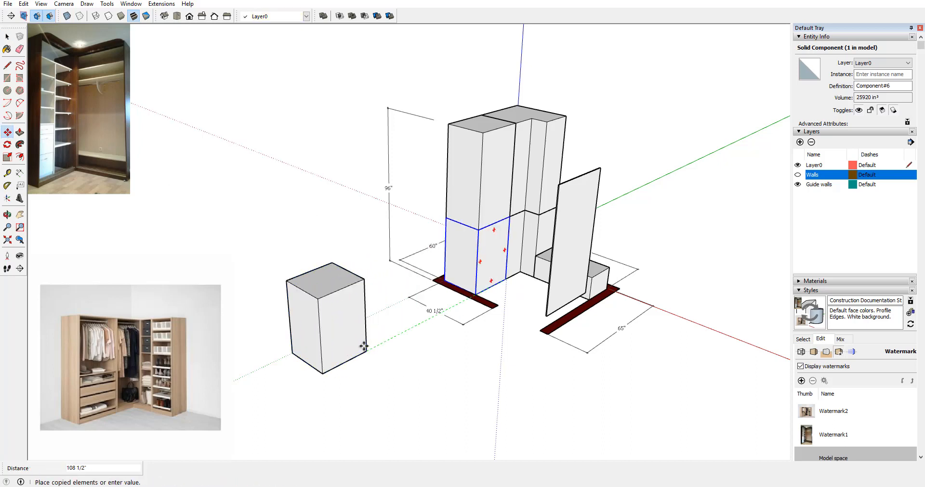
click(370, 352)
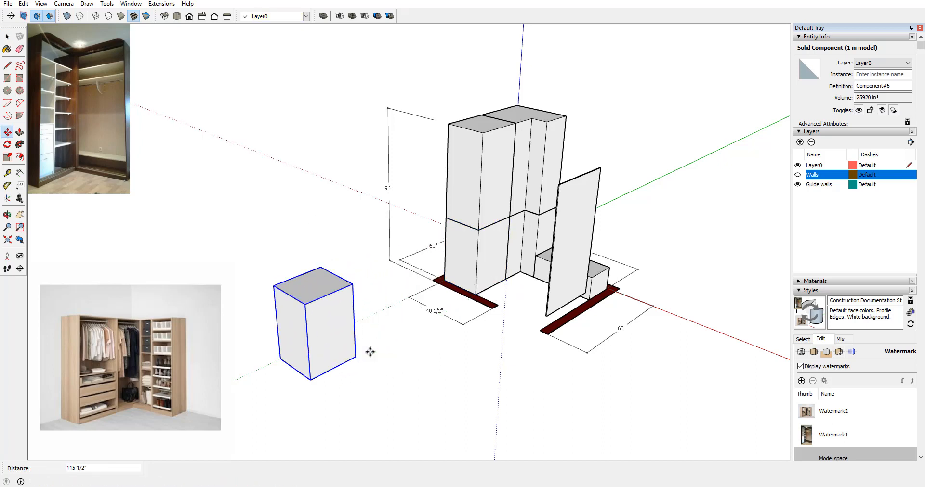
Step: Open the copied cabinet component for editing and group all of its box geometry
scroll(578, 272, down, 4)
middle_drag(448, 371, 377, 388)
scroll(409, 354, up, 3)
middle_drag(390, 349, 425, 356)
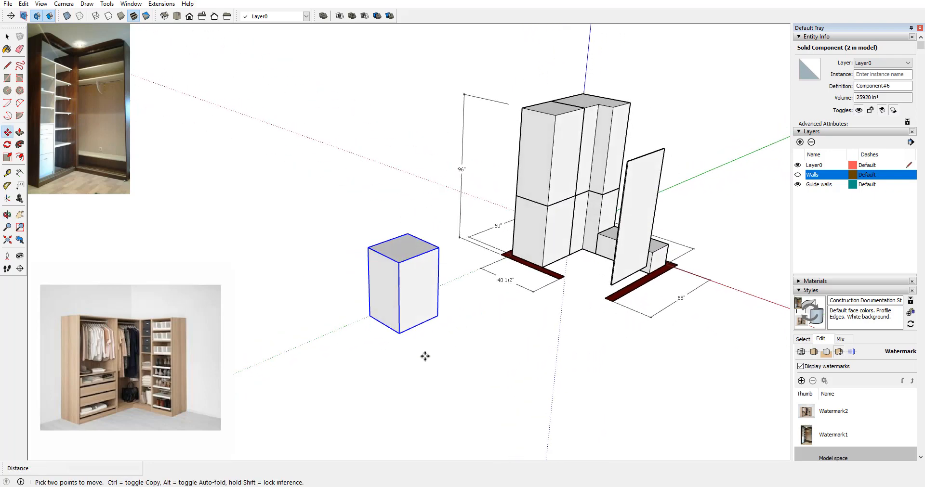
scroll(425, 357, up, 2)
middle_drag(459, 273, 458, 307)
scroll(445, 303, up, 2)
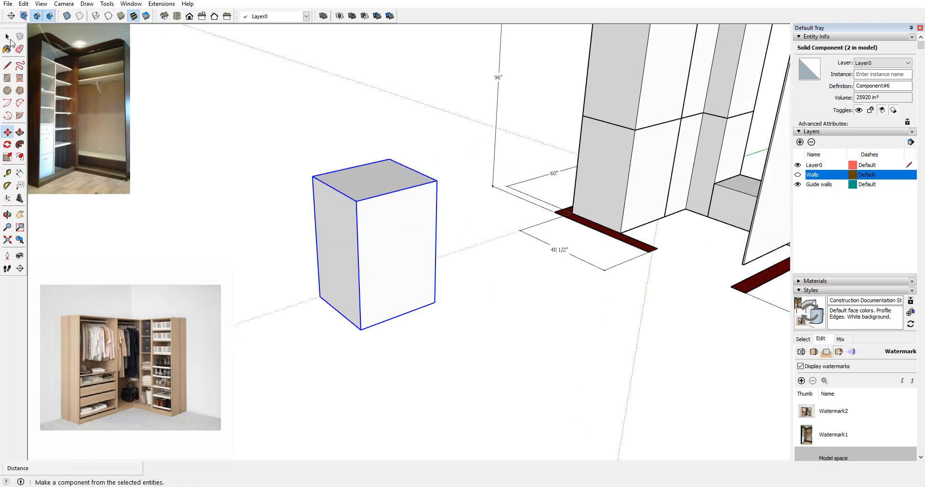
key(space)
double_click(388, 257)
triple_click(379, 220)
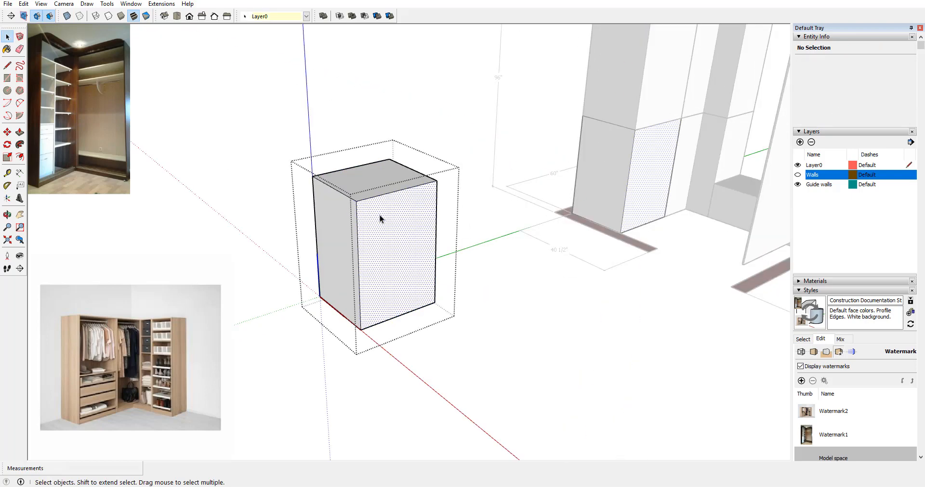
right_click(380, 217)
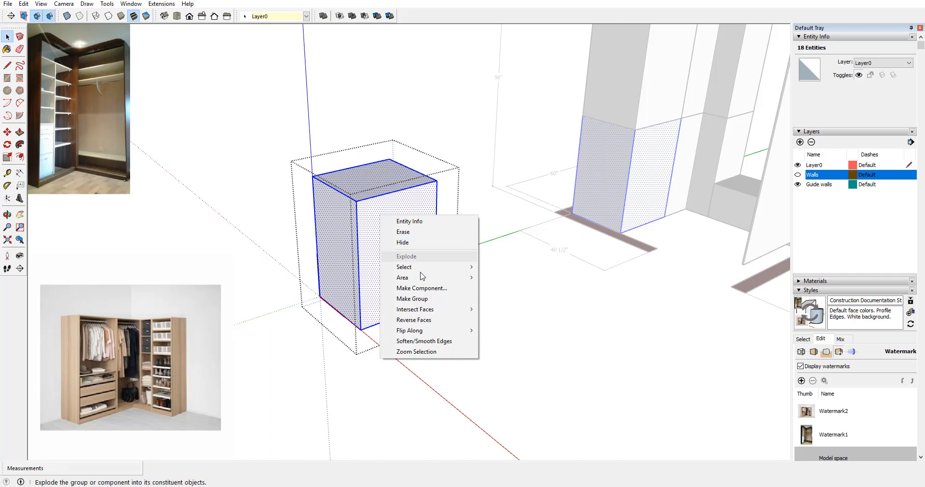
click(424, 299)
Step: Draw a 24" by 40" rectangle over the cabinet's outer side face and Push/Pull it inward into an 11/16" thick panel
key(r)
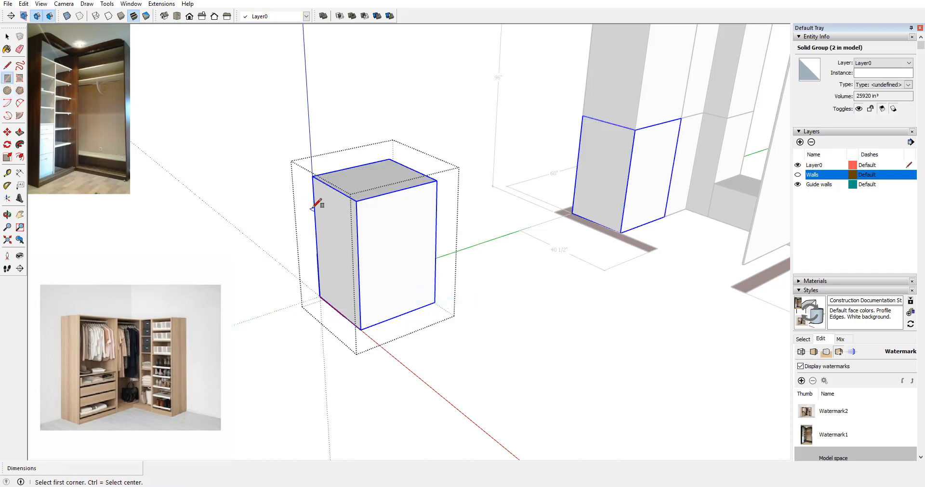
click(312, 176)
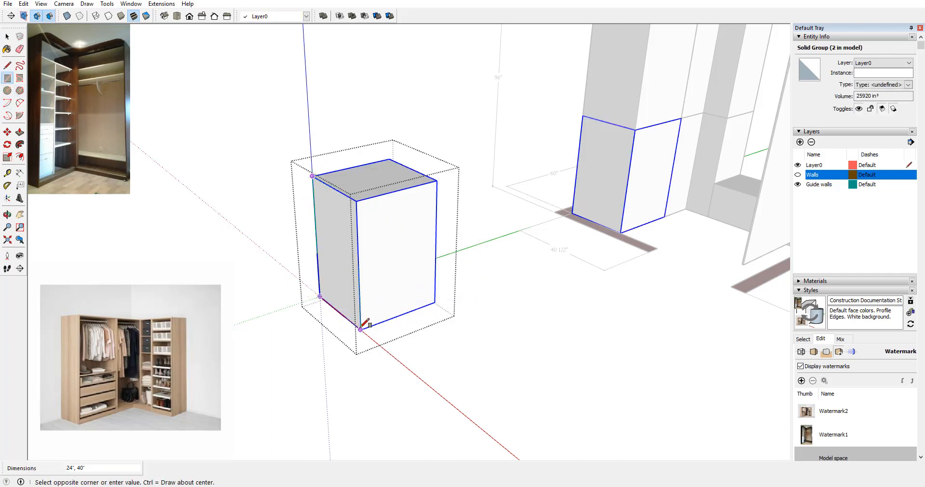
click(360, 330)
click(19, 132)
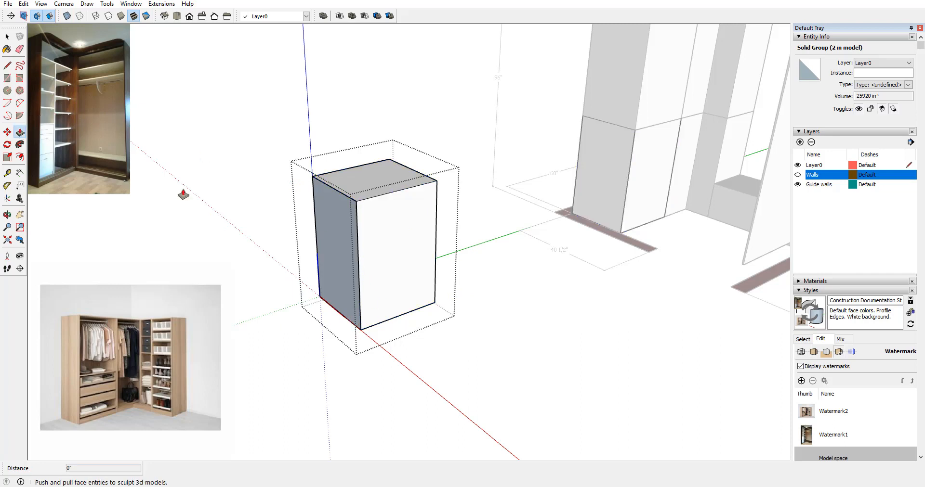
click(346, 232)
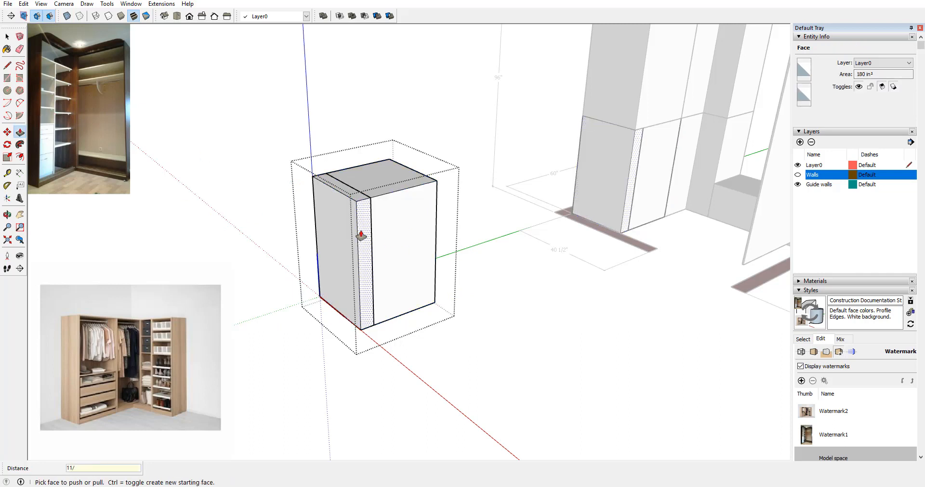
click(360, 236)
Step: Turn the cabinet's new side panel into a component
key(space)
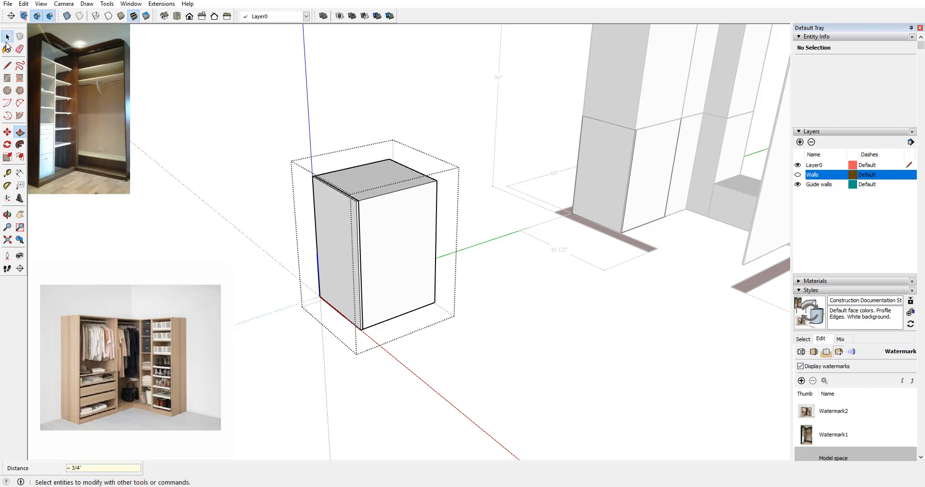
triple_click(331, 232)
right_click(333, 230)
click(393, 299)
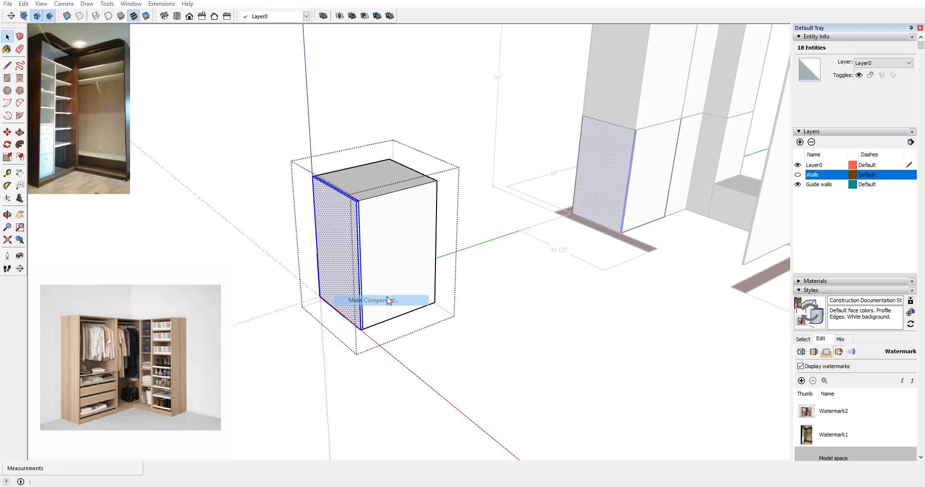
click(593, 313)
Step: Copy the side panel from its top corner to the matching top corner on the cabinet's opposite side
middle_drag(544, 293, 264, 215)
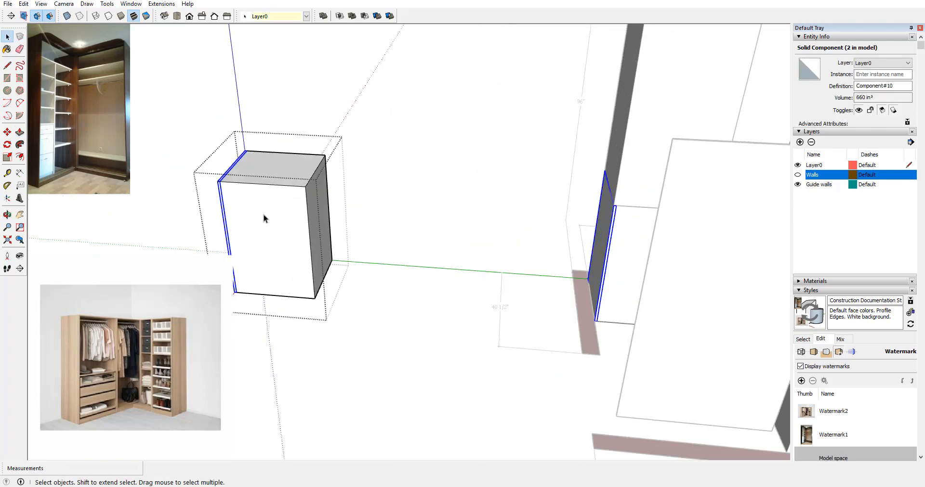
click(7, 131)
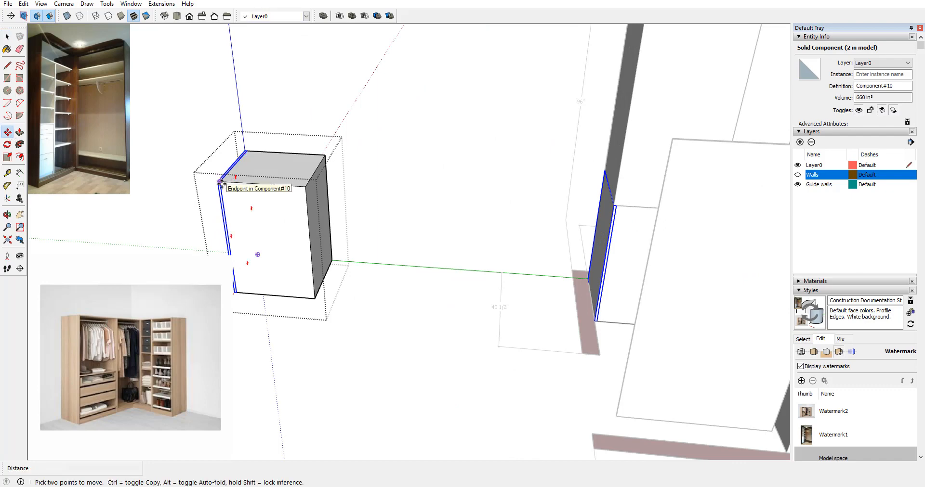
click(219, 182)
key(ctrl)
click(308, 187)
middle_drag(346, 192, 585, 229)
scroll(585, 229, down, 1)
scroll(353, 255, up, 2)
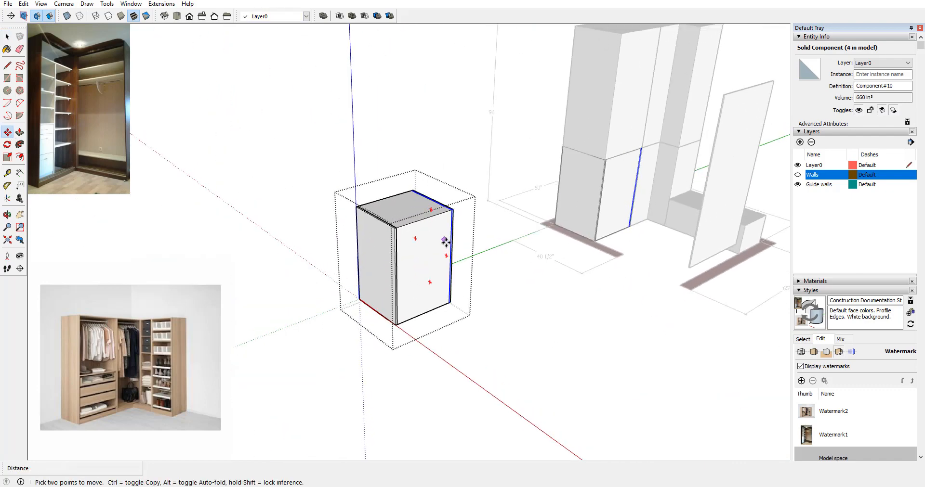
scroll(446, 245, up, 3)
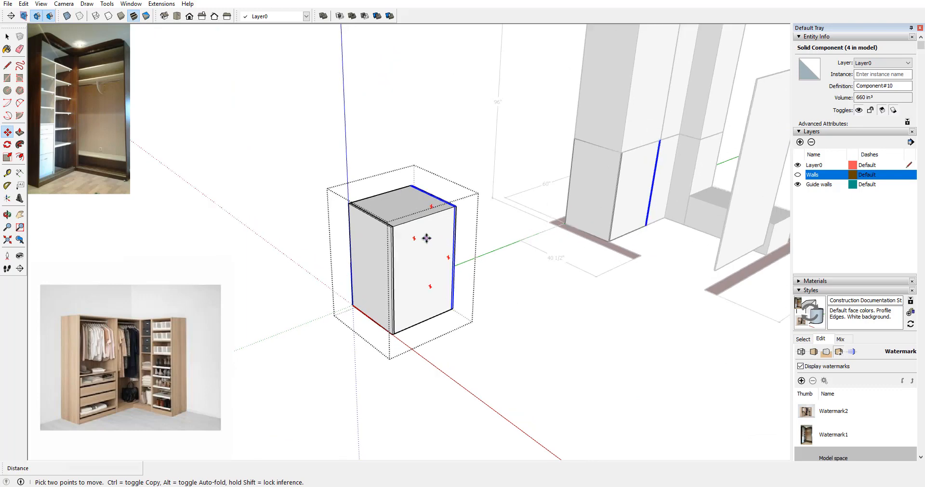
middle_drag(458, 238, 486, 305)
scroll(521, 297, down, 2)
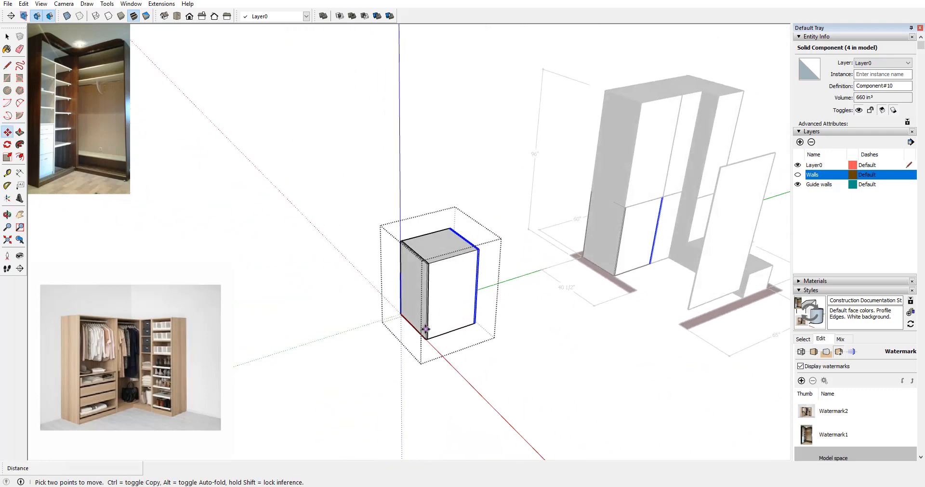
Step: Delete the solid block group, leaving only the two side panels inside the cabinet component
scroll(427, 330, up, 4)
key(space)
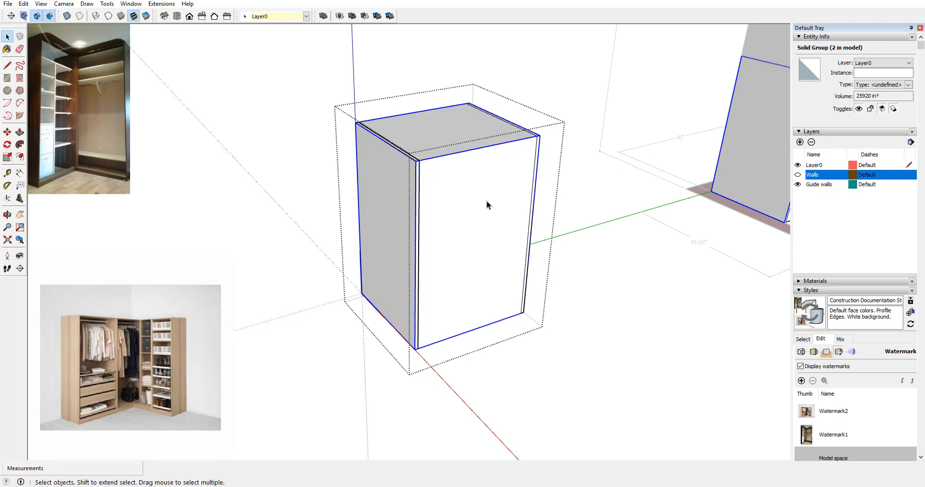
key(Delete)
Step: Draw a 25 5/8" by 24" rectangle between the side panels' lower edges and Push/Pull it upward into a panel about 3/4" thick
middle_drag(413, 250, 419, 164)
click(7, 77)
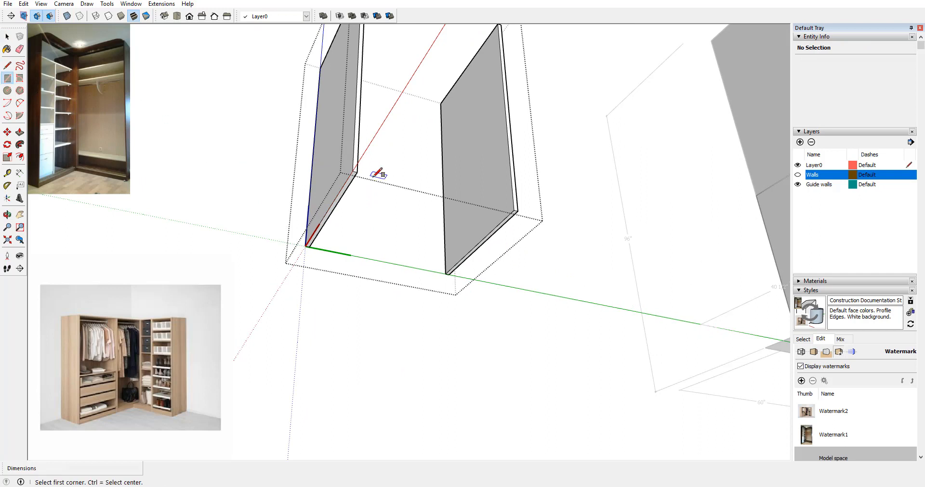
click(355, 173)
click(447, 274)
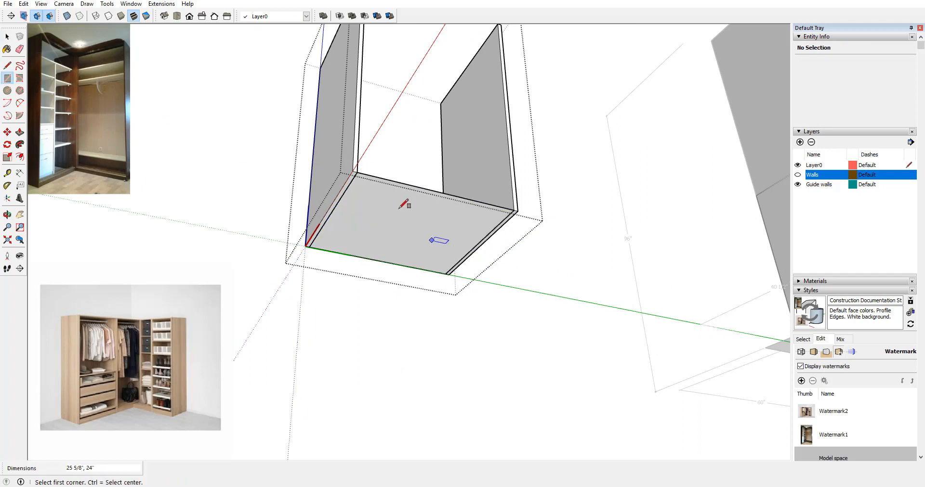
middle_drag(404, 204, 390, 246)
click(20, 132)
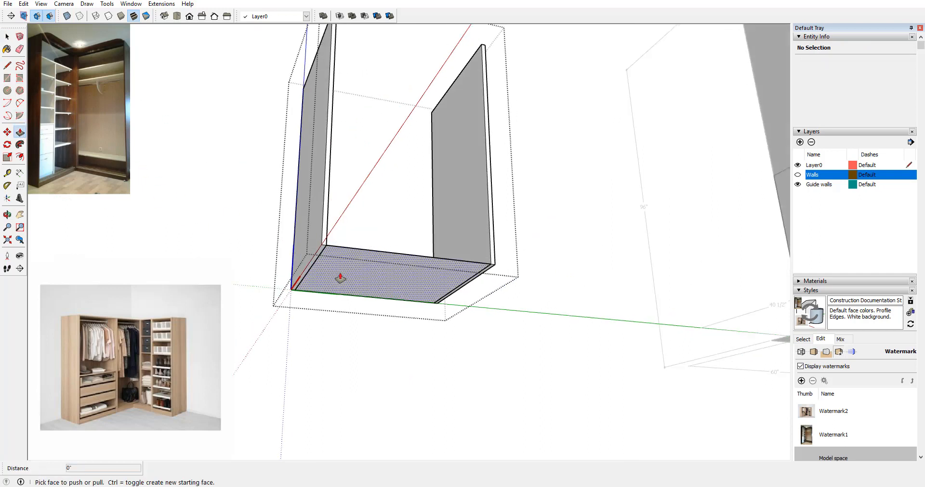
drag(340, 278, 341, 258)
key(space)
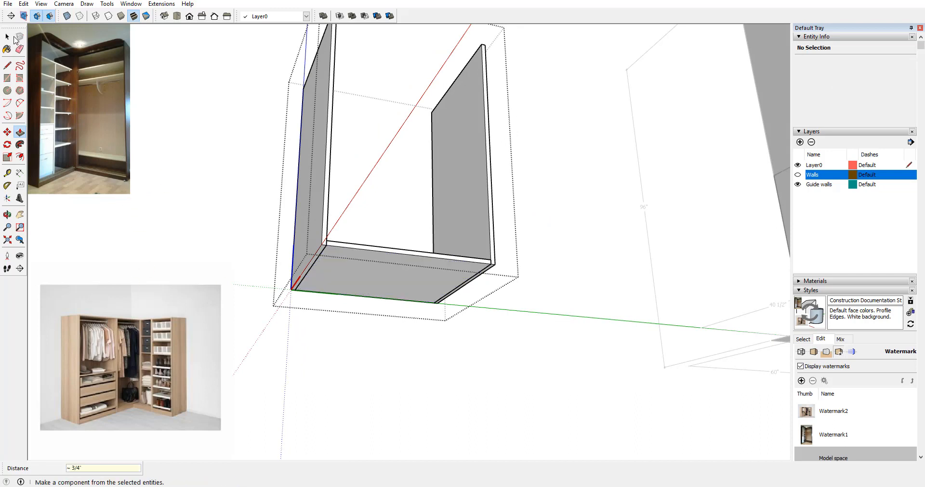
Step: Turn the cabinet's new bottom panel into a component
triple_click(363, 272)
right_click(363, 273)
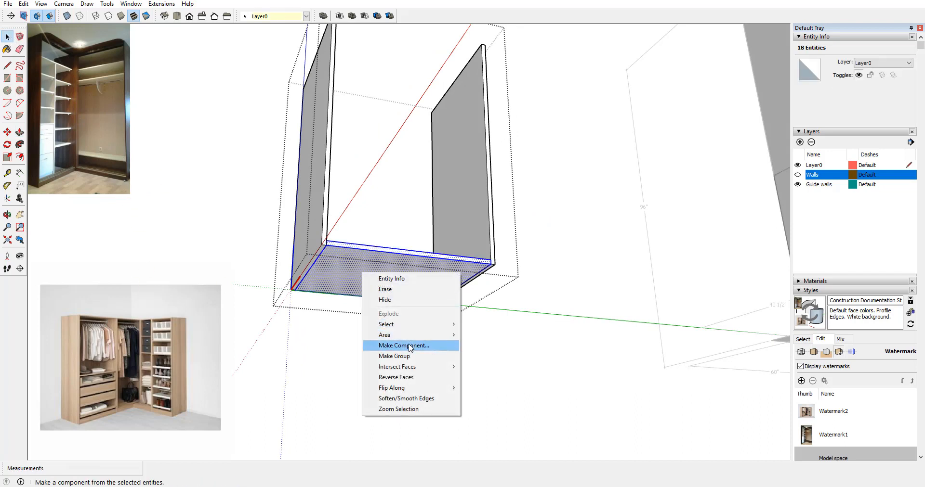
click(410, 346)
click(589, 309)
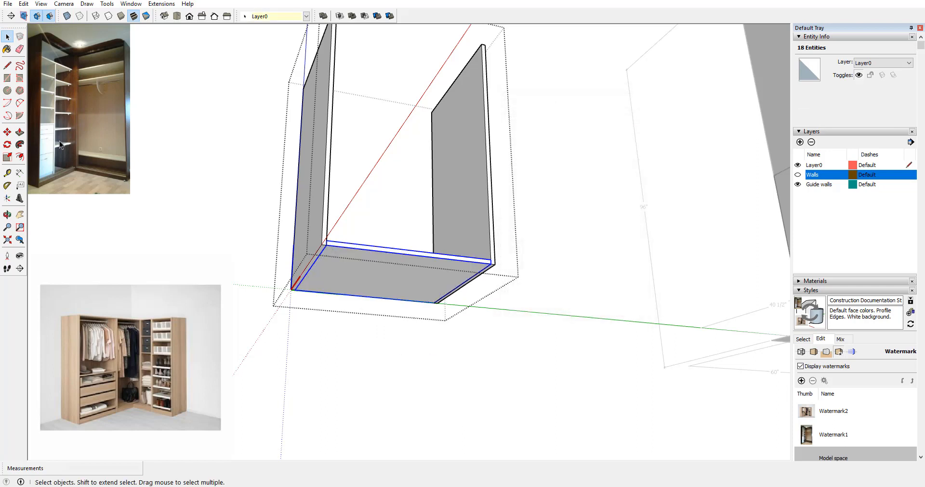
Step: Move the bottom panel 2" straight up between the side panels
middle_drag(219, 213, 270, 240)
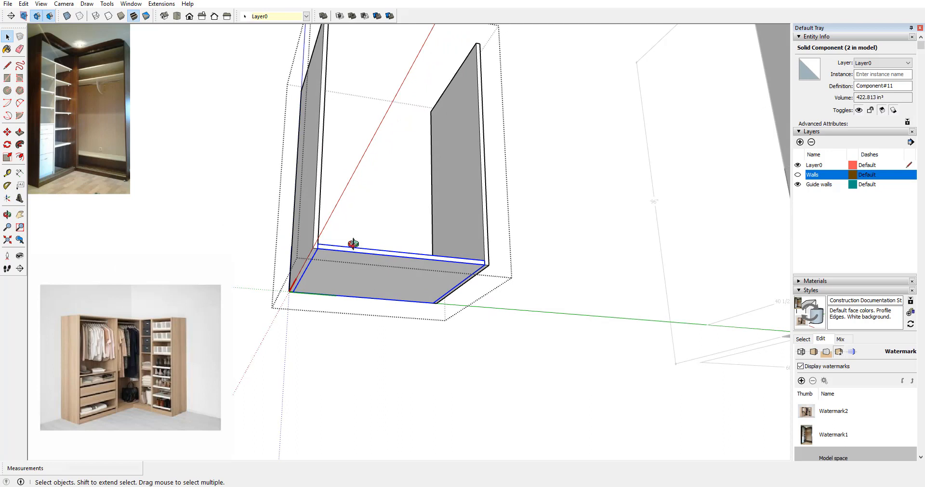
middle_drag(353, 244, 345, 241)
key(m)
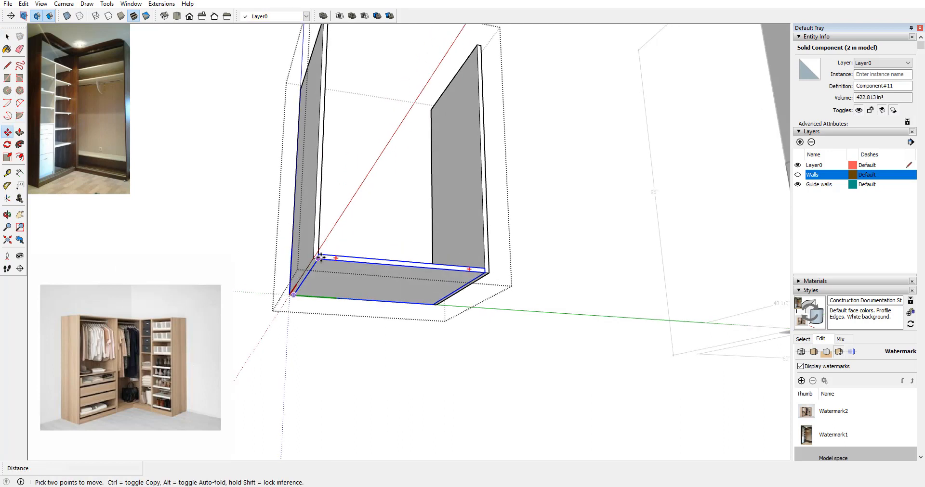
click(319, 258)
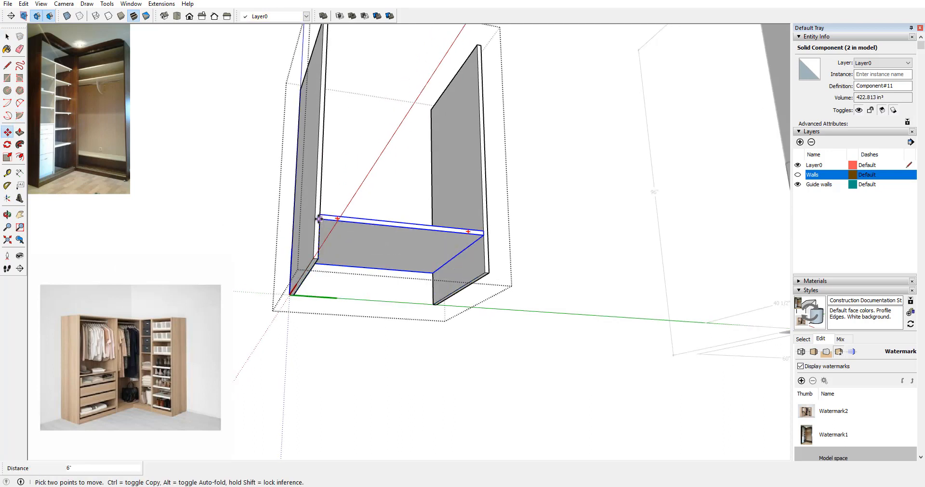
text(2)
key(Return)
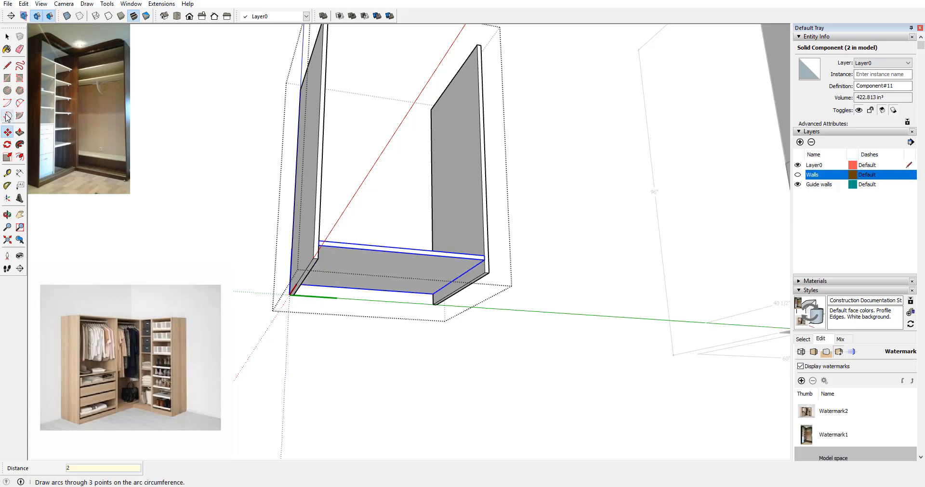
Step: Raise the bottom panel by another 2" from its front corner
click(7, 172)
middle_drag(238, 228, 428, 265)
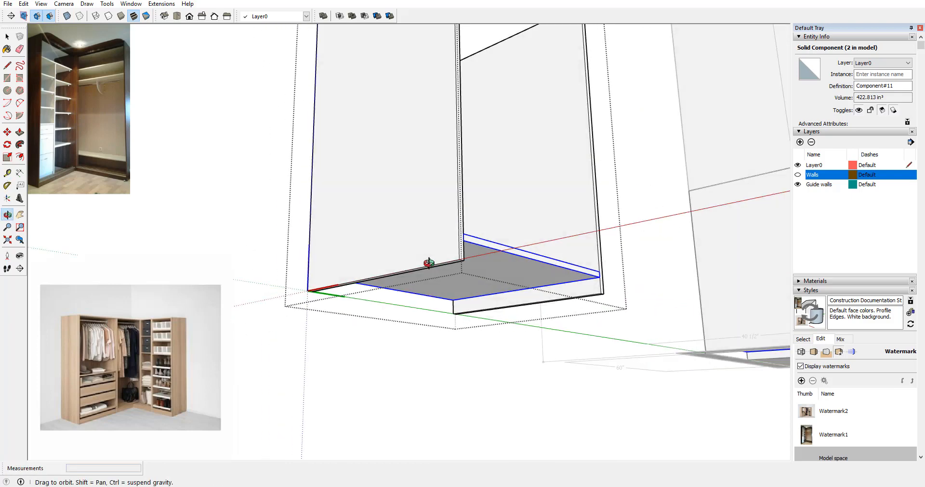
middle_drag(501, 267, 454, 293)
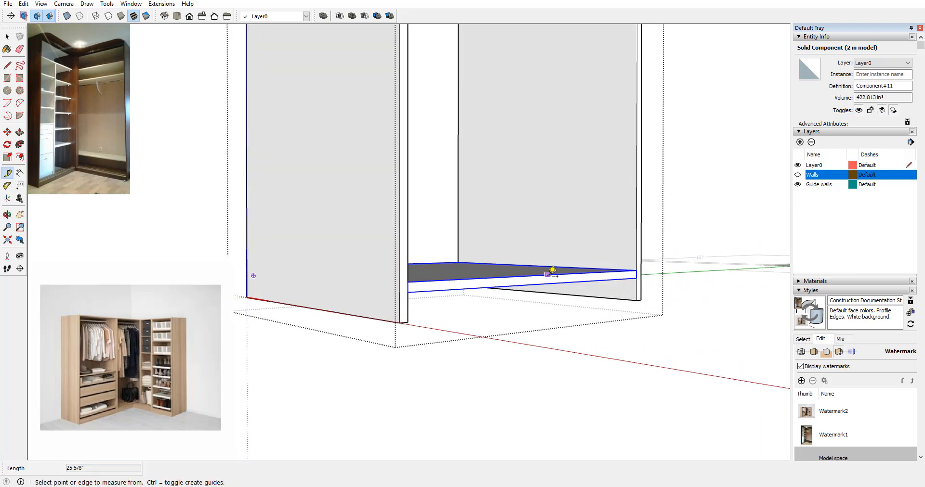
middle_drag(561, 260, 427, 266)
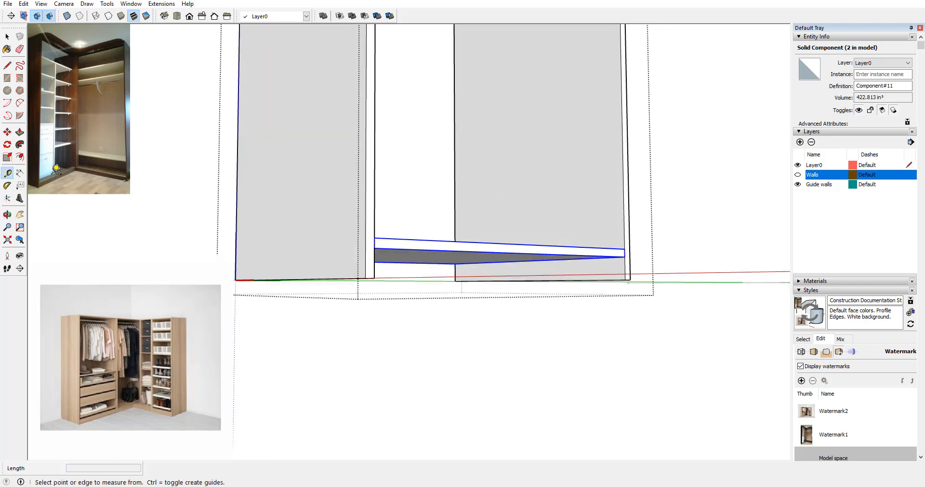
click(7, 131)
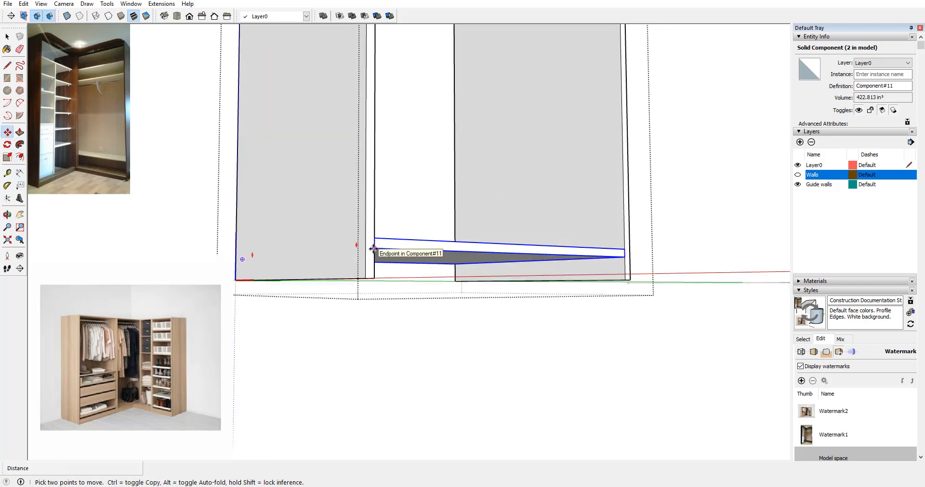
click(375, 250)
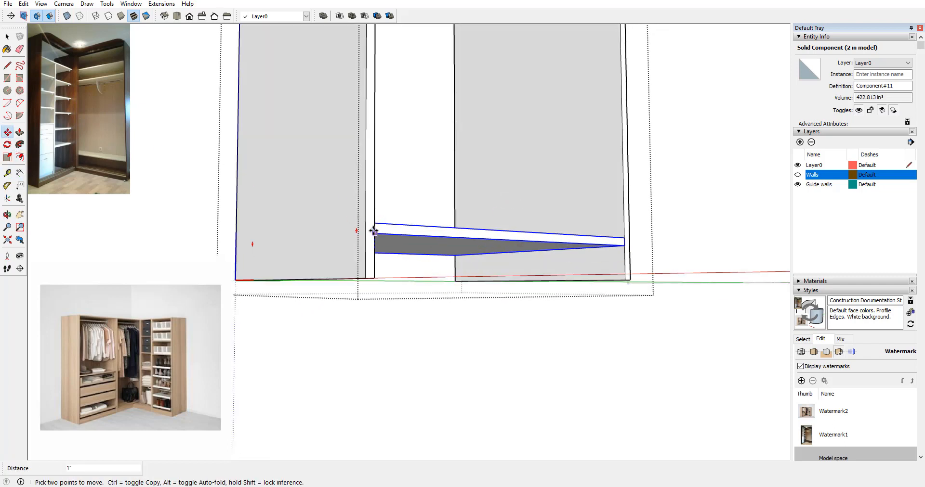
text(2)
key(Return)
middle_drag(405, 246, 374, 274)
Step: Open the side panel component for editing and place a horizontal guide 4" above its bottom edge
key(space)
click(371, 271)
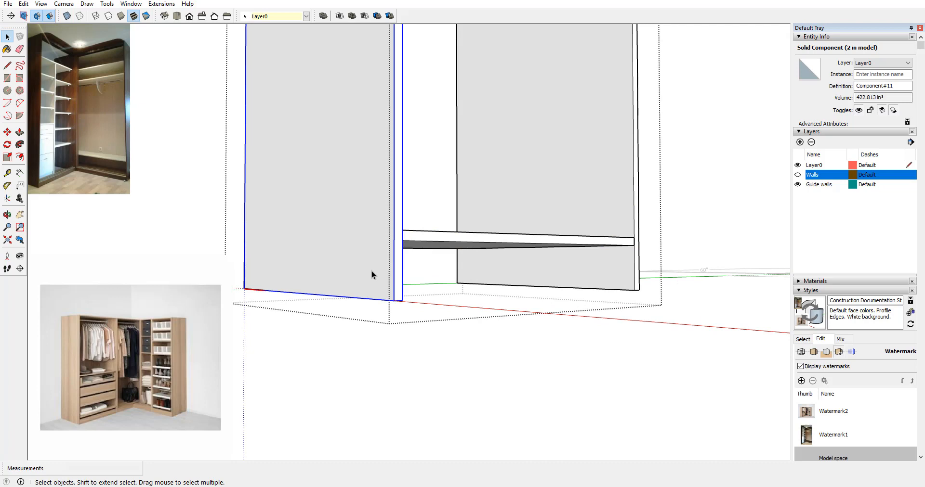
click(235, 213)
click(7, 174)
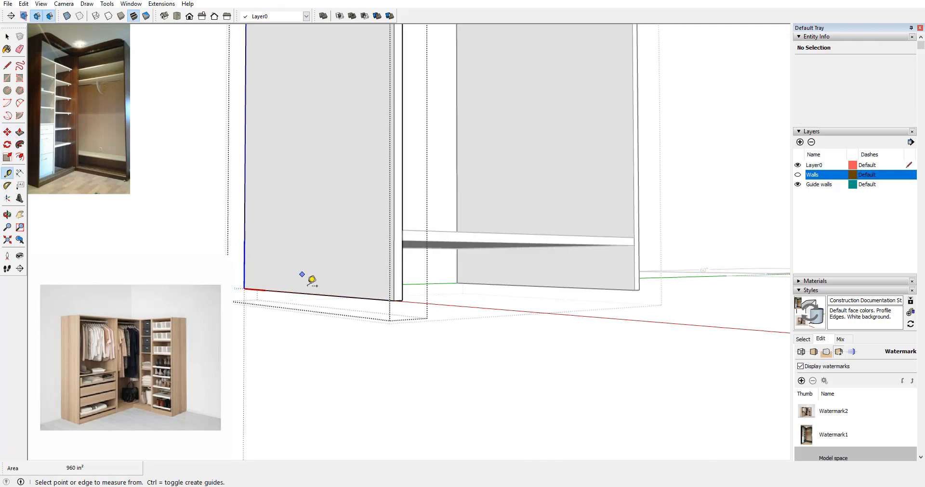
click(363, 299)
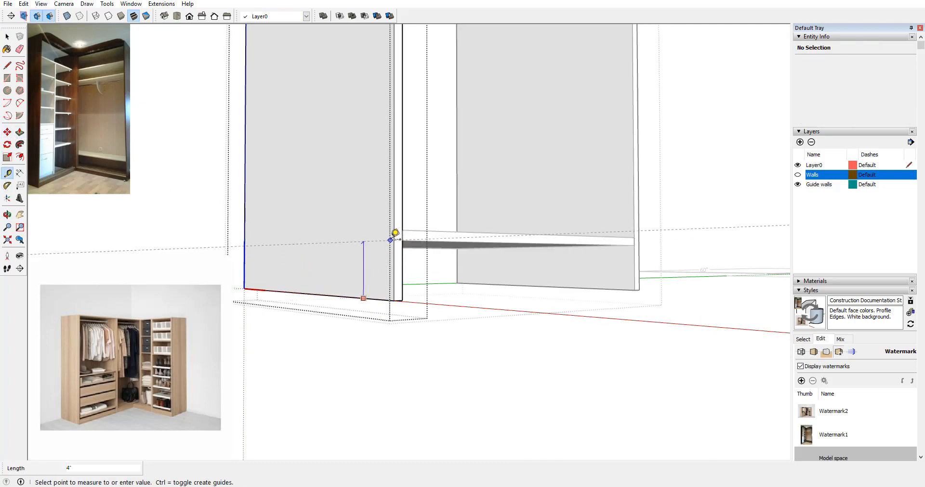
click(391, 232)
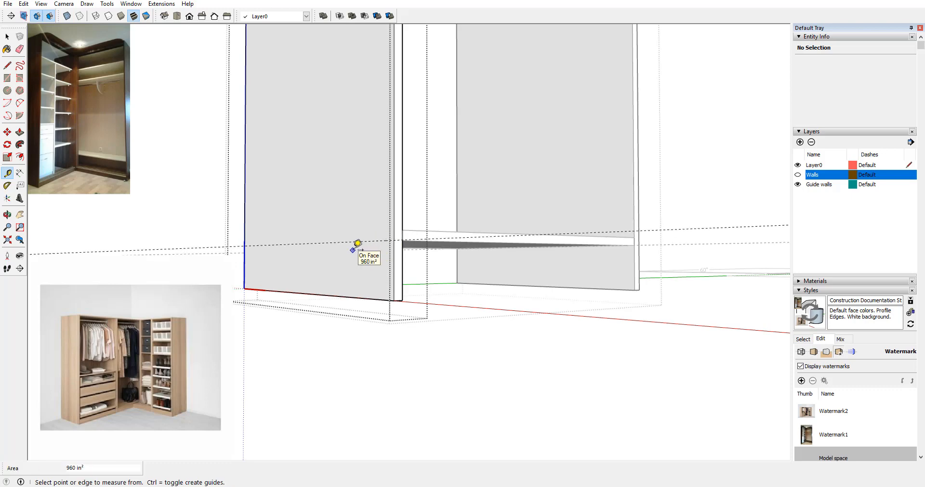
Step: Place a vertical guide 2" in from the side panel's front edge
middle_drag(353, 250, 554, 272)
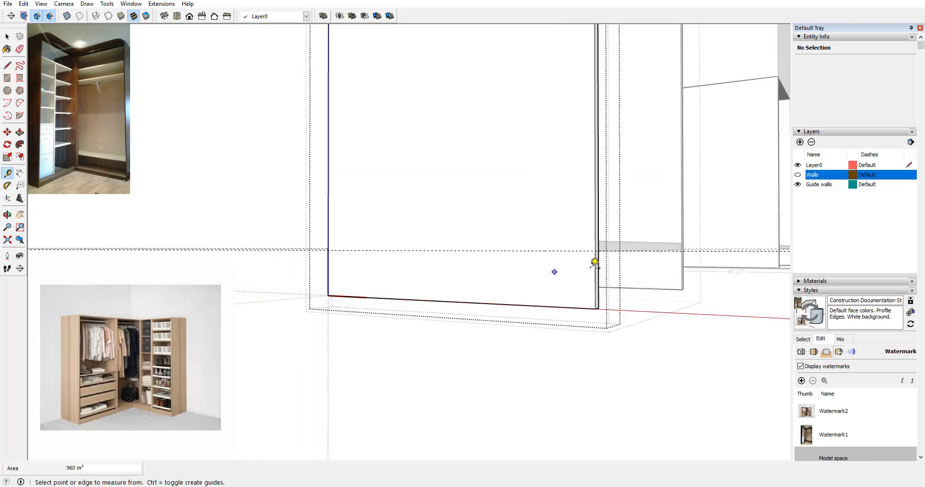
click(594, 267)
click(554, 250)
text(2)
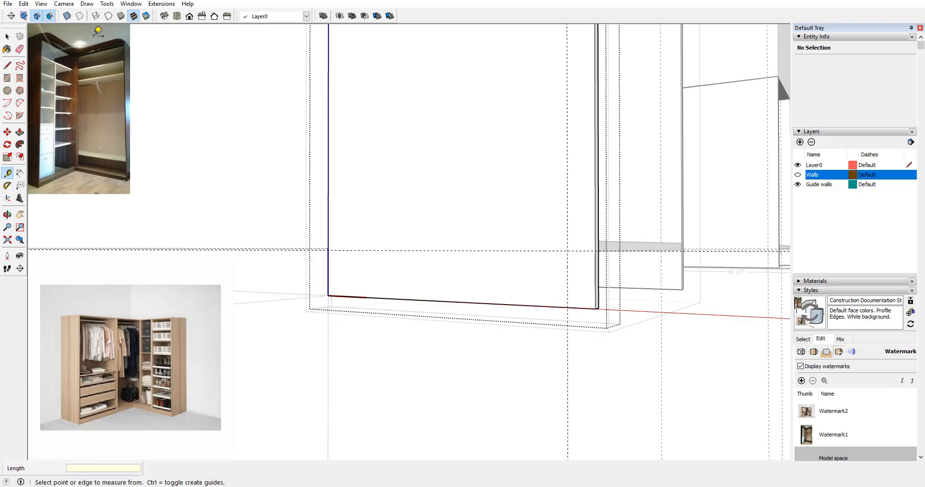
Step: Draw a 4" by 2" rectangle at the side panel's lower front corner and Push/Pull it through to cut the toe-kick notch
key(space)
double_click(516, 209)
mouse_move(502, 230)
middle_down()
mouse_move(447, 242)
mouse_move(306, 219)
mouse_move(358, 203)
mouse_move(316, 196)
middle_up()
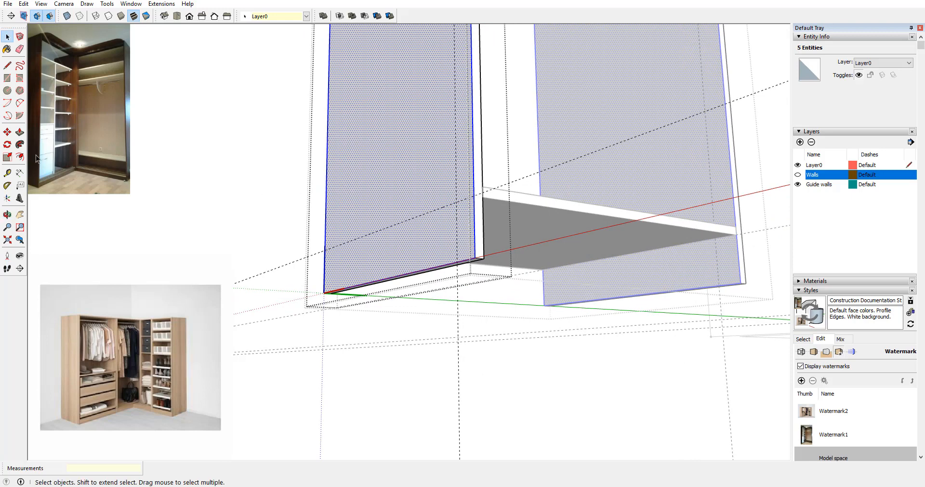
click(7, 78)
click(473, 226)
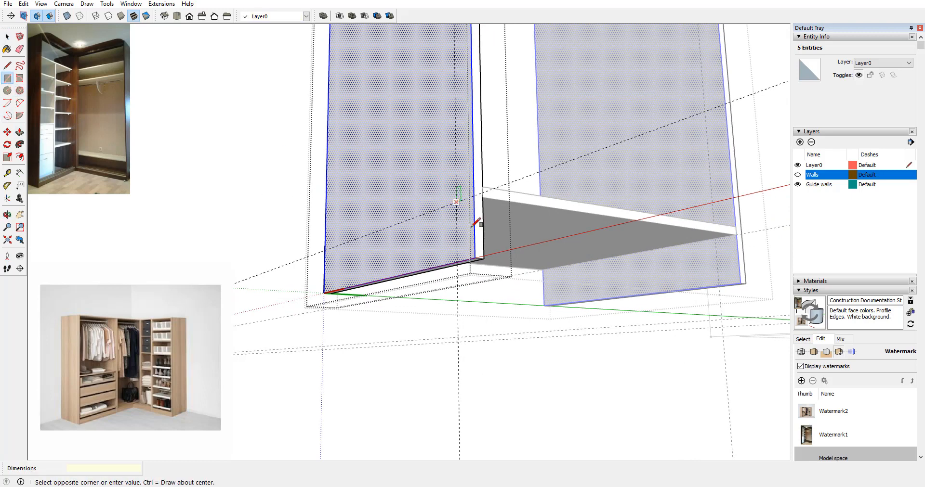
click(475, 258)
click(20, 132)
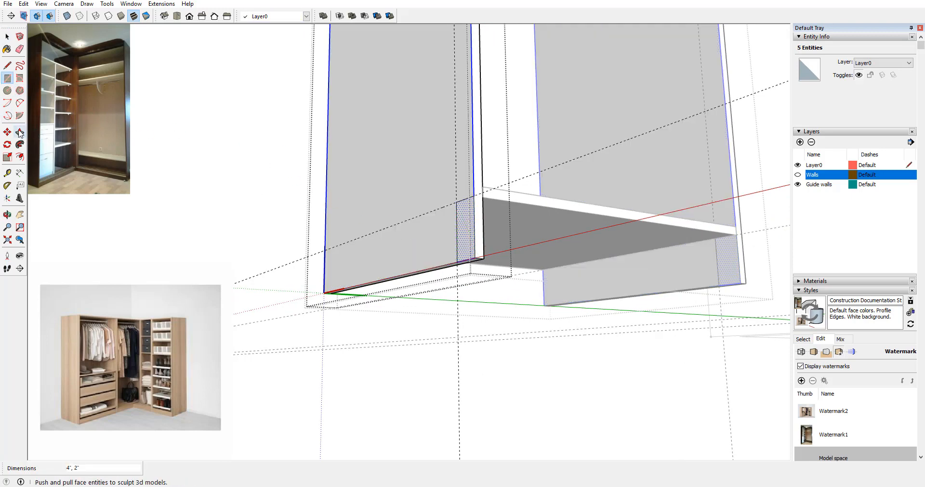
click(484, 231)
click(615, 260)
middle_drag(615, 261, 326, 182)
key(space)
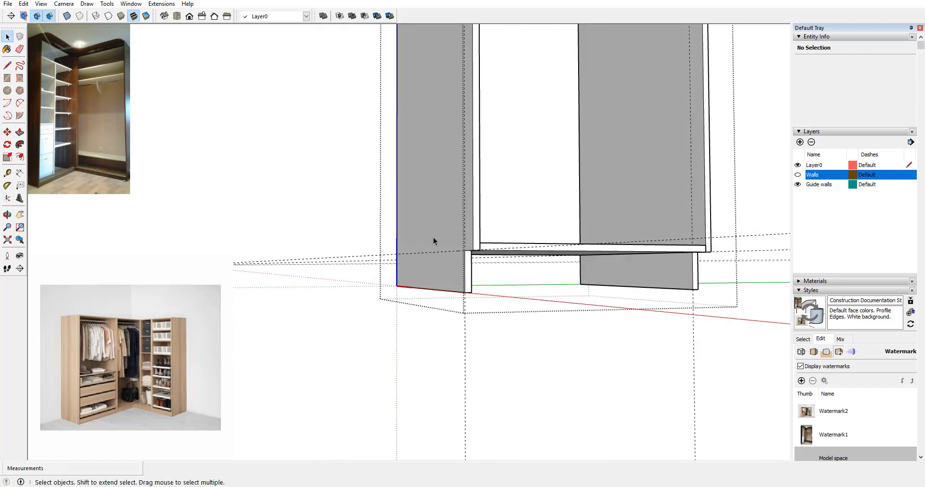
Step: Draw a rectangle between the notched front edges under the bottom panel and Push/Pull it inward into a toe-kick board about 3/4" thick
middle_drag(432, 238, 479, 279)
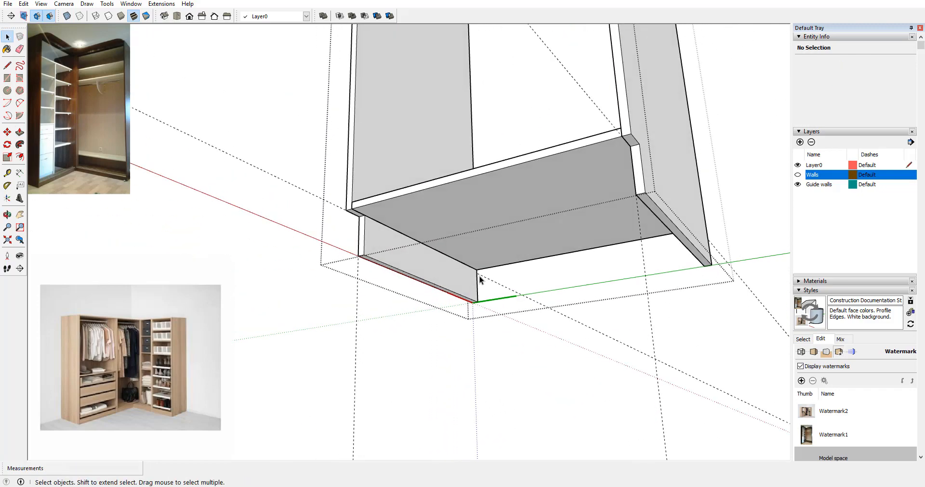
click(7, 78)
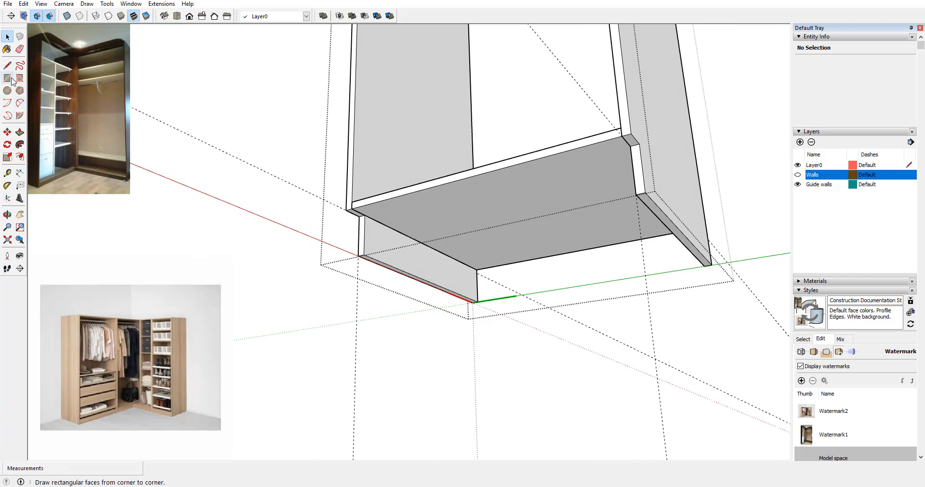
click(365, 215)
click(639, 193)
middle_drag(639, 192, 439, 200)
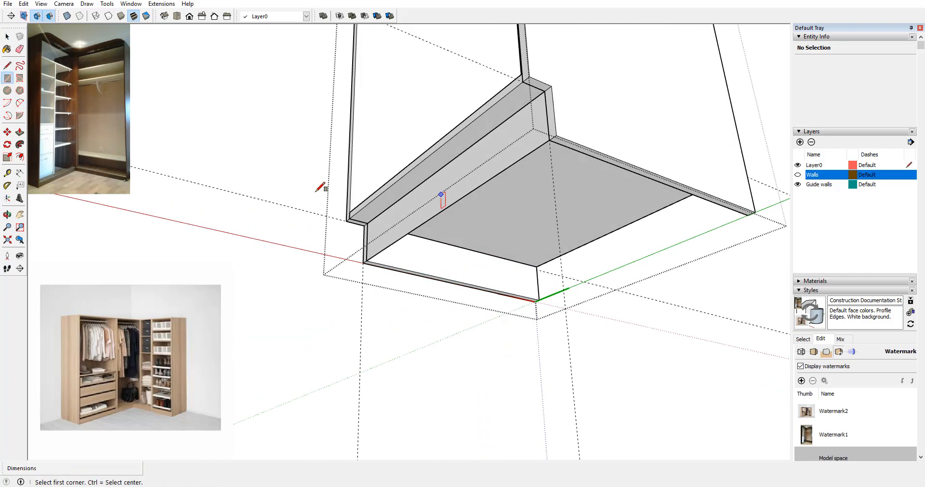
click(19, 132)
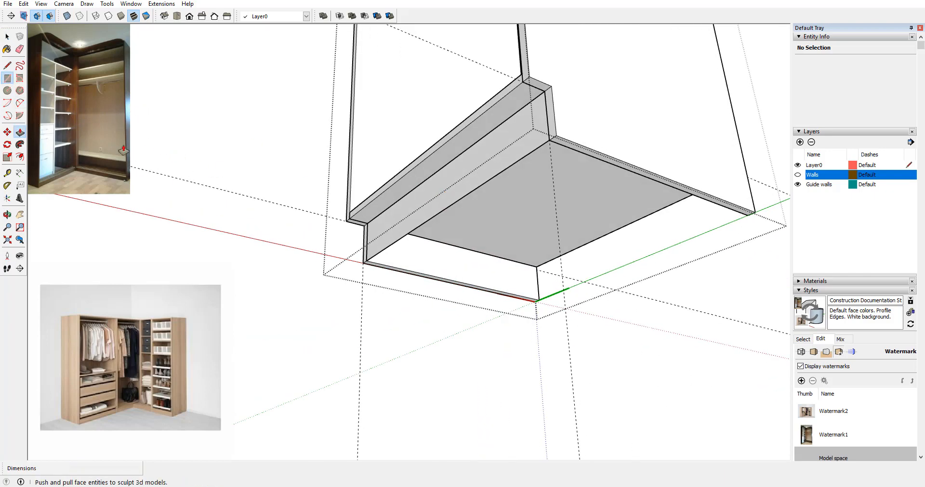
click(471, 203)
click(471, 203)
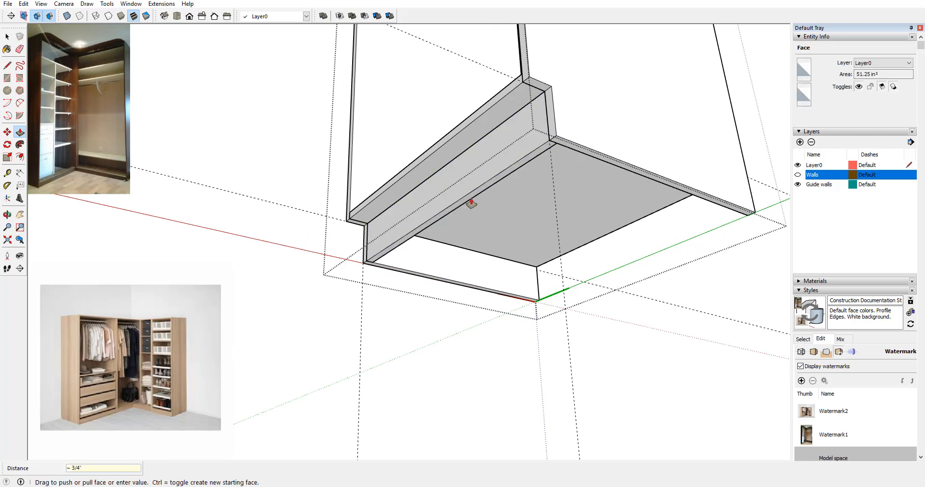
Step: Turn the toe-kick board into a component
key(space)
click(492, 161)
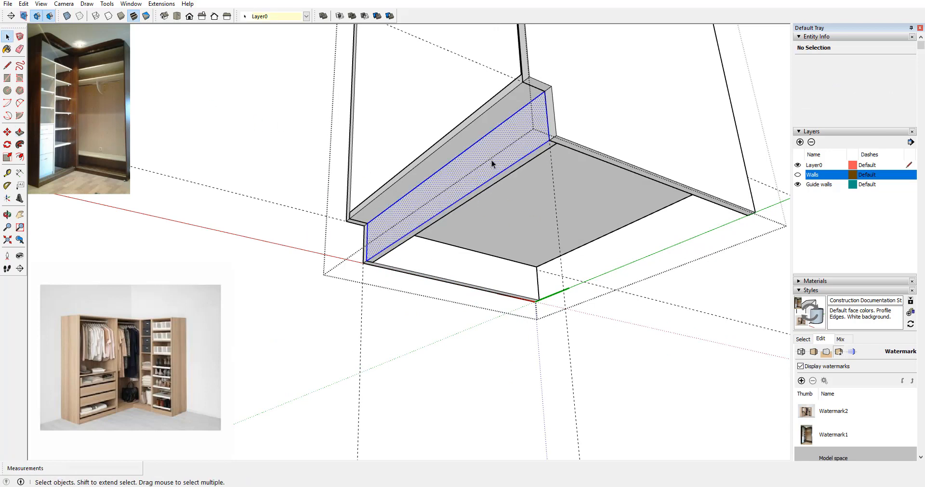
right_click(491, 160)
click(530, 233)
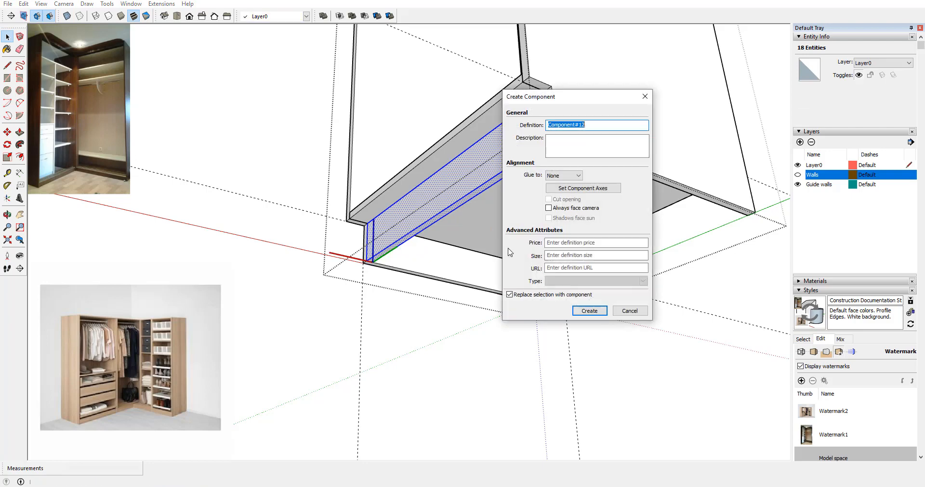
click(587, 310)
Step: Copy the toe-kick board from the front to the cabinet's rear lower edge between the side panels and close the component
click(7, 132)
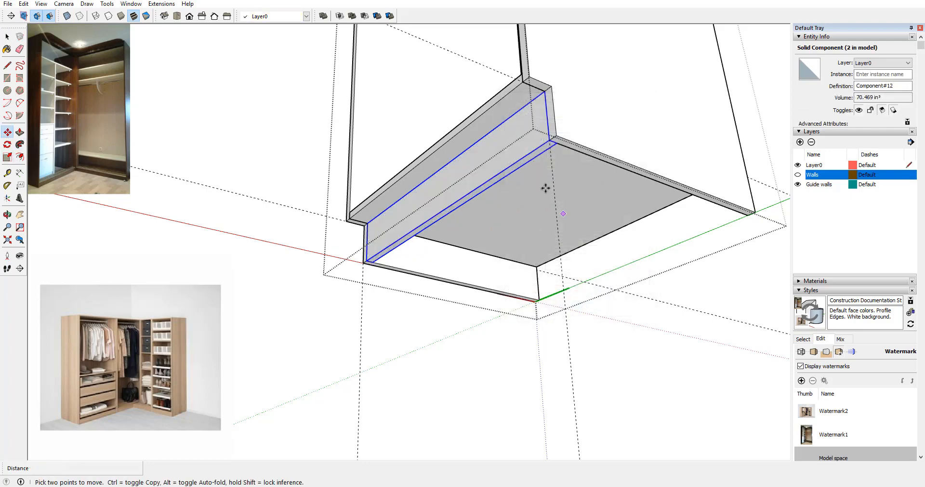
click(556, 144)
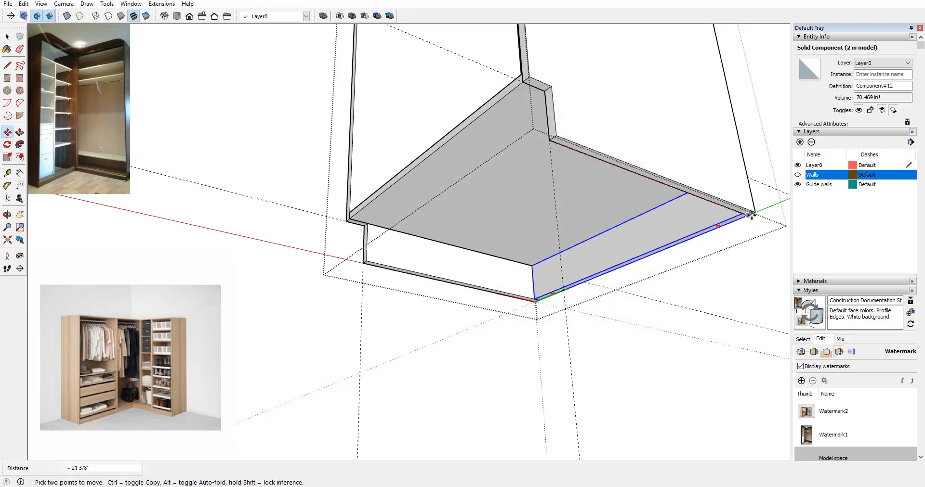
key(ctrl)
click(748, 215)
scroll(434, 136, down, 3)
middle_drag(434, 136, 431, 171)
mouse_move(390, 108)
middle_down()
mouse_move(488, 162)
mouse_move(514, 150)
middle_up()
scroll(514, 149, down, 2)
mouse_move(514, 149)
middle_down()
mouse_move(522, 124)
mouse_move(487, 124)
middle_up()
scroll(455, 150, up, 3)
scroll(533, 180, down, 2)
mouse_move(532, 180)
middle_down()
mouse_move(556, 77)
mouse_move(544, 52)
mouse_move(514, 36)
middle_up()
scroll(556, 77, down, 3)
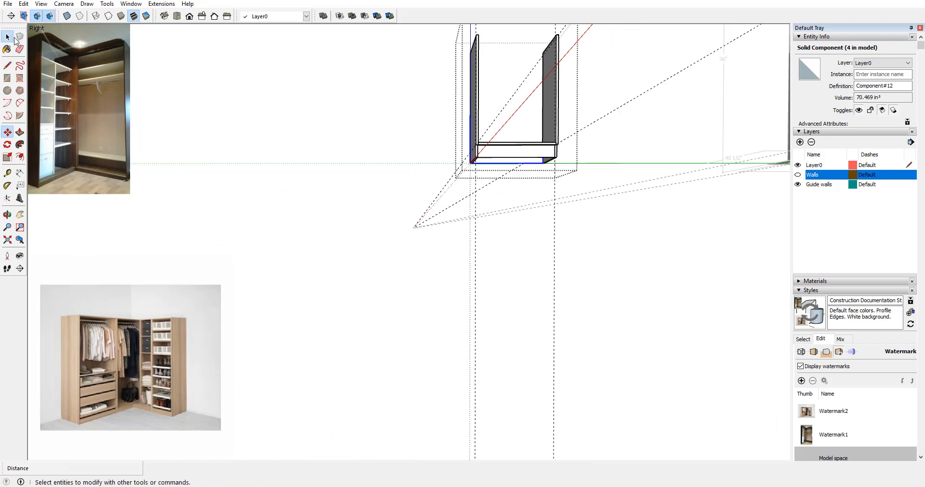
click(7, 36)
click(414, 56)
Step: Copy the bottom panel up to the top front corner of the side panels as the cabinet's top and close the component
scroll(415, 56, up, 1)
middle_drag(414, 56, 473, 56)
scroll(541, 150, up, 2)
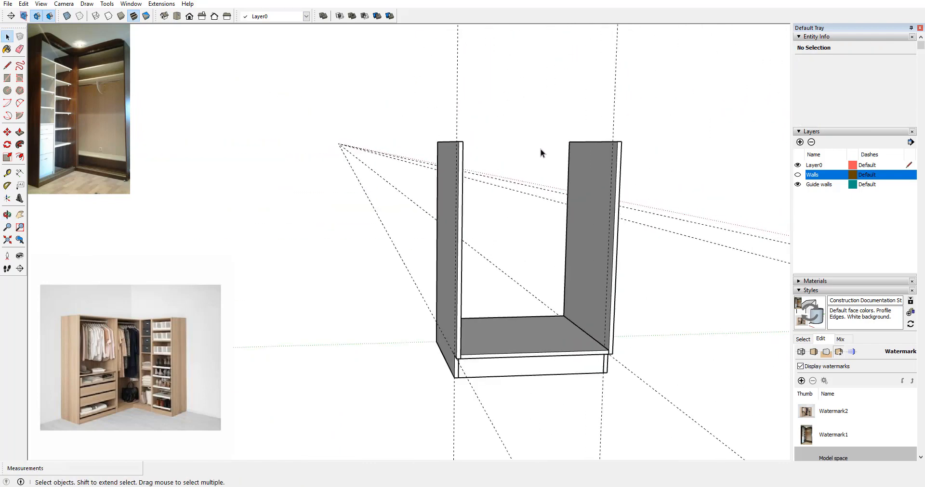
middle_drag(540, 151, 431, 152)
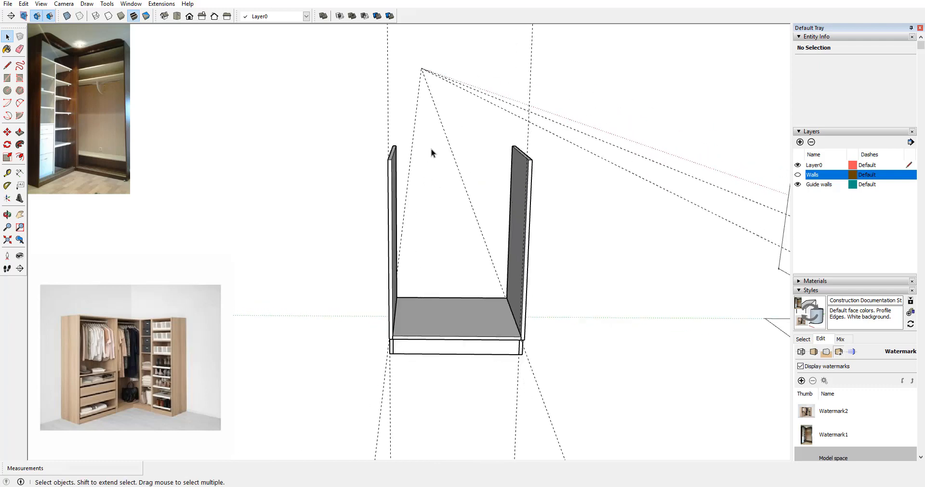
click(469, 327)
double_click(507, 331)
click(474, 326)
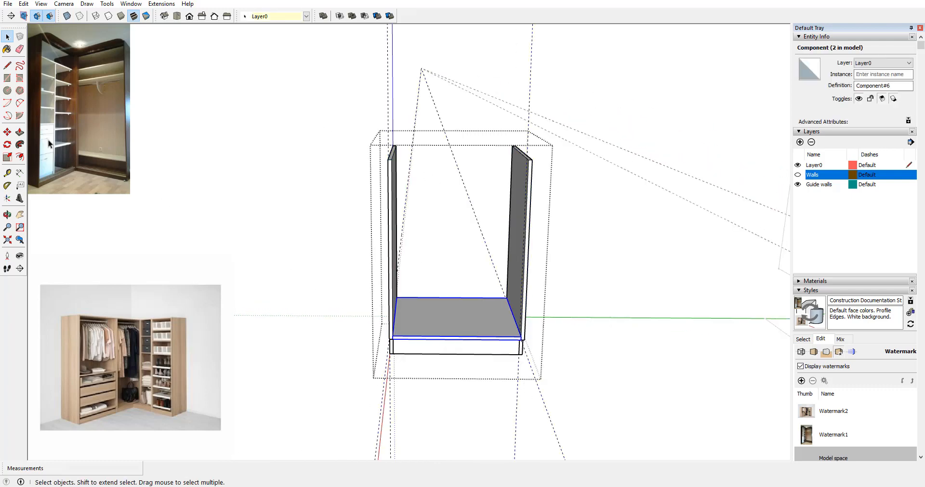
click(7, 131)
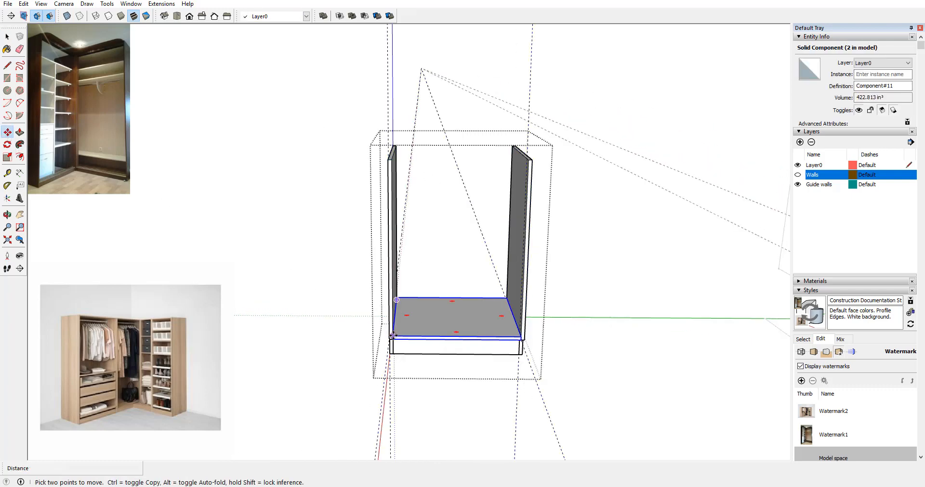
click(393, 336)
key(ctrl)
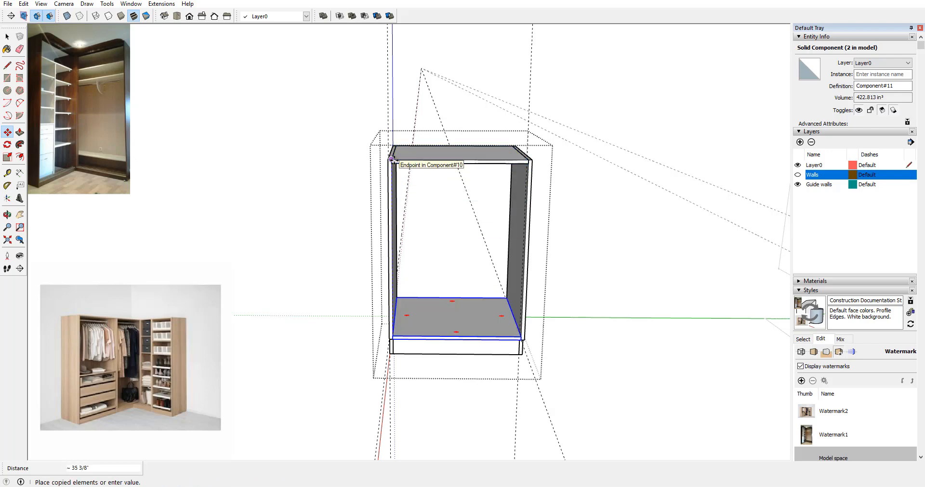
click(391, 159)
middle_drag(349, 186, 186, 58)
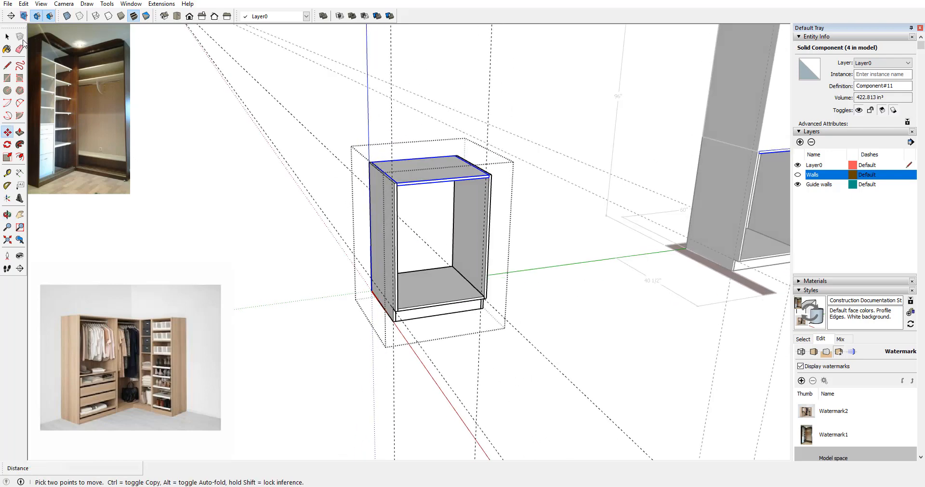
click(8, 37)
click(537, 186)
Step: Delete all guides in the model
middle_drag(537, 186, 451, 177)
scroll(287, 190, down, 2)
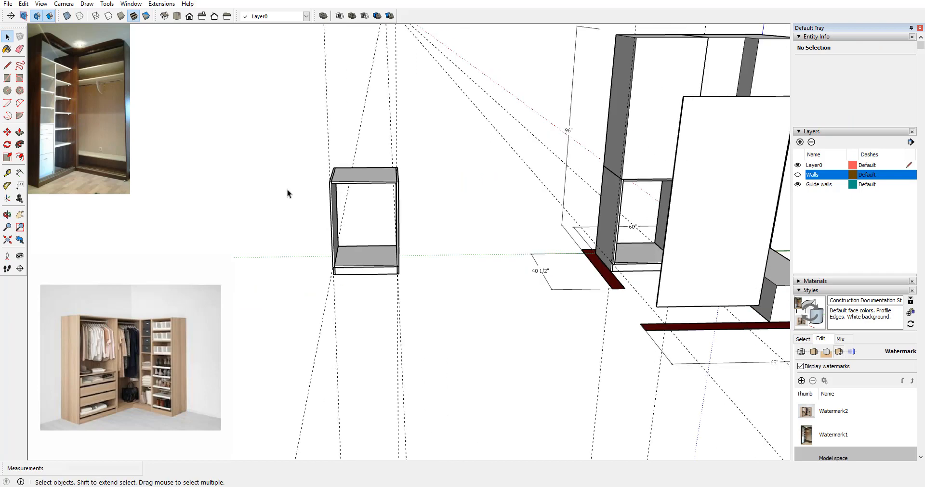
middle_drag(288, 193, 554, 201)
middle_drag(443, 251, 393, 268)
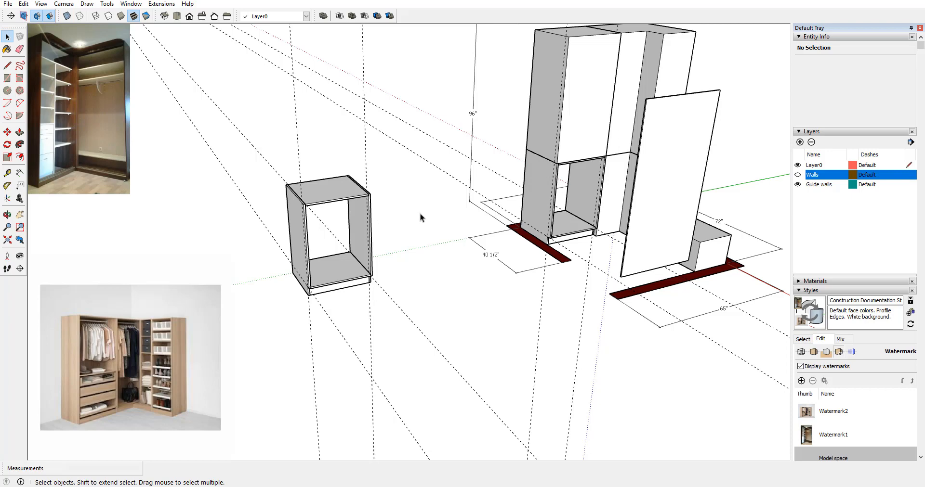
click(23, 3)
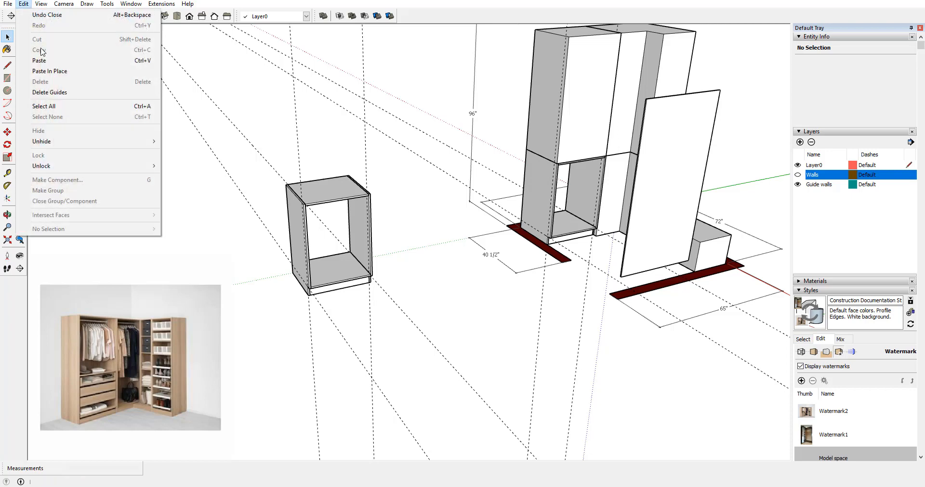
click(48, 93)
Step: Examine the detailed lower cabinet in the closet assembly and its standalone copy from several angles
scroll(484, 199, up, 3)
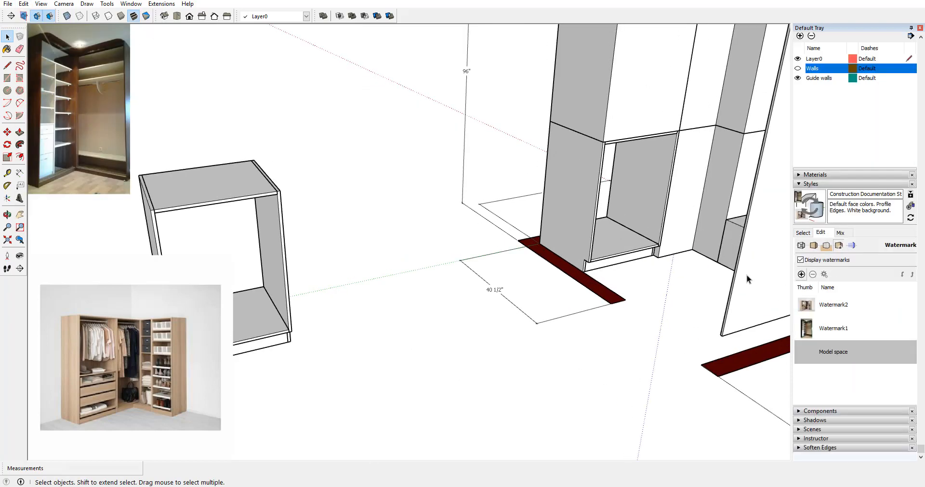
middle_drag(598, 249, 562, 222)
scroll(562, 222, up, 2)
scroll(521, 223, down, 4)
middle_drag(486, 223, 556, 110)
scroll(556, 109, up, 3)
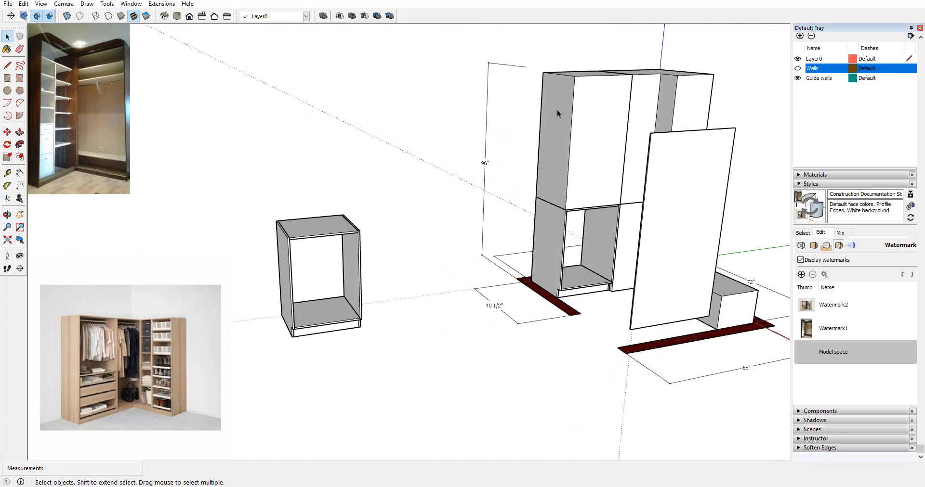
scroll(446, 218, down, 3)
middle_drag(447, 221, 525, 227)
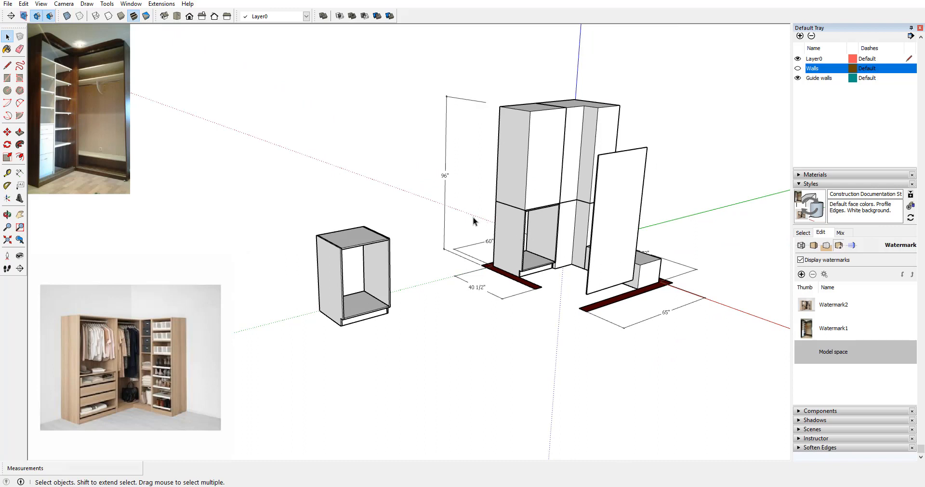
scroll(542, 210, up, 3)
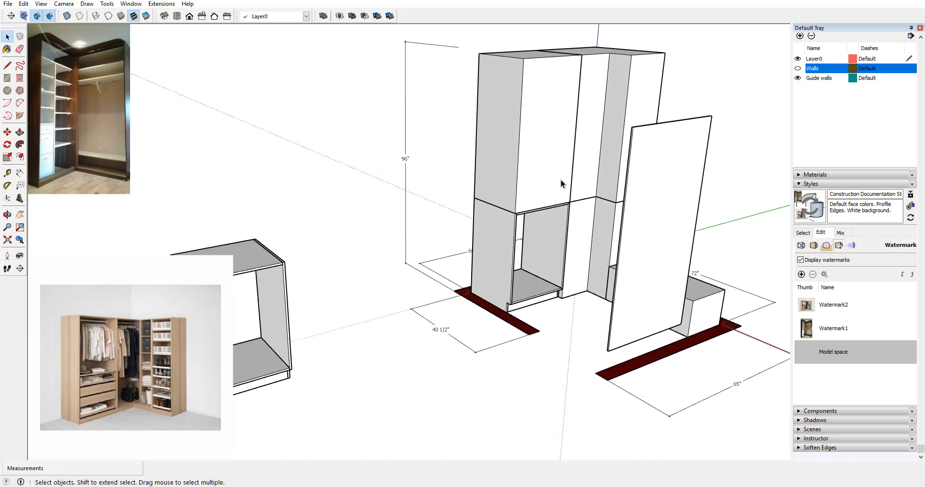
Step: Select the lower front cabinet and the corner blocks in turn to examine how the closet is divided into components
click(535, 146)
click(534, 234)
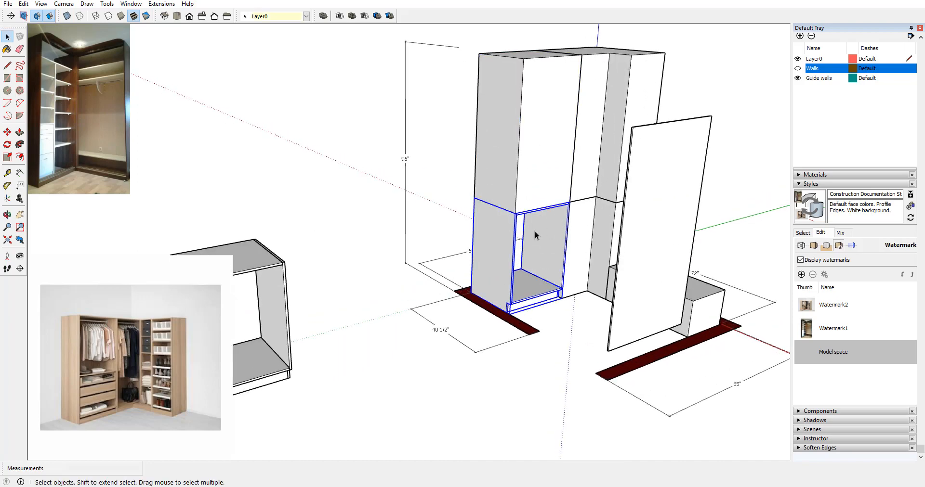
click(578, 233)
click(581, 170)
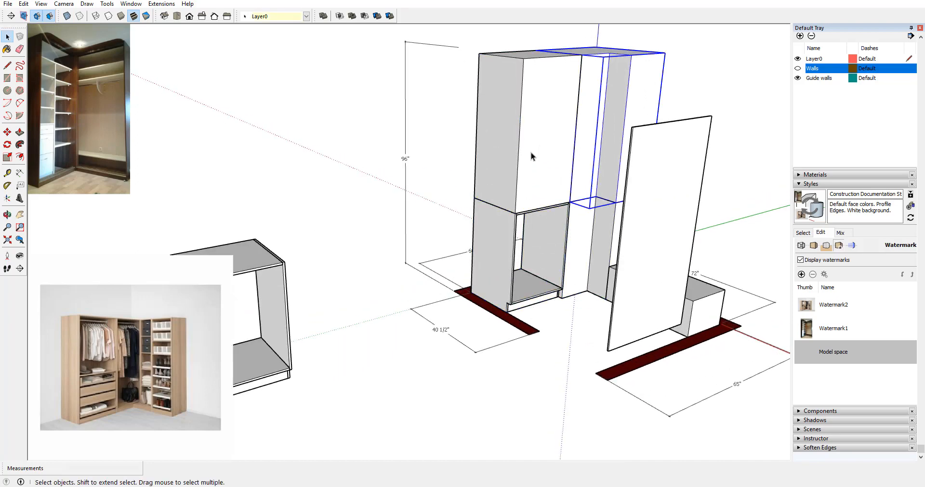
click(507, 237)
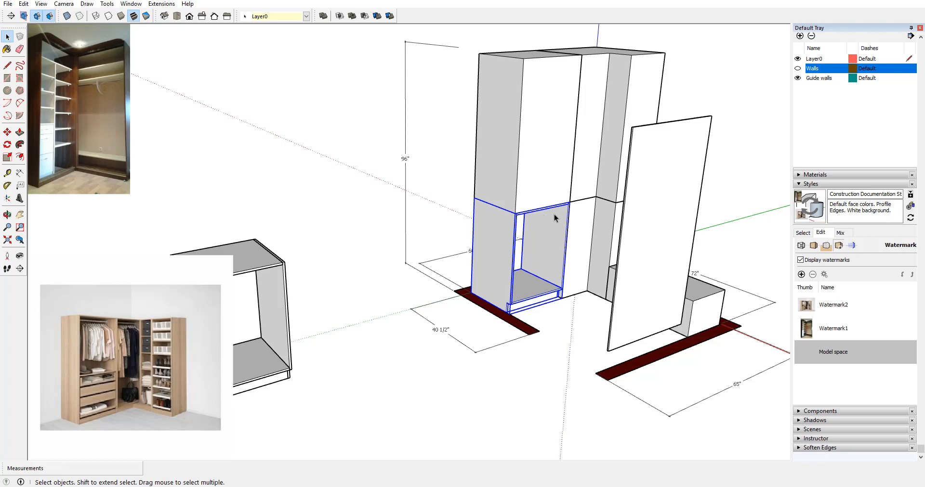
click(552, 161)
middle_drag(552, 161, 586, 163)
click(586, 162)
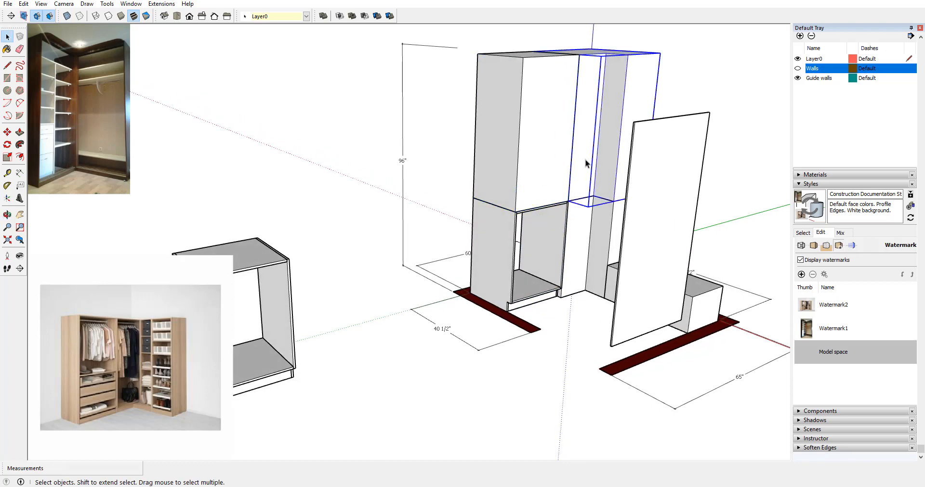
click(588, 233)
middle_drag(578, 220, 608, 226)
click(607, 172)
middle_drag(544, 234, 551, 230)
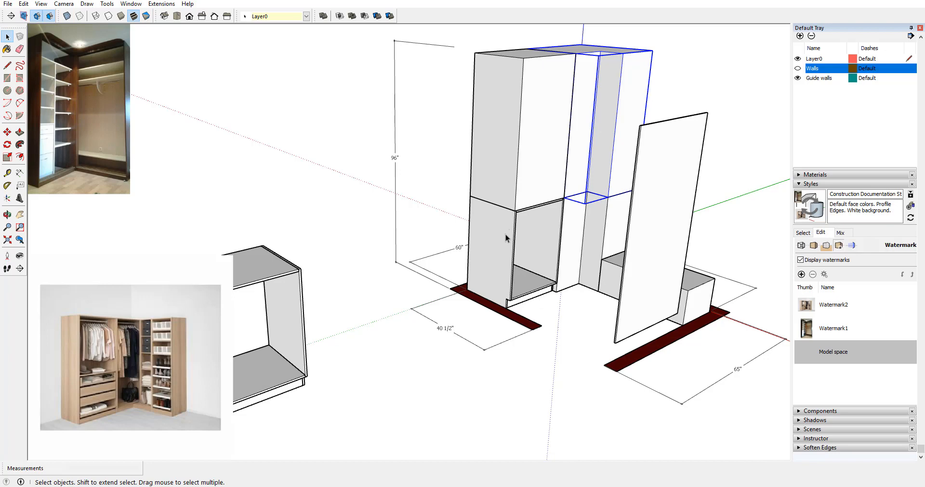
Step: Examine the whole closet layout and the blocks without panels from several angles, including the upper front cabinet
scroll(504, 235, down, 2)
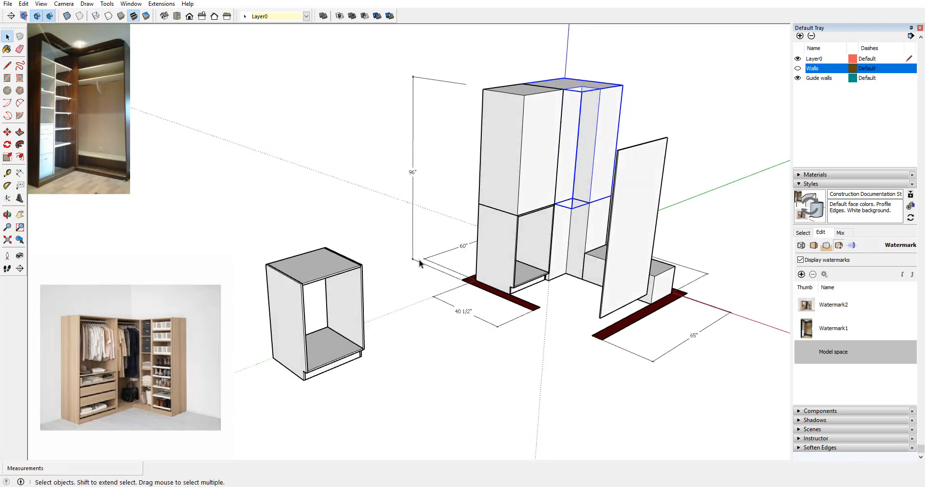
middle_drag(419, 260, 566, 189)
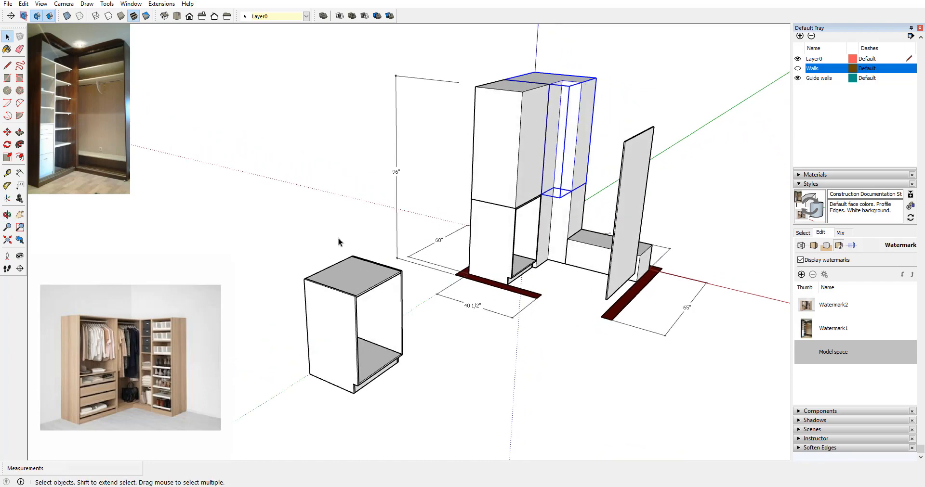
scroll(339, 242, down, 2)
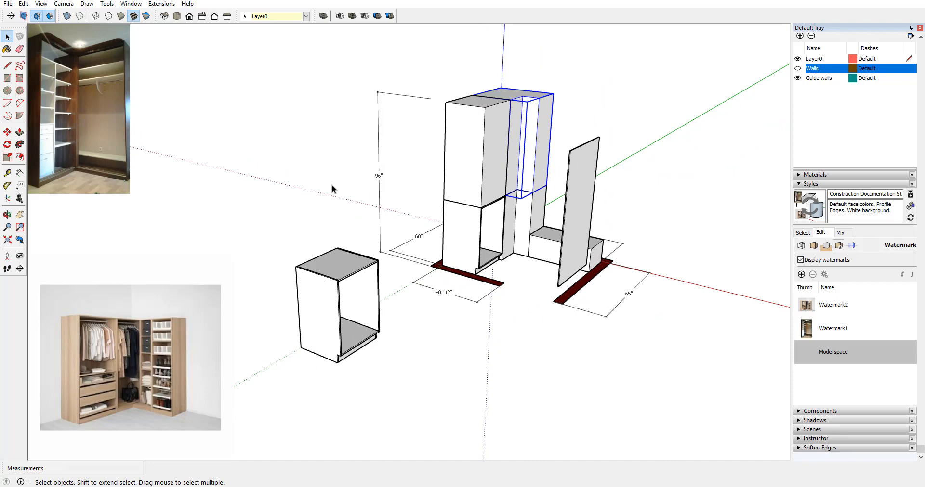
scroll(540, 192, up, 2)
middle_drag(507, 155, 469, 120)
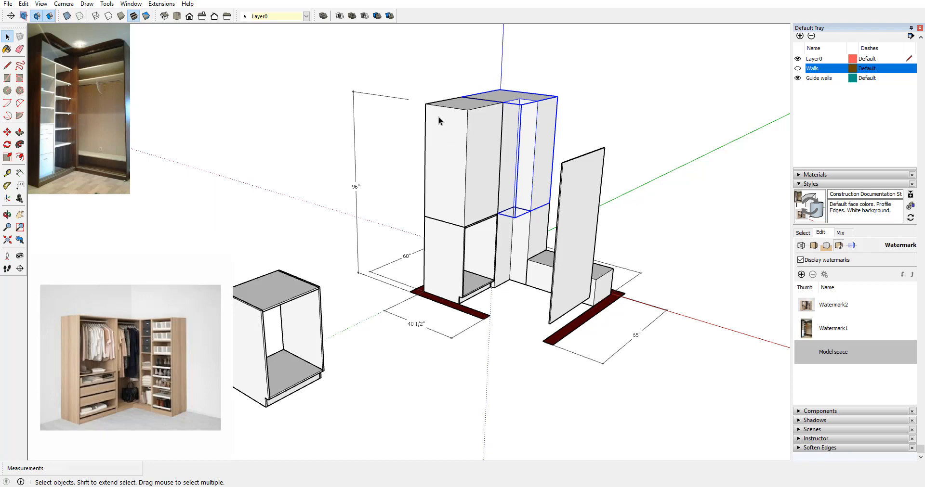
middle_drag(479, 172, 496, 270)
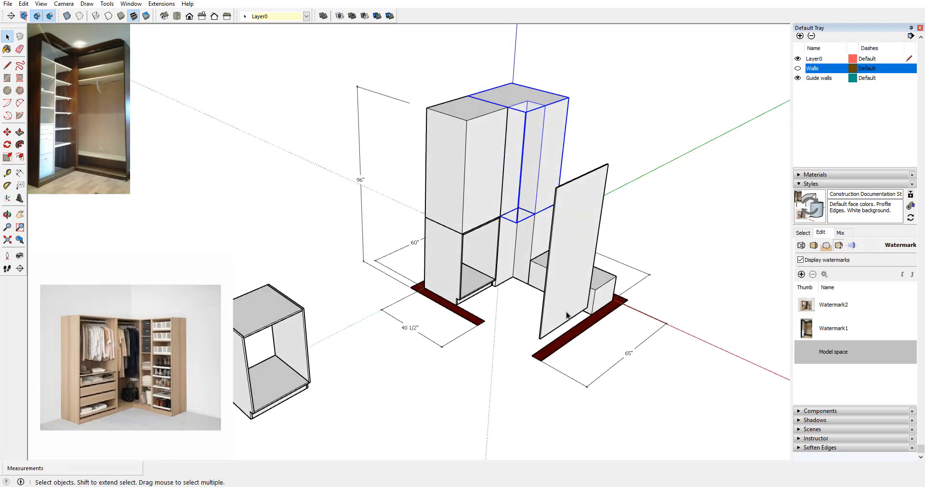
scroll(515, 302, up, 3)
middle_drag(510, 310, 449, 242)
middle_drag(531, 244, 494, 302)
middle_drag(478, 217, 471, 262)
scroll(456, 180, up, 2)
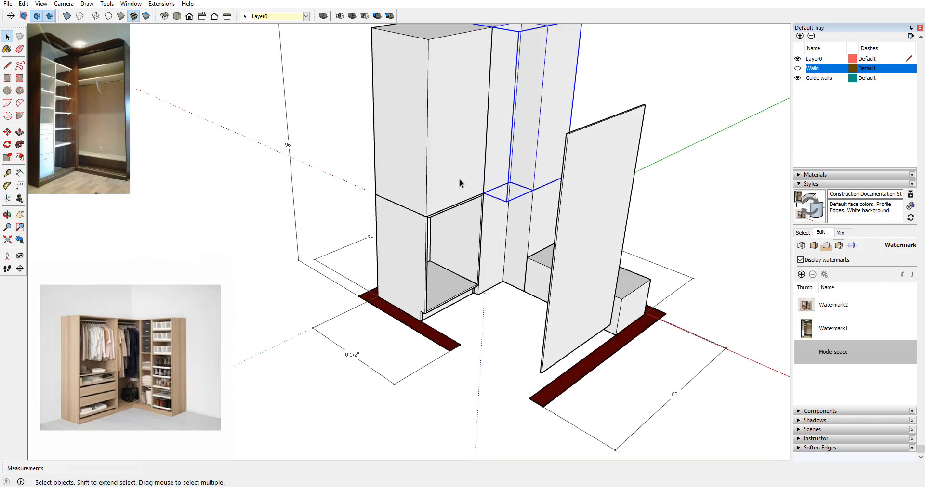
scroll(455, 181, down, 2)
middle_drag(458, 203, 460, 217)
scroll(461, 223, down, 2)
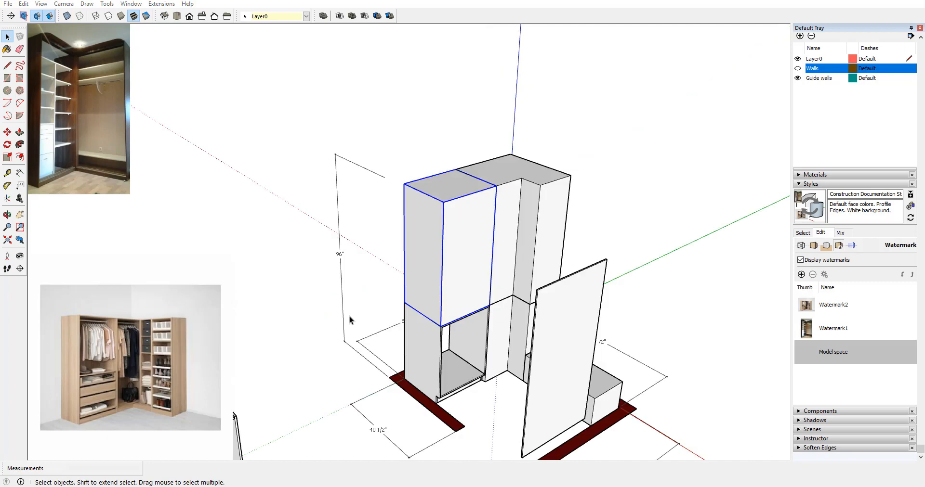
scroll(472, 233, up, 4)
scroll(453, 229, down, 3)
middle_drag(443, 224, 432, 216)
scroll(438, 210, down, 4)
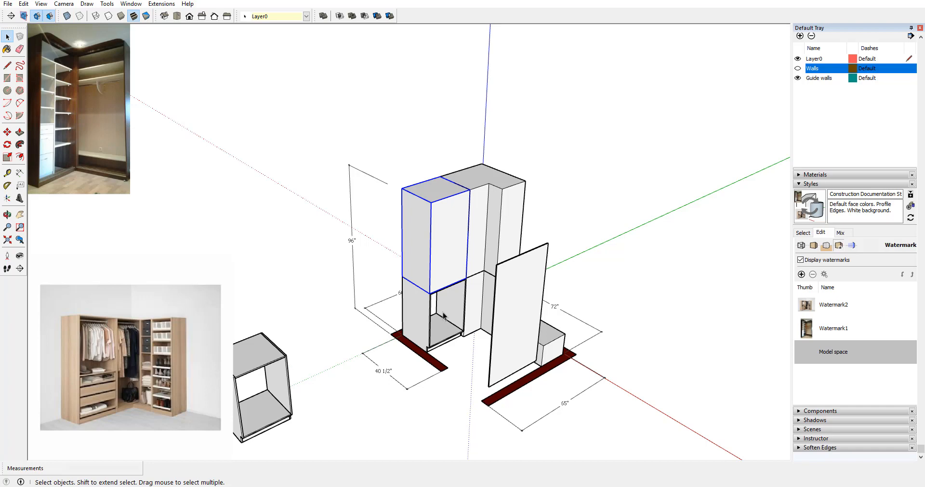
Step: Turn on hiding the rest of the model during component editing and open the upper front cabinet block for editing
scroll(409, 234, up, 5)
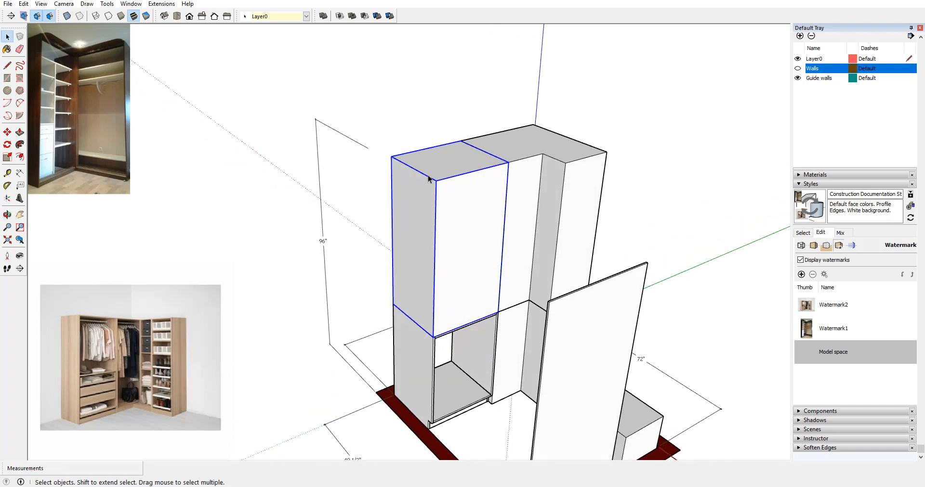
click(42, 4)
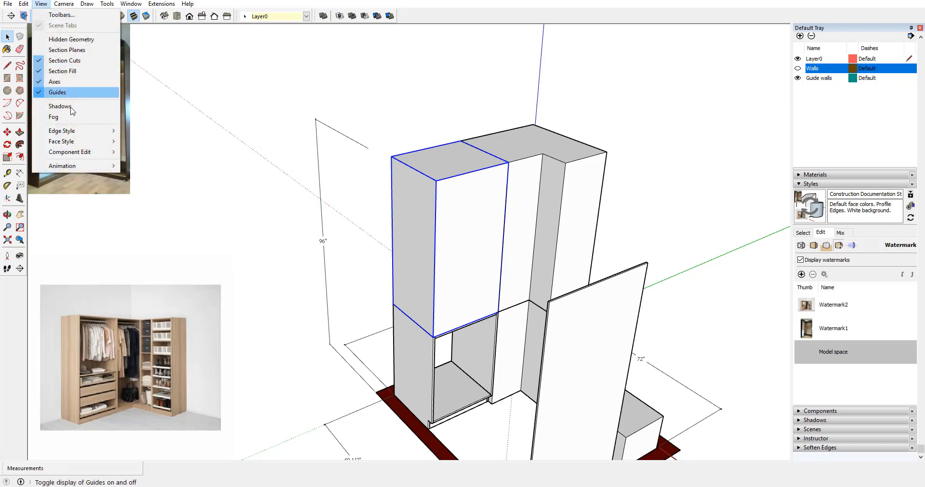
mouse_move(72, 155)
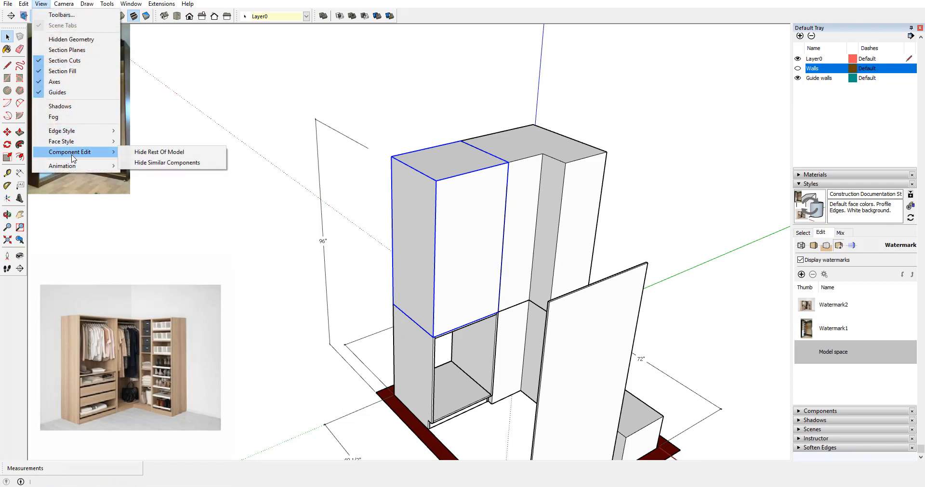
click(146, 153)
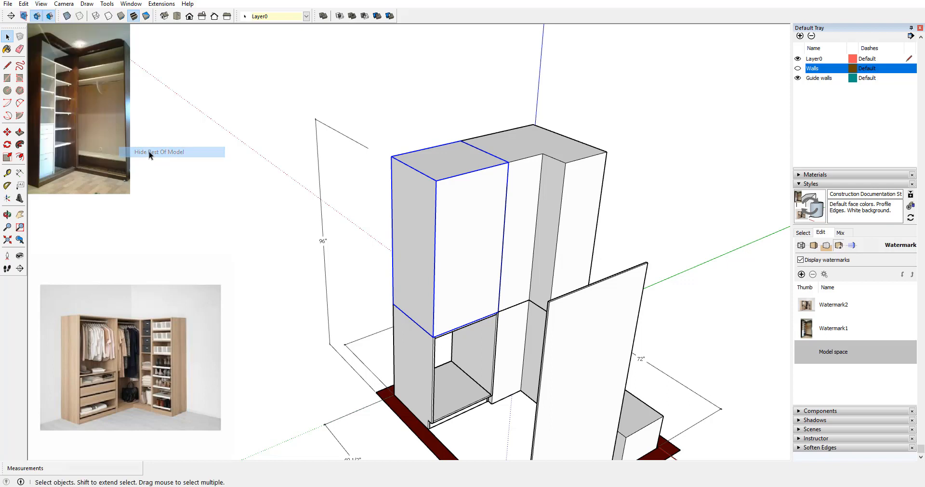
double_click(449, 198)
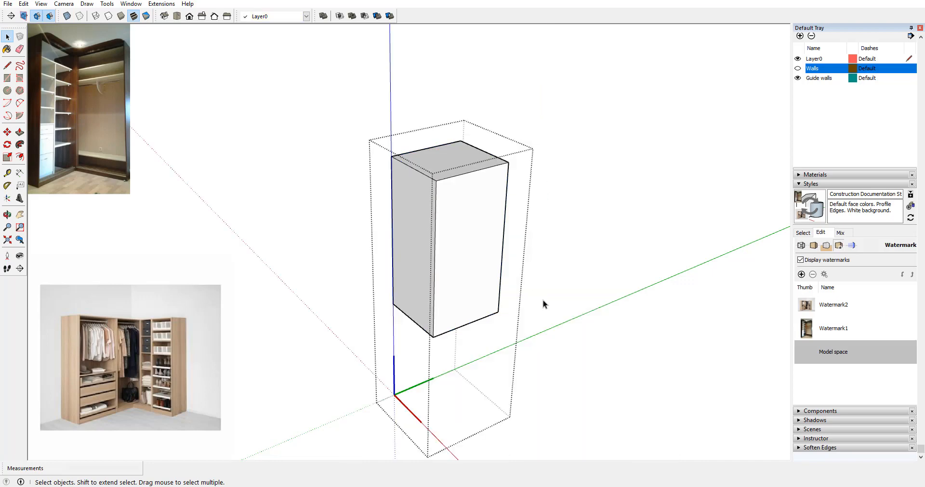
scroll(541, 203, up, 3)
mouse_move(540, 204)
middle_down()
mouse_move(399, 209)
mouse_move(402, 217)
mouse_move(544, 209)
middle_up()
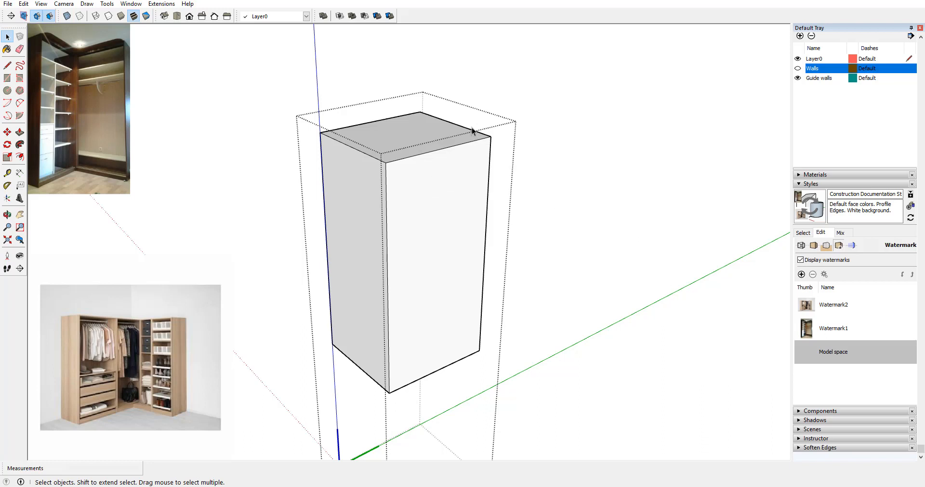
Step: Open the upper front cabinet block for editing again and group all of its geometry
click(41, 6)
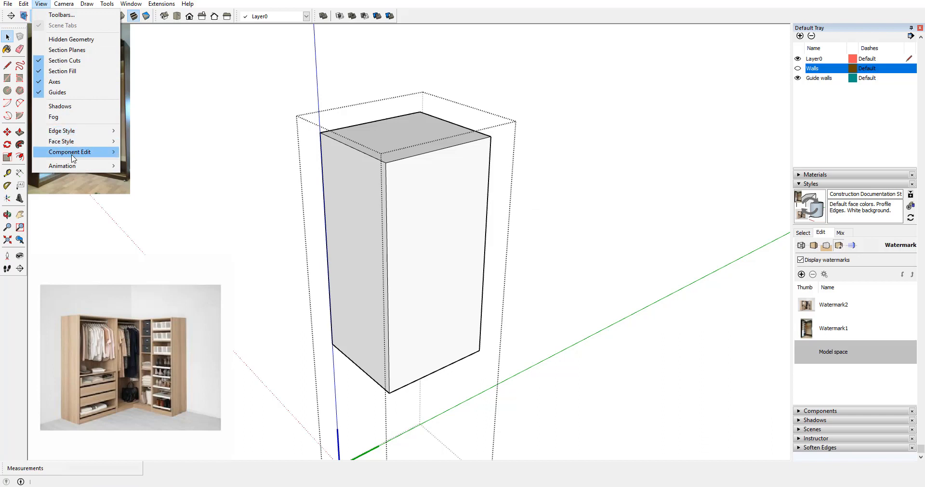
mouse_move(73, 152)
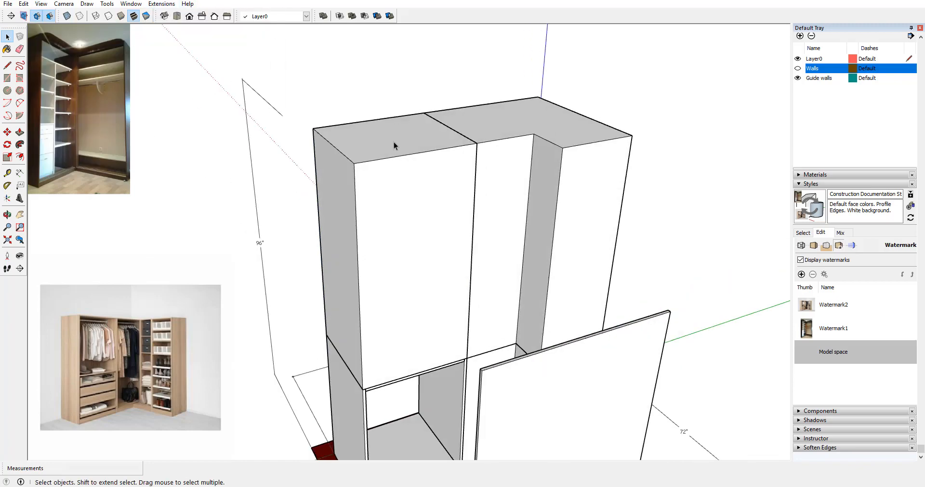
double_click(394, 143)
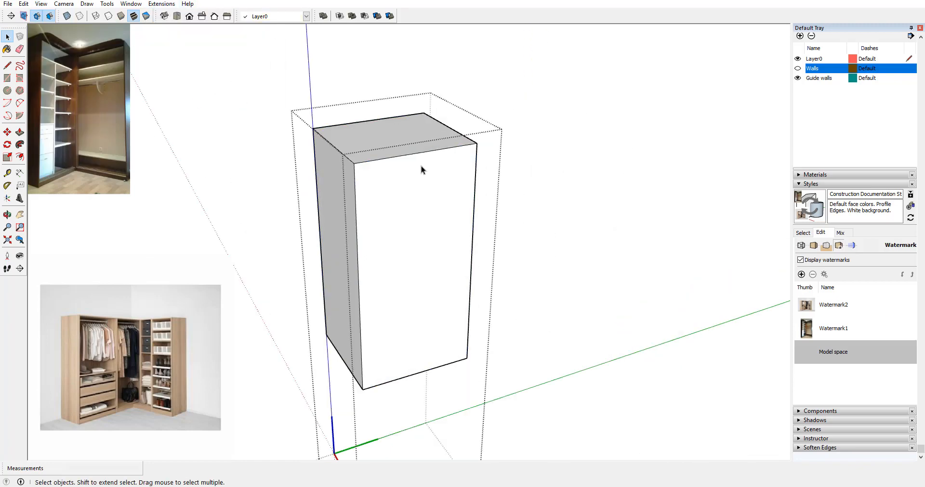
triple_click(401, 180)
right_click(394, 178)
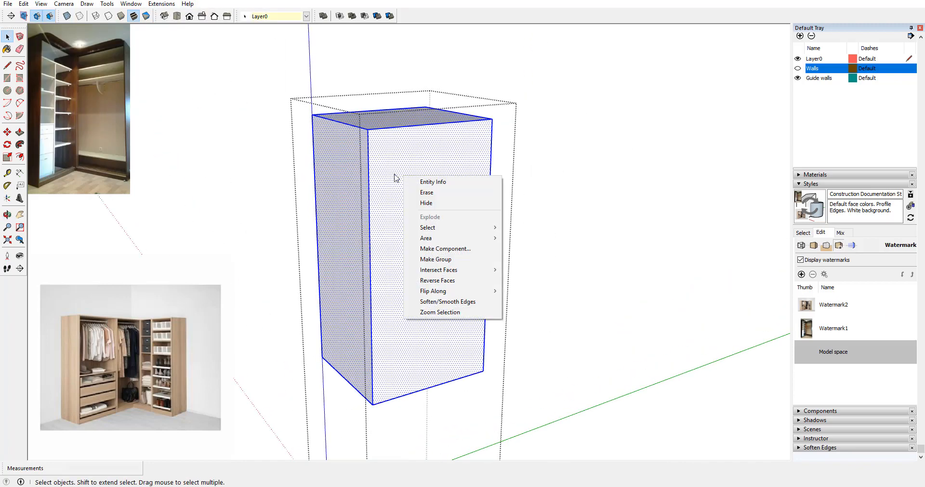
click(435, 259)
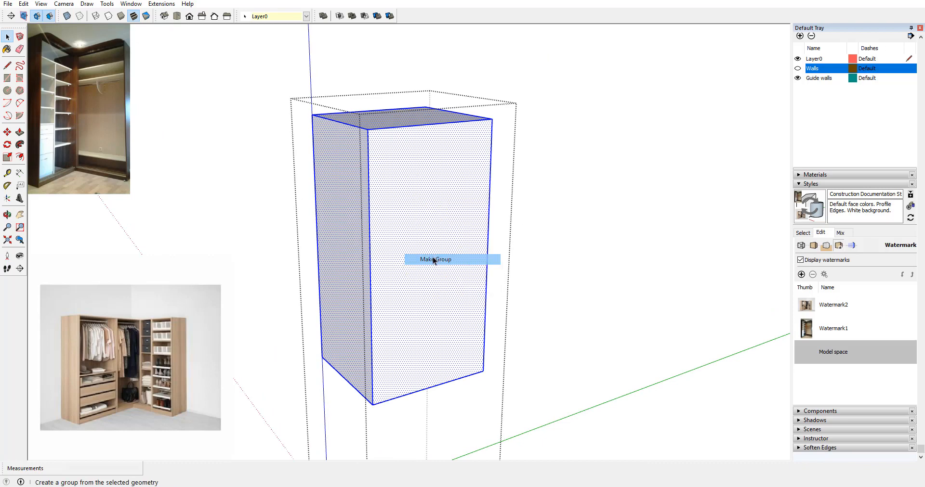
Step: Draw a rectangle covering the block's outer side face and extrude it inward about 3/4 inch as a side panel
click(8, 79)
click(312, 115)
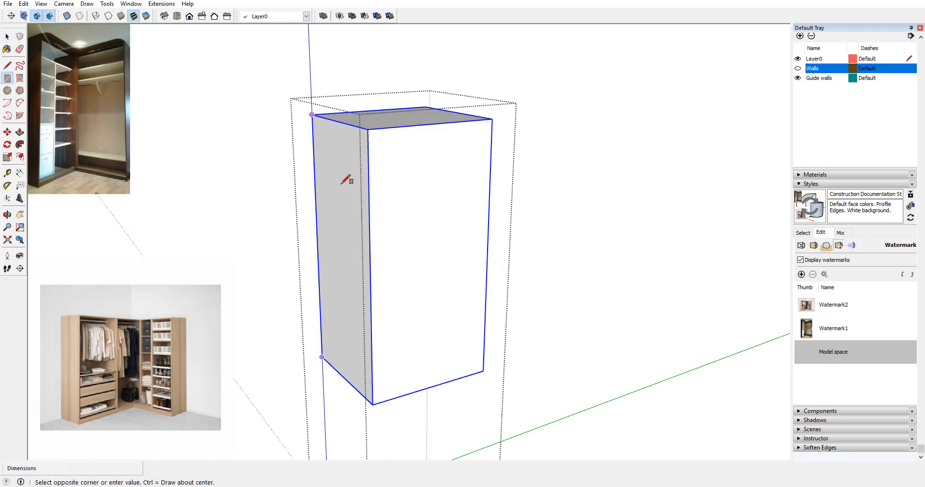
click(373, 404)
click(20, 132)
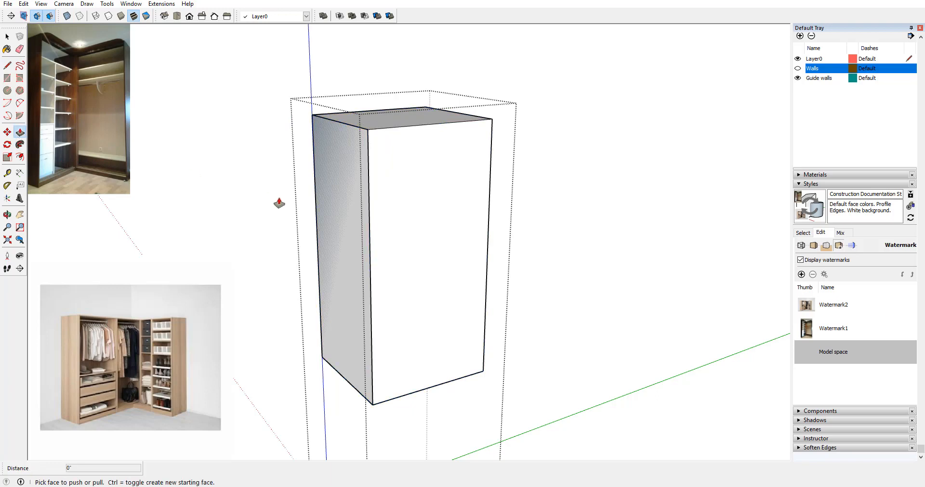
click(355, 213)
click(375, 214)
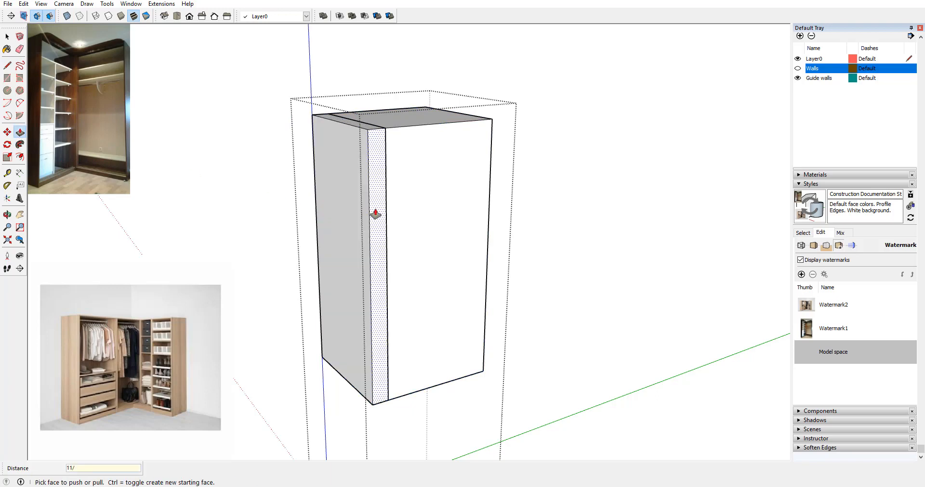
click(375, 215)
key(space)
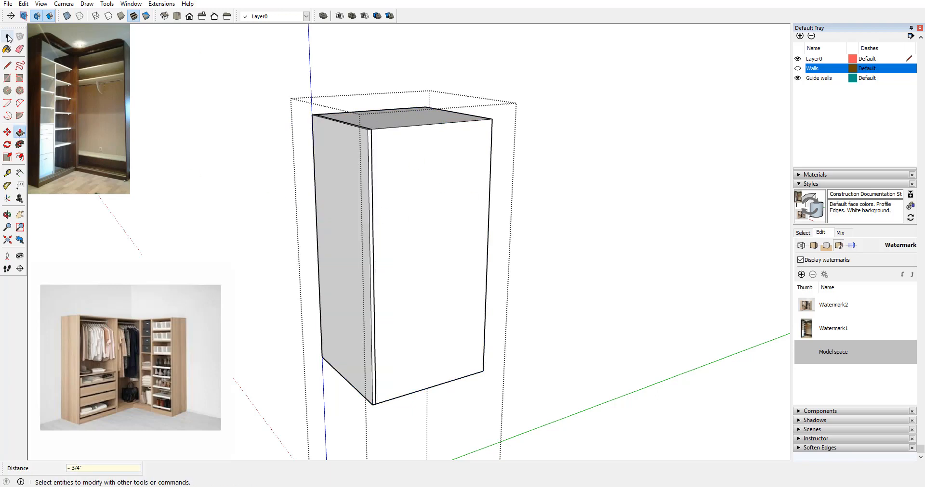
Step: Turn the side panel into a component and copy it 27 inches across to the opposite side of the block
double_click(339, 164)
right_click(340, 163)
click(383, 235)
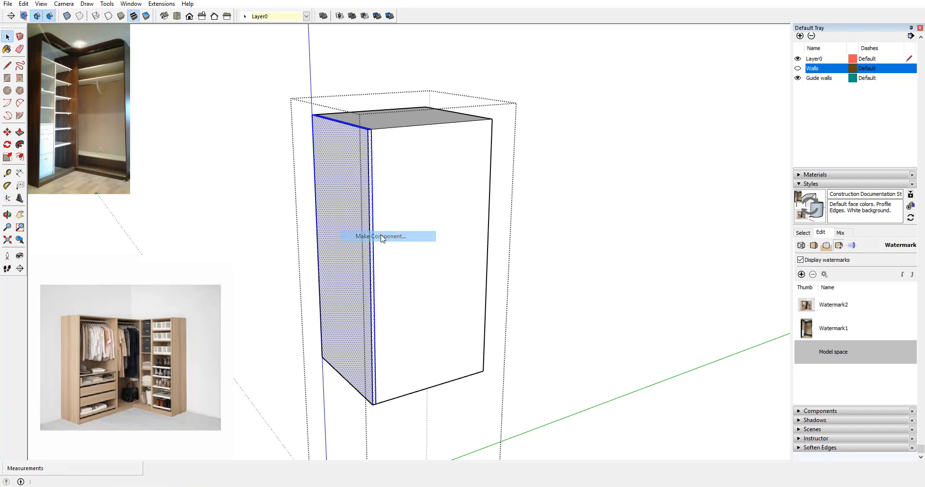
click(588, 310)
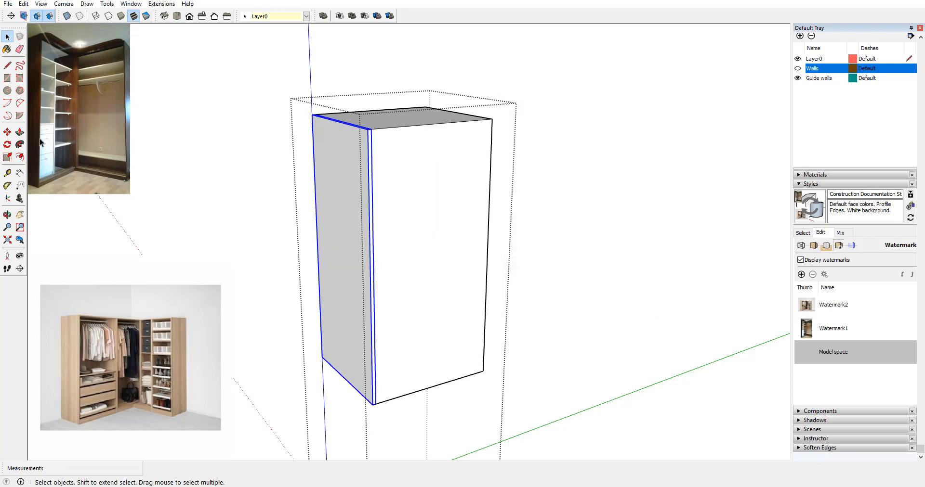
click(7, 131)
click(379, 402)
key(ctrl)
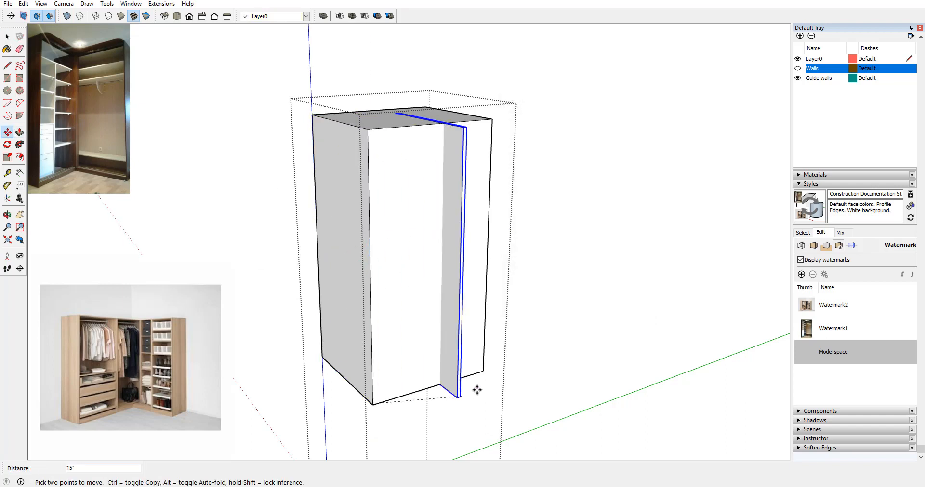
click(487, 369)
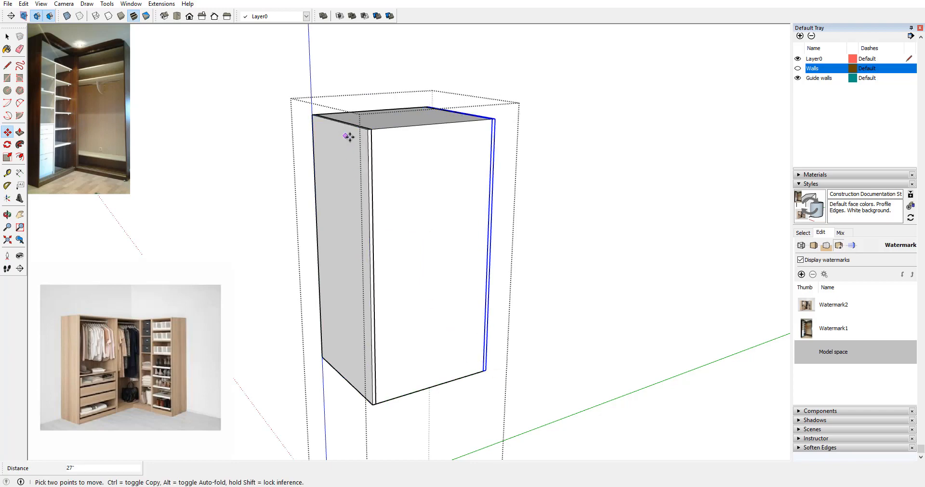
Step: Delete the grouped solid block from between the two side panels
middle_drag(409, 140, 396, 164)
key(space)
click(424, 166)
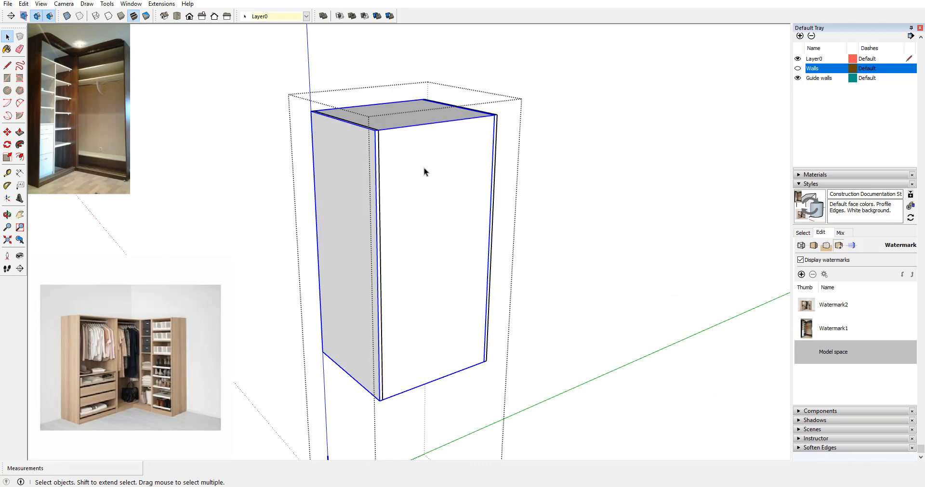
key(Delete)
Step: Draw a 24 by about 26 3/8 inch rectangle between the lower corners of the two side panels for the bottom panel
middle_drag(421, 197, 407, 120)
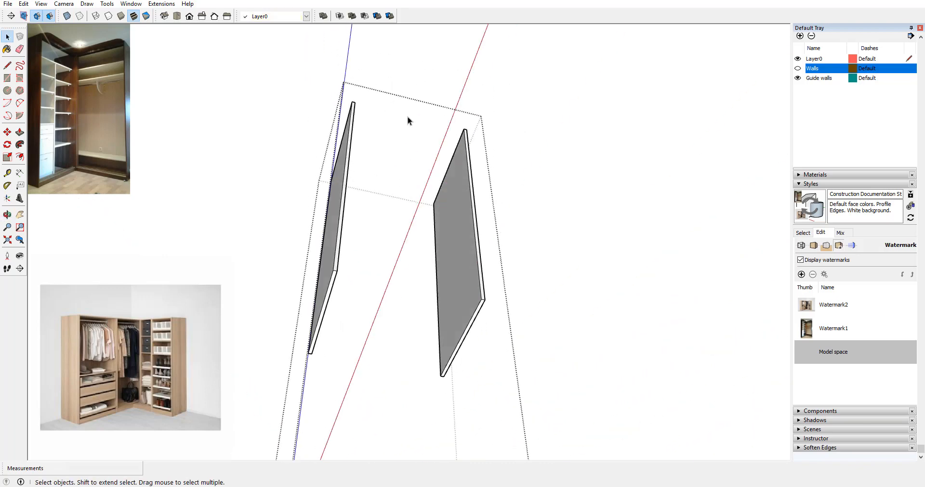
click(7, 77)
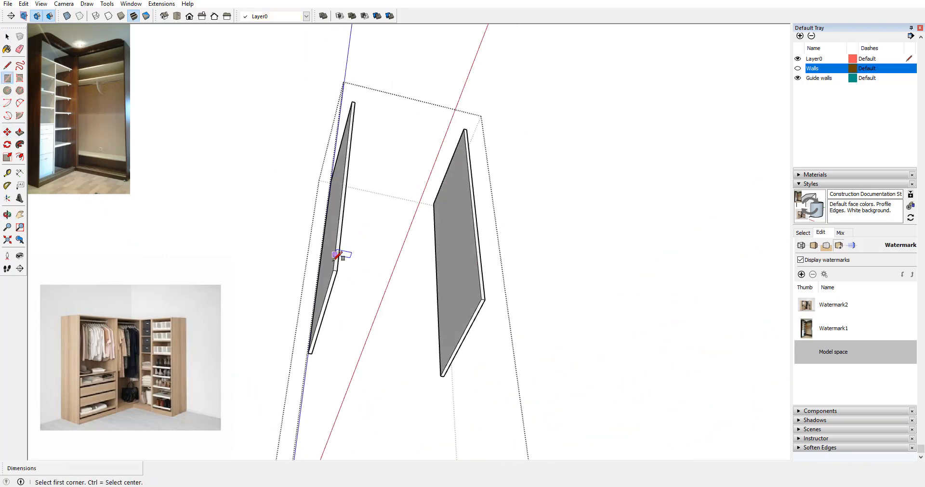
click(336, 271)
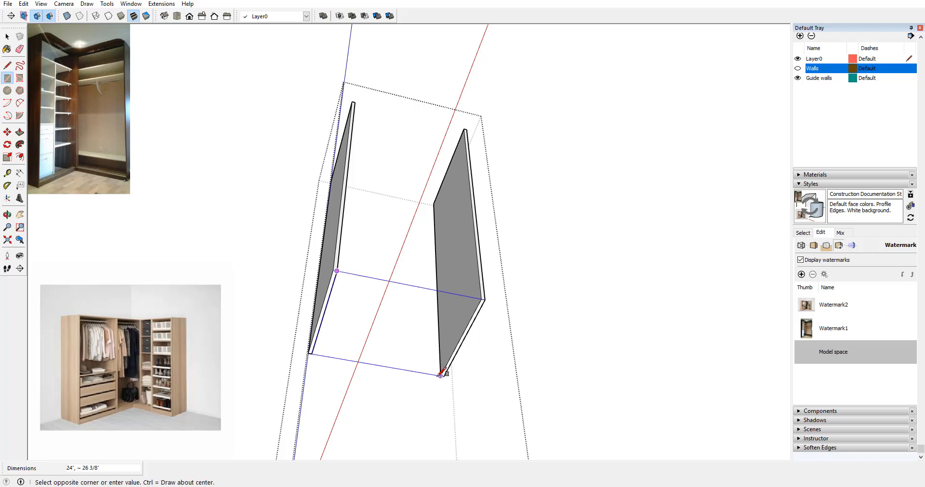
Step: Draw a rectangle across the bottom between the upper cabinet's two side panels and extrude it 11/16 inch as the bottom panel
click(441, 375)
middle_drag(392, 293, 388, 300)
click(10, 133)
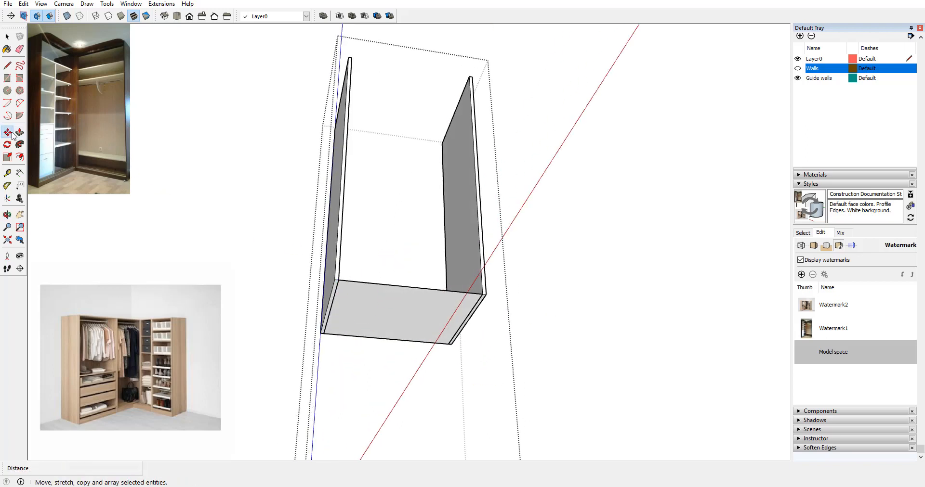
click(385, 291)
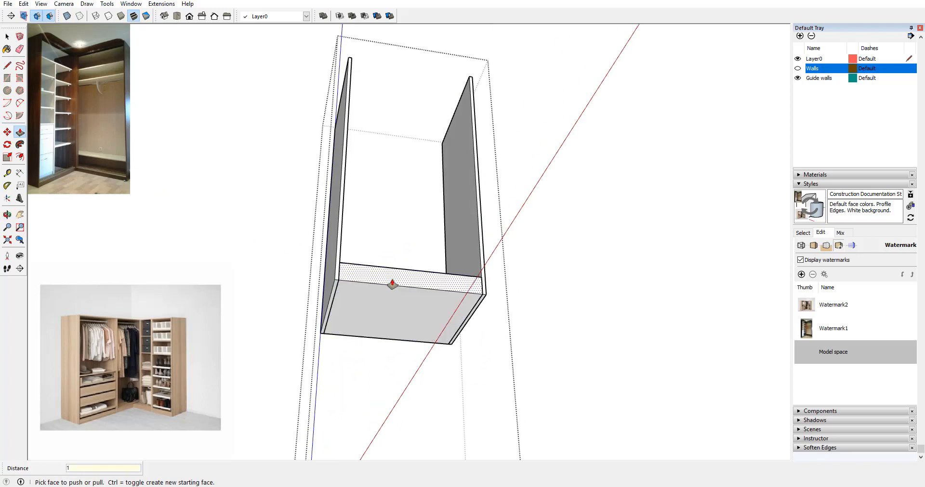
text(11/16)
key(Return)
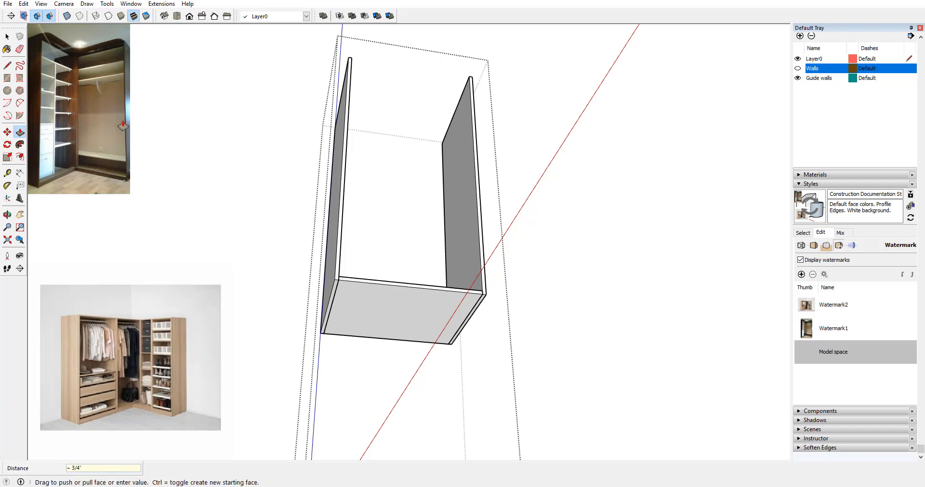
Step: Make the extruded bottom panel a component, keeping the default definition name
click(8, 37)
click(360, 300)
right_click(359, 299)
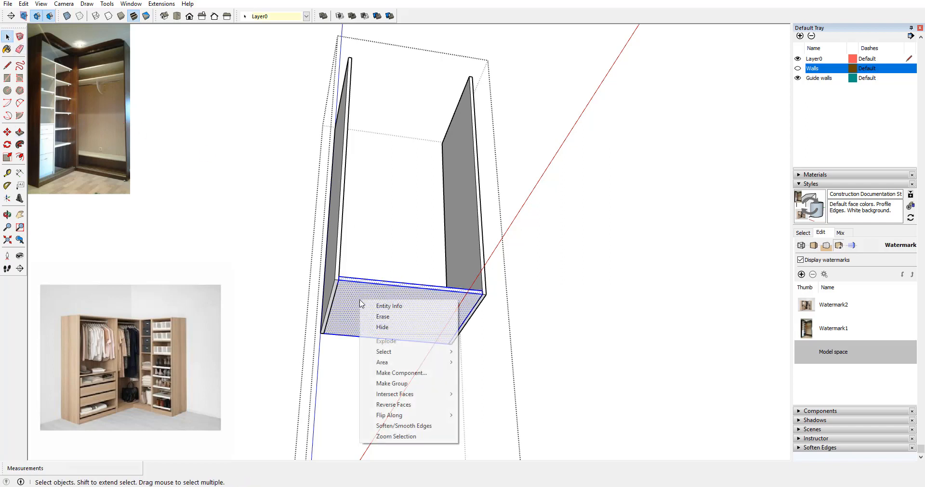
click(401, 372)
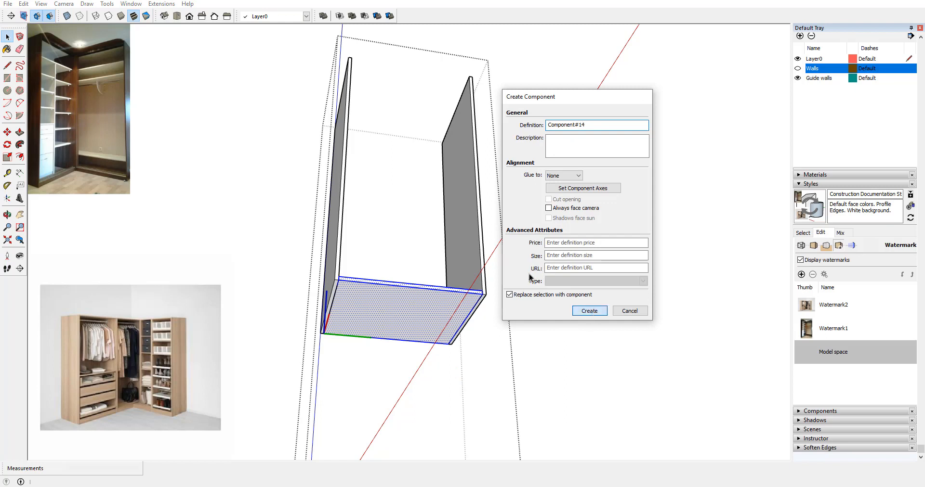
key(Return)
Step: Copy the bottom panel component straight up to the upper ends of the side panels as the cabinet's top panel
click(7, 132)
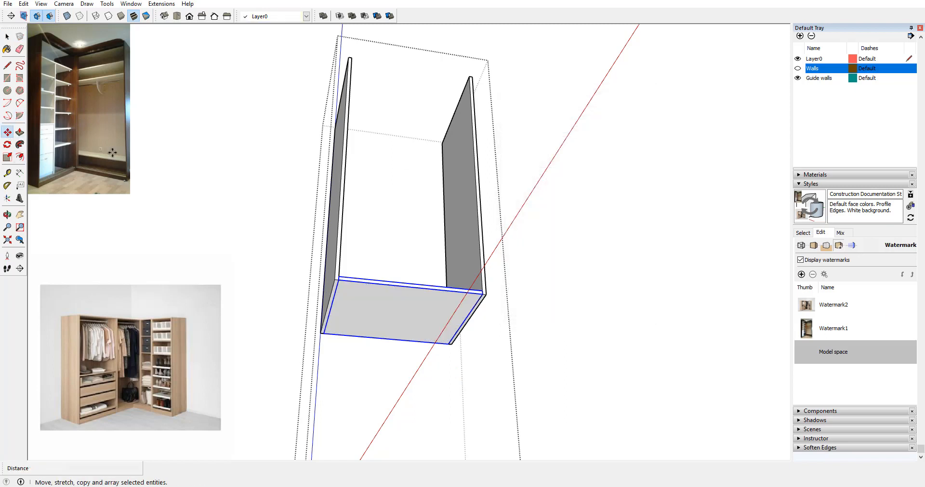
click(481, 290)
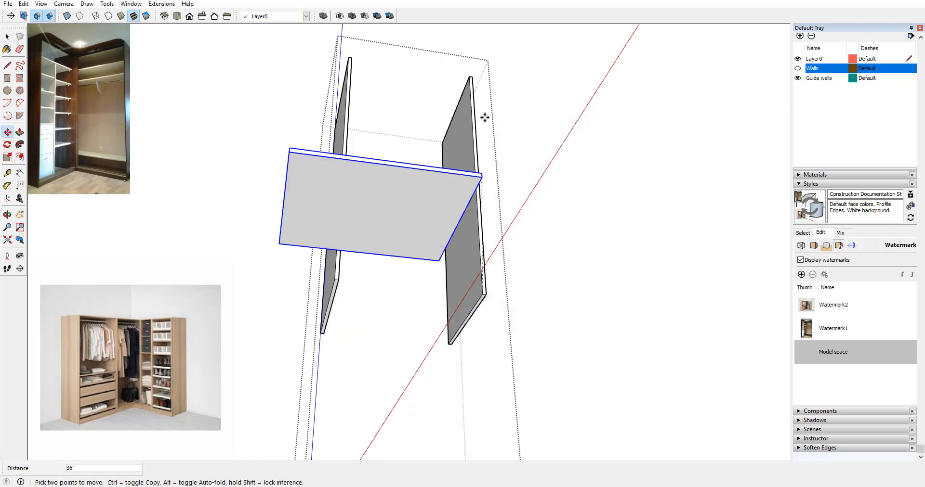
click(470, 78)
key(ctrl)
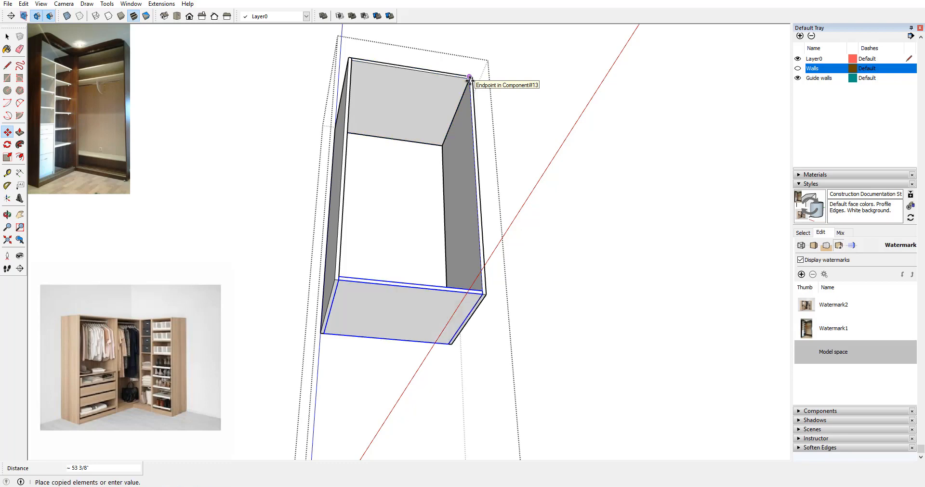
click(470, 78)
Step: Place a horizontal guide line 2 inches below the lower front edge of the top panel
middle_drag(465, 93, 429, 239)
scroll(452, 133, down, 3)
middle_drag(452, 133, 413, 46)
scroll(431, 86, up, 1)
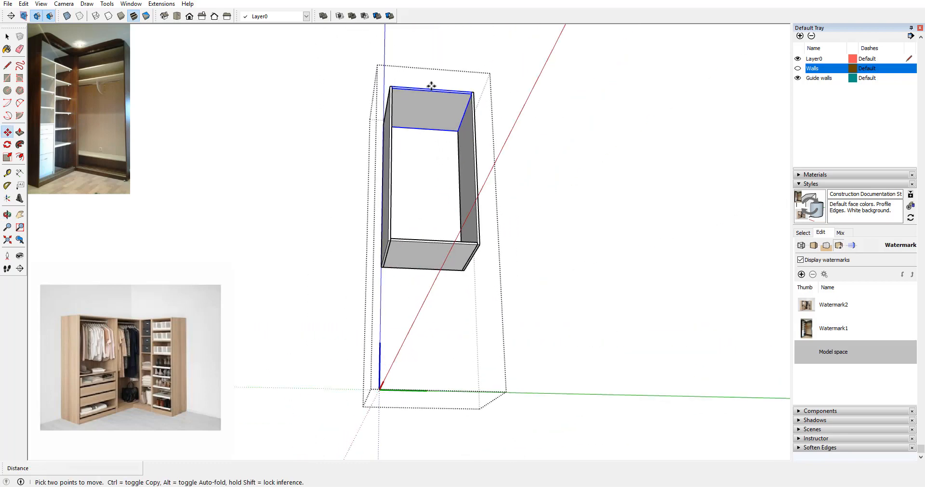
scroll(444, 111, up, 2)
mouse_move(431, 85)
middle_down()
mouse_move(444, 111)
mouse_move(447, 232)
mouse_move(427, 100)
middle_up()
scroll(444, 112, down, 3)
scroll(428, 46, up, 2)
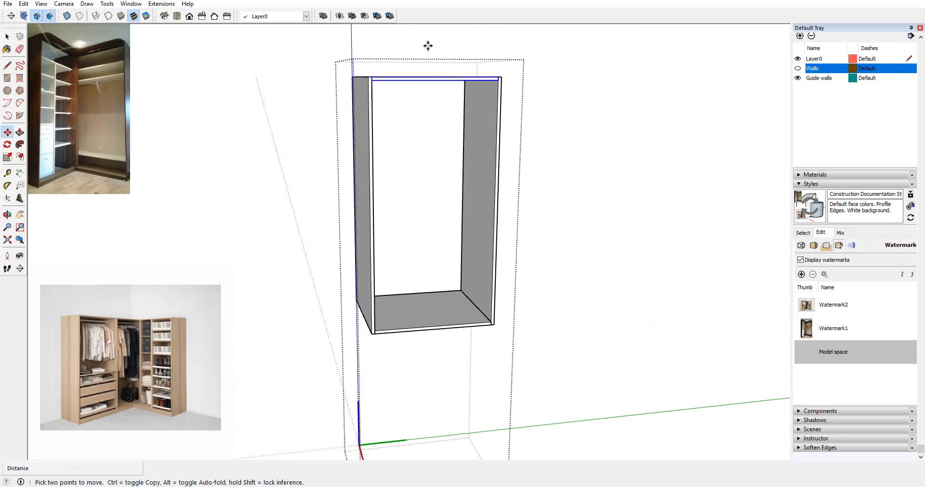
scroll(428, 45, up, 2)
key(t)
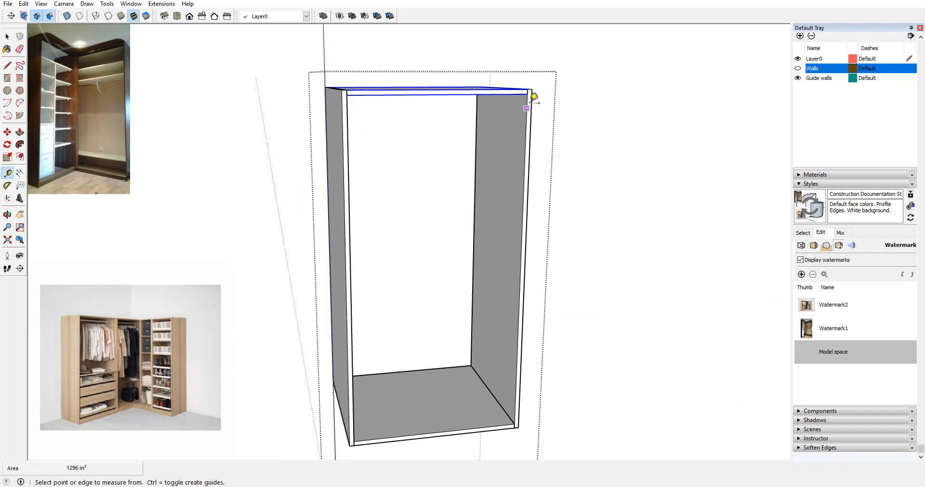
click(516, 94)
click(525, 130)
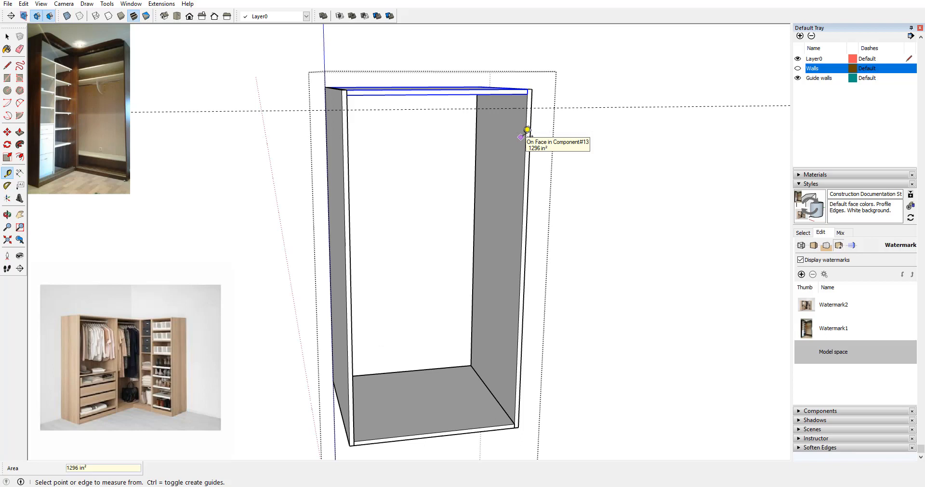
click(7, 173)
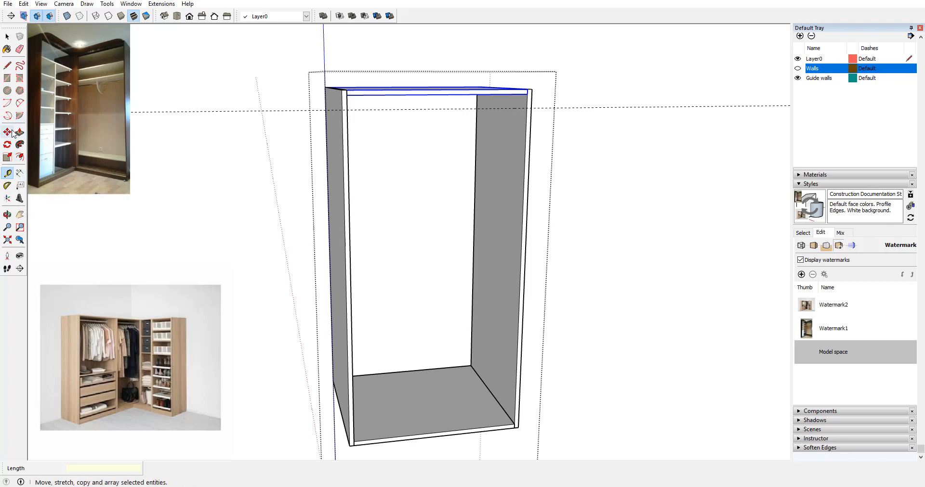
Step: Draw a front rail rectangle between the side panels from the top panel down to the guide and extrude it about 3/4 inch
click(7, 78)
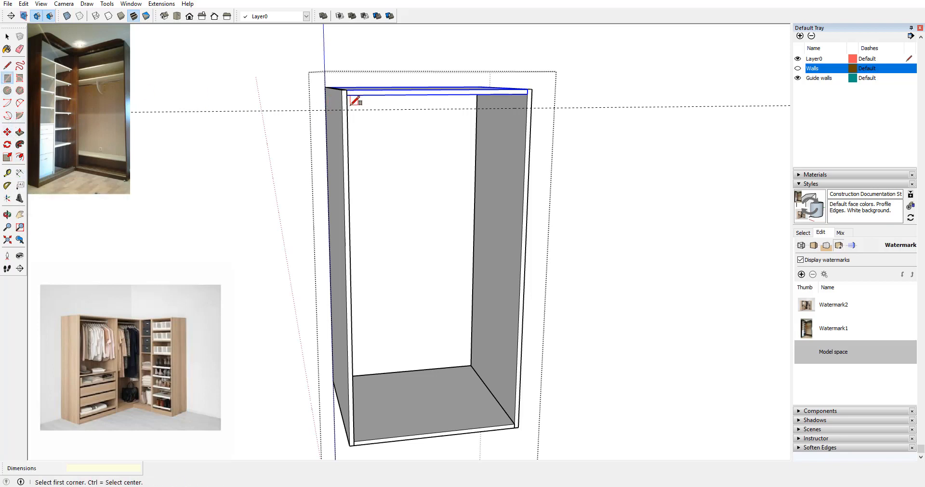
click(347, 95)
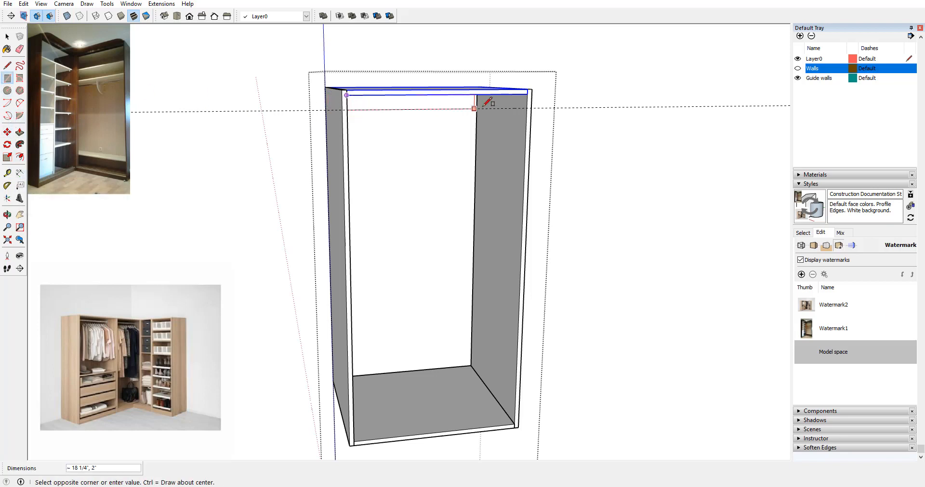
click(526, 108)
middle_drag(526, 108, 511, 146)
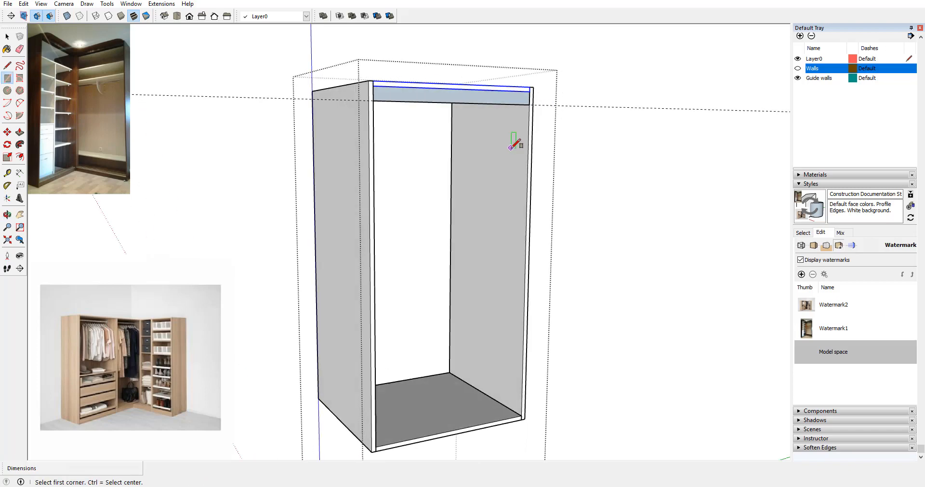
middle_drag(487, 84, 442, 102)
key(p)
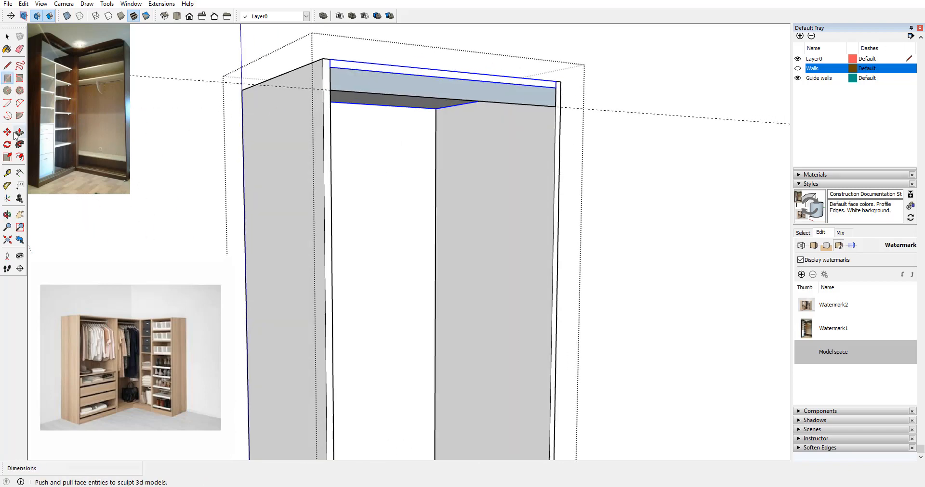
click(443, 102)
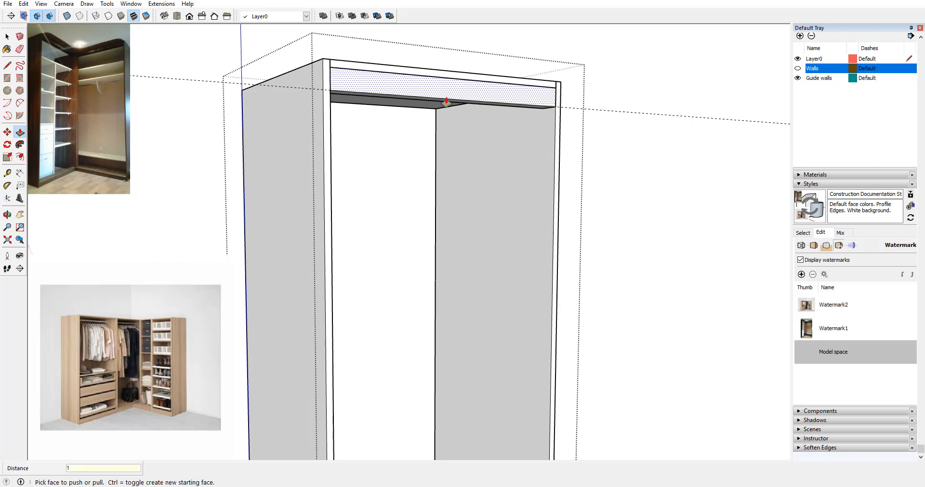
click(446, 102)
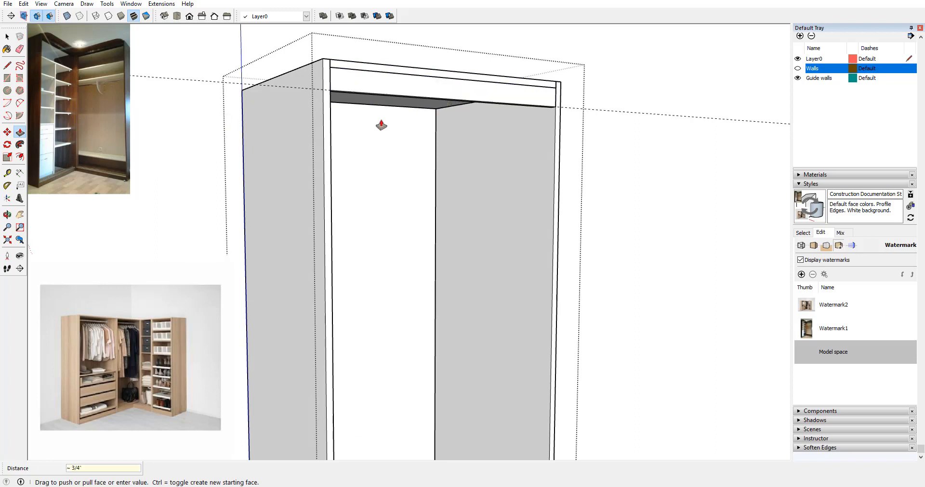
Step: Make the extruded front rail a component, keeping the default definition name
key(space)
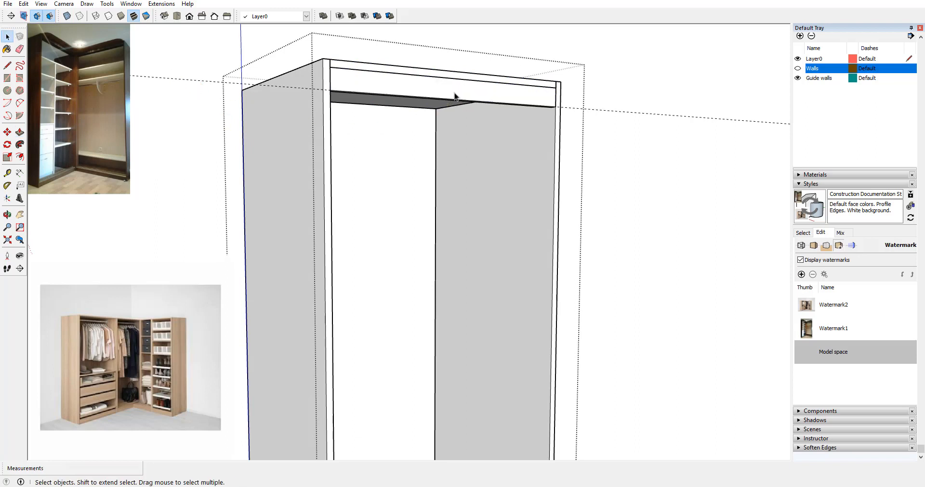
double_click(455, 95)
right_click(454, 95)
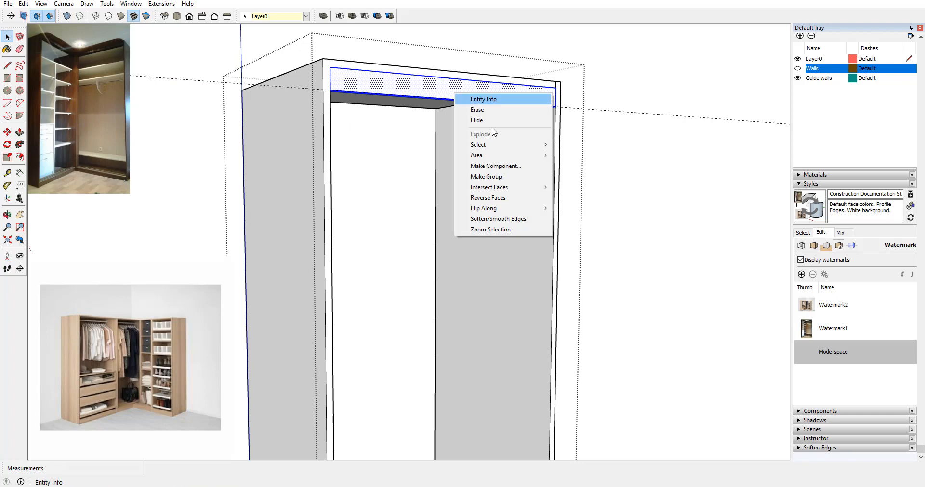
click(496, 165)
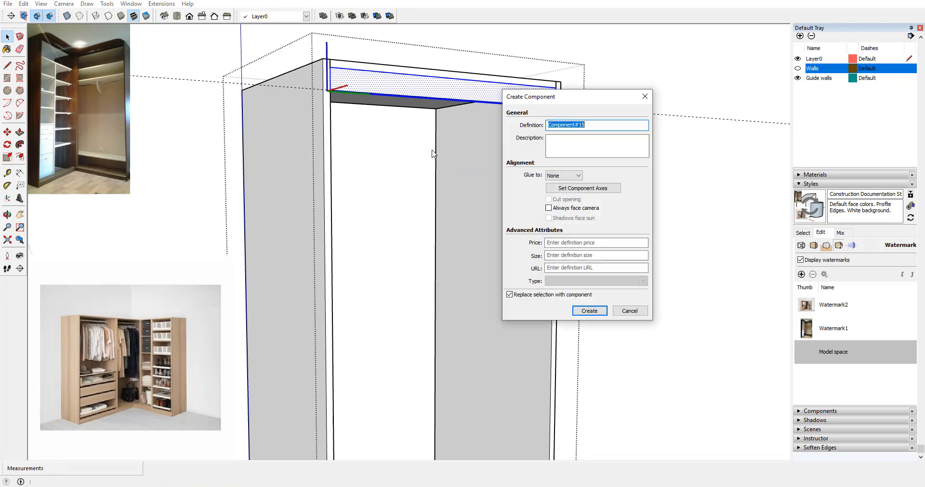
click(607, 313)
Step: Examine the upper cabinet's front rail, leave the cabinet's editing, and inspect how the cabinet sits in the whole closet
middle_drag(464, 88, 494, 213)
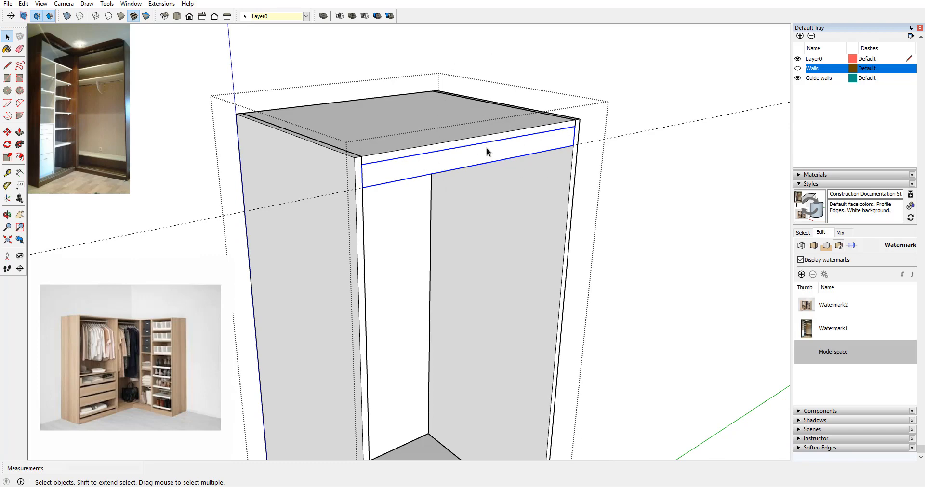
scroll(476, 171, down, 2)
middle_drag(475, 172, 463, 101)
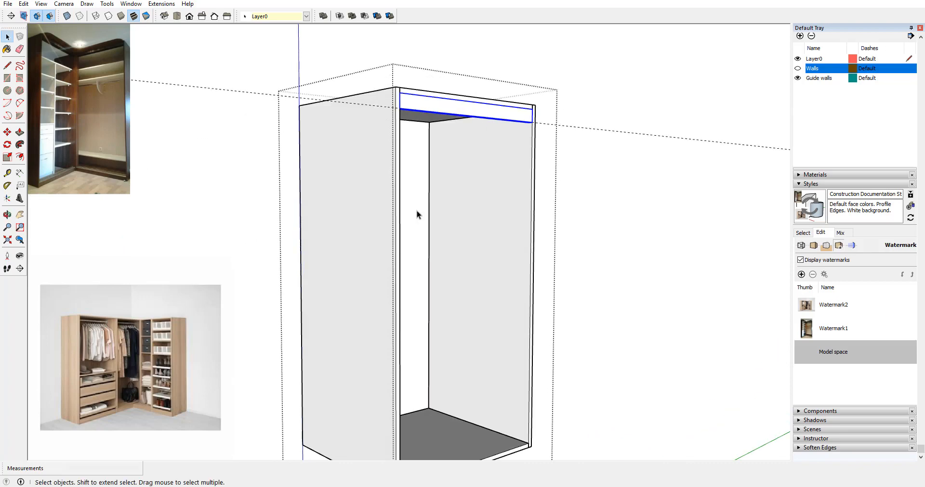
middle_drag(417, 211, 446, 207)
scroll(408, 197, down, 3)
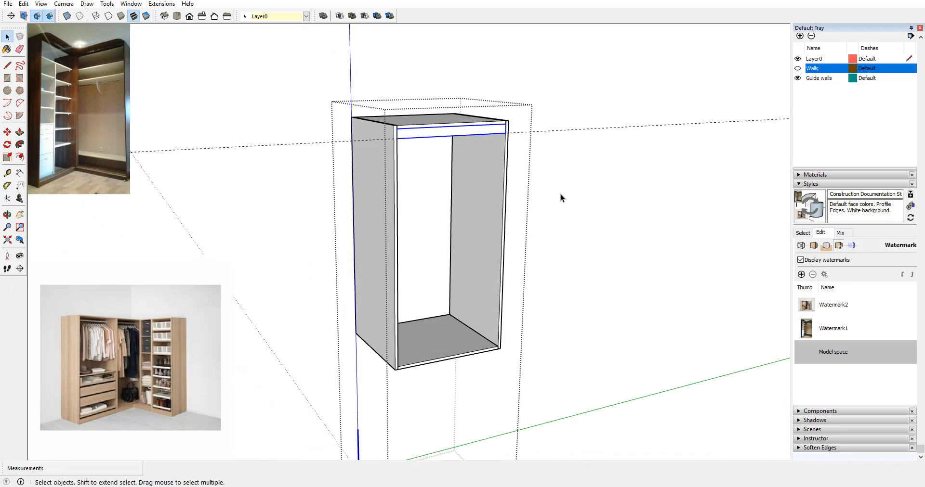
click(571, 184)
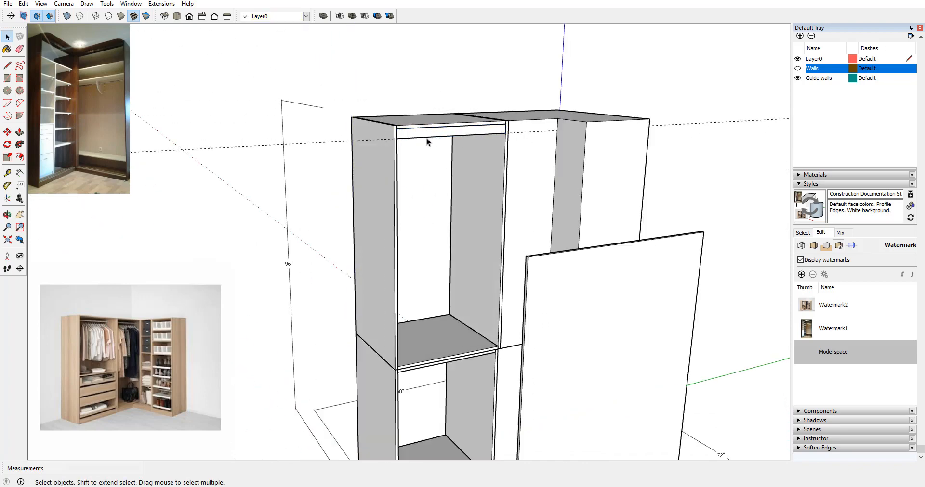
middle_drag(515, 290, 448, 250)
scroll(527, 249, down, 3)
middle_drag(603, 259, 426, 240)
scroll(429, 241, up, 4)
scroll(534, 234, down, 3)
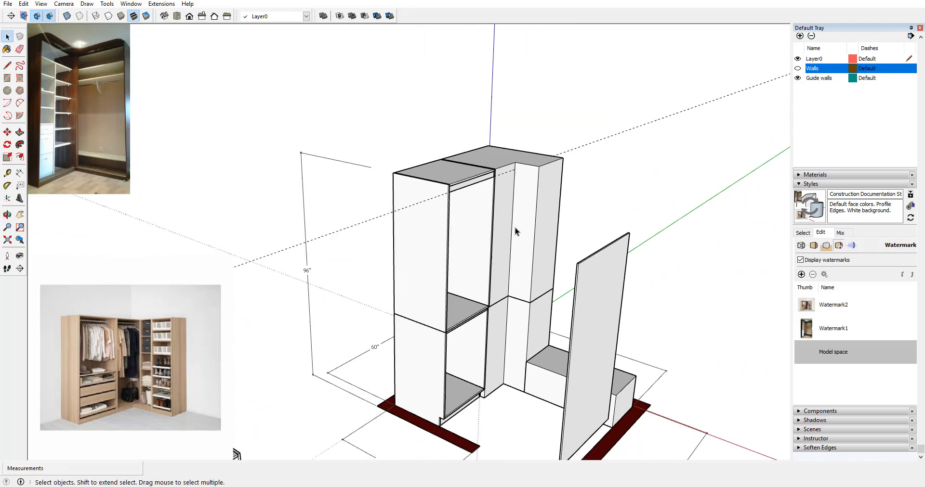
middle_drag(516, 232, 458, 268)
scroll(536, 255, up, 3)
middle_drag(481, 231, 451, 224)
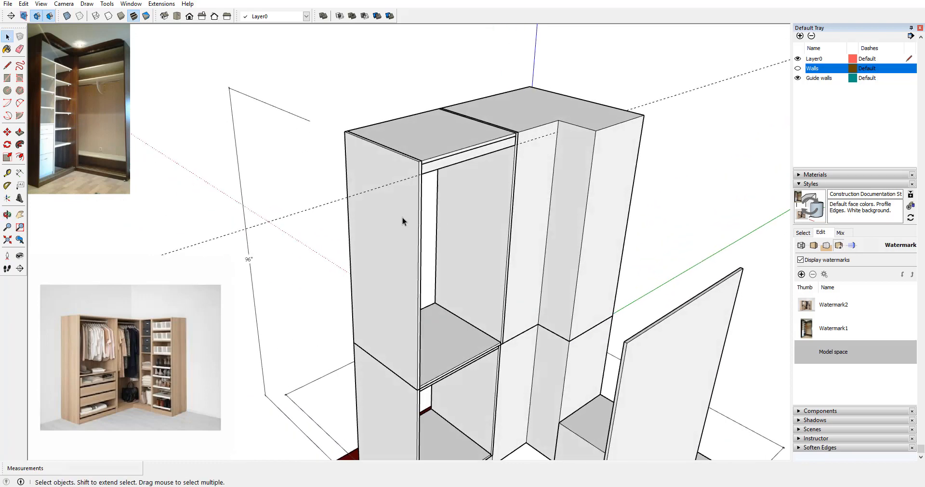
Step: Open the upper cabinet for editing and make its bottom panel component unique
double_click(403, 218)
middle_drag(346, 236, 513, 228)
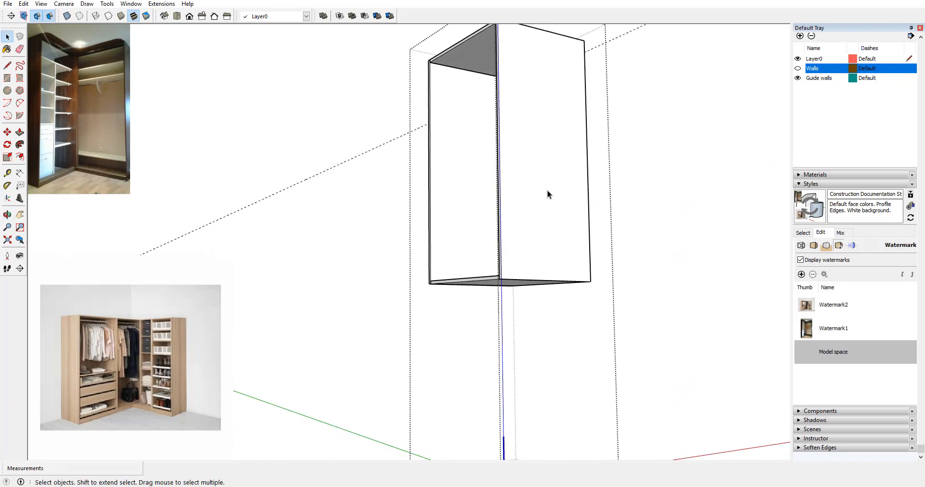
middle_drag(547, 191, 498, 303)
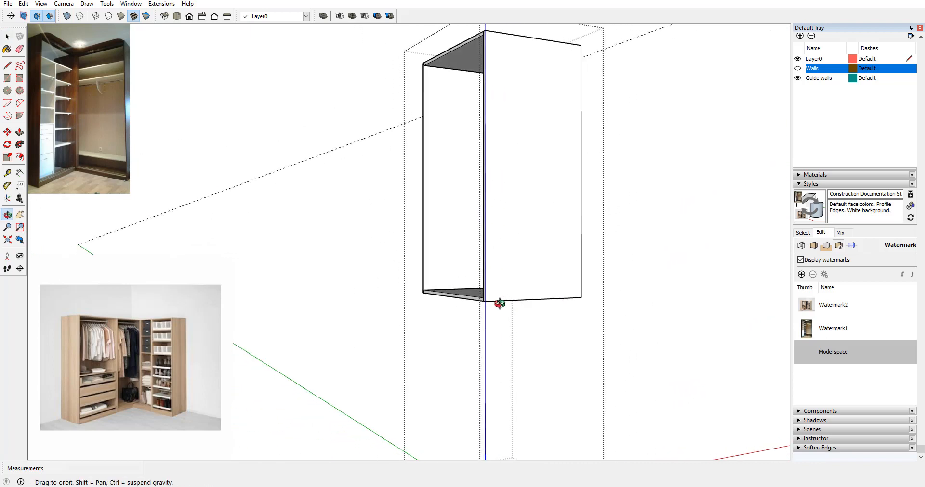
right_click(465, 294)
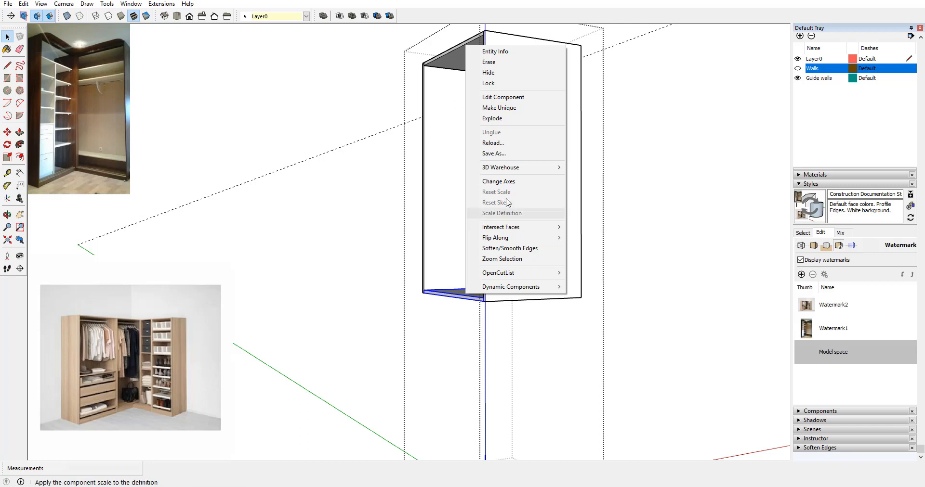
click(498, 108)
middle_drag(491, 232, 469, 306)
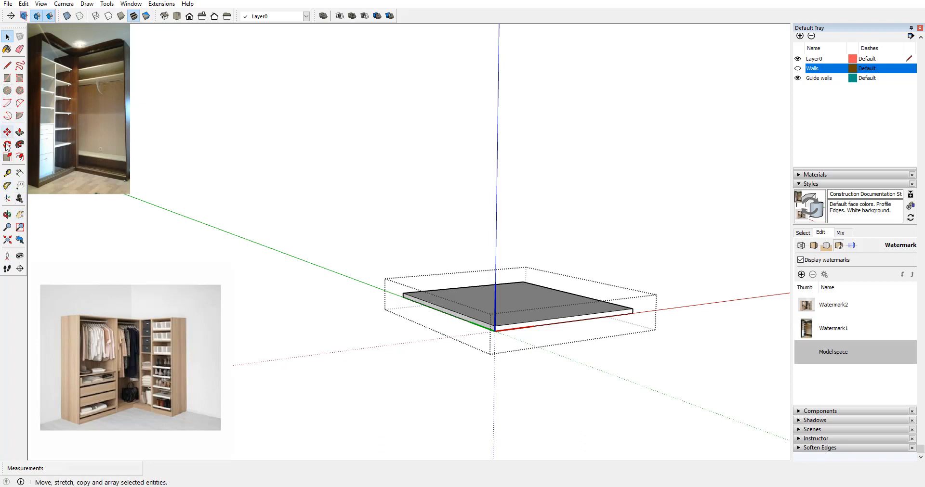
Step: Push the bottom panel's back edge face inward to shorten its depth, and leave the panel's editing
click(20, 132)
click(475, 322)
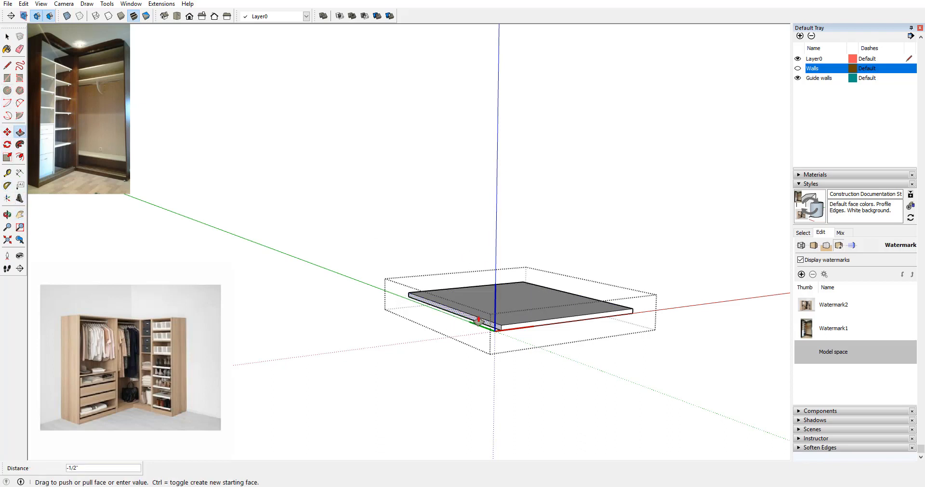
click(480, 320)
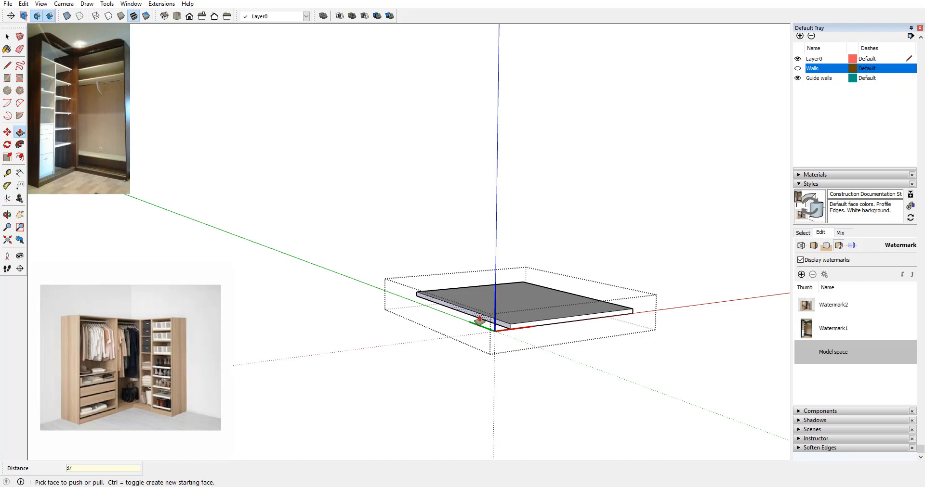
click(479, 320)
click(7, 37)
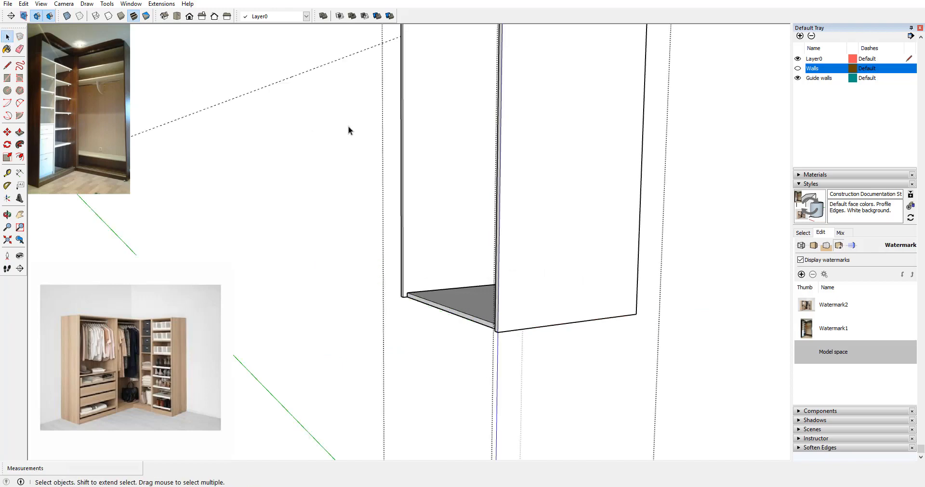
Step: Draw a 23 1/2" by 71 1/2" rectangle across the upper cabinet's open back, from the upper corner to the opposite lower corner
middle_drag(348, 127, 426, 59)
scroll(440, 86, up, 4)
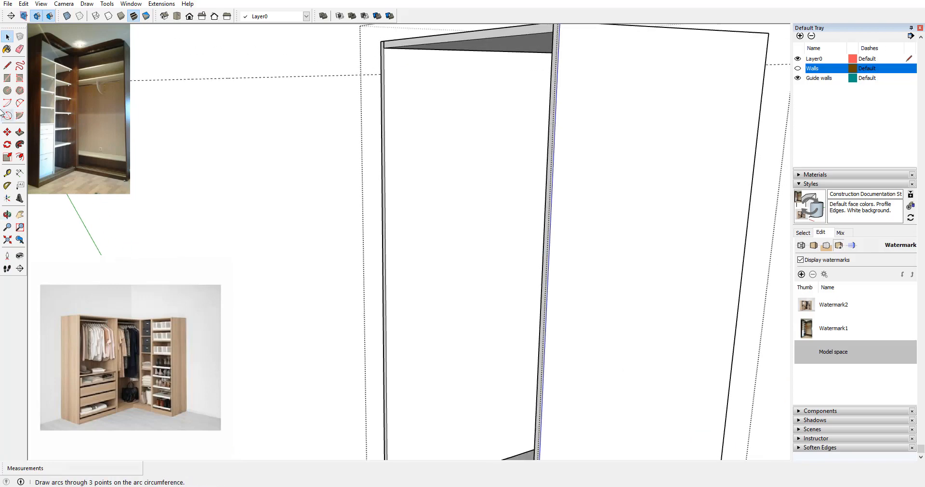
click(8, 79)
click(384, 47)
scroll(512, 260, down, 6)
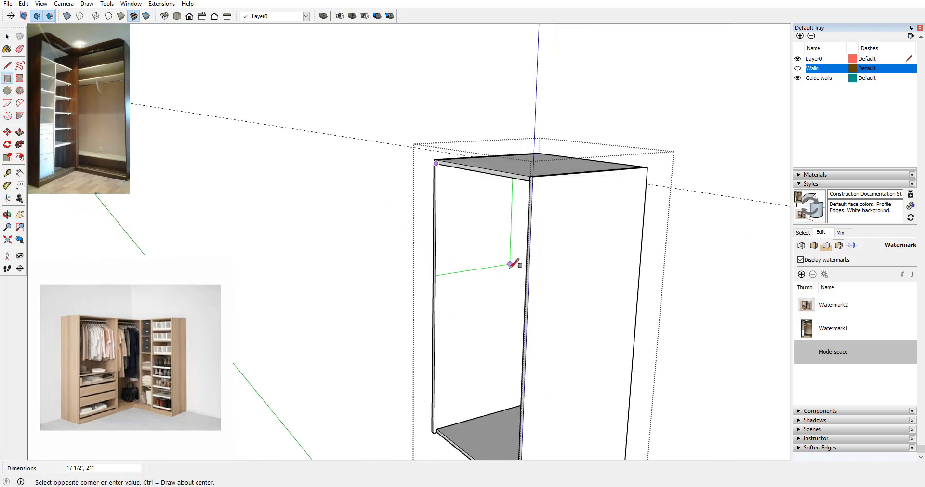
scroll(513, 404, up, 2)
scroll(518, 417, up, 3)
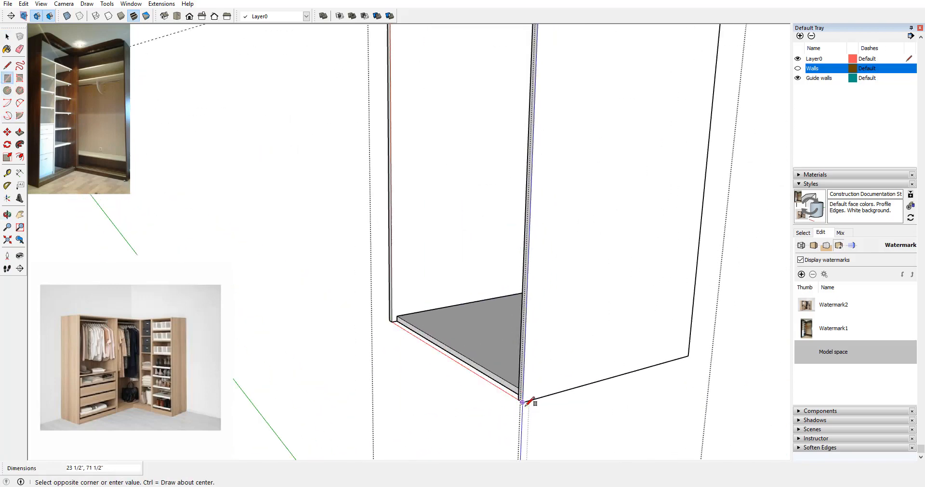
click(518, 396)
Step: Push the rectangle on the upper cabinet's back inward 1/2" to form the back panel
middle_drag(505, 378, 276, 128)
key(p)
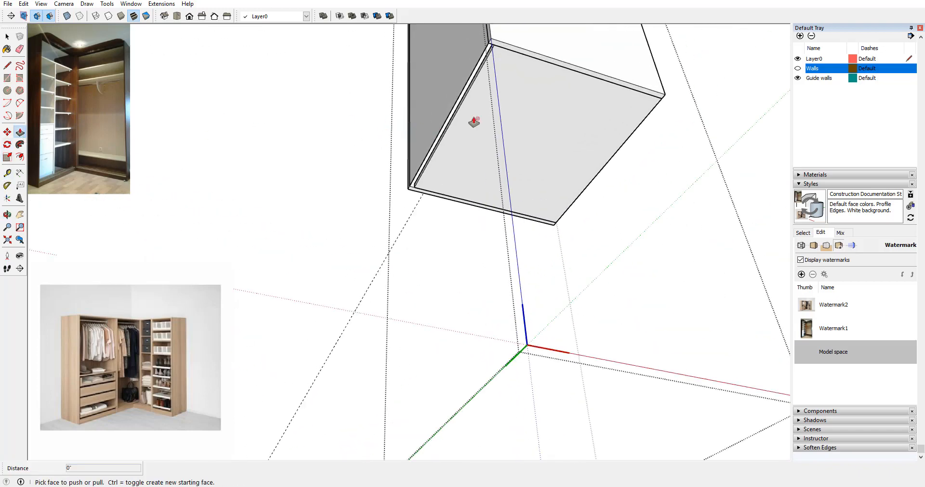
click(455, 105)
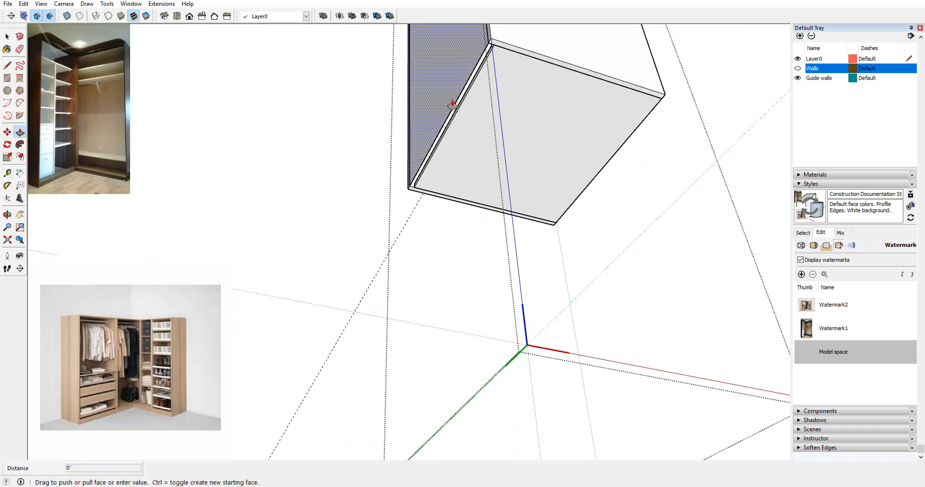
click(482, 124)
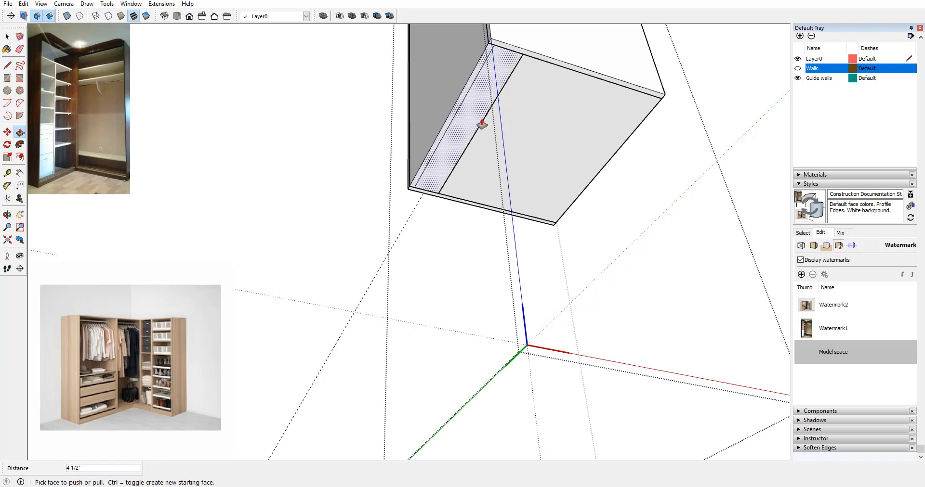
key(Return)
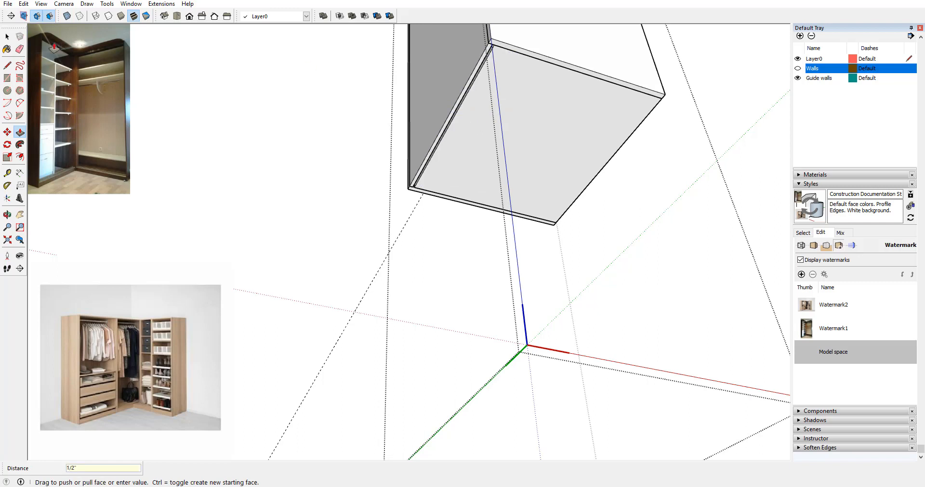
Step: Make the extruded back panel a component, keeping the default definition name
key(space)
click(448, 74)
right_click(455, 74)
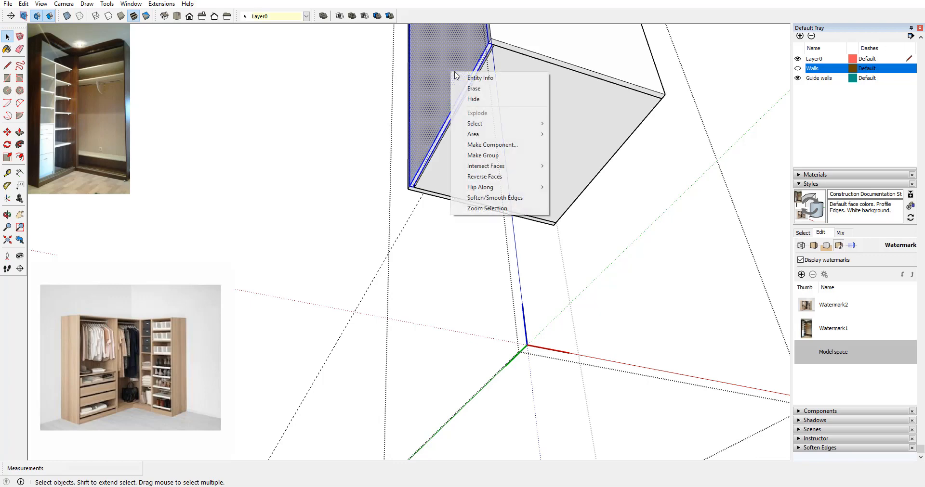
click(493, 144)
click(588, 307)
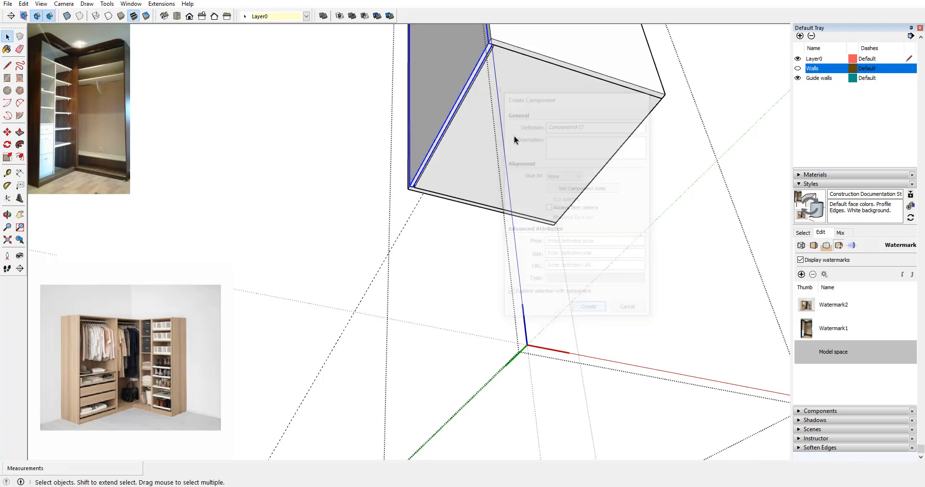
Step: Move the back panel 1/4" inward so it sits against the bottom panel's back edge
scroll(496, 72, up, 3)
middle_drag(495, 73, 472, 107)
scroll(483, 139, up, 3)
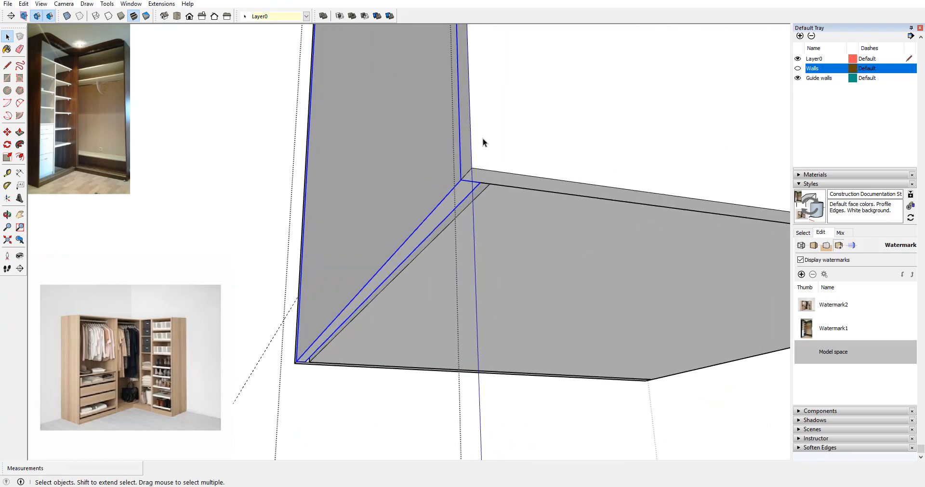
mouse_move(482, 139)
middle_down()
mouse_move(468, 169)
mouse_move(389, 156)
middle_up()
click(8, 132)
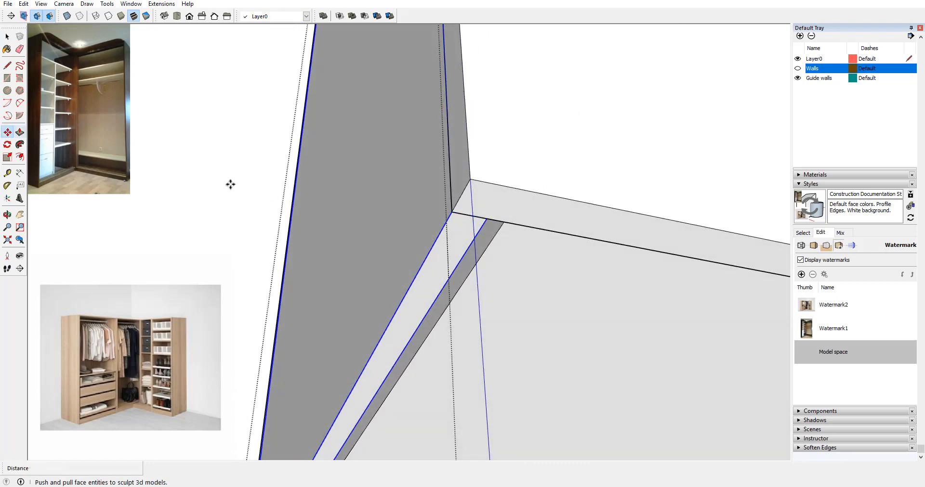
click(504, 222)
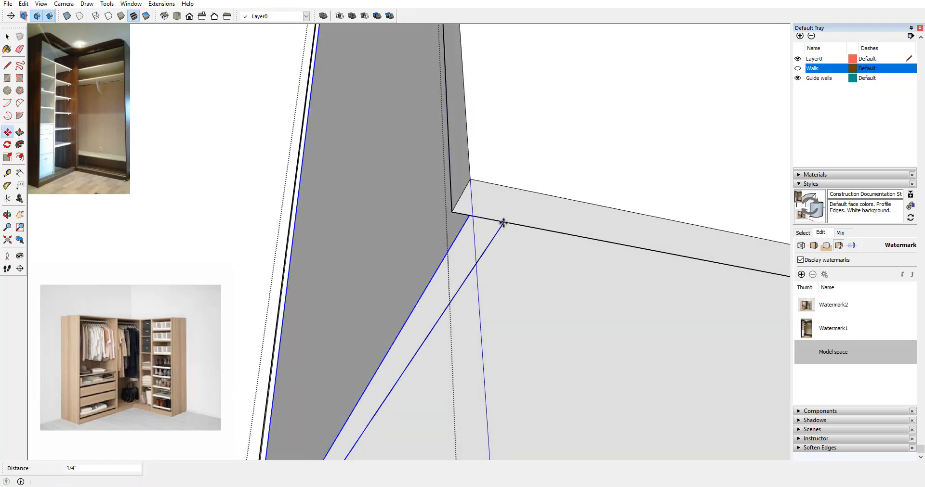
scroll(527, 180, down, 3)
middle_drag(526, 181, 541, 193)
key(space)
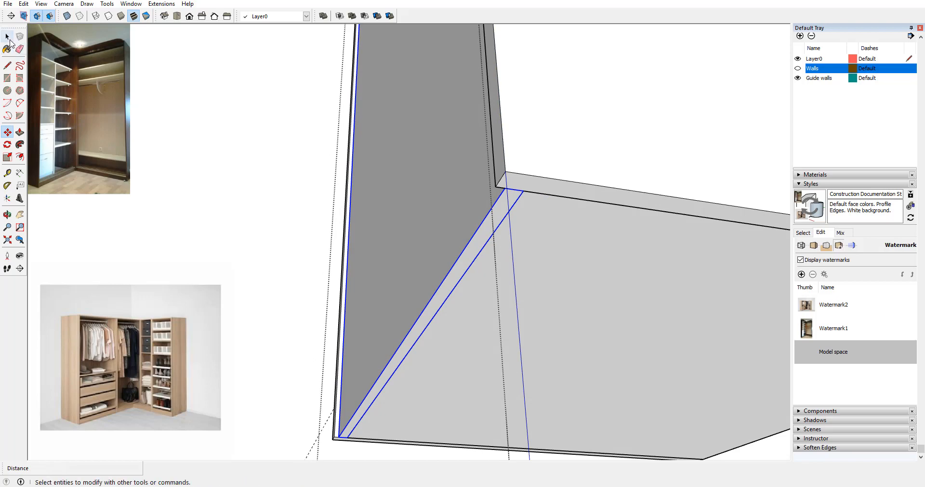
Step: Open the back panel for editing and pull one of its side edges outward 1/4"
scroll(506, 233, down, 6)
middle_drag(503, 89, 602, 81)
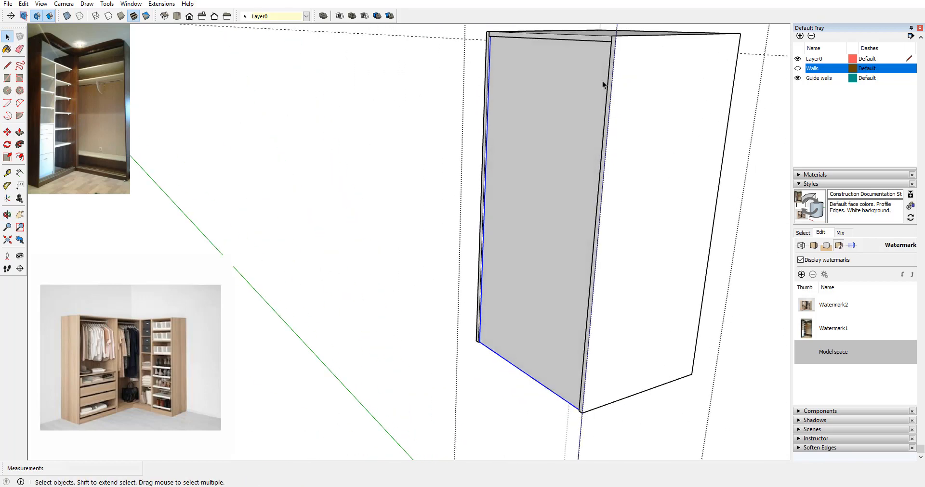
middle_drag(585, 243, 580, 184)
scroll(578, 184, down, 3)
middle_drag(534, 162, 543, 76)
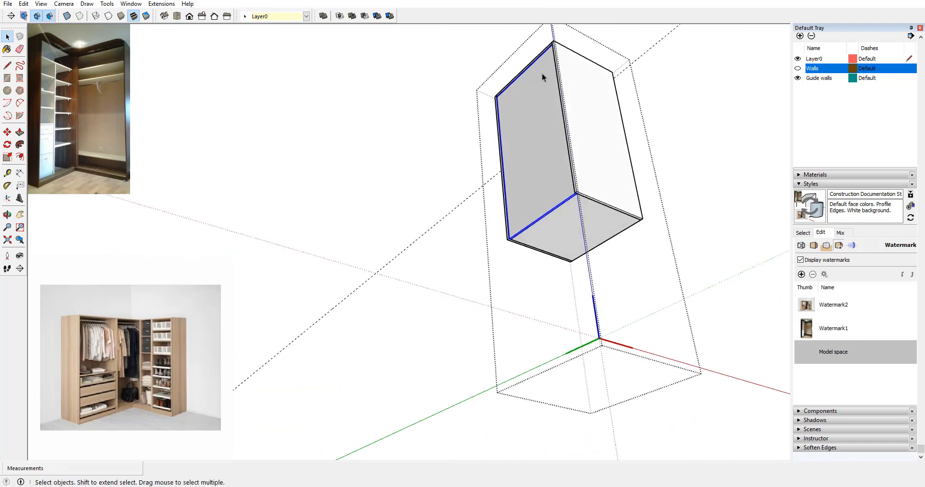
scroll(542, 79, up, 4)
double_click(545, 158)
middle_drag(561, 202, 219, 189)
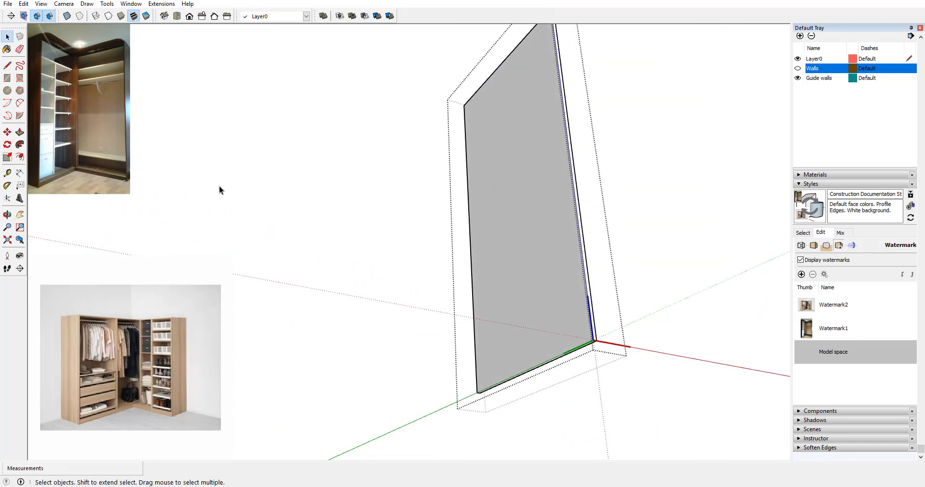
click(20, 132)
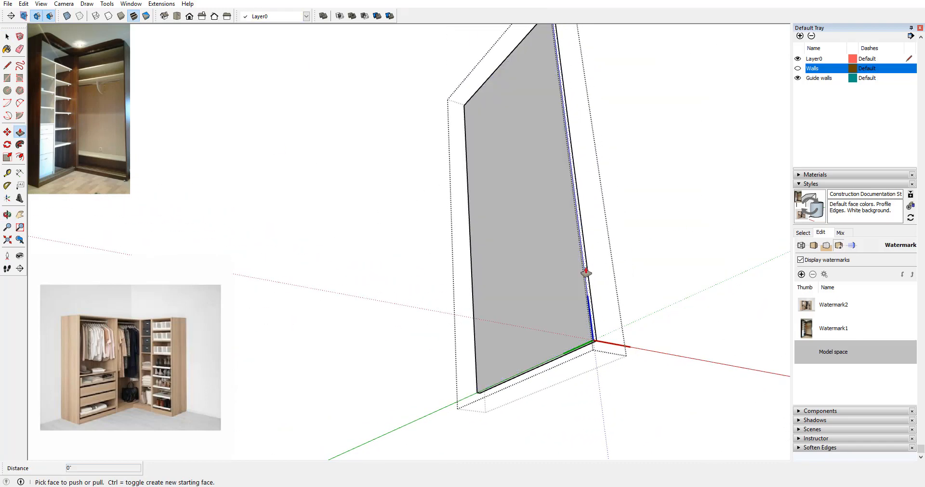
drag(586, 272, 592, 269)
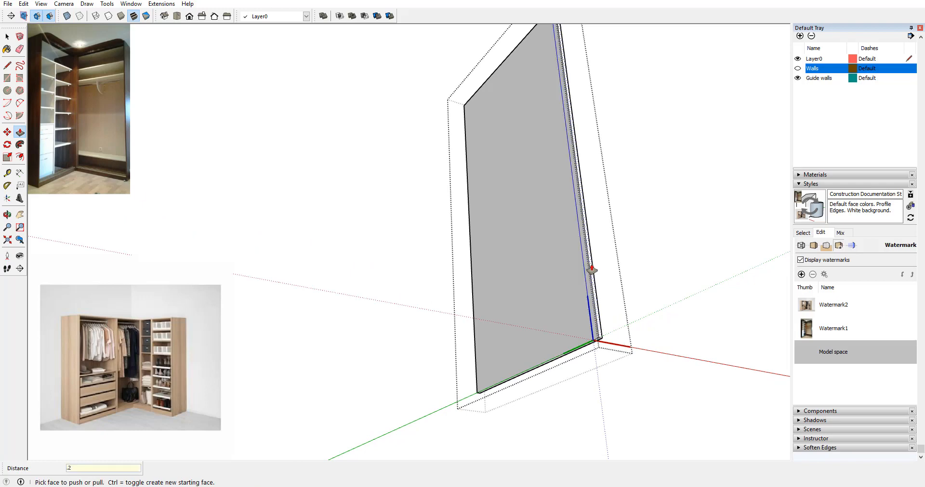
click(591, 270)
Step: Extend the back panel's opposite side edge and top edge outward by the same 1/4", and leave the panel's editing
middle_drag(456, 293, 545, 328)
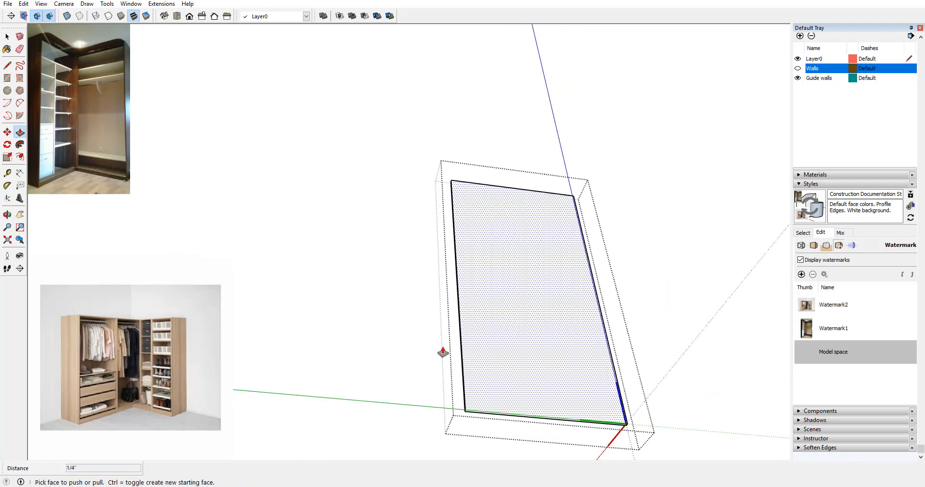
middle_drag(441, 353, 491, 373)
scroll(475, 384, up, 3)
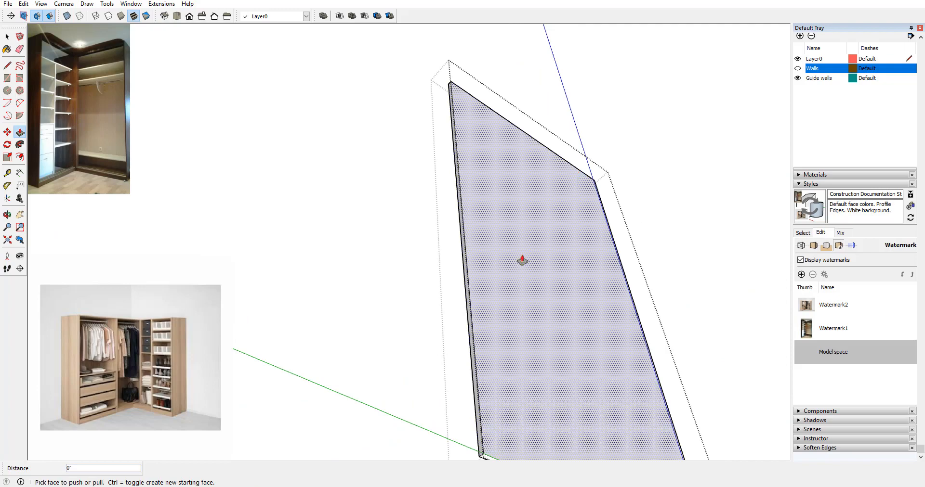
middle_drag(522, 260, 450, 227)
scroll(568, 201, down, 4)
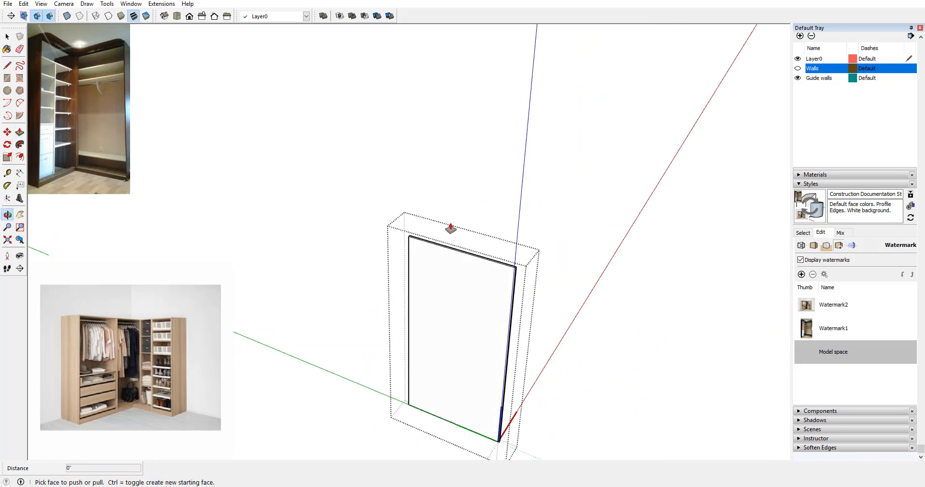
scroll(501, 242, up, 4)
middle_drag(442, 262, 407, 314)
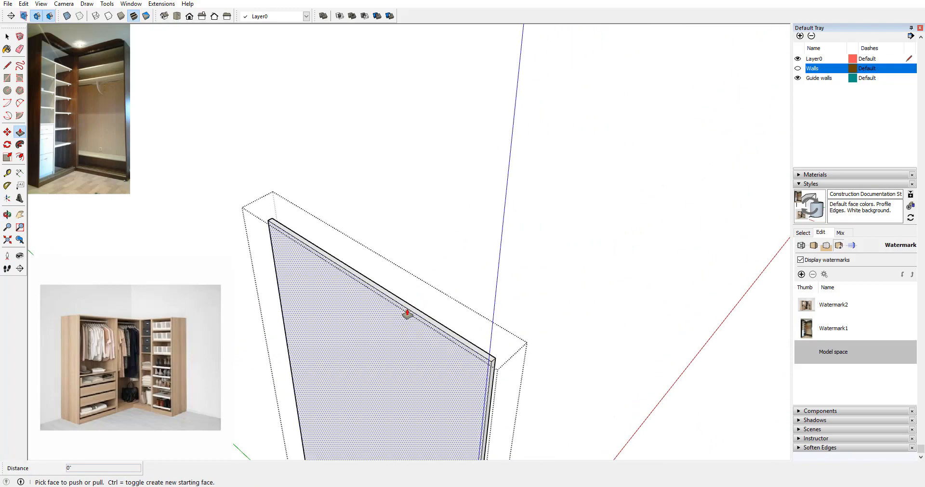
scroll(411, 158, down, 3)
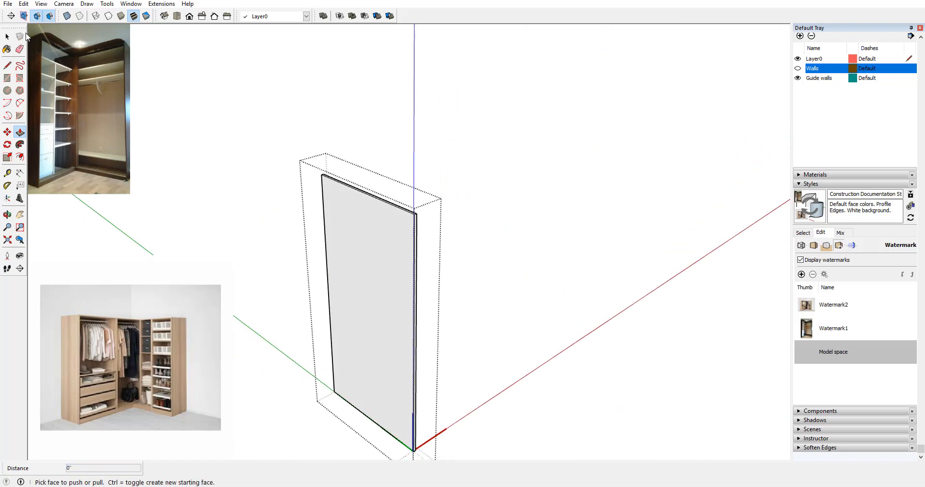
key(space)
middle_drag(412, 157, 510, 202)
middle_drag(493, 233, 432, 144)
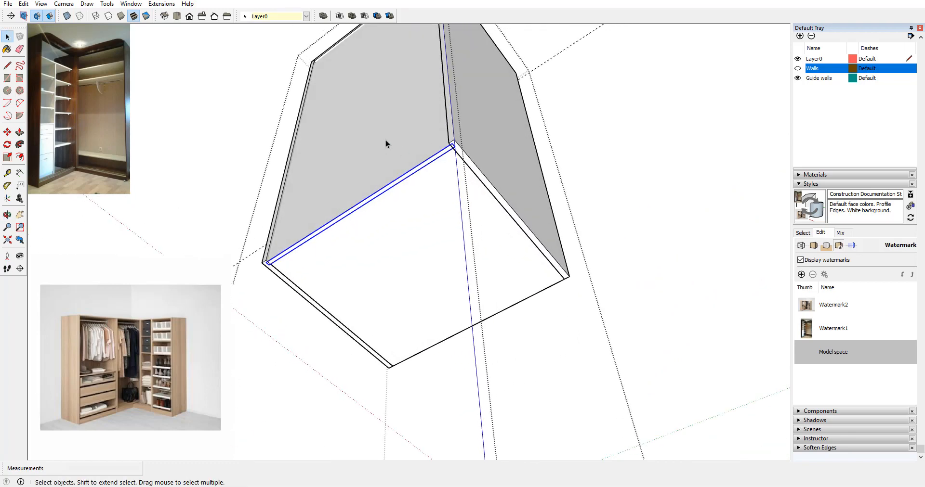
Step: Use the Trim solid tool to cut the back panel's shape out of the cabinet's side panels and top panel
click(378, 17)
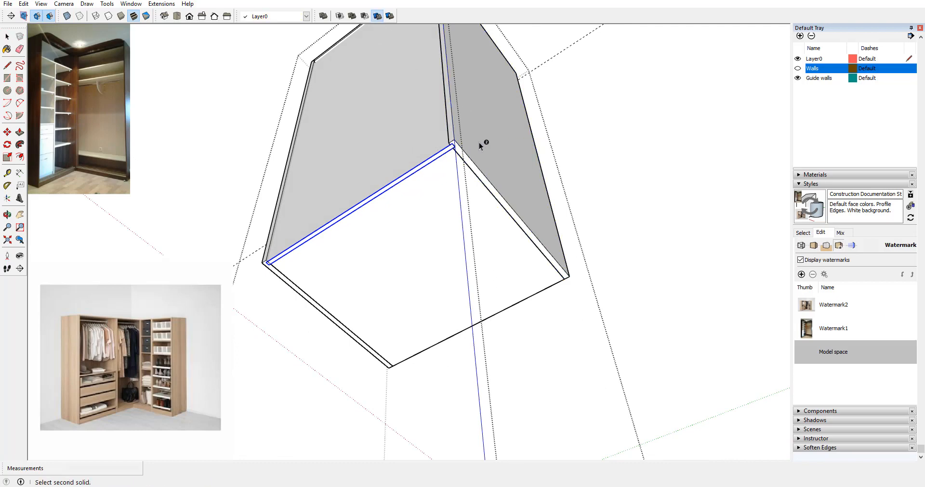
middle_drag(386, 231, 487, 144)
scroll(544, 123, up, 3)
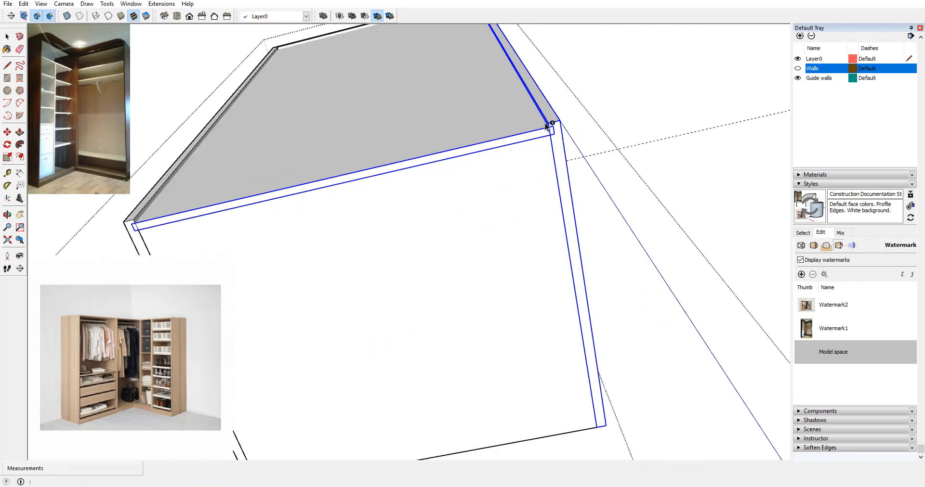
scroll(545, 124, up, 2)
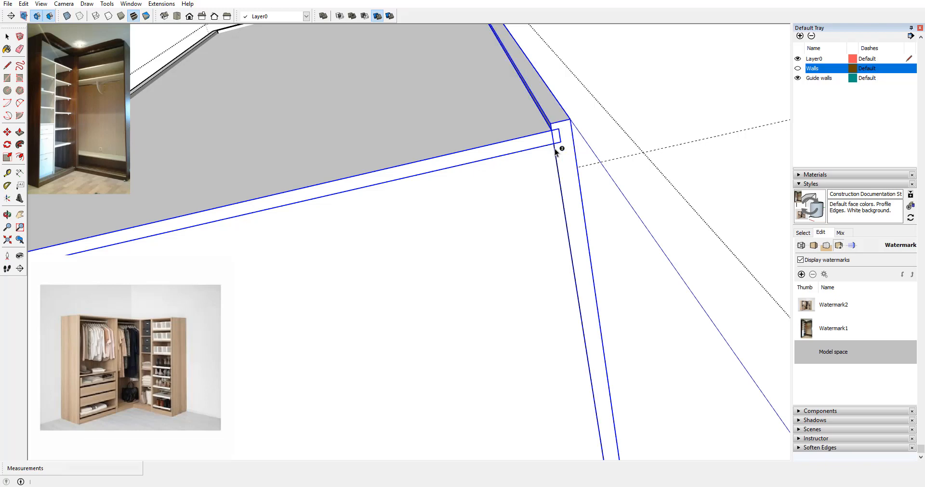
scroll(554, 149, down, 6)
middle_drag(505, 246, 416, 211)
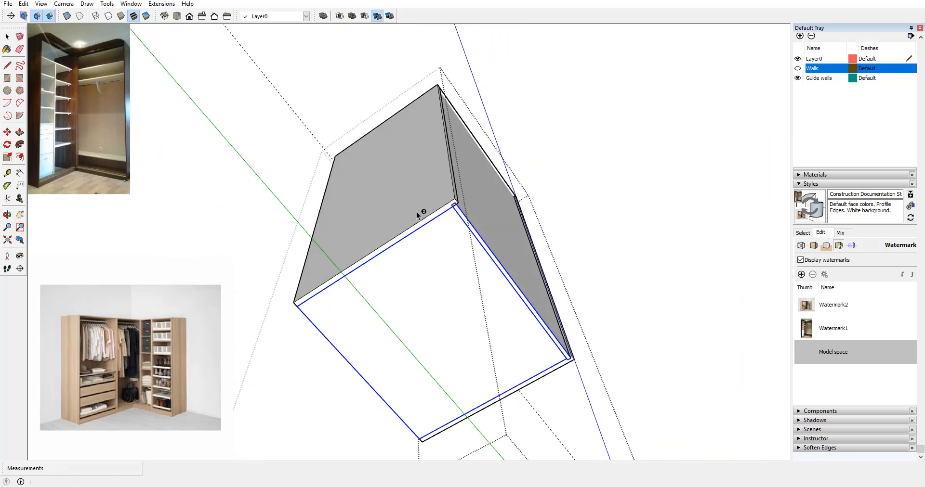
middle_drag(506, 190, 457, 202)
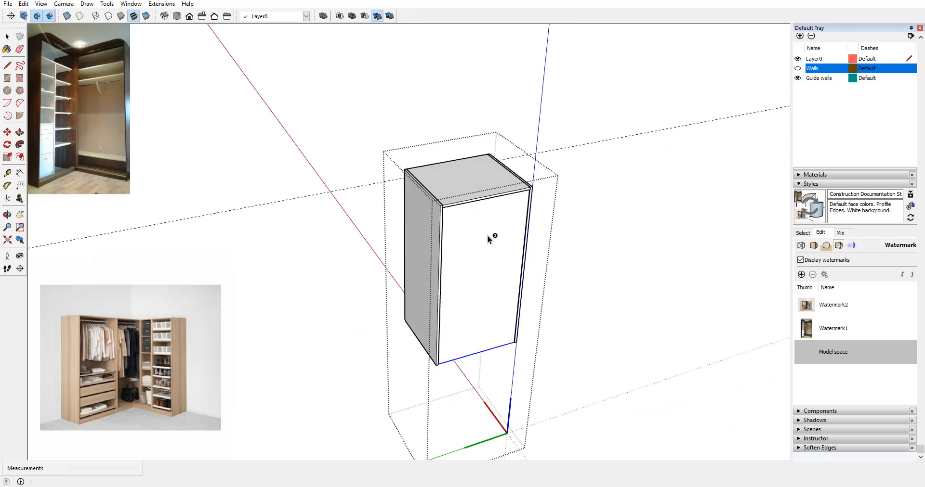
middle_drag(487, 236, 449, 70)
scroll(449, 72, up, 5)
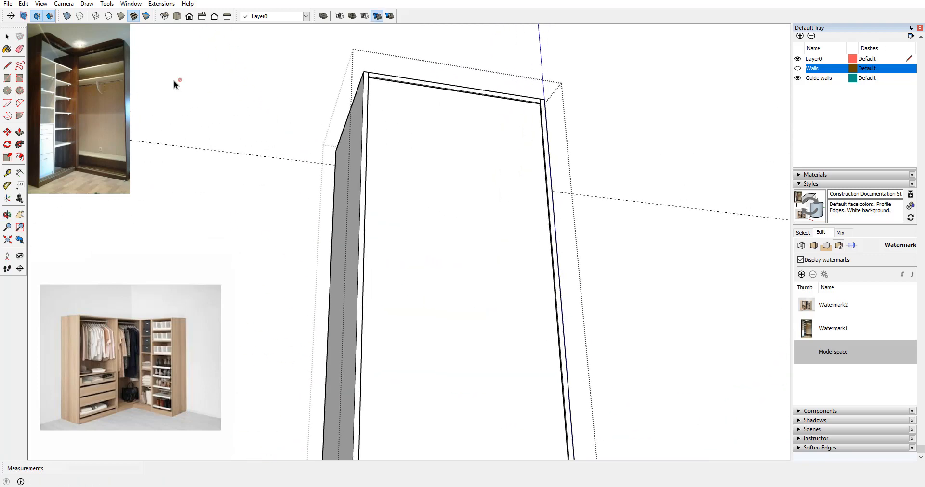
Step: Hide the back panel and examine the grooves in the cabinet's side and top panels
key(space)
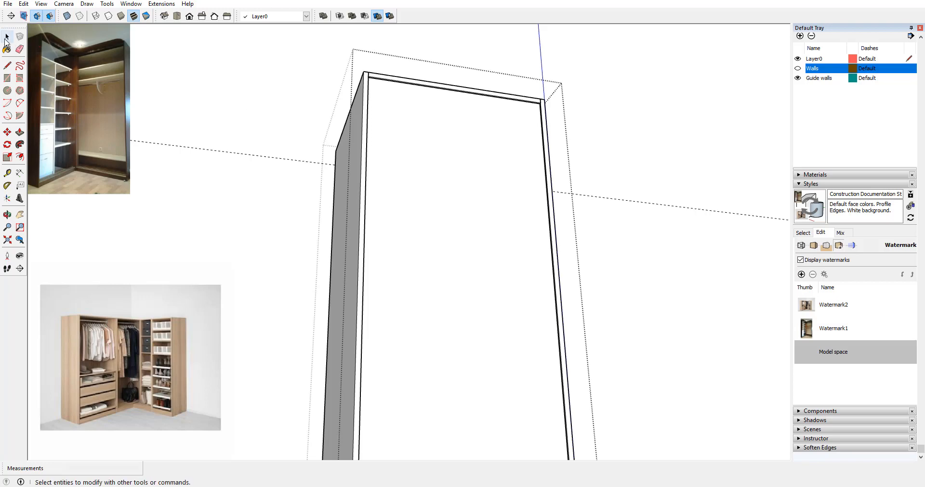
scroll(455, 198, down, 3)
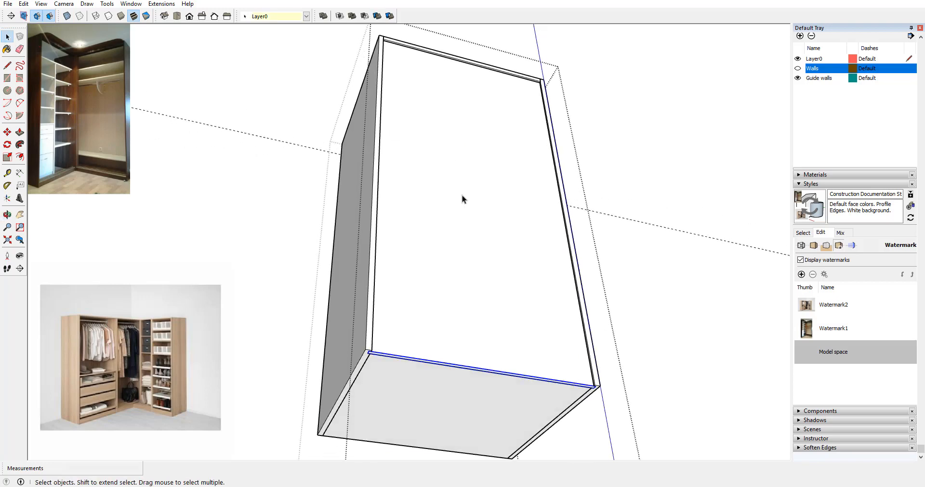
right_click(449, 265)
click(484, 46)
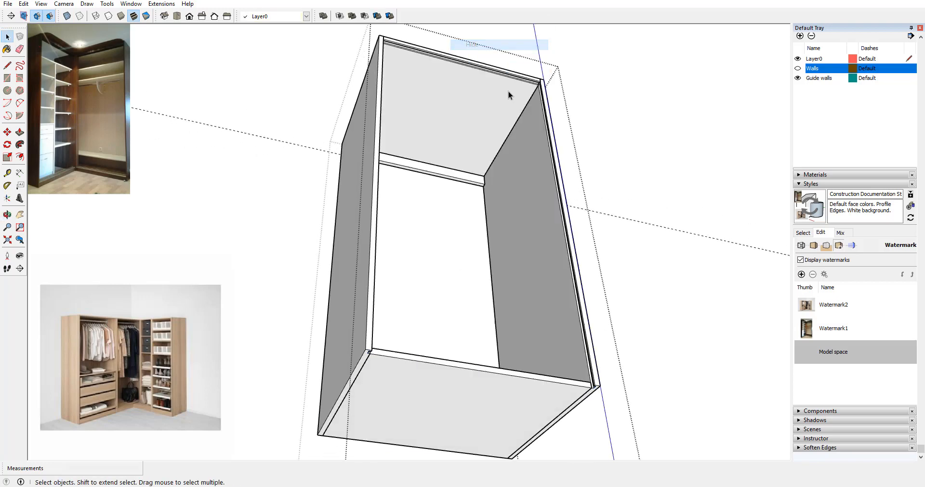
middle_drag(509, 92, 527, 189)
scroll(530, 104, up, 3)
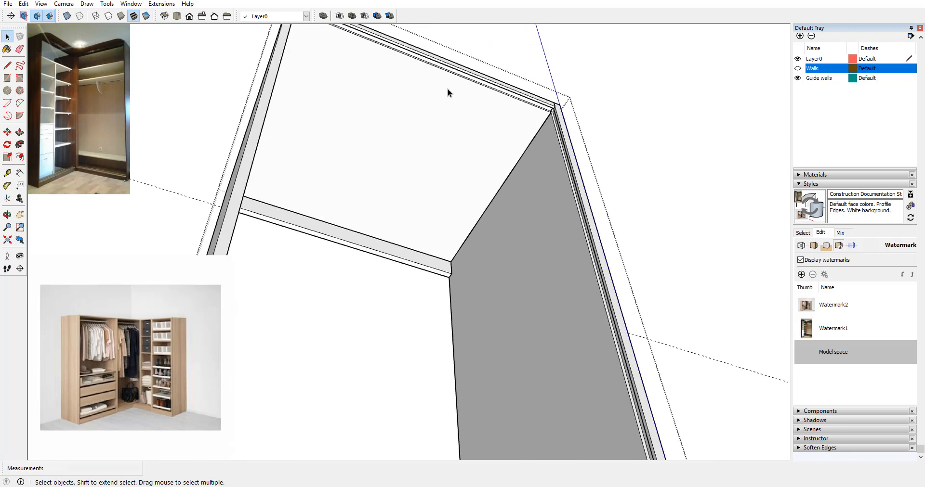
scroll(559, 254, down, 3)
middle_drag(560, 253, 339, 349)
middle_drag(453, 276, 423, 304)
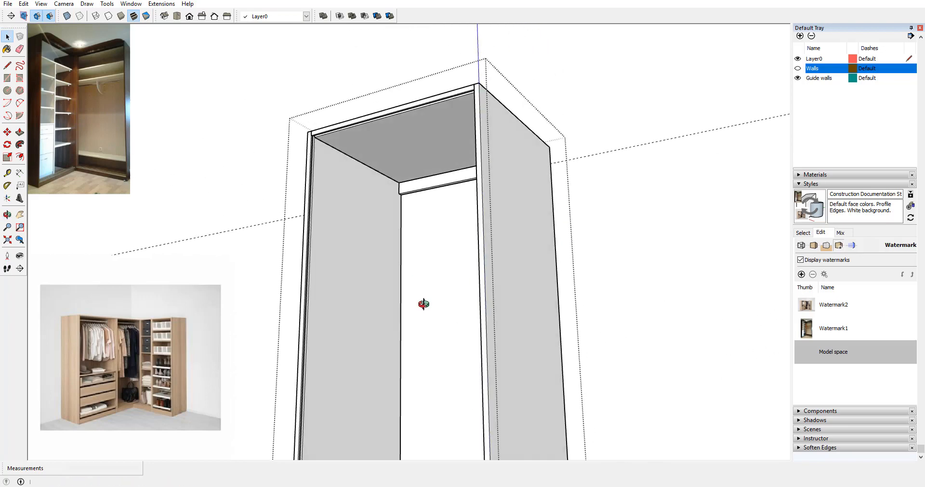
Step: Undo the hiding of the back panel and return to the view of the whole closet
key(ctrl+z)
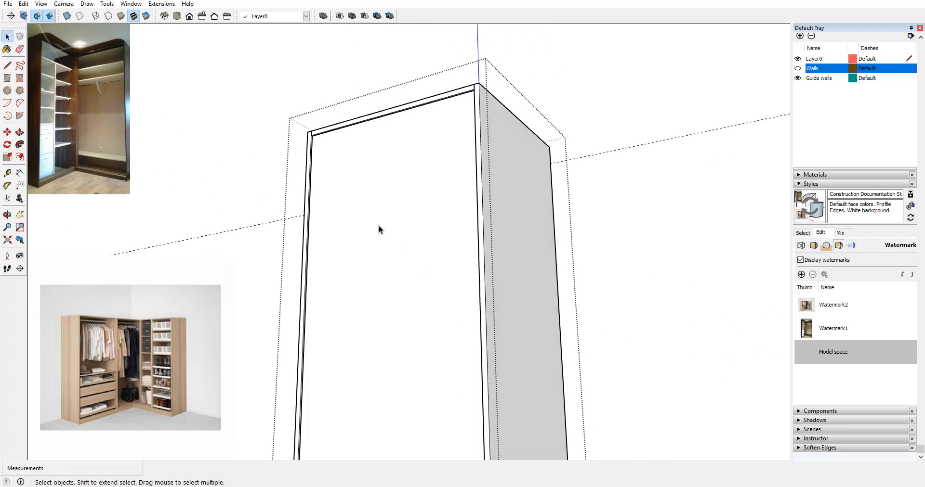
middle_drag(379, 226, 414, 358)
scroll(411, 358, up, 3)
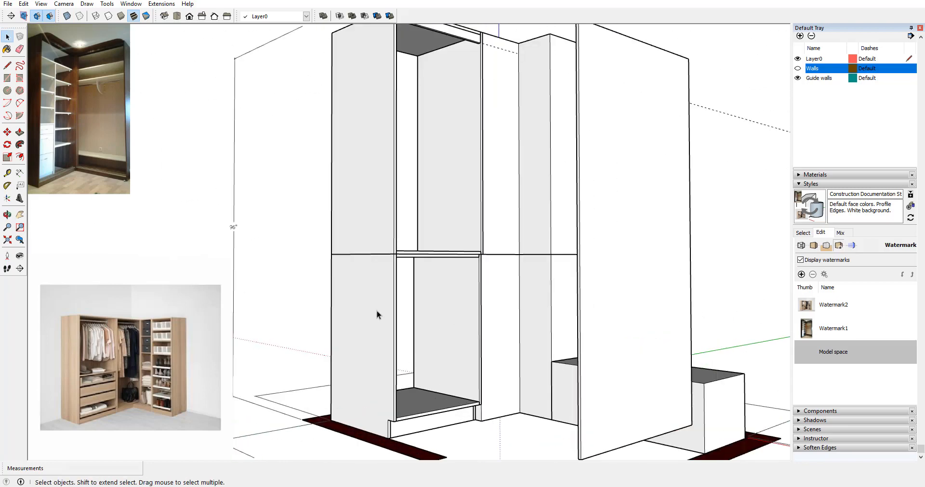
Step: Examine the upper and lower cabinets and the corner unit of the closet from several sides
middle_drag(377, 311, 442, 361)
scroll(440, 362, up, 4)
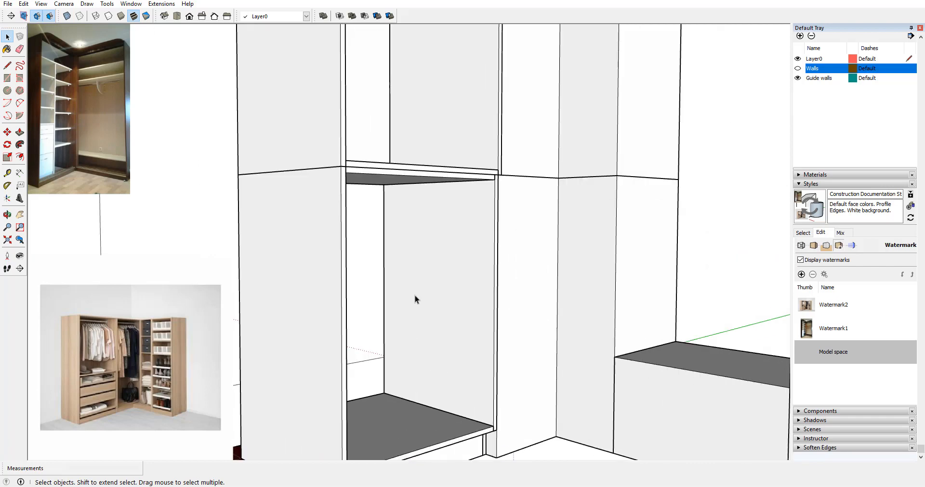
middle_drag(415, 296, 461, 168)
scroll(491, 335, down, 5)
scroll(484, 178, up, 3)
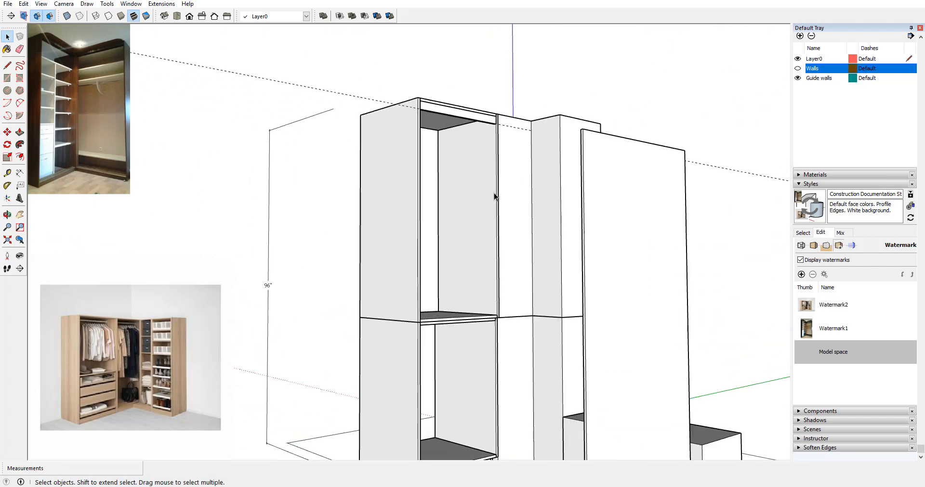
middle_drag(493, 192, 486, 119)
scroll(490, 212, down, 4)
scroll(481, 212, up, 4)
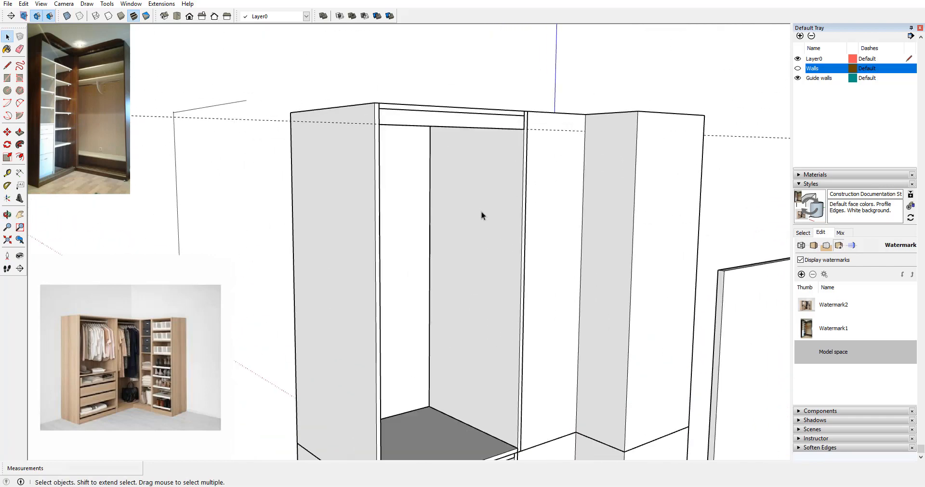
scroll(483, 178, down, 3)
middle_drag(484, 179, 561, 236)
scroll(491, 237, down, 3)
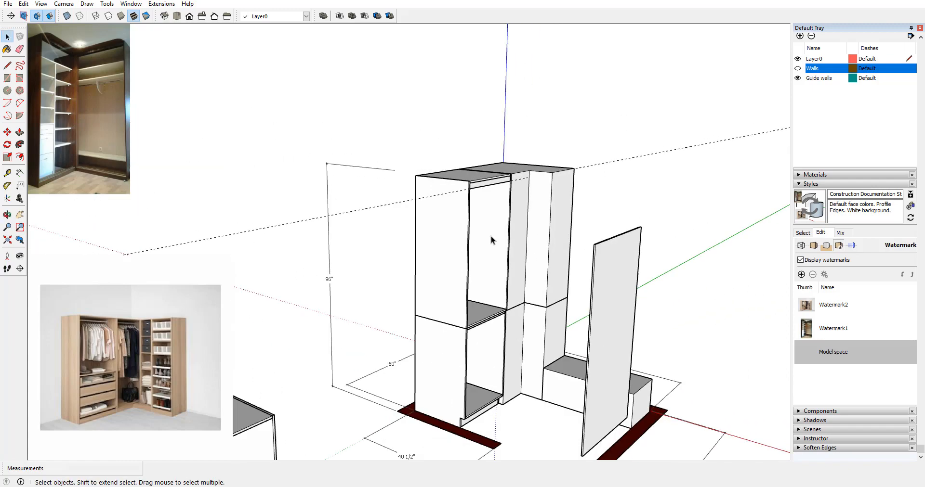
middle_drag(491, 237, 440, 212)
scroll(499, 278, up, 4)
scroll(481, 201, down, 4)
scroll(470, 247, up, 3)
scroll(457, 267, up, 2)
middle_drag(457, 267, 394, 253)
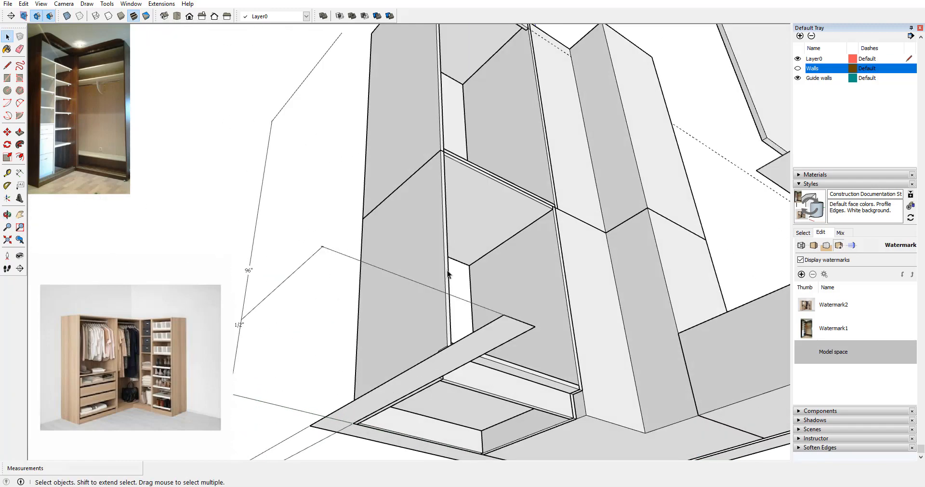
Step: Draw a 25 5/8" line between the side panels along the bottom panel's front edge on the separate base cabinet
scroll(482, 251, down, 4)
scroll(470, 283, down, 2)
middle_drag(469, 283, 458, 332)
middle_drag(304, 181, 371, 337)
scroll(471, 254, down, 2)
scroll(337, 316, up, 5)
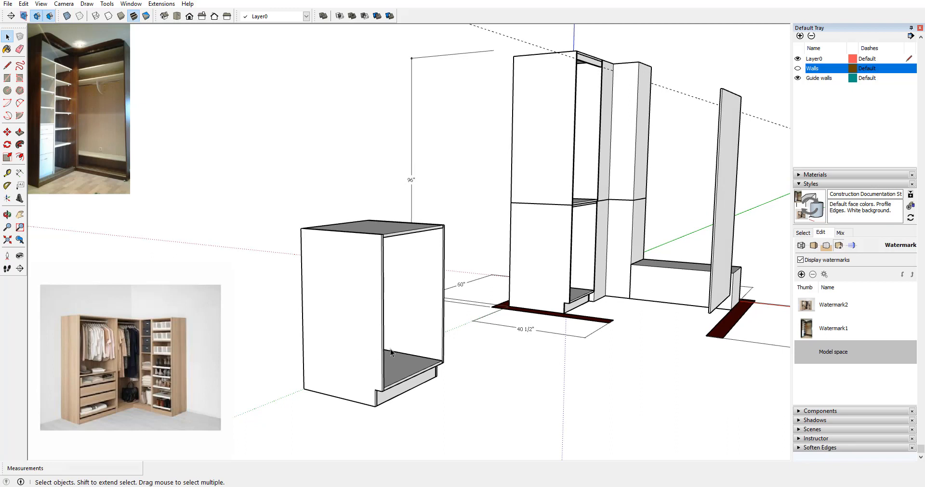
scroll(390, 349, up, 2)
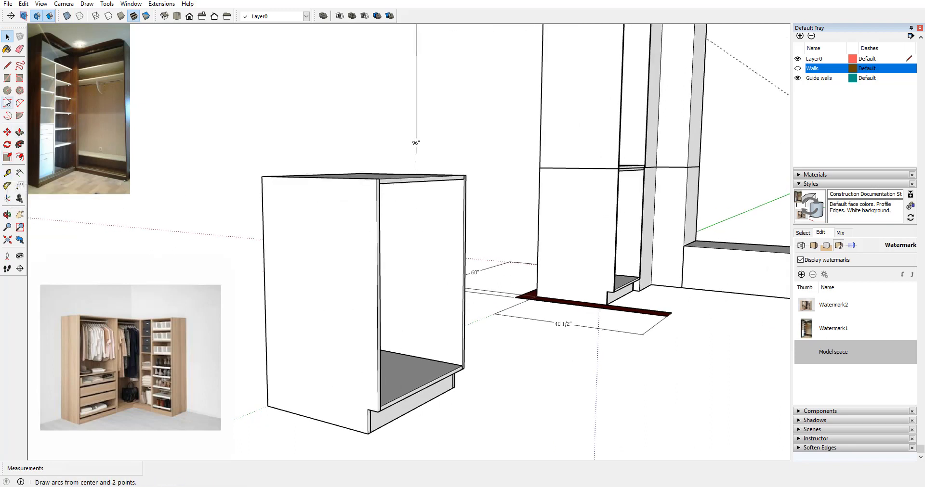
click(8, 66)
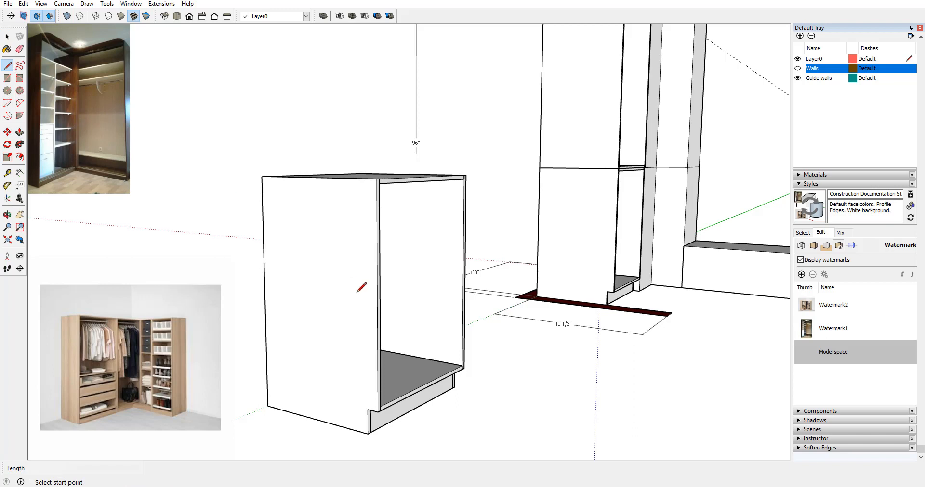
click(381, 406)
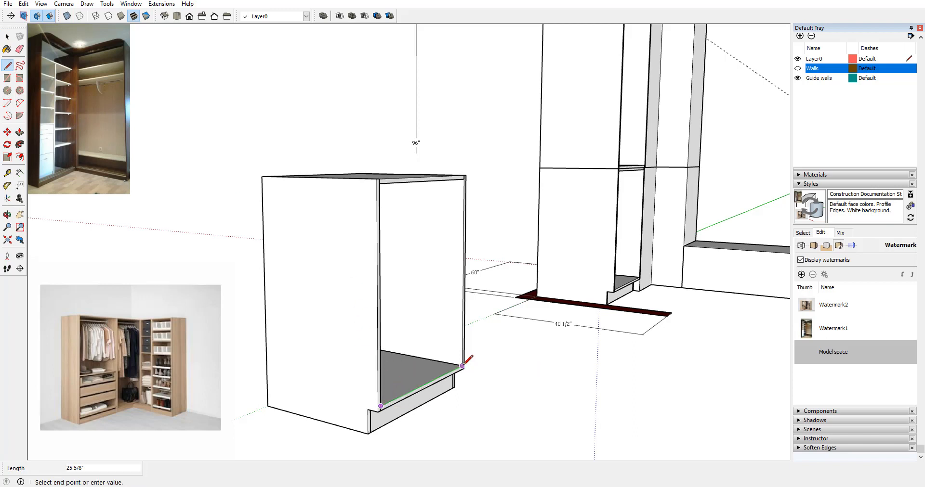
click(462, 366)
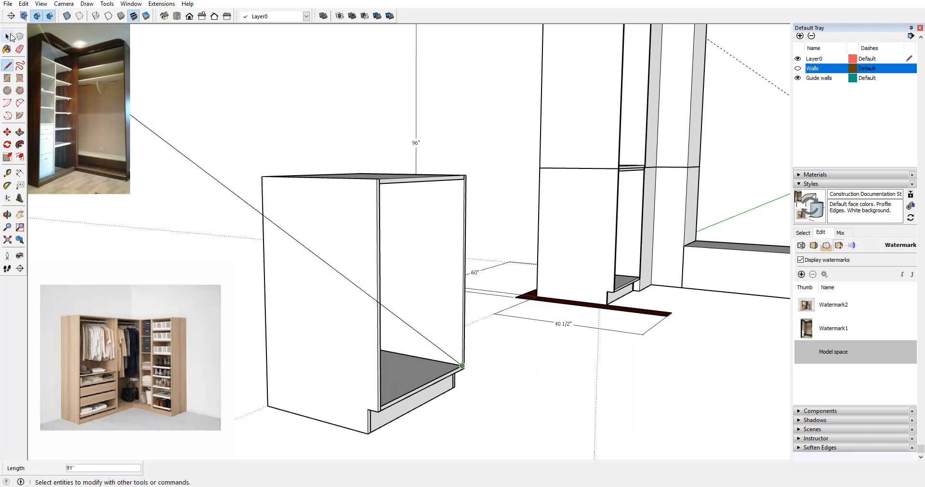
Step: Copy the line up to the top panel's underside and divide the distance into four equal spaces with /4
click(8, 36)
scroll(639, 362, down, 2)
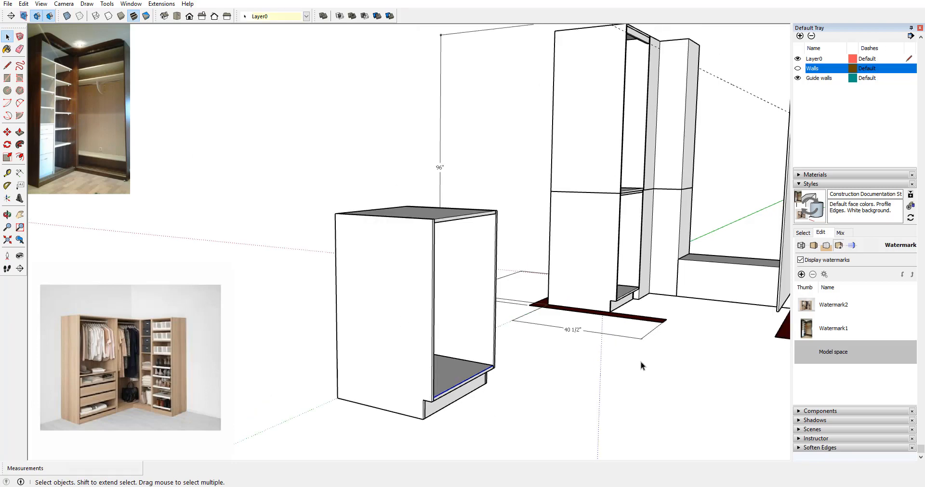
middle_drag(640, 362, 439, 402)
scroll(438, 395, up, 5)
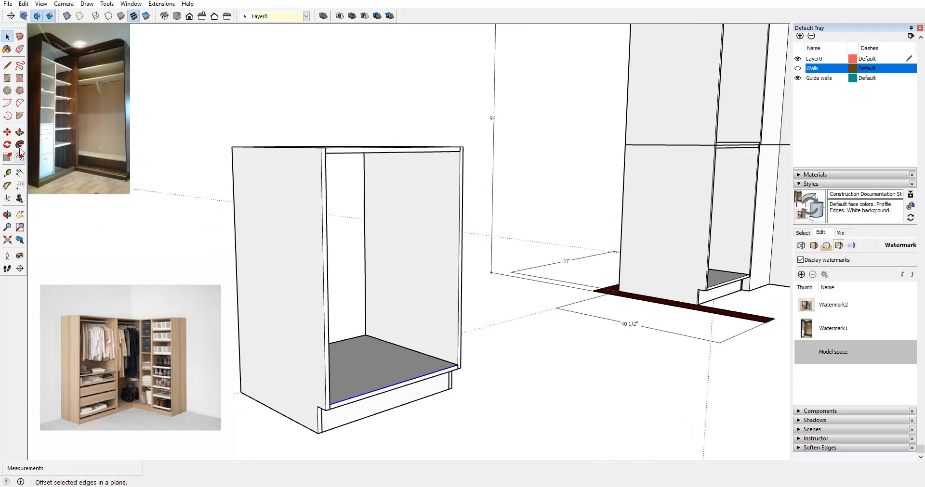
click(7, 132)
click(331, 404)
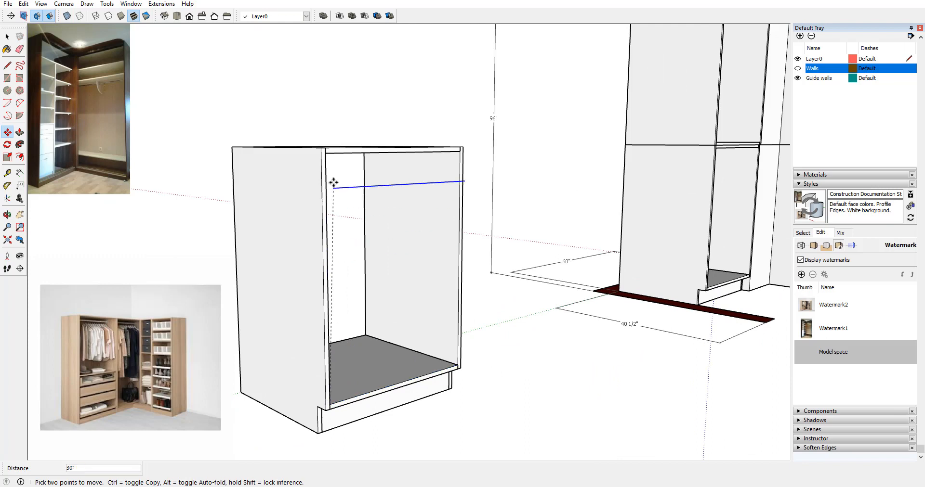
key(ctrl)
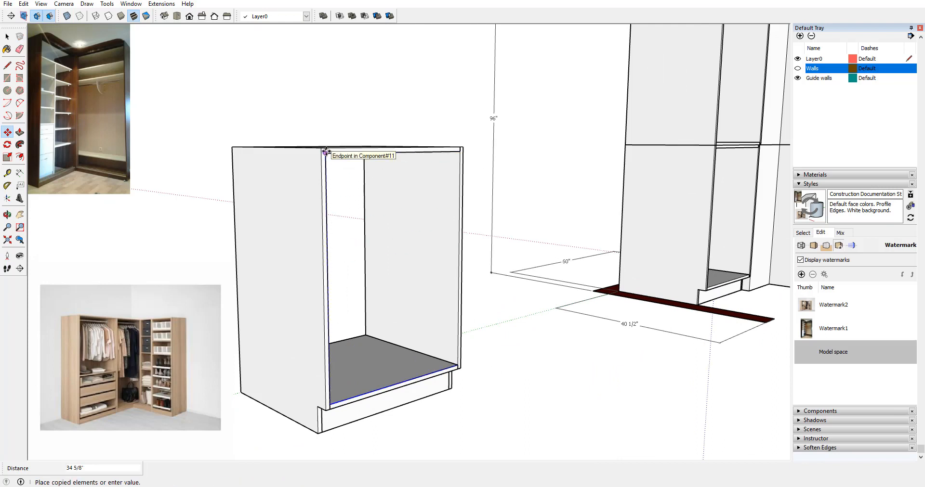
click(326, 152)
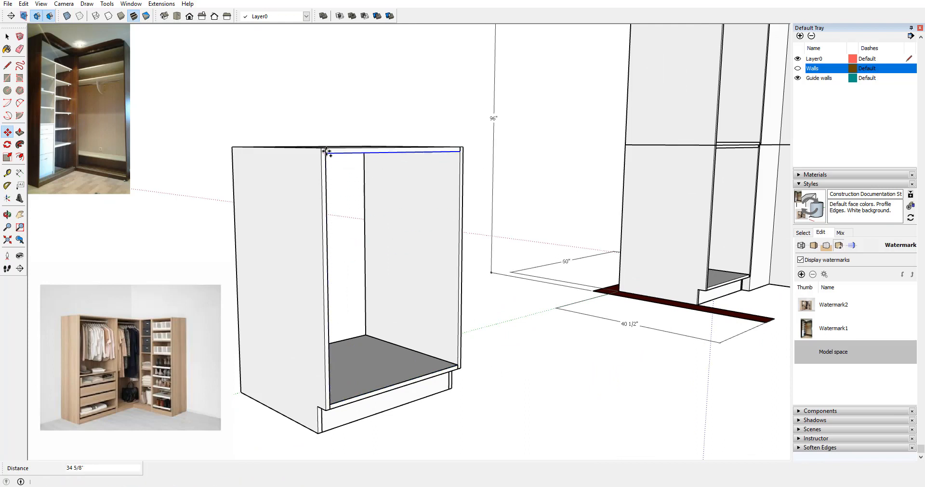
text(/4)
key(Return)
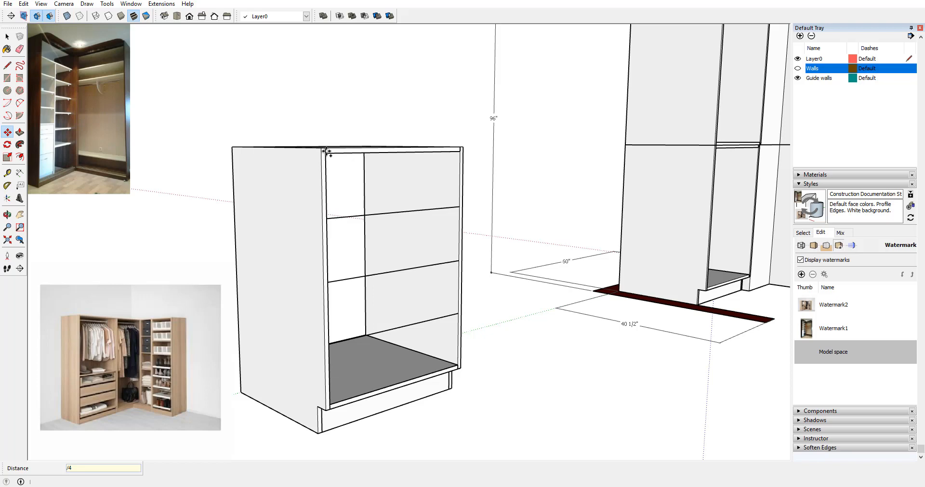
key(Return)
key(space)
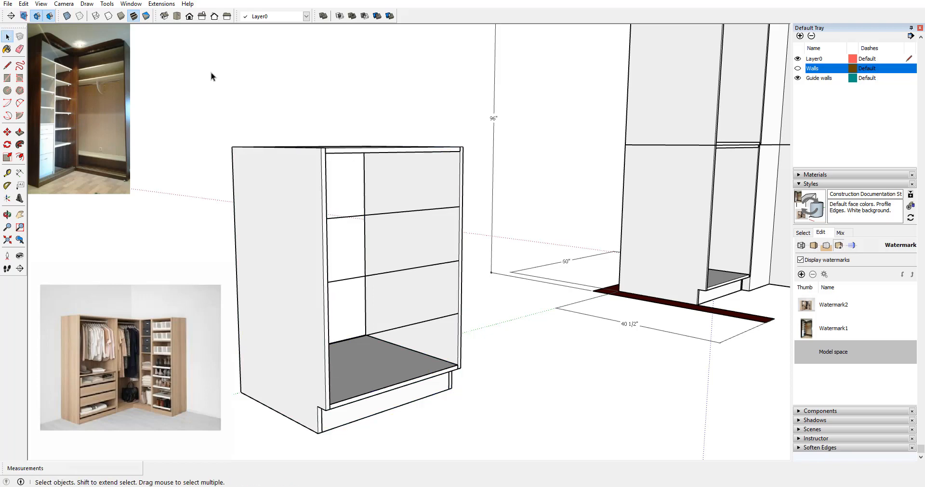
Step: Use the Tape Measure tool to place horizontal guides on the three intermediate division lines across the cabinet front
middle_drag(337, 217, 405, 244)
scroll(404, 244, down, 2)
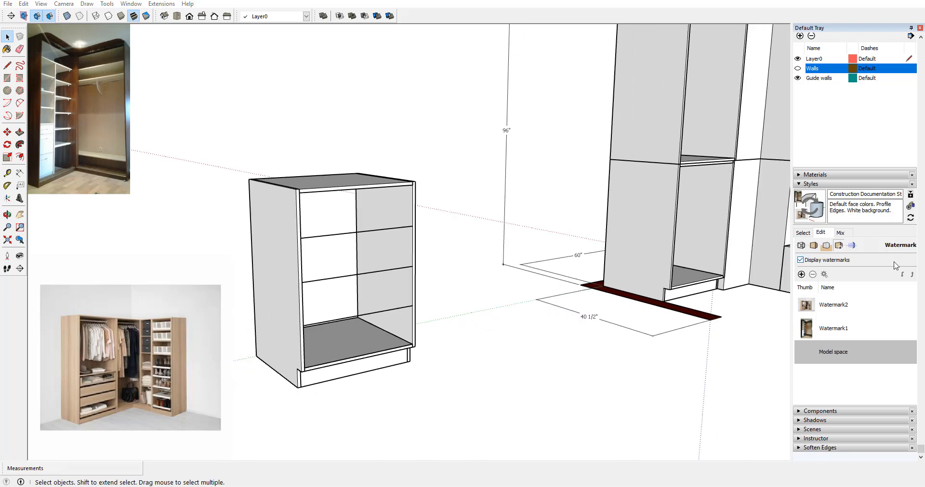
scroll(363, 260, up, 3)
middle_drag(364, 257, 574, 252)
scroll(574, 252, down, 4)
scroll(482, 296, up, 4)
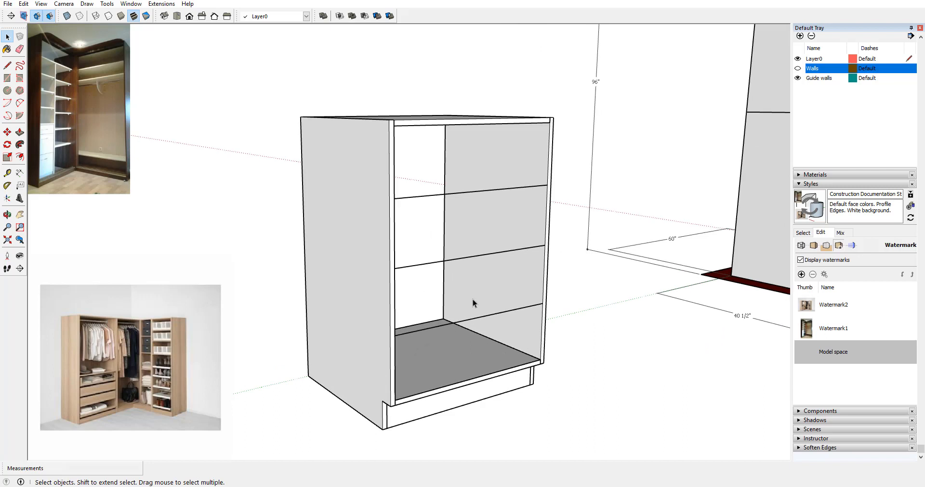
click(7, 172)
click(426, 119)
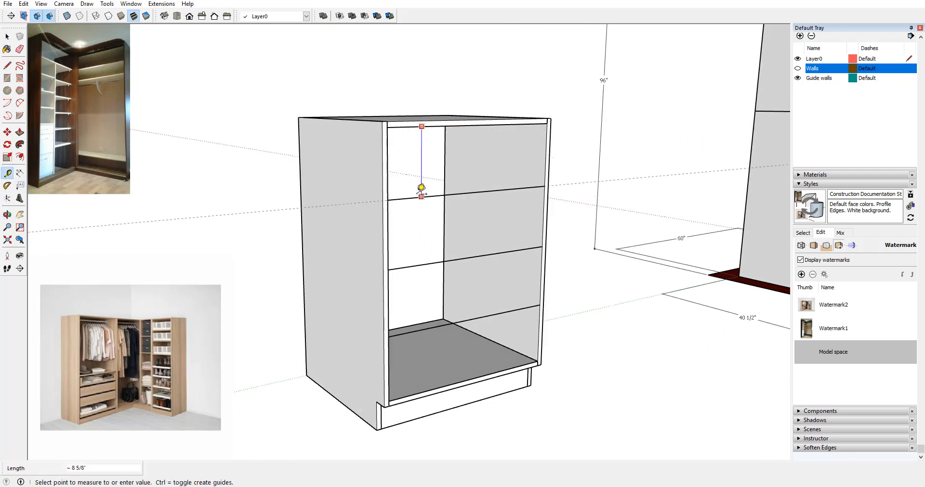
click(422, 197)
click(435, 196)
click(427, 265)
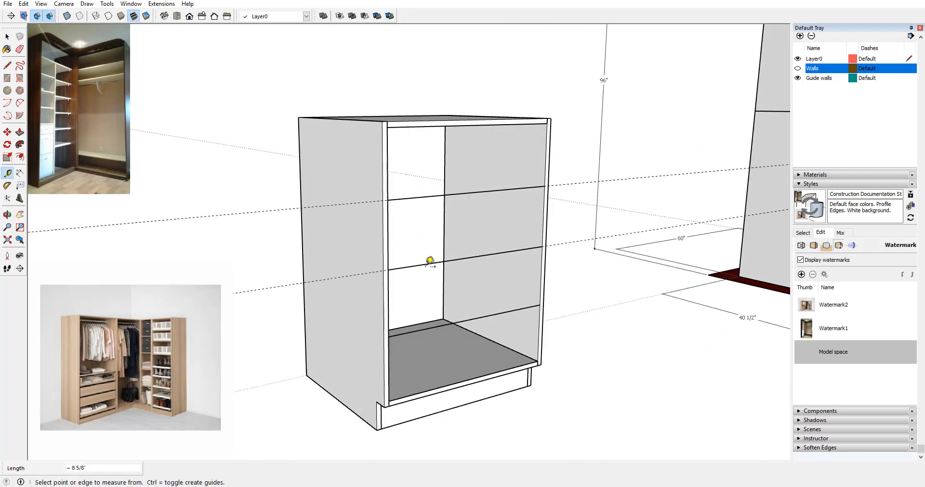
click(423, 264)
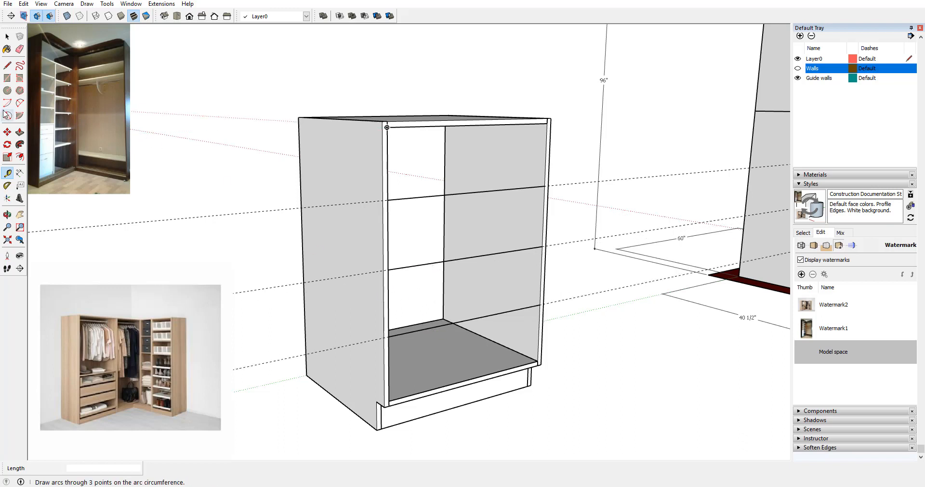
Step: Delete the helper lines across the cabinet opening, keeping only the three guides
click(7, 36)
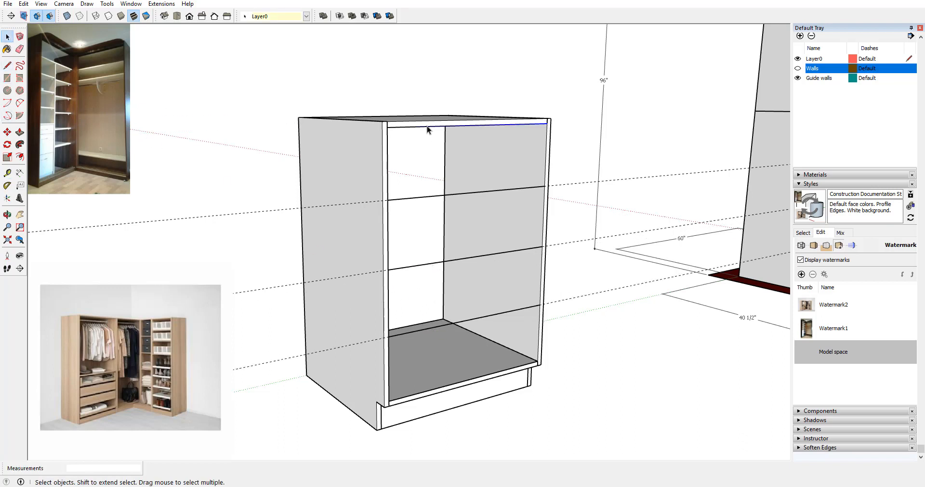
key(Delete)
key(Delete)
click(449, 261)
key(Delete)
click(467, 320)
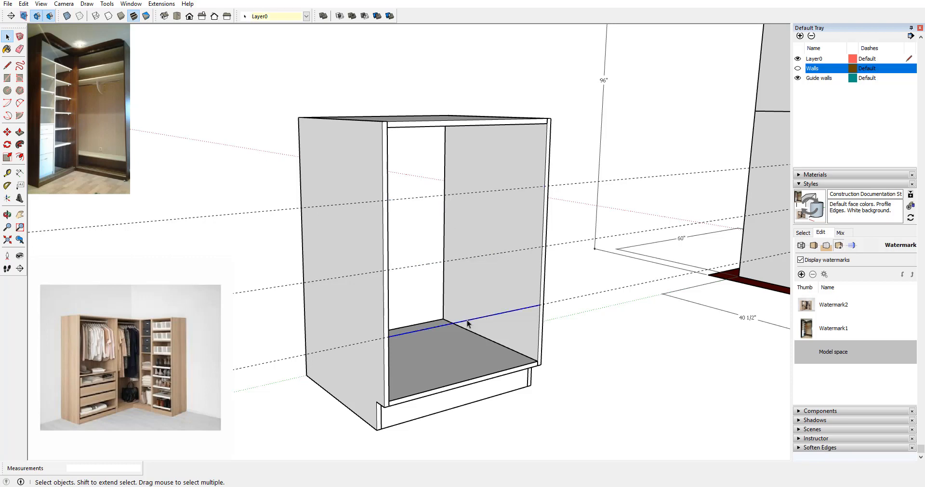
key(Delete)
key(Delete)
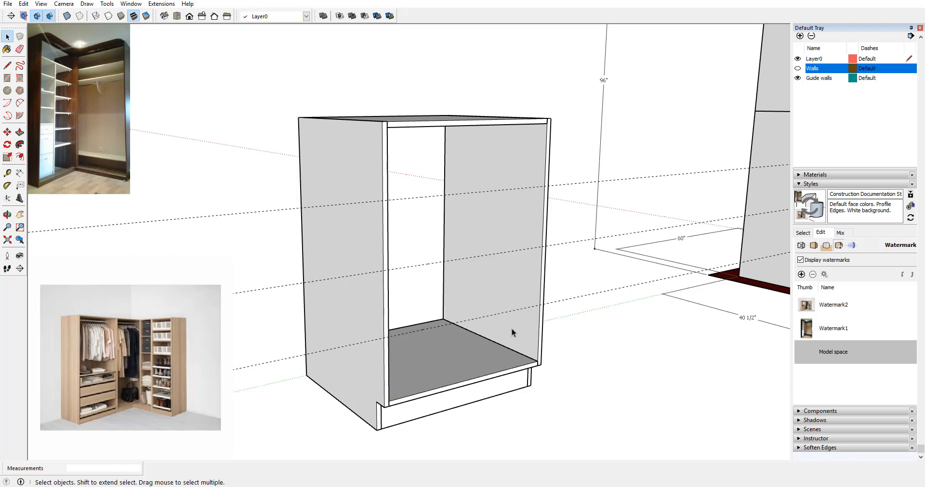
Step: Draw a 25 5/8" by about 8 5/8" rectangle between the side panels, from the lowest guide down to the bottom panel
middle_drag(511, 330, 381, 282)
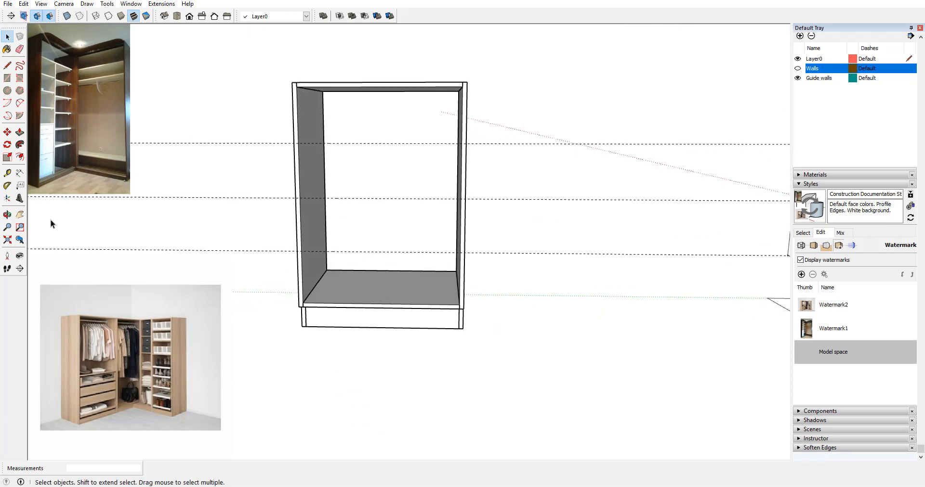
click(8, 78)
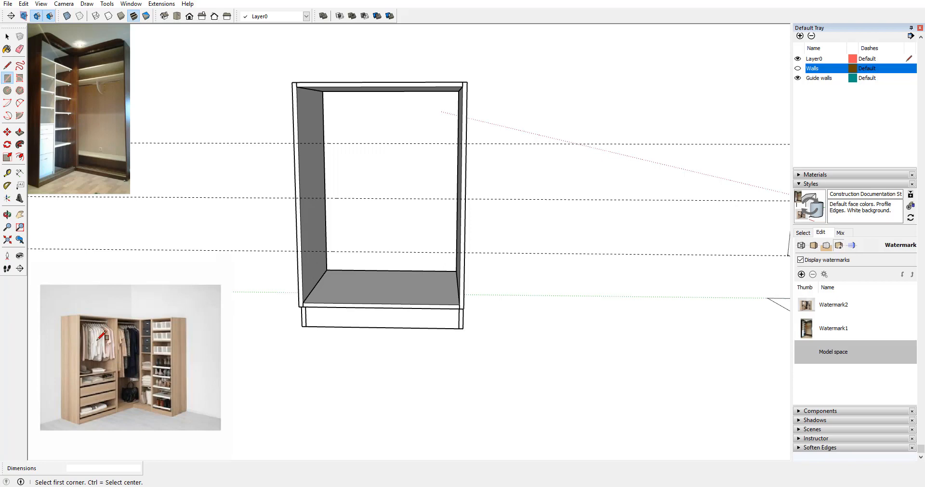
click(301, 251)
click(463, 302)
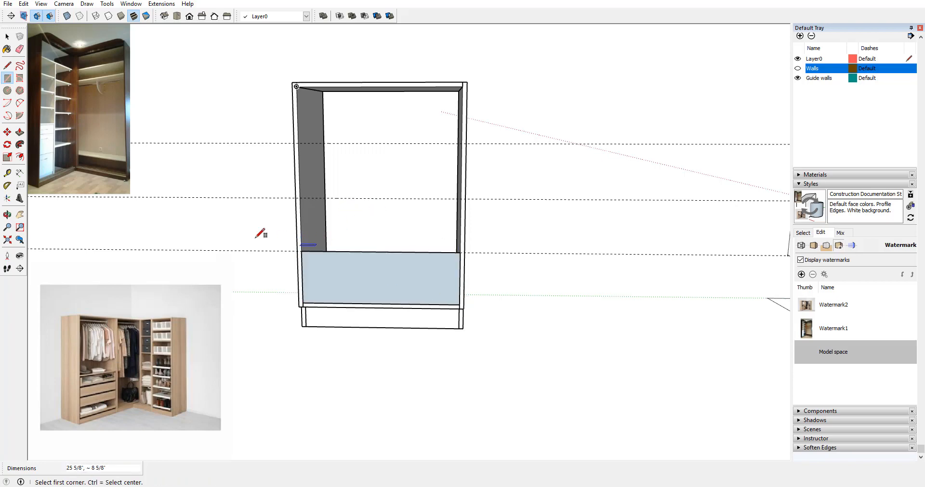
Step: Push/Pull the rectangle back into the cabinet to form a drawer volume 18" deep
middle_drag(262, 234, 478, 279)
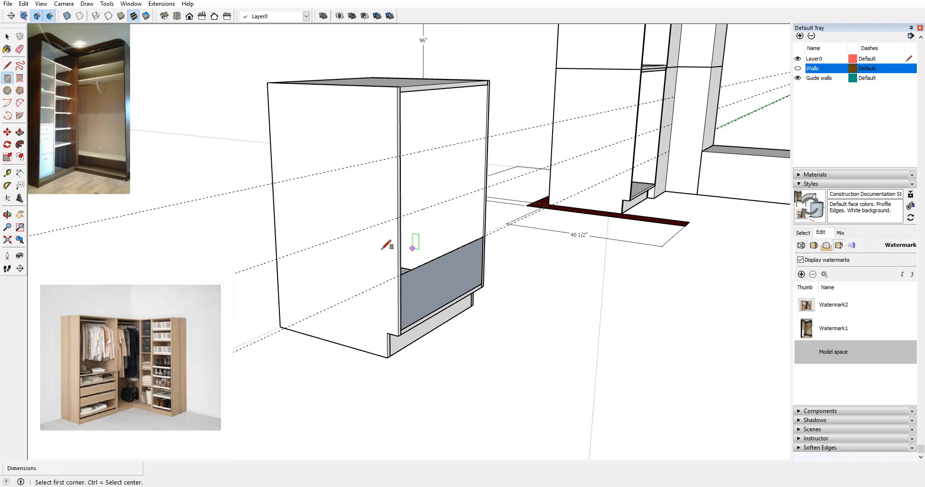
key(p)
click(414, 296)
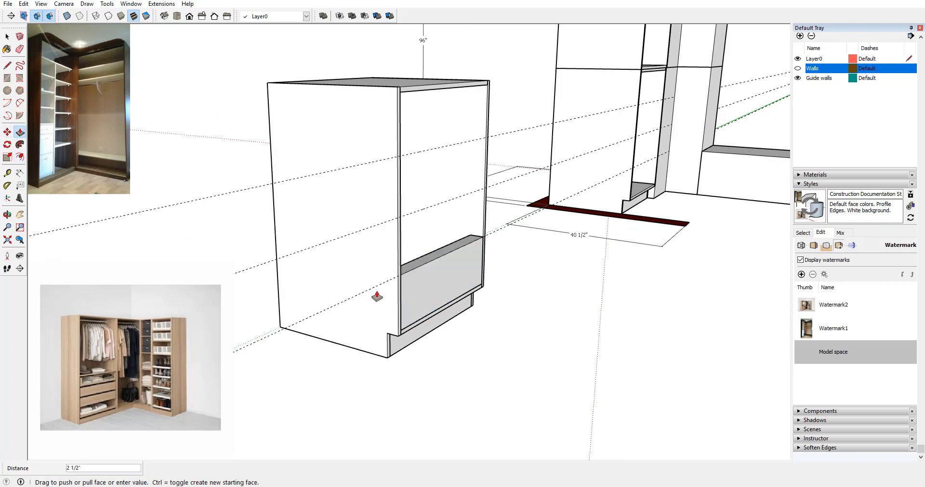
click(327, 289)
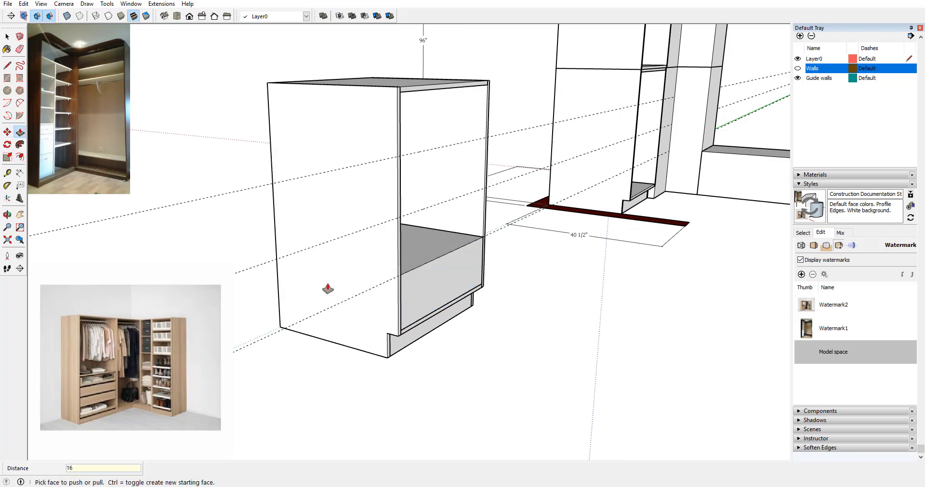
click(328, 289)
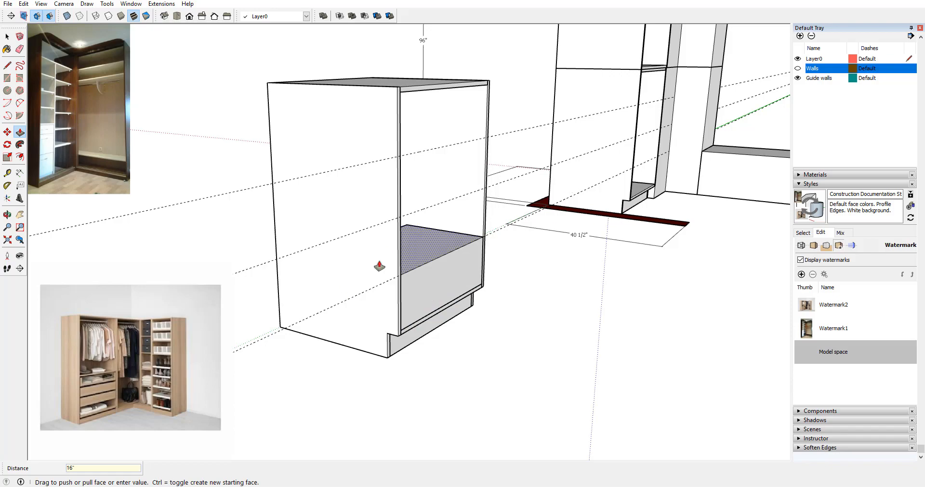
middle_drag(379, 266, 472, 191)
scroll(352, 245, up, 3)
text(18)
key(Return)
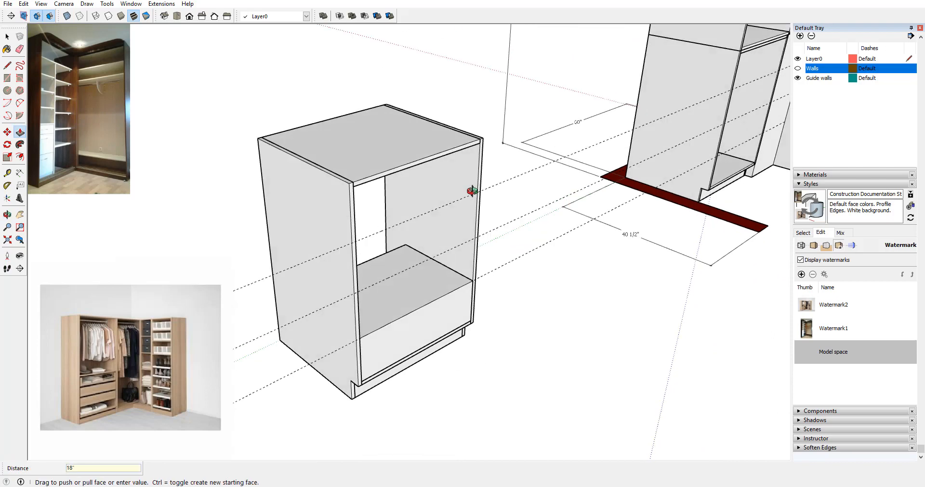
Step: Turn the entire drawer volume at the bottom of the cabinet opening into a component
middle_drag(455, 231, 454, 227)
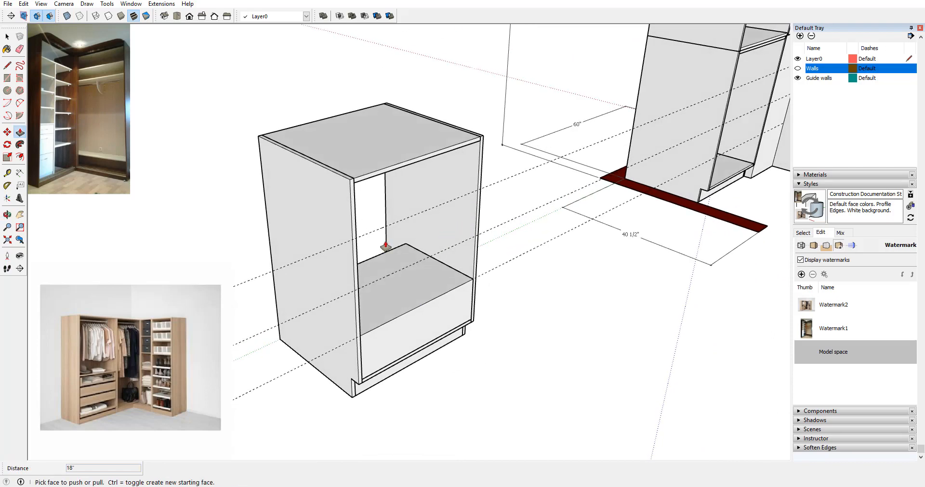
middle_drag(394, 243, 392, 384)
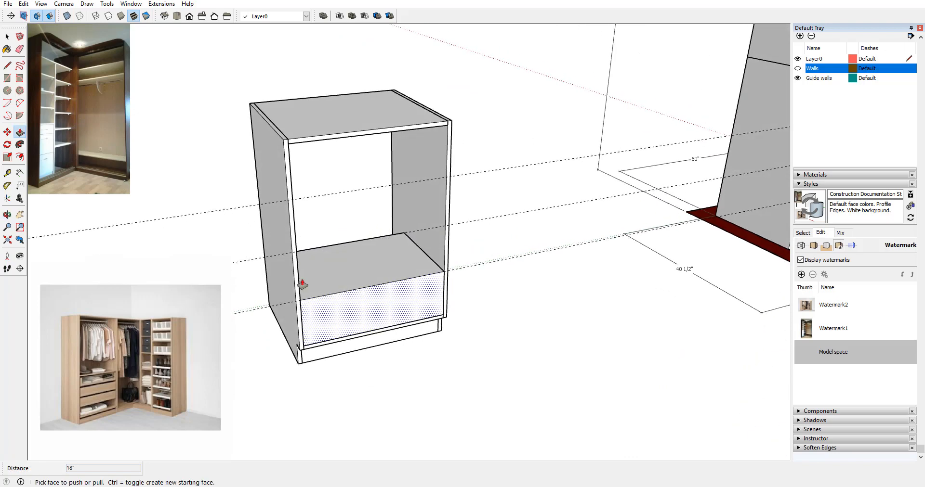
key(space)
click(358, 267)
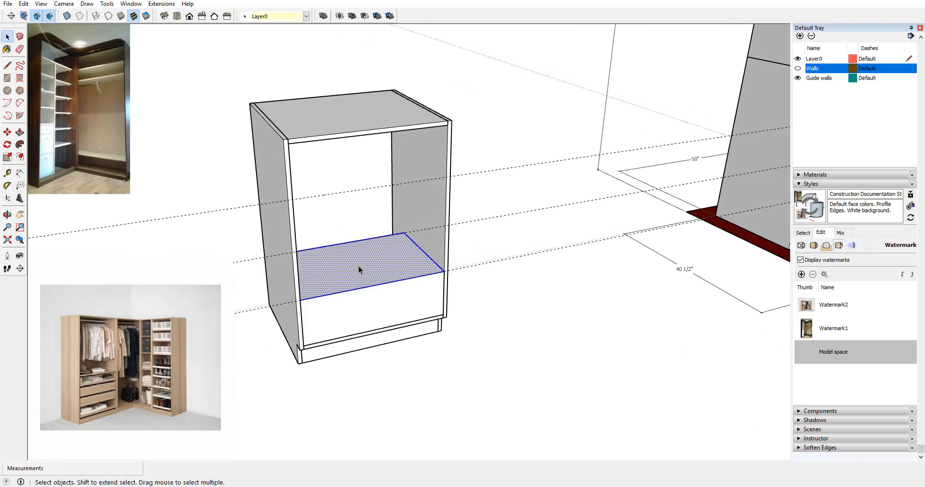
right_click(358, 267)
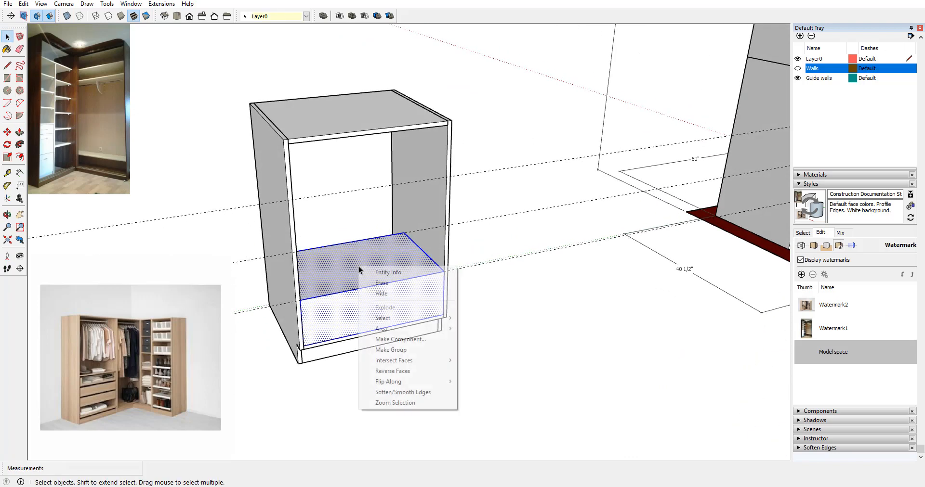
click(406, 340)
click(588, 311)
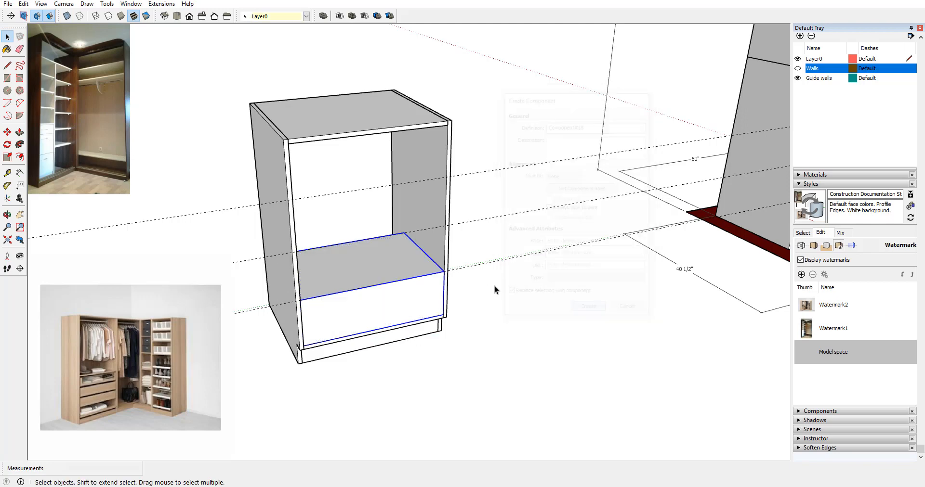
Step: Copy the drawer component upward three times, about 8 5/8" apart along the guides, to stack four drawers in the cabinet
middle_drag(494, 286, 361, 289)
scroll(484, 296, up, 3)
middle_drag(485, 297, 155, 253)
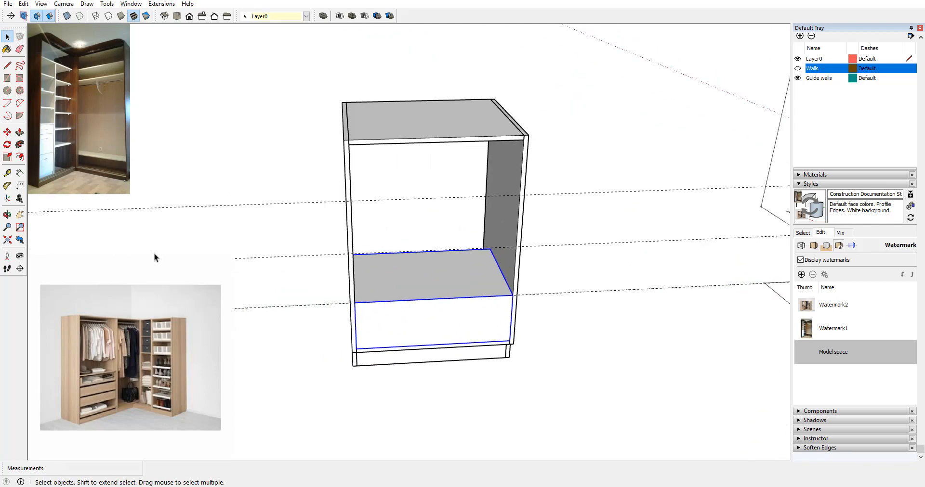
key(m)
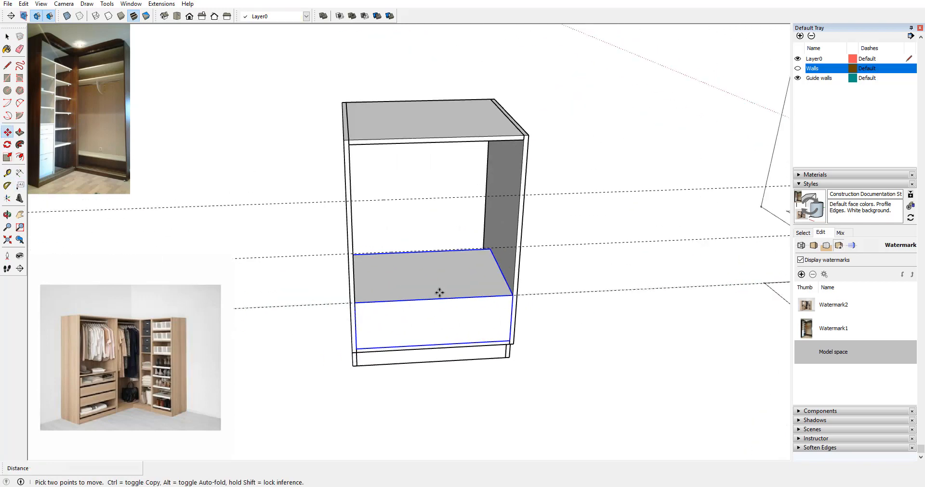
click(508, 340)
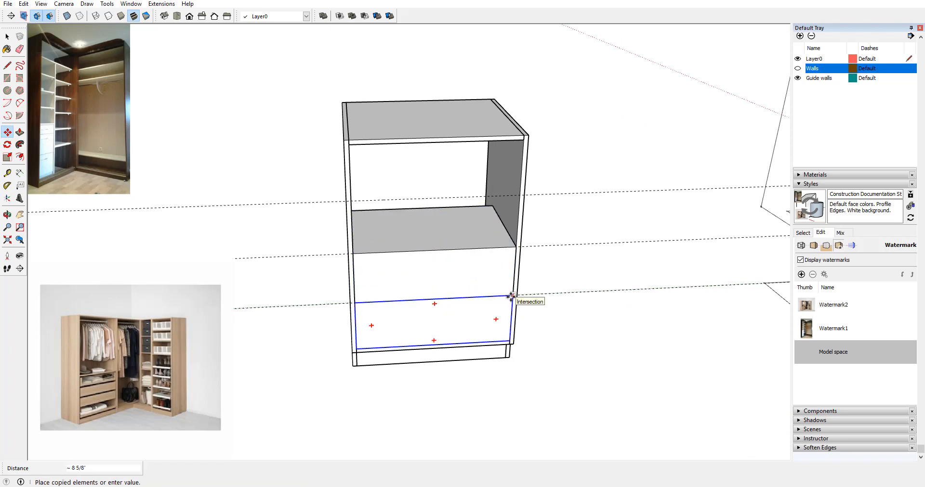
key(ctrl)
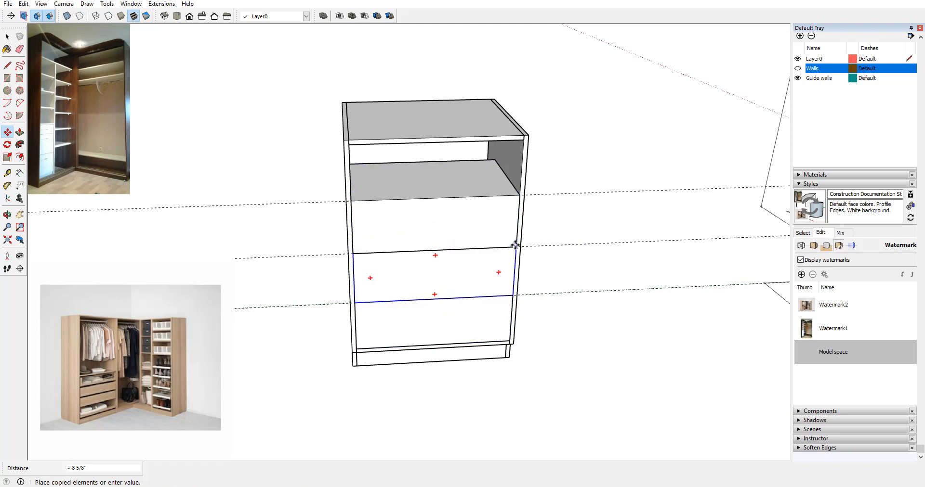
click(515, 245)
click(514, 244)
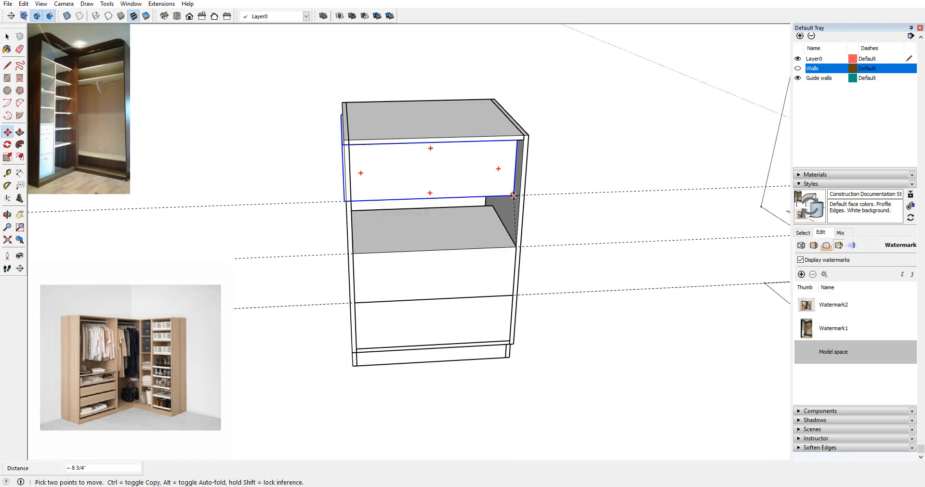
click(520, 194)
key(ctrl)
click(520, 196)
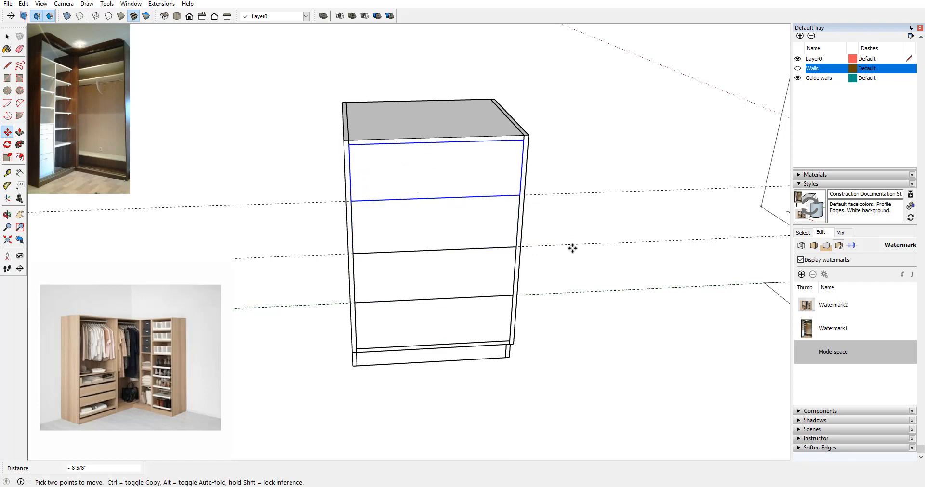
middle_drag(484, 203, 475, 234)
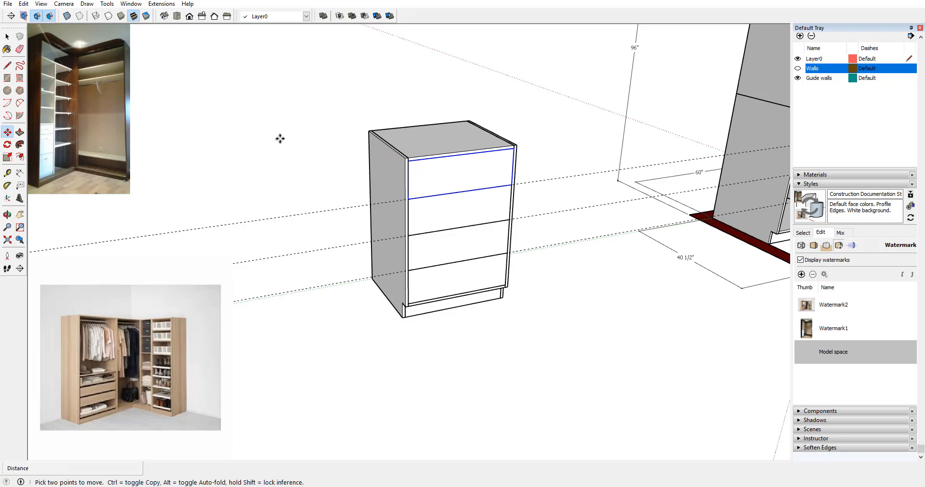
Step: Cut the four drawers from the model and paste them in place inside the base cabinet component
click(7, 36)
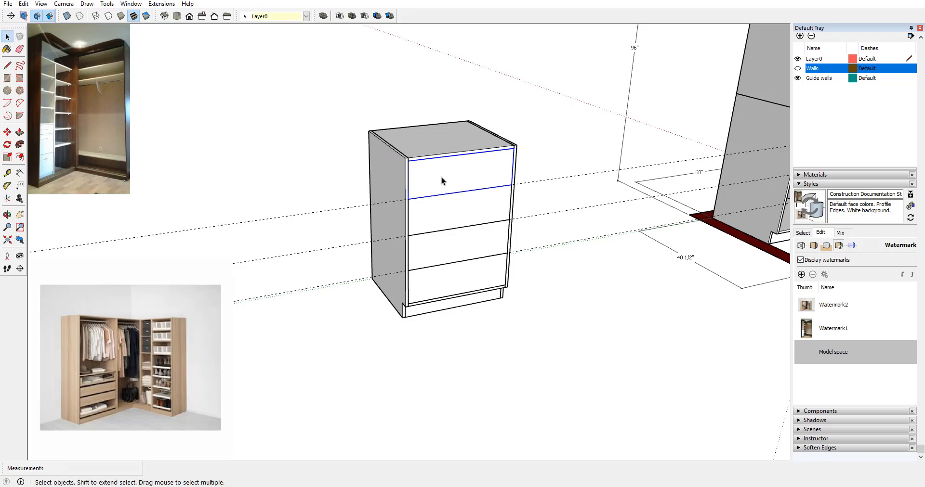
scroll(452, 207, down, 3)
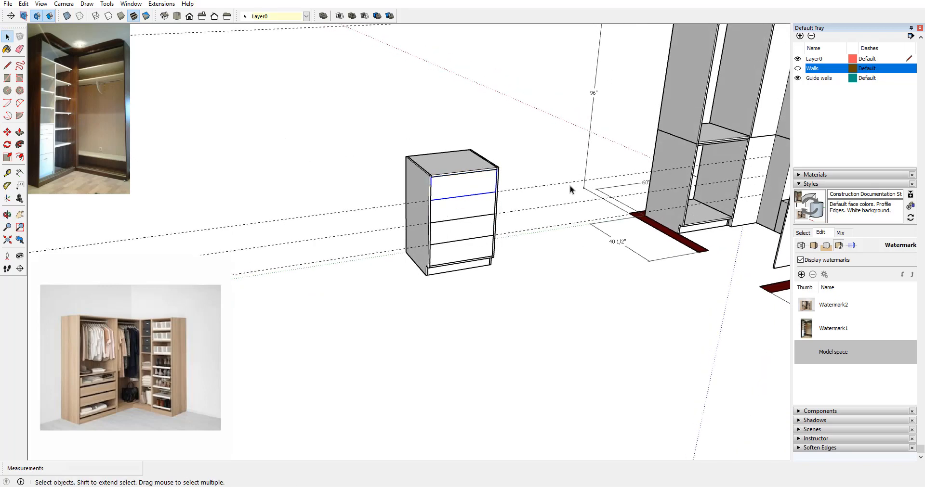
scroll(674, 166, up, 2)
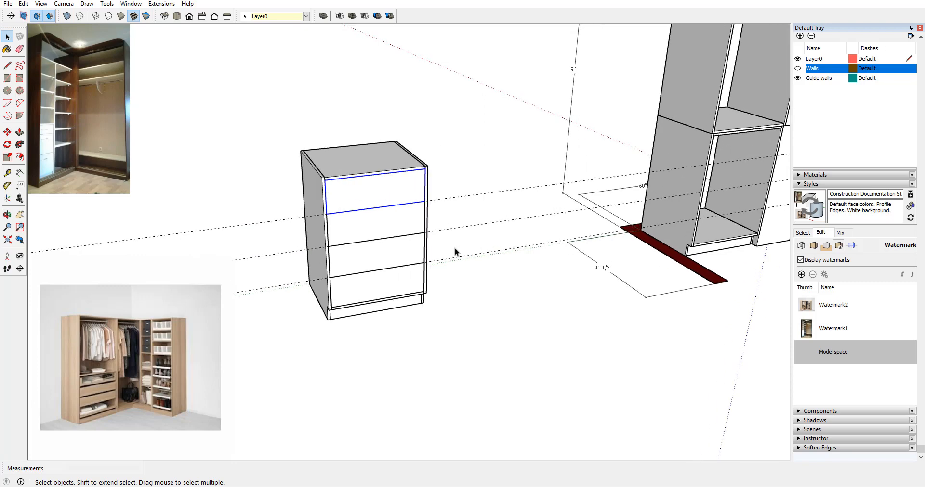
middle_drag(455, 249, 490, 196)
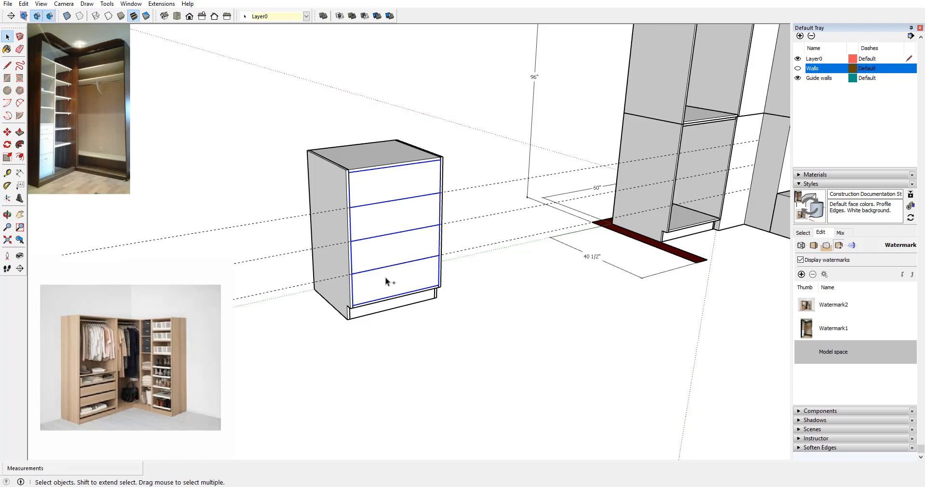
click(24, 5)
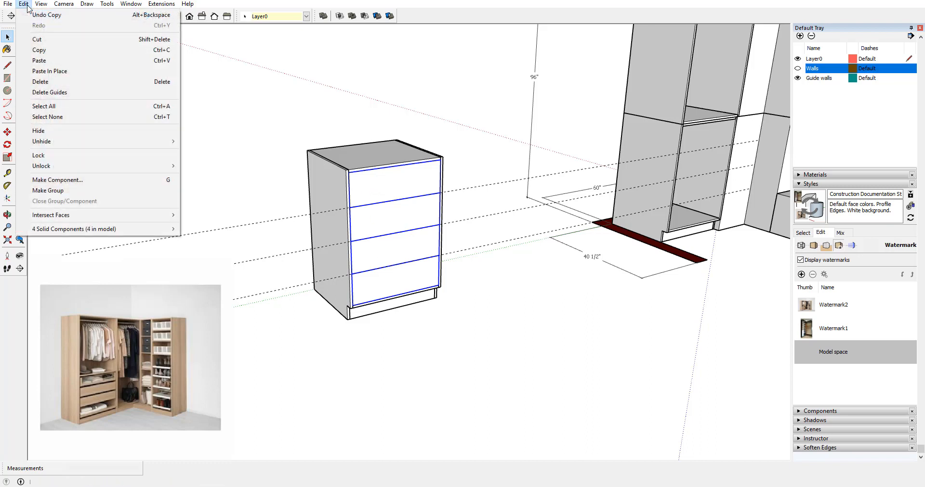
click(41, 40)
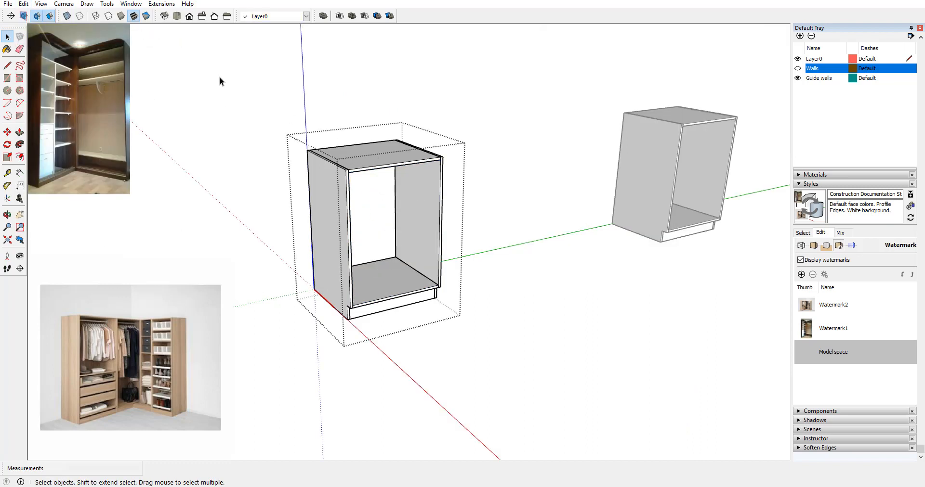
click(24, 4)
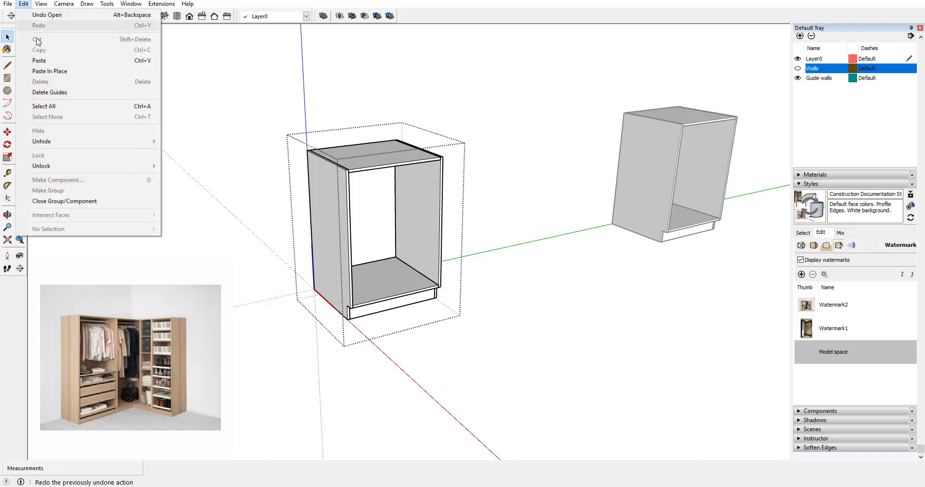
click(49, 71)
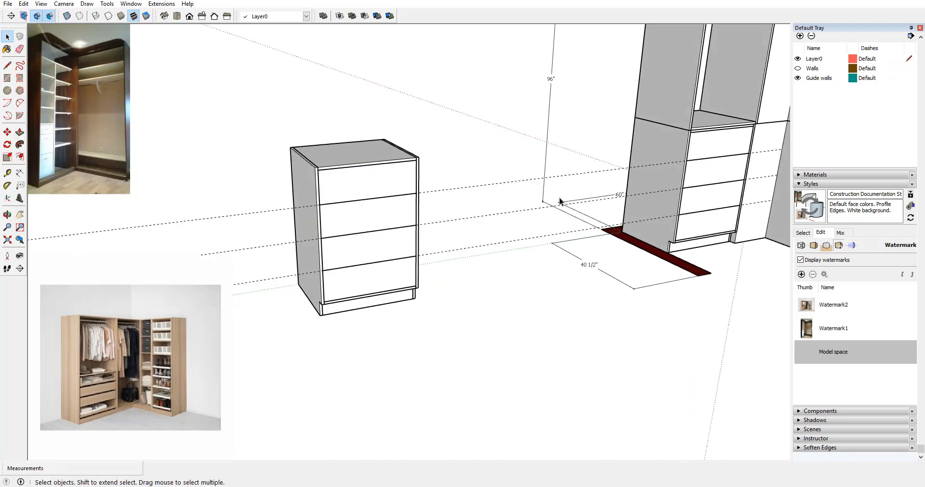
Step: Open the top drawer component for editing and push its side face inward 0.5"
middle_drag(652, 174, 384, 198)
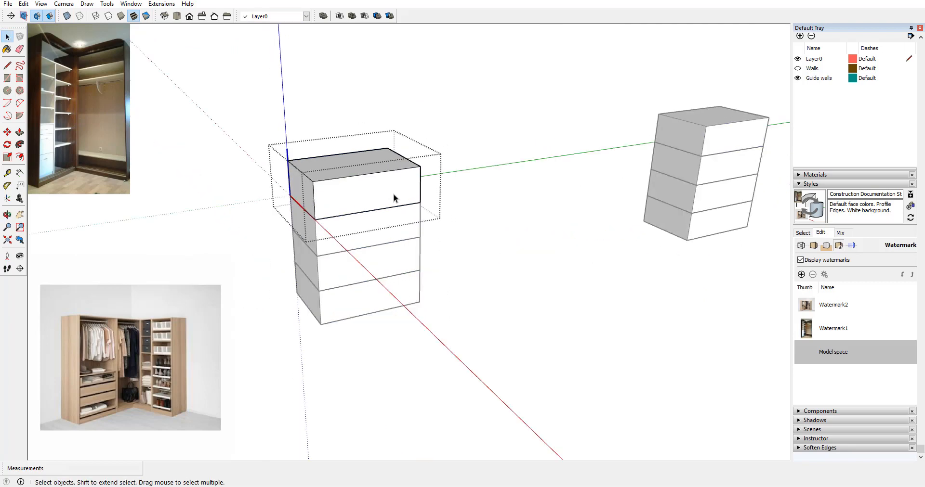
middle_drag(394, 194, 388, 179)
scroll(355, 195, up, 3)
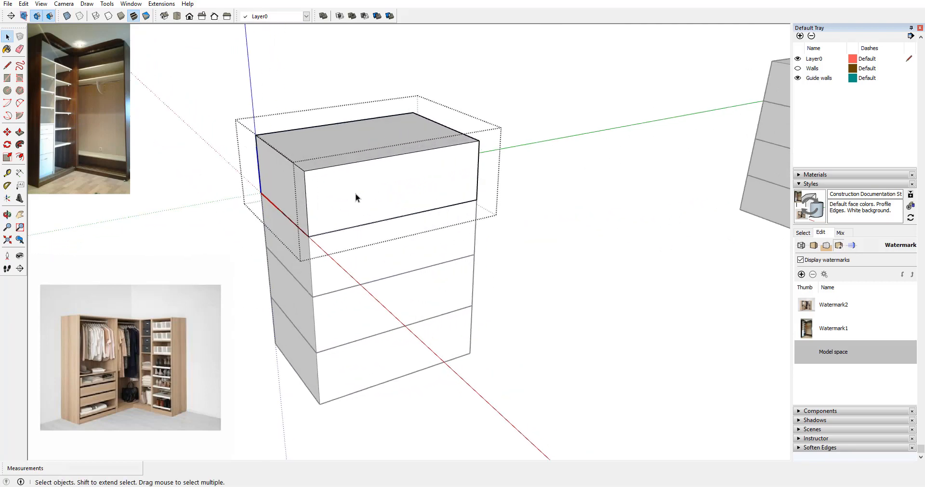
click(20, 132)
drag(270, 183, 286, 181)
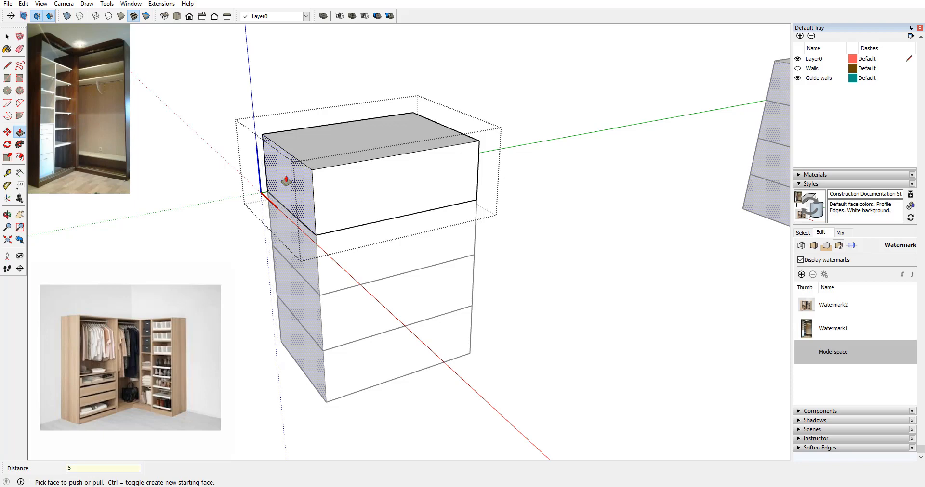
text(.5)
key(Return)
Step: Push the drawer's opposite side and top faces inward to leave gaps around it, and leave the drawer component
middle_drag(439, 182, 331, 169)
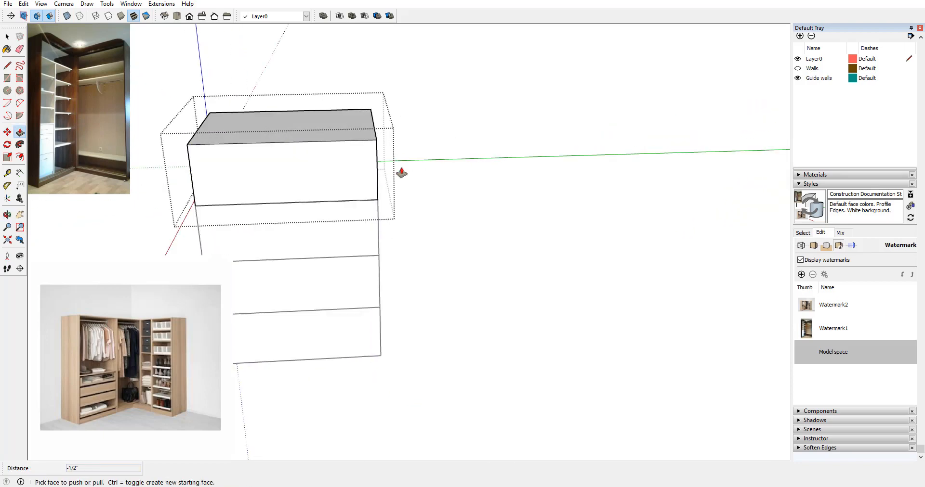
middle_drag(401, 173, 363, 161)
click(355, 151)
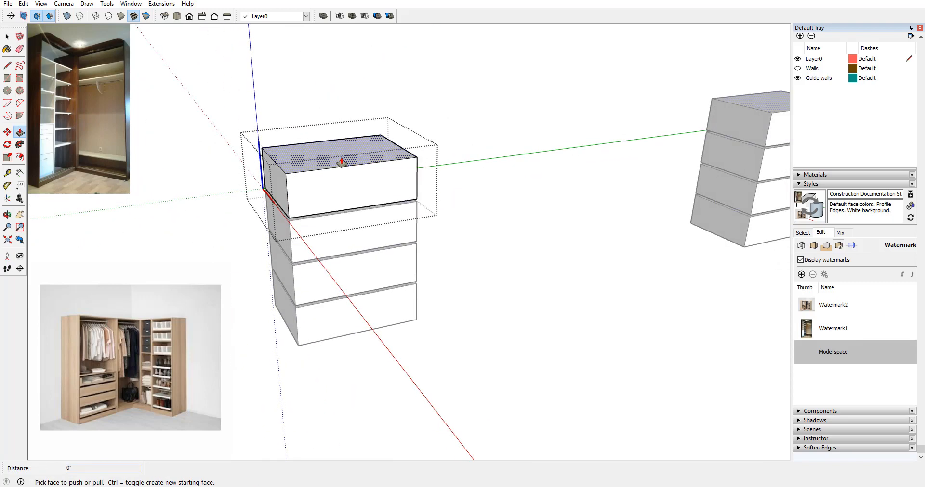
middle_drag(385, 244, 183, 103)
click(304, 125)
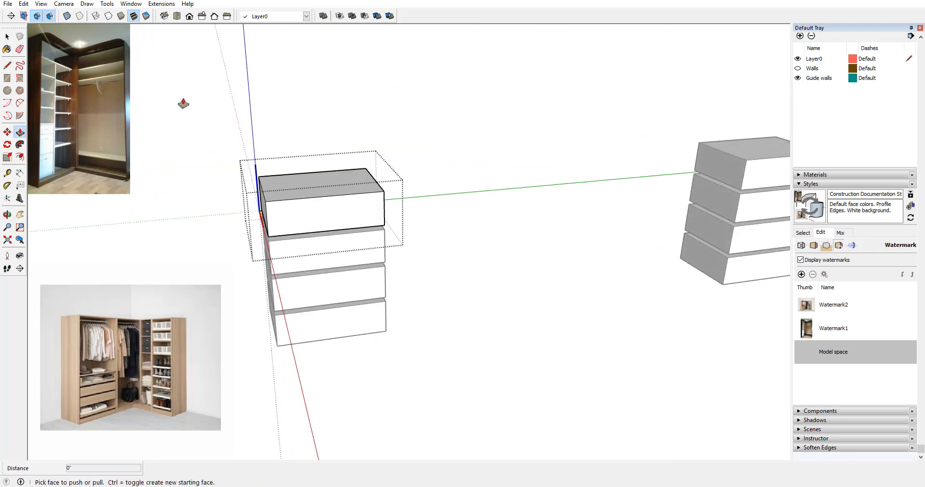
key(b)
key(space)
Step: Examine the drawer spacing in both base cabinets from several angles, selecting the top and bottom drawers to compare them
mouse_move(504, 123)
middle_down()
mouse_move(407, 187)
mouse_move(710, 221)
middle_up()
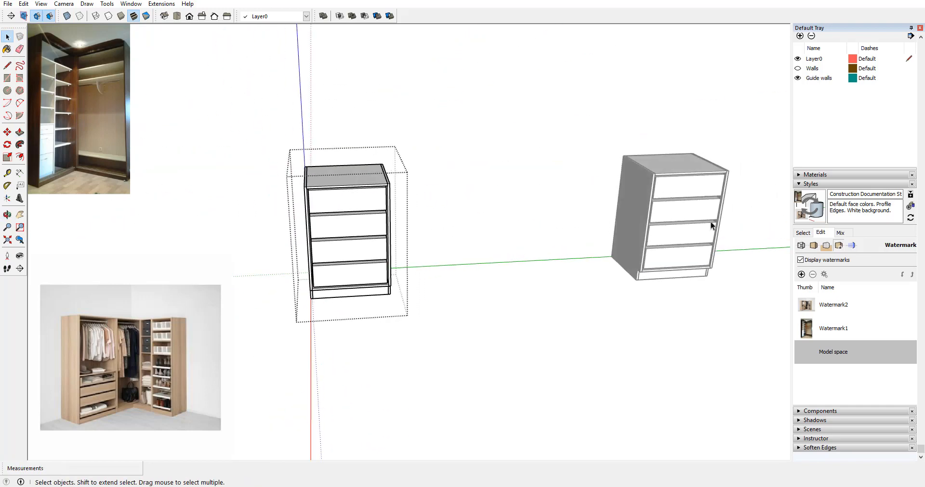
scroll(710, 221, up, 3)
scroll(622, 242, down, 3)
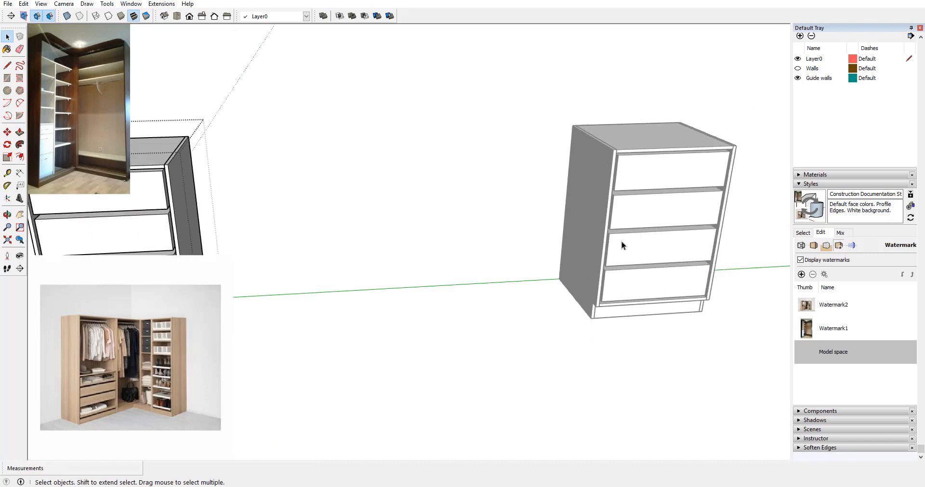
middle_drag(486, 235, 437, 250)
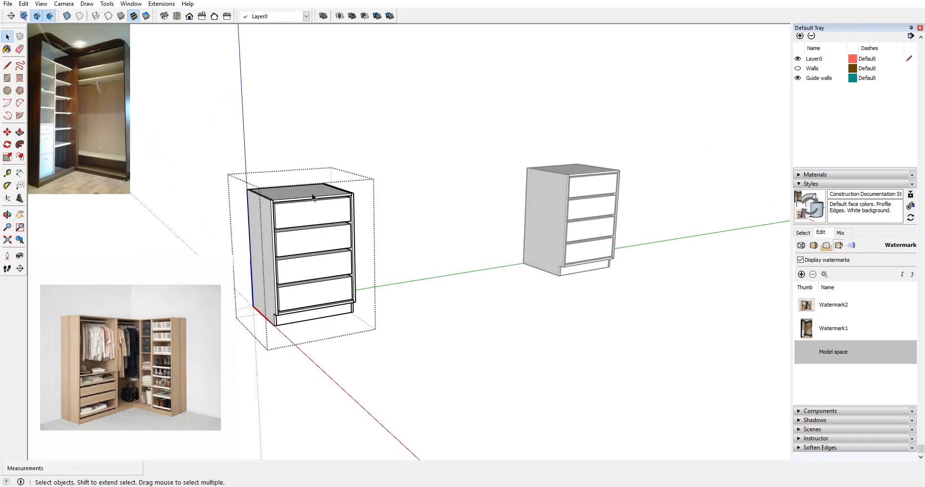
scroll(332, 228, up, 1)
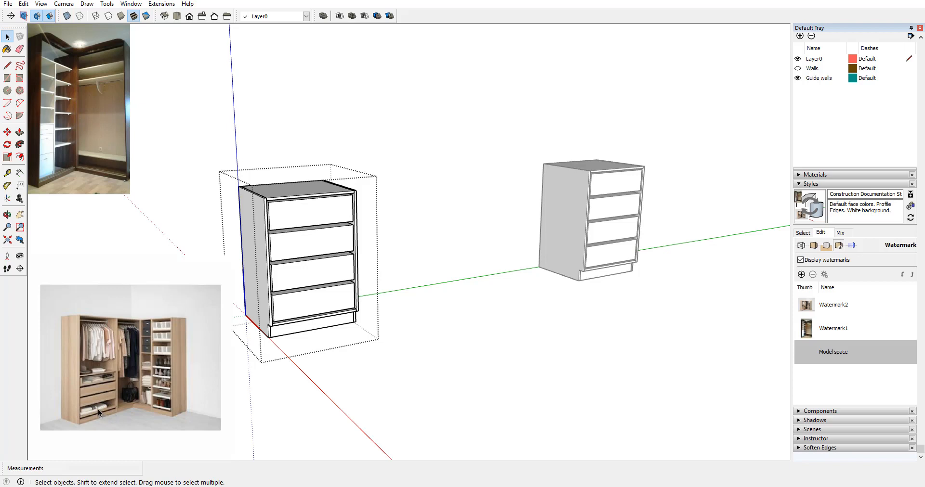
scroll(255, 256, up, 6)
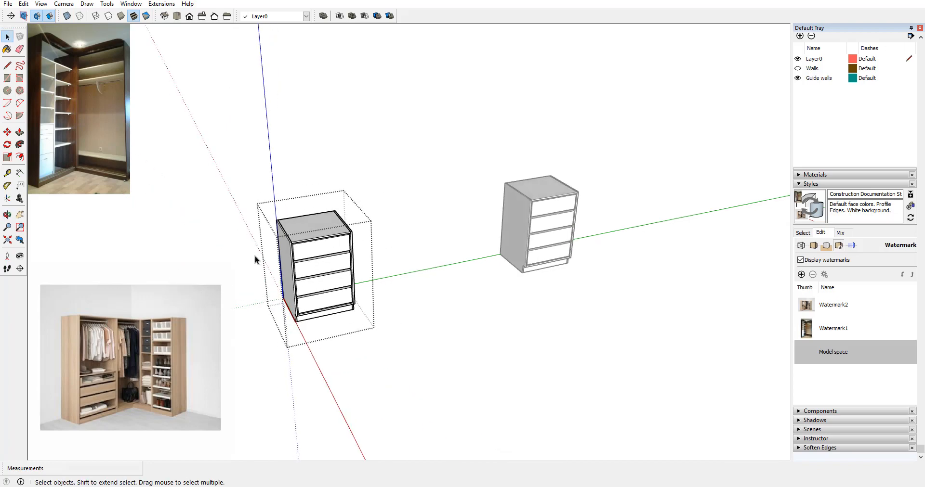
click(376, 244)
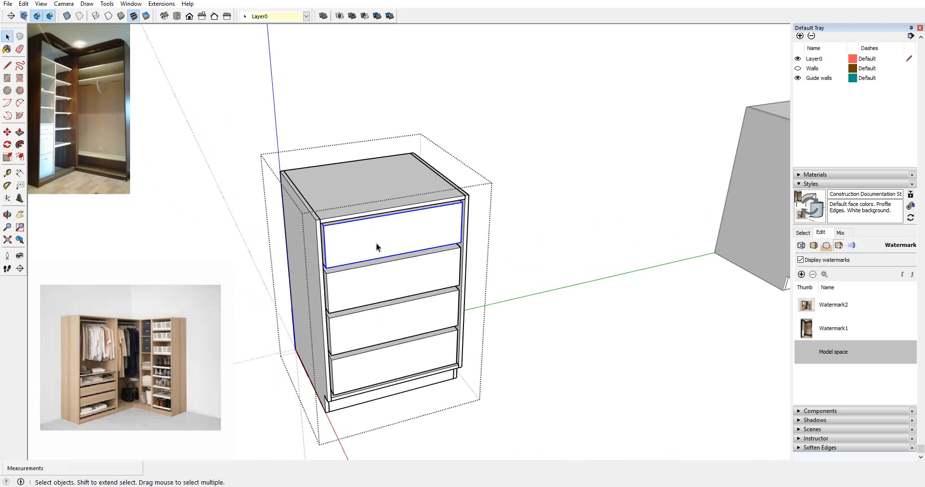
click(386, 374)
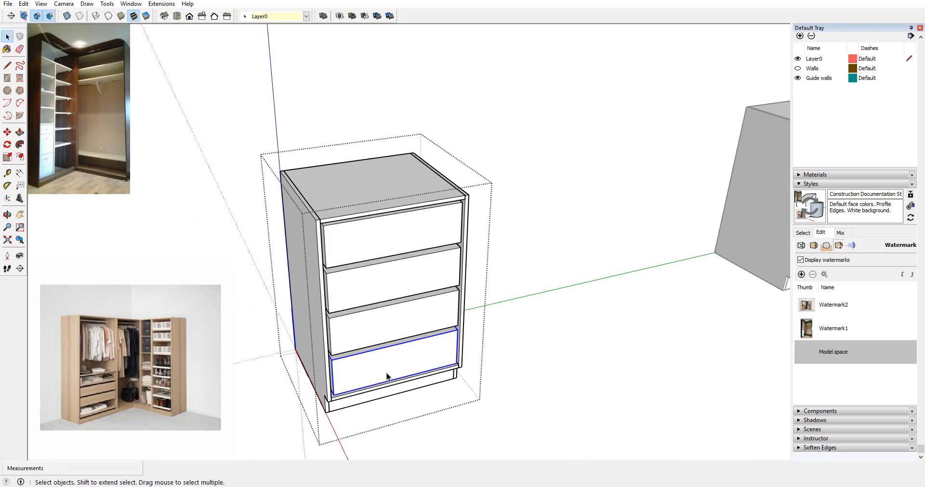
middle_drag(410, 281, 416, 334)
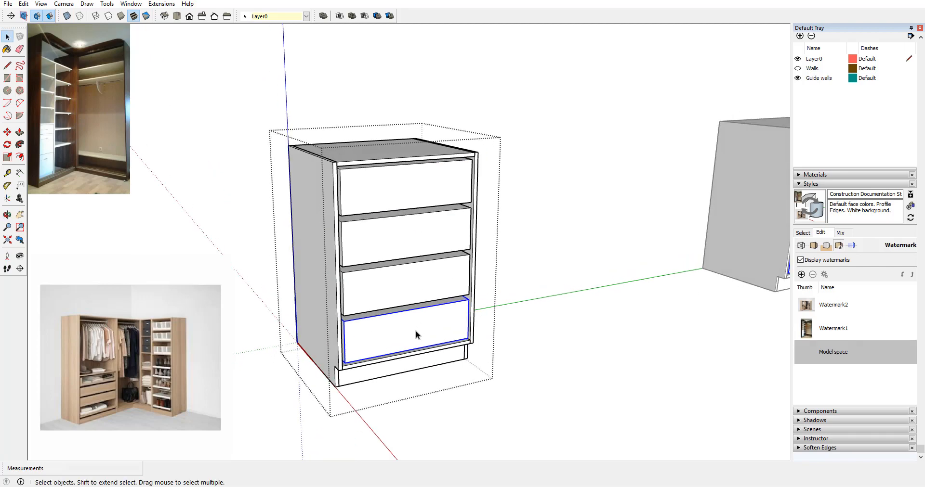
click(404, 191)
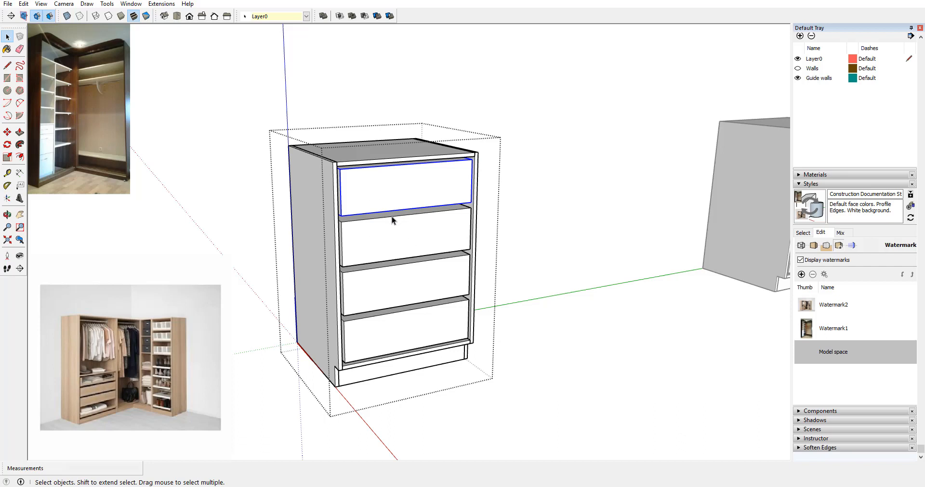
Step: Open the top drawer component for editing and group all of its box geometry
middle_drag(392, 217, 391, 210)
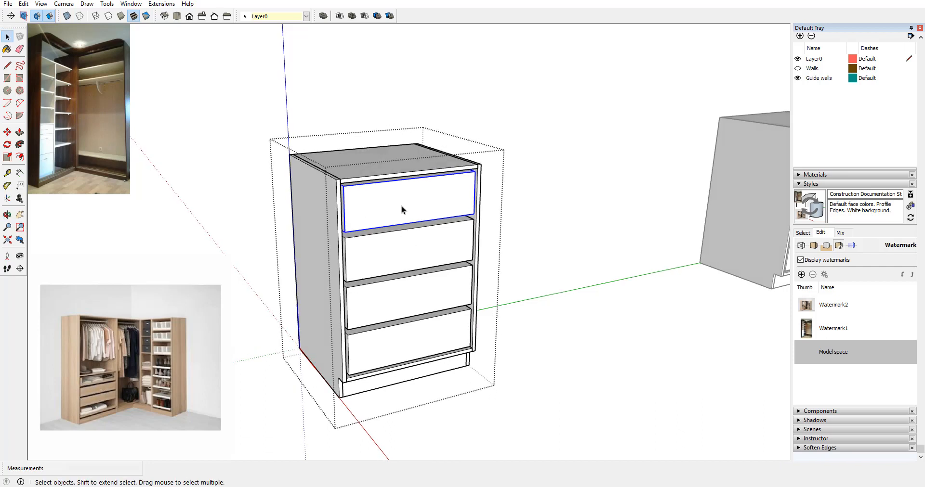
double_click(400, 208)
mouse_move(403, 217)
middle_down()
mouse_move(423, 233)
mouse_move(391, 213)
middle_up()
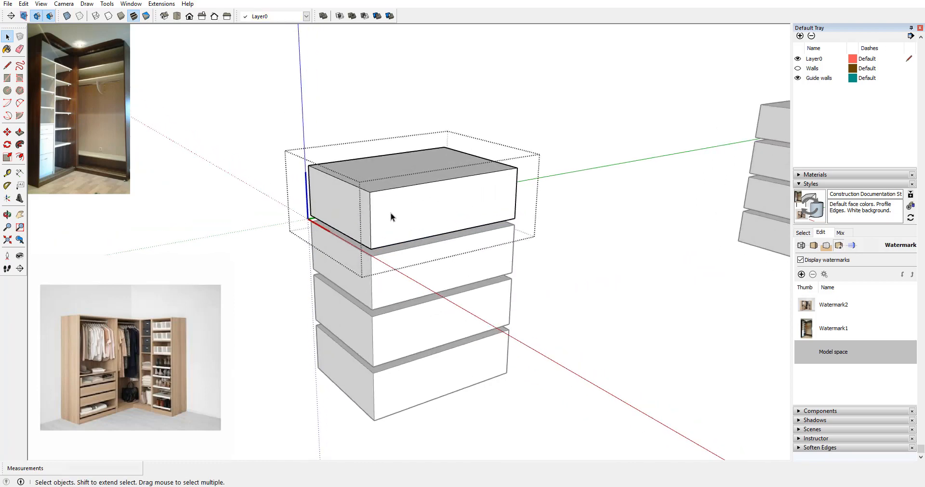
key(ctrl+a)
right_click(331, 202)
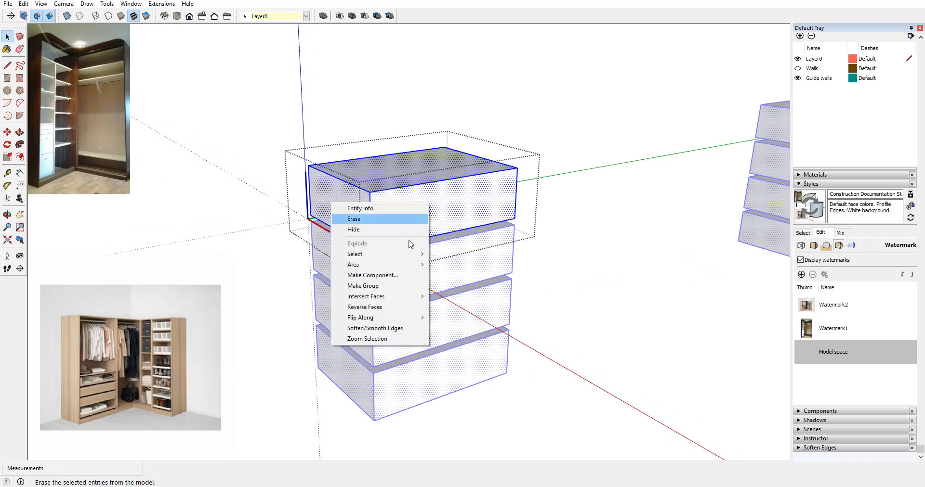
click(404, 286)
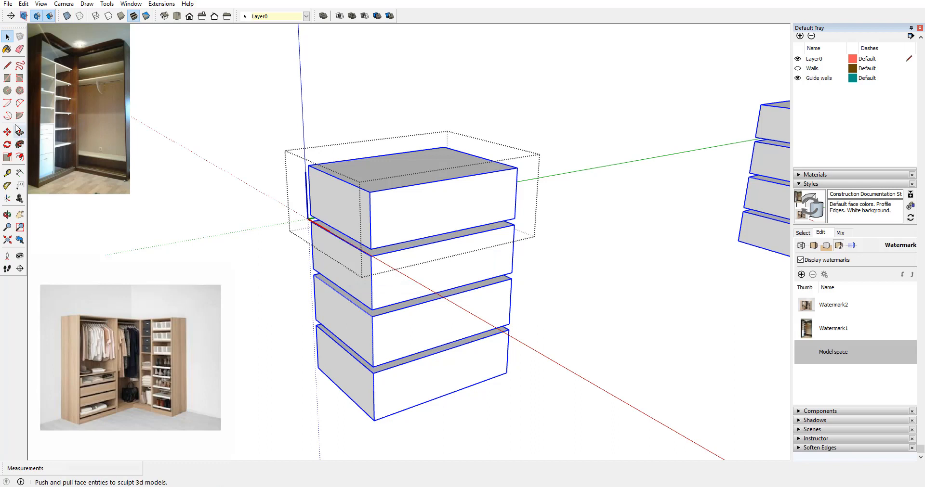
Step: Draw a rectangle over the drawer box's side face and extrude it into a 3/4" thick side panel
click(7, 77)
click(309, 165)
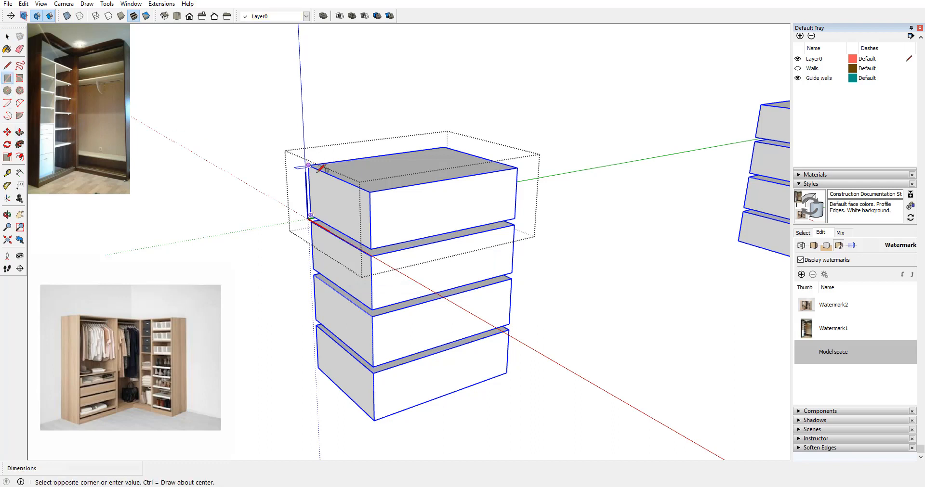
click(370, 250)
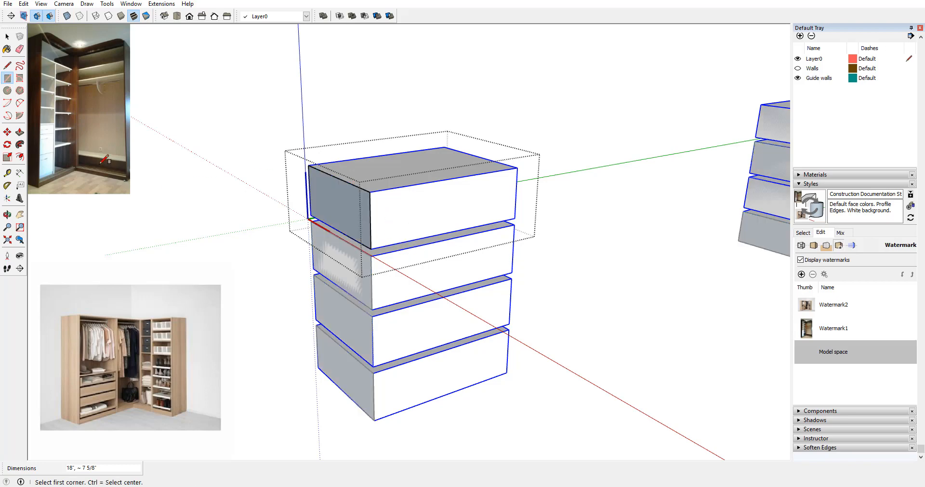
click(19, 132)
click(356, 197)
click(395, 201)
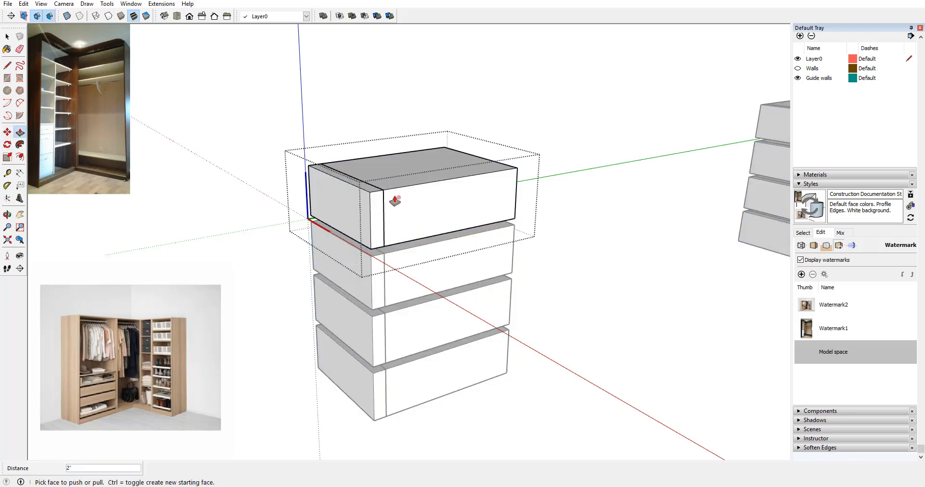
key(Return)
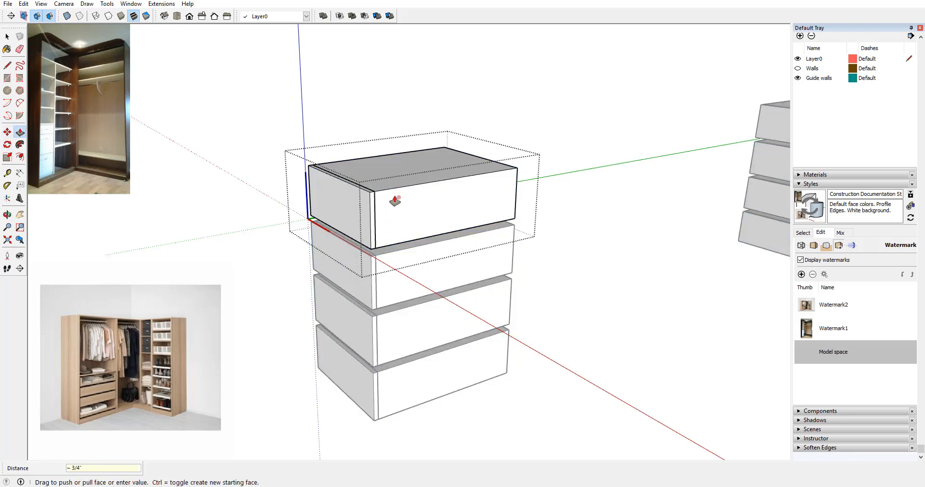
Step: Turn the whole drawer side panel into a component with the default settings
click(7, 37)
triple_click(332, 200)
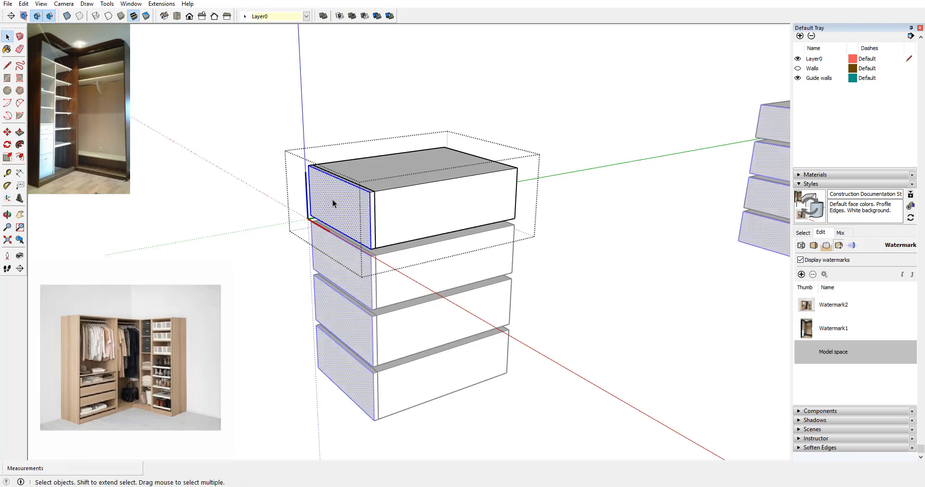
right_click(332, 200)
click(379, 275)
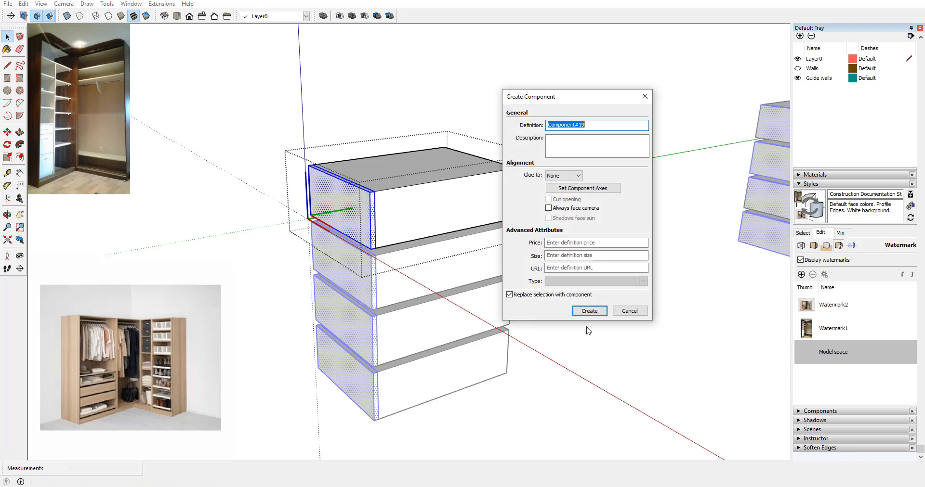
click(588, 311)
middle_drag(441, 236, 389, 233)
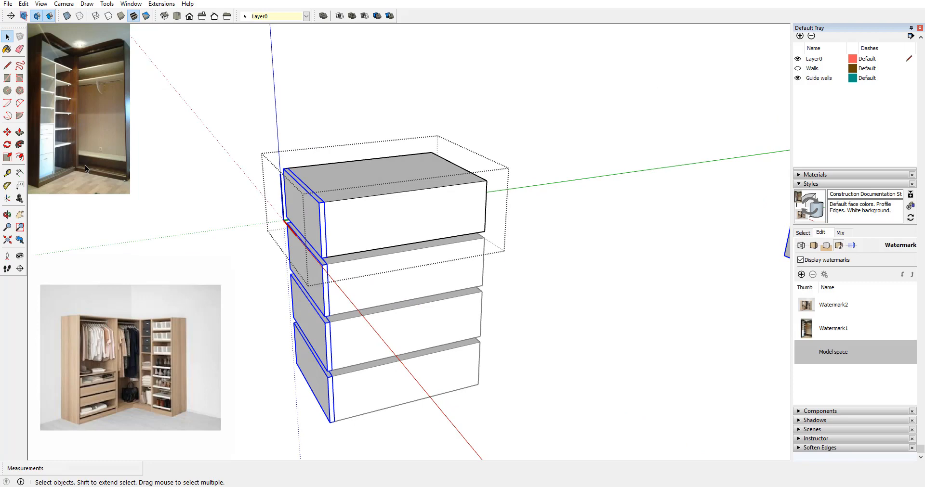
Step: Copy the side panel component to the opposite side of the drawer, aligned with the box corner
click(7, 132)
click(320, 202)
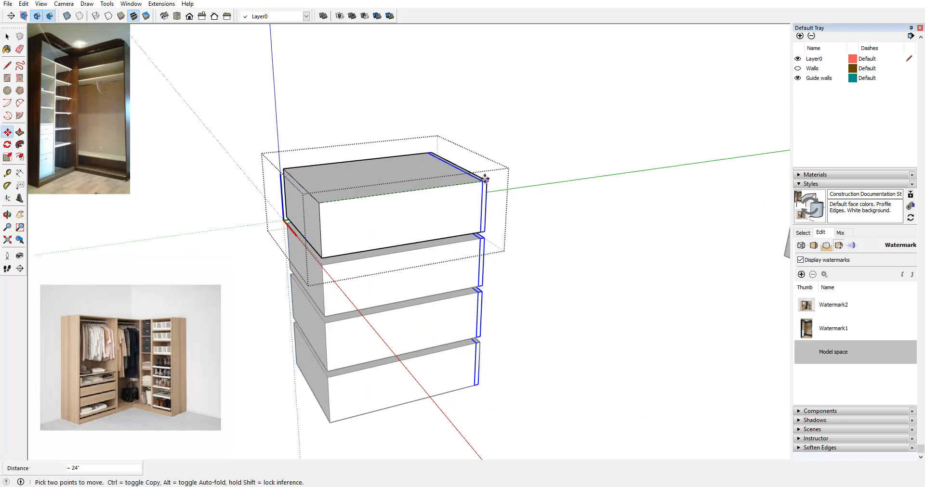
key(ctrl)
click(486, 182)
middle_drag(351, 239, 390, 199)
scroll(390, 199, up, 2)
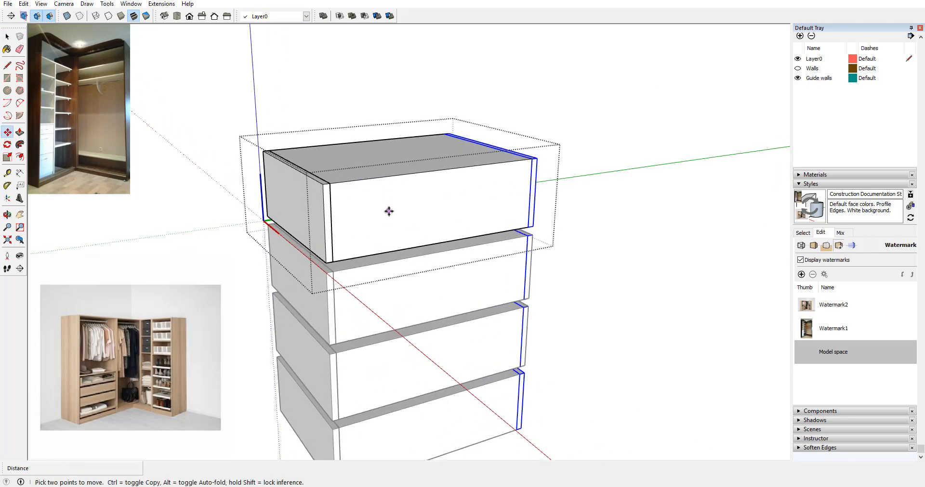
Step: Draw a rectangle on the drawer's front between the two side panels and extrude it to 3/4" thick
click(7, 77)
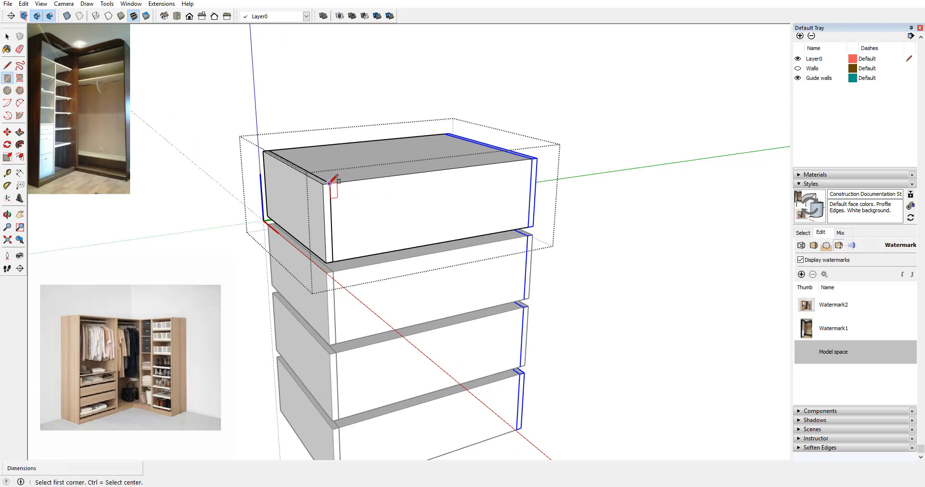
click(330, 184)
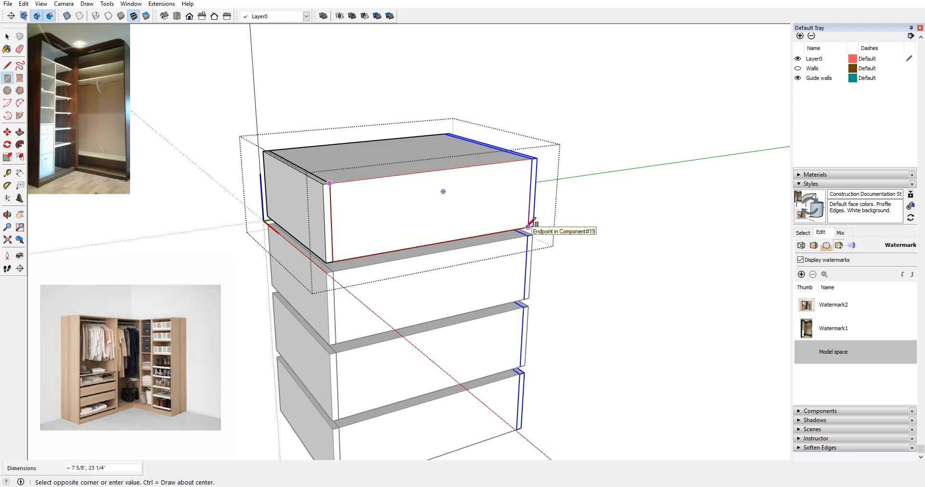
click(528, 226)
middle_drag(377, 191, 408, 207)
click(20, 132)
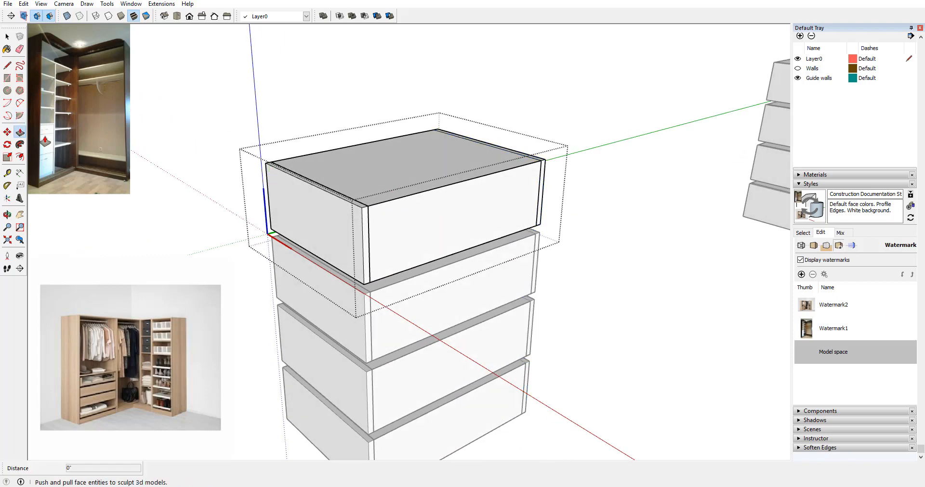
double_click(414, 202)
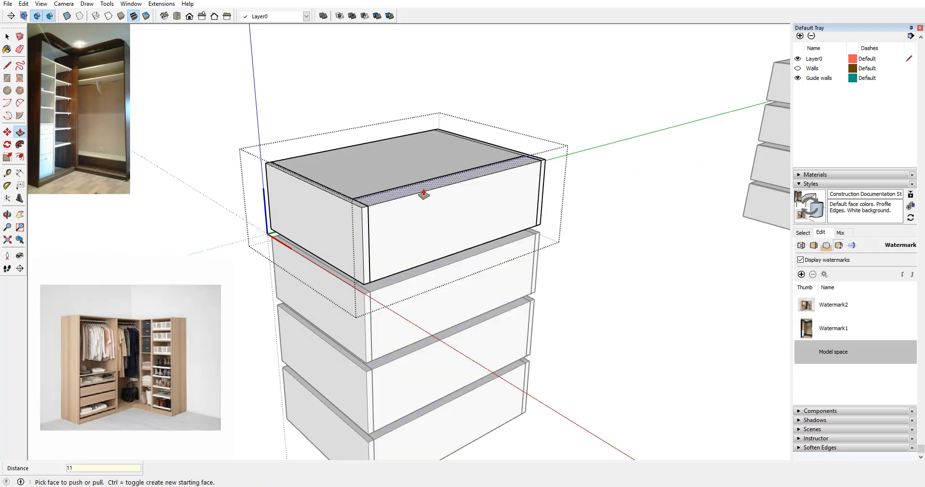
key(space)
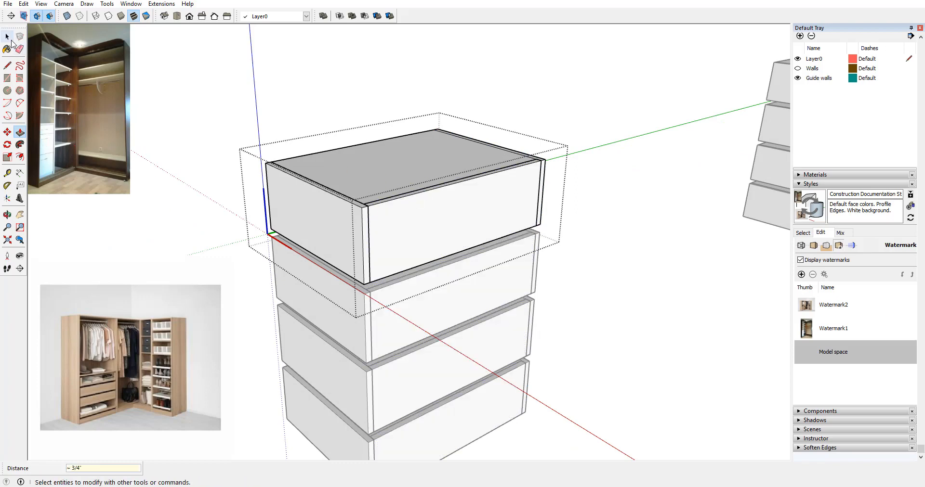
Step: Make the drawer's front panel a component with the default settings
click(395, 212)
right_click(395, 212)
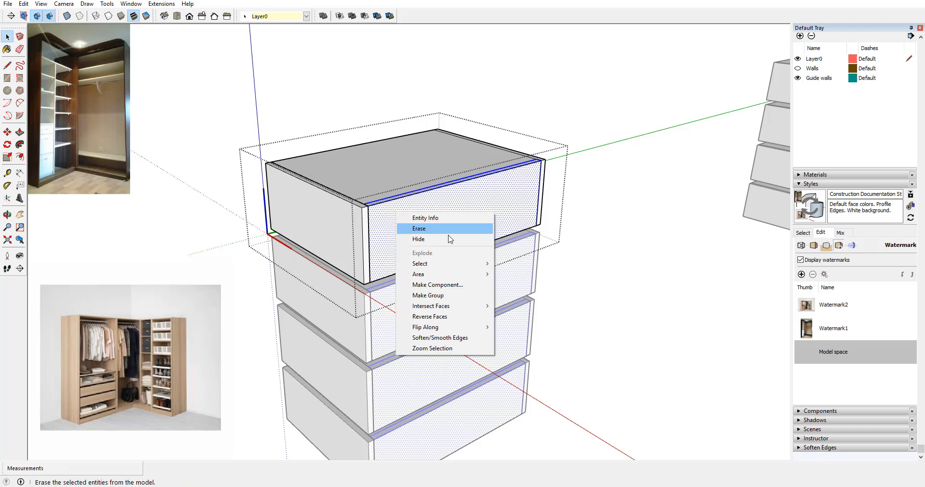
click(452, 281)
click(582, 310)
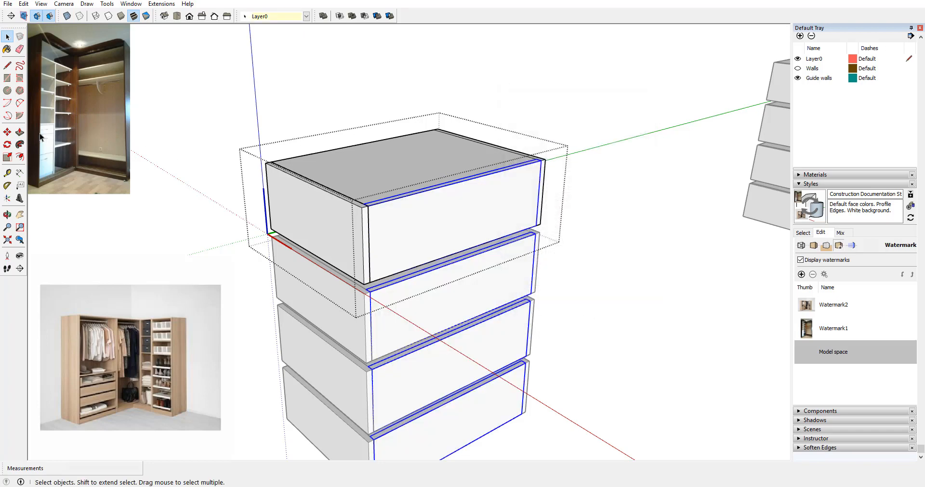
Step: Copy the front panel component to the back of the drawer, between the side panels
click(7, 131)
click(376, 201)
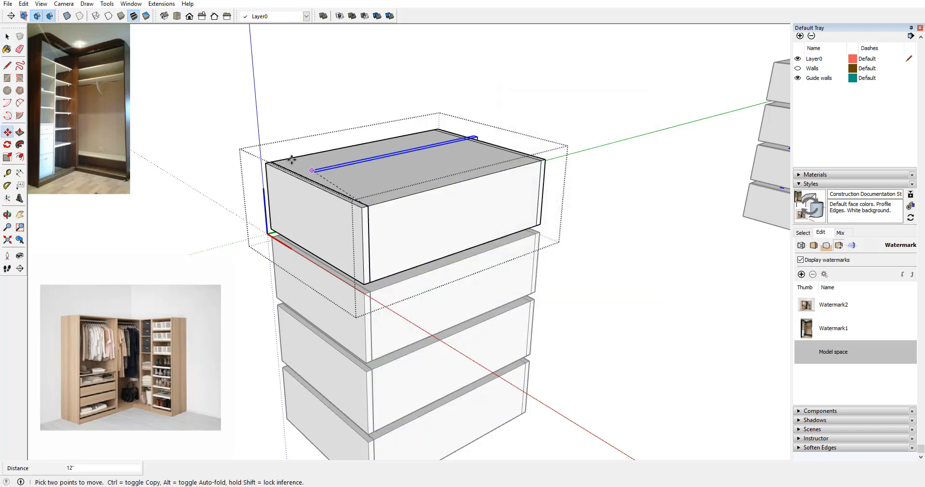
key(ctrl)
click(272, 161)
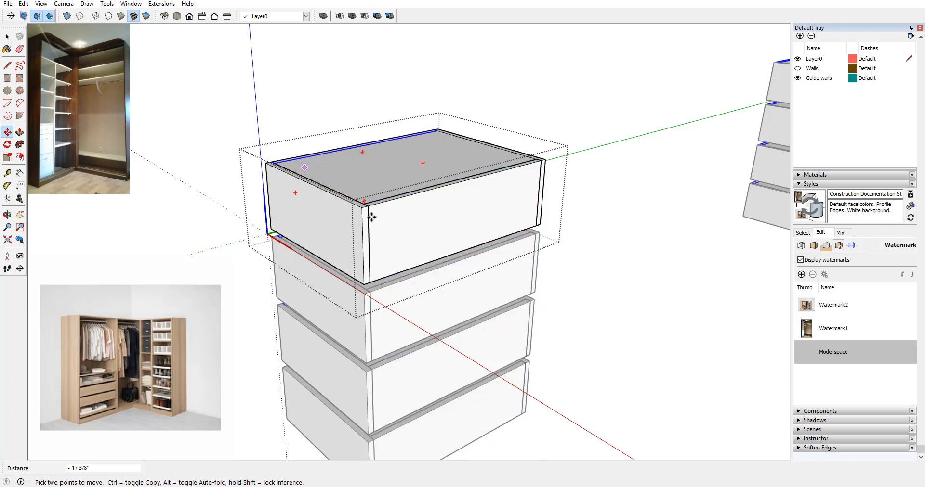
middle_drag(371, 217, 405, 219)
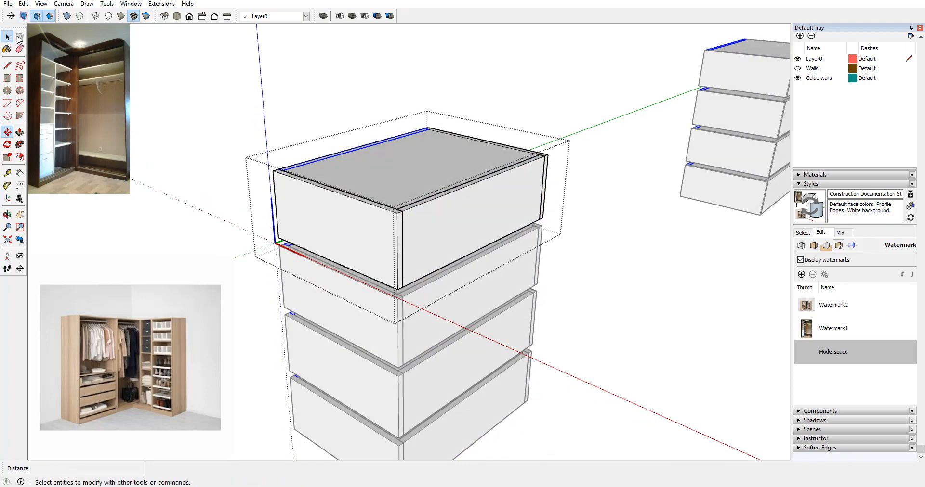
Step: Delete the solid reference box inside the drawer, keeping only the four panels
click(17, 38)
key(ctrl+a)
key(Delete)
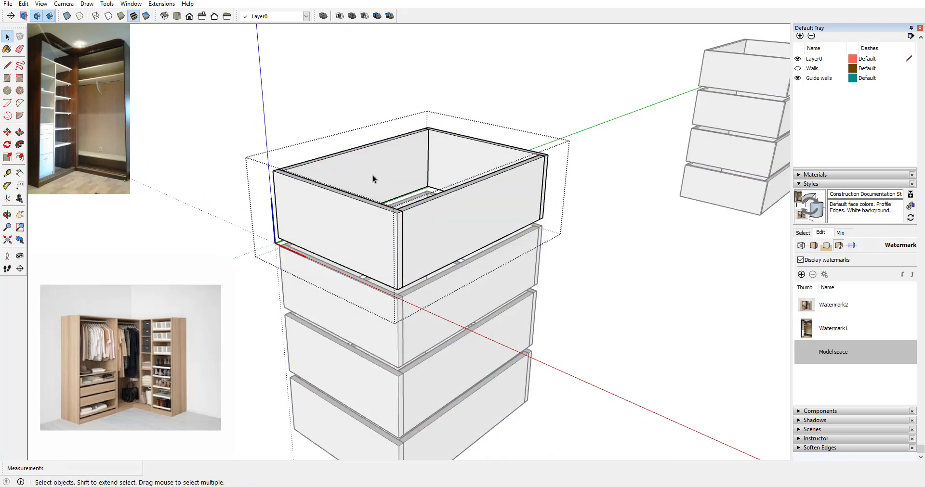
middle_drag(372, 175, 386, 226)
Step: Make the drawer's back panel a unique component and open it for editing
click(382, 195)
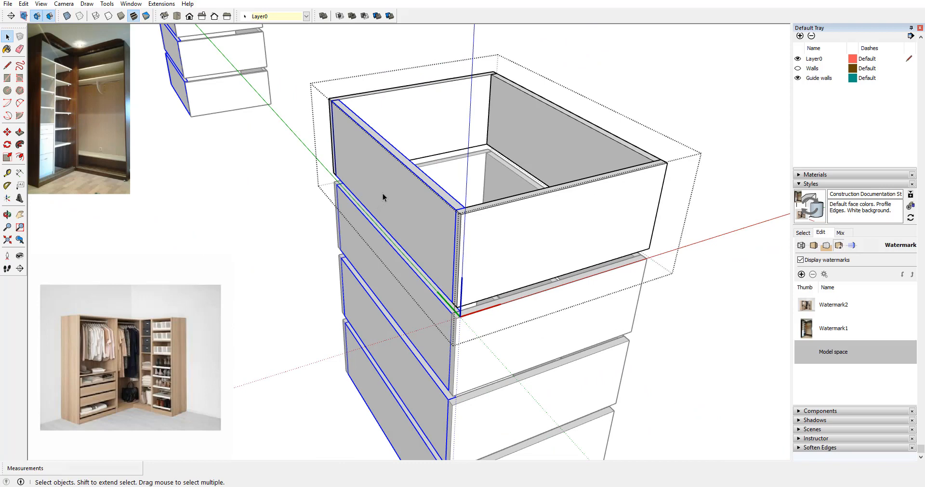
right_click(382, 196)
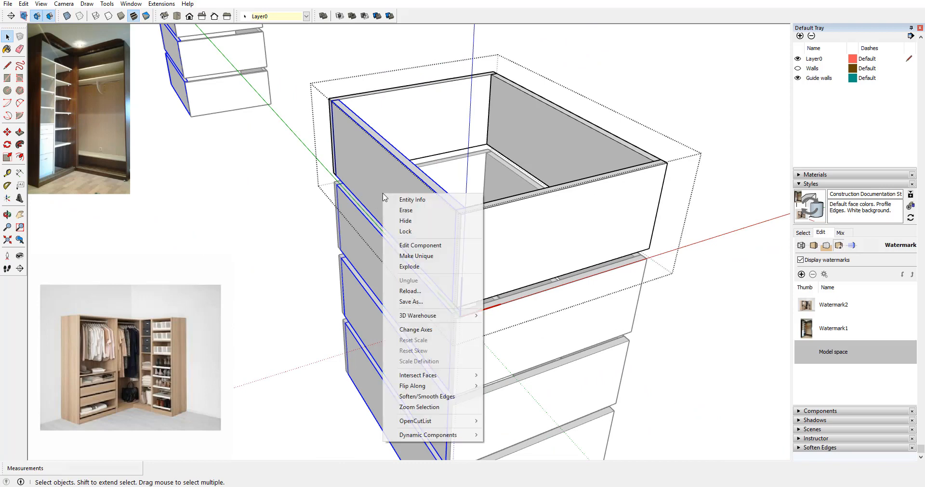
click(426, 258)
double_click(423, 215)
middle_drag(426, 242, 428, 140)
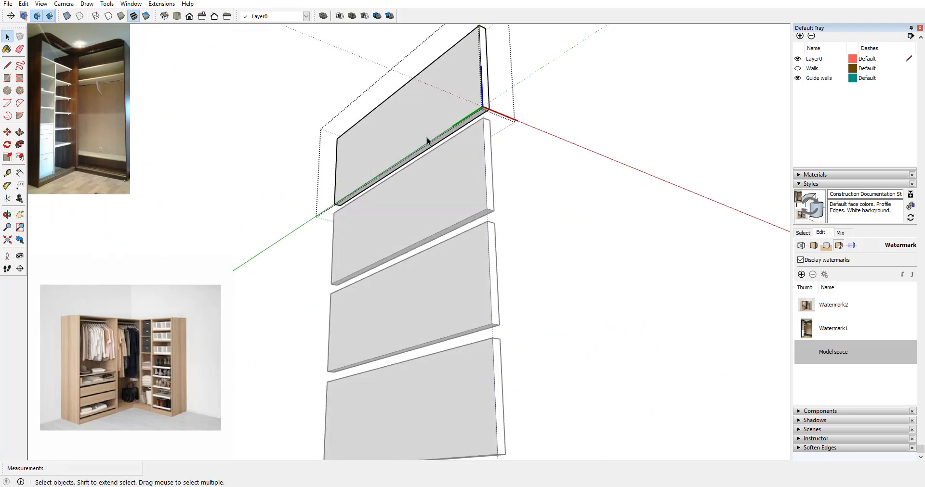
Step: Push the back panel's bottom face up 1/2" and leave the panel component
click(20, 132)
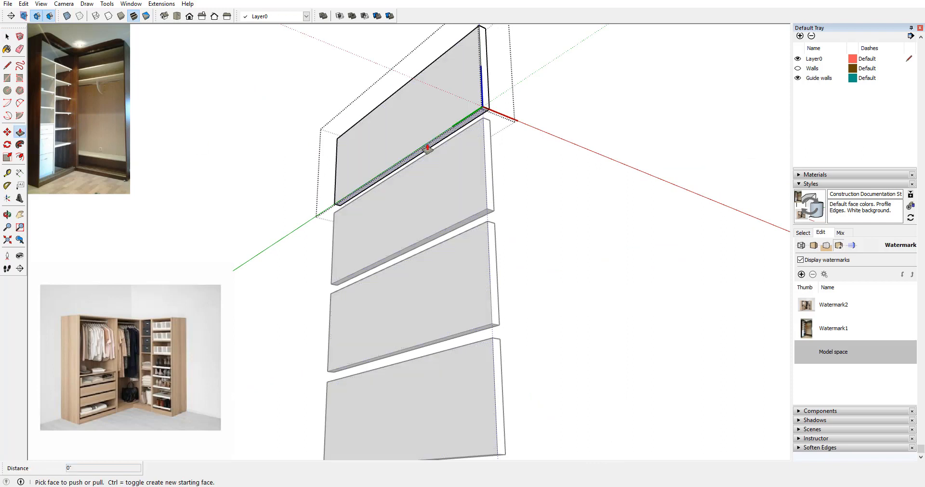
click(426, 142)
click(426, 141)
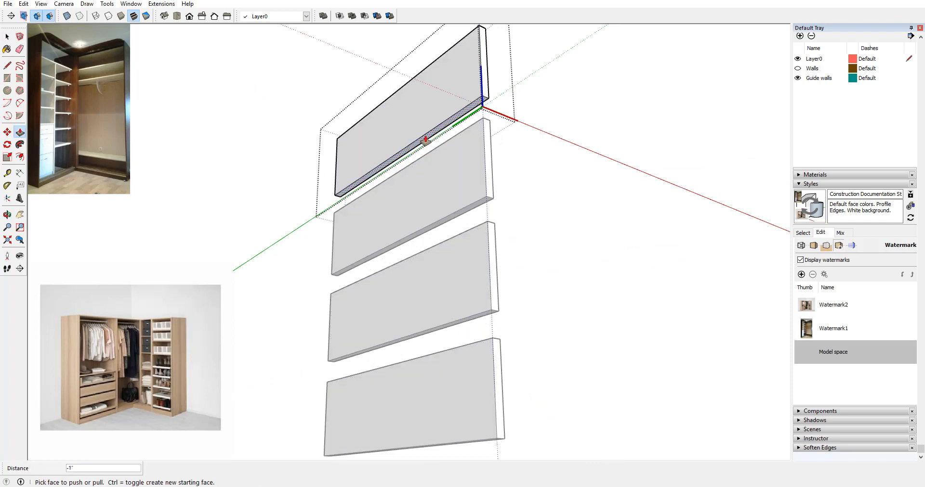
key(Return)
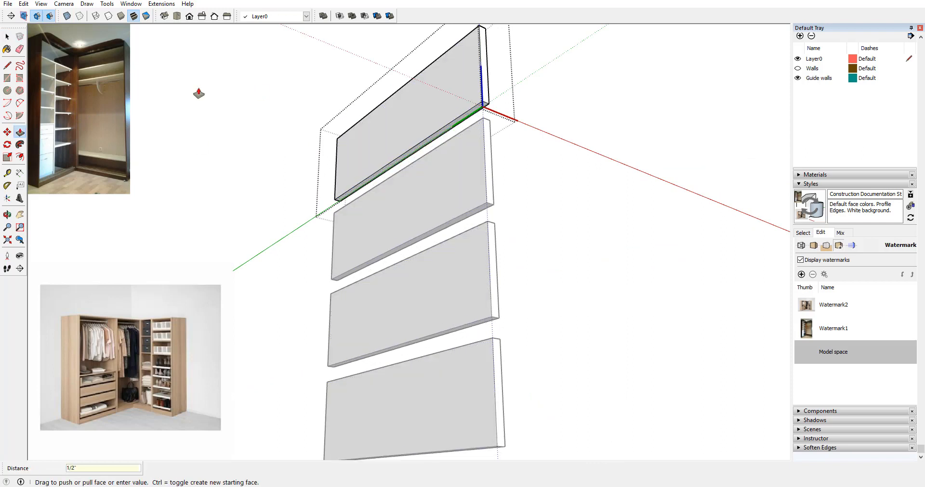
key(space)
middle_drag(269, 119, 335, 166)
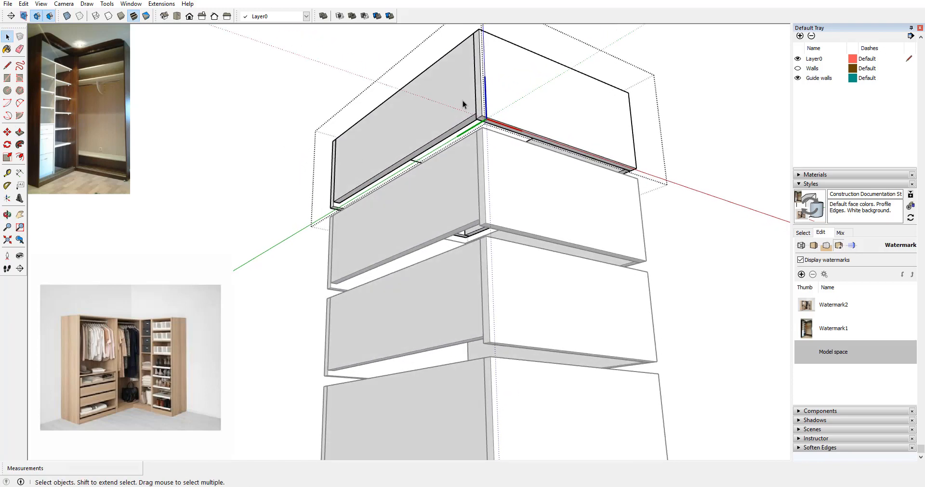
click(447, 105)
Step: Hide similar components during component editing so only the drawer being edited is displayed
scroll(516, 177, down, 3)
mouse_move(515, 178)
middle_down()
mouse_move(461, 195)
mouse_move(390, 192)
mouse_move(424, 169)
mouse_move(519, 187)
mouse_move(506, 216)
mouse_move(533, 165)
middle_up()
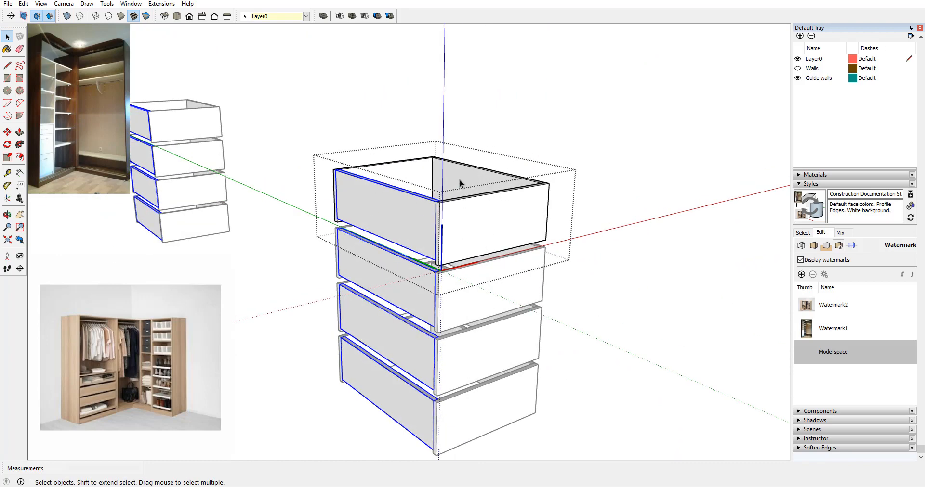
mouse_move(460, 184)
middle_down()
mouse_move(491, 206)
mouse_move(404, 219)
mouse_move(429, 128)
middle_up()
scroll(452, 102, up, 3)
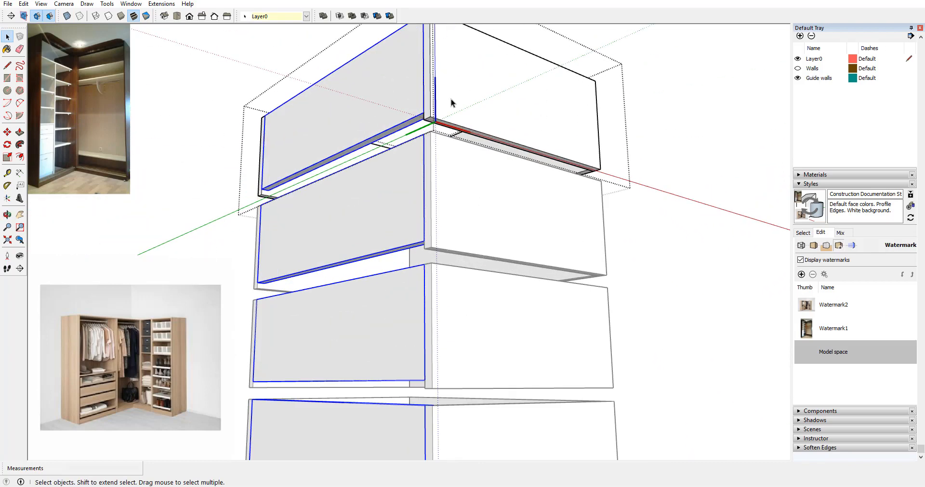
scroll(431, 122, up, 2)
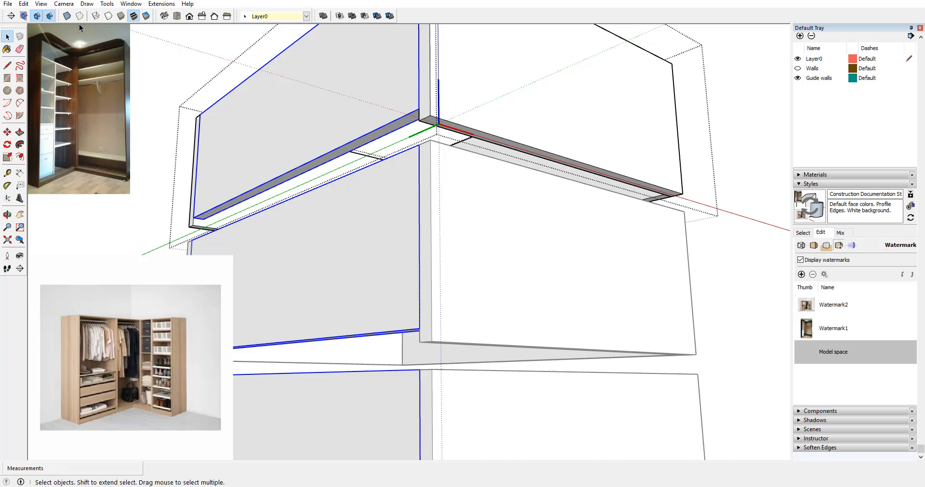
click(38, 6)
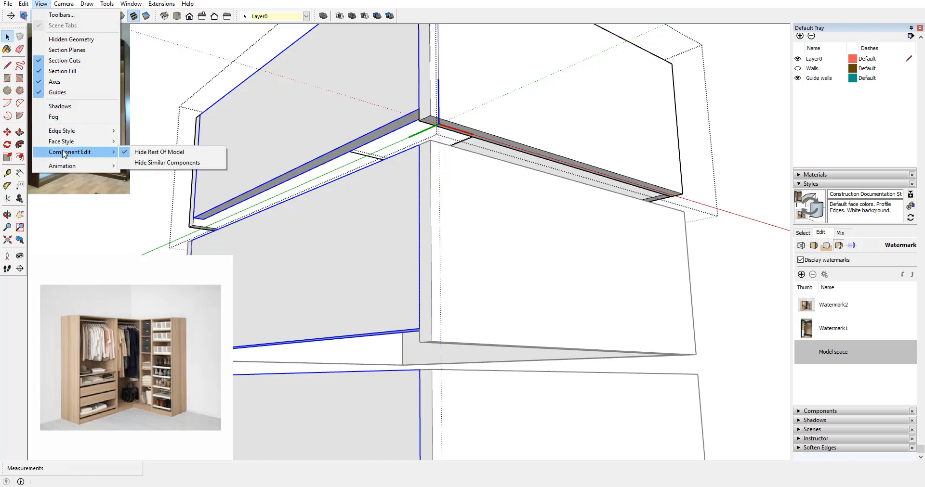
mouse_move(80, 153)
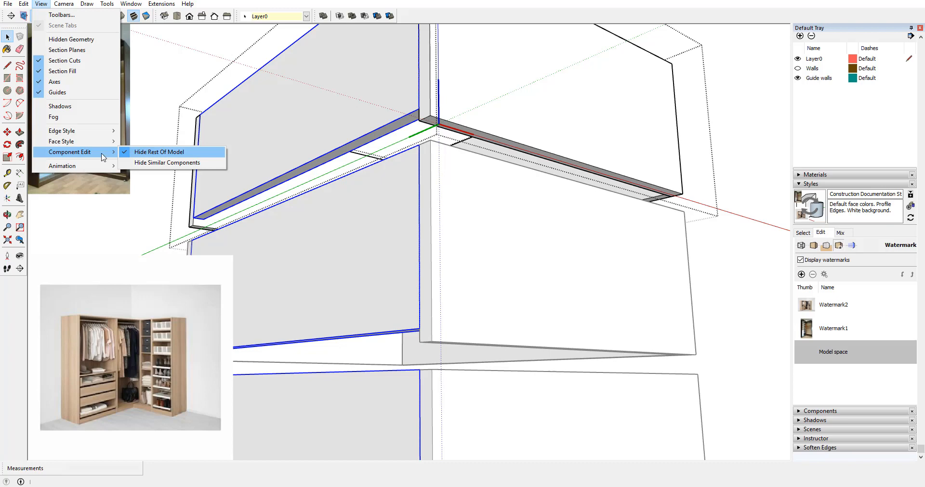
click(150, 164)
middle_drag(412, 186, 214, 177)
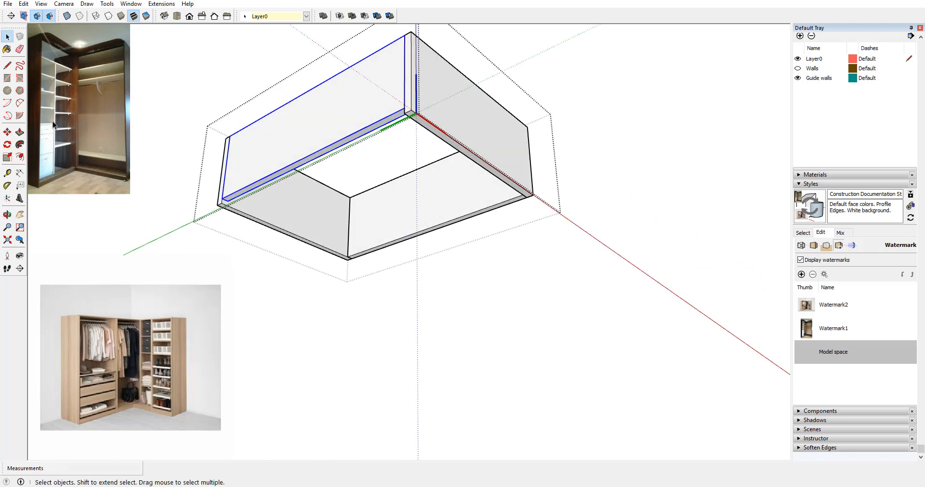
Step: Draw a rectangle across the drawer's underside between opposite corners and push/pull it 1/4" to form the bottom panel
click(7, 78)
click(221, 203)
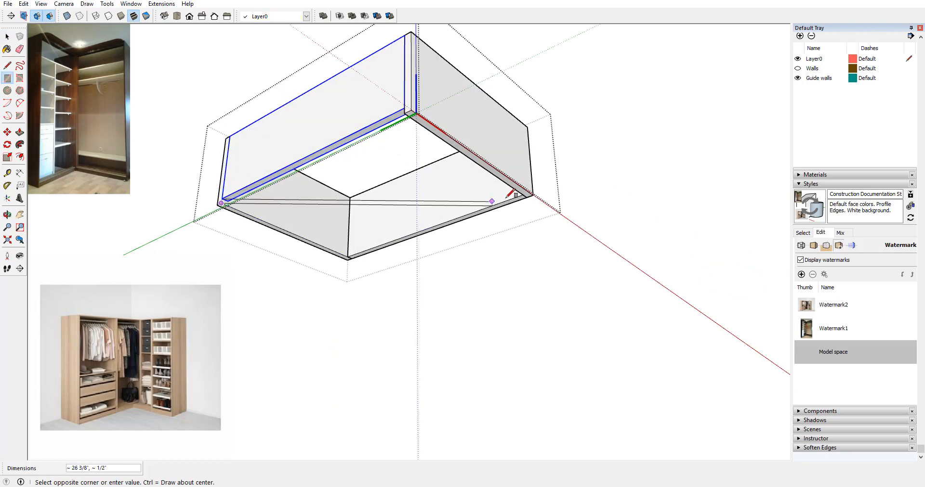
click(532, 195)
middle_drag(362, 144, 403, 78)
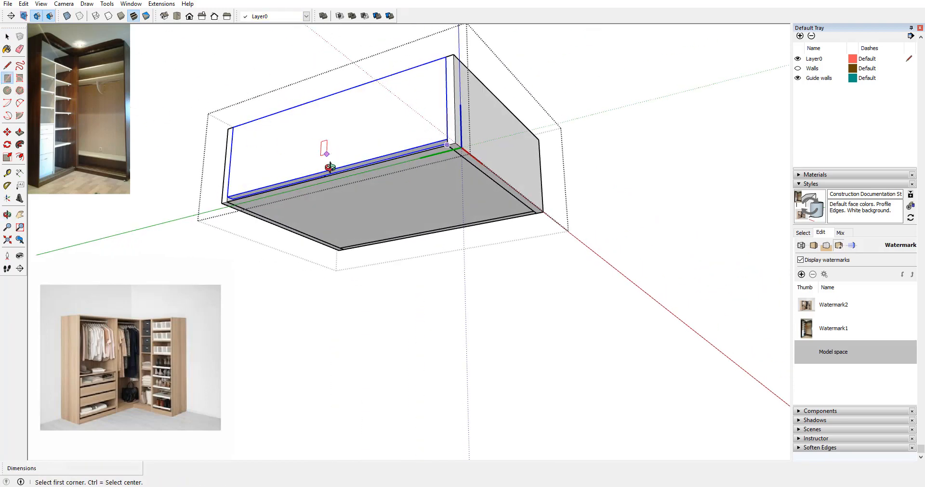
middle_drag(330, 167, 309, 170)
click(20, 132)
click(289, 206)
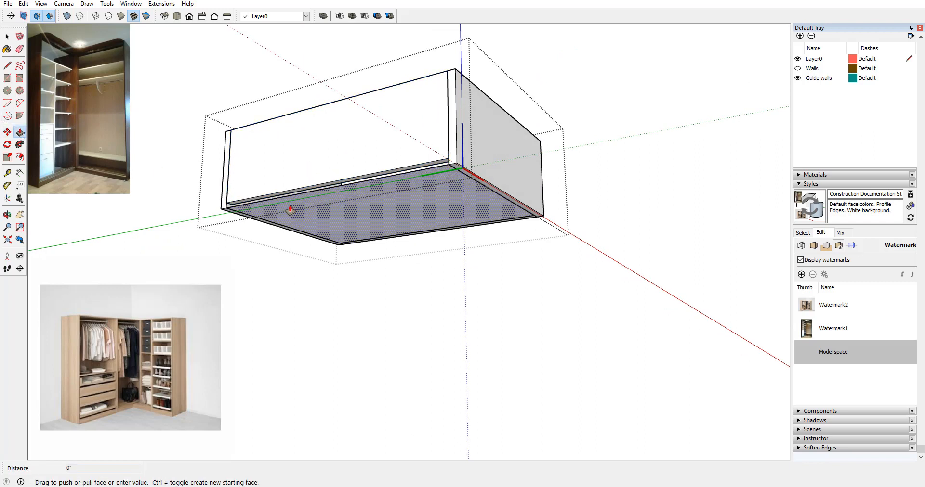
click(289, 206)
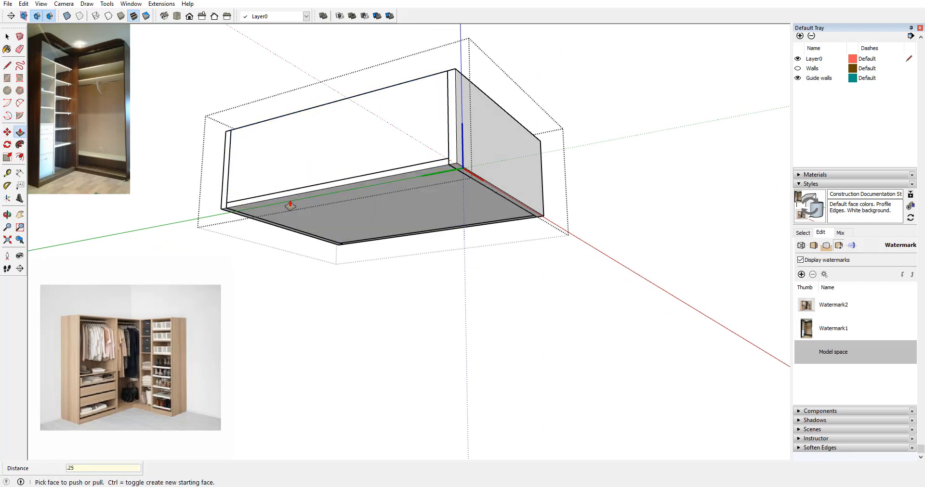
key(Return)
Step: Make the drawer's bottom panel geometry into a component
click(7, 38)
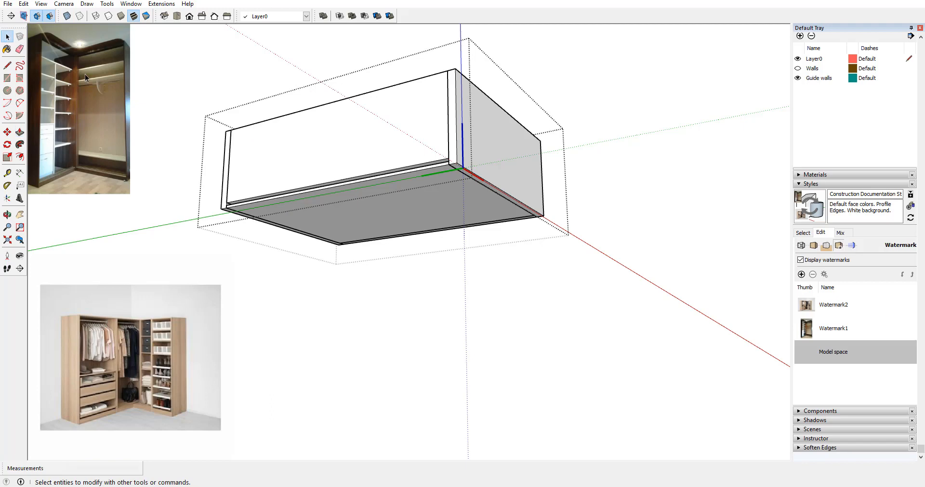
double_click(344, 224)
right_click(344, 224)
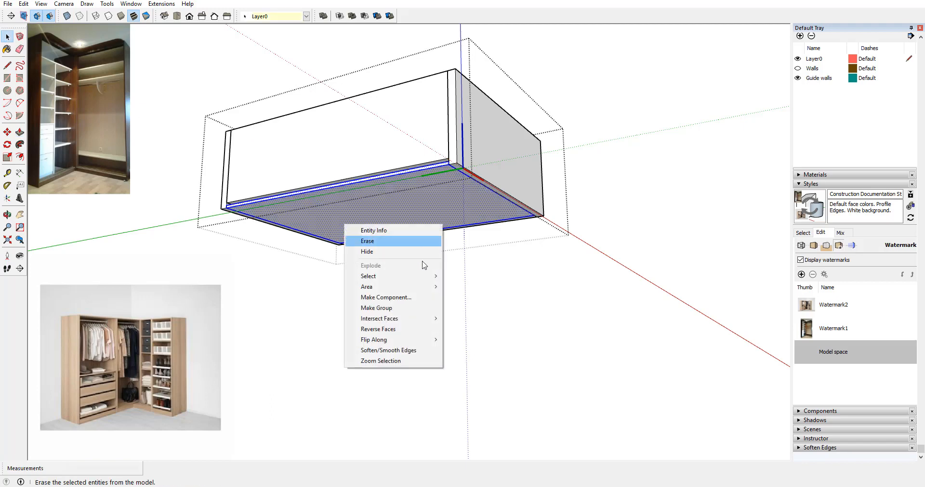
click(385, 297)
click(591, 311)
middle_drag(293, 185, 274, 188)
Step: Open the bottom panel component, push its edge faces inward 1/4", and leave the component
double_click(415, 211)
middle_drag(452, 226, 314, 216)
scroll(517, 207, down, 4)
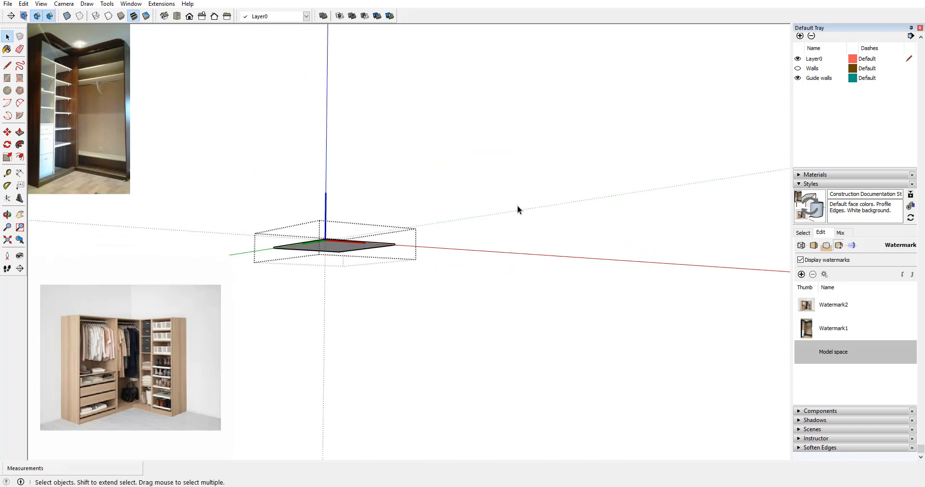
scroll(341, 308, up, 3)
scroll(345, 167, up, 4)
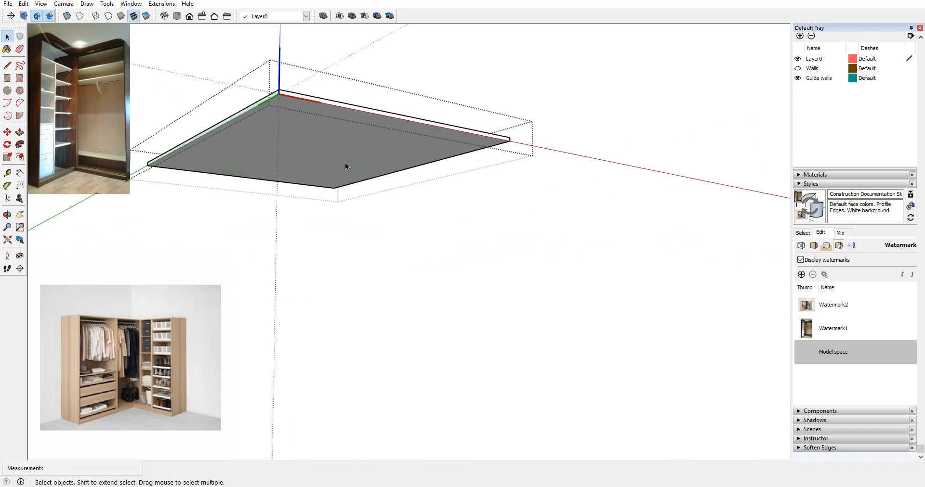
click(20, 132)
click(325, 105)
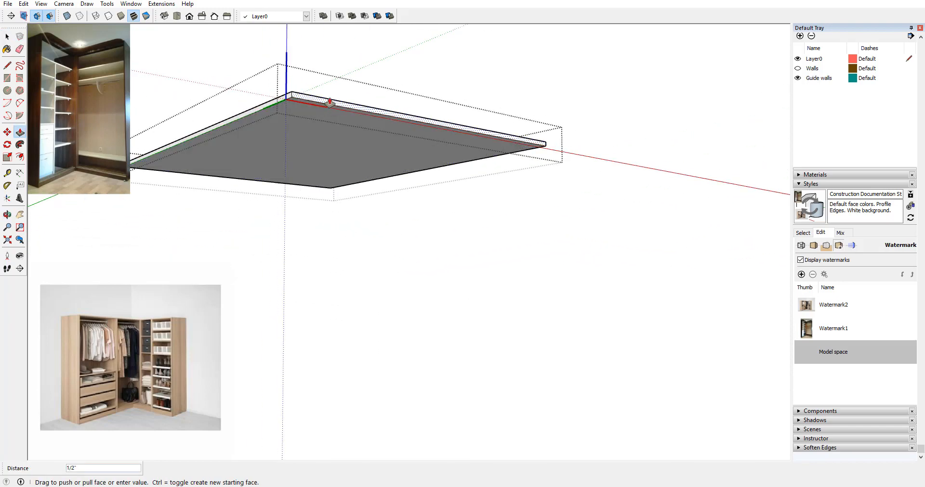
click(330, 102)
text(.25)
key(Return)
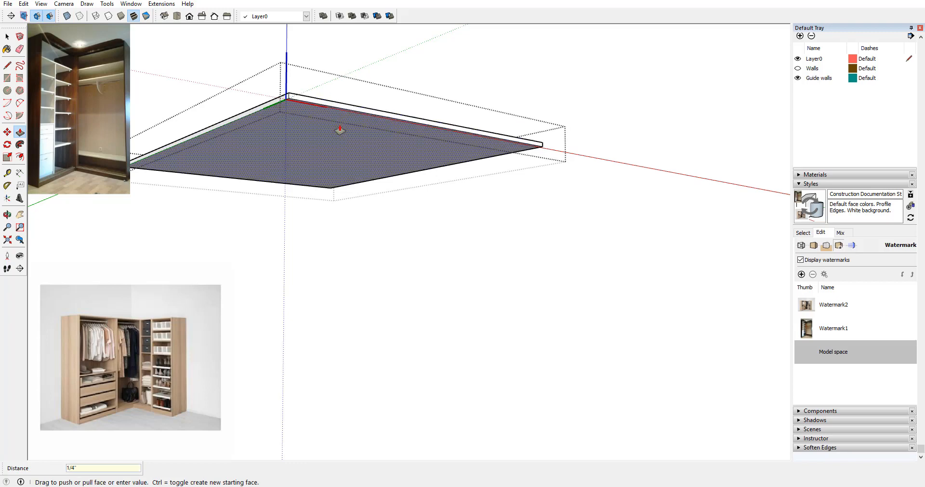
middle_drag(268, 157, 571, 146)
middle_drag(411, 144, 545, 253)
middle_drag(377, 223, 433, 231)
click(9, 36)
middle_drag(362, 88, 397, 82)
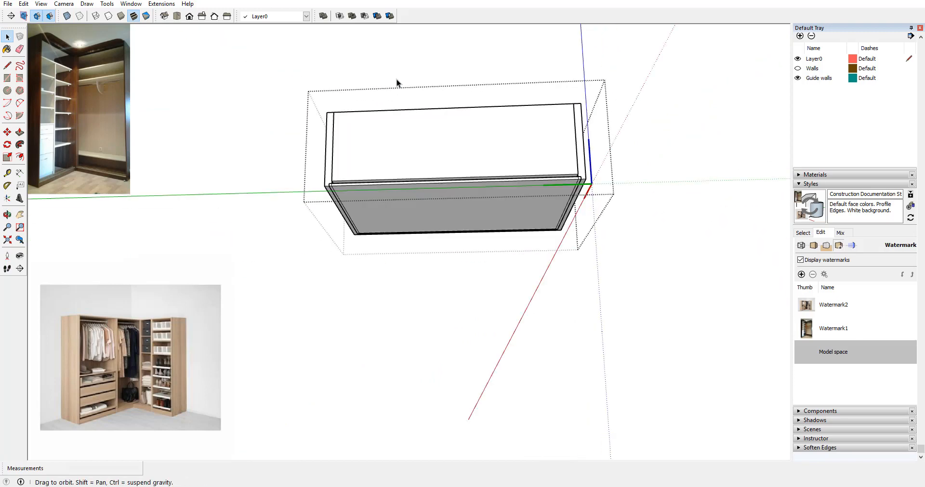
Step: Move the drawer's bottom panel straight up so that it sits in the 1/2" raised space at the back panel's lower edge
click(412, 208)
scroll(411, 210, up, 3)
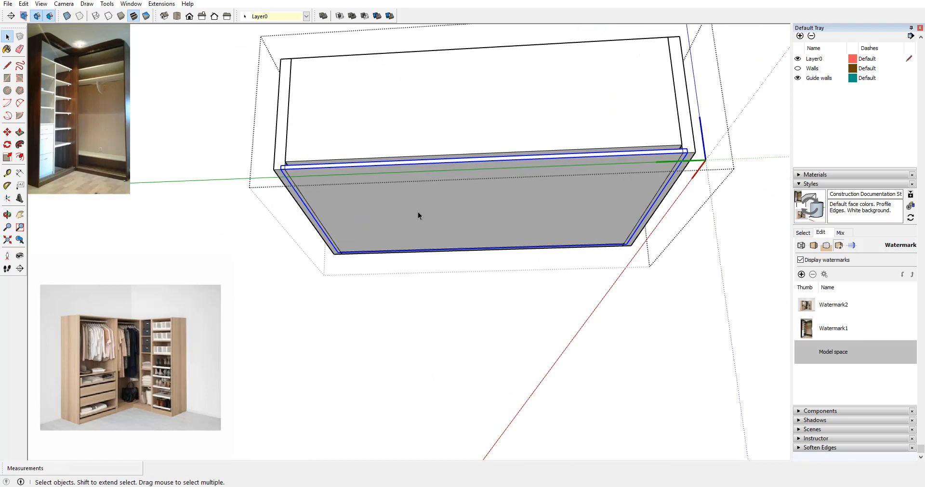
scroll(279, 153, up, 5)
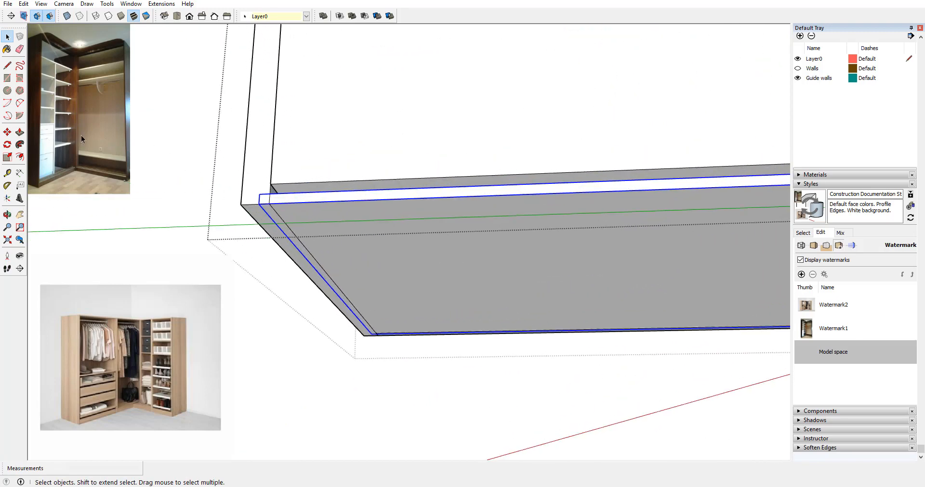
click(7, 131)
click(269, 193)
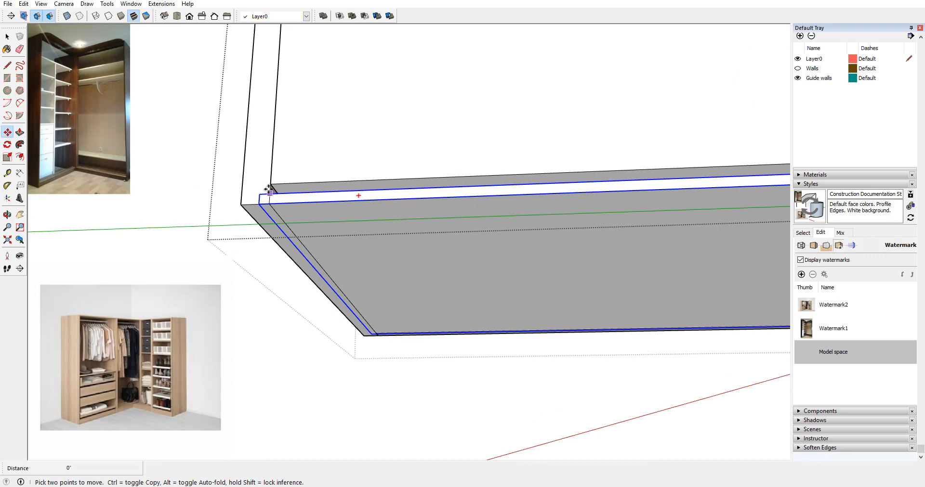
click(269, 185)
scroll(348, 177, down, 3)
scroll(268, 196, down, 5)
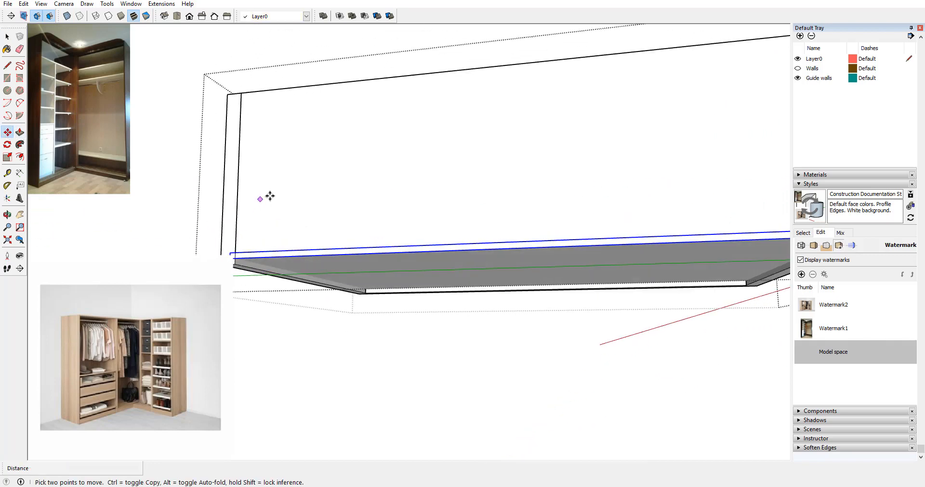
middle_drag(282, 192, 519, 218)
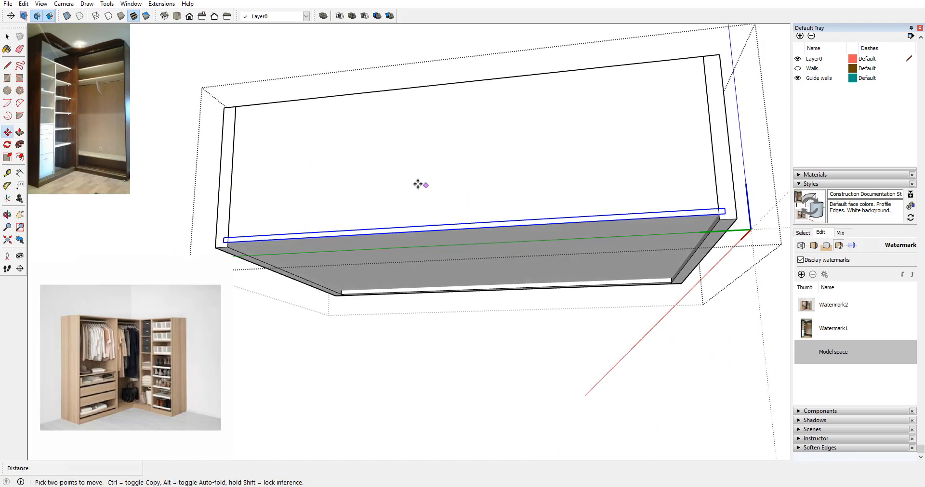
middle_drag(419, 184, 491, 195)
middle_drag(431, 270, 443, 252)
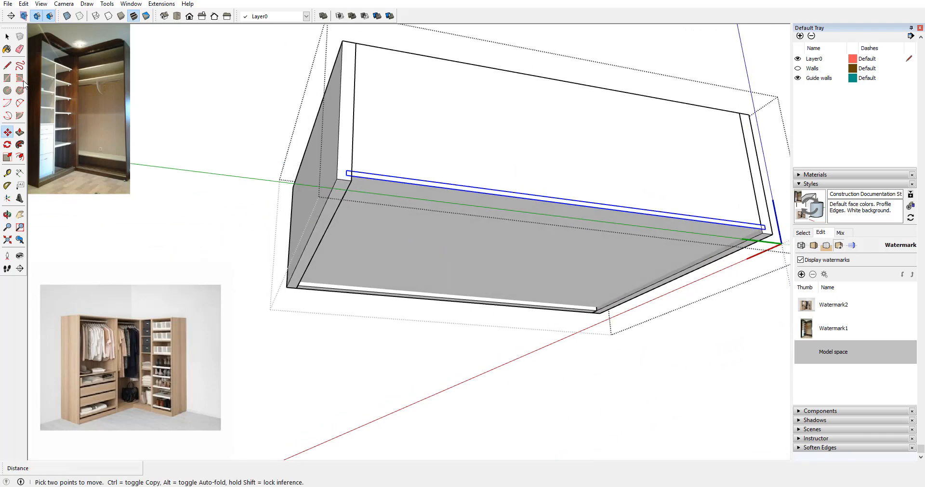
Step: Trim the surrounding drawer panels with the bottom panel as the cutting solid to form its grooves
click(8, 36)
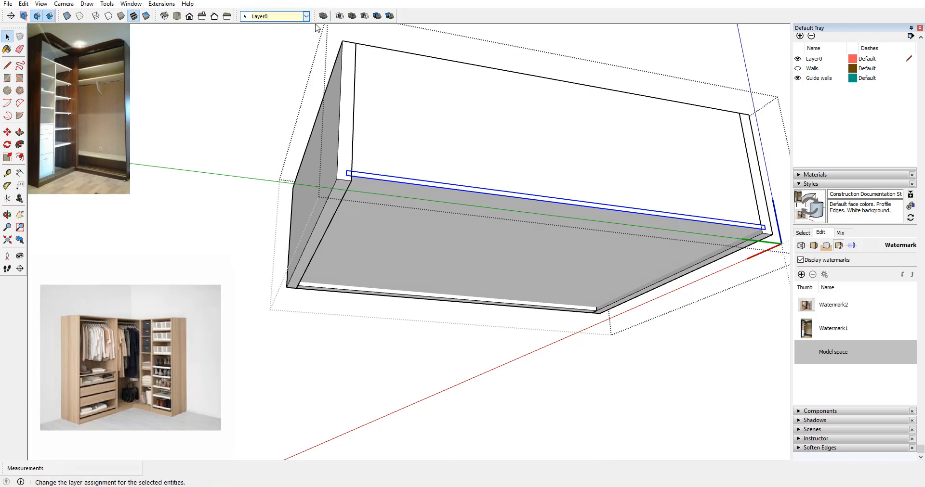
click(377, 16)
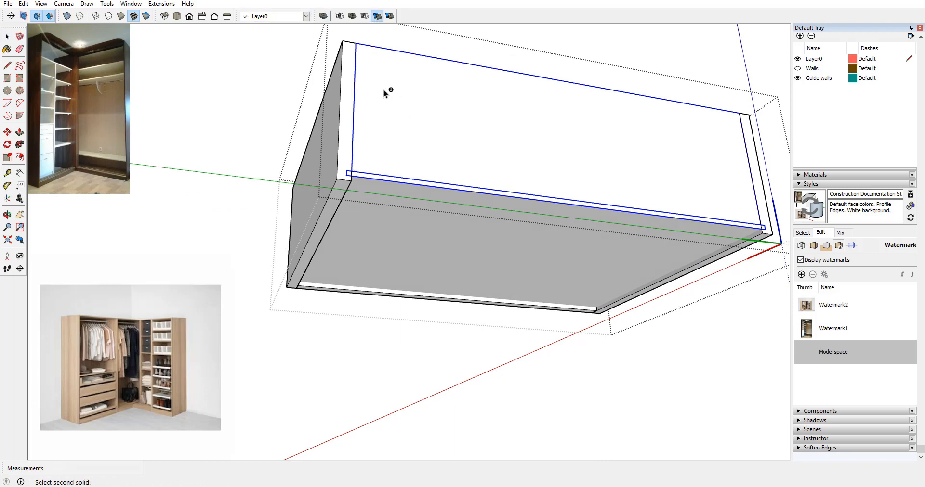
click(342, 141)
middle_drag(528, 120, 275, 124)
middle_drag(534, 127, 438, 170)
middle_drag(308, 154, 458, 206)
middle_drag(460, 248, 154, 97)
click(6, 37)
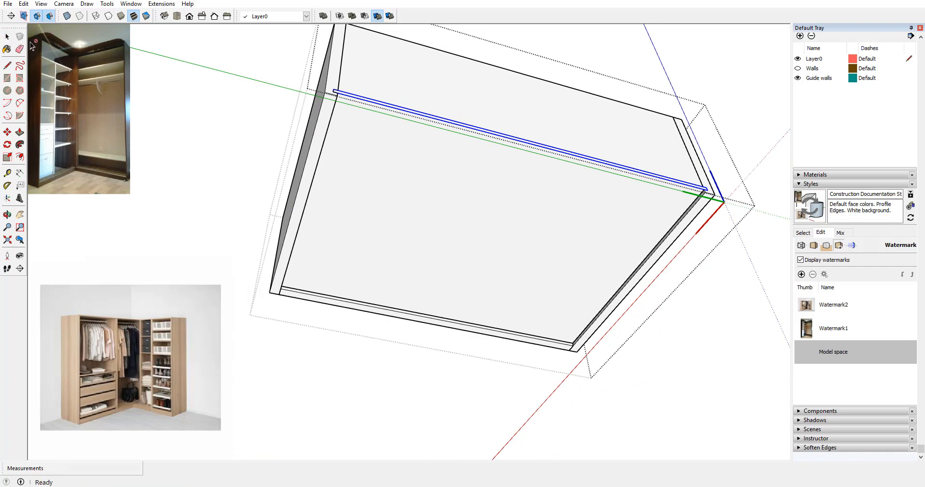
Step: Temporarily hide the bottom panel to check the grooves in the drawer panels, and bring it back
right_click(477, 153)
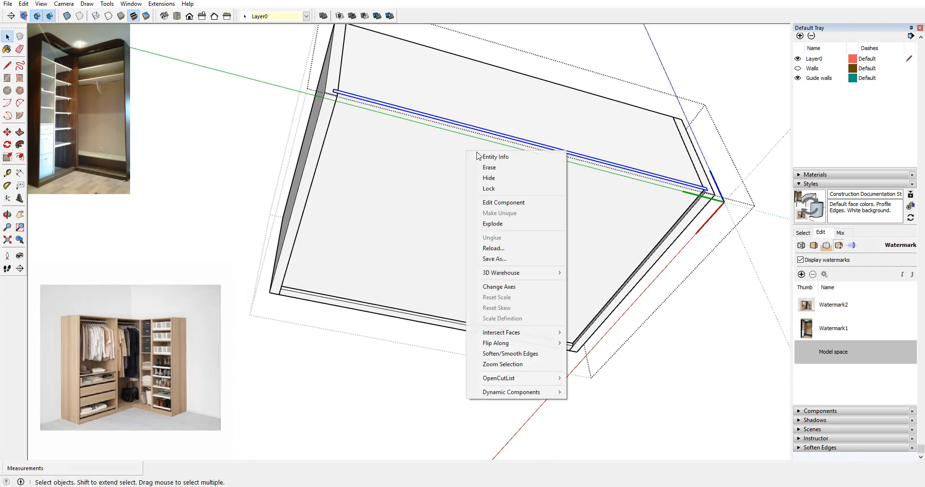
click(470, 178)
middle_drag(467, 174, 647, 321)
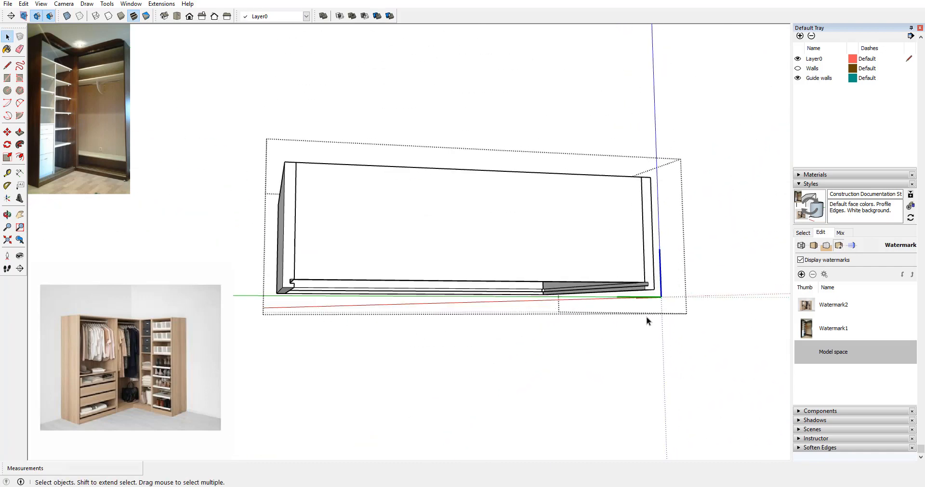
middle_drag(615, 260, 576, 285)
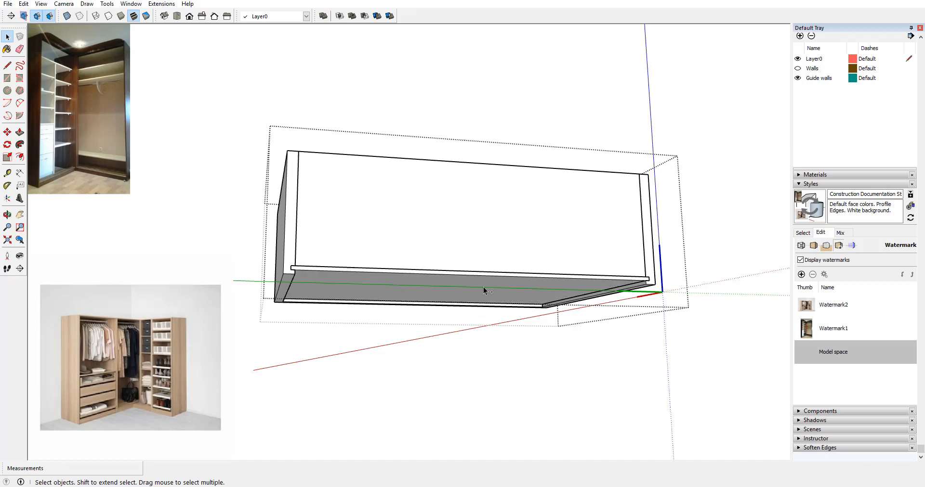
Step: Leave the drawer component and inspect the drawers inside the base cabinet using X-ray display, turning it off again
middle_drag(456, 189, 506, 89)
scroll(637, 195, up, 3)
scroll(637, 195, down, 5)
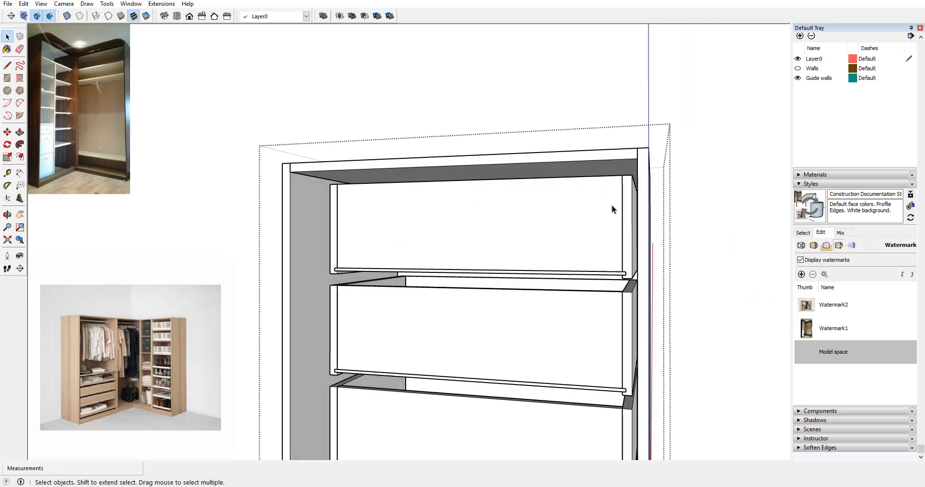
middle_drag(643, 217, 594, 262)
scroll(359, 304, up, 3)
scroll(359, 303, up, 4)
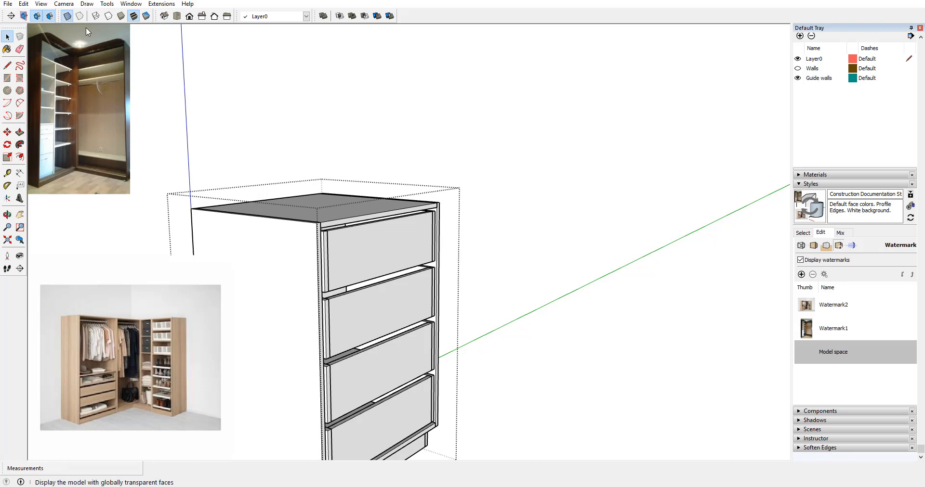
click(67, 16)
scroll(495, 206, down, 3)
middle_drag(495, 206, 470, 192)
scroll(418, 268, down, 3)
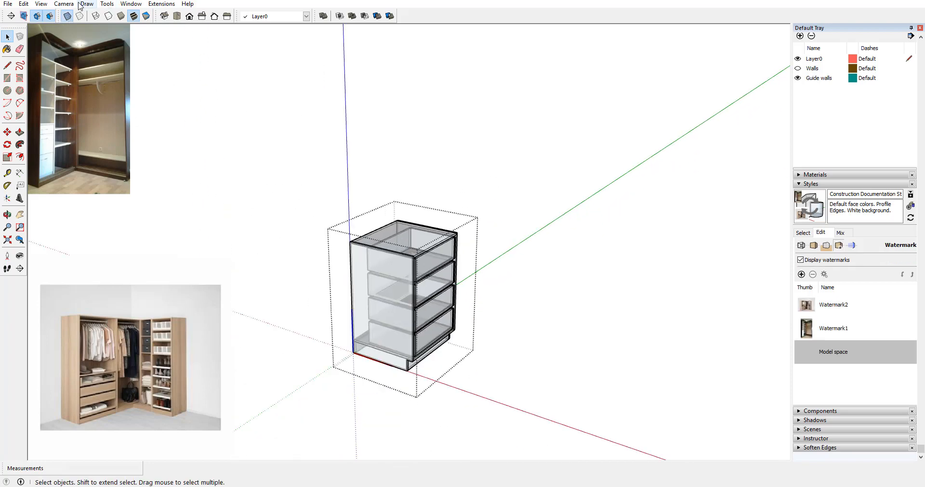
click(67, 15)
Step: Make the base cabinet's top drawer a unique component, independent of the other three drawers
middle_drag(579, 190, 434, 96)
scroll(355, 206, up, 3)
scroll(437, 95, up, 2)
scroll(444, 183, down, 2)
middle_drag(444, 183, 412, 231)
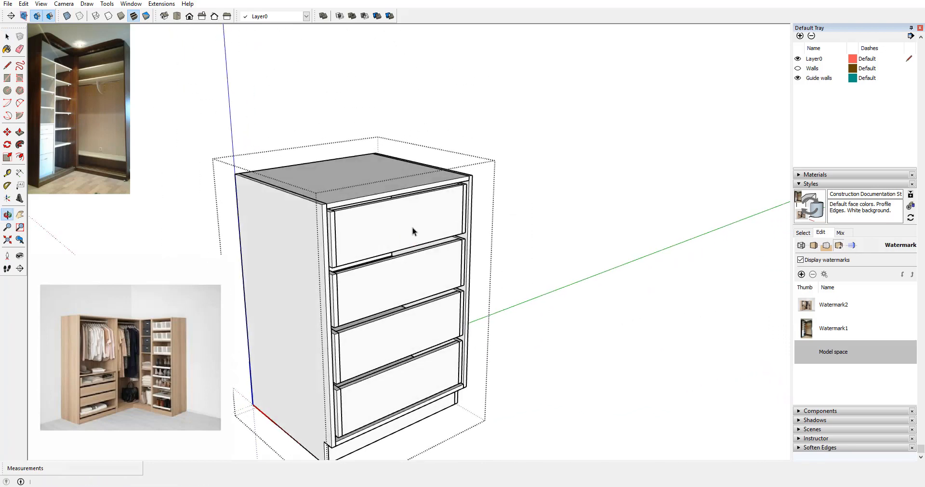
click(400, 223)
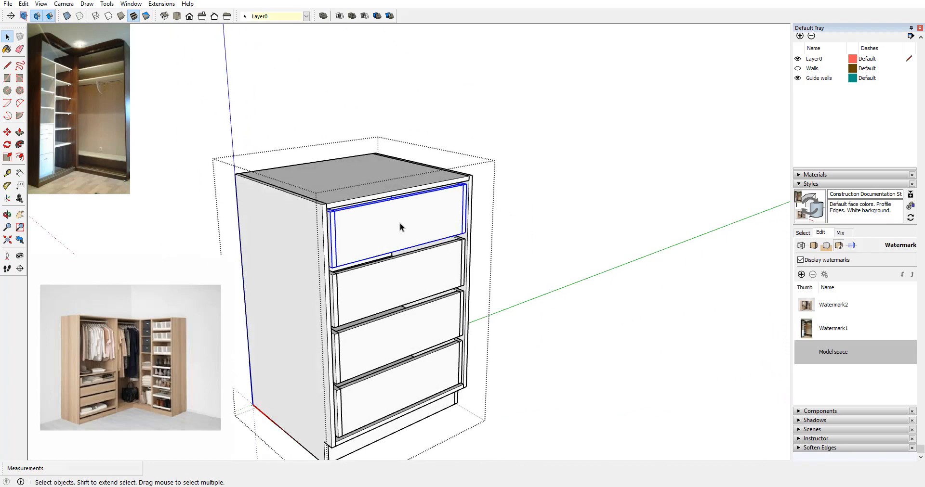
right_click(400, 227)
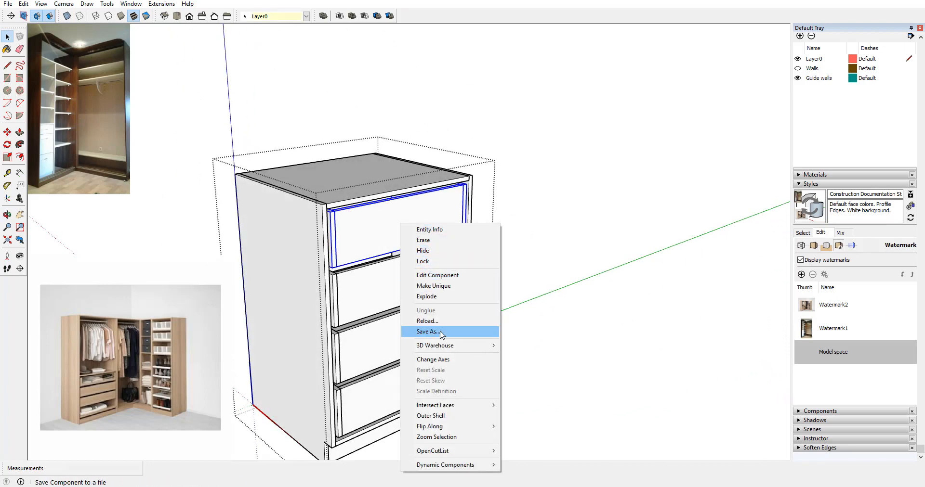
click(436, 285)
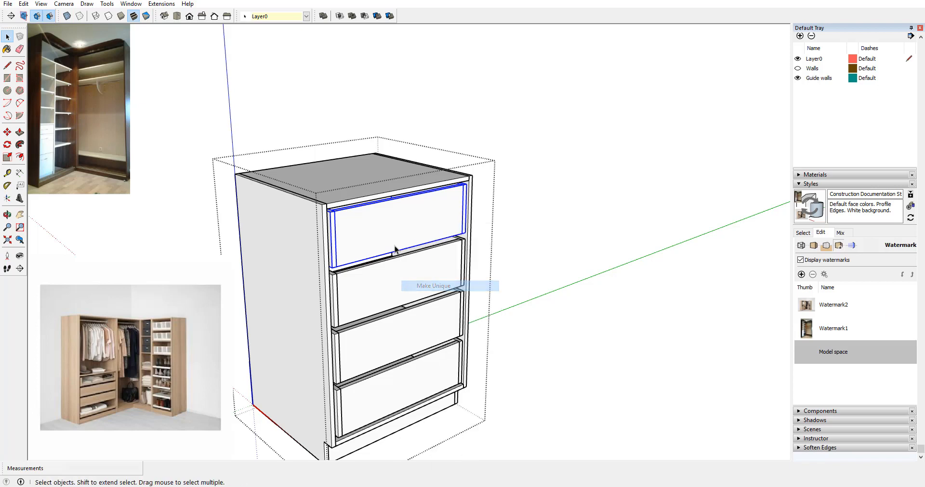
Step: Inside the top drawer, push the upper edge of the front panel down 4" and leave the panel group
double_click(391, 233)
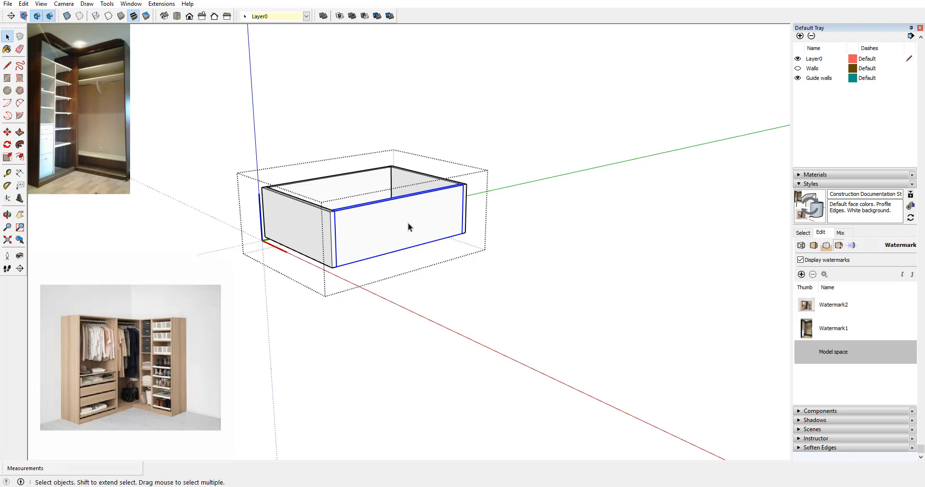
double_click(408, 226)
click(383, 202)
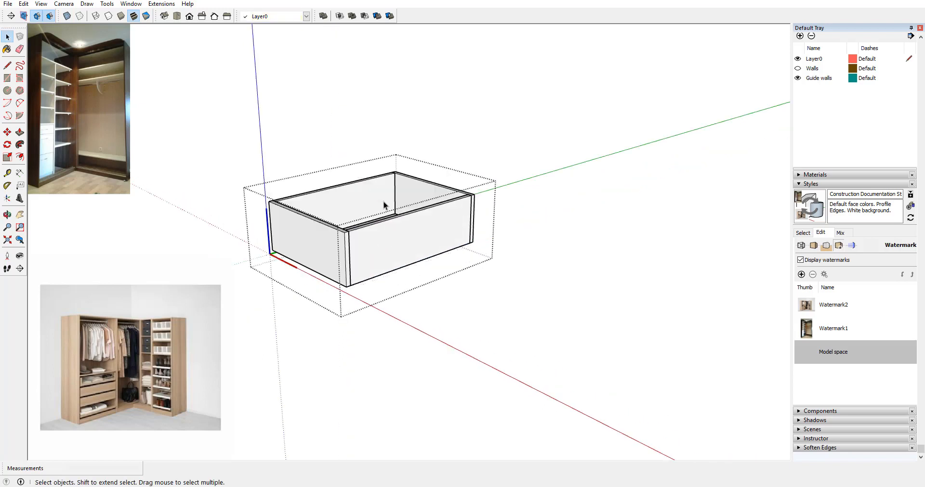
click(398, 241)
right_click(398, 242)
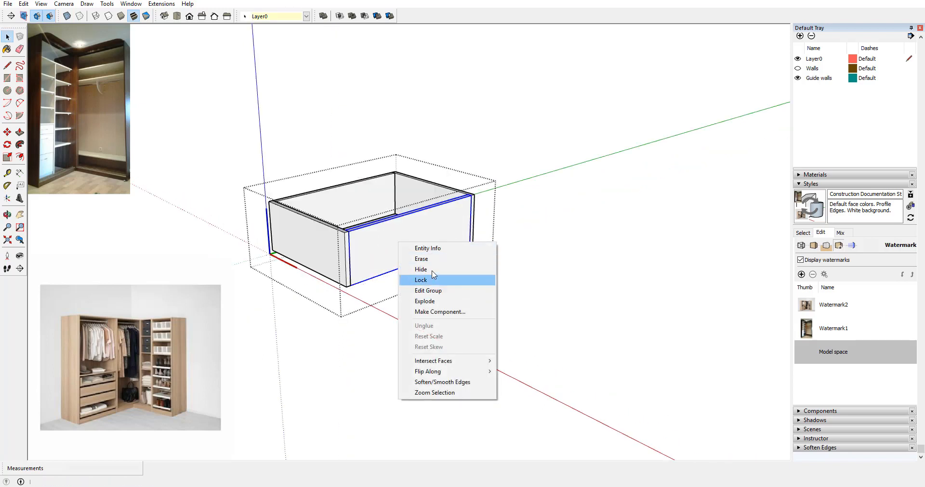
double_click(395, 237)
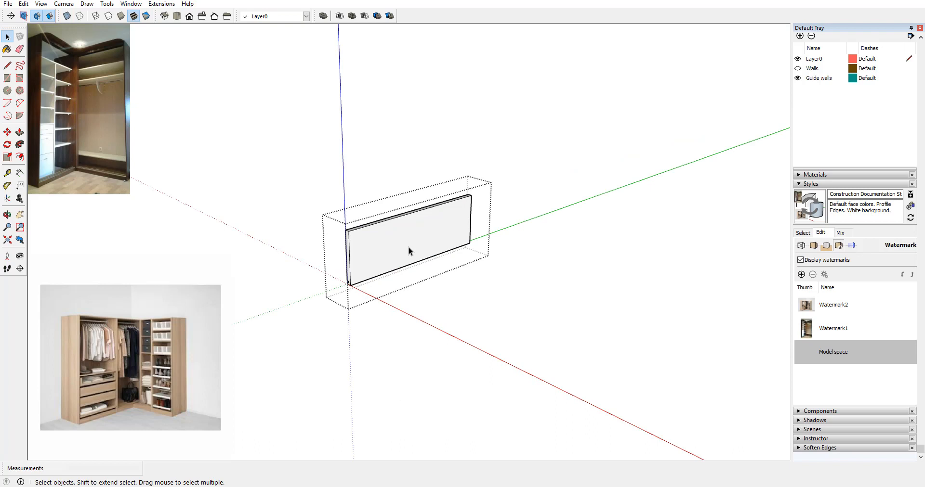
click(20, 132)
drag(373, 229, 376, 257)
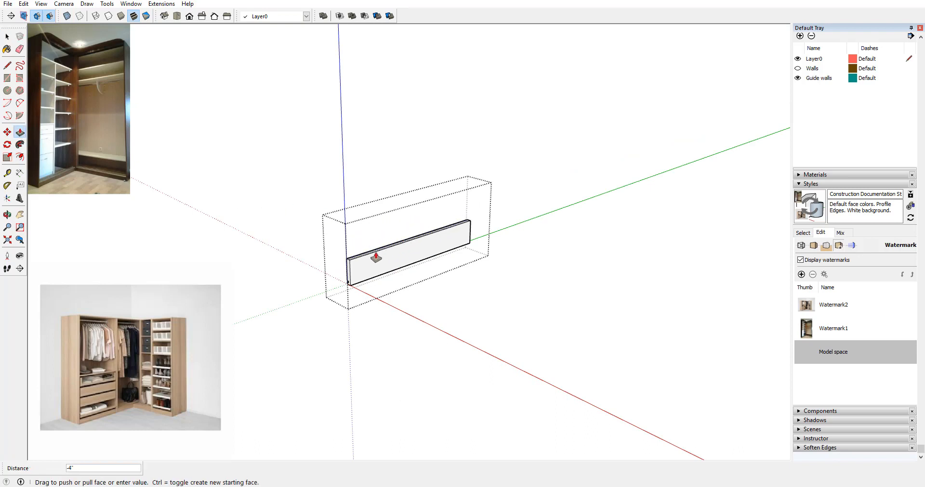
click(375, 257)
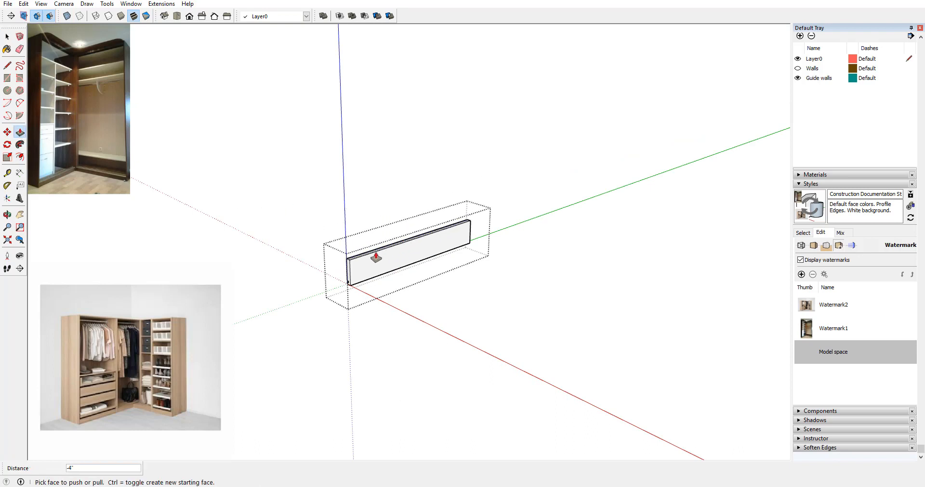
key(space)
key(Escape)
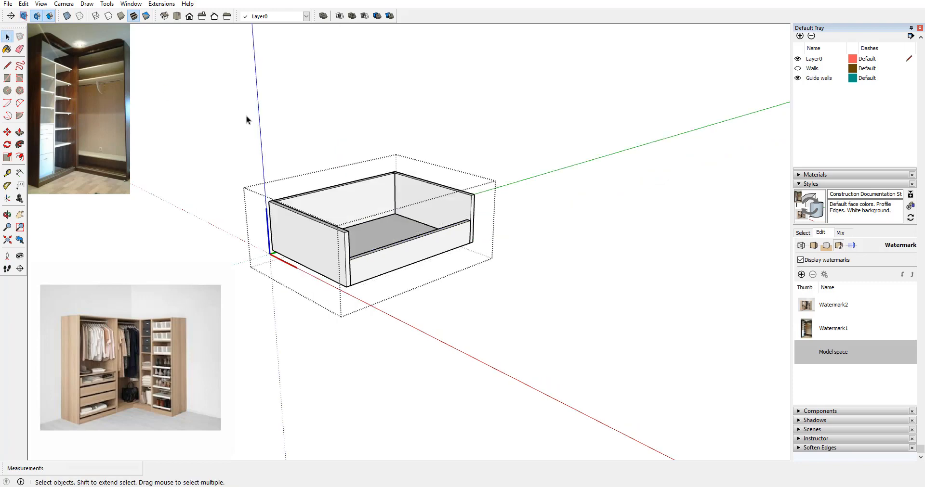
Step: Push the upper edge of the top drawer's front panel down another 2 1/2", leaving a low front rail
middle_drag(345, 226, 276, 237)
scroll(289, 237, down, 3)
middle_drag(332, 241, 468, 229)
middle_drag(403, 233, 417, 249)
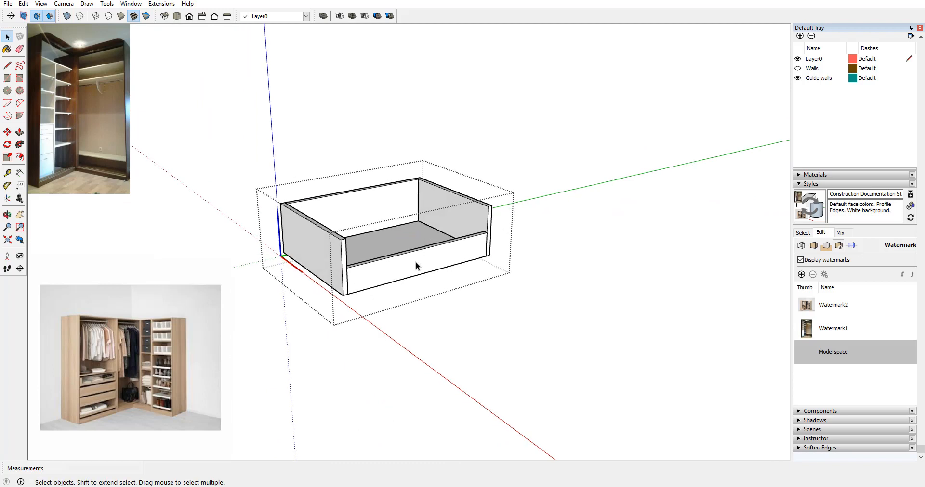
double_click(415, 262)
middle_drag(345, 224, 340, 198)
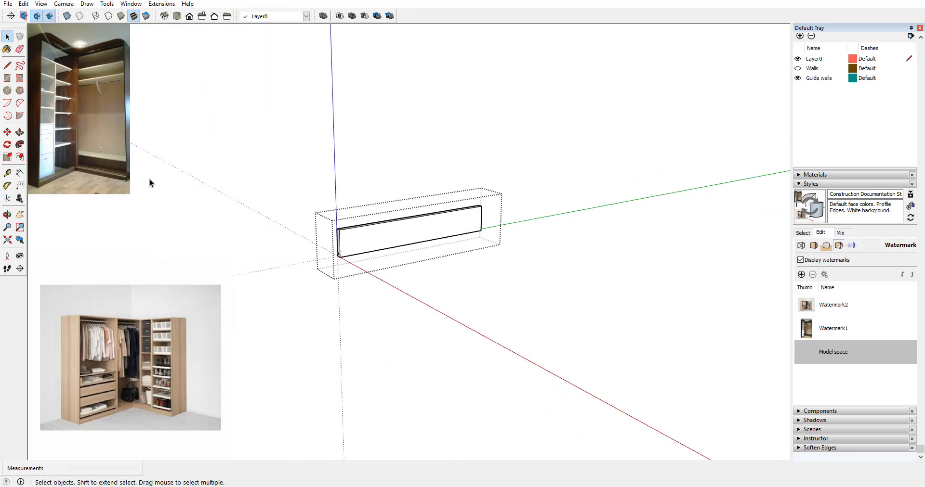
click(19, 132)
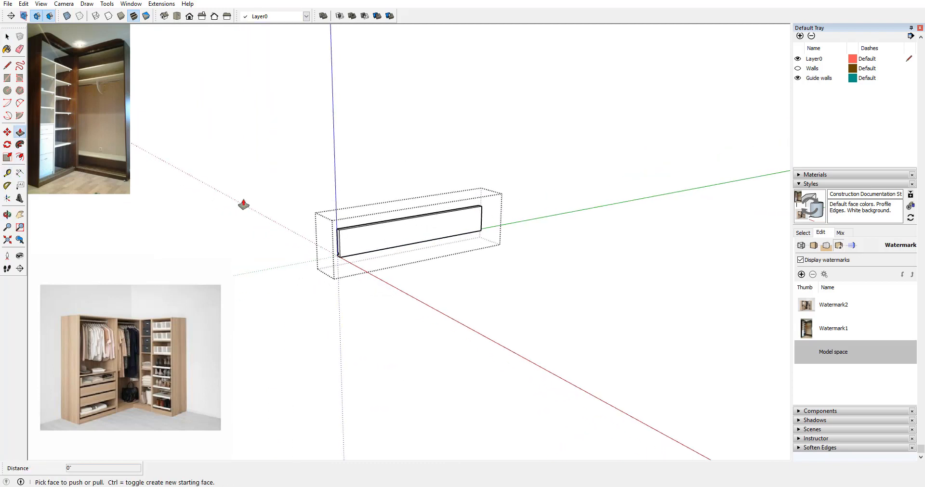
click(363, 236)
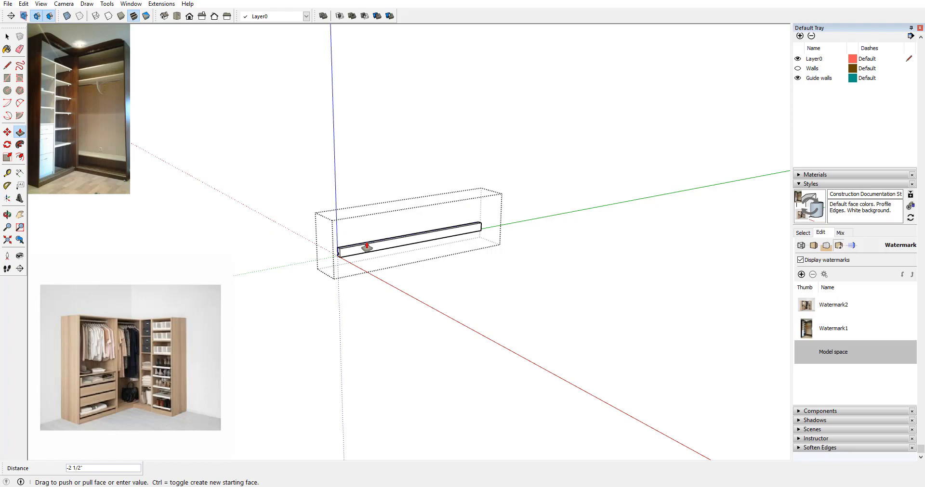
click(366, 246)
click(7, 37)
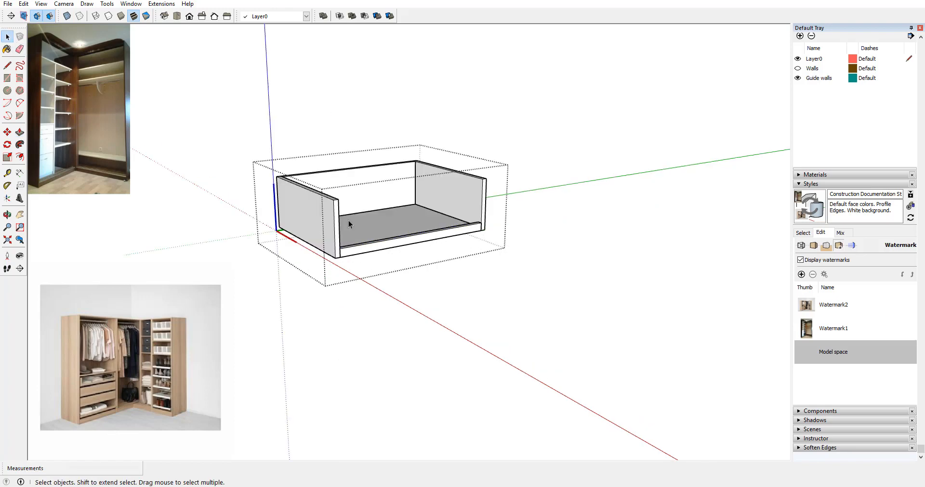
Step: Leave the top drawer and inspect the low-front drawer and the drawers beneath it from several angles
middle_drag(348, 220, 279, 268)
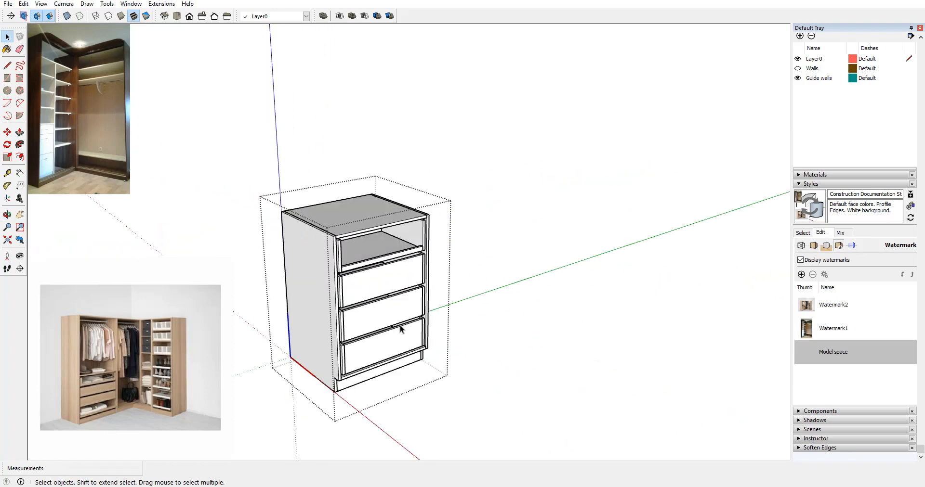
scroll(400, 330, up, 2)
middle_drag(353, 312, 373, 283)
scroll(388, 299, up, 3)
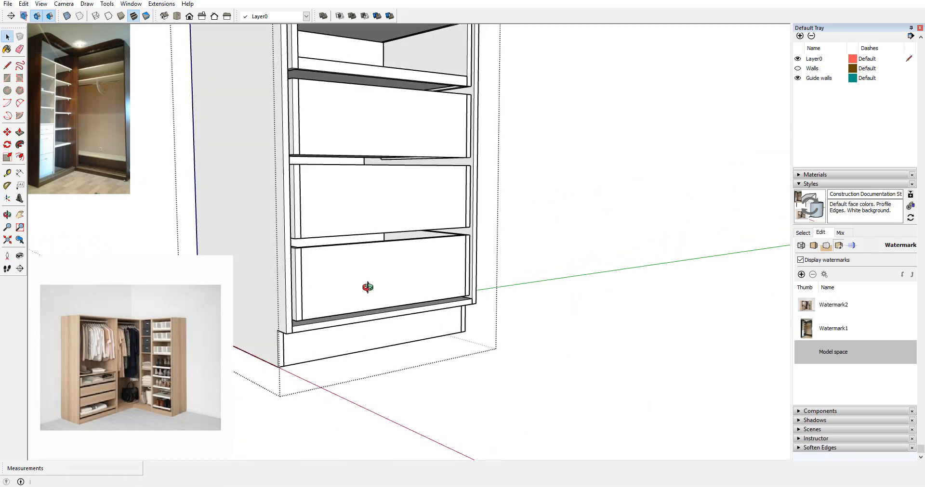
scroll(355, 226, down, 2)
middle_drag(354, 226, 355, 270)
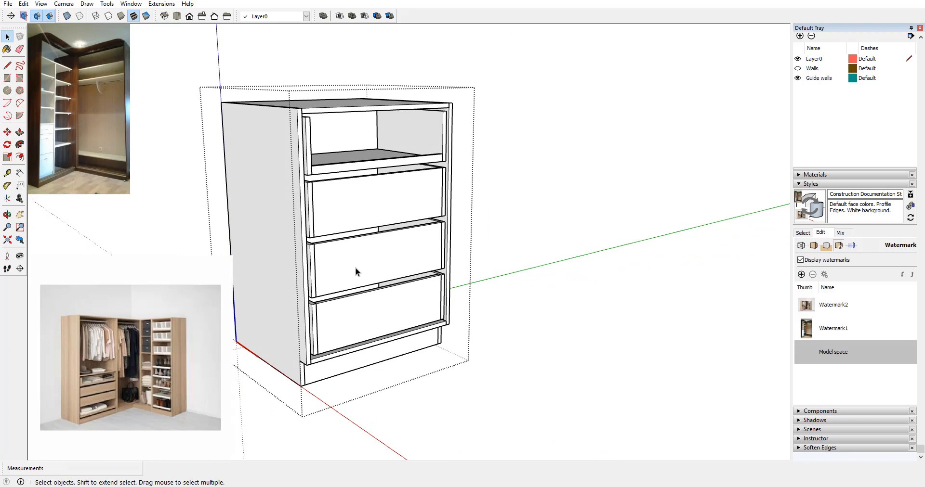
click(379, 307)
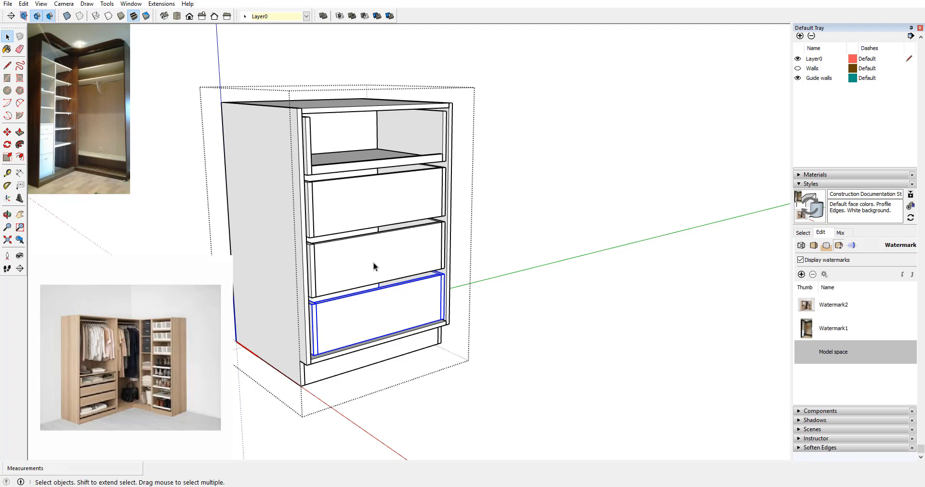
scroll(366, 258, down, 3)
middle_drag(365, 256, 342, 216)
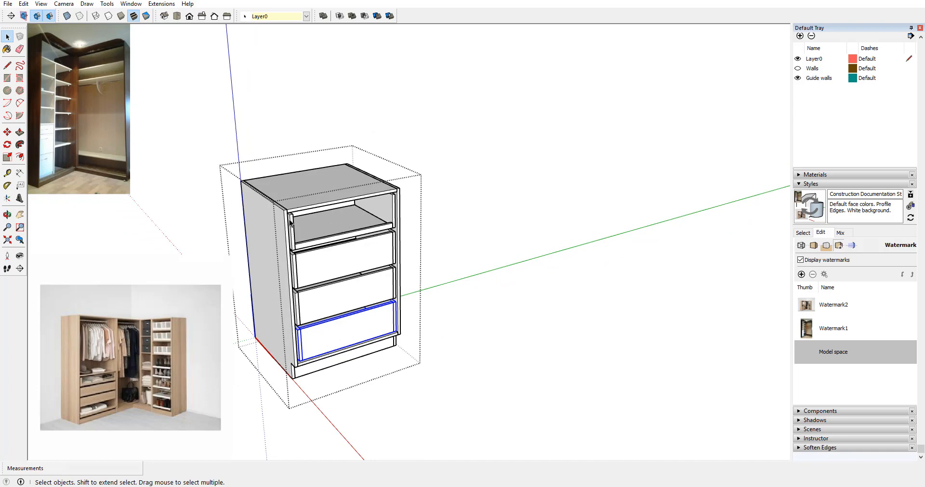
middle_drag(310, 343, 411, 290)
scroll(365, 265, down, 3)
middle_drag(365, 265, 348, 309)
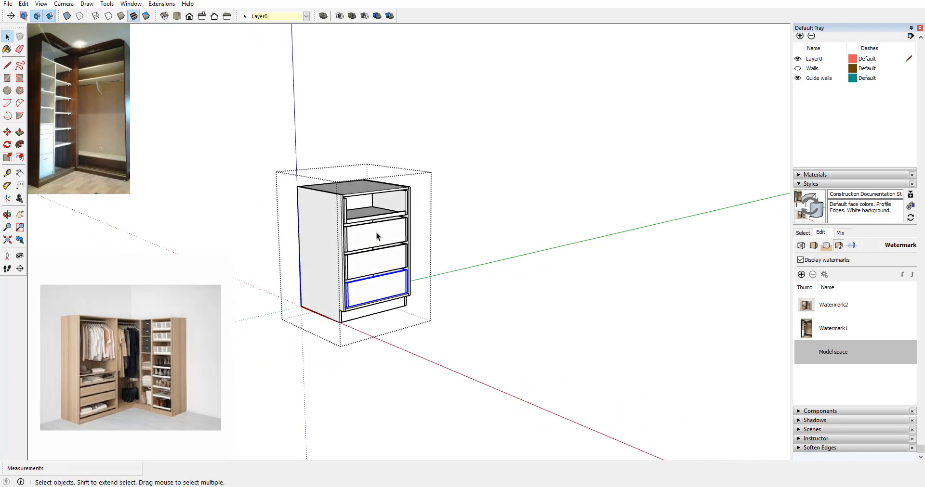
Step: Delete the stand-alone copy of the base cabinet beside the closet and all guide lines in the model
middle_drag(409, 253, 434, 215)
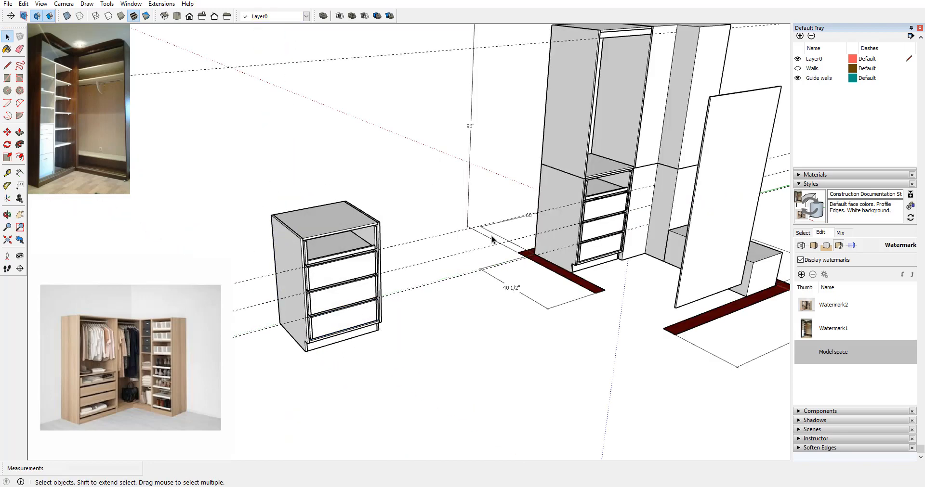
scroll(448, 214, down, 2)
drag(492, 362, 489, 348)
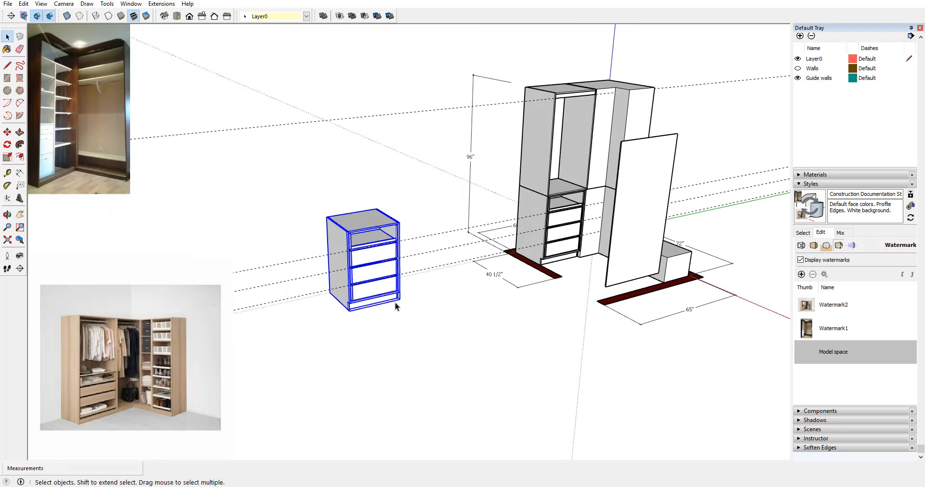
key(Delete)
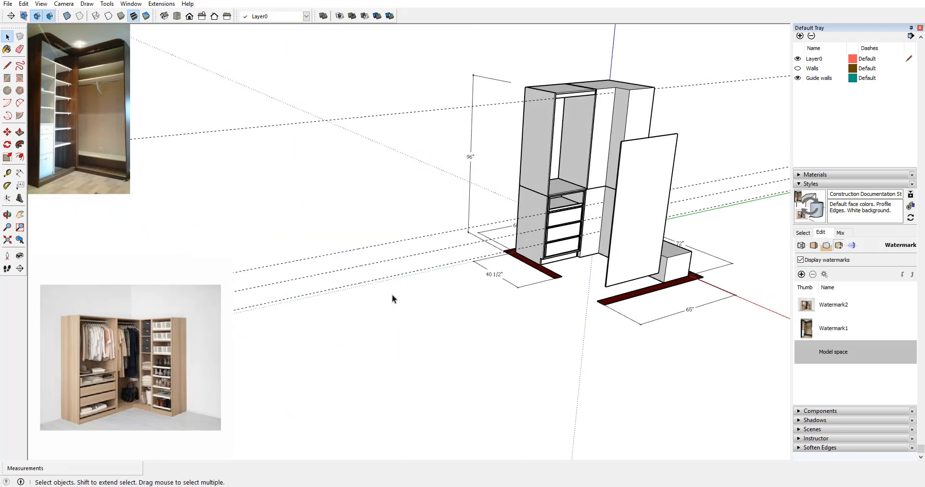
middle_drag(431, 261, 361, 188)
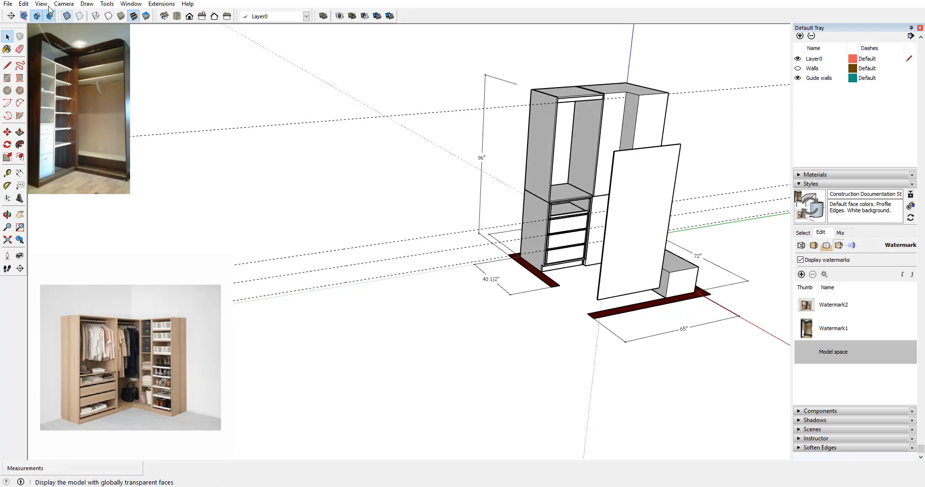
click(23, 4)
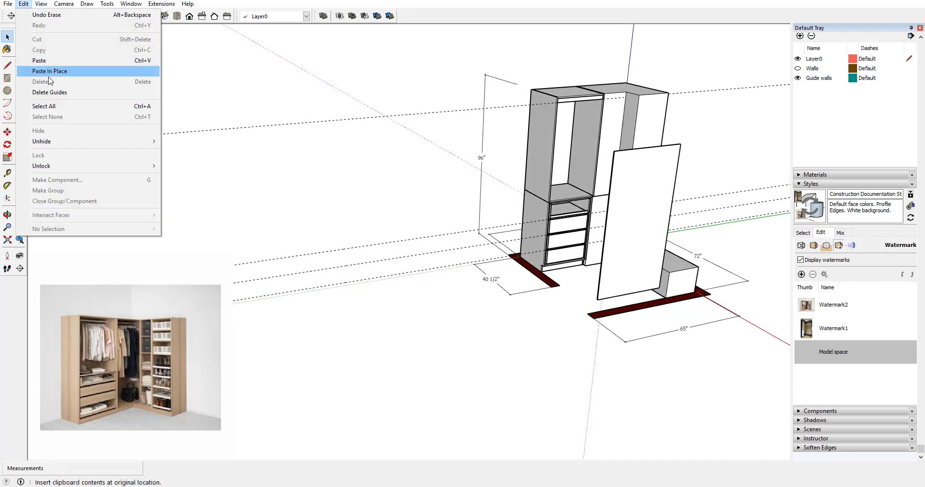
click(49, 92)
Step: Inspect the whole closet assembly, including the finished drawer cabinet and the lower corner block
middle_drag(330, 180, 571, 207)
scroll(571, 207, up, 4)
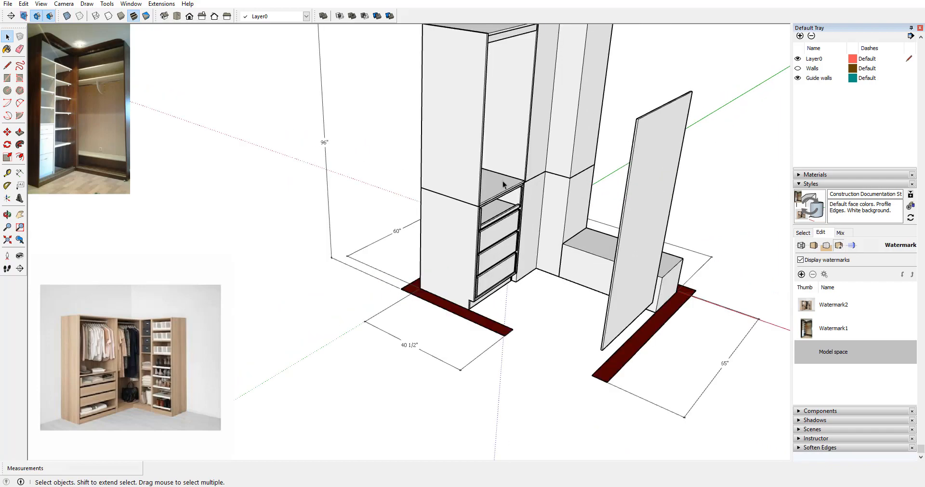
middle_drag(501, 186, 436, 114)
scroll(508, 206, down, 3)
scroll(508, 207, up, 5)
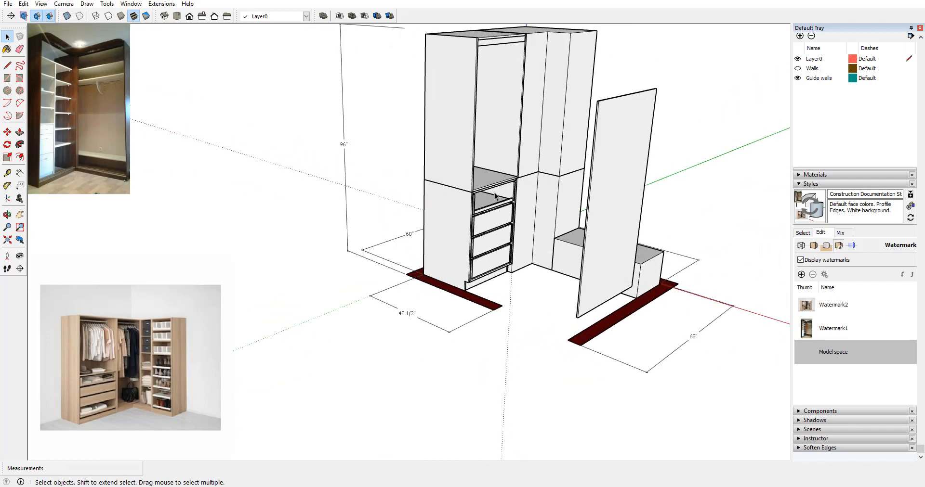
scroll(482, 183, down, 2)
scroll(471, 154, up, 2)
scroll(403, 188, down, 3)
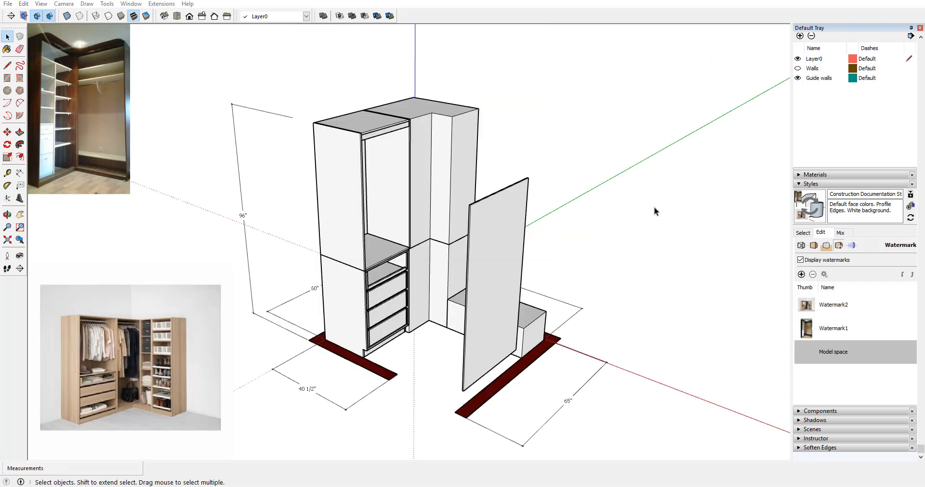
click(433, 264)
scroll(433, 265, up, 6)
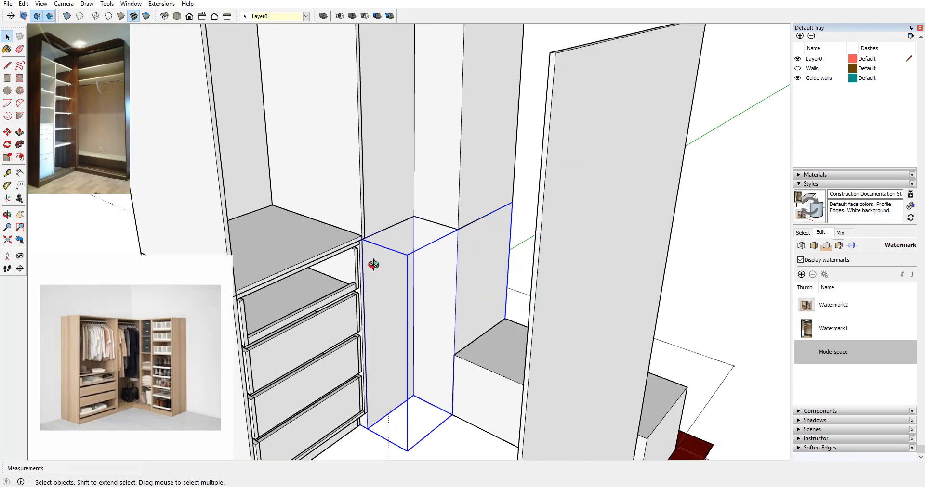
middle_drag(373, 264, 456, 222)
scroll(407, 258, down, 4)
Step: Open the upper corner cabinet component, group all of its geometry, and open the group for editing
click(426, 175)
middle_drag(481, 187, 456, 117)
scroll(455, 118, down, 4)
middle_drag(381, 199, 211, 215)
middle_drag(542, 222, 434, 193)
middle_drag(545, 181, 463, 164)
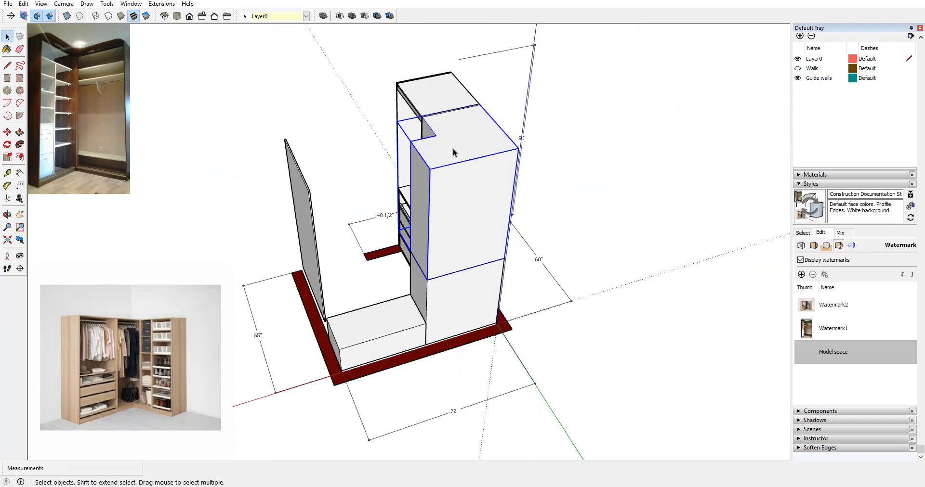
double_click(452, 152)
scroll(481, 150, up, 3)
click(464, 141)
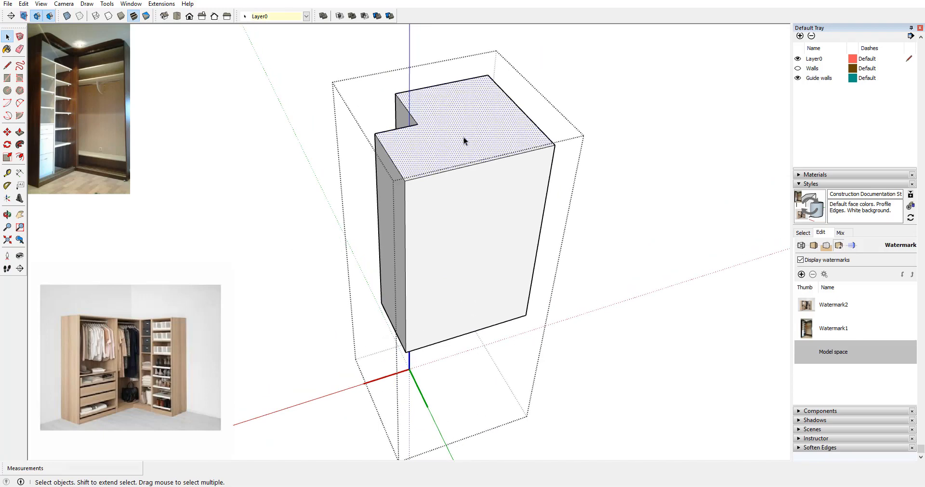
triple_click(466, 134)
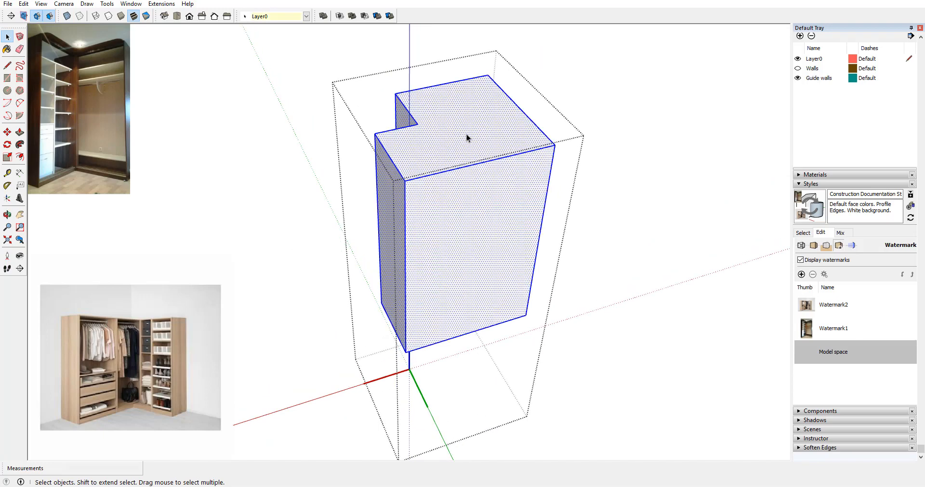
right_click(466, 135)
click(501, 218)
double_click(470, 141)
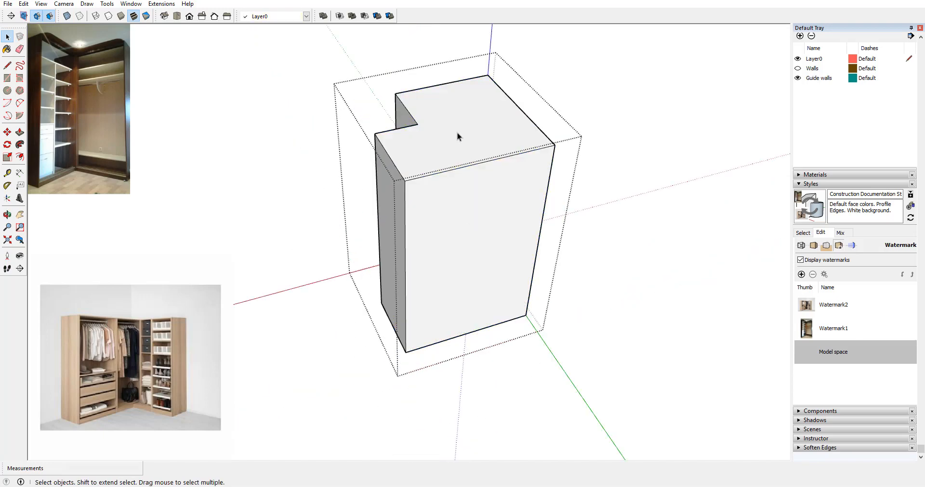
Step: Copy the top face of the corner block's group and paste it in place outside that group, within the corner cabinet component
click(457, 133)
click(24, 4)
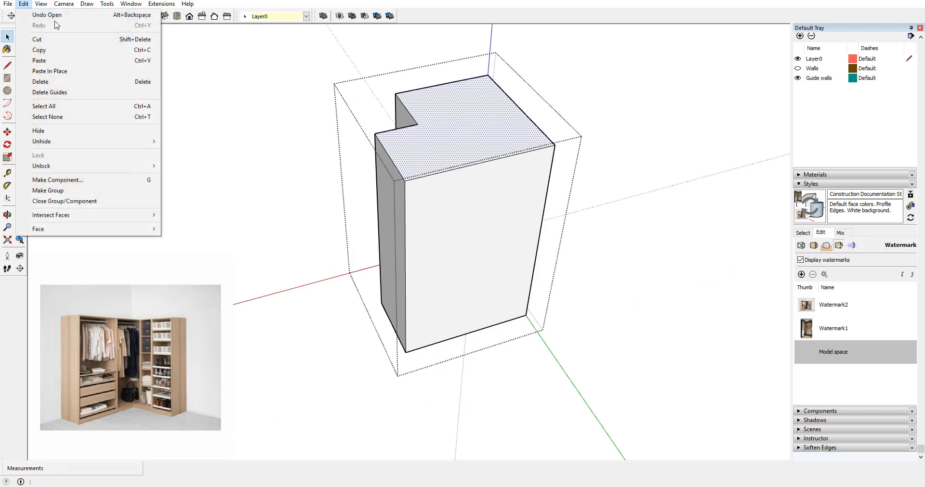
click(50, 50)
click(253, 125)
middle_drag(233, 142, 374, 136)
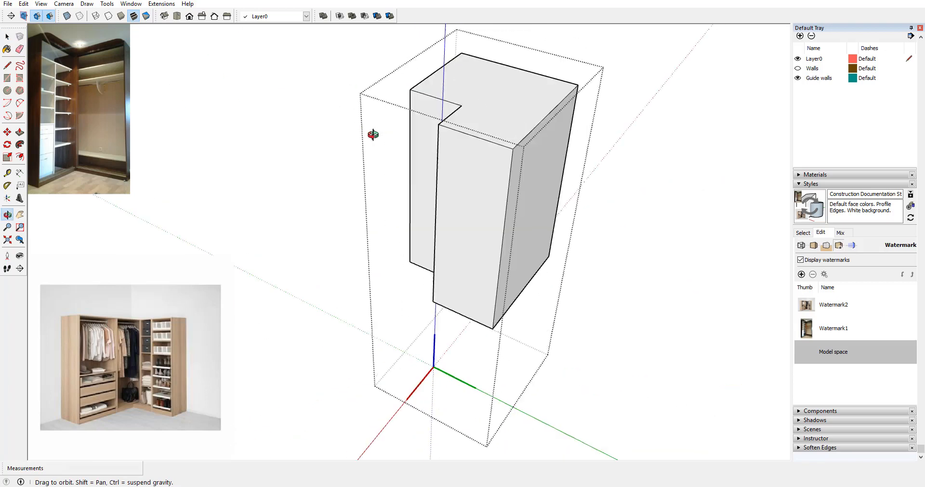
scroll(501, 96, up, 3)
middle_drag(435, 109, 468, 109)
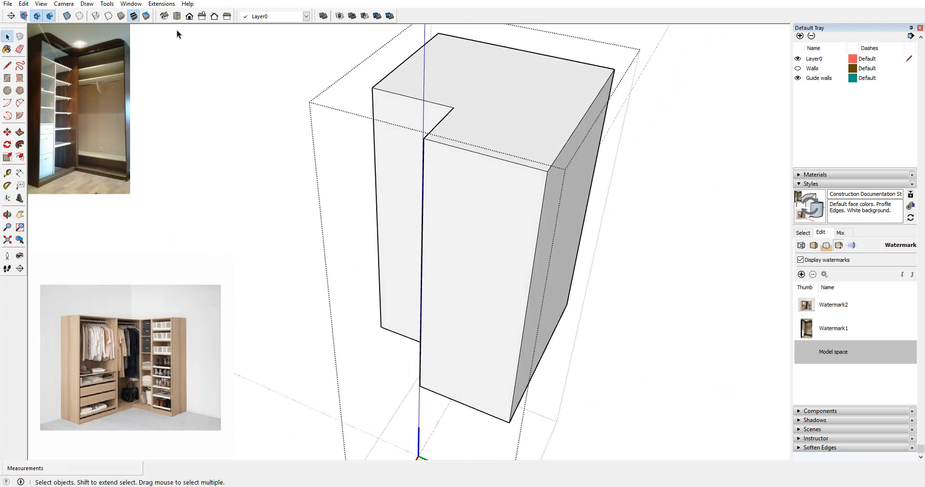
click(27, 3)
click(50, 70)
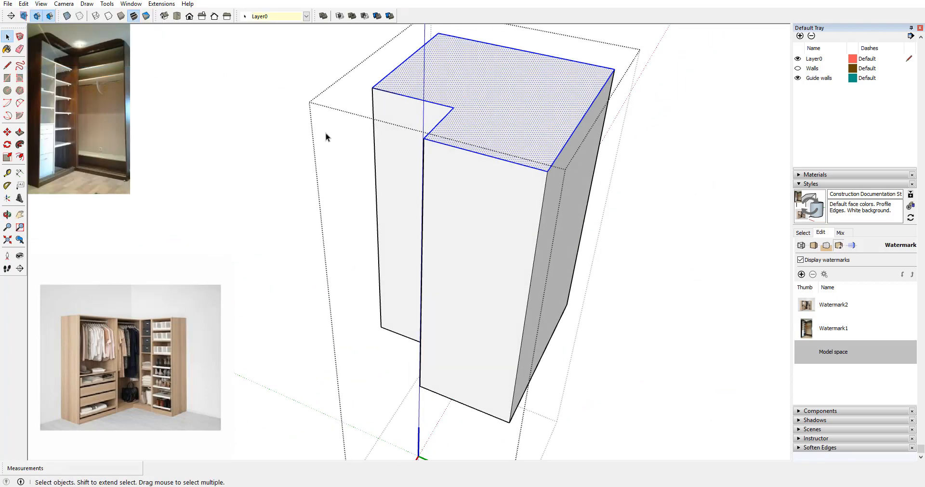
Step: Push/Pull the pasted L-shaped face downward into a 3/4" thick top panel
middle_drag(325, 134, 419, 121)
click(20, 132)
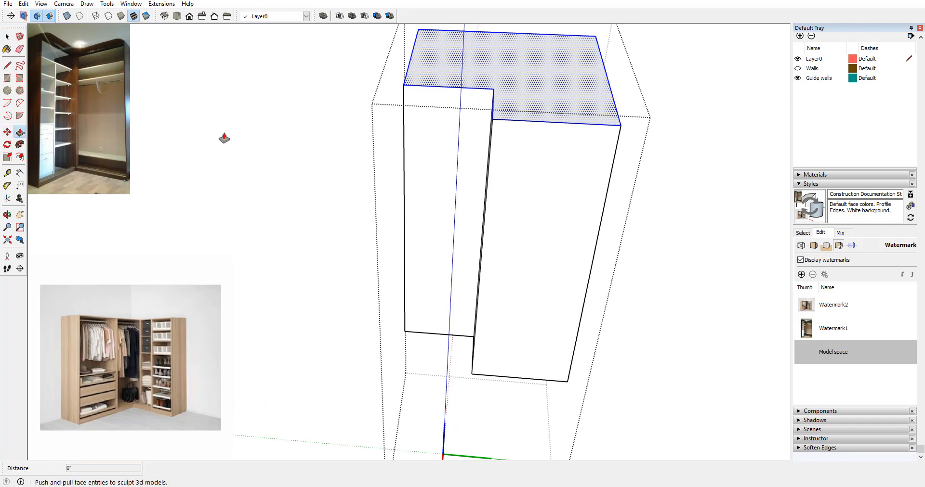
text(6)
key(Return)
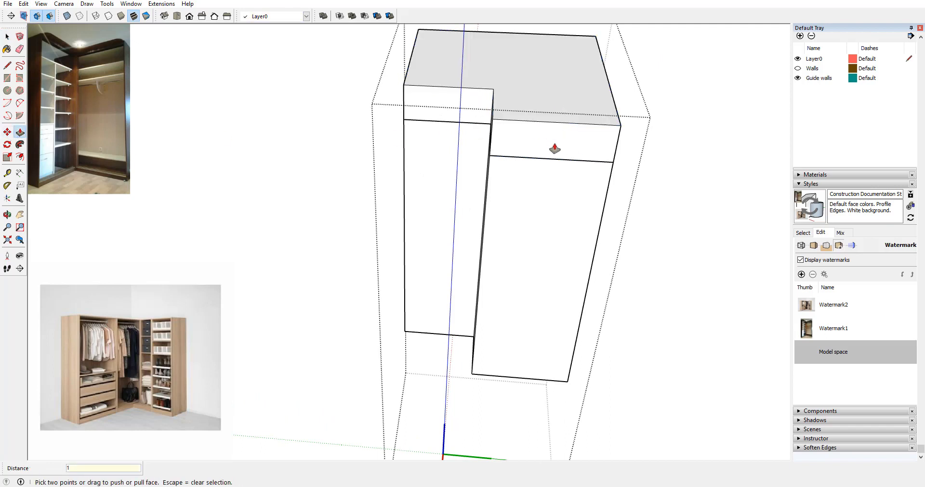
click(554, 149)
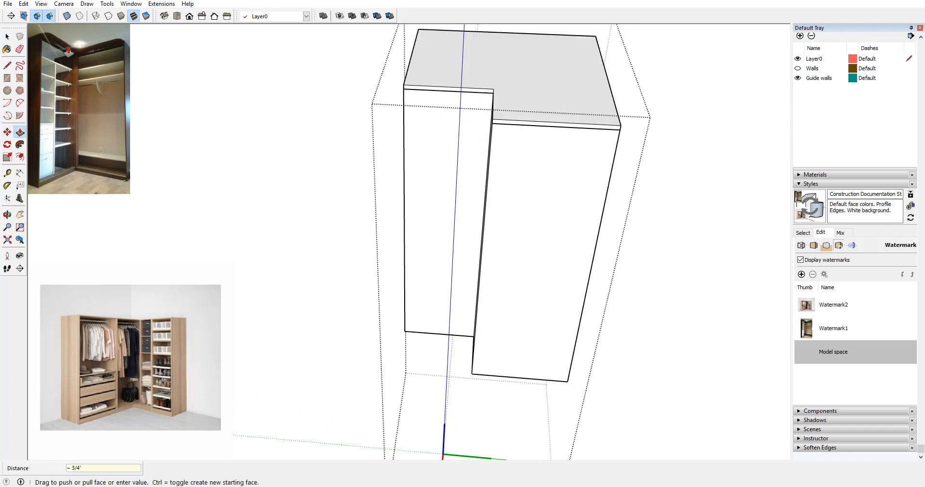
key(Escape)
key(space)
Step: Make the L-shaped top panel a component and copy it straight down to the bottom edge of the block
right_click(551, 97)
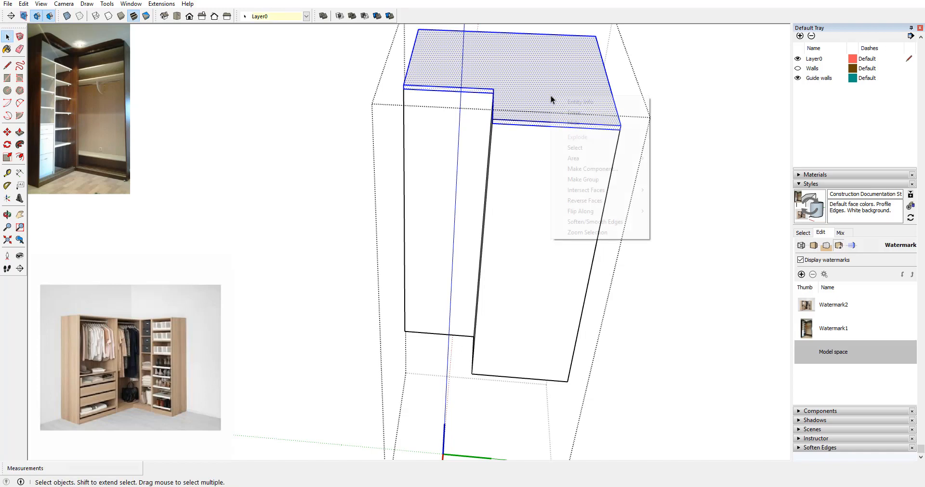
click(617, 167)
click(589, 311)
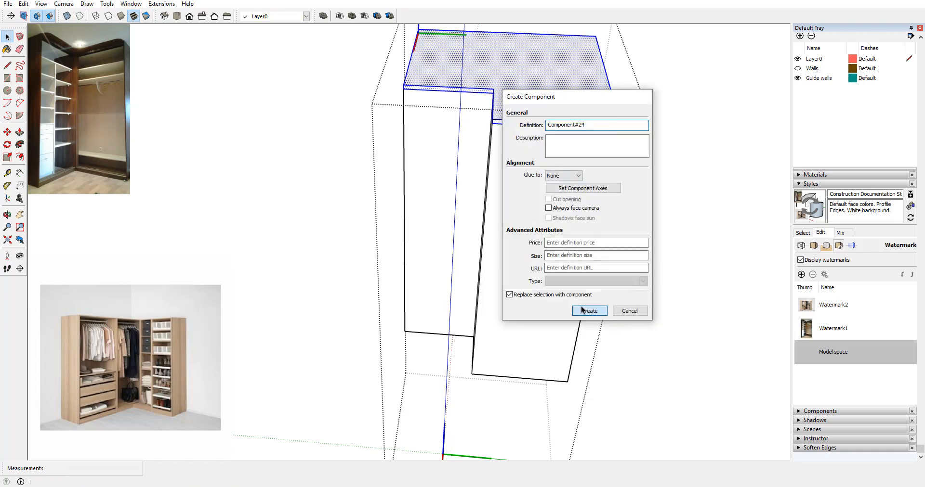
middle_drag(482, 203, 318, 113)
click(7, 132)
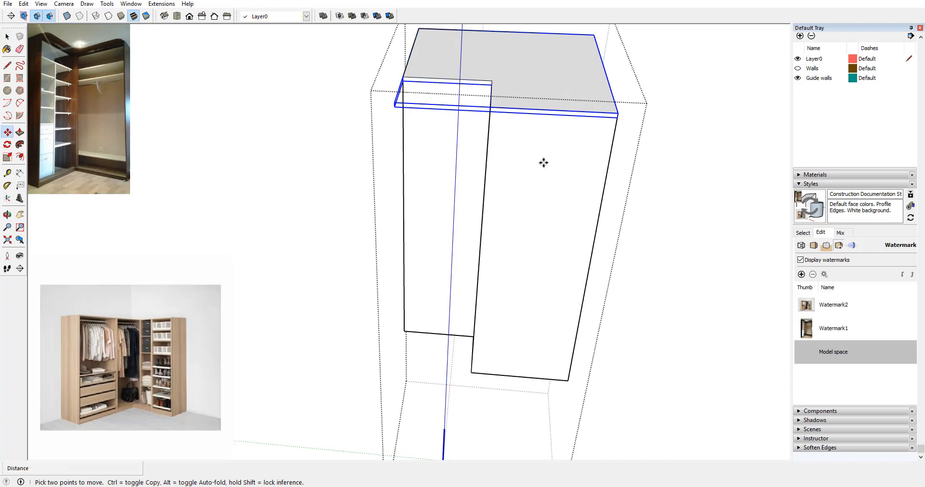
click(617, 117)
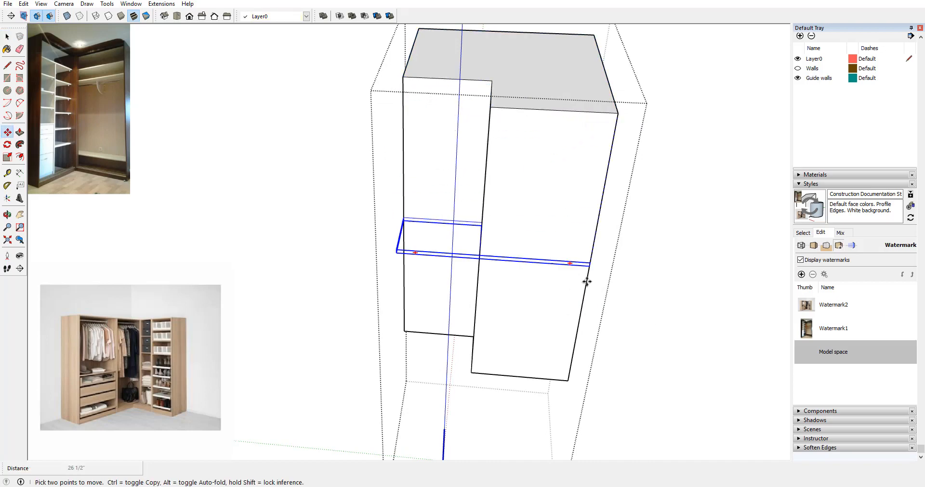
click(568, 379)
Step: Delete the grouped solid block between the top and bottom panels and close the corner cabinet component
middle_drag(570, 378, 575, 129)
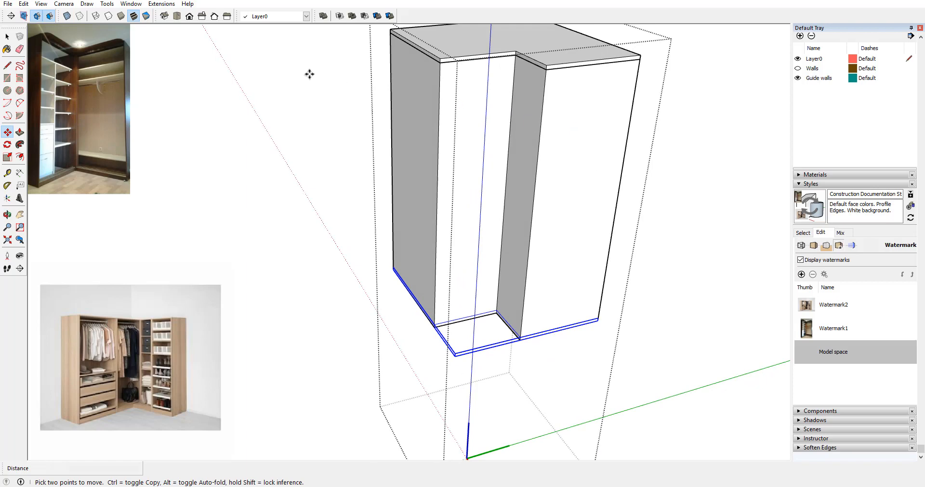
click(7, 37)
click(577, 142)
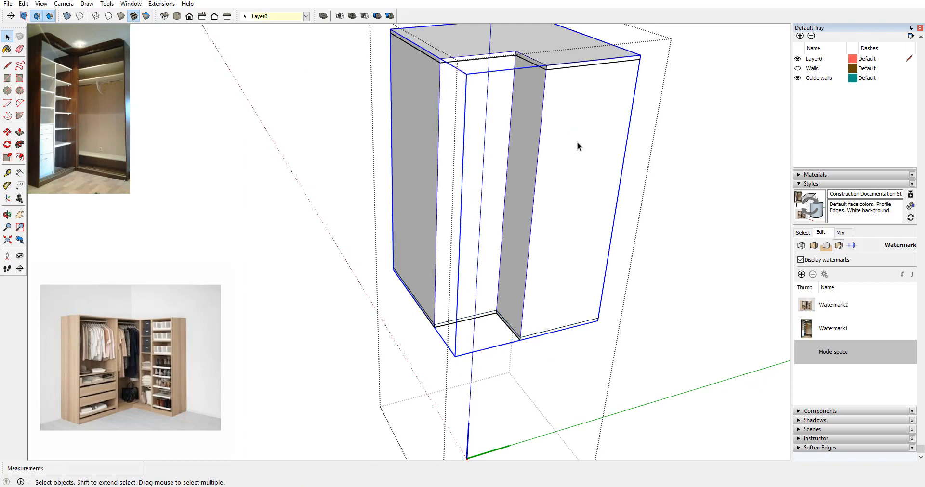
key(Delete)
middle_drag(577, 143, 424, 106)
scroll(379, 100, down, 5)
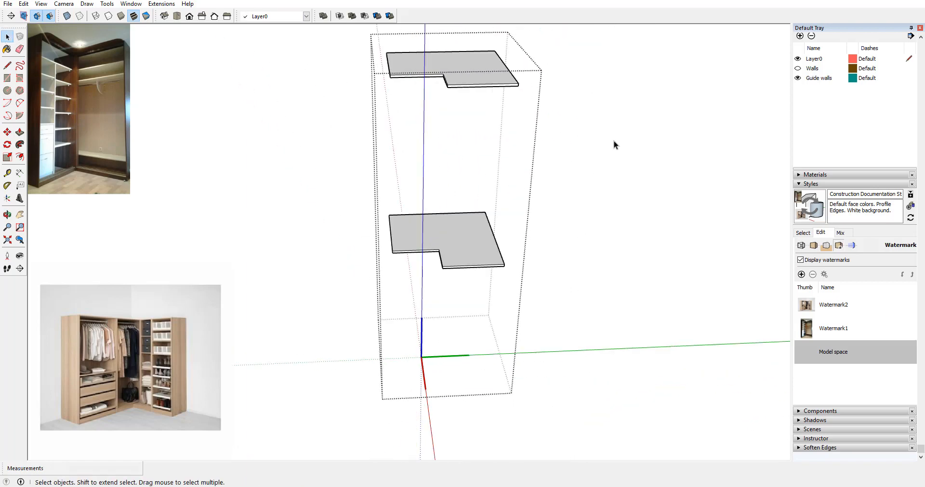
click(613, 140)
Step: Inspect how the corner cabinet's top and bottom panels meet the neighbouring cabinets
middle_drag(613, 140, 479, 124)
scroll(477, 122, up, 4)
middle_drag(637, 156, 727, 137)
scroll(468, 147, down, 3)
scroll(441, 187, up, 3)
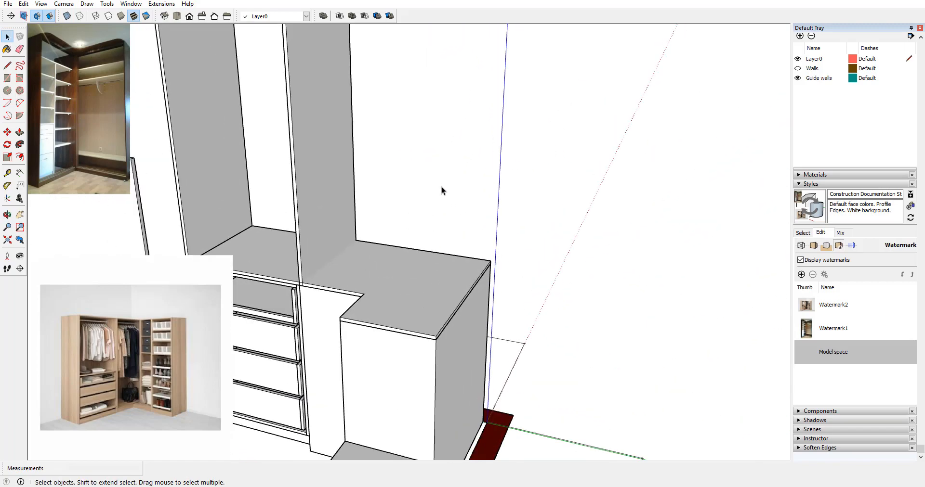
mouse_move(441, 186)
middle_down()
mouse_move(409, 194)
mouse_move(453, 181)
middle_up()
middle_drag(381, 211, 429, 190)
scroll(406, 188, down, 5)
scroll(369, 123, up, 6)
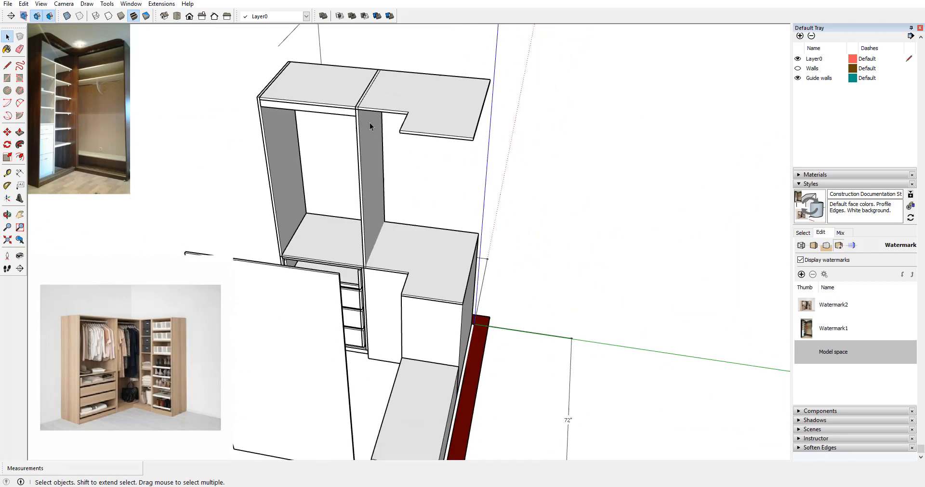
scroll(390, 328, up, 4)
middle_drag(347, 339, 351, 192)
Step: Examine the joint between the upper corner cabinet and the adjacent upper and drawer cabinets from the front and above
click(353, 194)
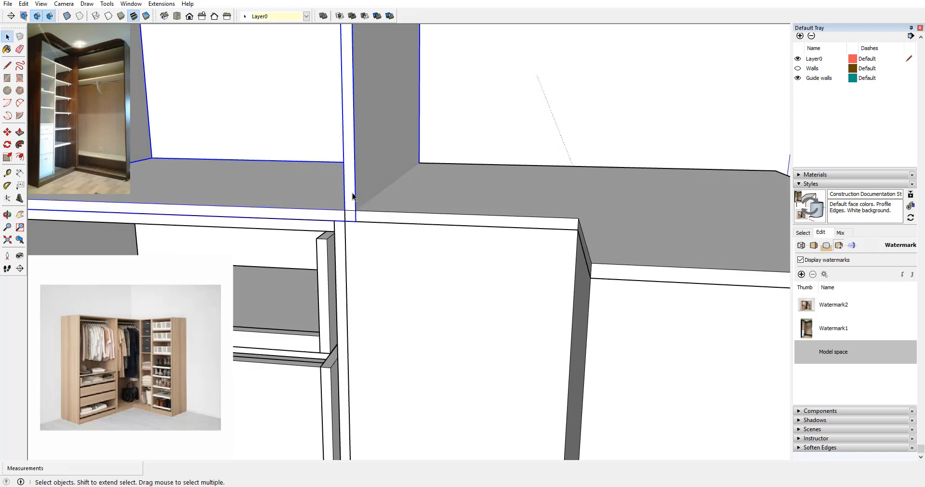
scroll(389, 185, down, 2)
click(404, 211)
middle_drag(430, 204, 392, 215)
scroll(396, 185, down, 2)
scroll(397, 187, down, 5)
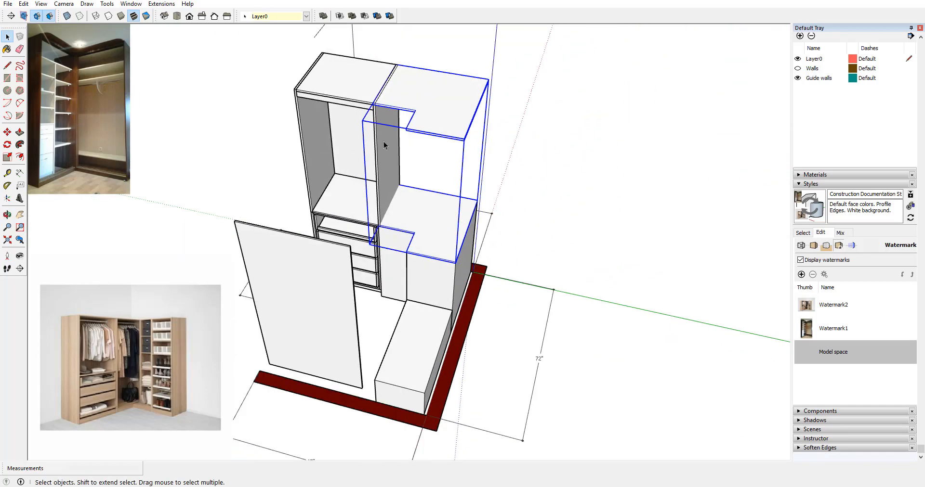
scroll(385, 131, up, 2)
scroll(385, 132, up, 3)
scroll(388, 78, down, 4)
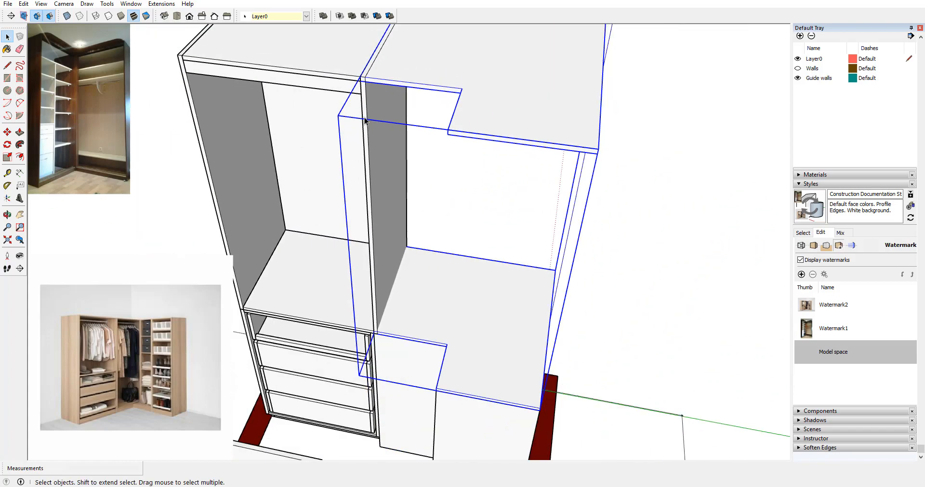
scroll(364, 120, up, 1)
middle_drag(364, 119, 377, 148)
scroll(390, 99, up, 3)
mouse_move(390, 99)
middle_down()
mouse_move(392, 118)
mouse_move(408, 76)
mouse_move(404, 92)
middle_up()
scroll(338, 255, down, 3)
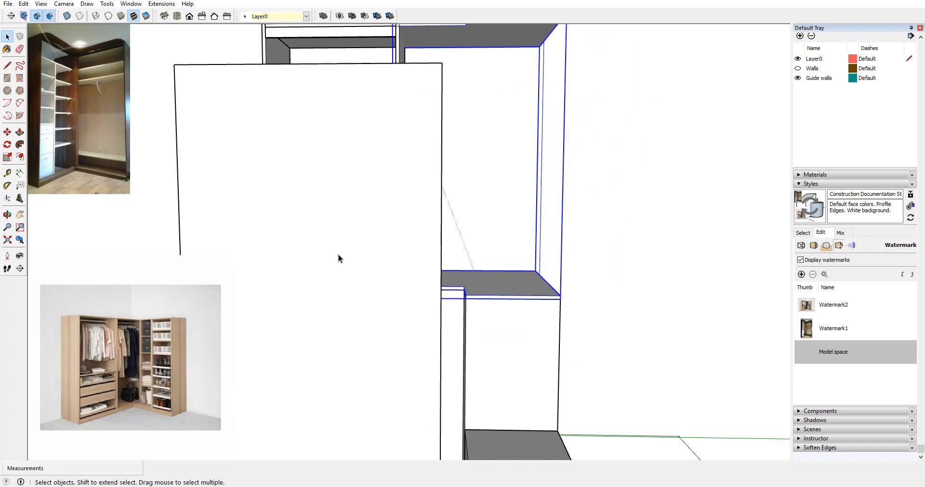
scroll(452, 299, down, 4)
middle_drag(386, 262, 458, 292)
scroll(435, 326, up, 3)
scroll(448, 269, up, 3)
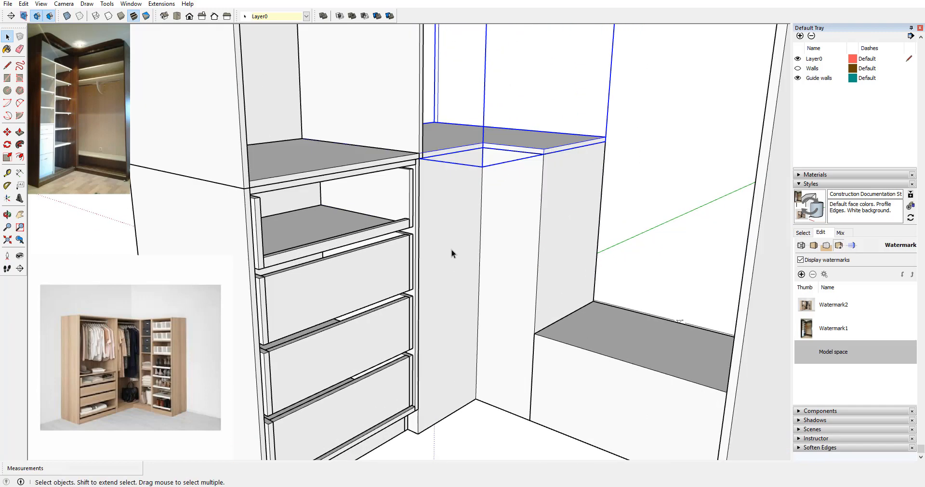
middle_drag(451, 252, 392, 207)
scroll(392, 206, up, 4)
scroll(397, 203, down, 6)
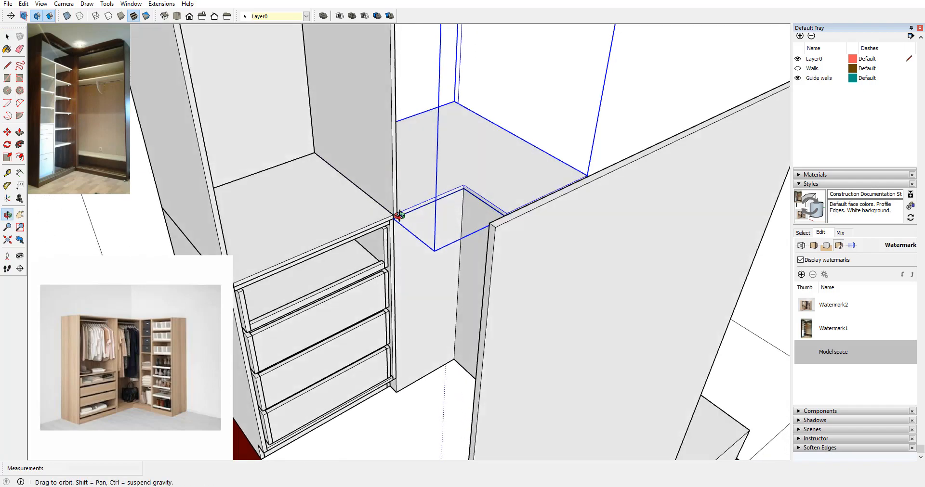
scroll(363, 85, up, 5)
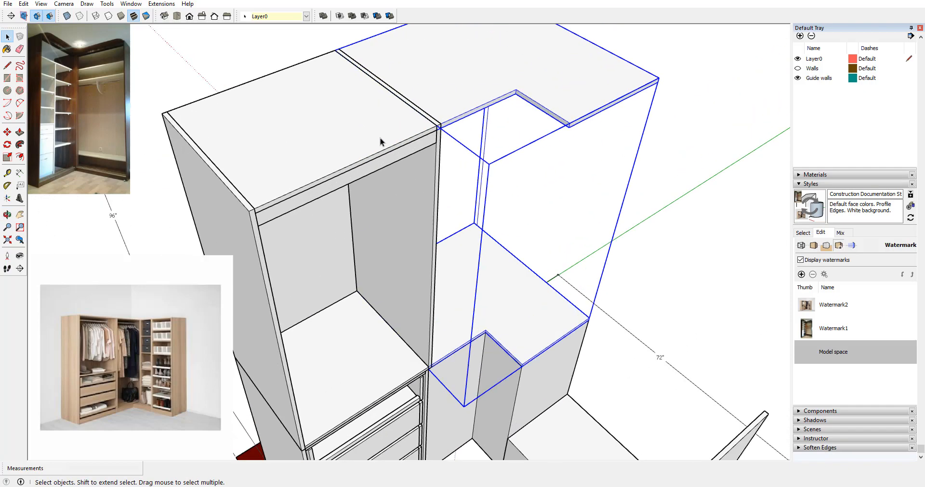
Step: Examine the side, back and top construction of the upper cabinet next to the corner
click(336, 150)
middle_drag(335, 151, 572, 154)
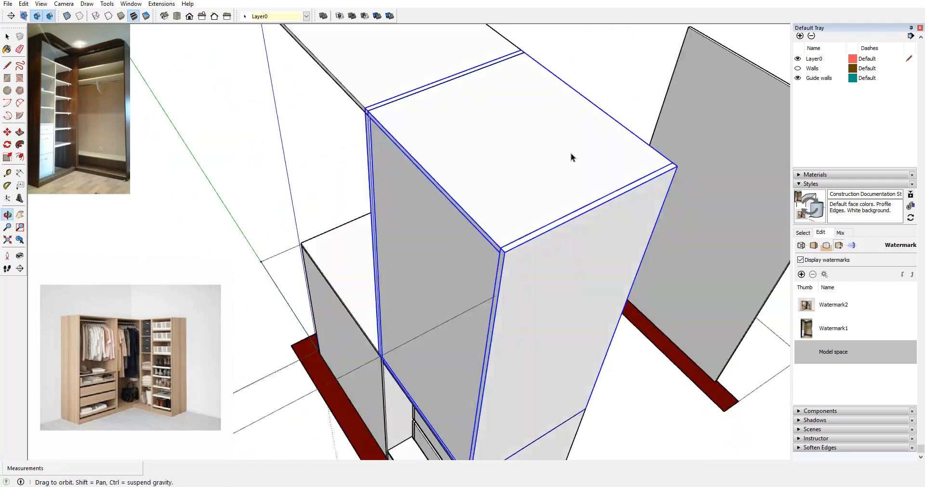
scroll(450, 142, up, 6)
scroll(458, 159, down, 3)
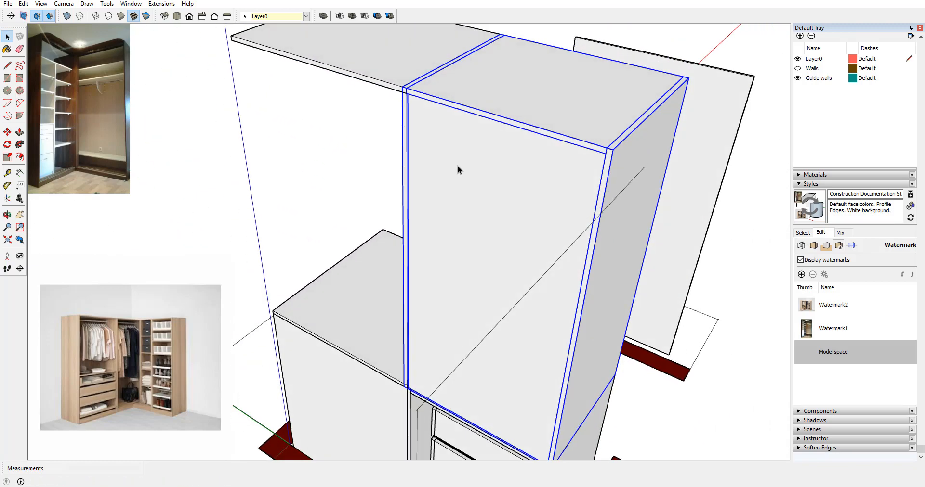
scroll(496, 104, down, 3)
middle_drag(440, 97, 454, 113)
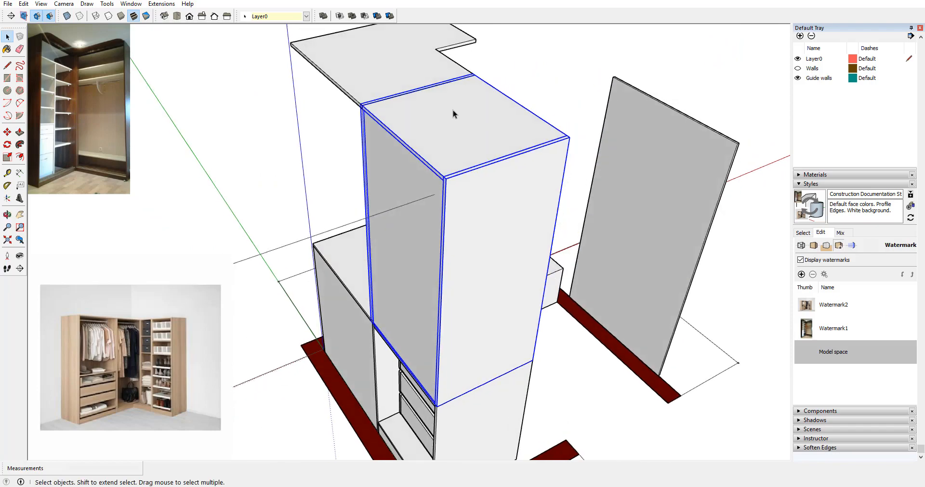
double_click(453, 111)
scroll(473, 126, down, 3)
middle_drag(324, 145, 487, 217)
scroll(409, 173, up, 3)
middle_drag(409, 173, 449, 124)
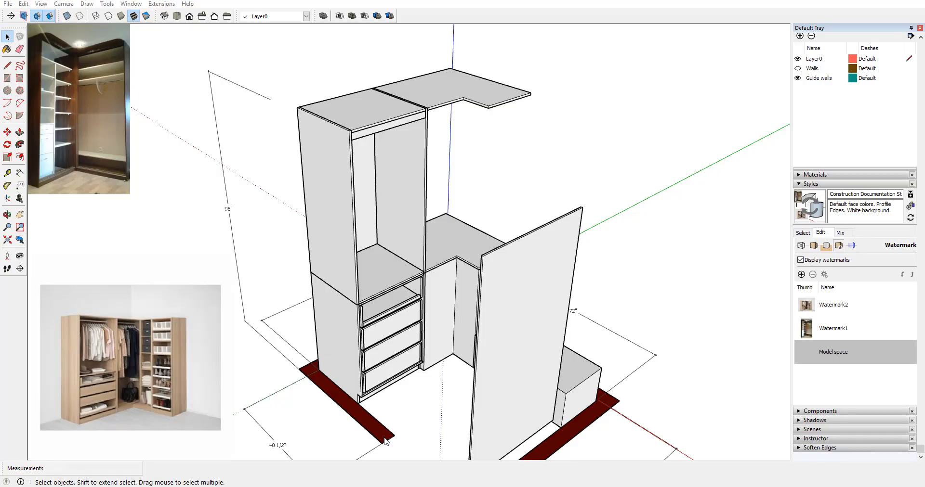
scroll(501, 147, up, 3)
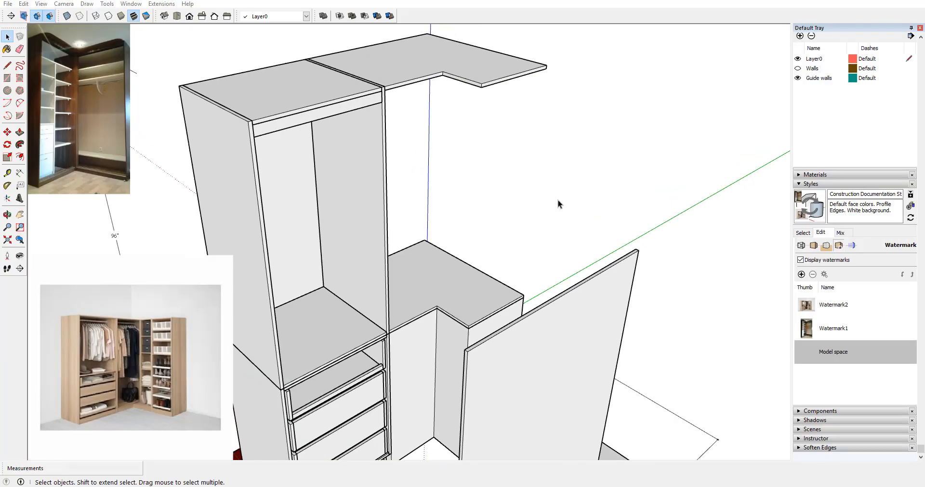
middle_drag(558, 200, 519, 256)
Step: Open and leave the upper corner cabinet, and examine its open sides and the lower corner block beneath it
click(441, 268)
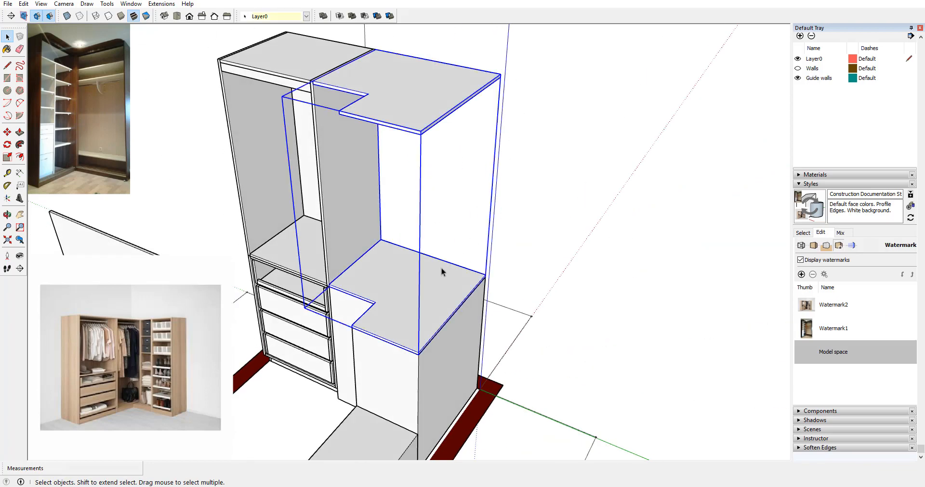
double_click(451, 281)
middle_drag(380, 232, 440, 264)
click(696, 224)
scroll(695, 224, up, 3)
middle_drag(696, 225, 416, 208)
scroll(442, 273, up, 3)
scroll(480, 291, up, 3)
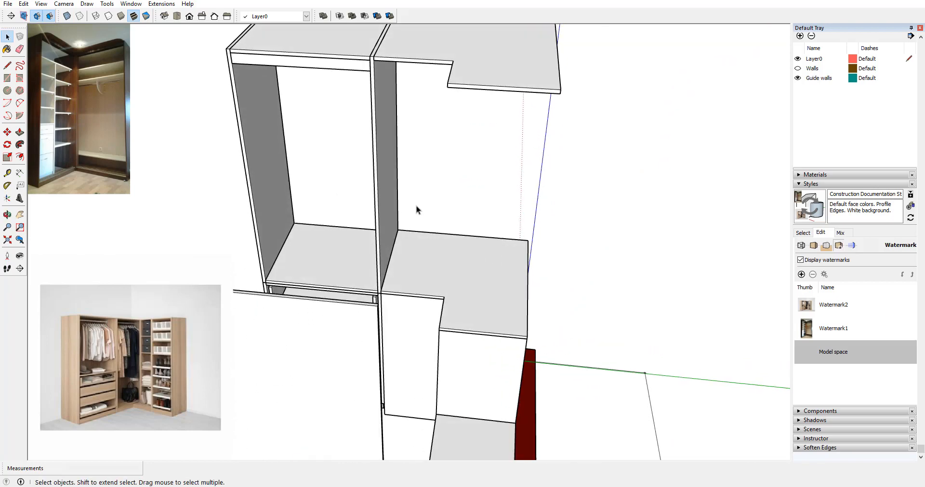
scroll(467, 293, down, 3)
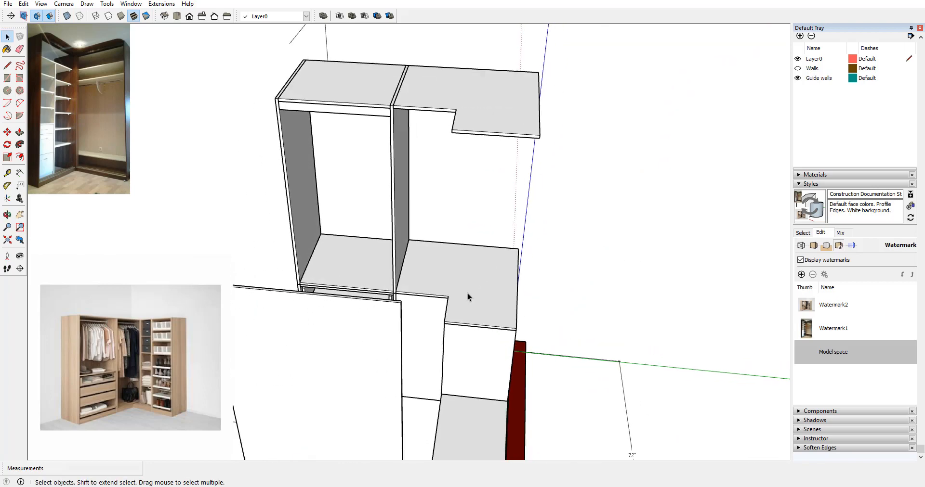
middle_drag(467, 293, 429, 279)
scroll(460, 311, up, 3)
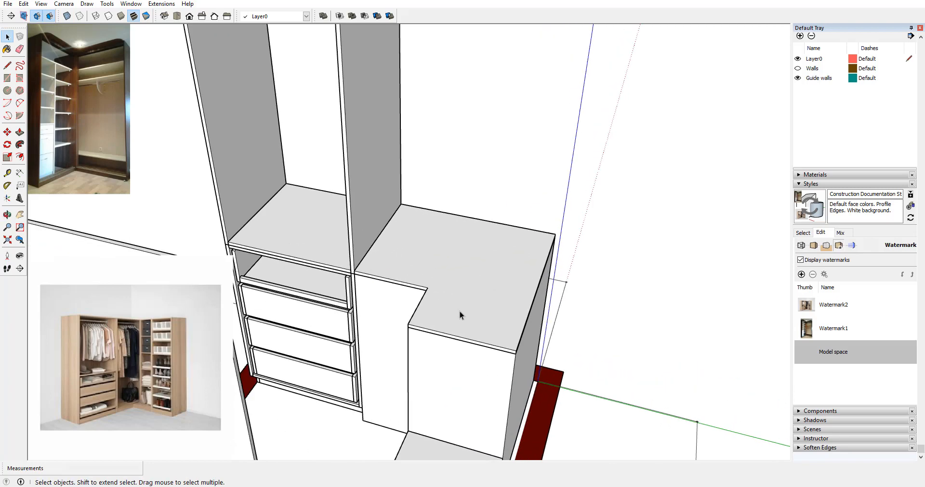
middle_drag(459, 312, 501, 216)
scroll(484, 283, up, 2)
Step: Open the upper corner cabinet and draw a 24" by 52 5/8" side-panel rectangle between its top and bottom panels
double_click(483, 284)
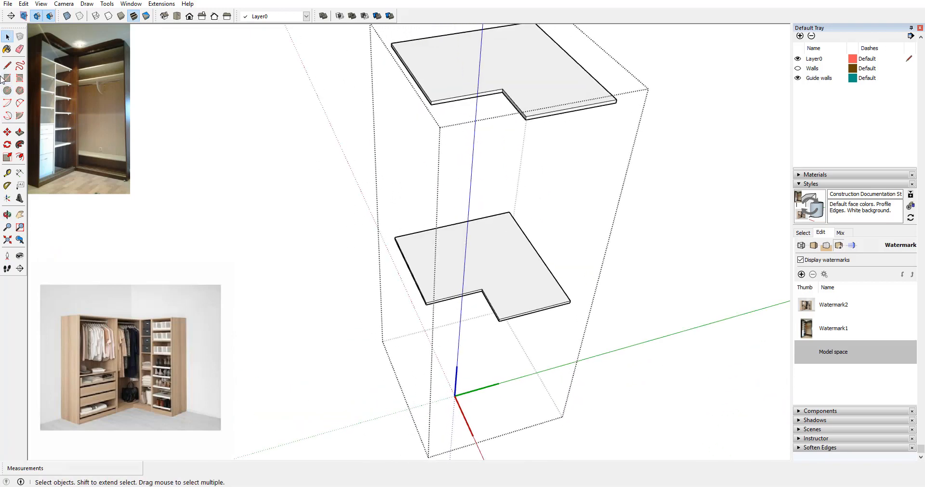
middle_drag(397, 58, 426, 12)
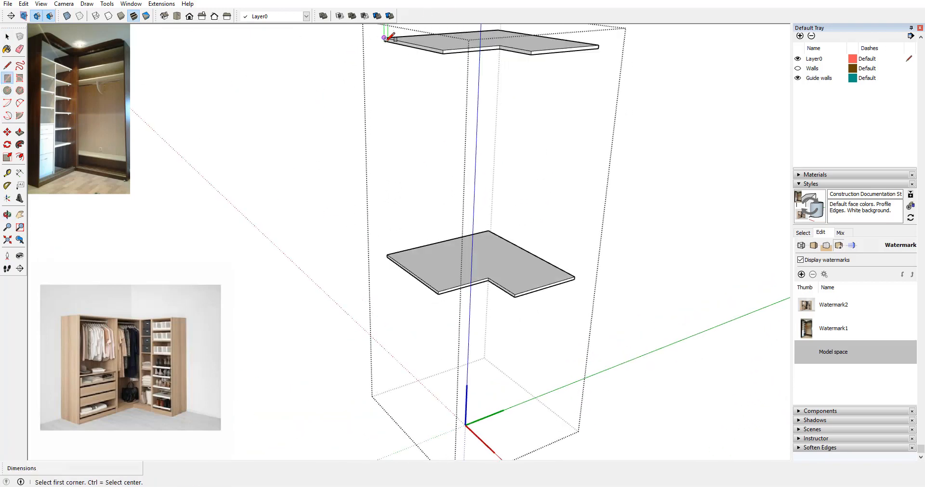
click(438, 291)
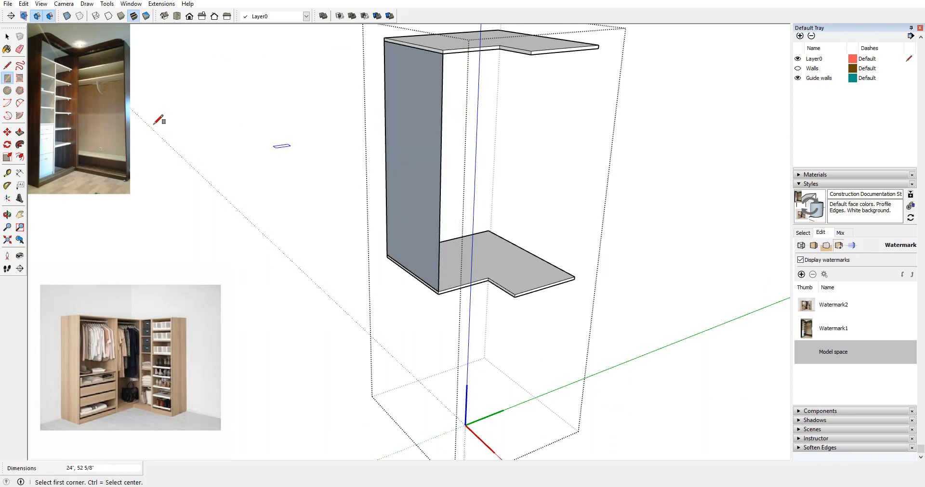
Step: Extrude the corner cabinet's 24" side-panel rectangle 11/16" and make it a component
click(19, 132)
click(396, 216)
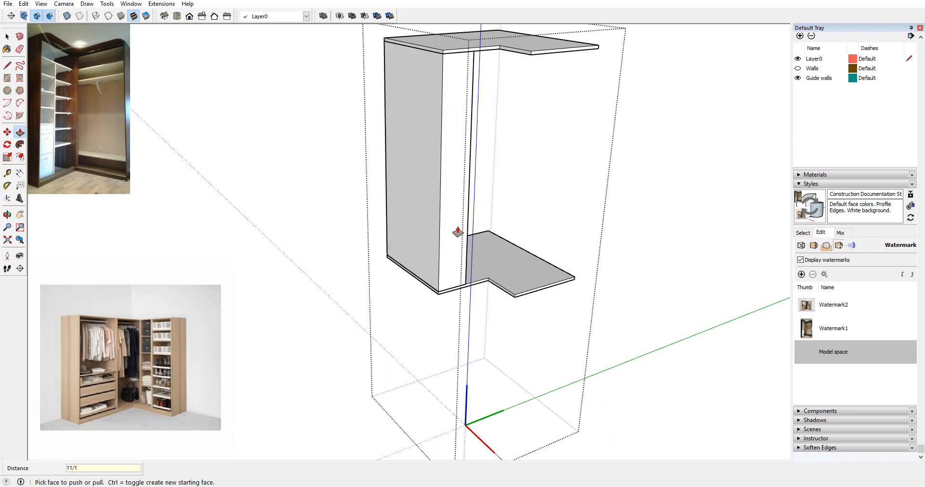
click(458, 232)
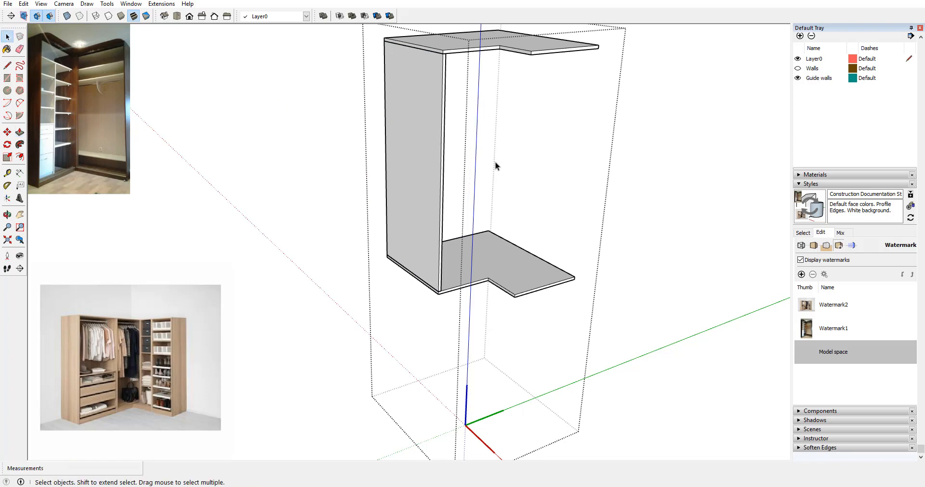
triple_click(420, 138)
right_click(420, 137)
click(482, 210)
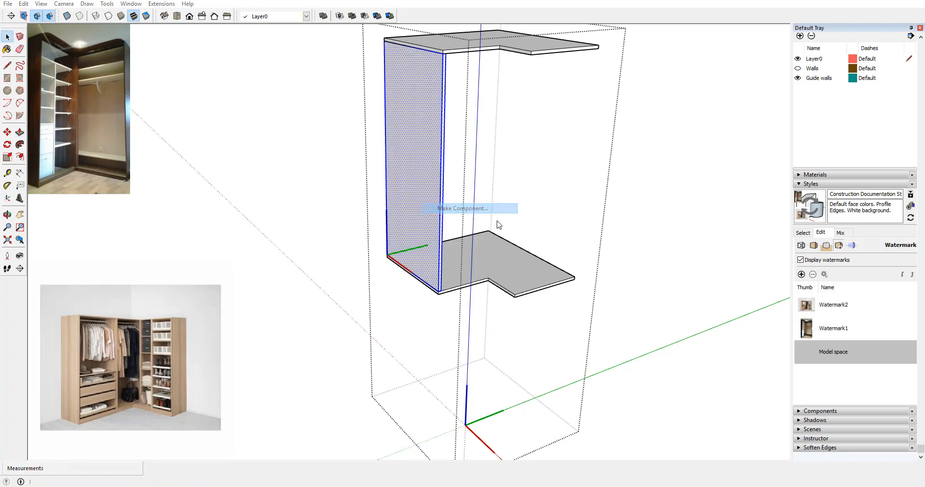
click(588, 311)
Step: Draw a 52 5/8" by 18" rectangle across the front end of the cabinet's other leg and extrude it inward about 3/4"
middle_drag(550, 171, 493, 226)
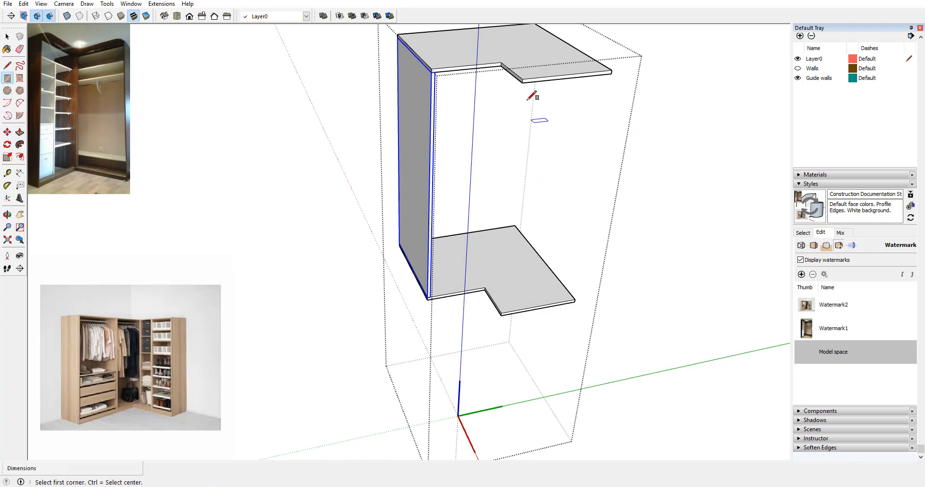
click(522, 82)
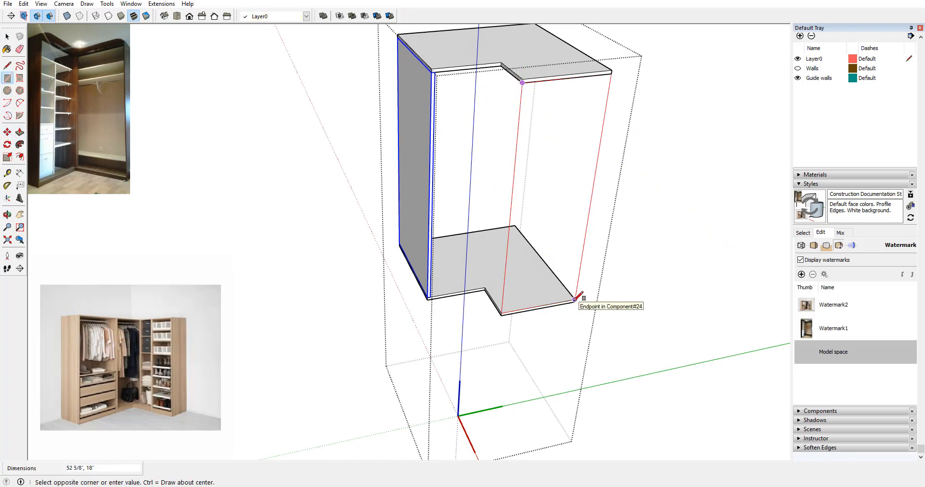
click(575, 299)
middle_drag(574, 299, 554, 263)
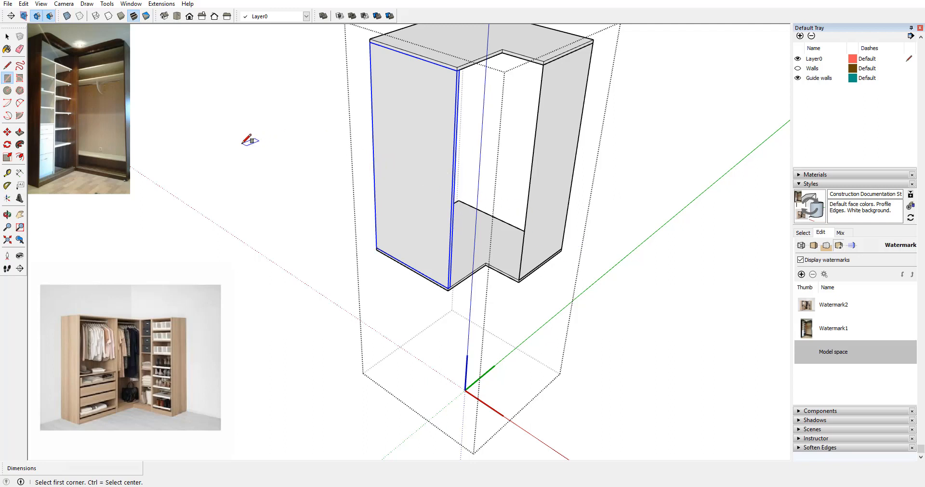
click(19, 133)
click(535, 169)
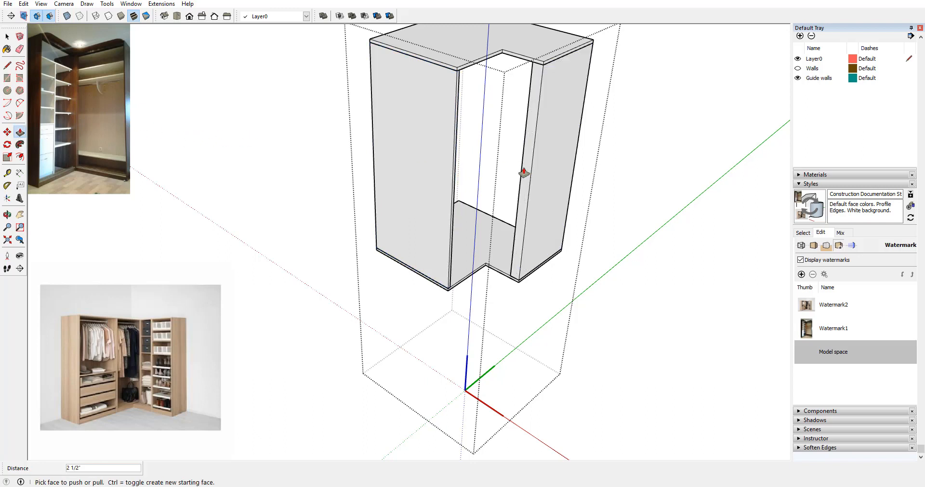
click(524, 172)
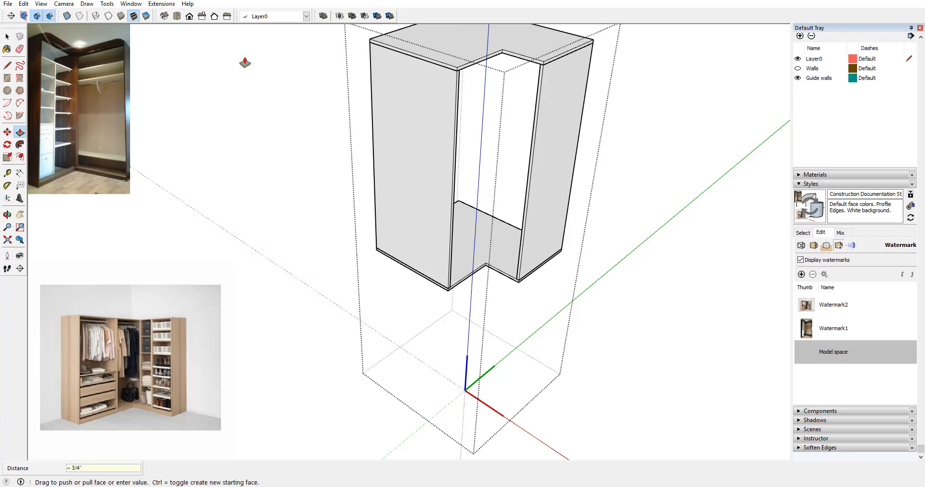
Step: Make the 18" end panel a component
triple_click(548, 180)
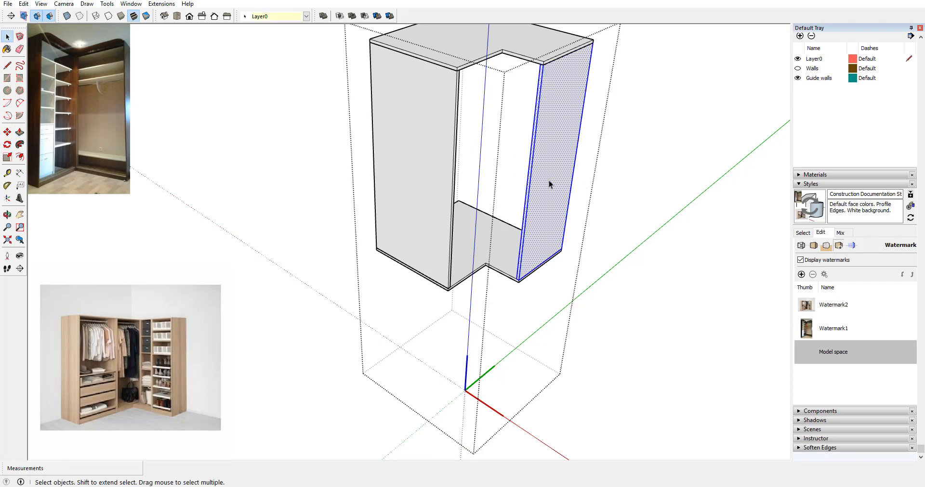
right_click(548, 181)
click(595, 256)
click(588, 311)
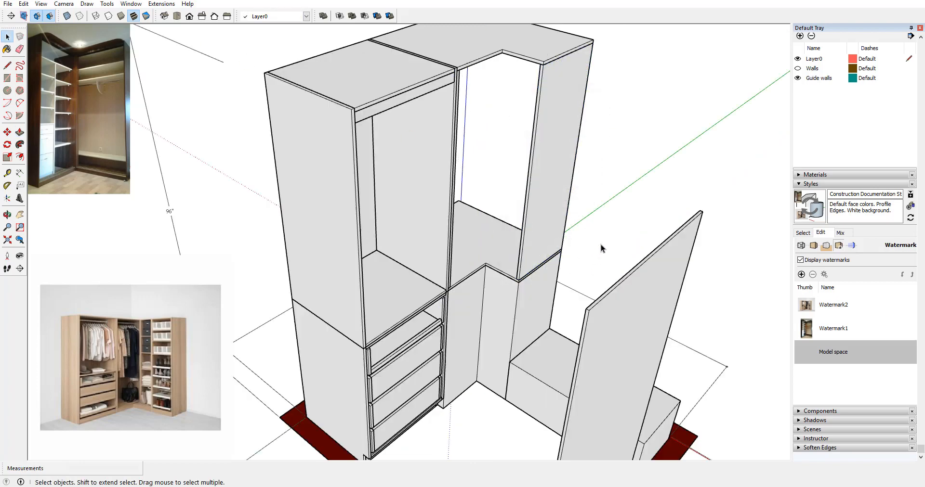
Step: Reopen the upper corner cabinet from behind and delete the 18" end panel
middle_drag(601, 244, 578, 236)
scroll(347, 270, up, 5)
scroll(346, 269, down, 5)
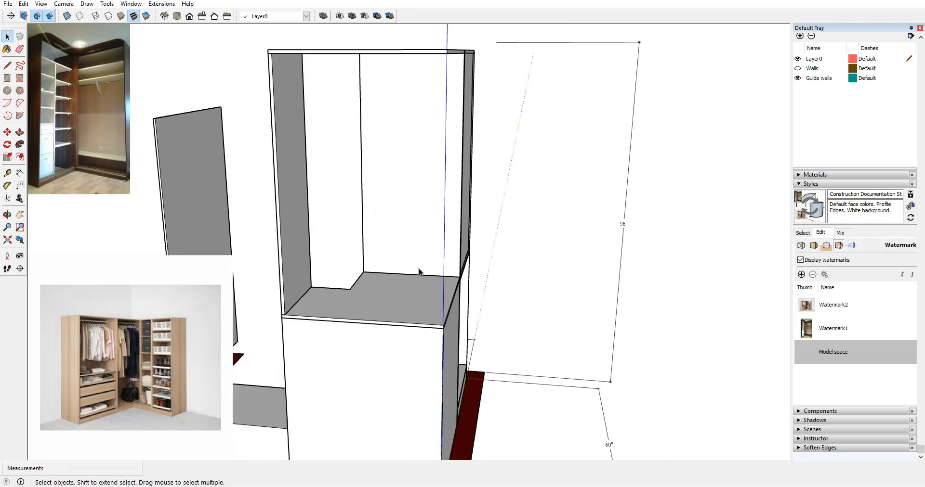
double_click(301, 181)
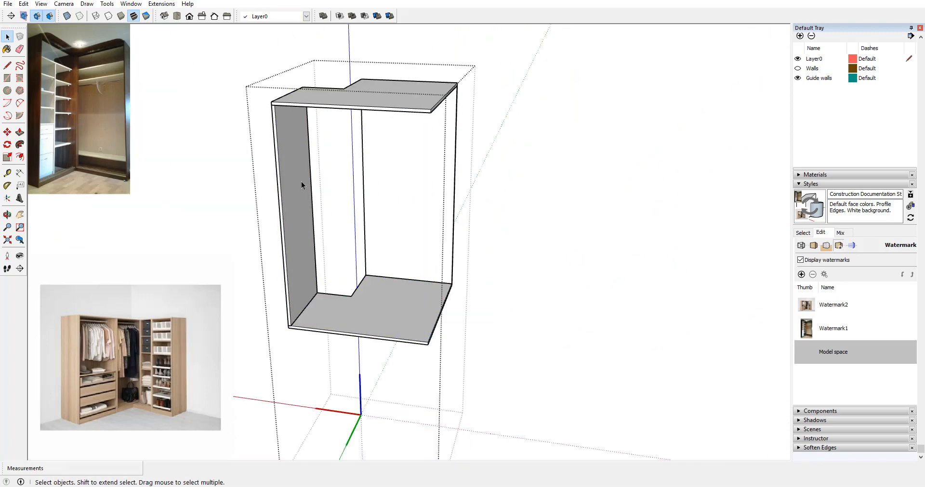
click(296, 185)
key(Delete)
Step: Draw a 52 5/8" high rectangle over the cabinet's full-depth open side opposite the existing side panel and extrude it inward 11/16"
middle_drag(324, 197, 346, 91)
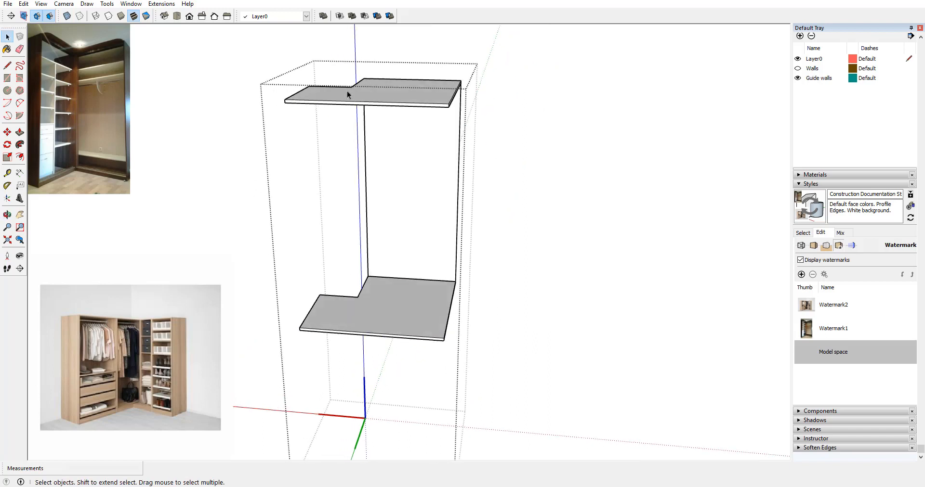
click(287, 101)
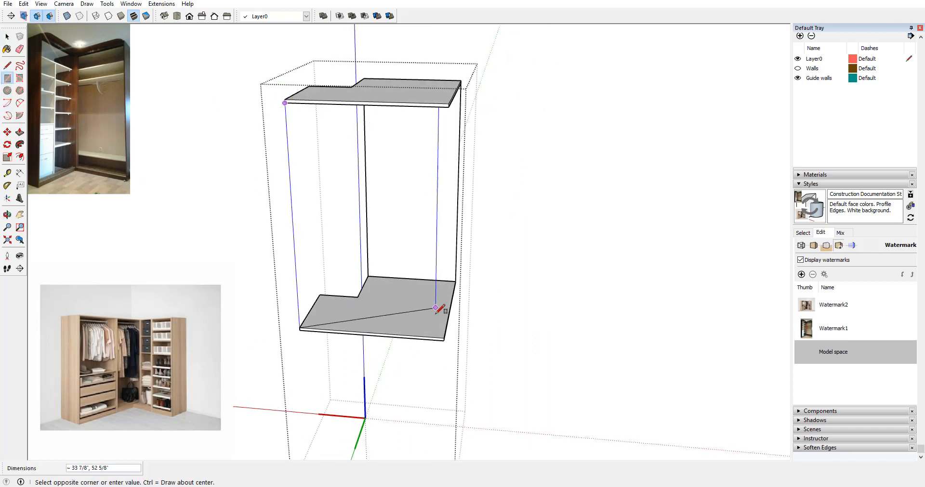
click(444, 340)
middle_drag(330, 293, 592, 313)
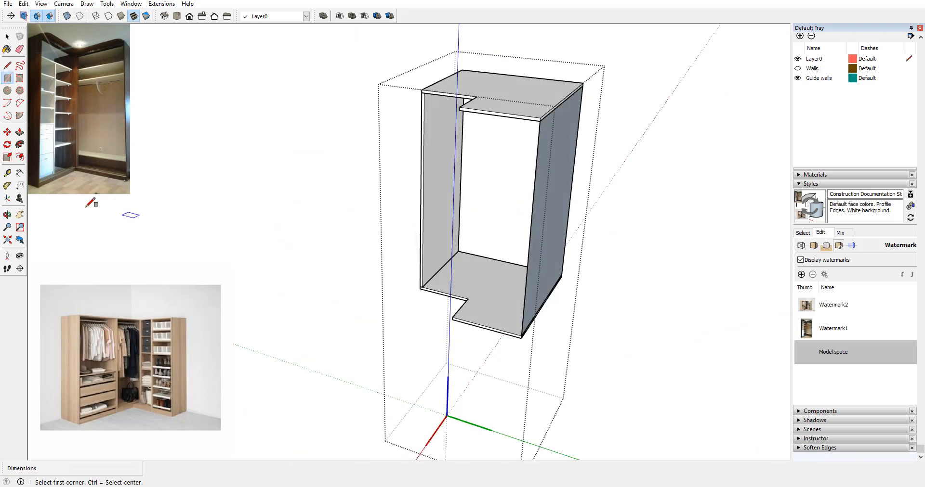
click(528, 241)
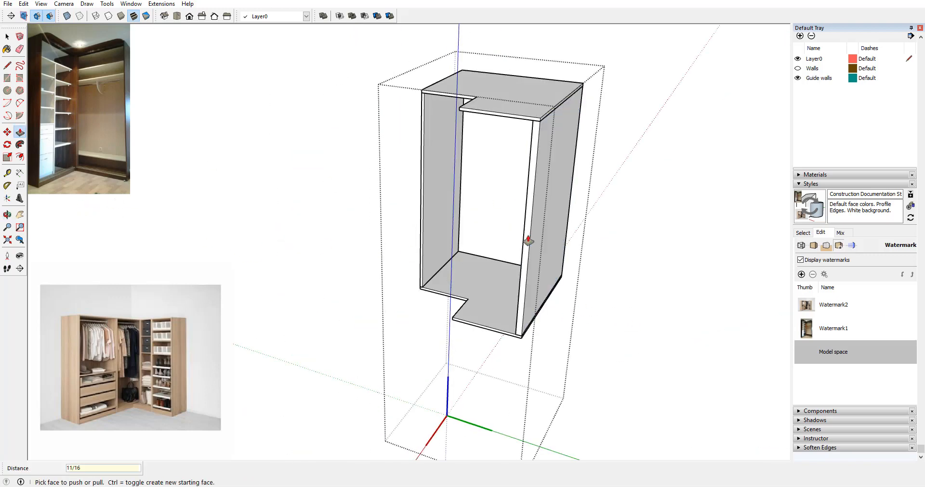
click(528, 240)
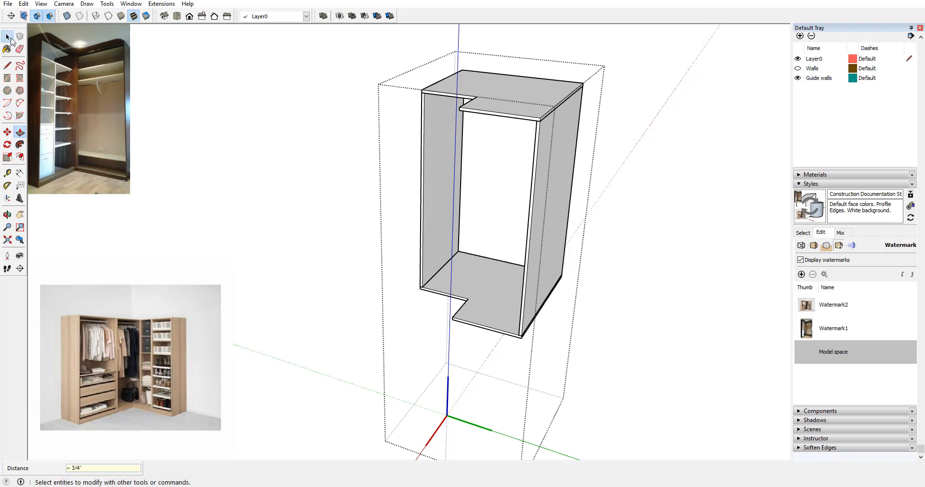
Step: Make the new full-depth side panel a component
triple_click(548, 194)
right_click(549, 192)
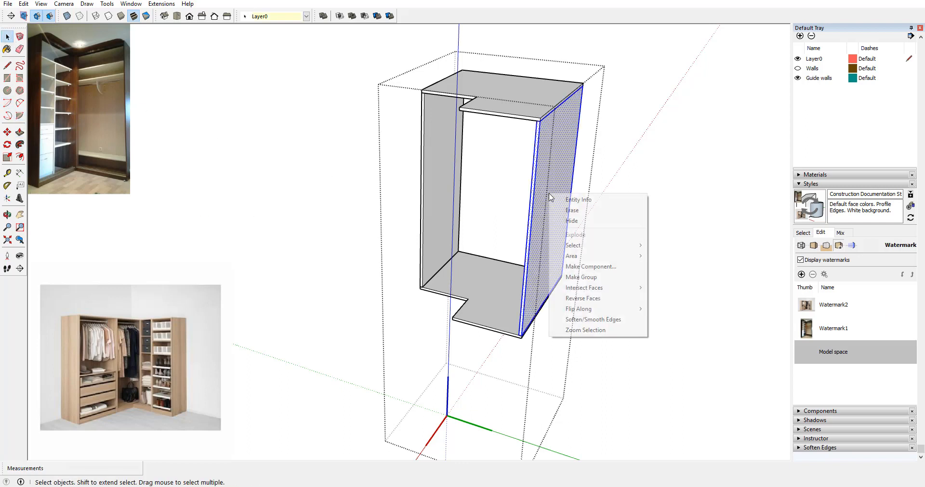
click(586, 265)
click(589, 310)
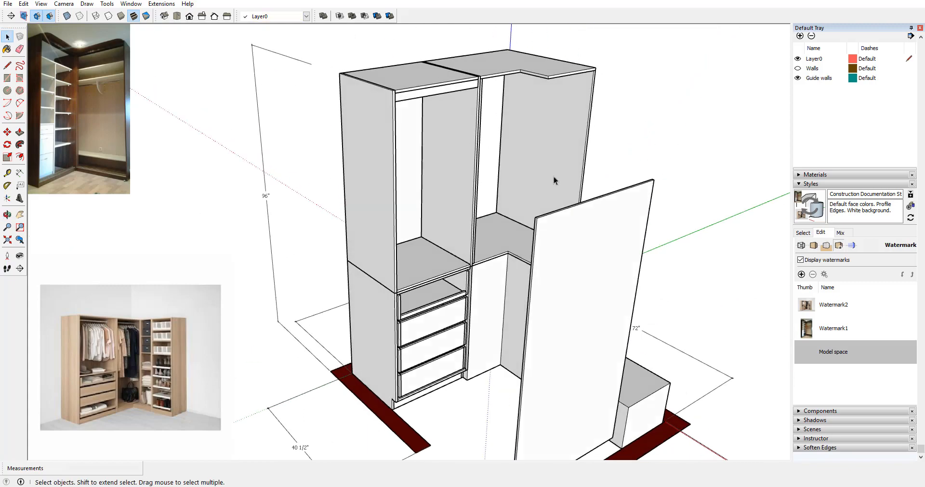
Step: Examine the upper corner cabinet's two side panels and its fit with the adjacent cabinets from the front, above and the side
scroll(549, 164, up, 5)
mouse_move(547, 148)
middle_down()
mouse_move(477, 157)
mouse_move(462, 182)
mouse_move(479, 181)
mouse_move(470, 197)
middle_up()
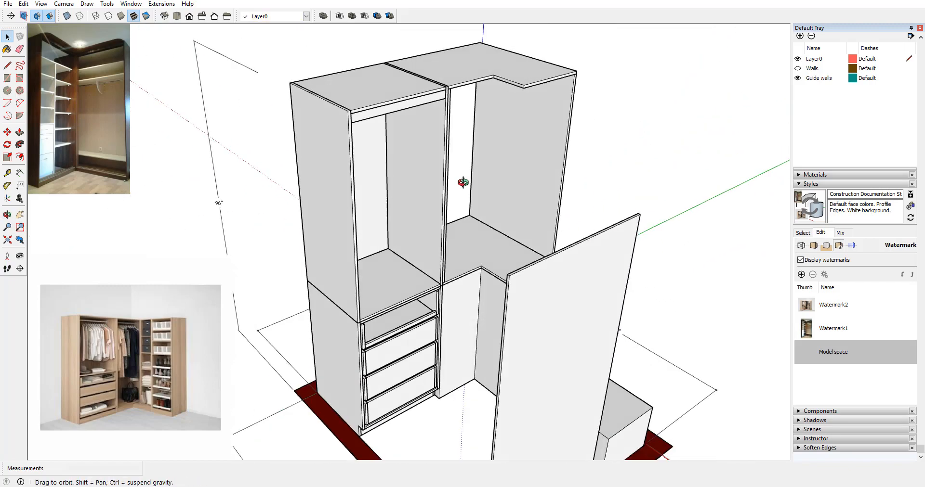
scroll(505, 220, up, 2)
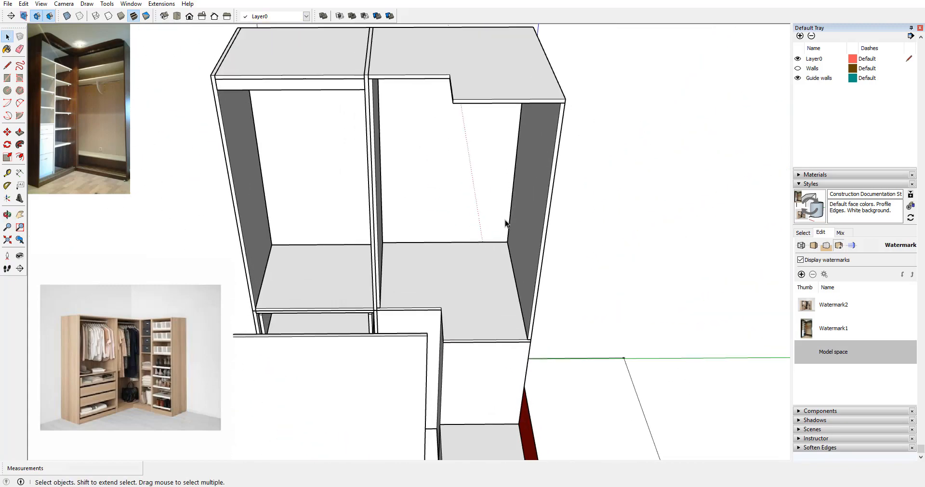
mouse_move(504, 221)
middle_down()
mouse_move(495, 236)
mouse_move(423, 260)
mouse_move(358, 233)
mouse_move(374, 279)
mouse_move(417, 283)
mouse_move(337, 264)
mouse_move(495, 260)
mouse_move(453, 287)
mouse_move(473, 270)
mouse_move(431, 270)
mouse_move(394, 285)
mouse_move(385, 237)
mouse_move(406, 250)
mouse_move(467, 249)
mouse_move(447, 230)
mouse_move(456, 208)
middle_up()
scroll(495, 236, down, 2)
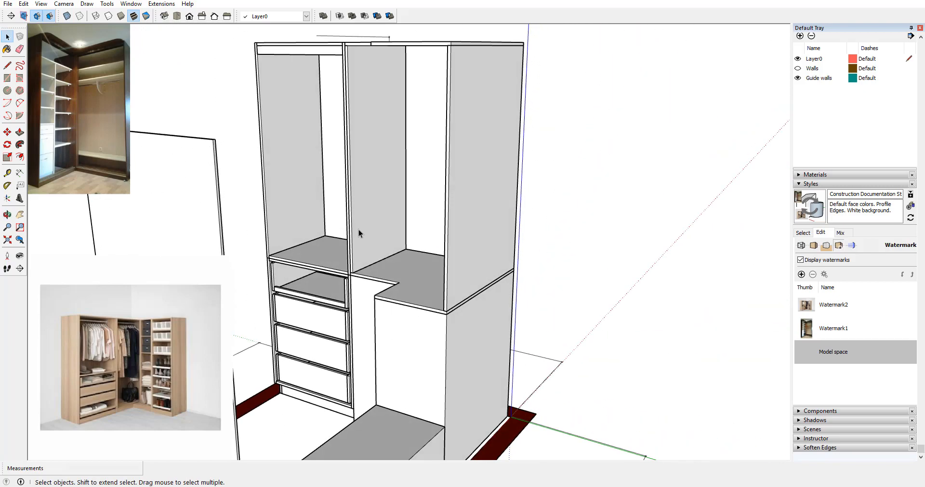
scroll(359, 233, down, 2)
scroll(376, 280, up, 2)
scroll(415, 282, down, 2)
scroll(491, 279, up, 3)
scroll(473, 271, down, 3)
scroll(394, 285, up, 1)
scroll(413, 264, up, 2)
scroll(448, 209, up, 2)
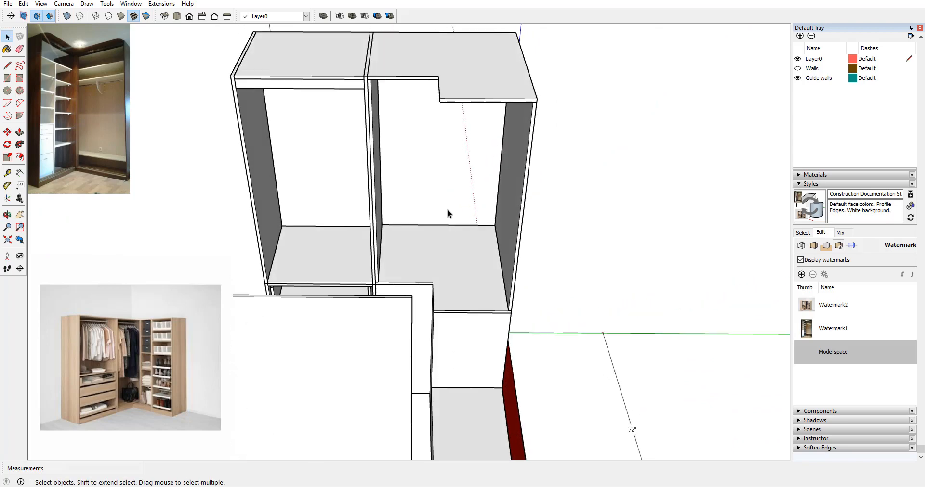
scroll(464, 221, up, 2)
scroll(448, 187, down, 3)
scroll(438, 183, up, 2)
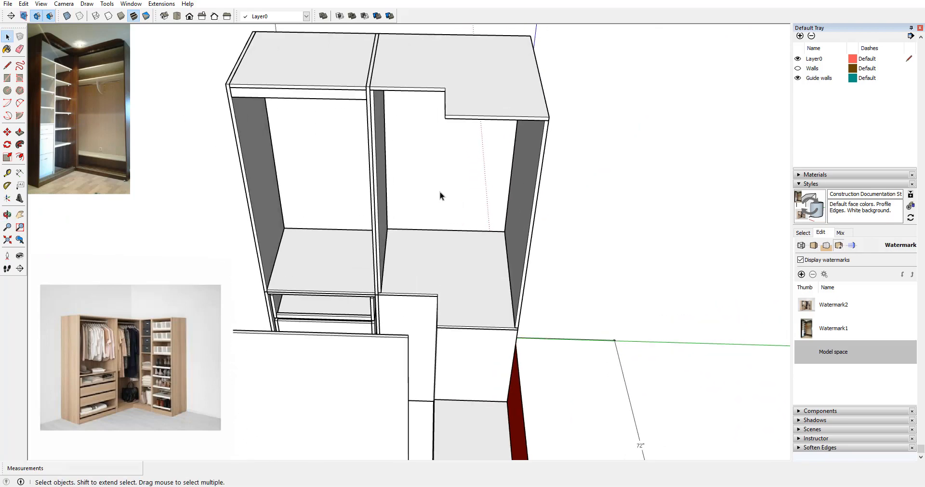
middle_drag(439, 220, 452, 186)
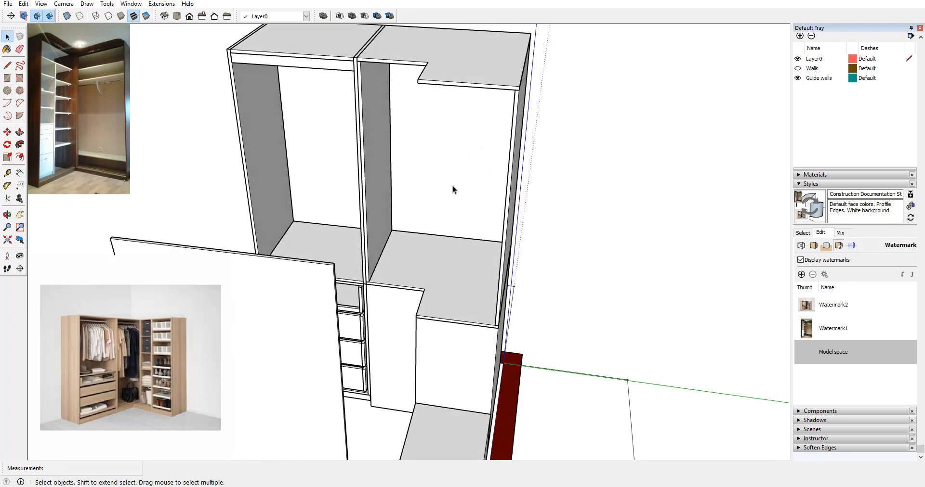
click(394, 137)
double_click(380, 151)
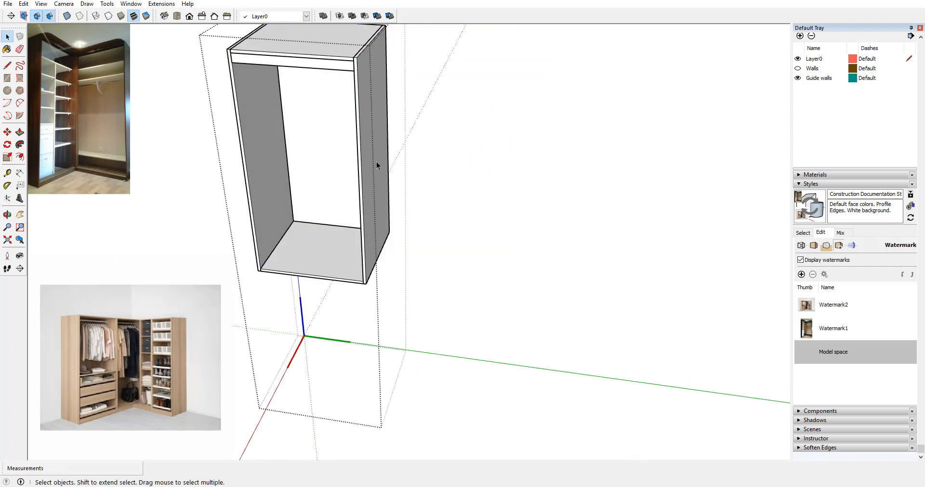
click(482, 162)
double_click(388, 176)
click(519, 186)
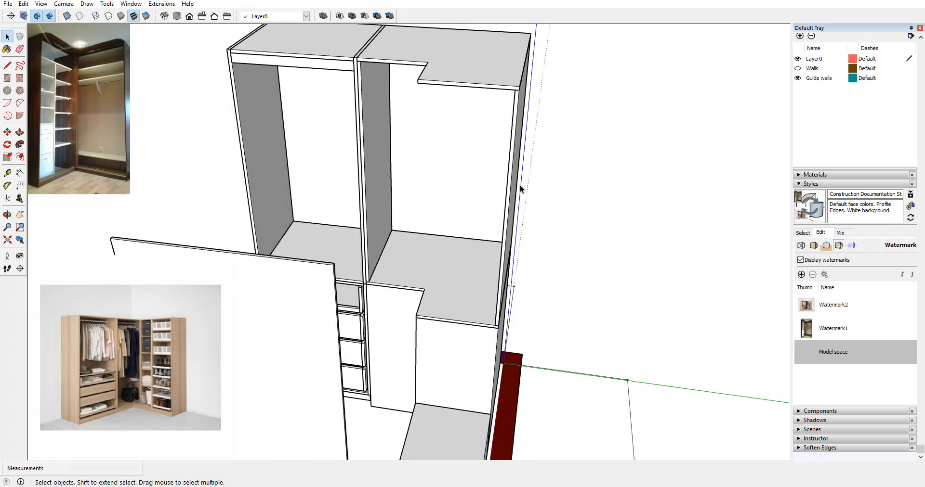
Step: Open the upper corner cabinet and copy the side panel next to the adjacent cabinet 14" across to the inner corner of the L
scroll(397, 263, up, 5)
click(363, 244)
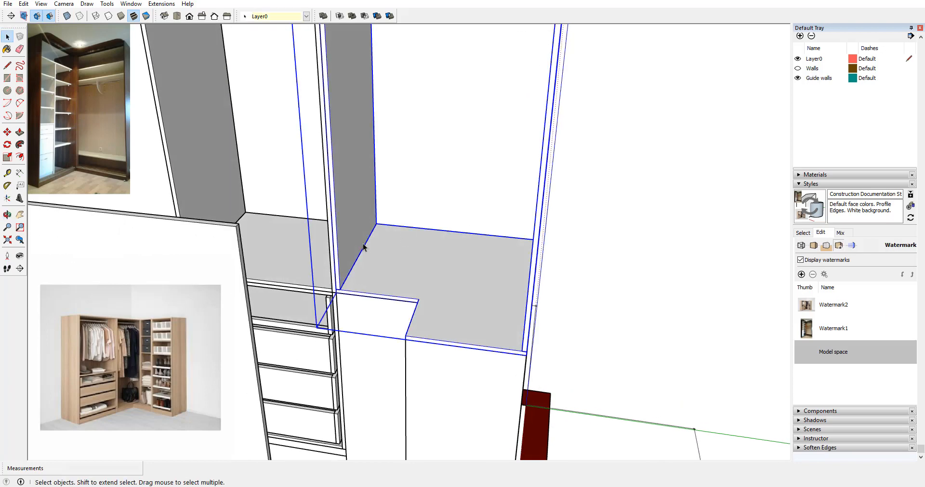
double_click(363, 246)
scroll(424, 241, down, 6)
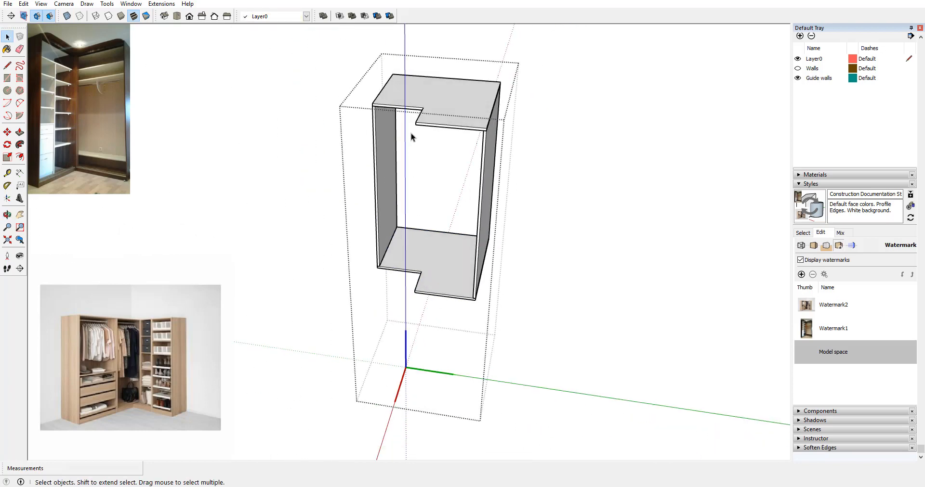
click(9, 132)
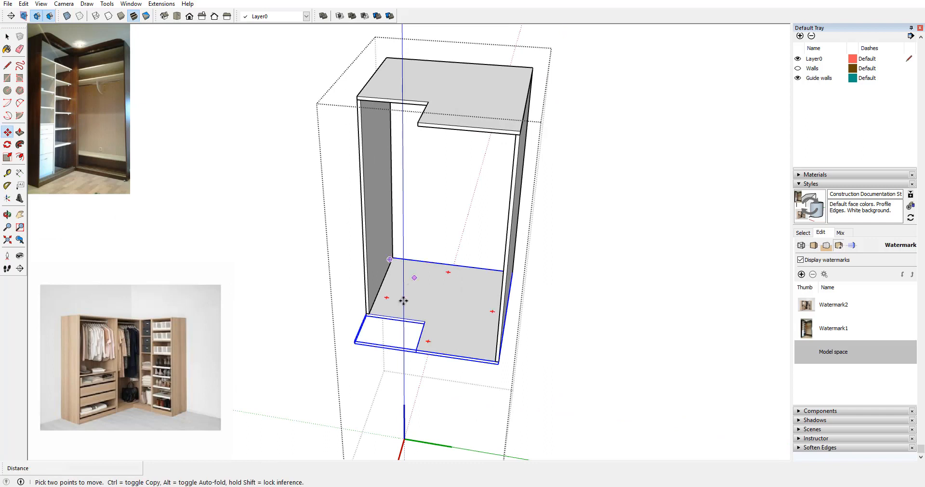
drag(367, 310, 423, 320)
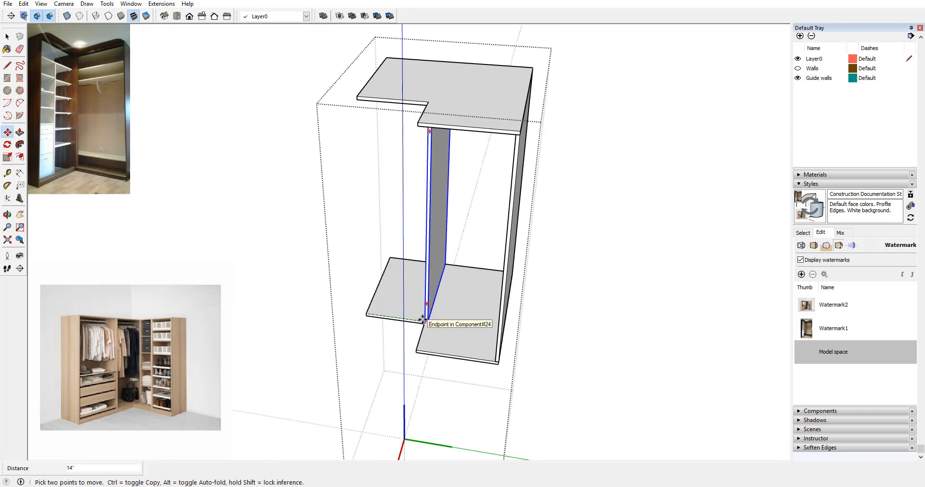
key(ctrl)
click(424, 321)
Step: Make the copied panel at the inner corner of the L unique
scroll(432, 250, up, 2)
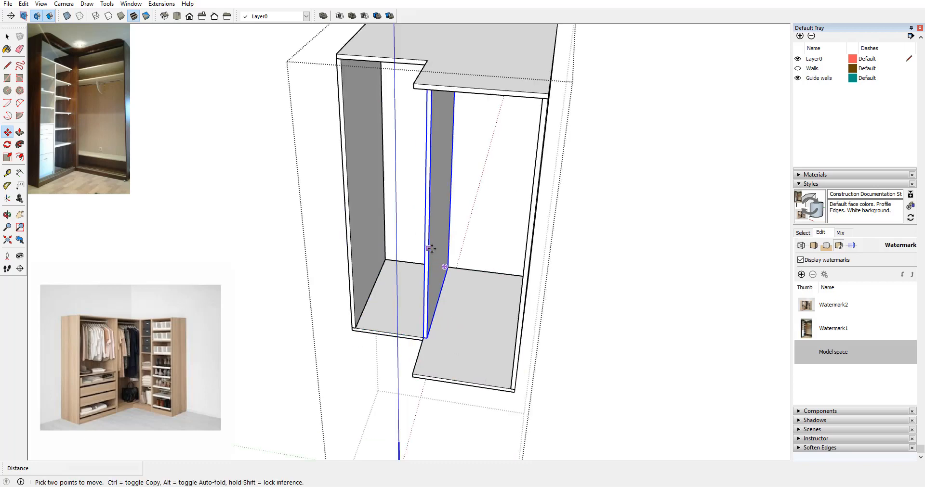
middle_drag(431, 249, 458, 238)
scroll(464, 227, down, 3)
scroll(458, 238, up, 4)
key(m)
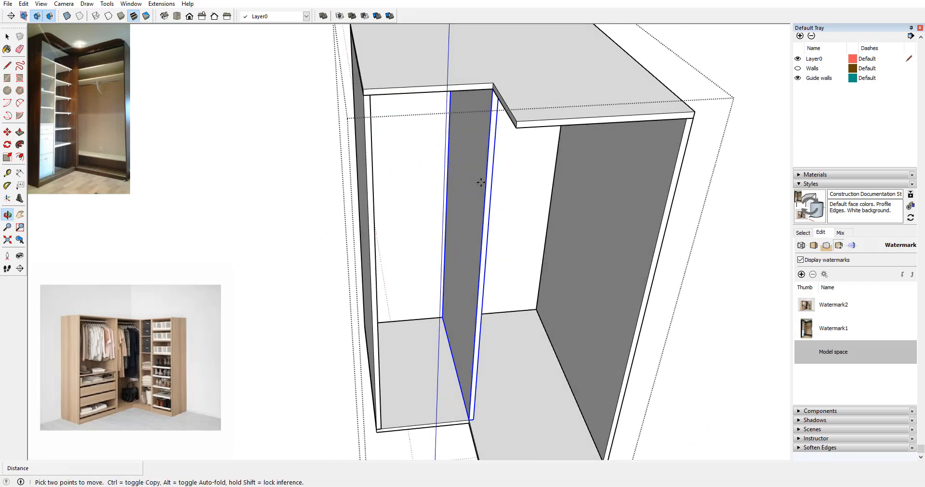
right_click(456, 146)
click(504, 218)
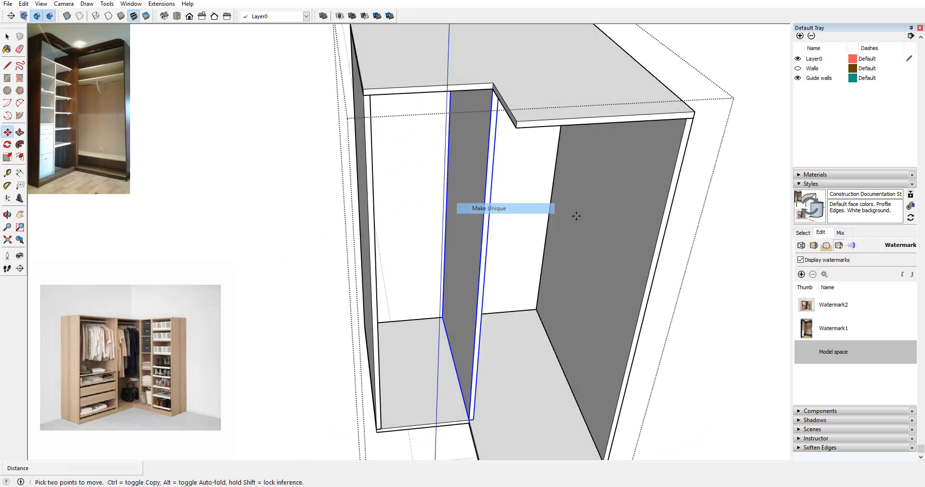
middle_drag(575, 215, 432, 136)
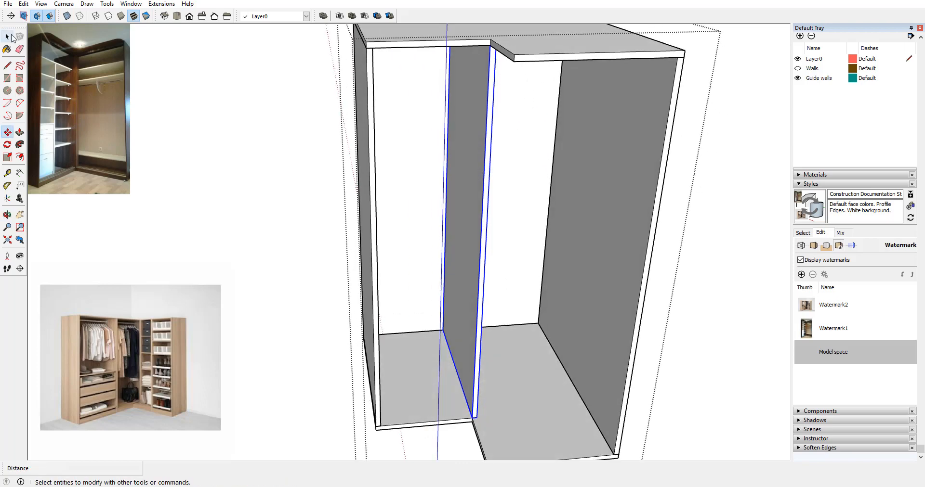
Step: Open the divider panel at the inner corner of the L for editing and show the rest of the model around it
double_click(474, 183)
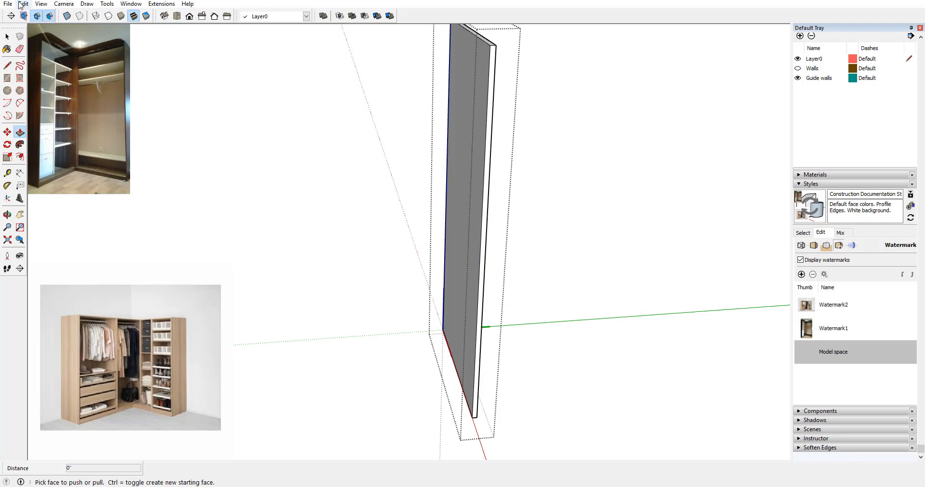
click(41, 4)
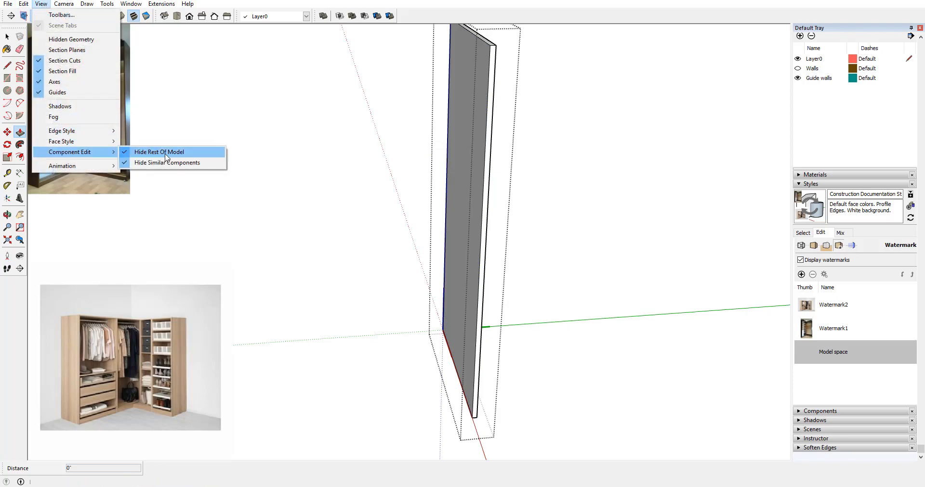
click(166, 152)
Step: Extend the divider panel's front face 10" to the front edge of the longer arm of the L and close the cabinet
middle_drag(442, 193, 448, 214)
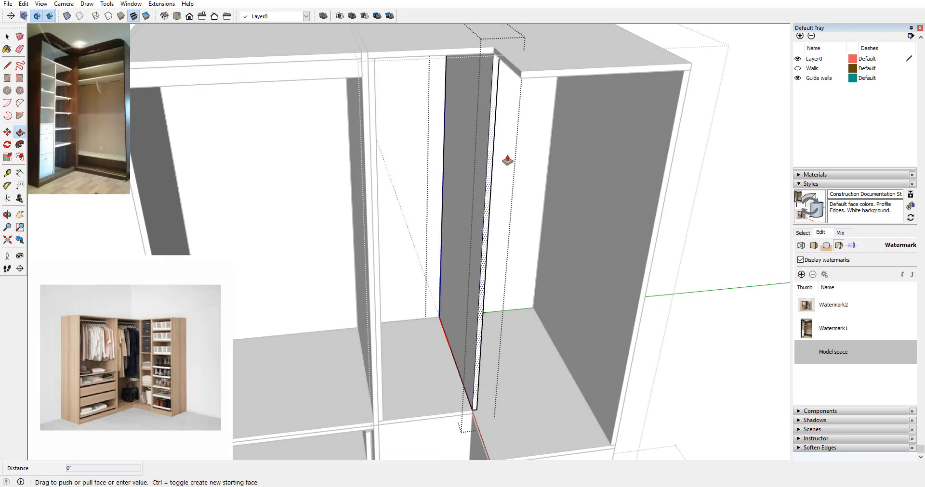
drag(508, 160, 538, 78)
click(547, 77)
scroll(485, 155, down, 5)
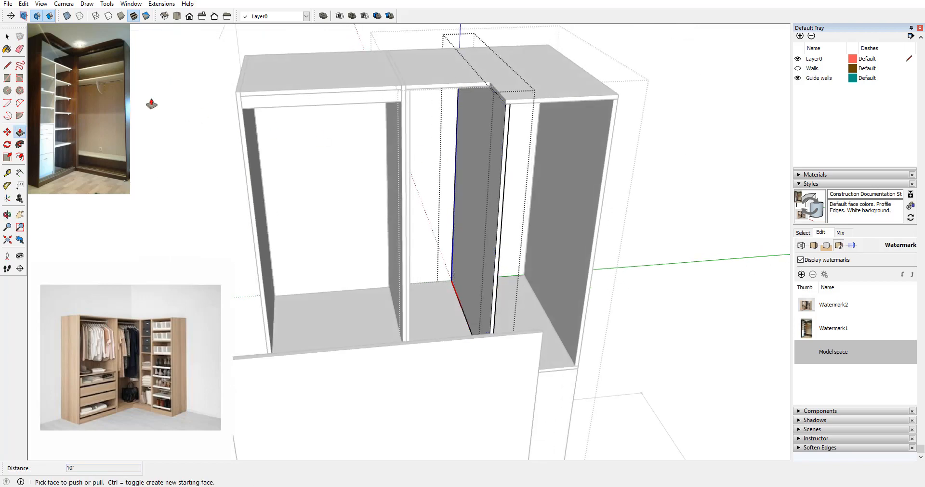
click(704, 204)
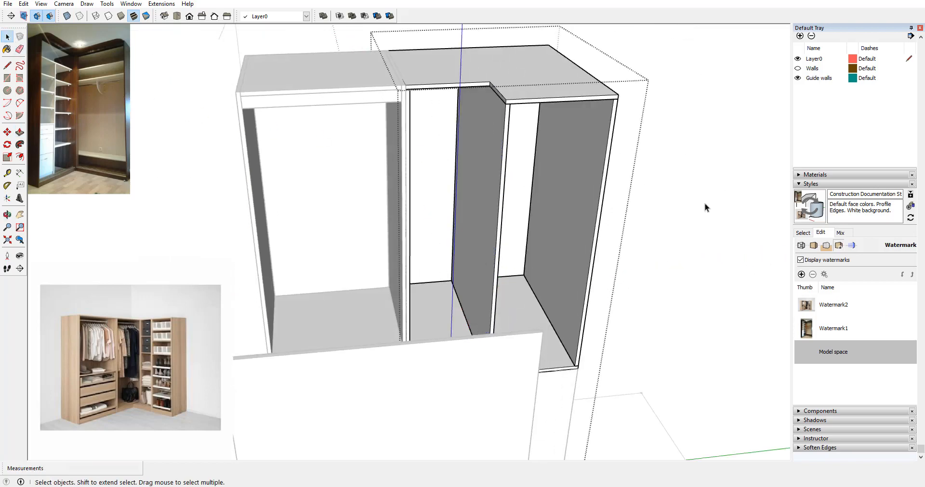
click(715, 179)
Step: Examine the upper corner cabinet's compartments on both sides of the divider from the front, above and the side
middle_drag(348, 209, 432, 219)
scroll(376, 230, down, 4)
scroll(482, 250, up, 4)
scroll(481, 246, down, 2)
scroll(461, 220, down, 3)
scroll(503, 241, down, 3)
scroll(465, 218, up, 5)
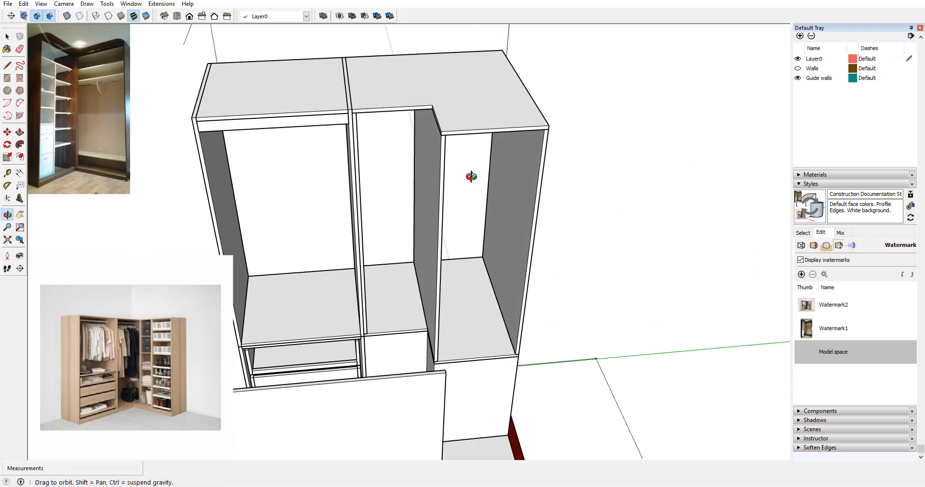
middle_drag(471, 176, 456, 195)
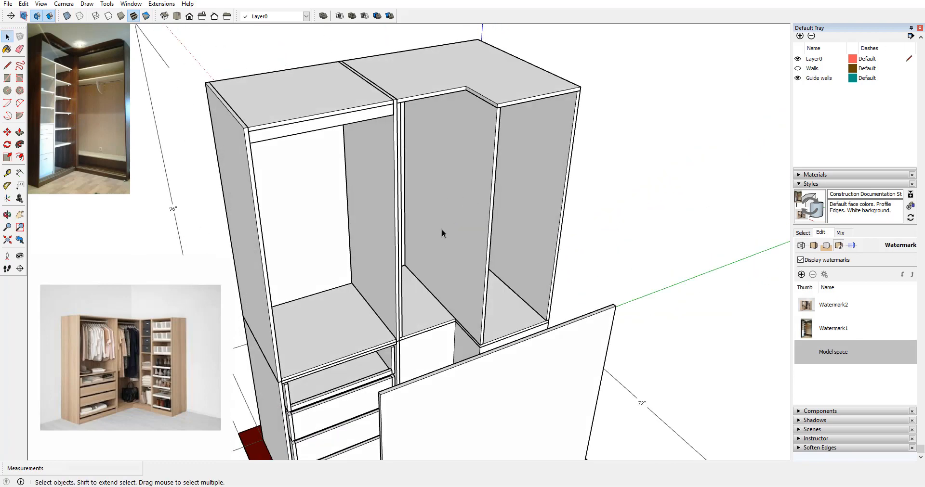
middle_drag(441, 230, 438, 252)
middle_drag(502, 275, 355, 252)
Step: Open the upper corner cabinet, draw a 24" by about 13 3/8" rectangle on the narrow compartment's floor and extrude it into a shelf
scroll(403, 276, up, 10)
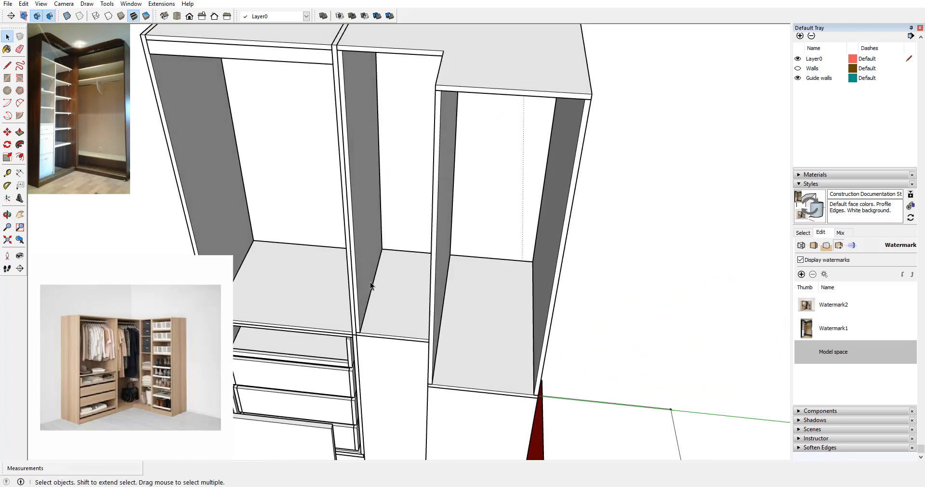
double_click(421, 300)
middle_drag(421, 300, 484, 265)
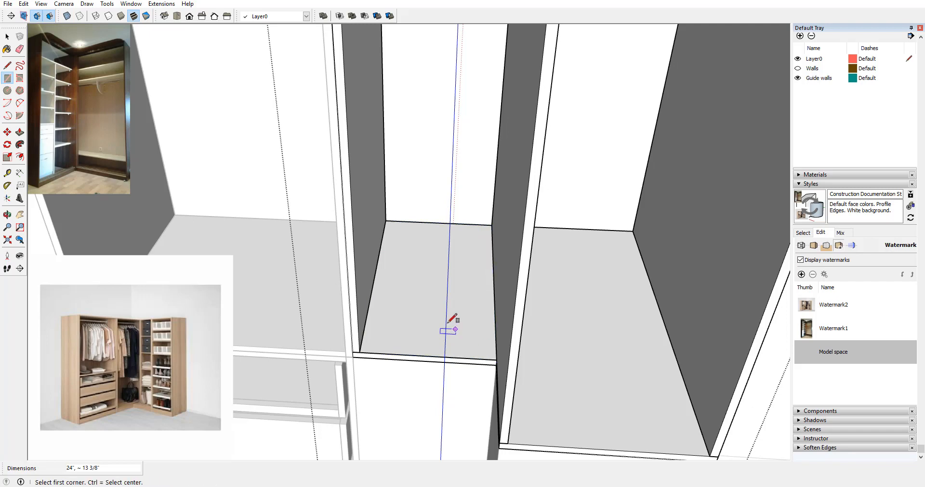
middle_drag(449, 323, 43, 165)
click(21, 134)
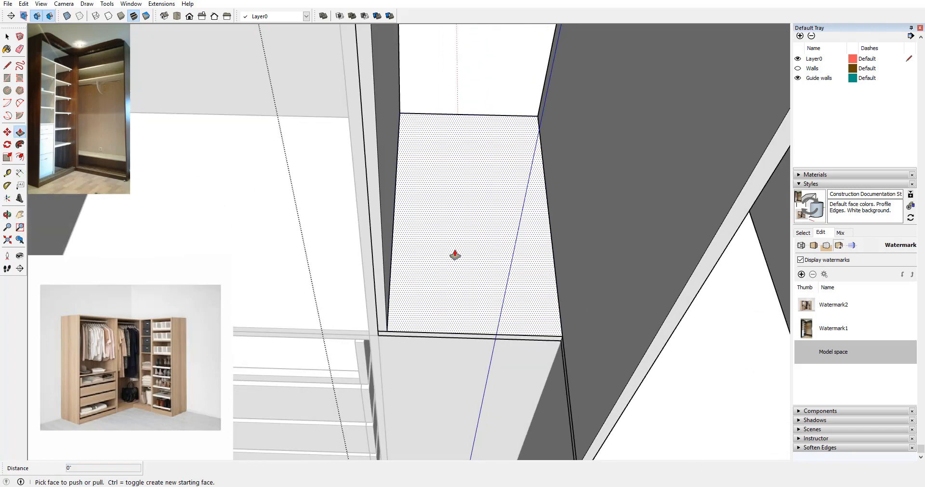
click(454, 255)
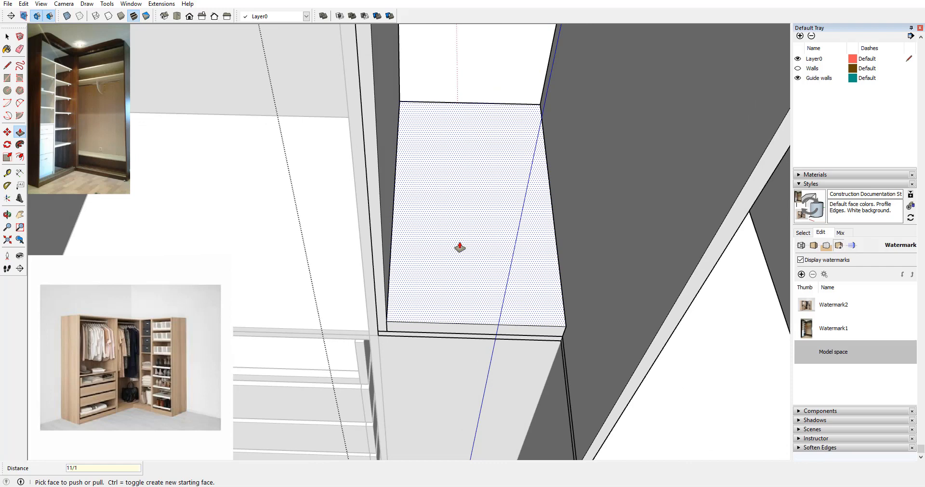
click(460, 247)
Step: Make the new shelf on the narrow compartment's floor a component
click(8, 37)
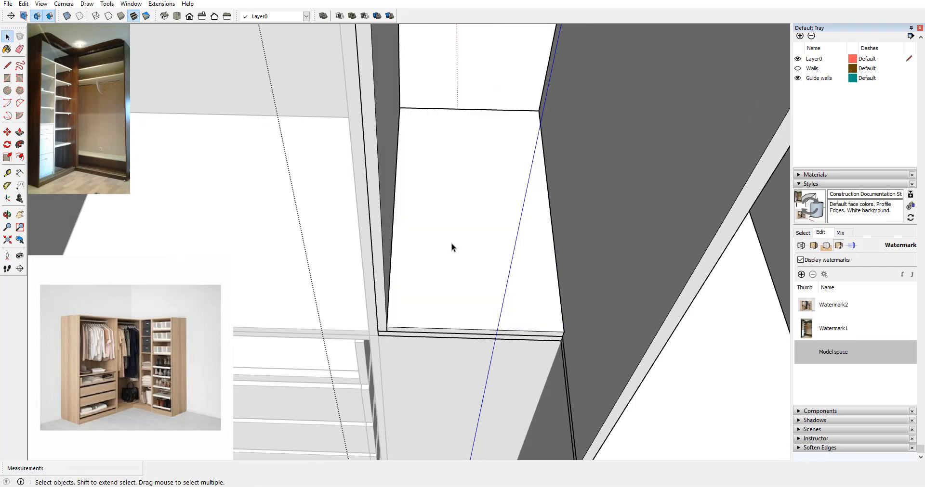
double_click(451, 244)
right_click(451, 244)
click(516, 318)
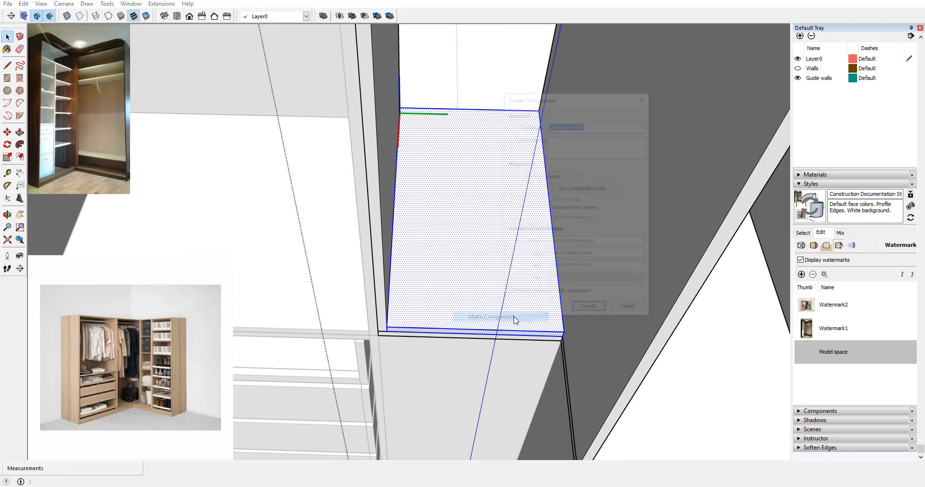
click(591, 312)
Step: Copy the shelf from the compartment's floor up to the underside of the cabinet top and divide the distance into 5 equal spacings
scroll(481, 177, down, 3)
middle_drag(482, 177, 646, 192)
scroll(644, 189, down, 4)
middle_drag(231, 132, 366, 186)
scroll(418, 245, up, 3)
scroll(418, 245, down, 3)
middle_drag(416, 248, 379, 174)
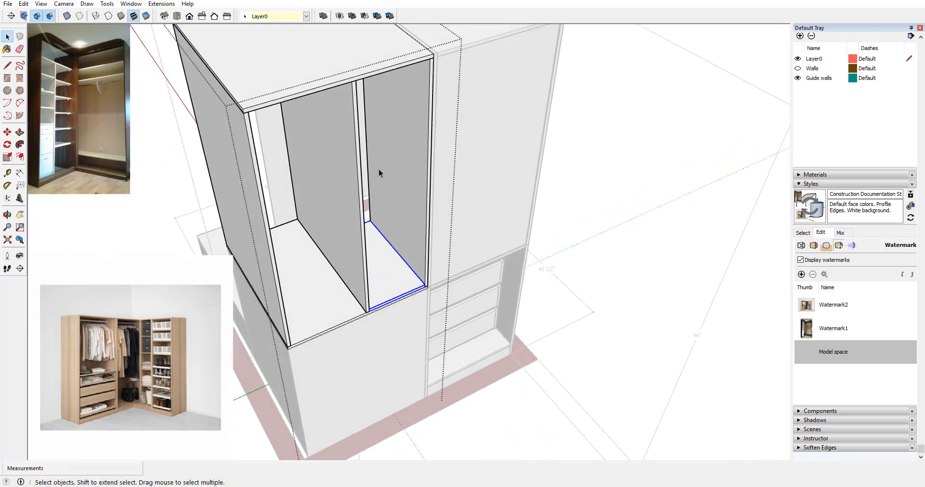
click(8, 132)
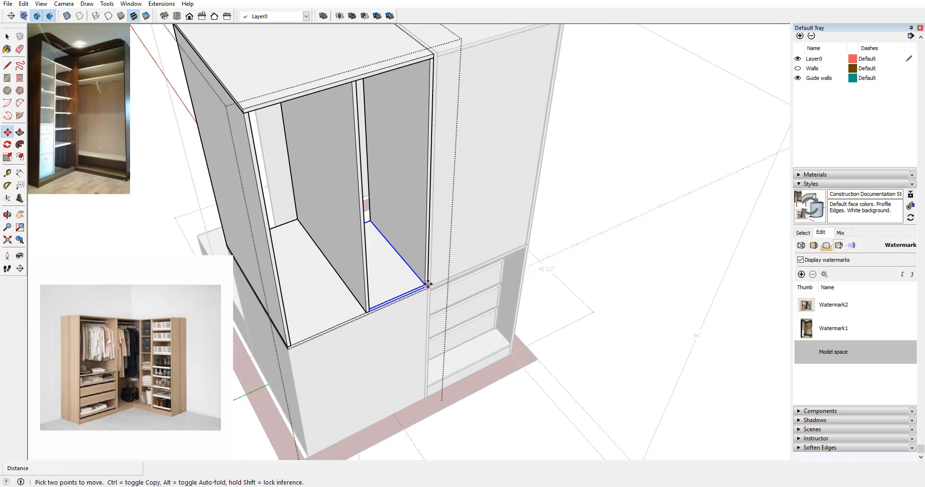
click(422, 285)
key(ctrl)
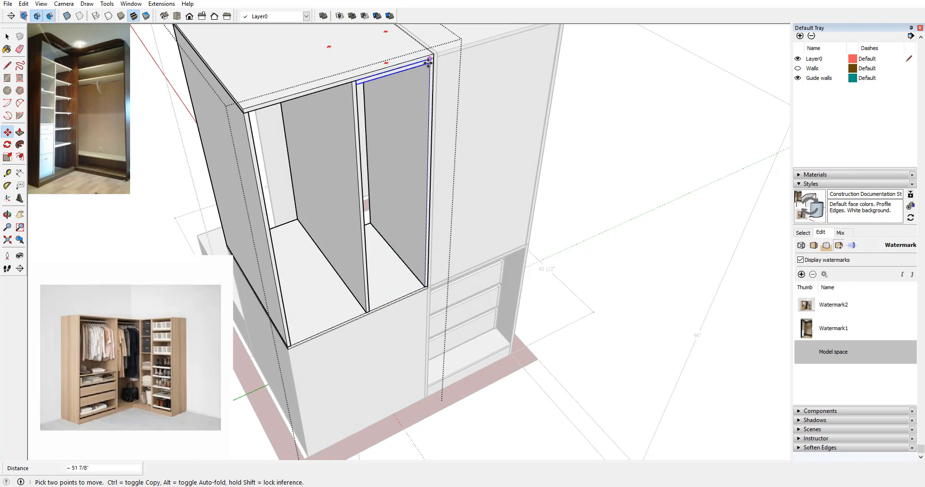
click(428, 60)
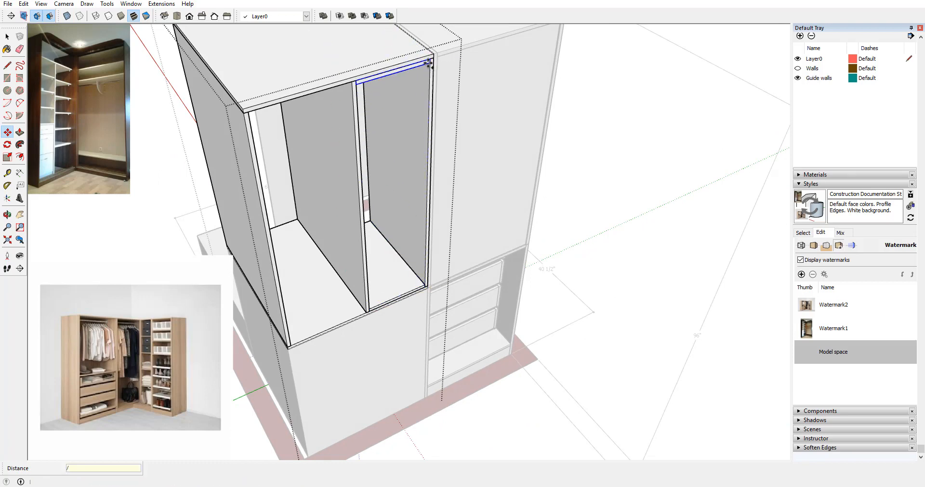
key(Return)
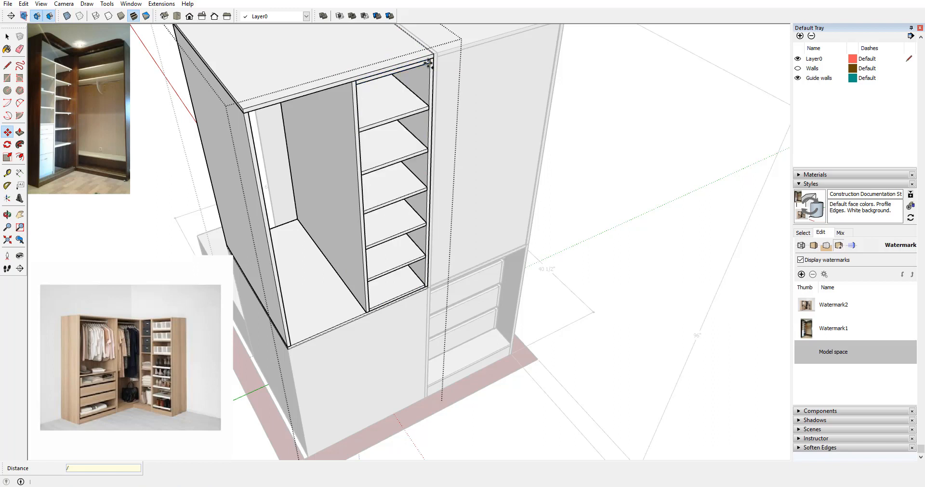
key(Return)
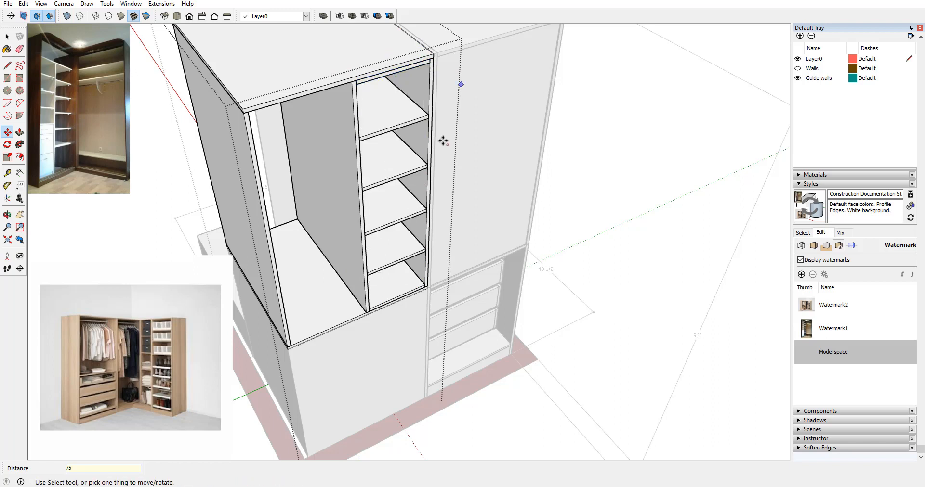
Step: Examine the evenly spaced shelves and the divider in the upper corner cabinet from the front, above and the side
middle_drag(440, 140, 394, 78)
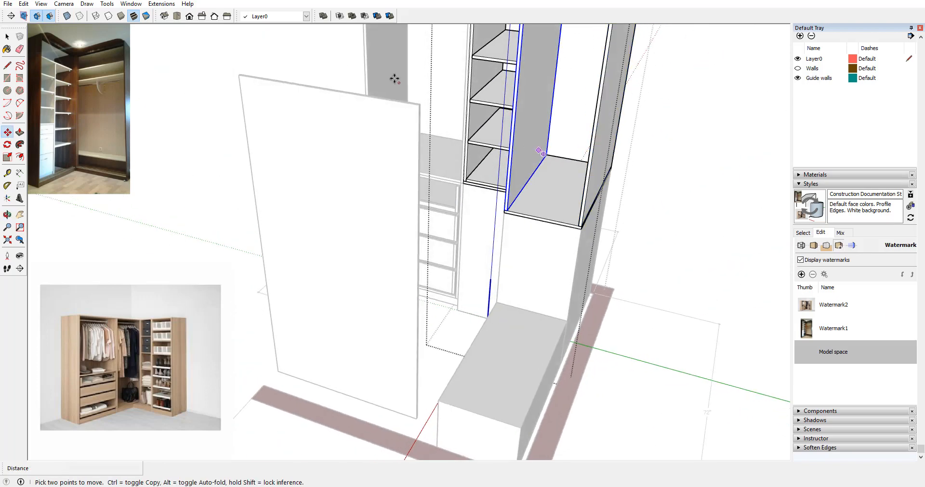
middle_drag(554, 182, 37, 44)
click(7, 36)
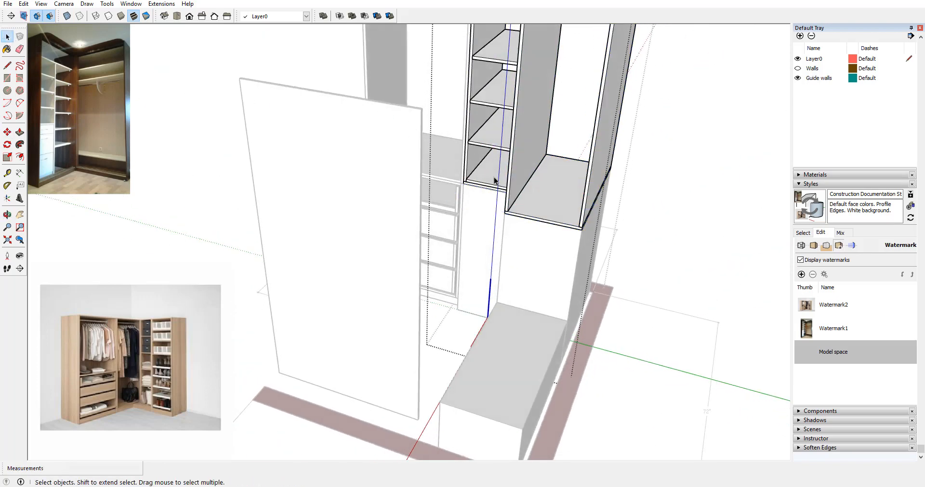
scroll(489, 172, down, 3)
middle_drag(489, 173, 484, 88)
scroll(484, 87, up, 3)
scroll(479, 120, down, 3)
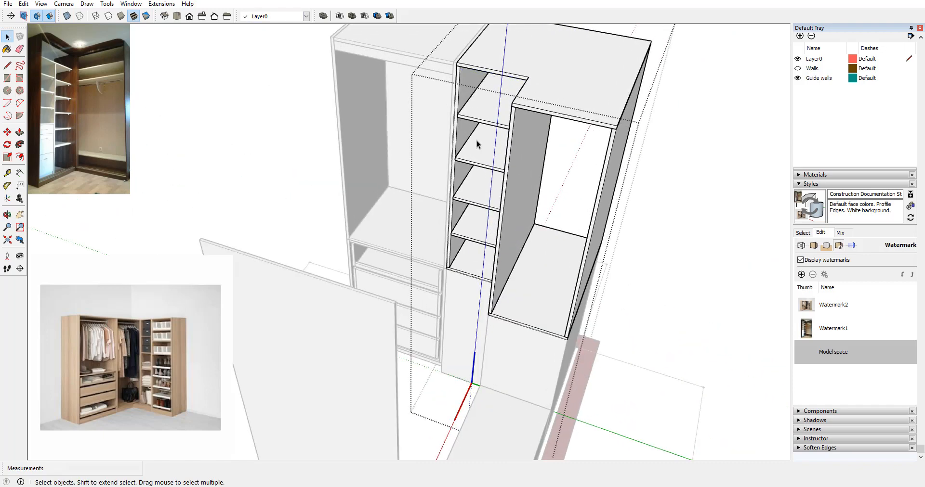
middle_drag(476, 141, 458, 167)
scroll(465, 139, down, 2)
scroll(496, 153, up, 3)
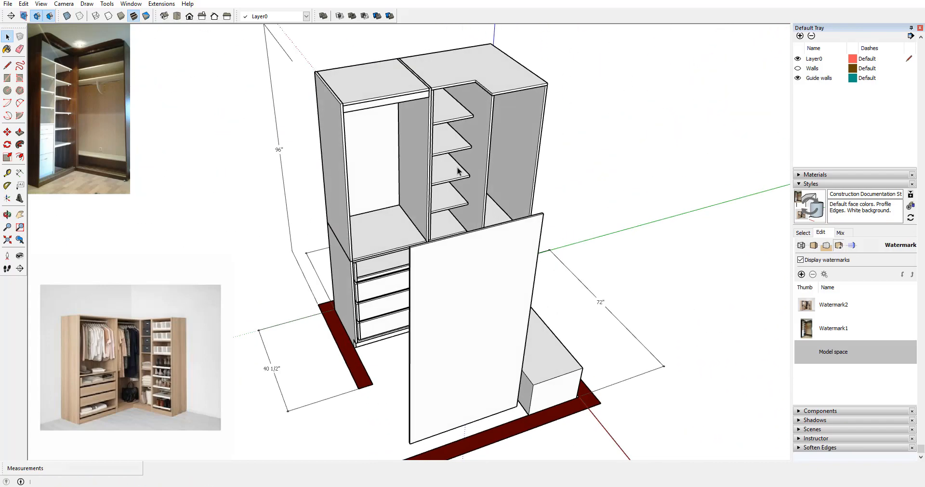
middle_drag(510, 125, 478, 88)
Step: Open the divider panel in the upper corner cabinet and push its front face back to the inner corner of the L
click(485, 110)
double_click(481, 111)
scroll(481, 119, up, 3)
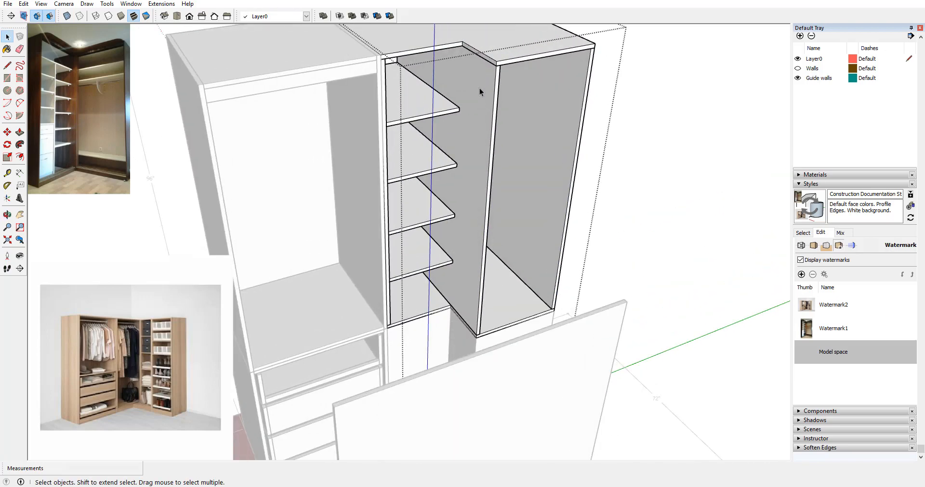
click(478, 114)
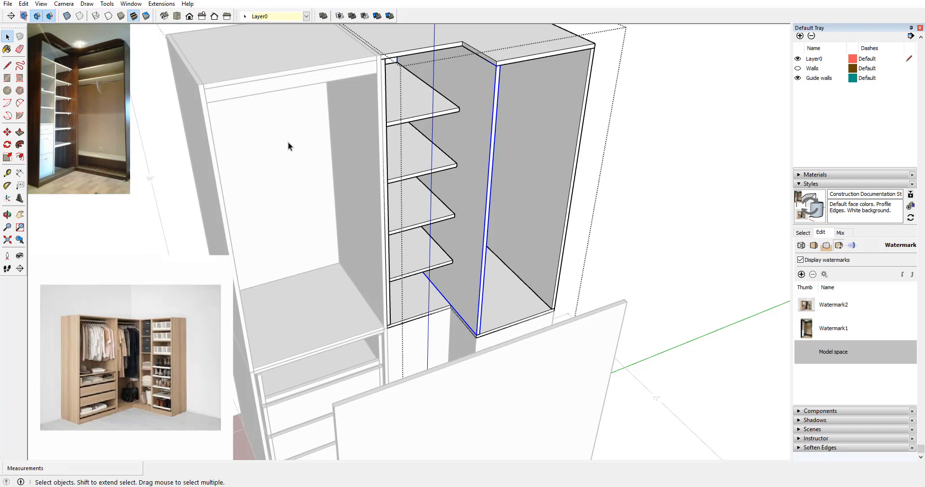
click(20, 133)
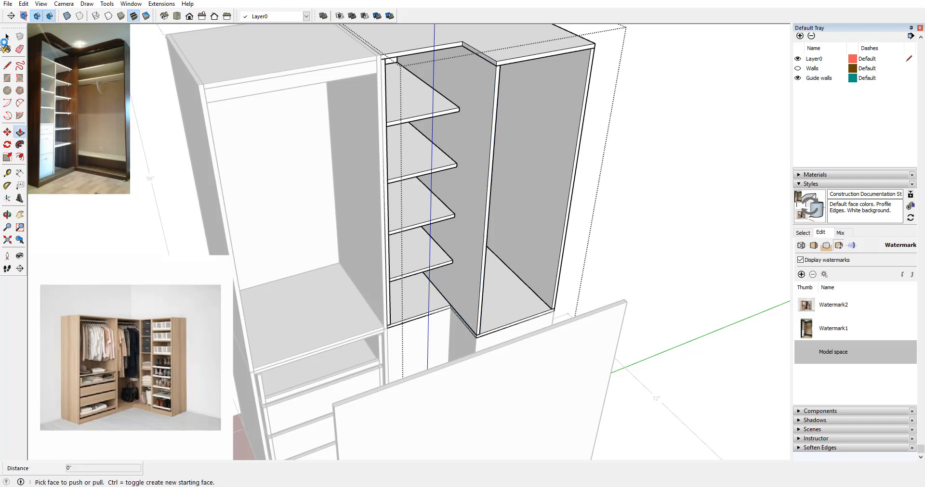
click(7, 37)
double_click(486, 103)
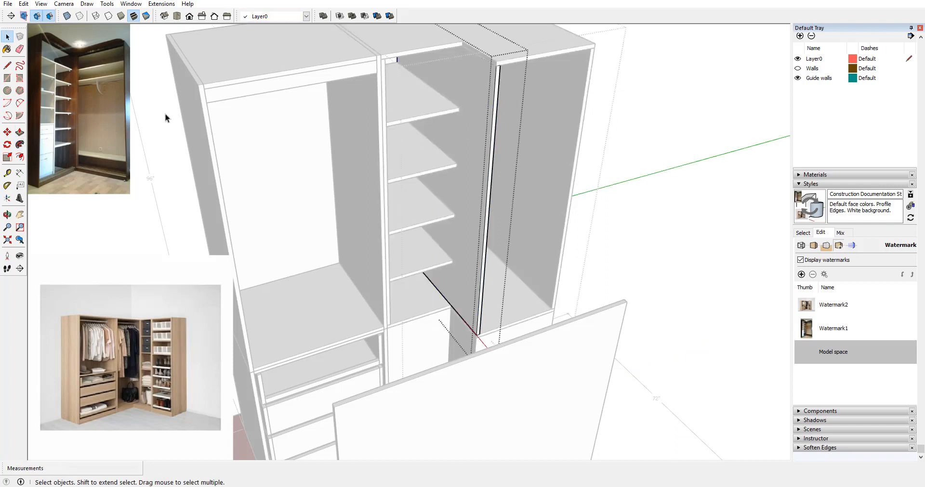
click(19, 131)
click(492, 122)
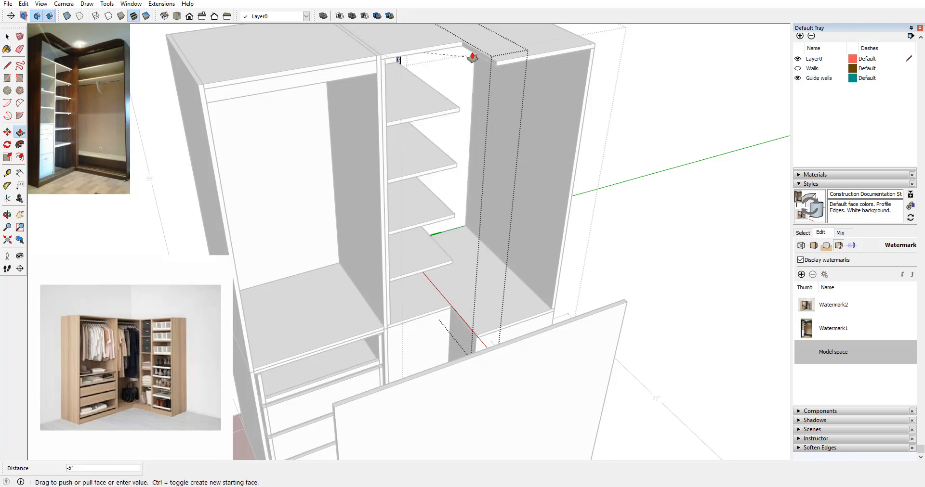
click(465, 47)
Step: Open the lower corner cabinet for editing and hide the rest of the model
scroll(487, 170, down, 3)
middle_drag(553, 173, 479, 155)
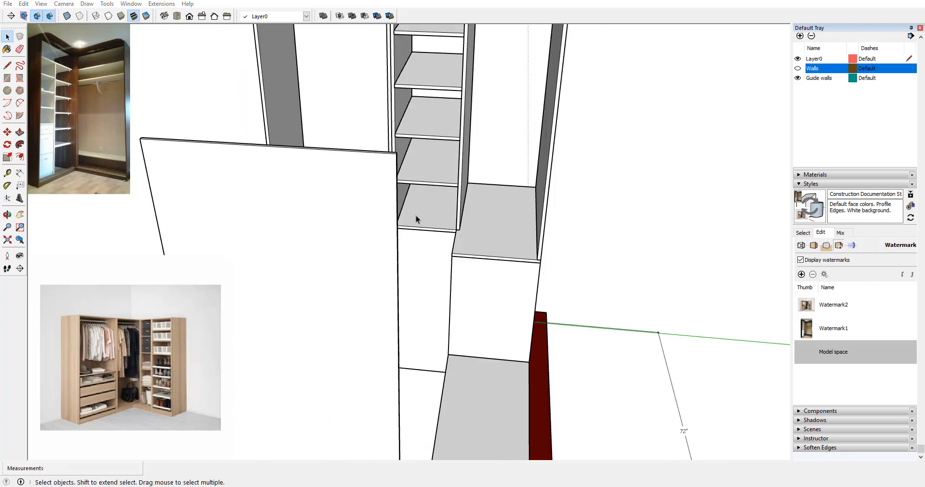
scroll(415, 216, down, 2)
middle_drag(513, 217, 463, 252)
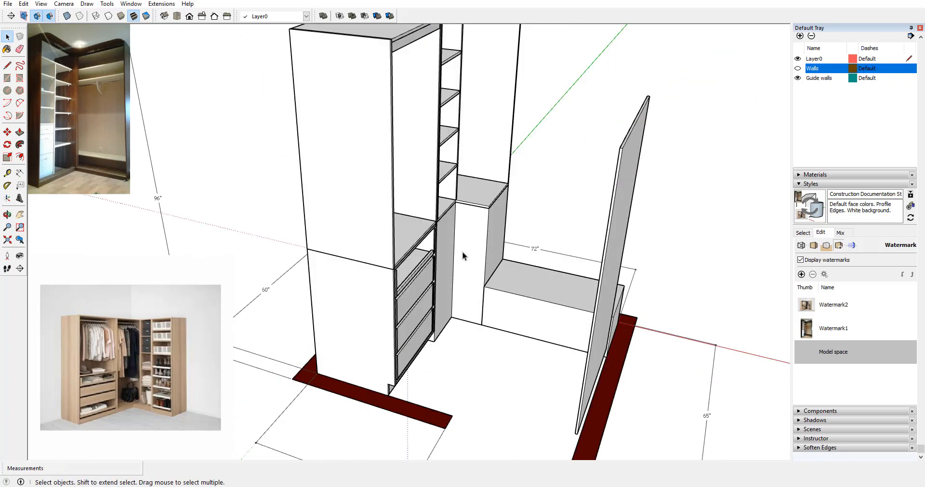
scroll(495, 263, up, 6)
click(481, 251)
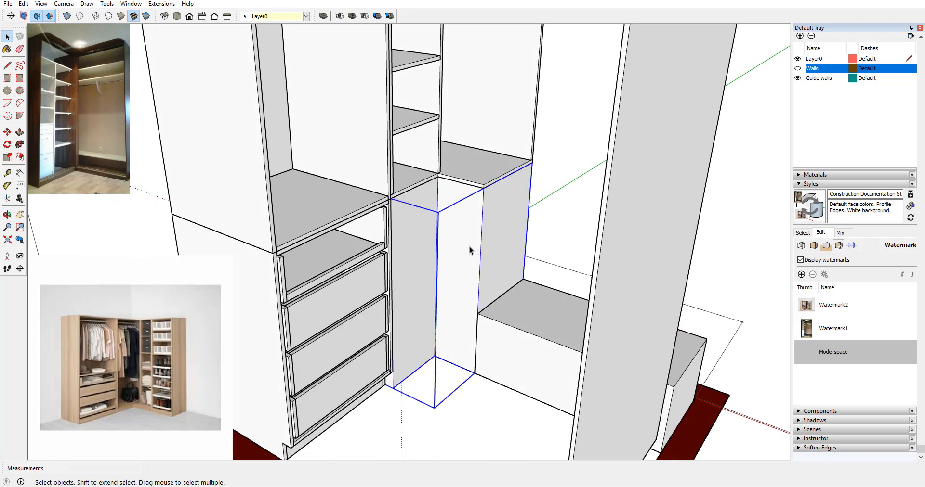
double_click(469, 247)
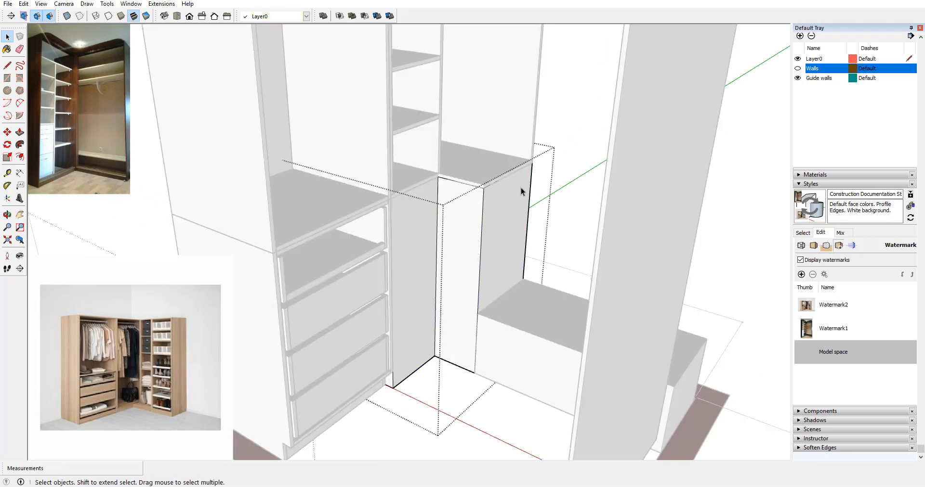
click(42, 4)
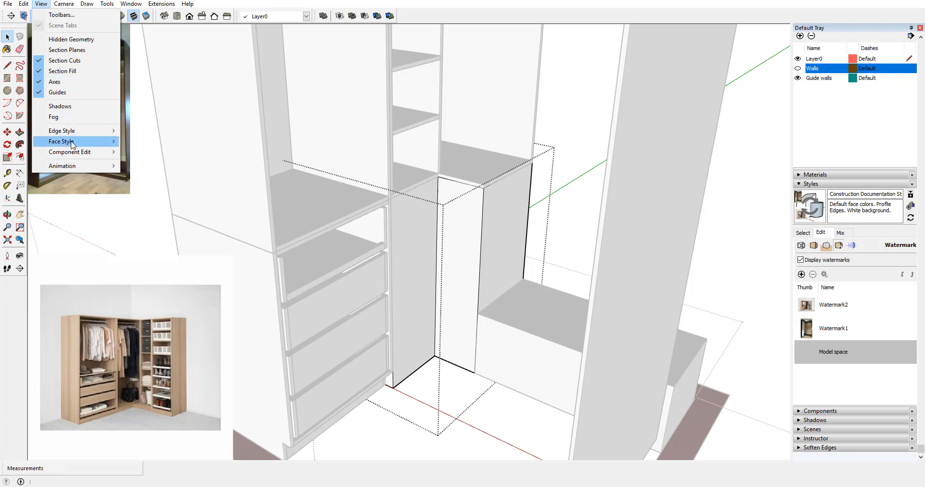
mouse_move(73, 152)
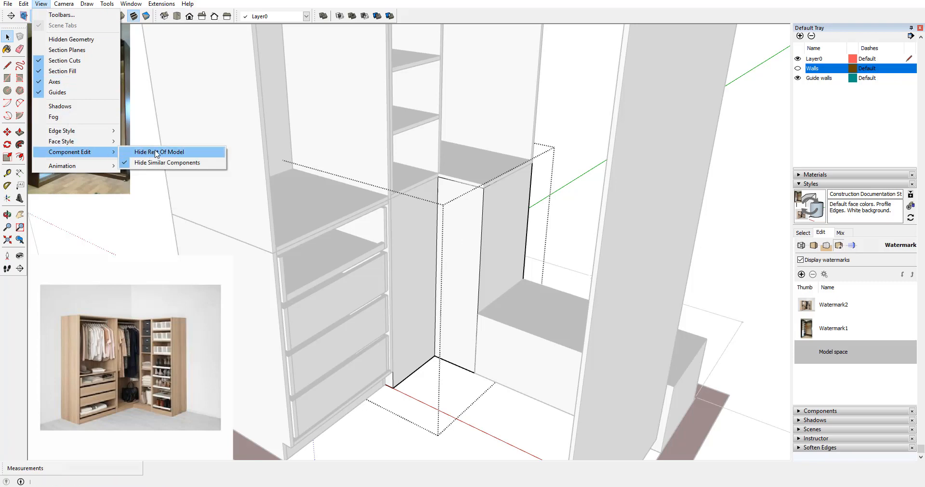
click(156, 152)
middle_drag(414, 137, 501, 202)
middle_drag(503, 280, 415, 279)
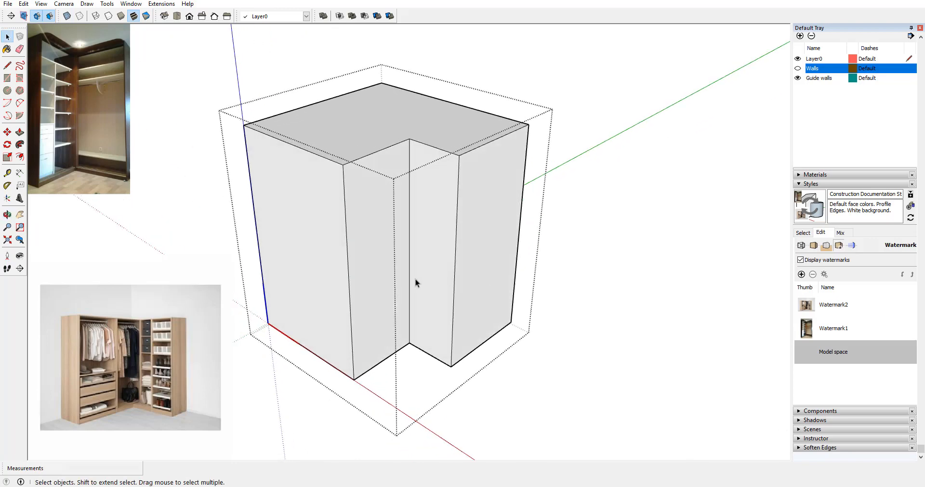
Step: Select all the geometry of the solid block inside the open lower corner cabinet and make it a group
middle_drag(377, 224, 475, 192)
triple_click(482, 184)
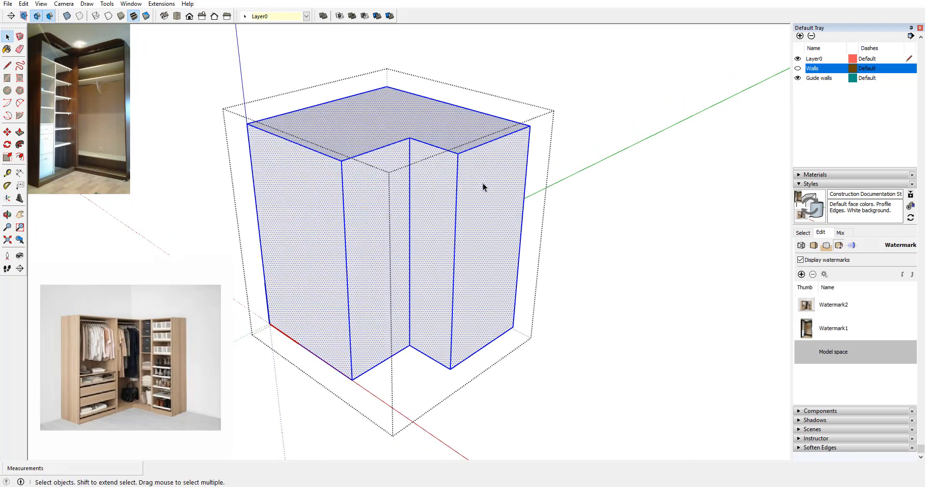
right_click(482, 184)
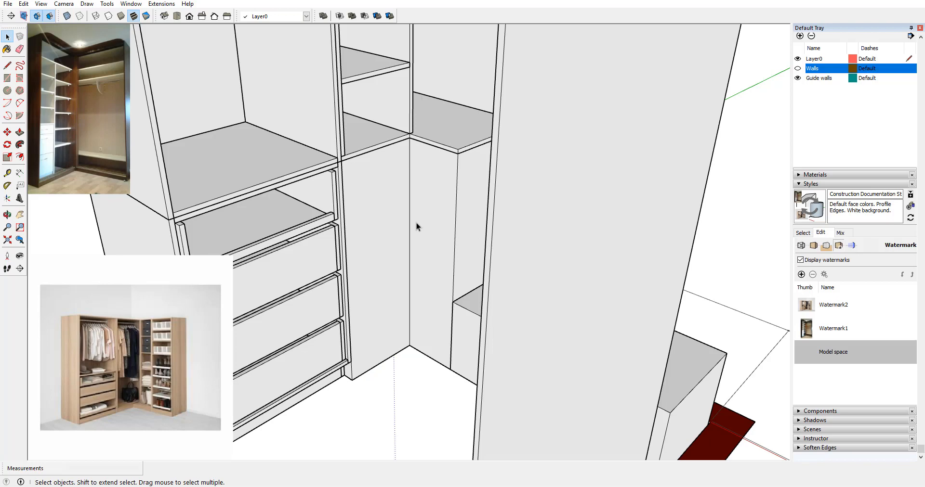
middle_drag(416, 223, 466, 209)
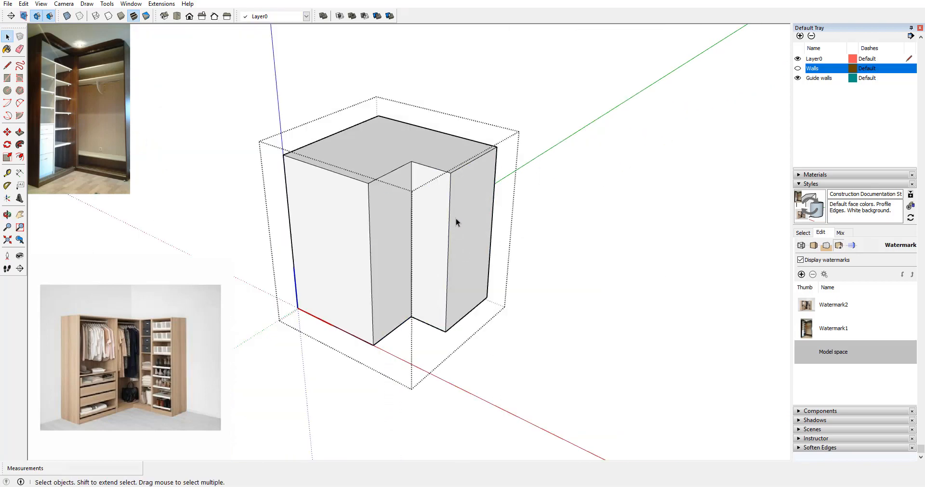
middle_drag(456, 223, 473, 205)
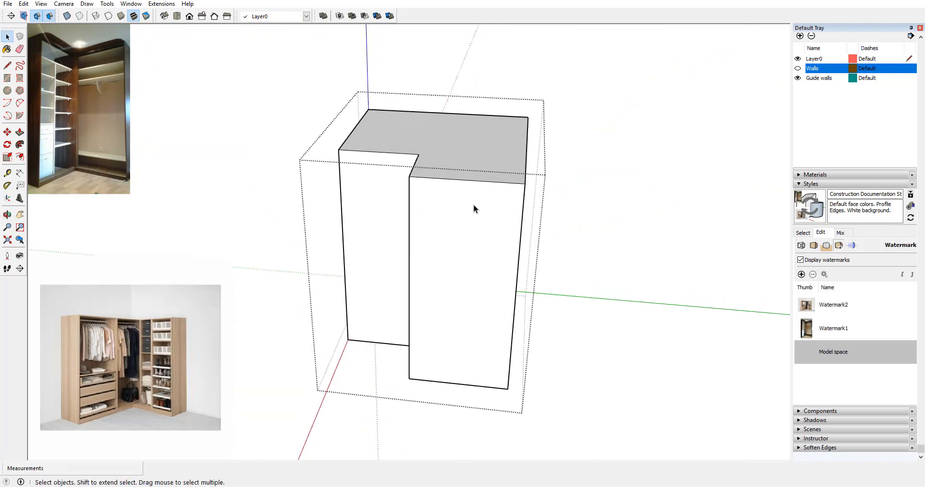
triple_click(473, 205)
right_click(473, 205)
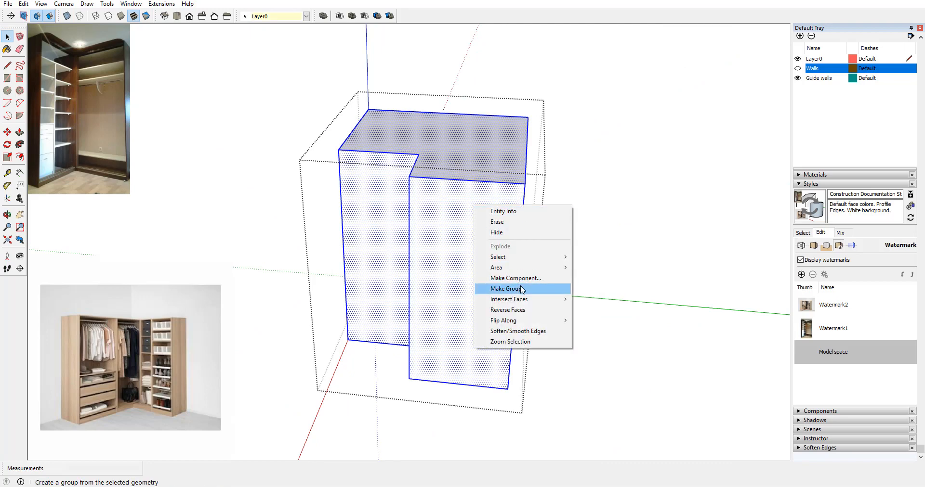
click(506, 288)
Step: Draw a rectangle over the block's full-width rear face, parallel to the red axis, and extrude it 11/16" into a panel
middle_drag(519, 288, 120, 195)
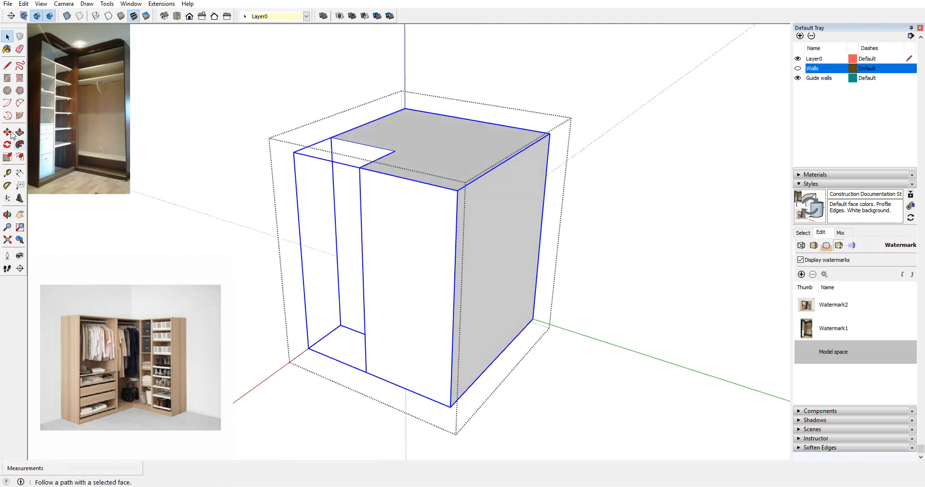
click(7, 77)
click(457, 191)
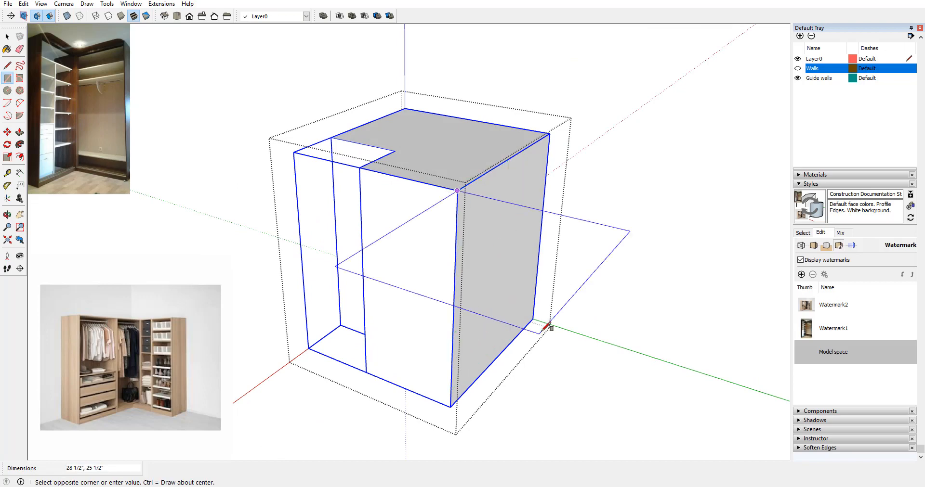
click(533, 320)
middle_drag(364, 323, 391, 321)
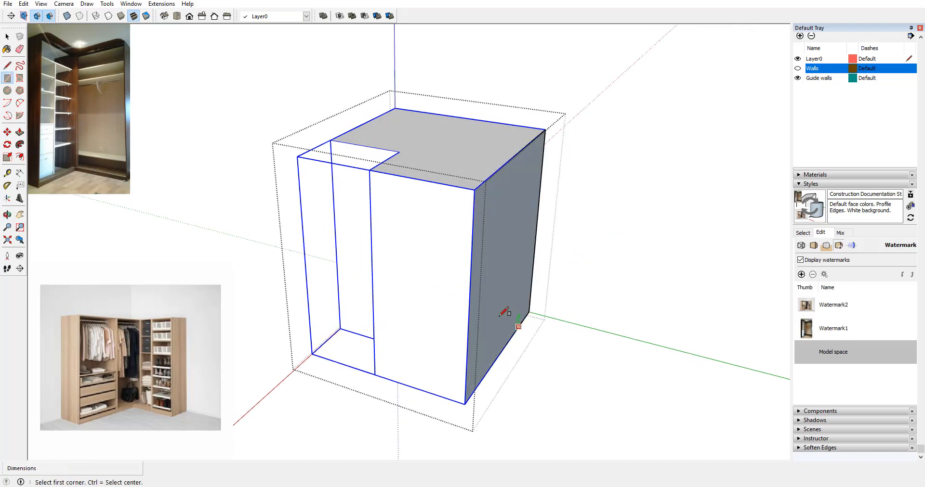
click(20, 132)
click(470, 266)
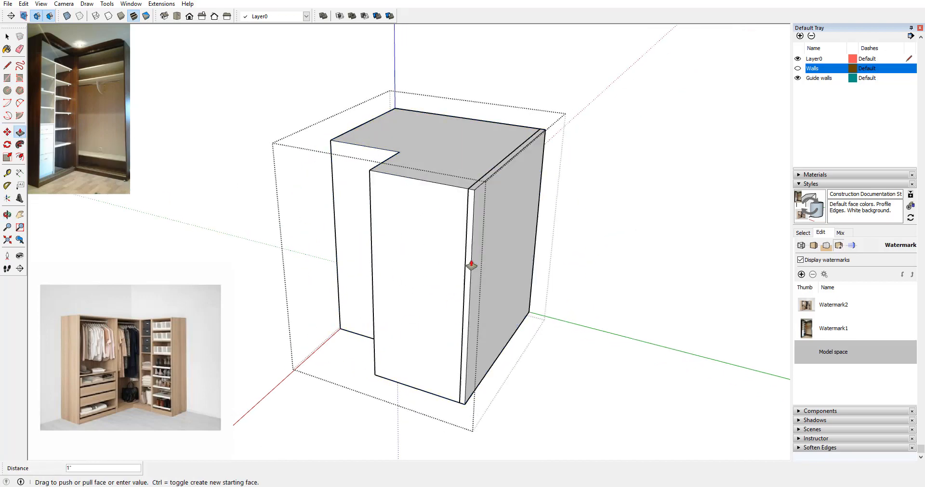
click(467, 264)
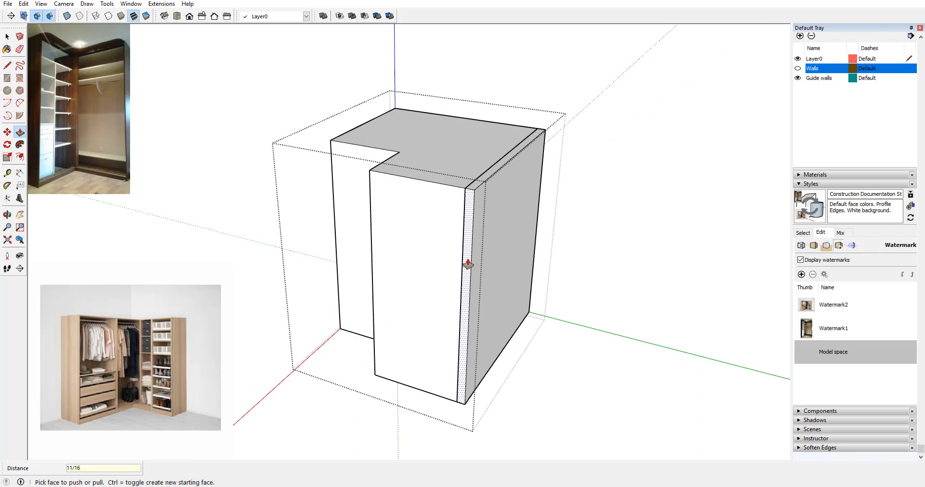
click(467, 264)
Step: Make the rear-face side panel a component with the default settings
key(space)
double_click(498, 245)
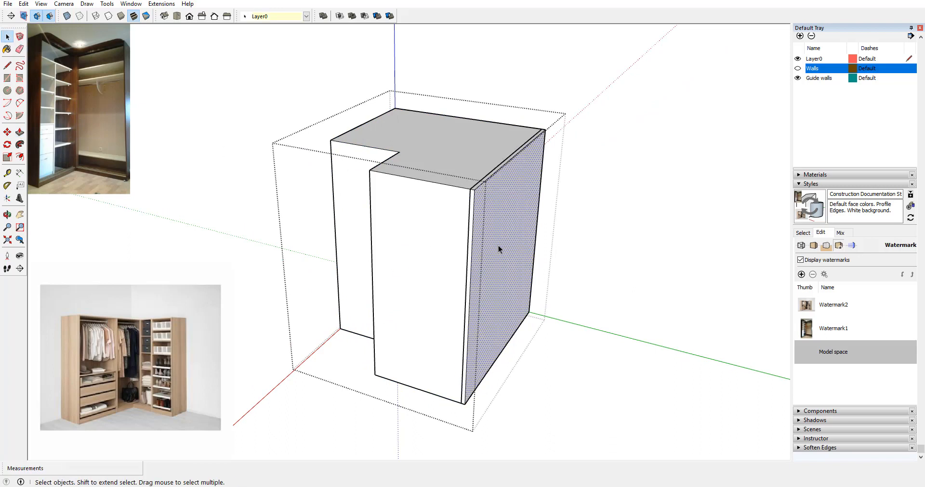
right_click(498, 246)
click(552, 322)
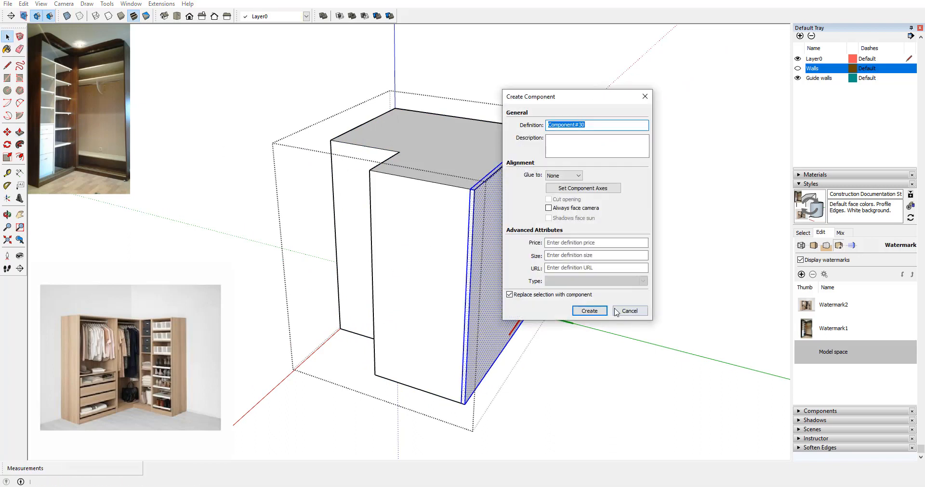
click(587, 311)
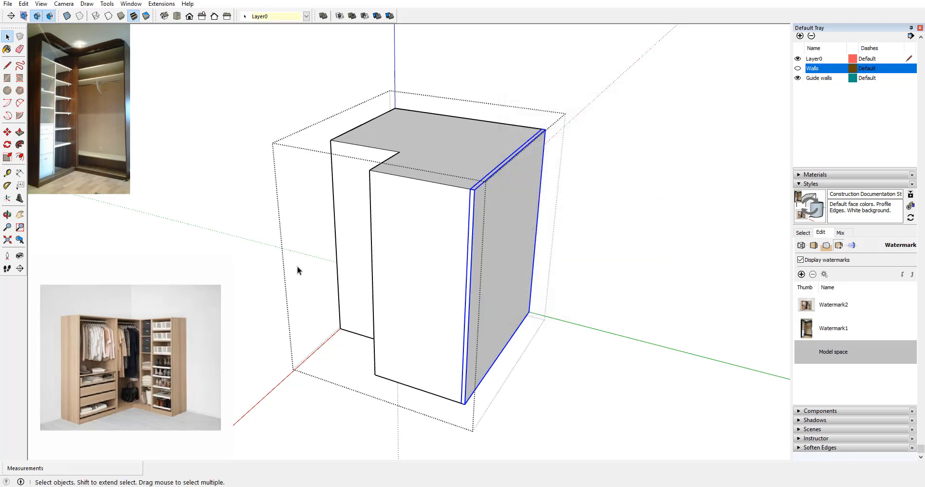
Step: Draw a rectangle over the block's opposite end face at the origin and extrude it inward into a panel about 3/4" thick
middle_drag(296, 267, 386, 218)
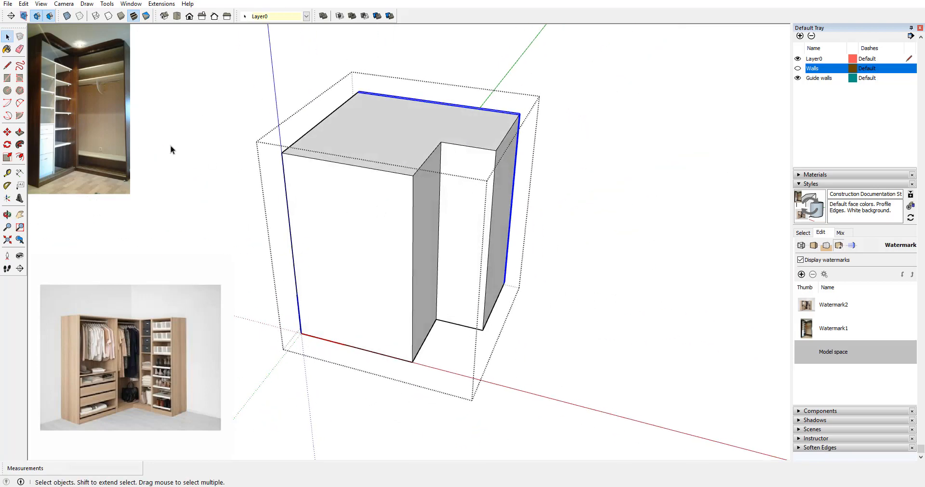
click(7, 78)
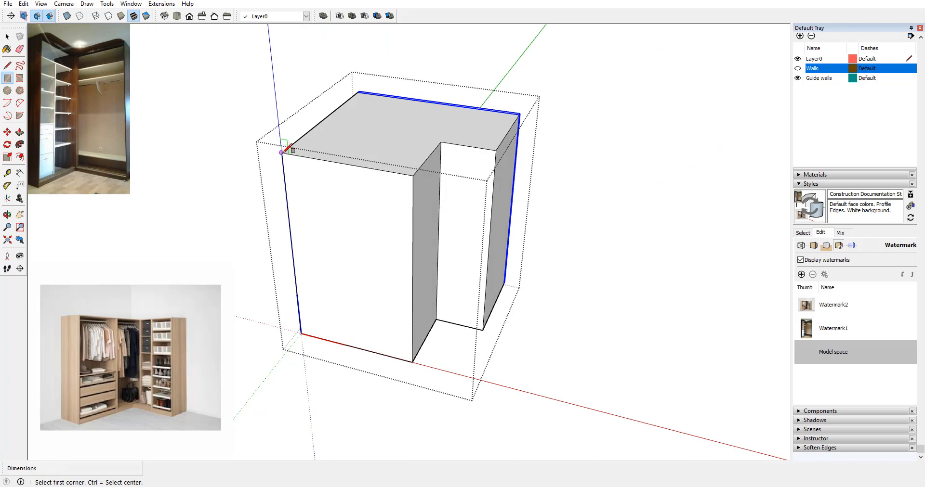
click(281, 152)
click(413, 363)
middle_drag(373, 277, 88, 147)
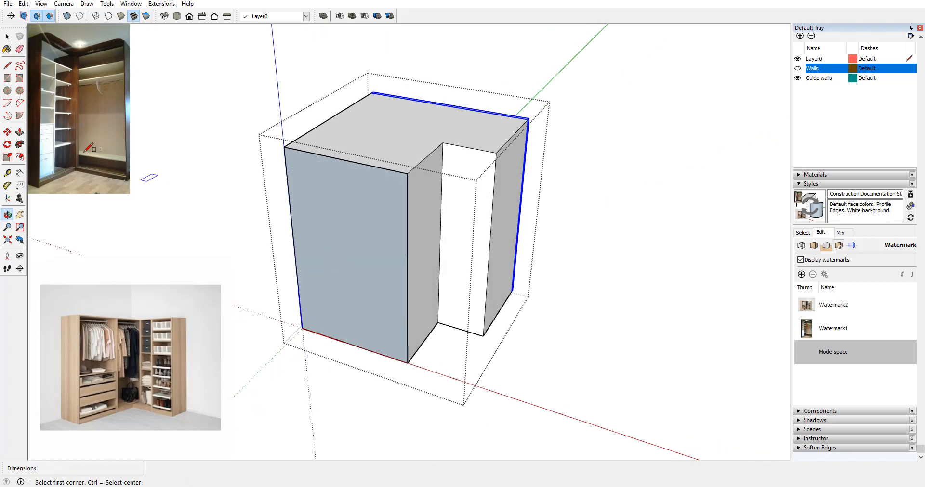
key(p)
drag(340, 163, 360, 164)
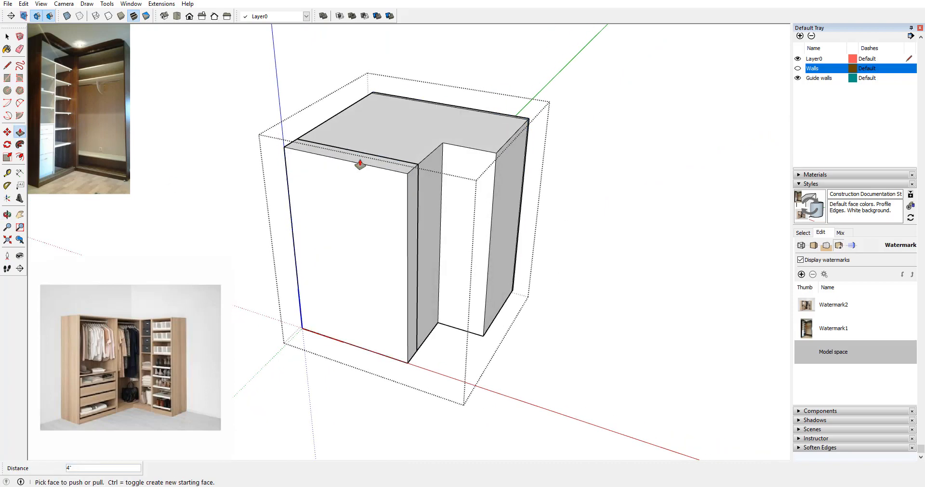
click(359, 164)
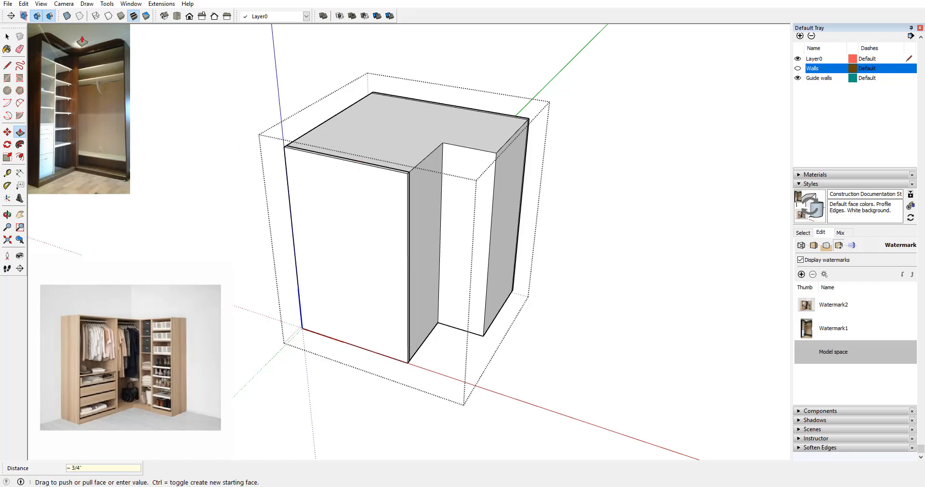
Step: Make the end panel at the origin a component with the default settings
key(space)
click(322, 184)
right_click(321, 184)
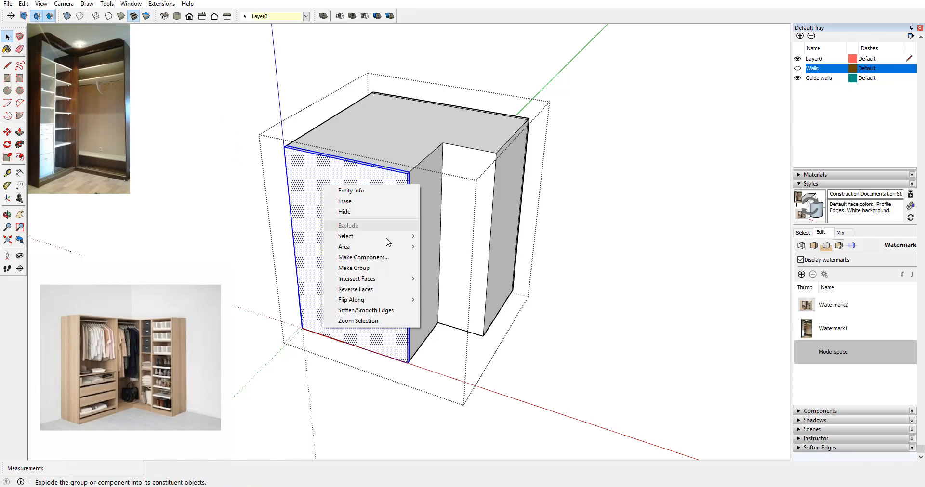
click(384, 259)
click(580, 311)
Step: Trace the L-shaped outline of the cabinet top with the Line tool, between the two side panels
mouse_move(456, 288)
middle_down()
mouse_move(427, 300)
mouse_move(434, 307)
middle_up()
scroll(456, 197, up, 1)
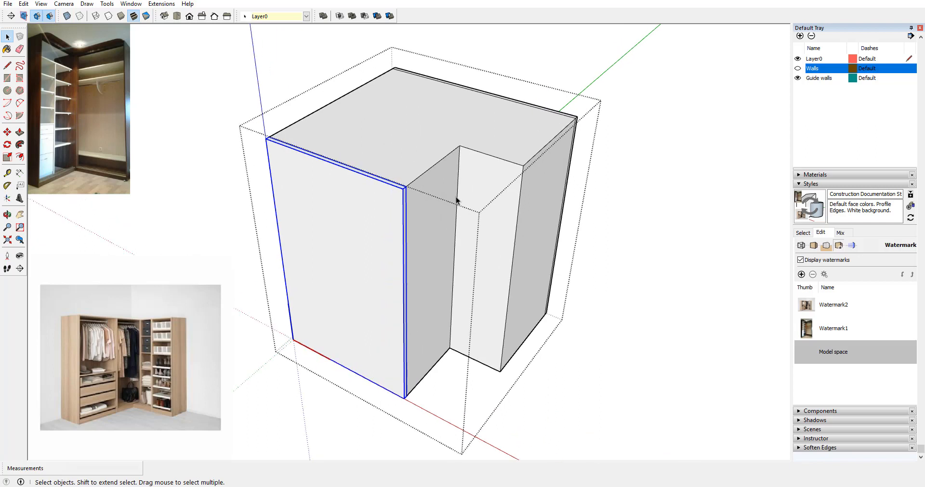
click(7, 173)
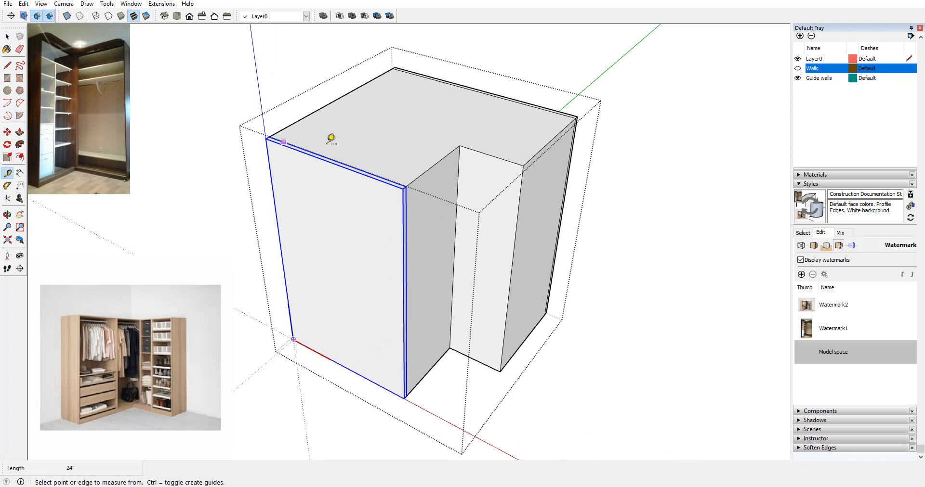
click(7, 65)
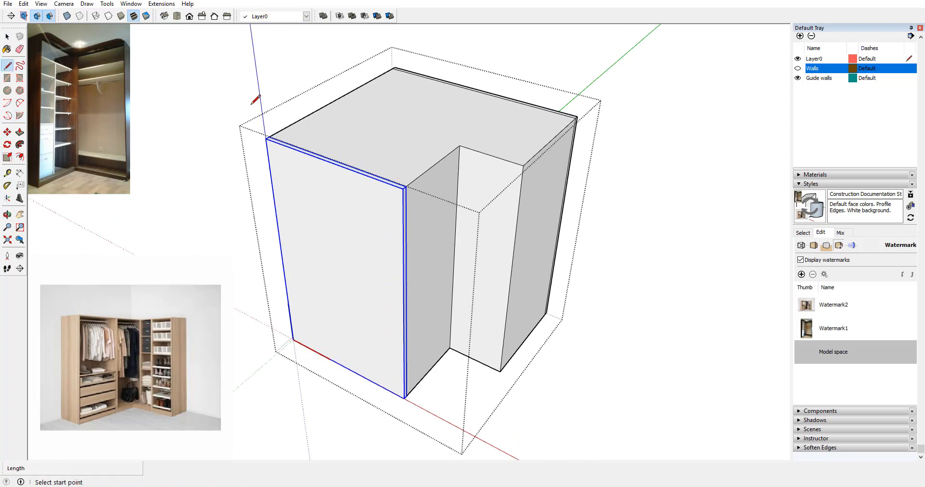
click(269, 136)
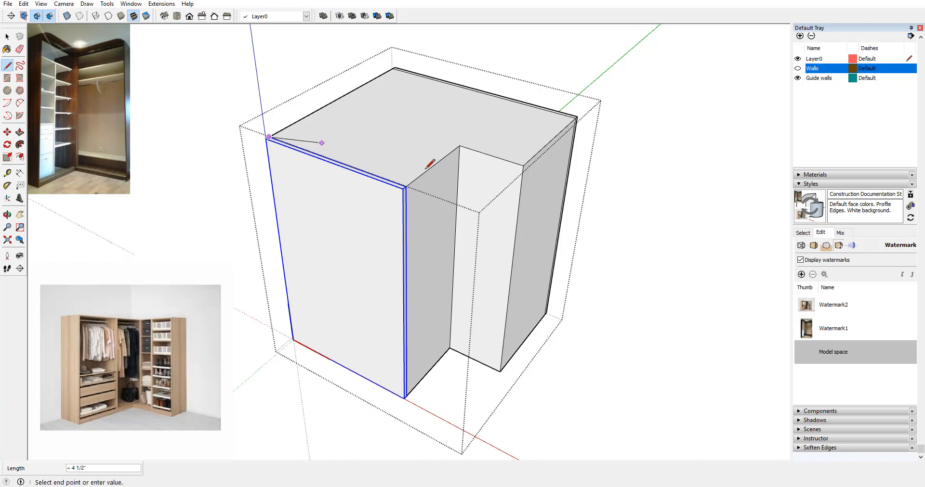
click(460, 145)
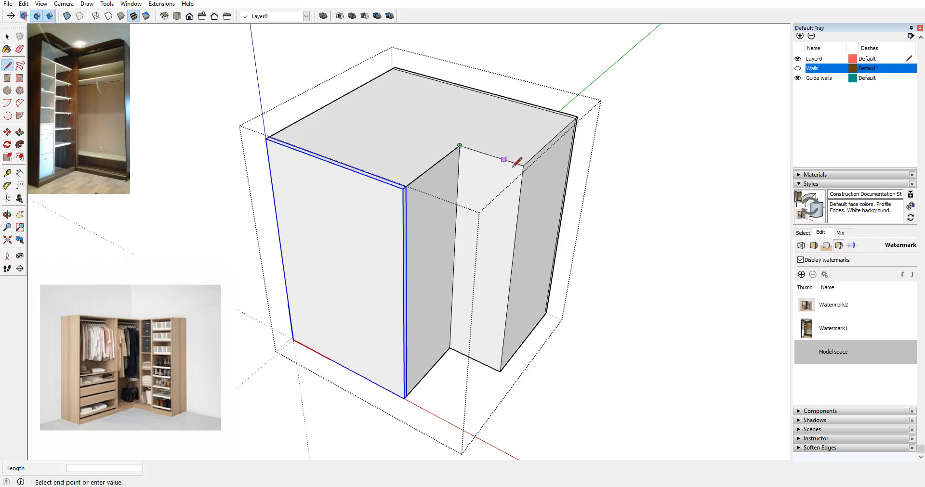
click(575, 118)
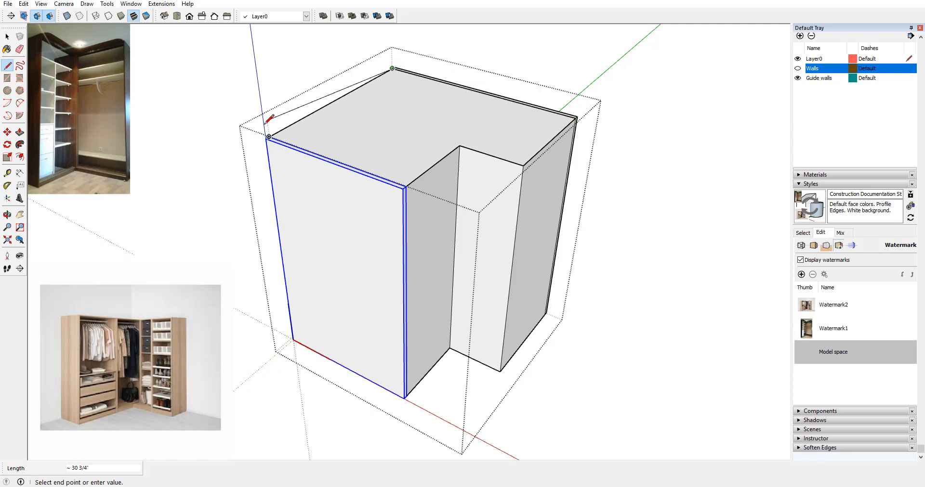
Step: Extrude the L-shaped top face 11/16" downward to form the cabinet's top panel
click(7, 37)
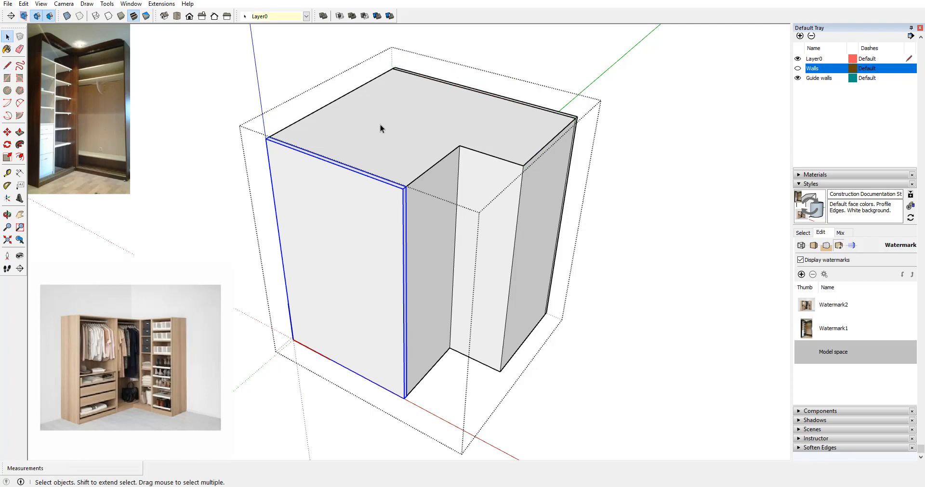
click(385, 126)
mouse_move(400, 118)
middle_down()
mouse_move(440, 137)
mouse_move(411, 125)
middle_up()
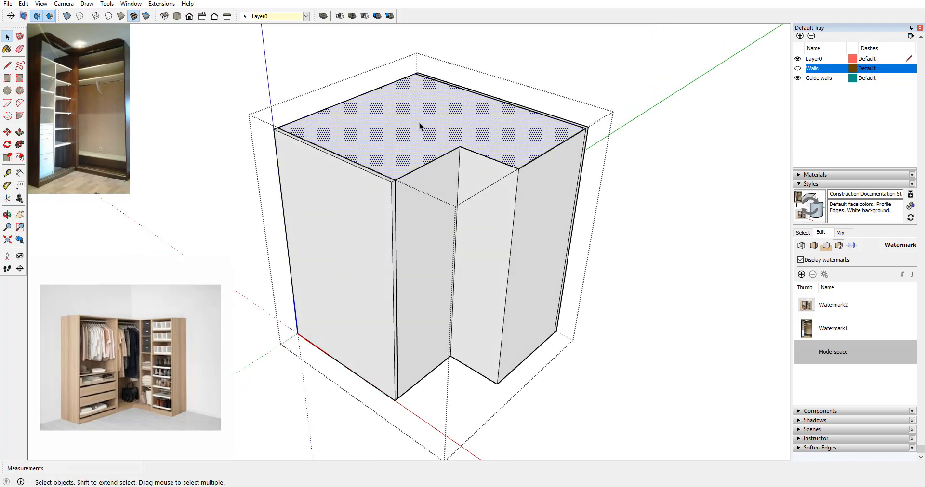
click(19, 132)
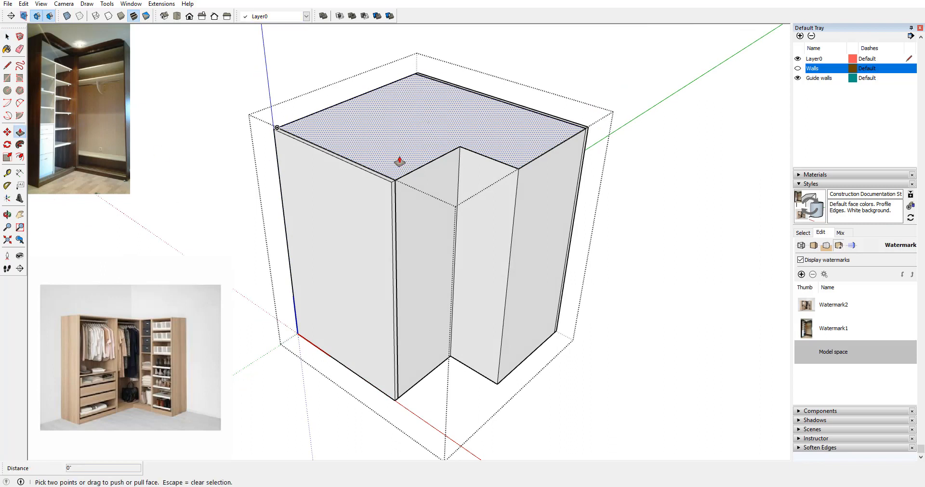
click(382, 161)
click(406, 168)
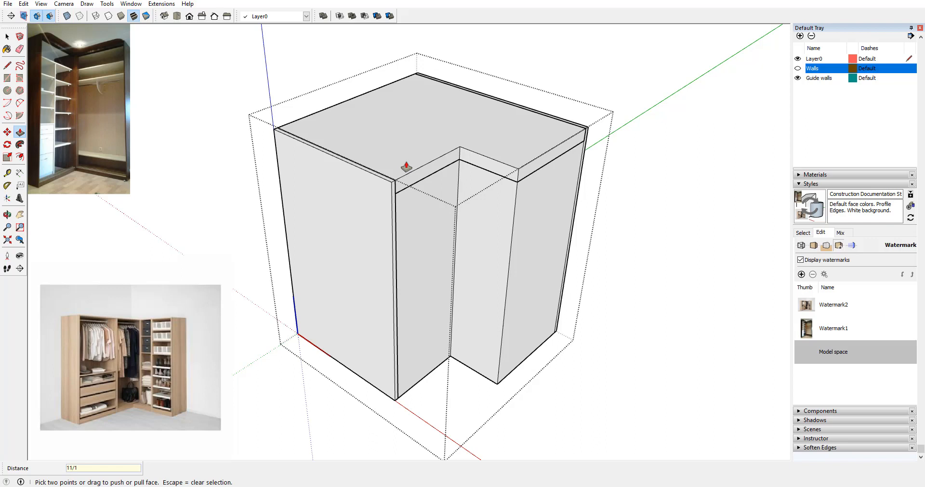
click(406, 167)
Step: Make the L-shaped top panel a component with the default settings
key(space)
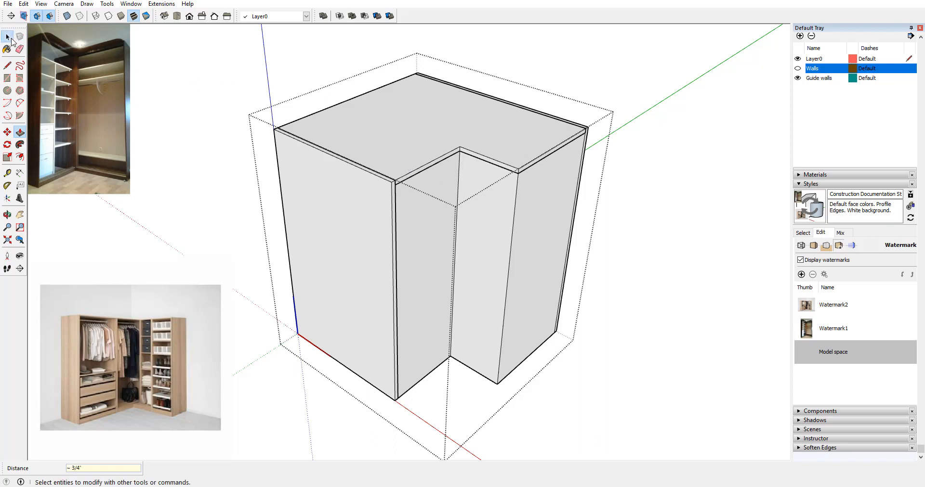
double_click(429, 127)
right_click(428, 127)
click(465, 204)
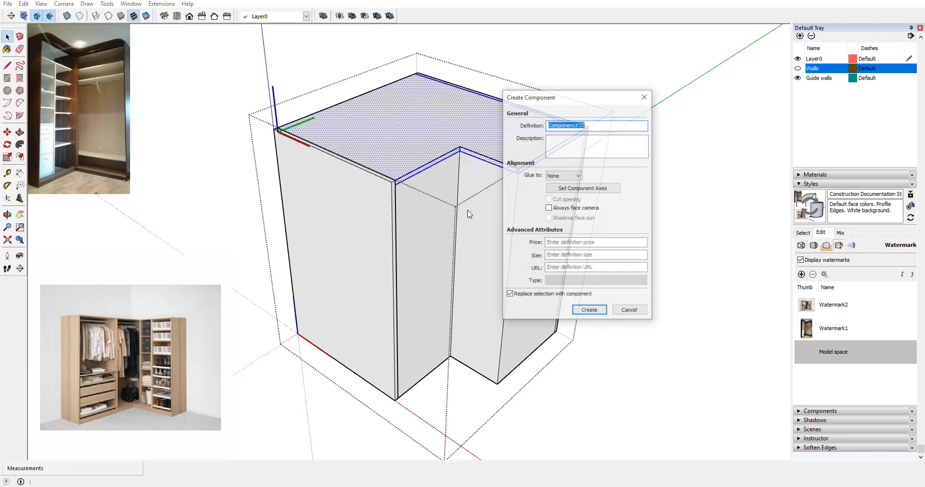
click(596, 313)
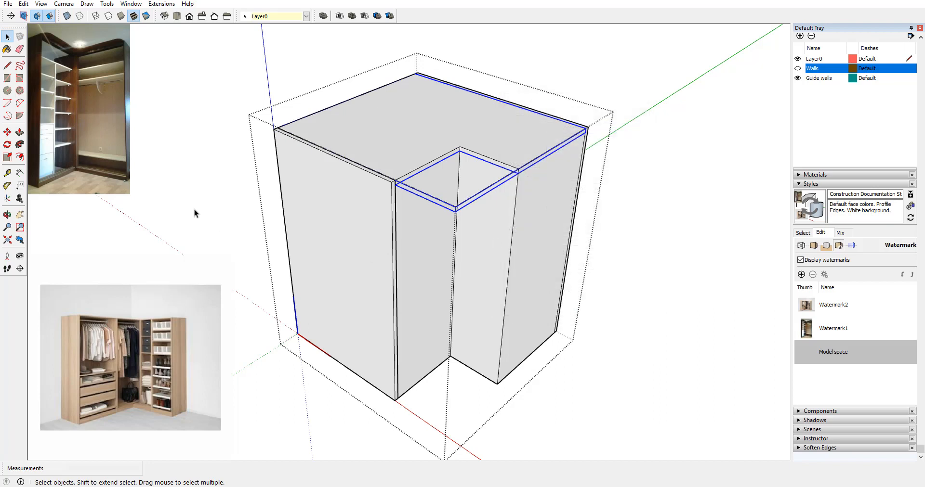
Step: Copy the L-shaped top panel down to the base of the side panels and divide the distance into four equal shelf spaces
click(7, 132)
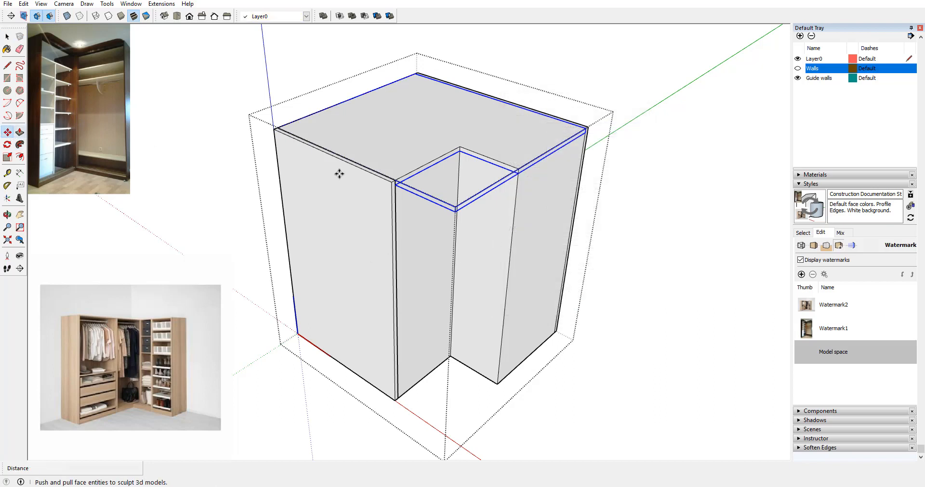
click(517, 173)
key(ctrl)
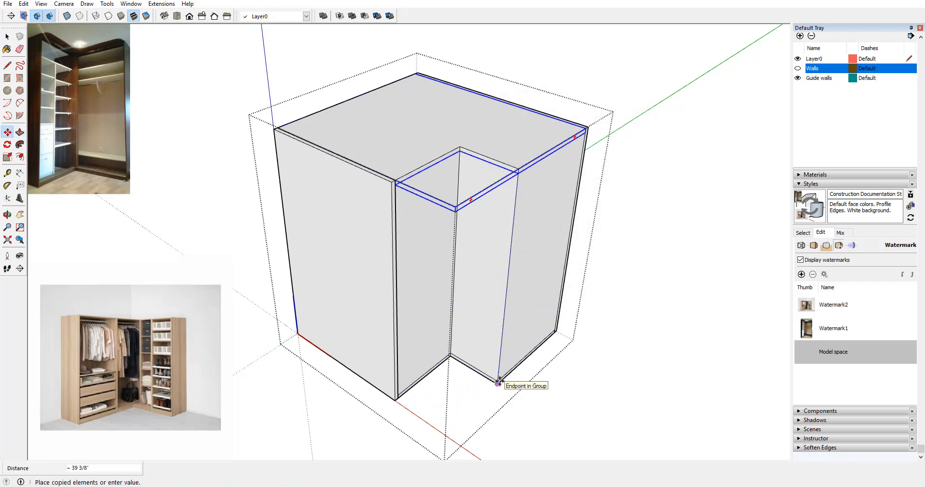
click(497, 384)
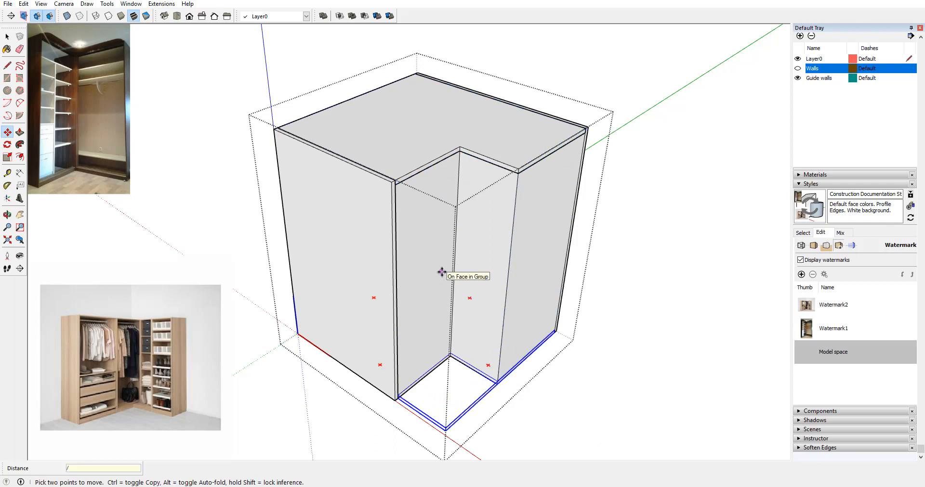
text(/5)
key(Return)
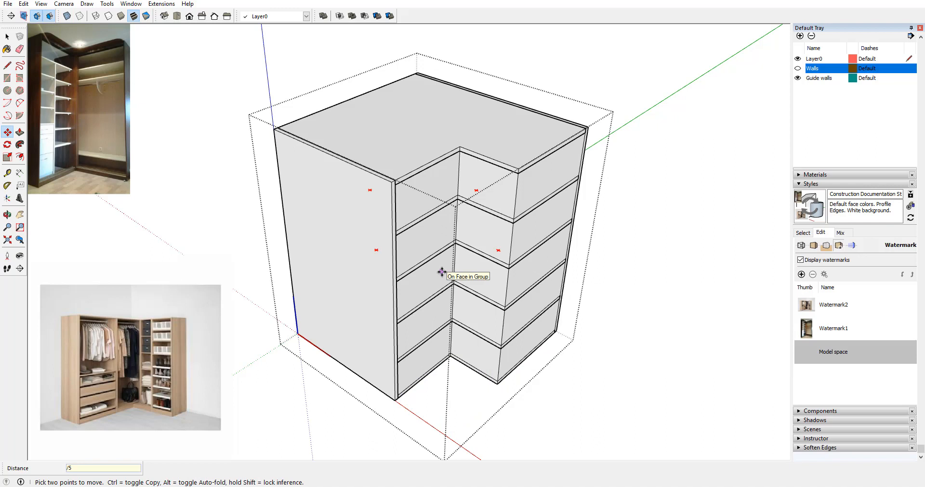
text(/4)
key(Return)
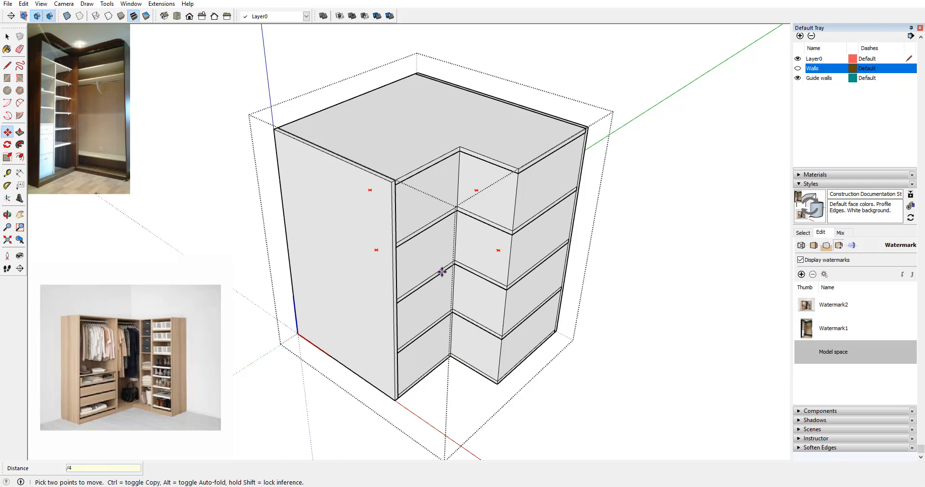
key(space)
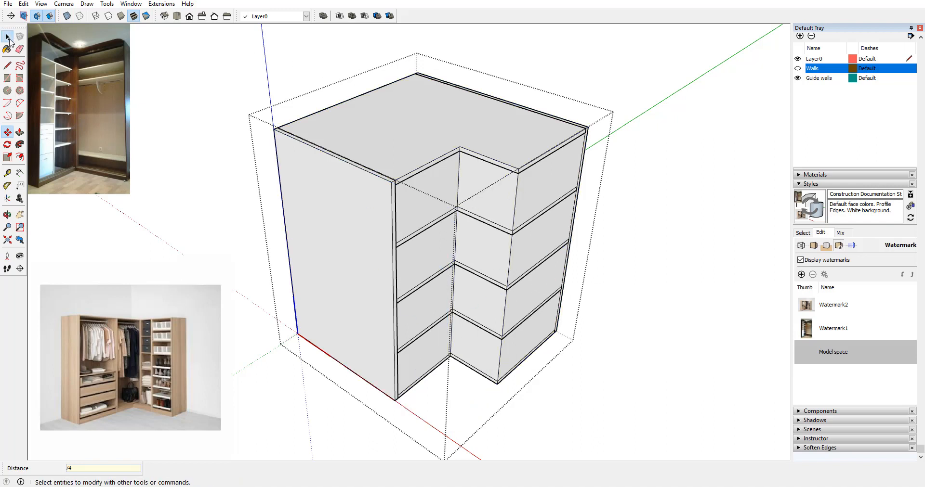
Step: Delete the solid L-shaped guide volume inside the lower corner cabinet and close the cabinet for editing
click(510, 204)
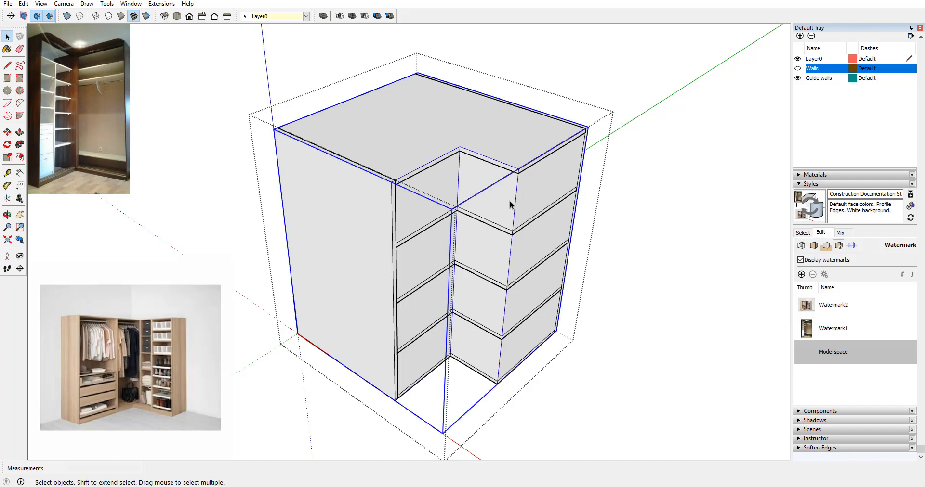
key(Delete)
middle_drag(646, 228, 282, 282)
click(593, 244)
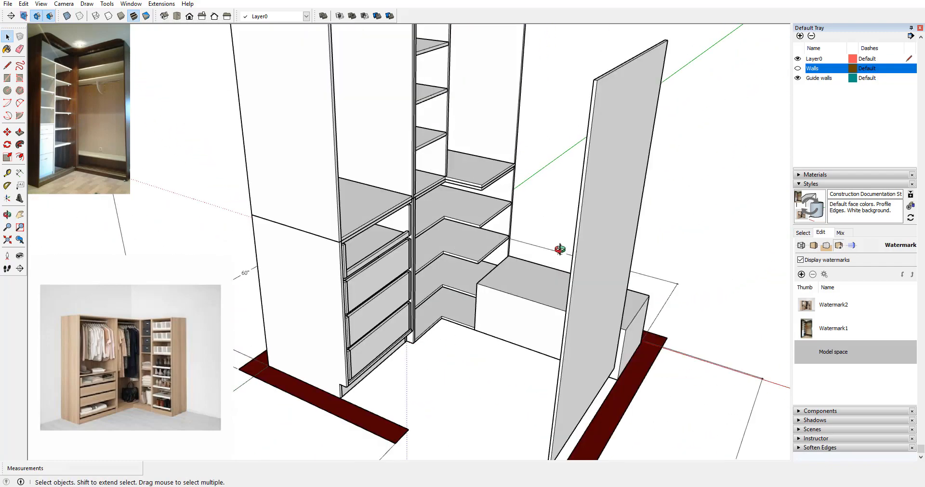
Step: Hide the tall freestanding end panel that blocks the view of the closet corner
middle_drag(559, 250, 475, 253)
middle_drag(396, 236, 491, 196)
scroll(536, 207, up, 10)
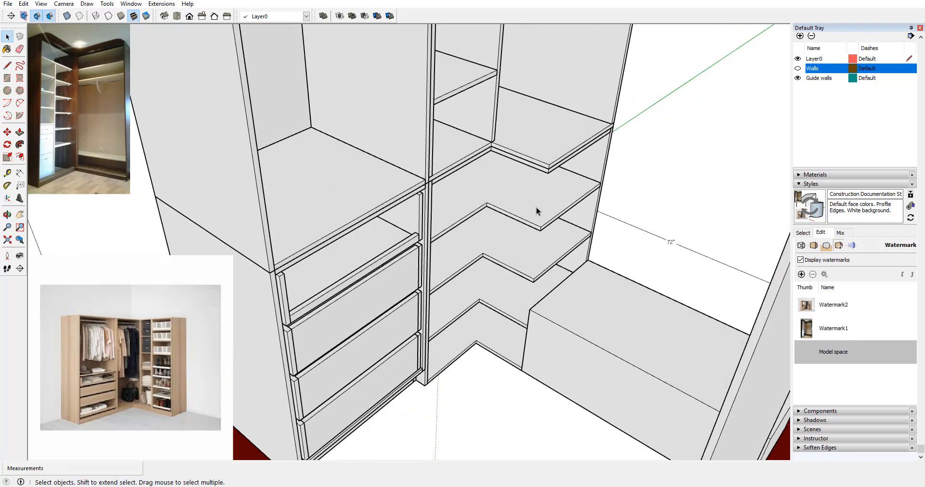
scroll(530, 197, down, 6)
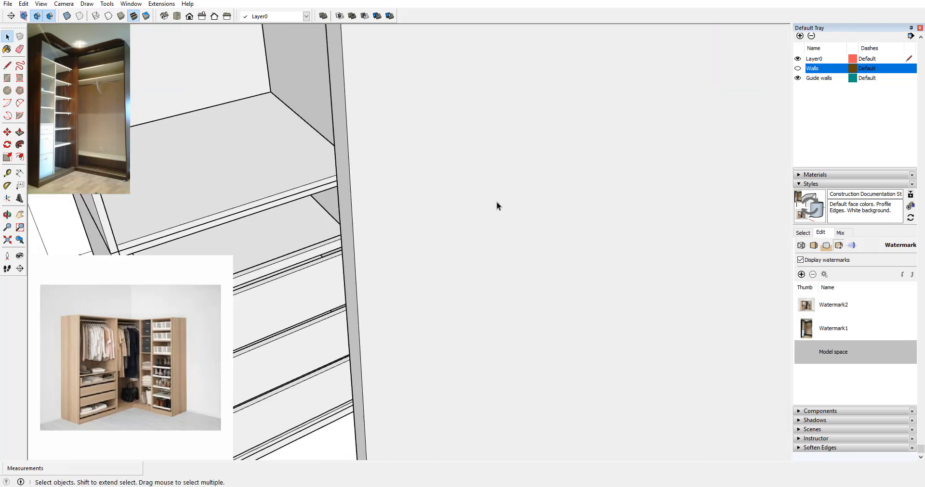
scroll(554, 164, down, 3)
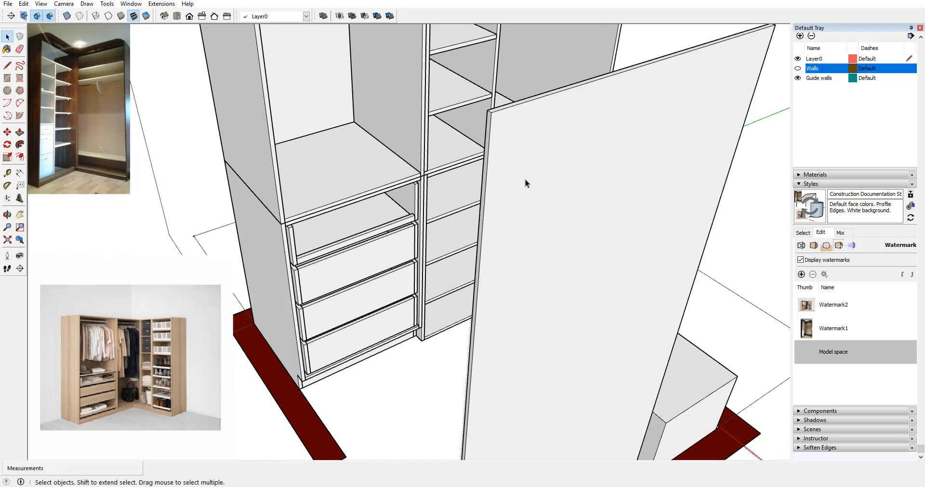
click(552, 159)
right_click(547, 161)
click(575, 190)
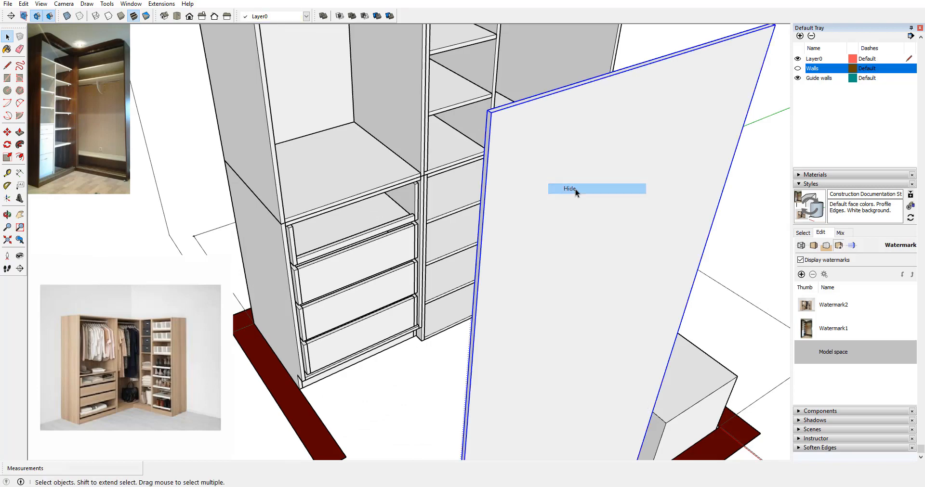
Step: Examine the lower corner cabinet's shelves and how it meets the upper corner cabinet and the adjacent low box
scroll(500, 150, down, 3)
scroll(501, 151, up, 8)
middle_drag(620, 149, 437, 198)
click(437, 128)
scroll(432, 140, up, 3)
scroll(438, 168, down, 4)
scroll(461, 207, up, 2)
scroll(429, 179, down, 3)
scroll(436, 201, up, 2)
scroll(462, 197, down, 3)
middle_drag(418, 97, 429, 135)
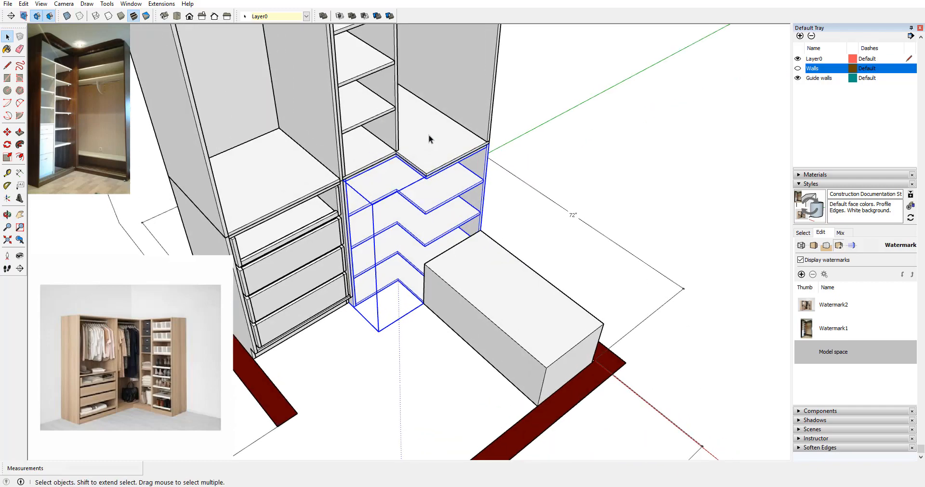
scroll(444, 169, up, 4)
middle_drag(499, 213, 488, 224)
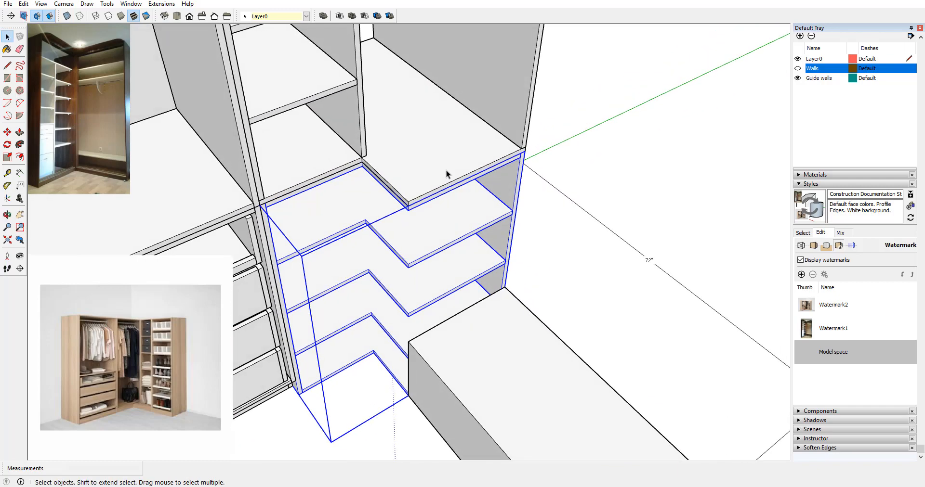
Step: Open the upper corner cabinet's L-shaped top panel for editing and place a guide 3" in from the front edge of its longer wing
click(446, 171)
scroll(510, 199, down, 5)
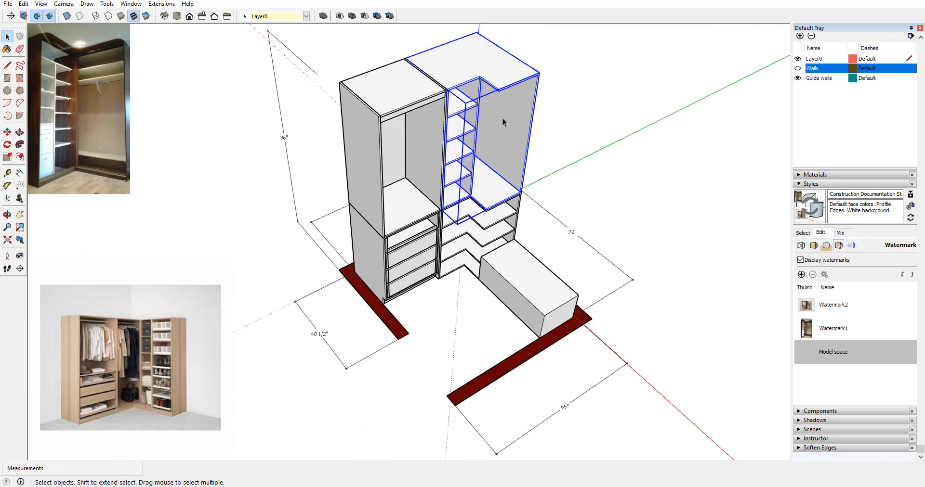
double_click(500, 73)
scroll(499, 74, up, 3)
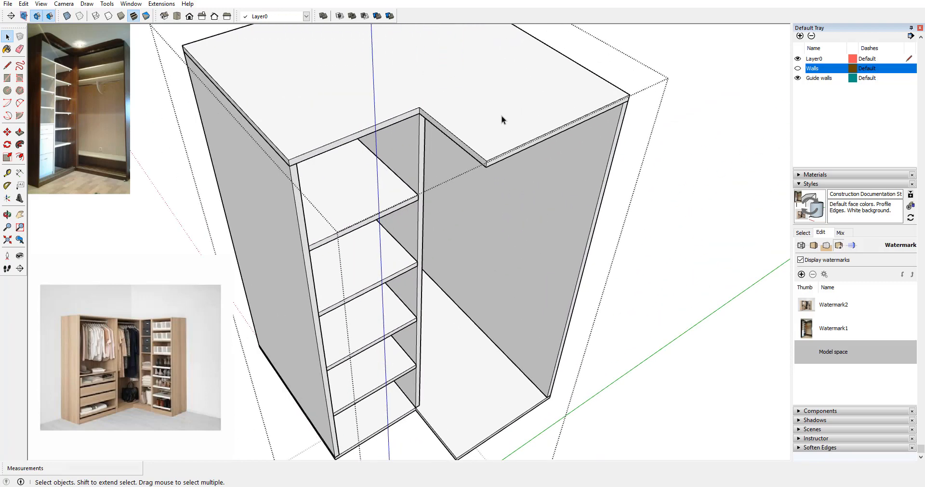
click(501, 116)
double_click(503, 113)
scroll(481, 122, up, 2)
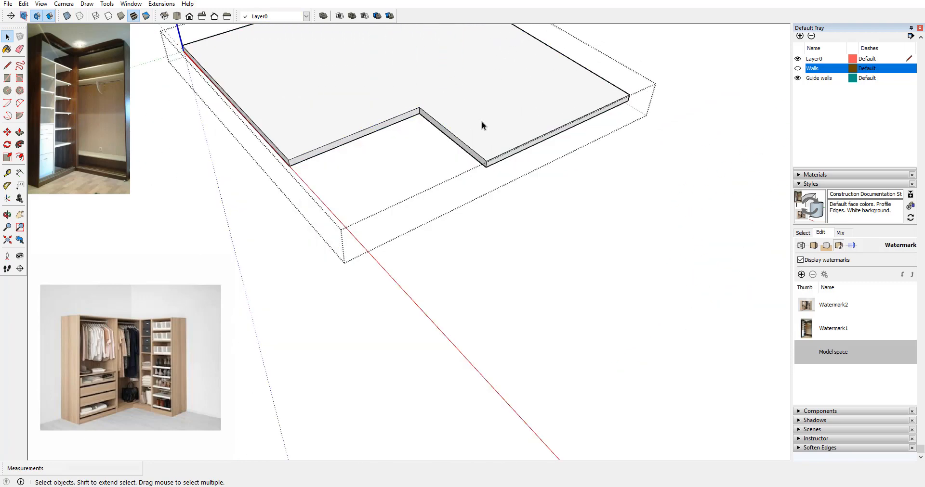
click(7, 173)
click(504, 148)
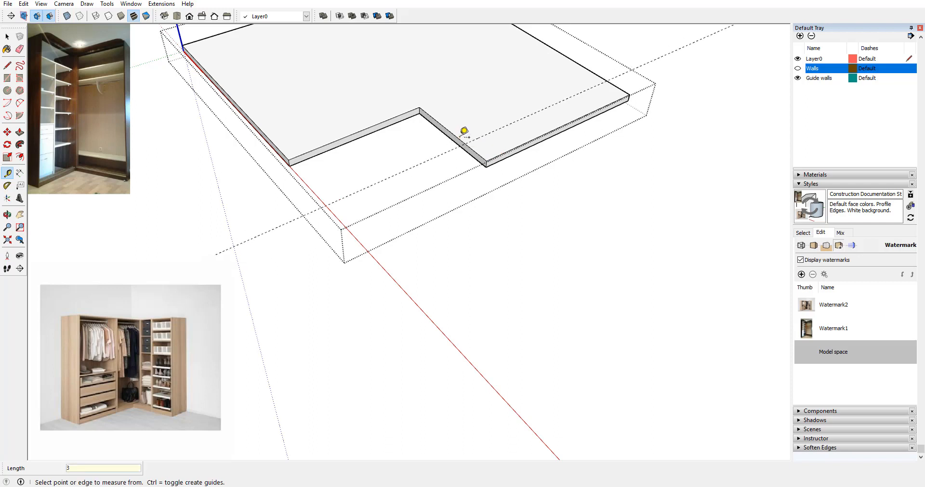
Step: Add the second corner guide on the upper corner cabinet's top panel and cut the notch's outer corner off diagonally through the 3/4" thickness
click(486, 151)
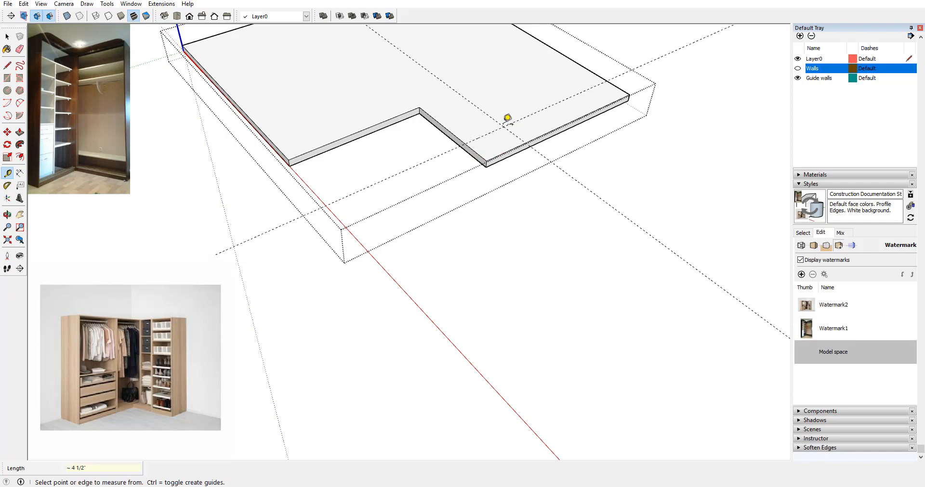
key(Return)
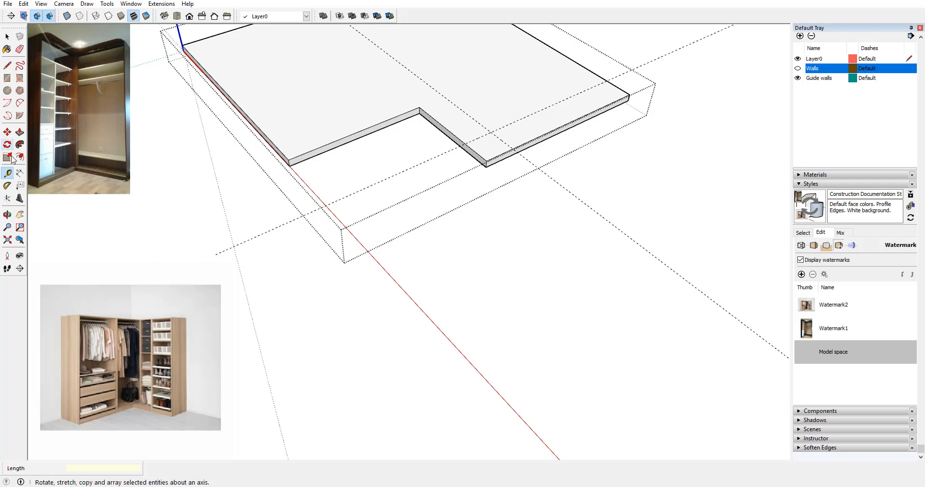
click(8, 65)
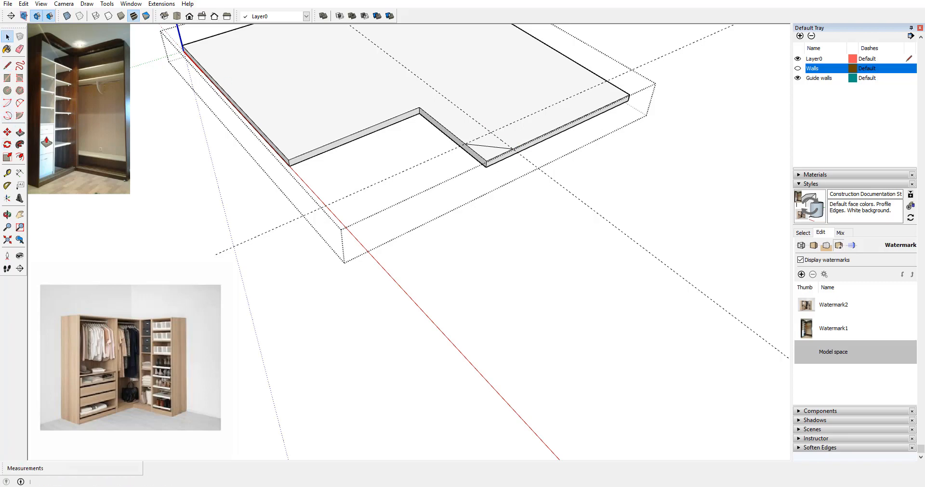
click(20, 132)
drag(513, 154, 486, 175)
key(space)
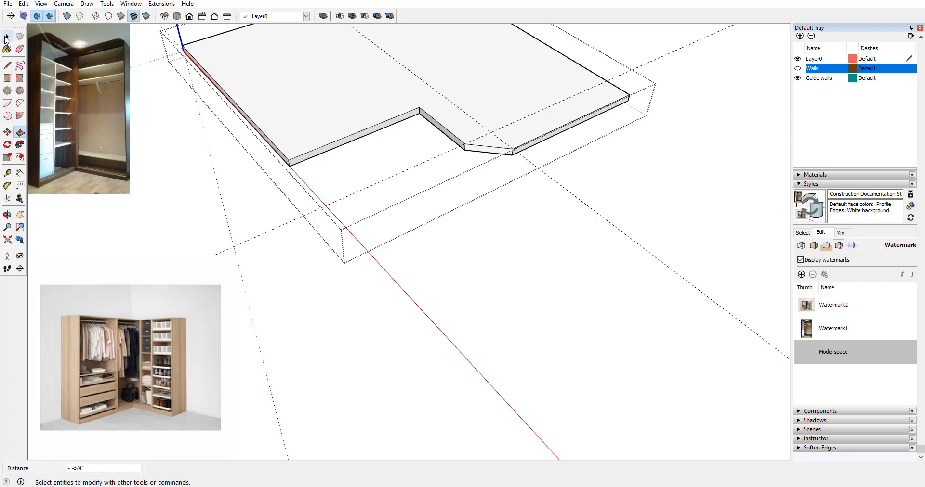
click(595, 158)
scroll(522, 207, down, 4)
middle_drag(521, 207, 455, 203)
scroll(506, 192, down, 2)
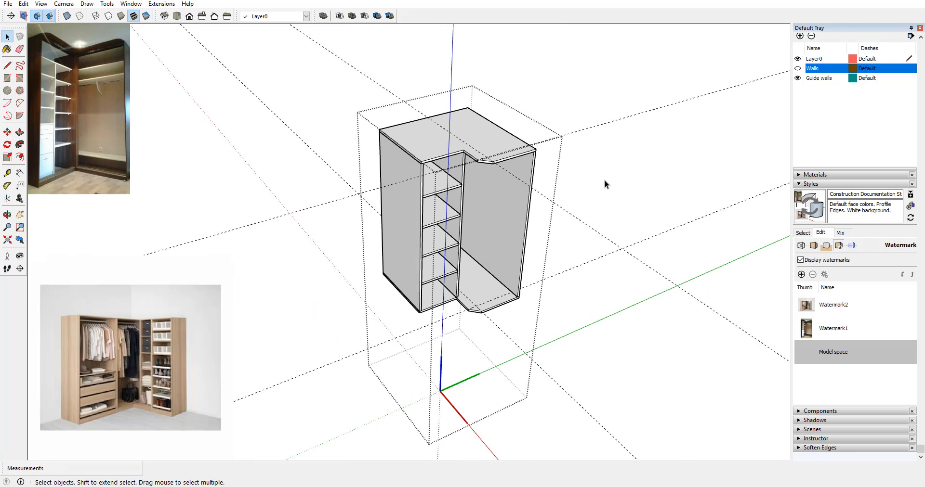
click(605, 182)
Step: Open the top shelf of the lower corner cabinet and place guides parallel to both edges that meet at its notch's outer corner
scroll(507, 299, up, 5)
scroll(441, 337, down, 5)
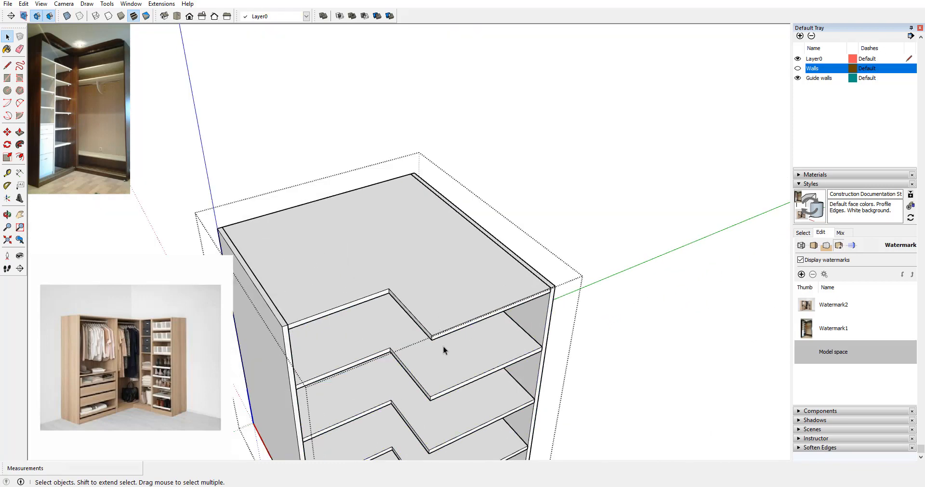
scroll(496, 289, up, 4)
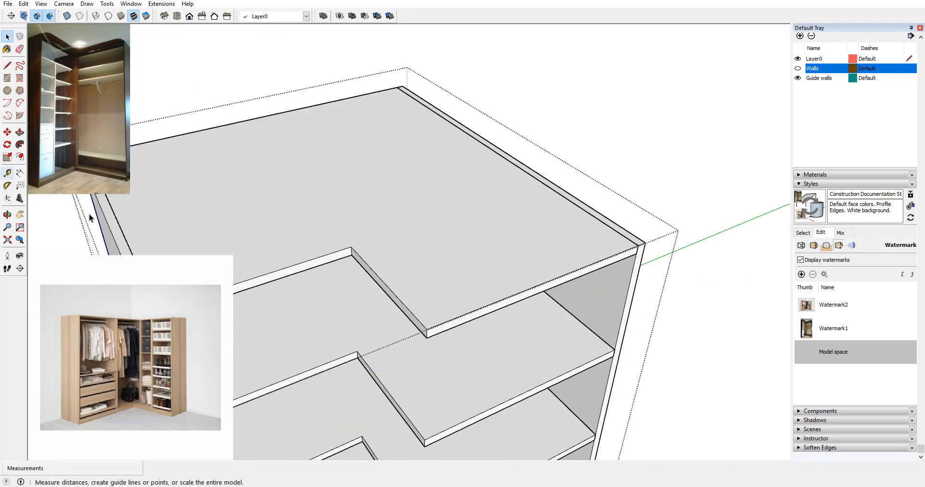
double_click(389, 247)
click(7, 173)
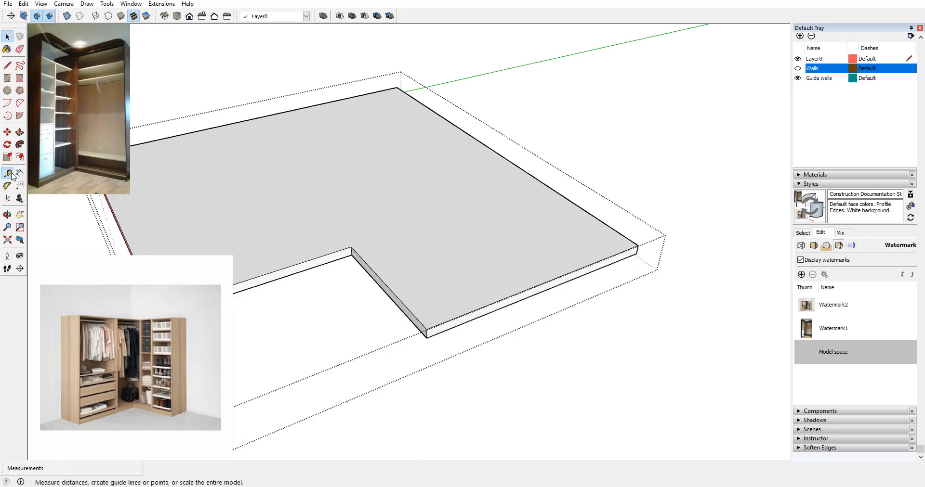
click(407, 306)
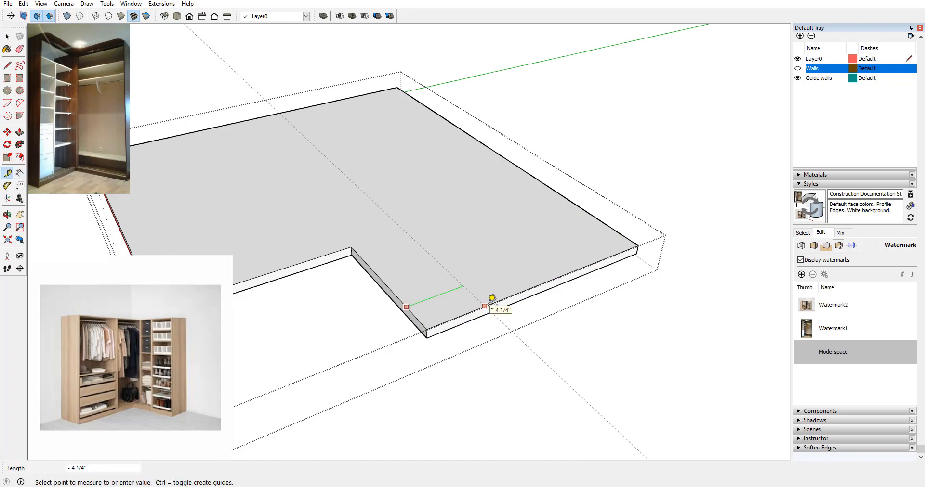
click(491, 303)
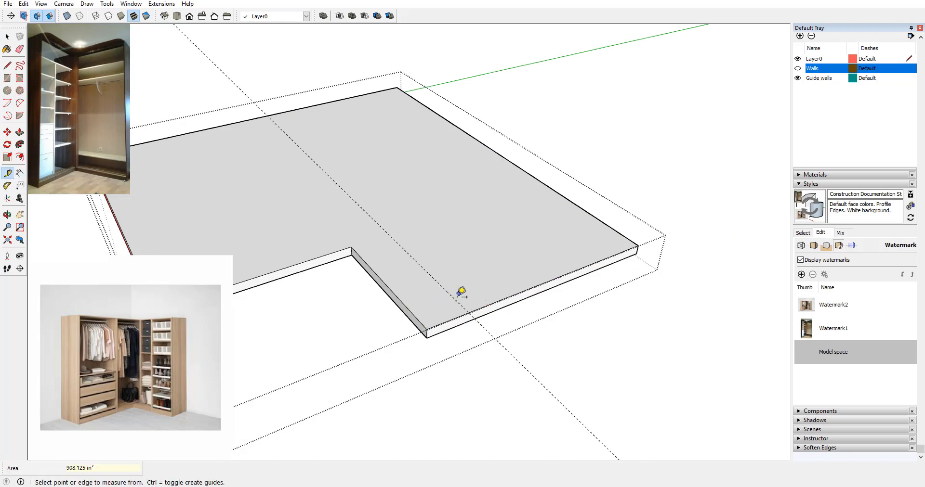
click(457, 310)
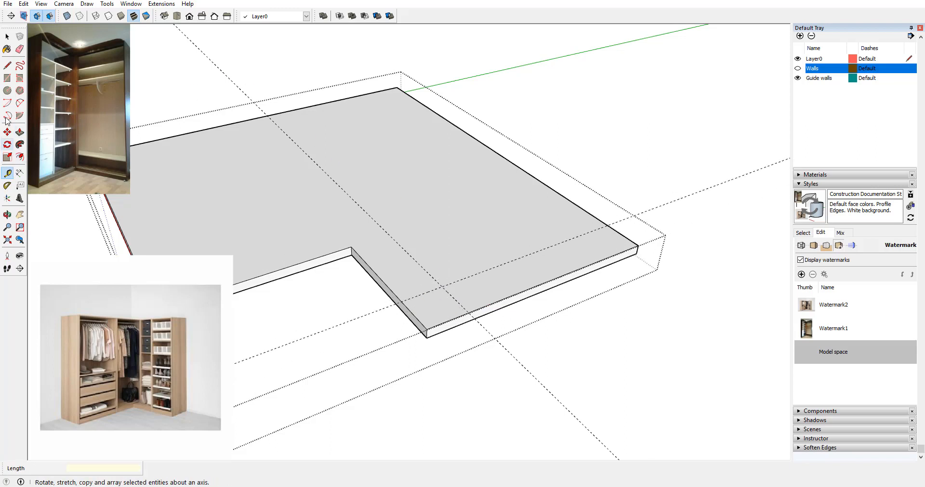
Step: Draw a diagonal between the guide intersections on the lower cabinet's shelf and push the corner triangle away through the 3/4" thickness
click(8, 65)
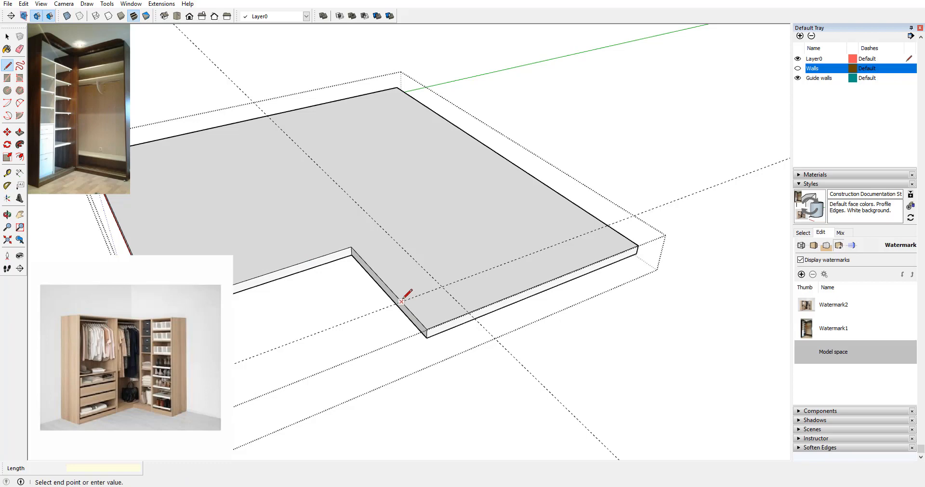
scroll(491, 250, down, 3)
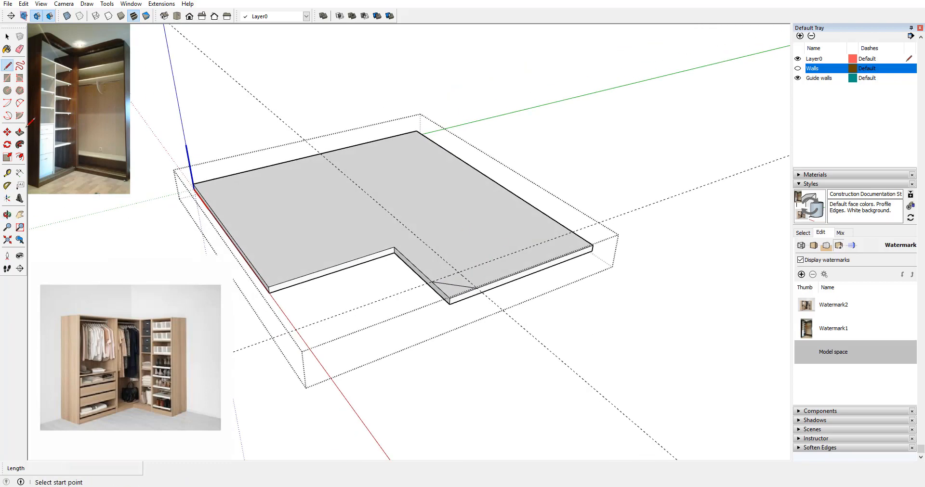
key(p)
drag(439, 271, 440, 289)
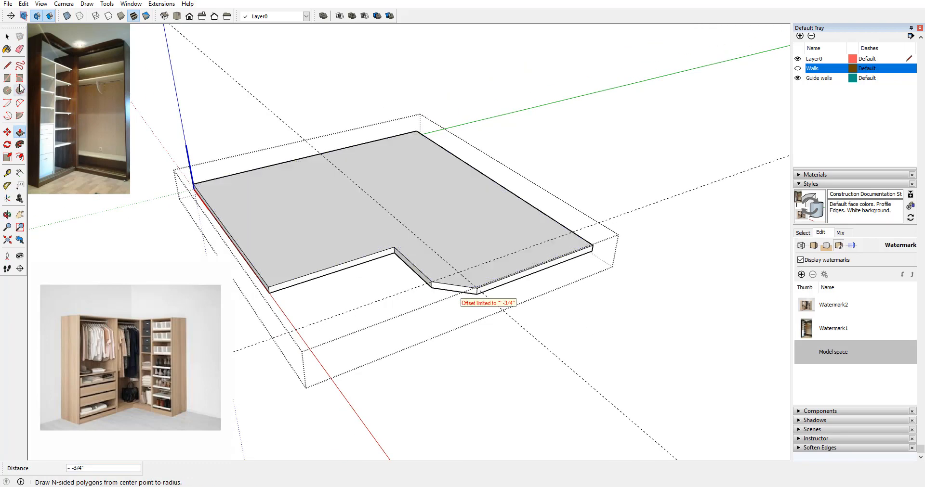
key(space)
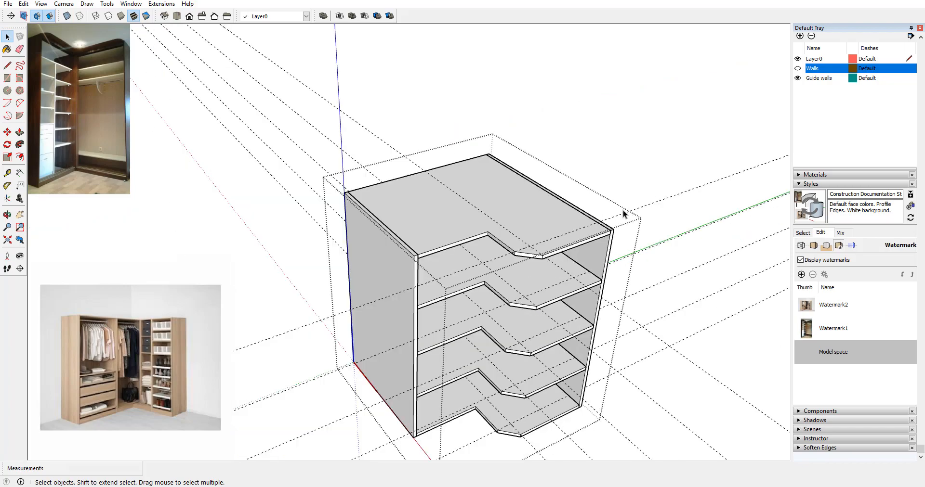
Step: Examine the corner cabinet's cut shelf corners beside the drawer unit and the low box
middle_drag(623, 207, 437, 204)
scroll(547, 81, up, 2)
scroll(501, 193, up, 3)
scroll(452, 276, up, 2)
scroll(599, 136, up, 5)
middle_drag(598, 137, 417, 272)
scroll(467, 140, down, 5)
scroll(491, 139, up, 4)
scroll(491, 139, down, 3)
scroll(462, 172, up, 6)
scroll(496, 207, down, 3)
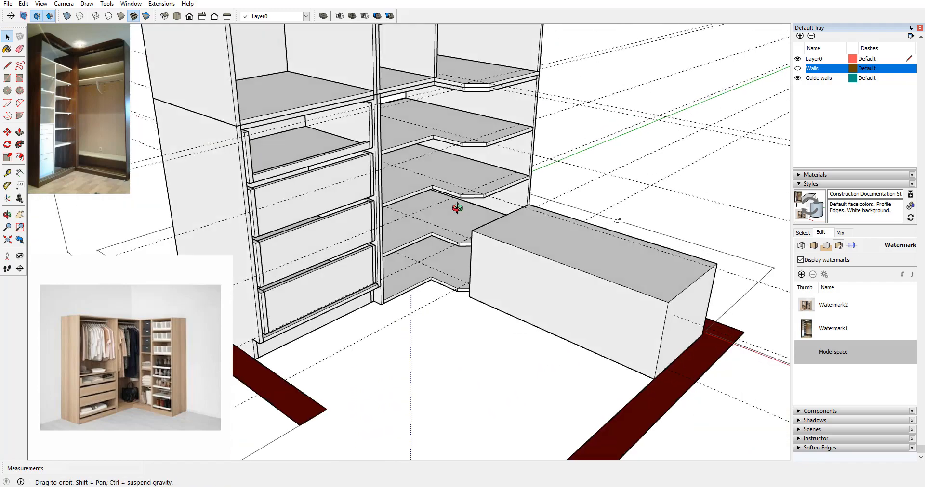
Step: Delete all guides from the closet model
scroll(458, 207, up, 3)
scroll(467, 131, down, 3)
middle_drag(467, 131, 453, 91)
scroll(489, 125, up, 2)
scroll(490, 126, down, 3)
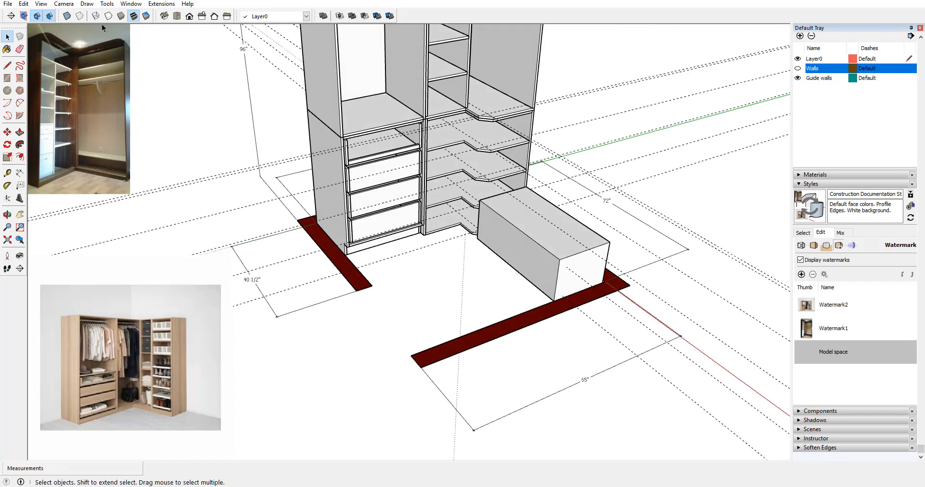
click(23, 4)
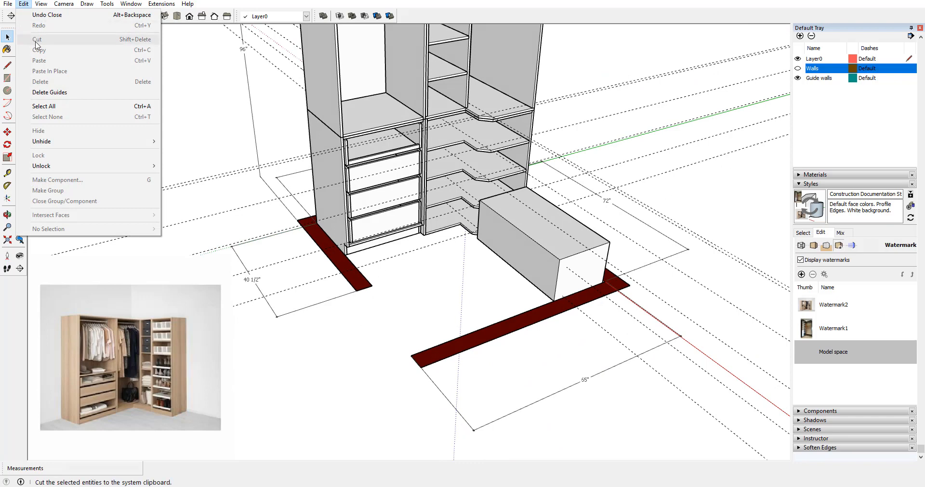
click(43, 92)
Step: Examine how the low box sits against the corner shelves and the guide walls
scroll(498, 197, up, 2)
middle_drag(499, 197, 583, 187)
scroll(553, 202, up, 2)
scroll(498, 157, down, 2)
middle_drag(498, 156, 449, 164)
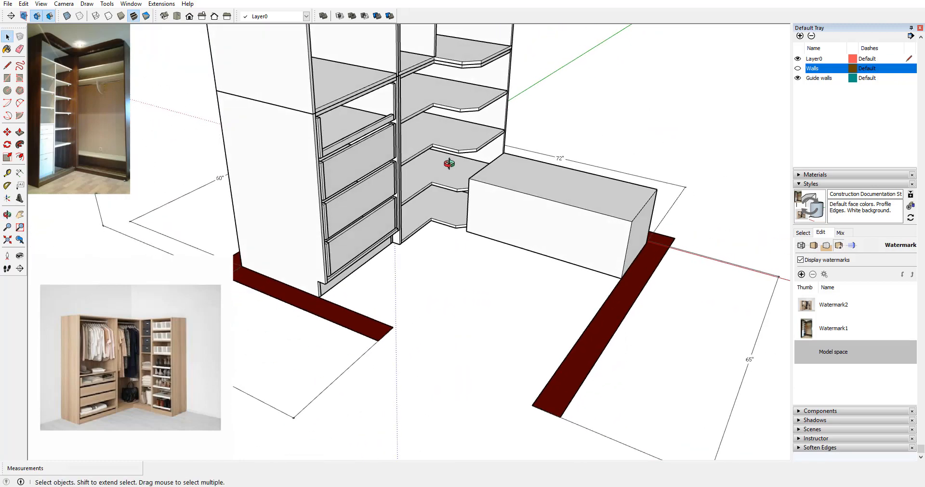
scroll(522, 203, down, 3)
middle_drag(515, 206, 498, 211)
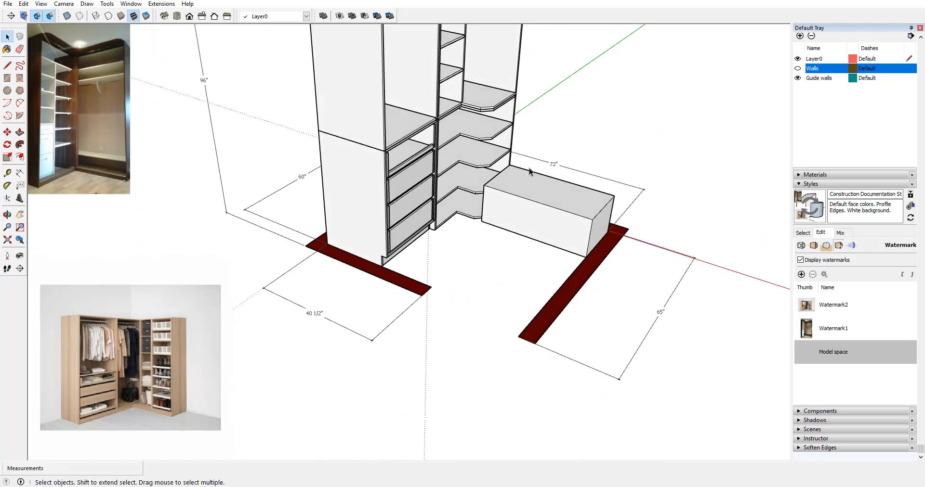
scroll(549, 193, up, 1)
scroll(549, 193, up, 1)
middle_drag(549, 192, 488, 182)
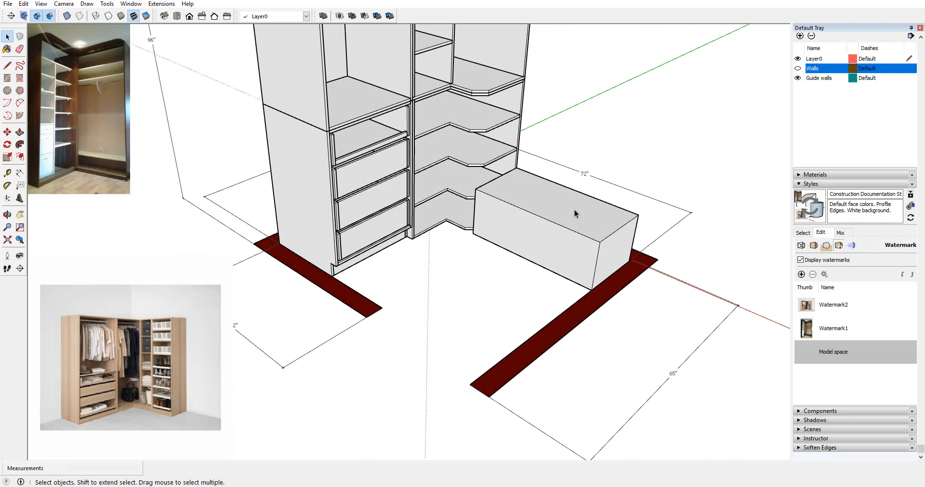
scroll(574, 210, up, 3)
middle_drag(535, 200, 541, 207)
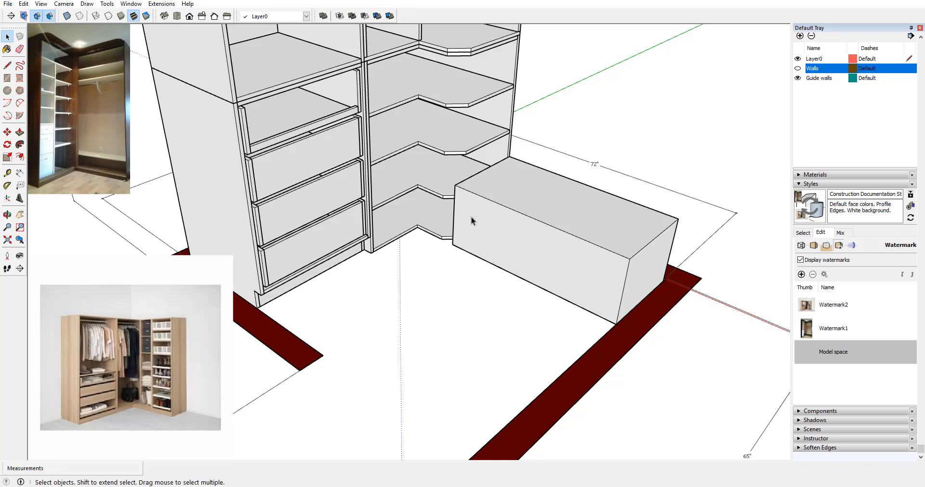
double_click(521, 248)
click(629, 146)
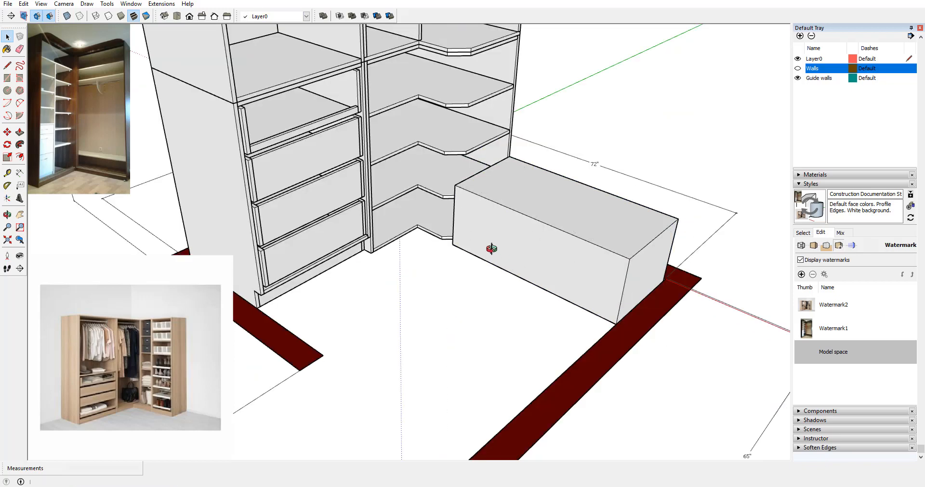
Step: Open the low box for editing and make all its inner geometry a group
middle_drag(491, 249, 536, 254)
scroll(499, 268, up, 2)
scroll(493, 266, down, 3)
double_click(536, 255)
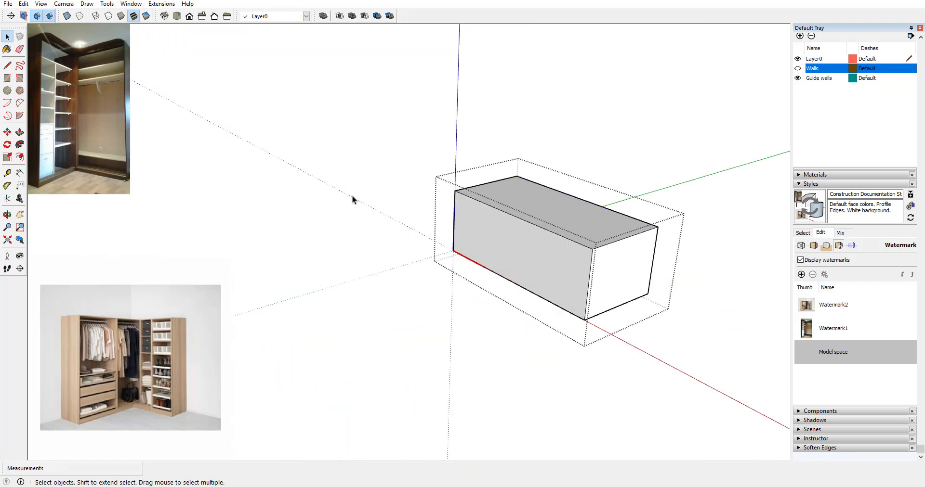
triple_click(615, 270)
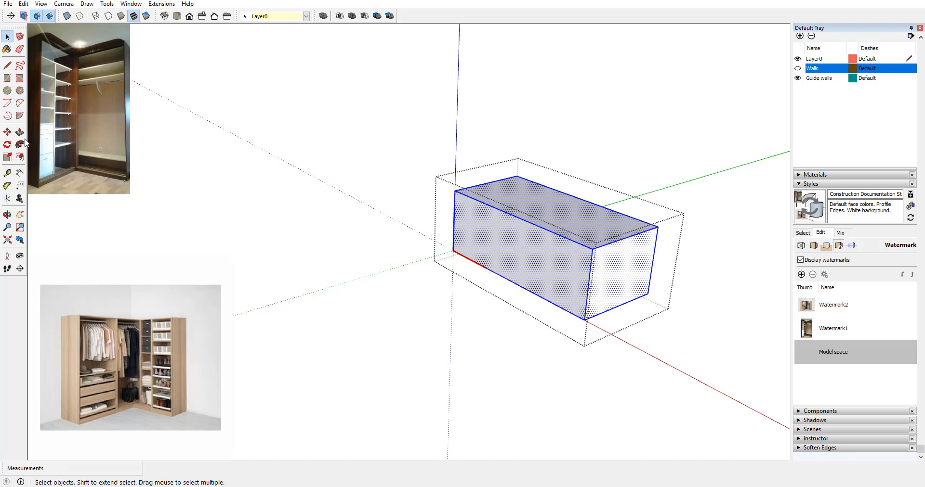
right_click(557, 238)
click(598, 323)
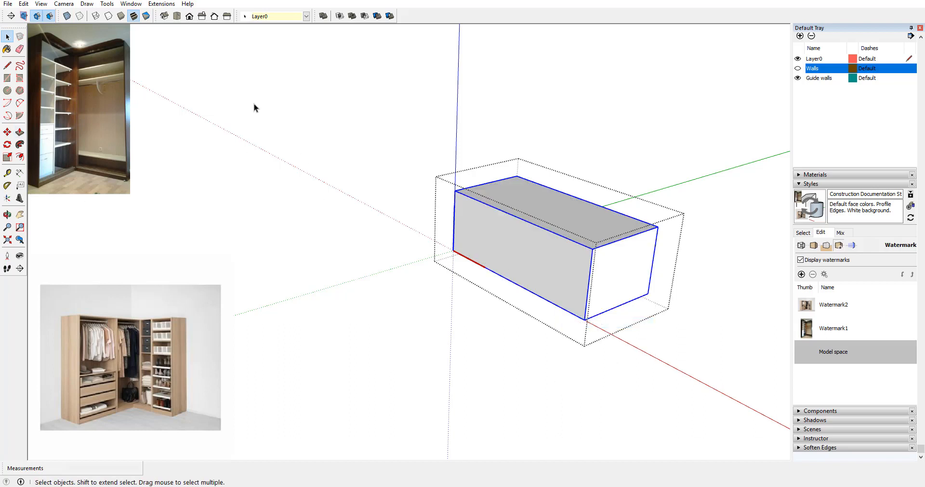
Step: Draw a rectangle covering the outer end face of the low box and extrude it into a 3/4" thick side panel
click(7, 77)
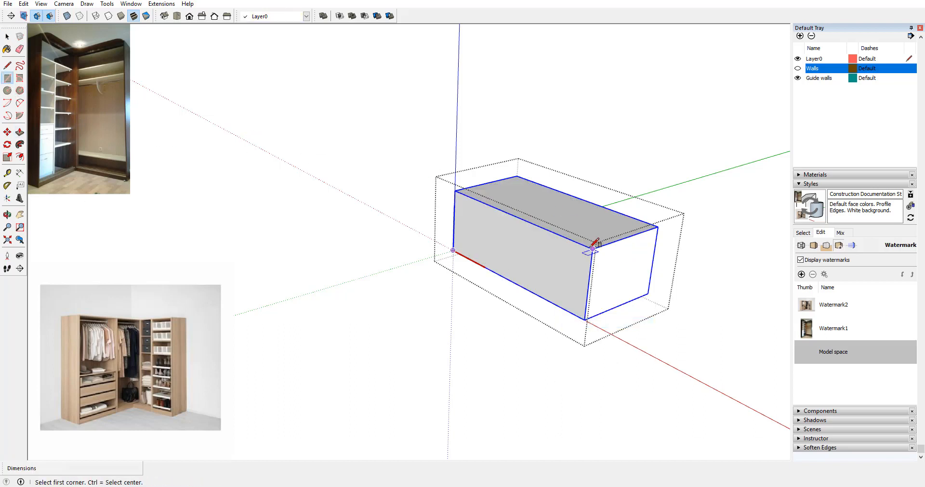
click(592, 249)
click(647, 294)
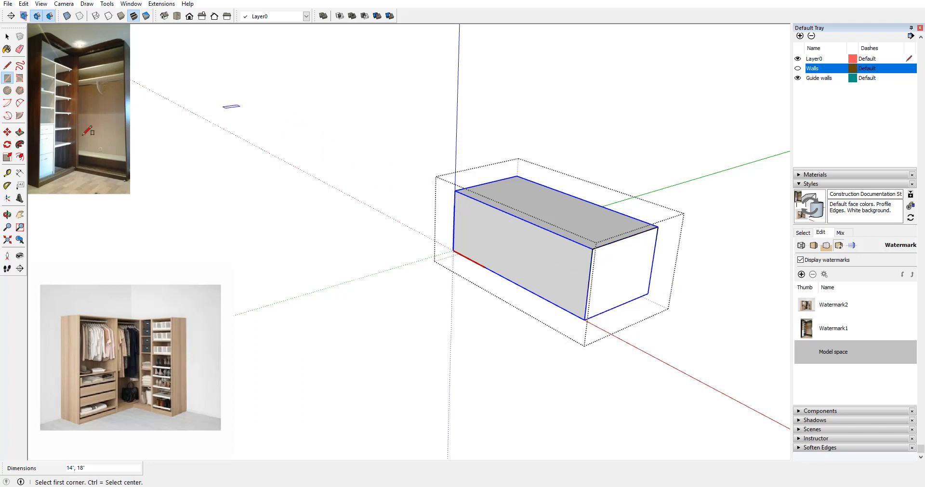
click(19, 132)
drag(554, 264, 572, 266)
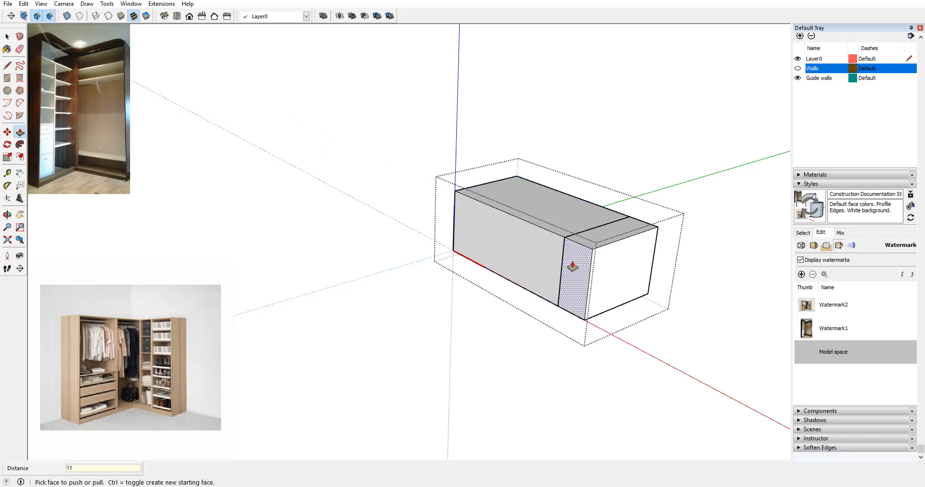
key(Return)
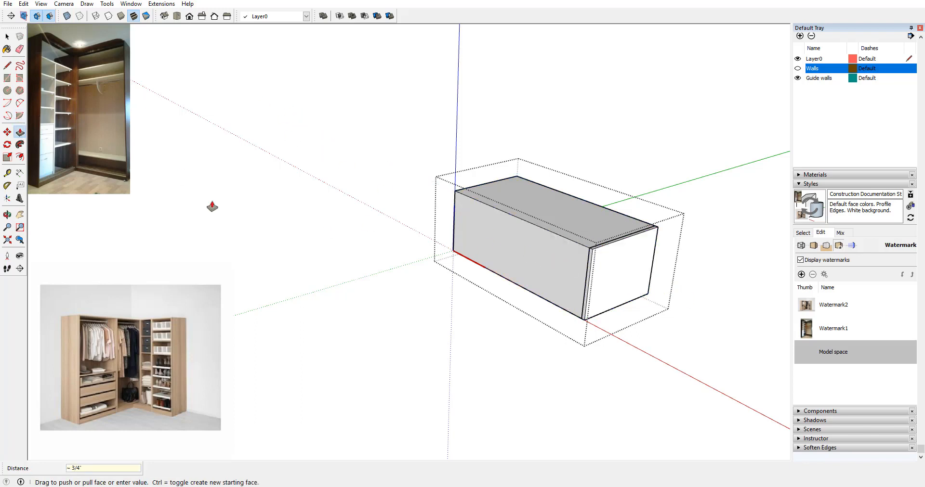
Step: Make the whole side panel at the low box's outer end a component
click(7, 36)
double_click(619, 260)
right_click(620, 256)
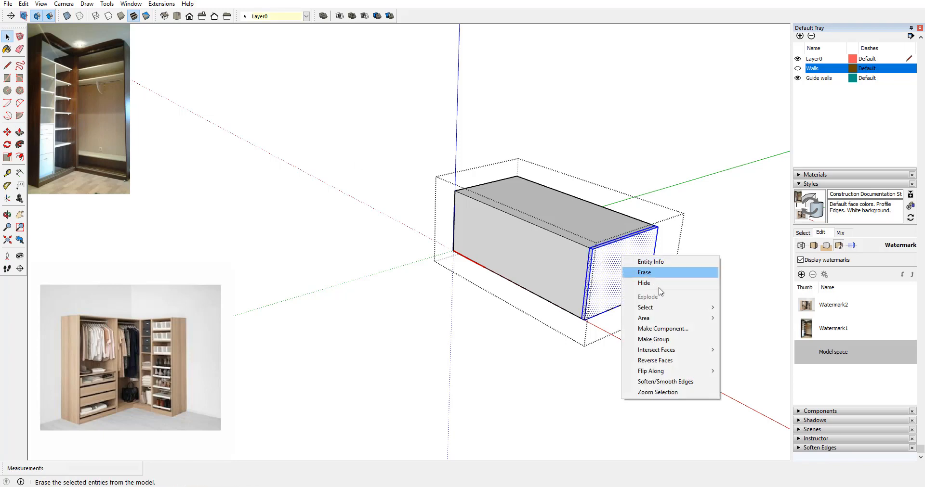
click(664, 326)
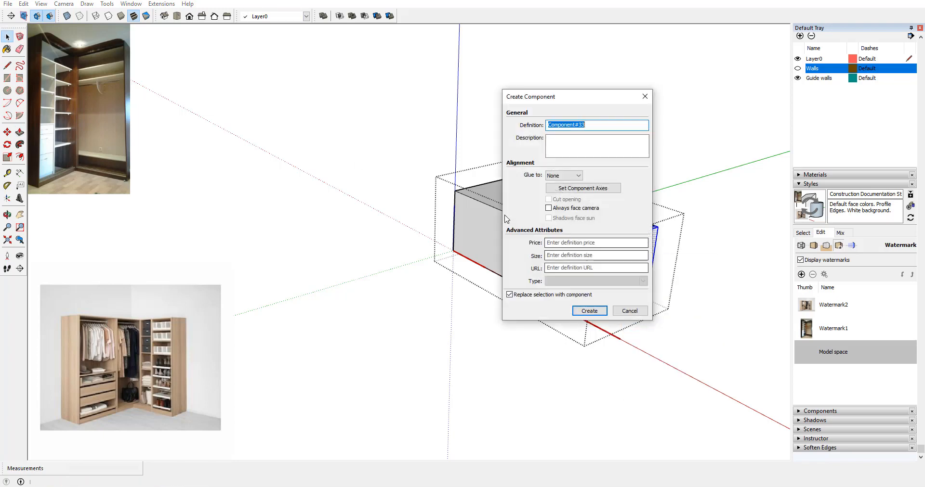
click(589, 311)
Step: Copy the side panel from the low box's outer end to the opposite end, flush with the box's outer face
scroll(458, 246, up, 3)
middle_drag(458, 246, 581, 150)
scroll(476, 138, down, 3)
scroll(591, 95, up, 2)
scroll(549, 124, up, 2)
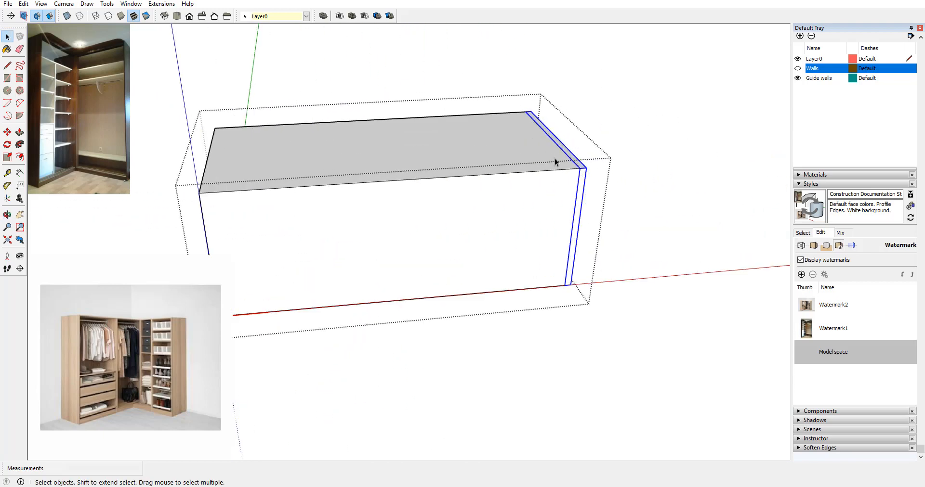
click(7, 132)
click(585, 168)
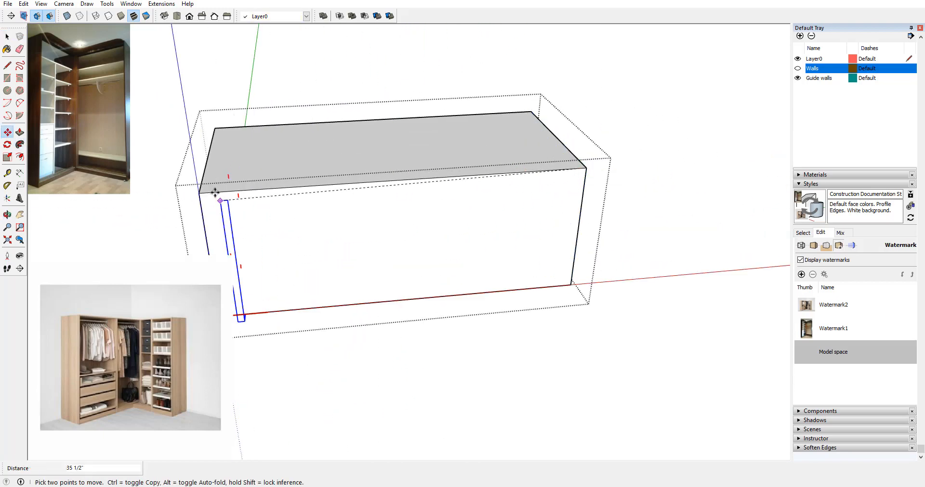
key(ctrl)
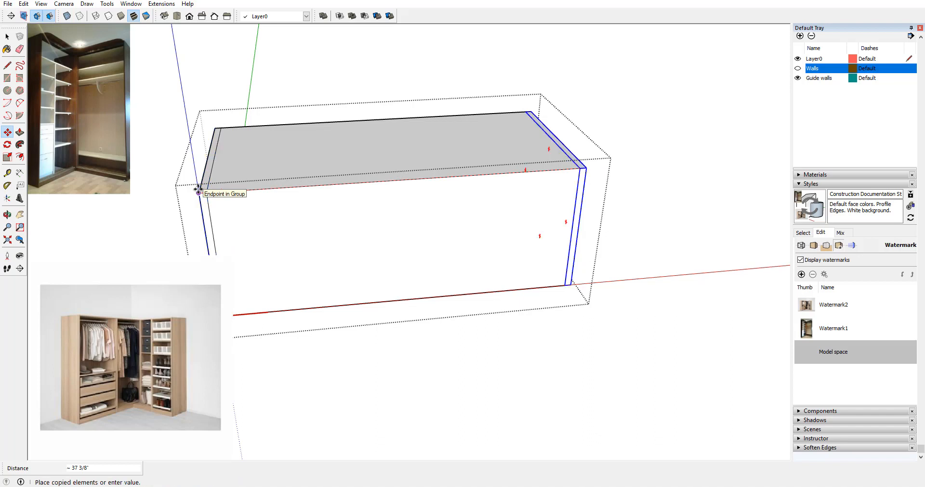
click(198, 191)
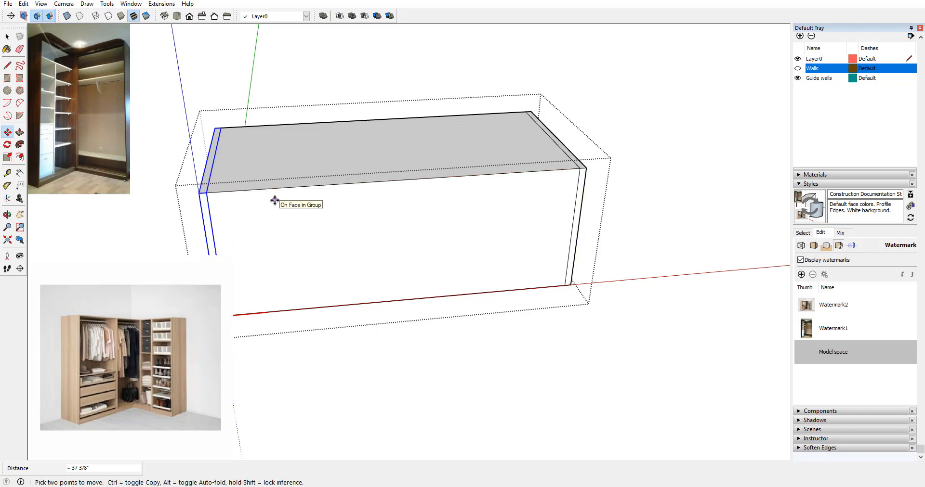
Step: Delete the original solid box group, keeping only the two side panels
middle_drag(516, 257, 421, 250)
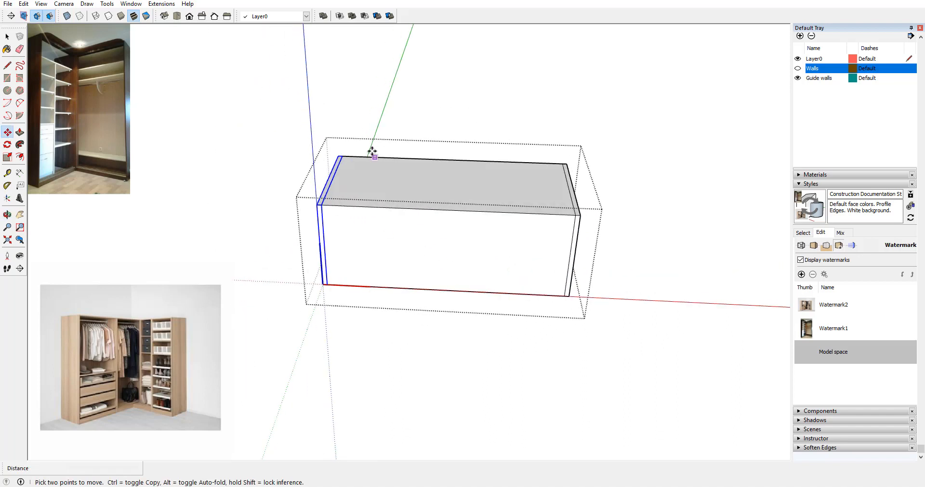
middle_drag(581, 187, 382, 185)
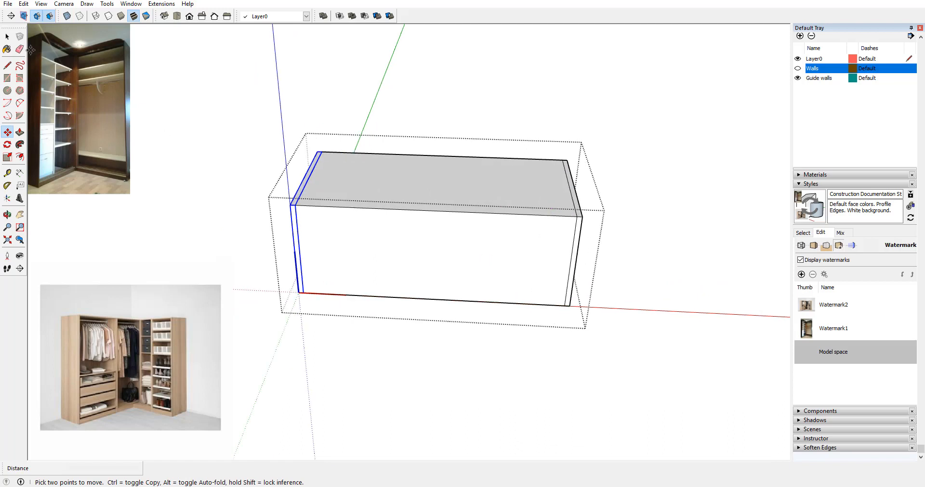
key(space)
click(388, 176)
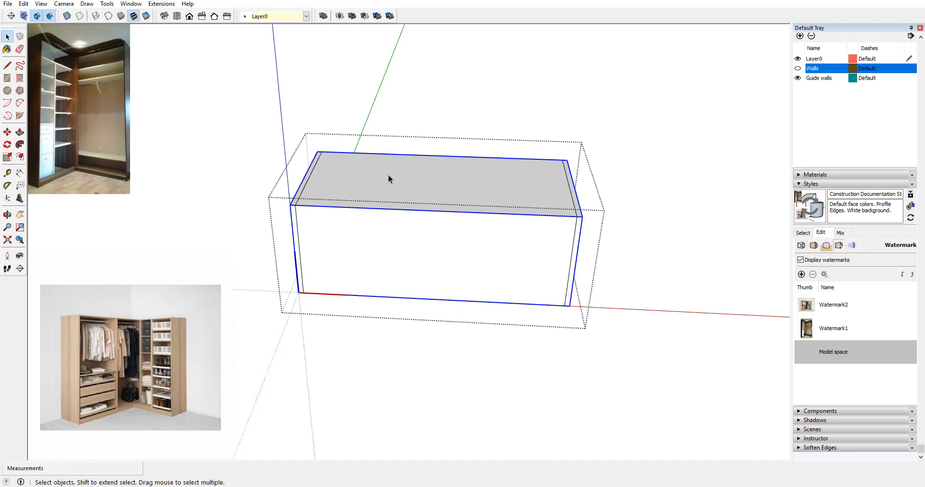
key(Delete)
middle_drag(382, 190, 433, 215)
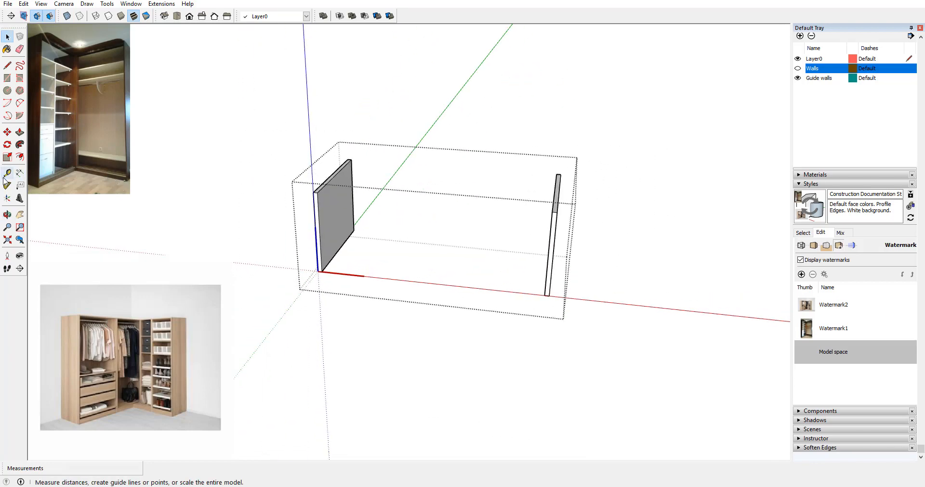
Step: Draw a rectangle at floor level between the two side panels and extrude it upward into a 3/4" thick bottom panel
click(7, 78)
middle_drag(424, 263, 371, 308)
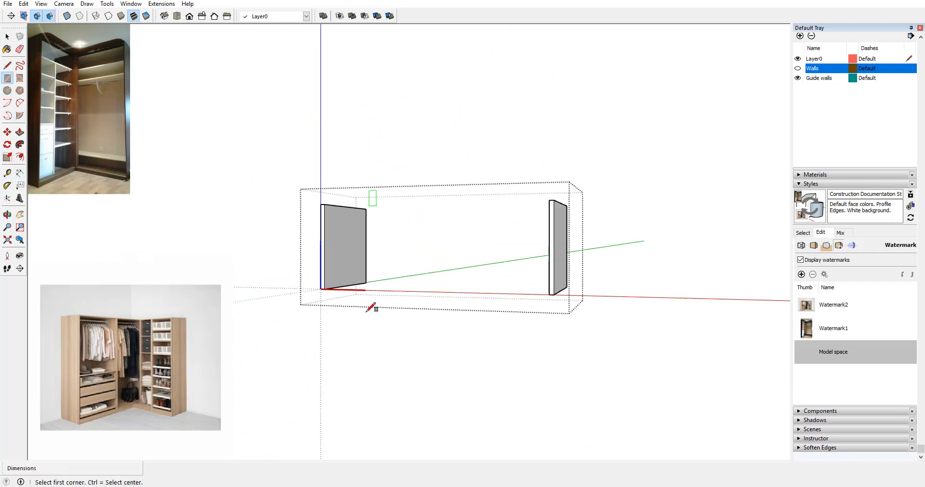
middle_drag(325, 288, 380, 280)
click(322, 284)
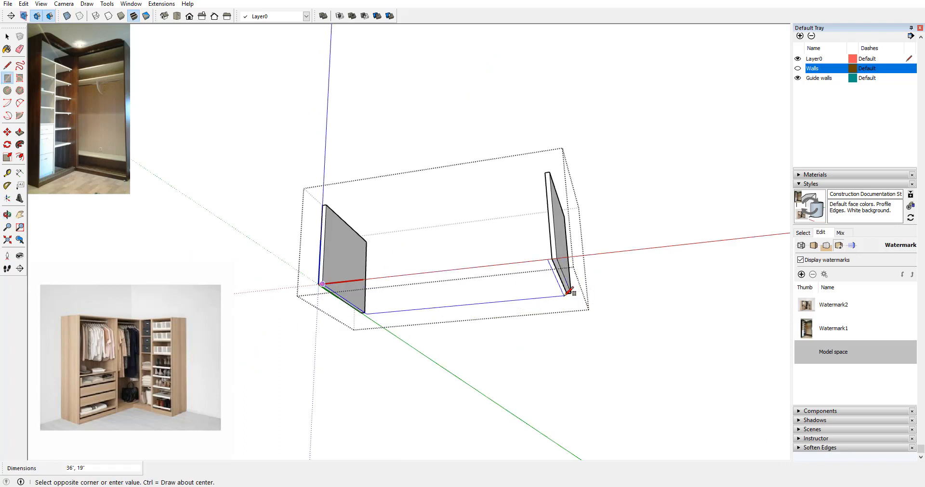
click(571, 293)
middle_drag(442, 277, 379, 247)
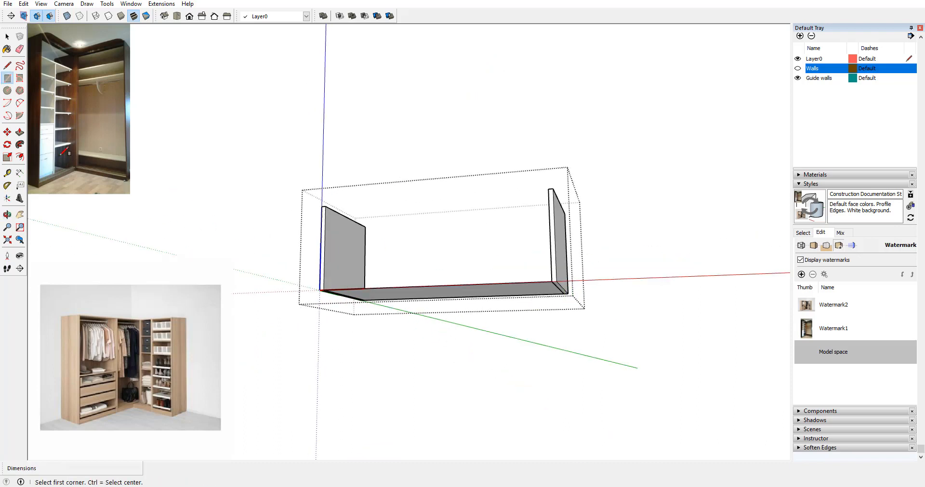
key(p)
drag(377, 299, 378, 293)
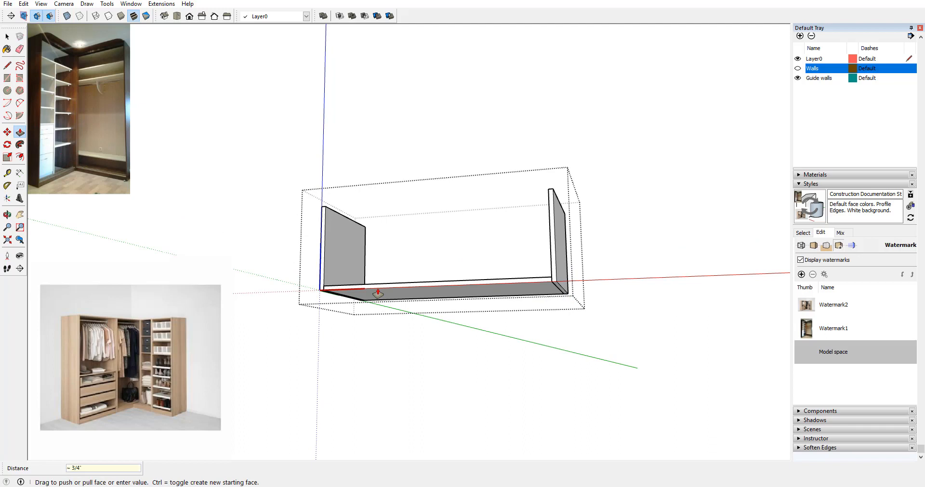
Step: Make the whole bottom panel between the side panels a component
key(space)
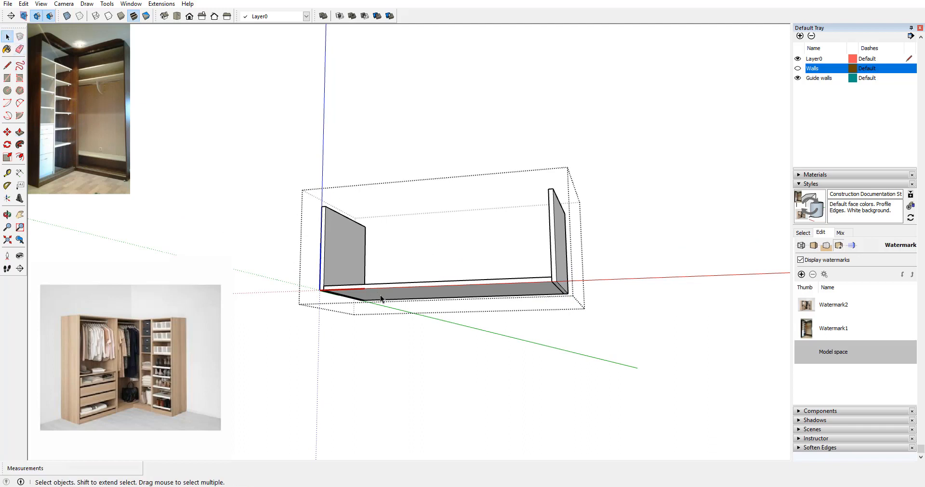
triple_click(380, 299)
right_click(385, 295)
click(424, 367)
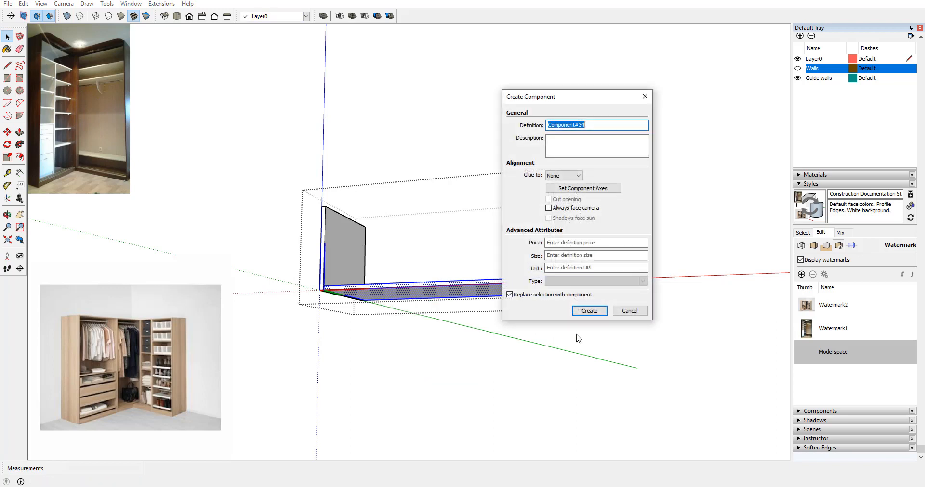
click(589, 311)
Step: Move the bottom panel up 2" from the floor between the side panels
click(7, 132)
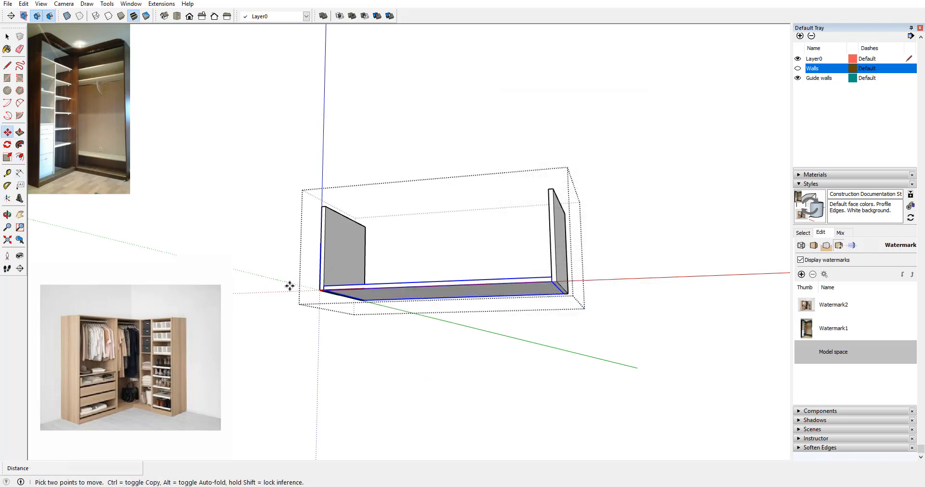
click(323, 290)
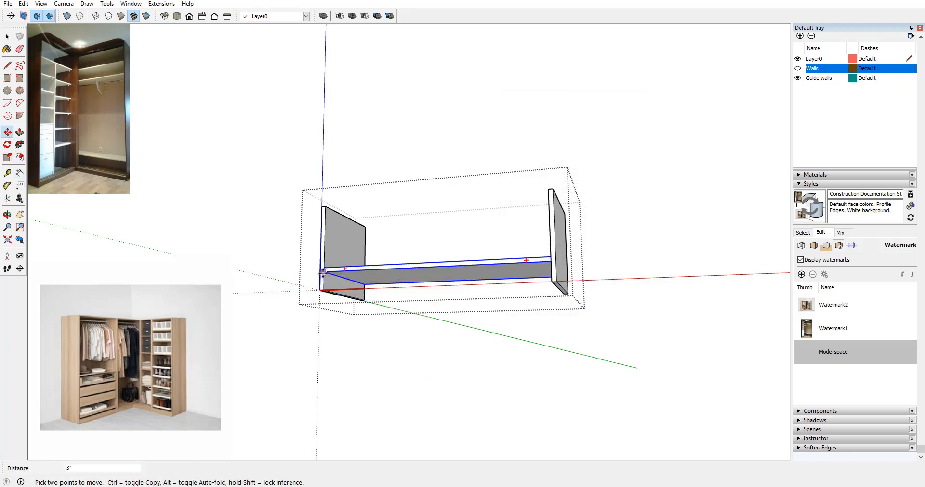
text(2)
key(Return)
Step: Draw a rectangle filling the front gap under the raised bottom panel and extrude it inward into a 3/4" thick toe kick
key(r)
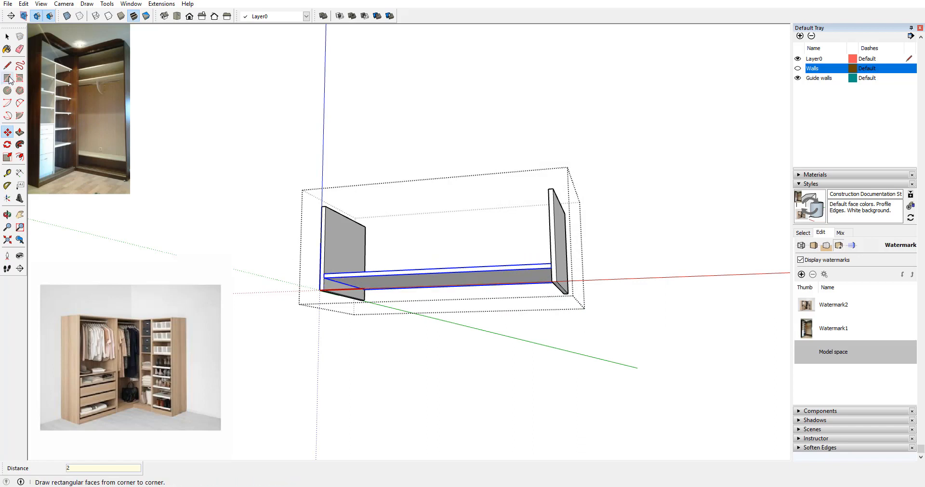
click(323, 278)
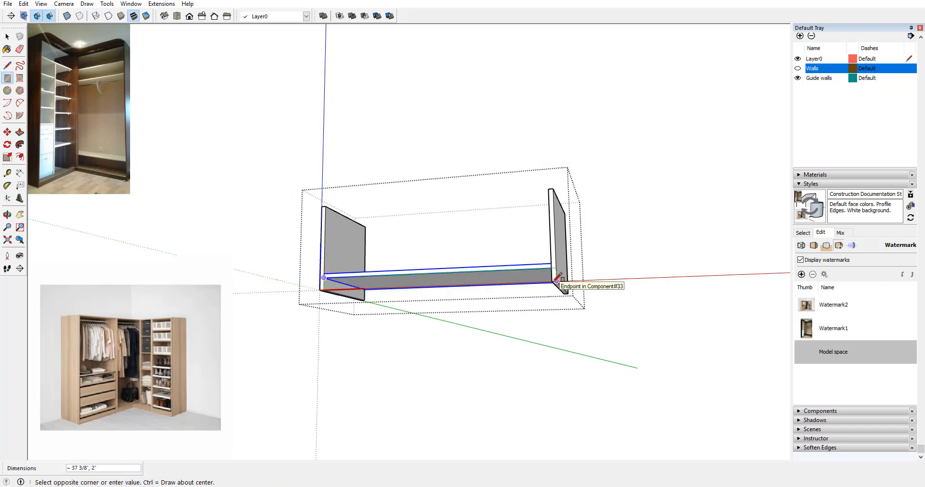
click(551, 281)
middle_drag(398, 281, 380, 260)
click(19, 132)
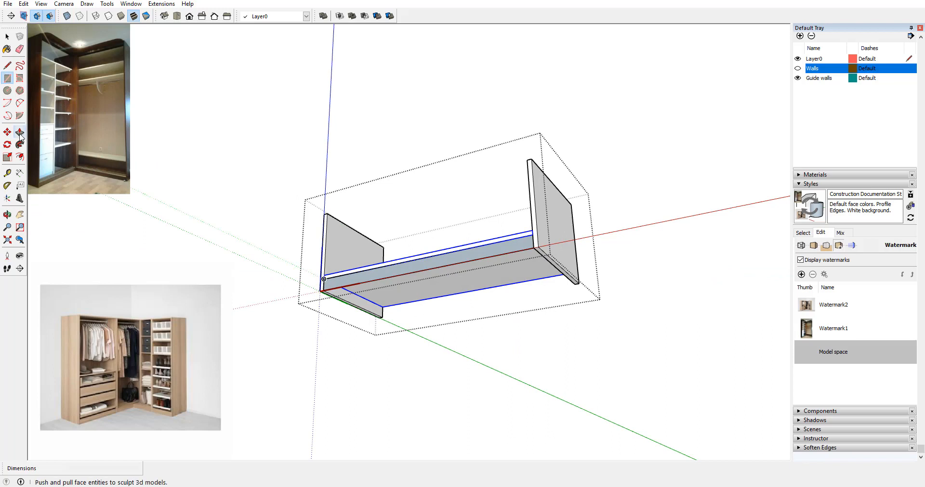
click(389, 272)
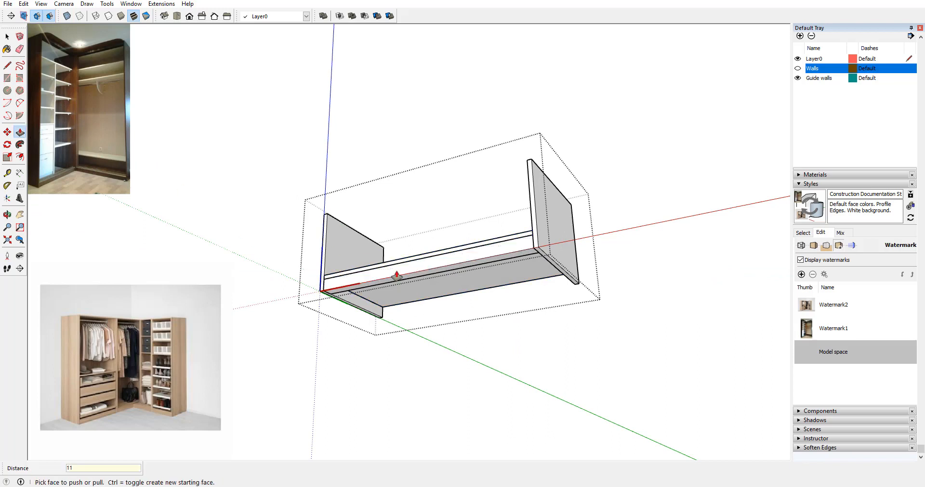
click(397, 277)
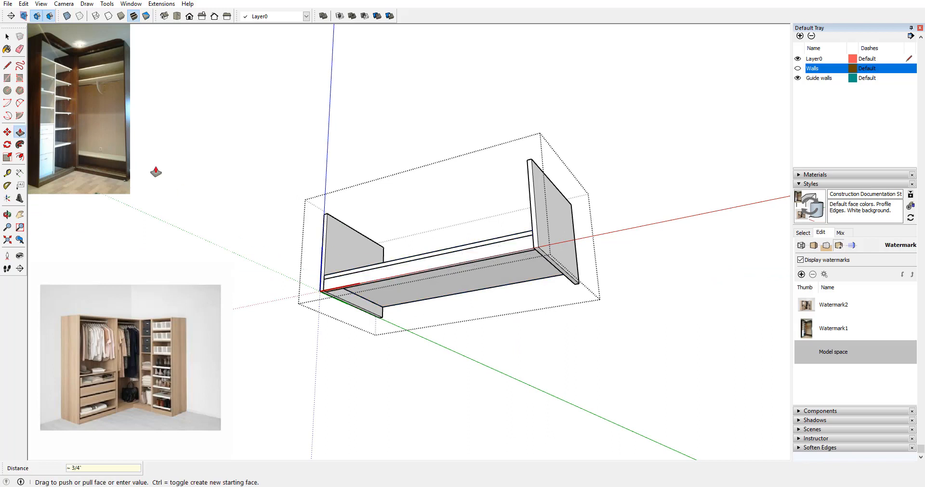
Step: Make the entire toe kick beneath the bottom panel a component
click(7, 36)
triple_click(370, 278)
right_click(371, 277)
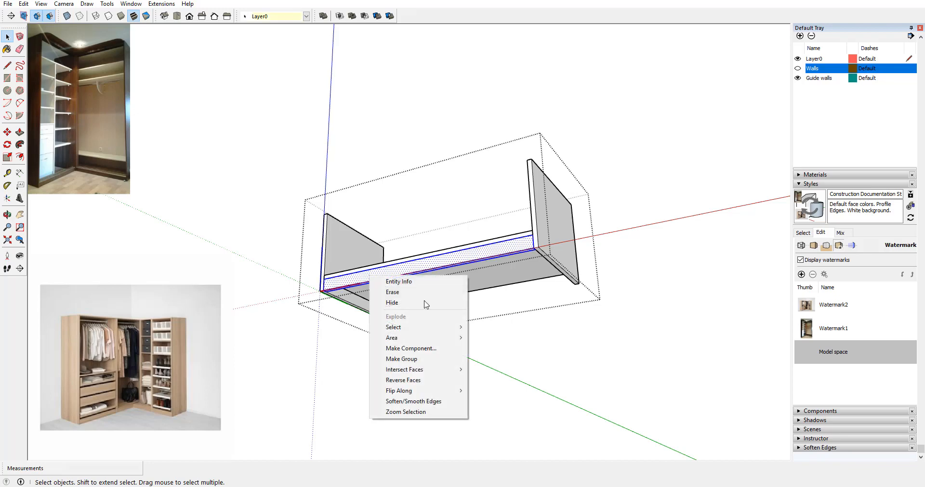
click(429, 348)
click(589, 310)
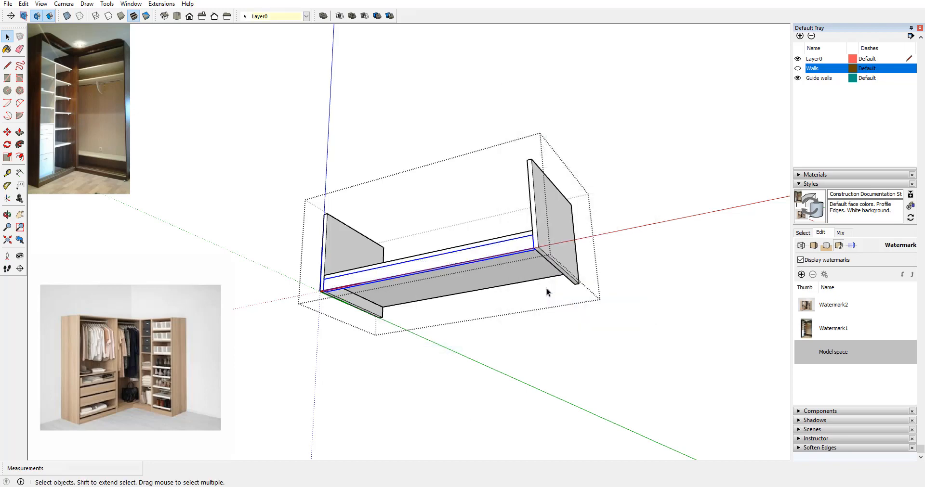
Step: Copy the toe kick to the back edge under the bottom panel
middle_drag(546, 288, 357, 226)
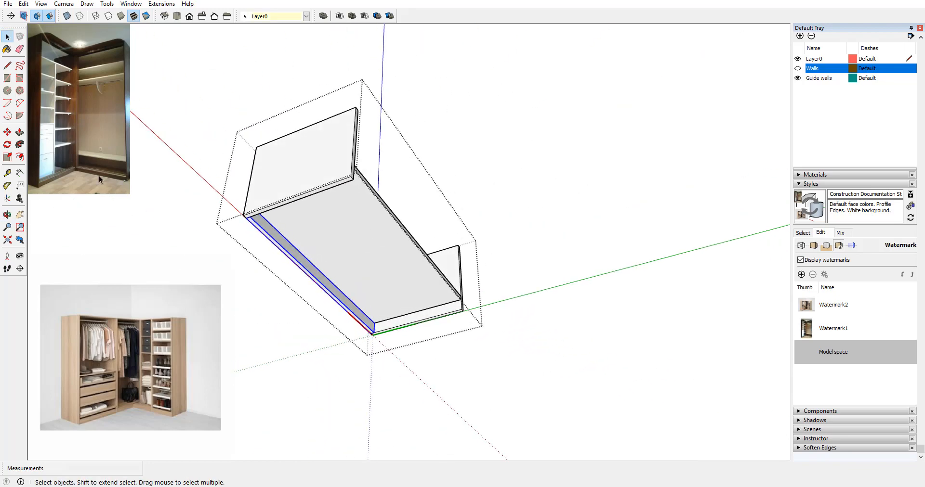
click(7, 132)
click(382, 328)
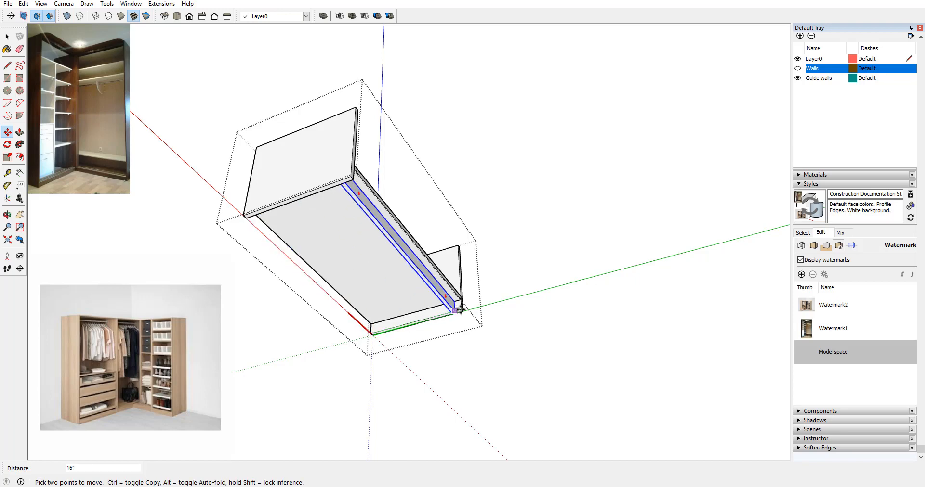
click(462, 310)
middle_drag(485, 295, 544, 392)
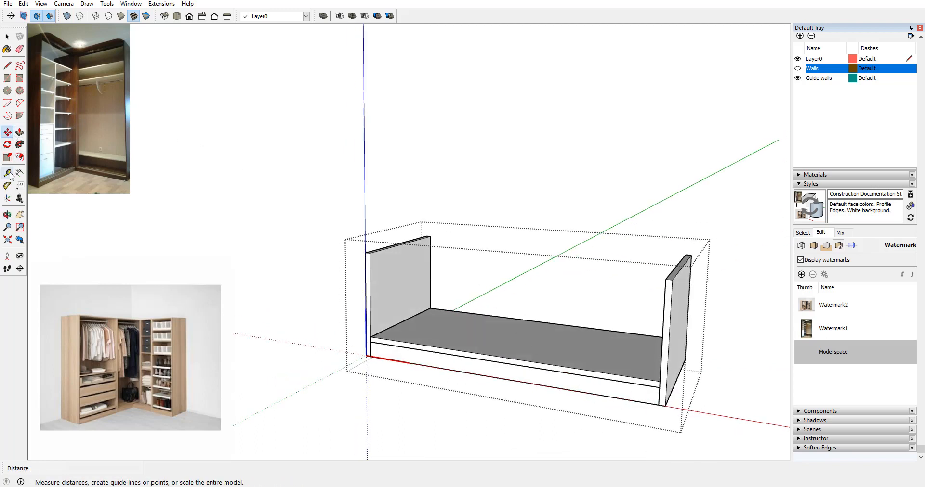
Step: Draw a rectangle on the side panel's inner face above the bottom panel and make it a component for the divider
click(7, 78)
click(371, 254)
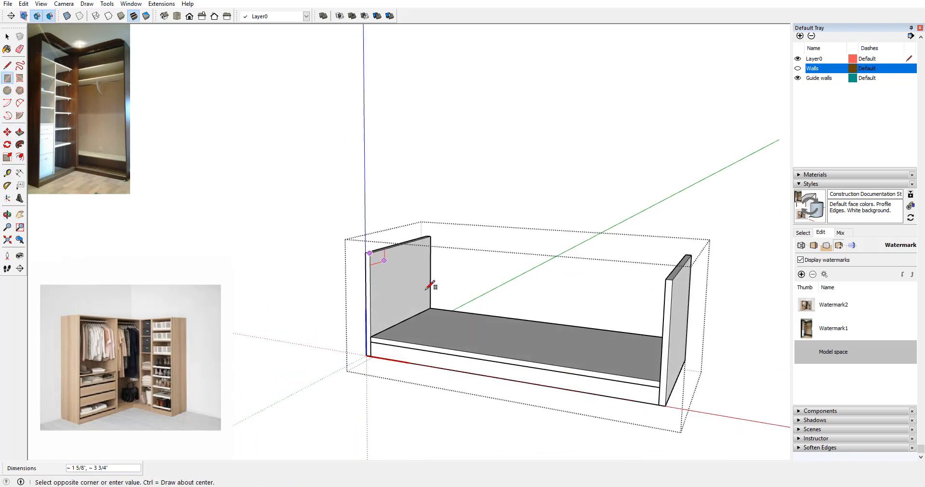
click(430, 308)
middle_drag(479, 348, 491, 353)
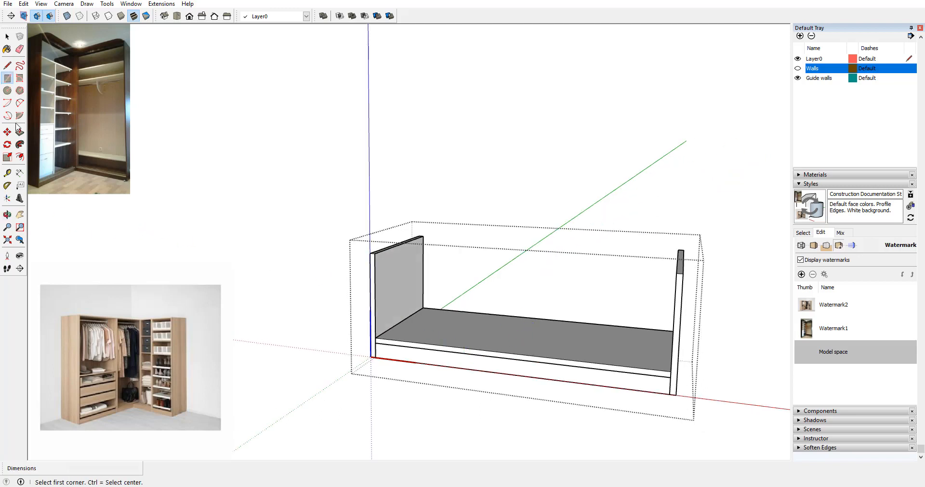
click(7, 36)
click(412, 283)
right_click(413, 280)
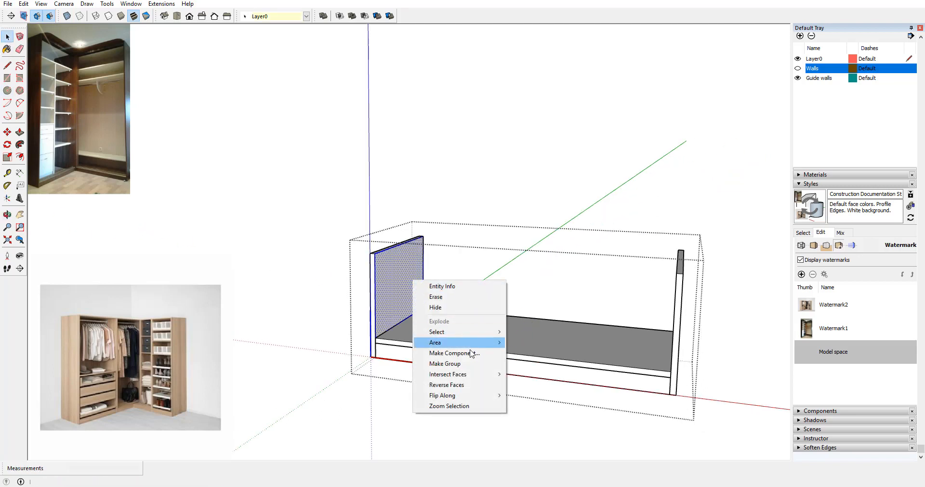
click(471, 354)
click(590, 309)
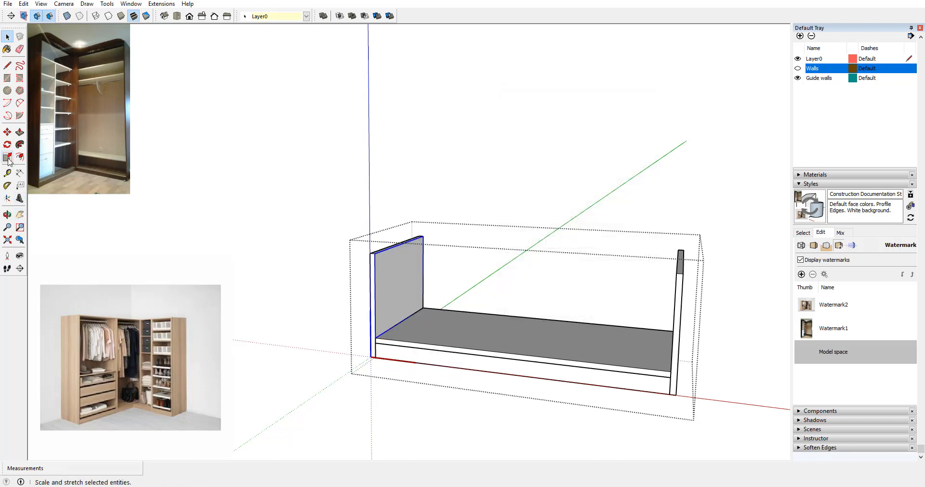
Step: Position the divider rectangle at the midpoint of the bottom panel's front edge
click(7, 132)
click(379, 335)
key(ctrl)
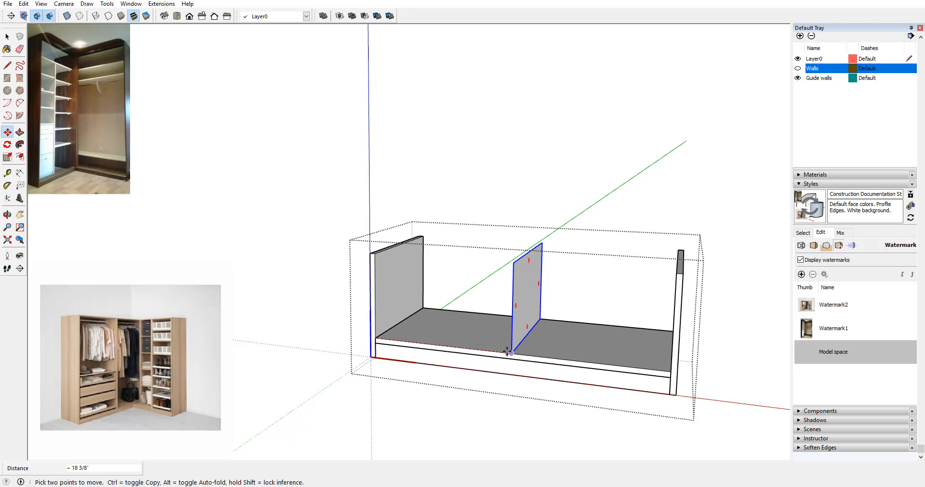
click(508, 352)
middle_drag(507, 352, 528, 339)
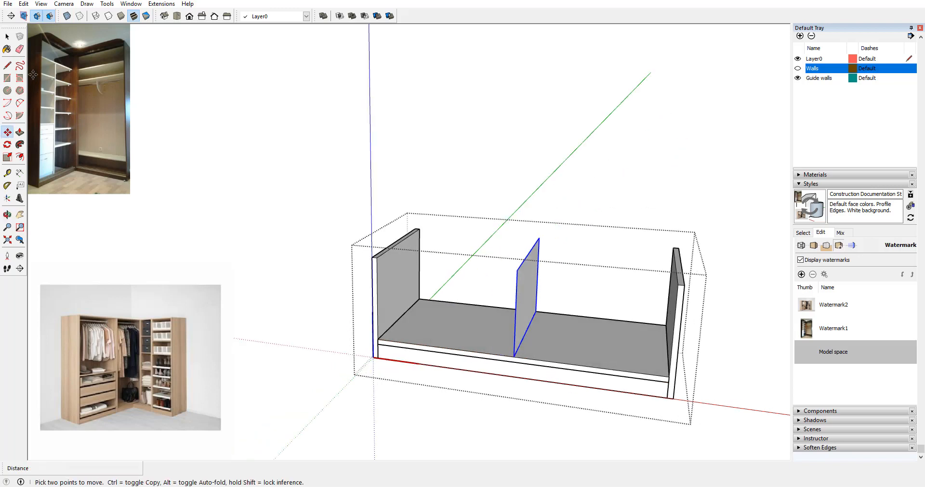
Step: Extrude the divider rectangle sideways into a thin vertical panel inside its component, and return to editing the box unit
click(7, 36)
double_click(532, 302)
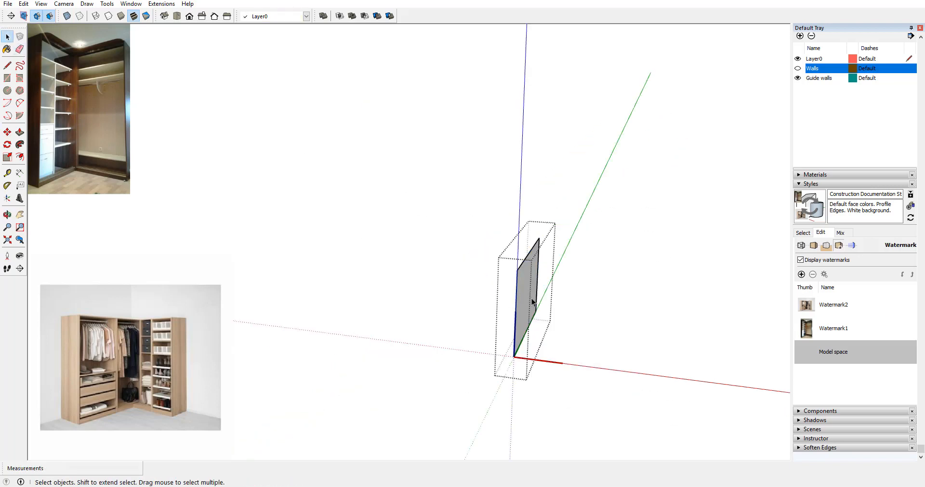
middle_drag(531, 301, 366, 270)
click(7, 173)
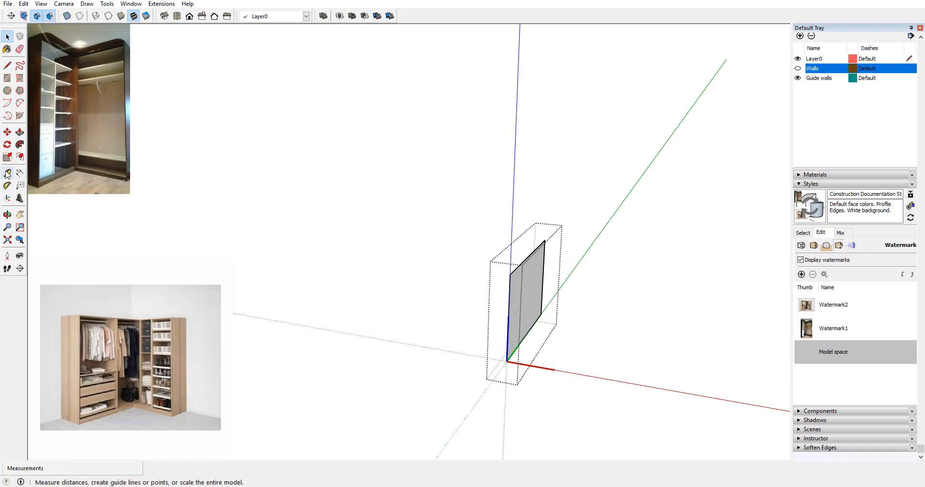
click(20, 132)
click(515, 296)
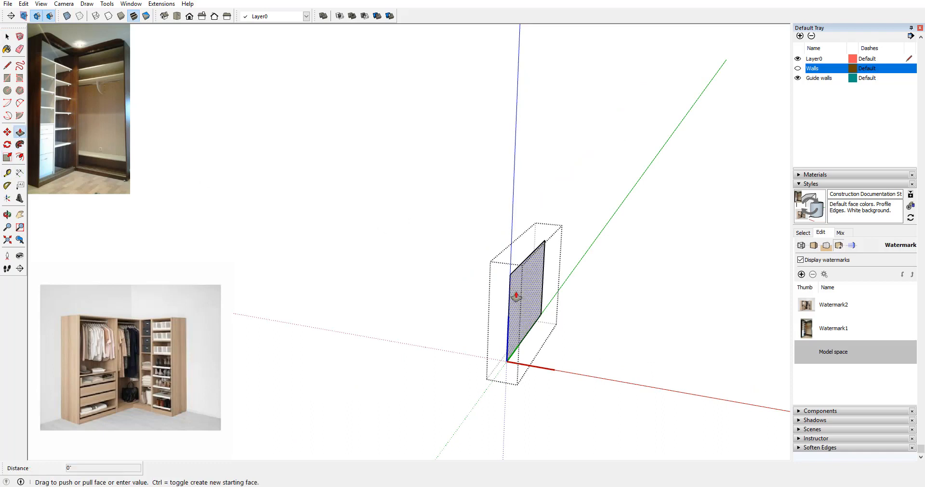
click(539, 300)
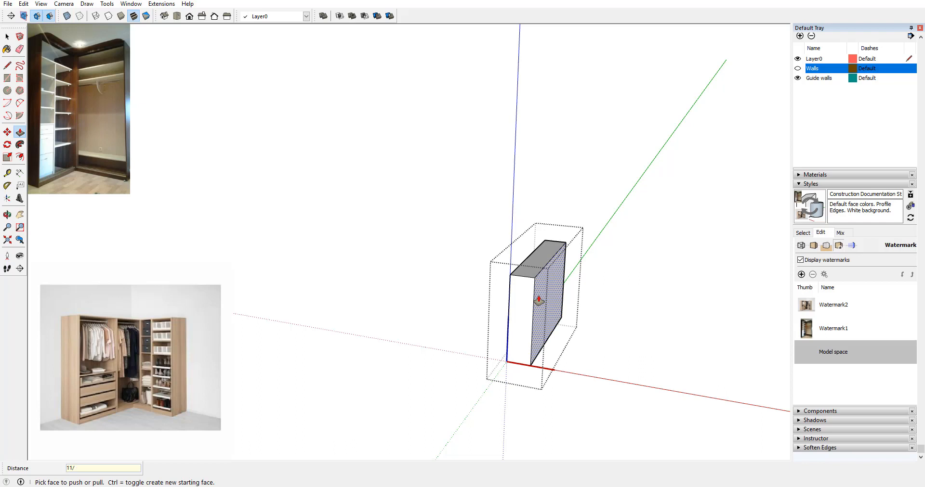
click(538, 300)
middle_drag(690, 211, 332, 270)
click(511, 265)
click(511, 265)
click(7, 36)
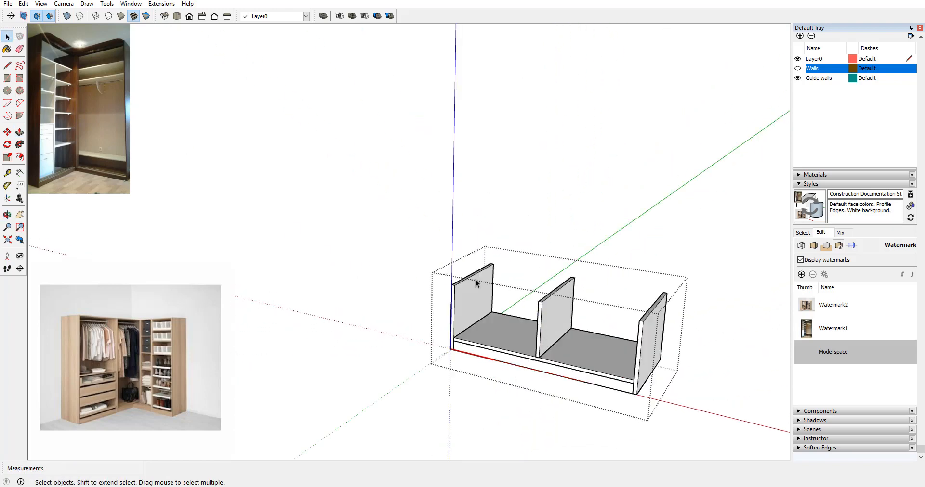
Step: Add a guide along the side panels' top front edge and a parallel guide 4" behind it
middle_drag(475, 280, 516, 318)
scroll(645, 322, up, 5)
scroll(516, 319, down, 3)
middle_drag(573, 319, 606, 353)
scroll(599, 349, up, 2)
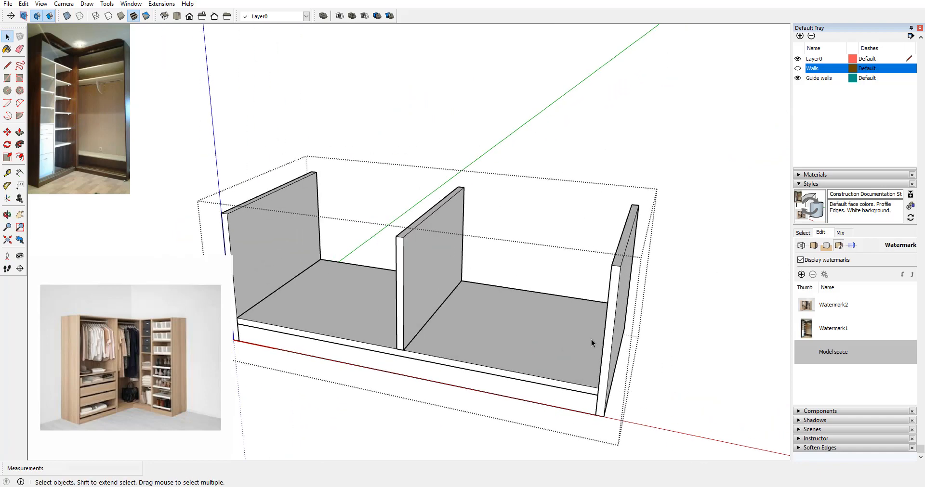
middle_drag(495, 294, 496, 294)
middle_drag(542, 305, 282, 181)
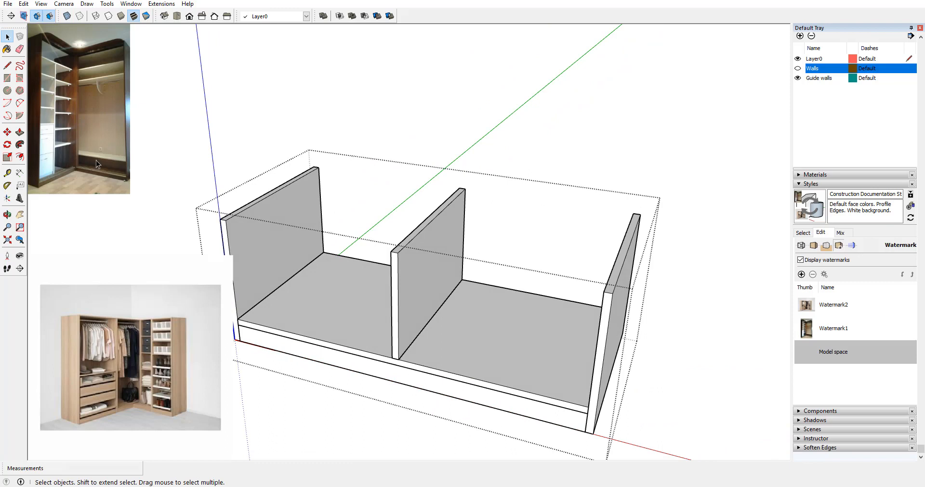
click(7, 77)
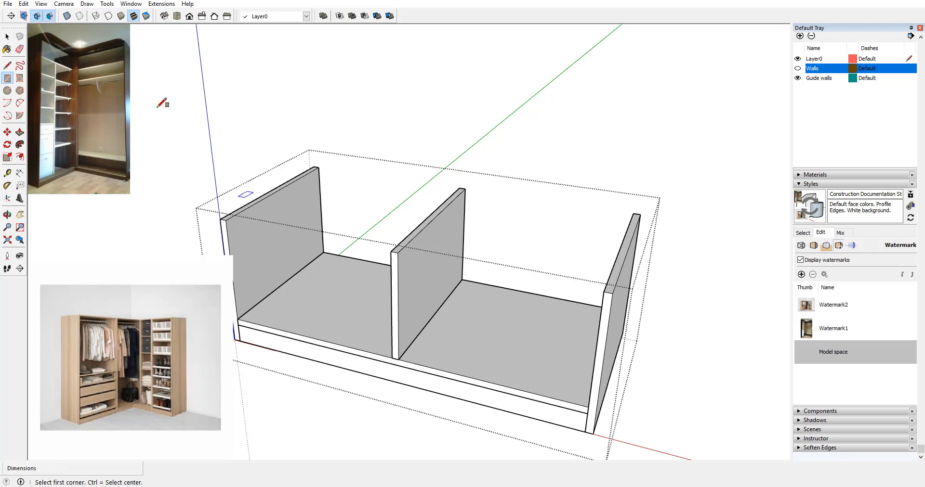
click(7, 173)
click(277, 327)
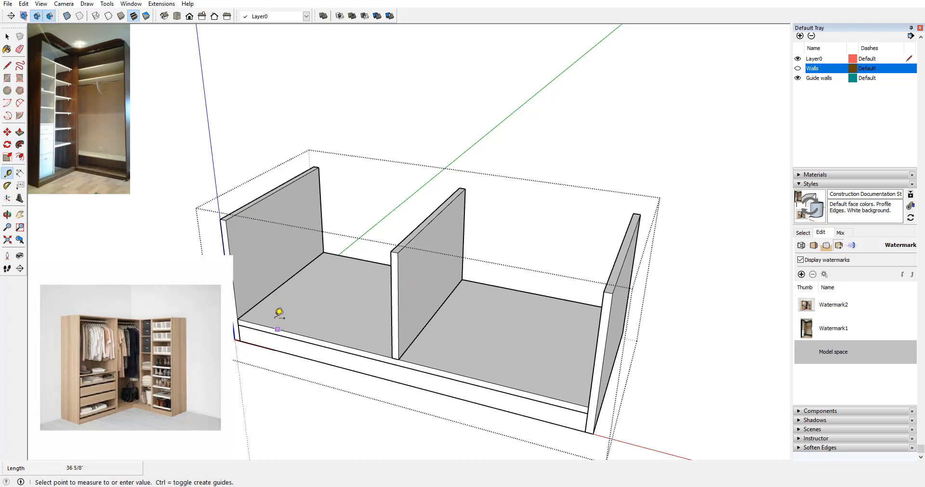
click(232, 215)
middle_drag(303, 212, 334, 237)
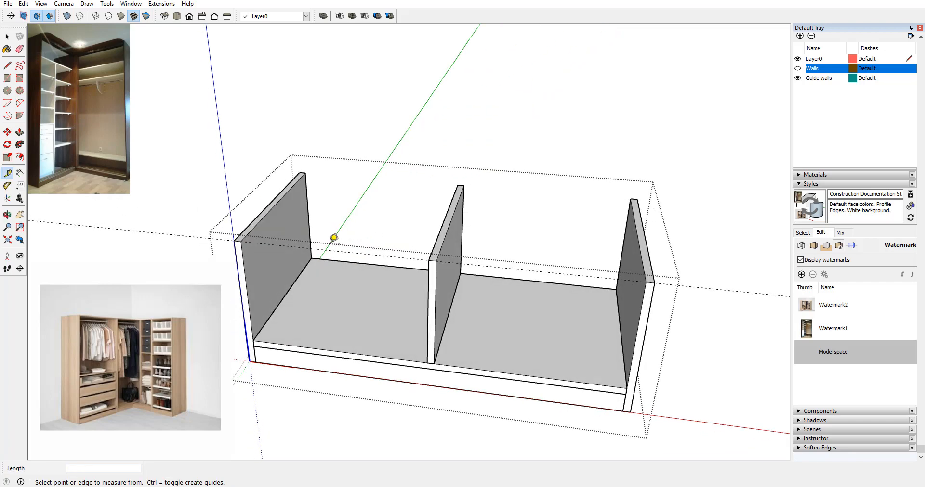
click(311, 248)
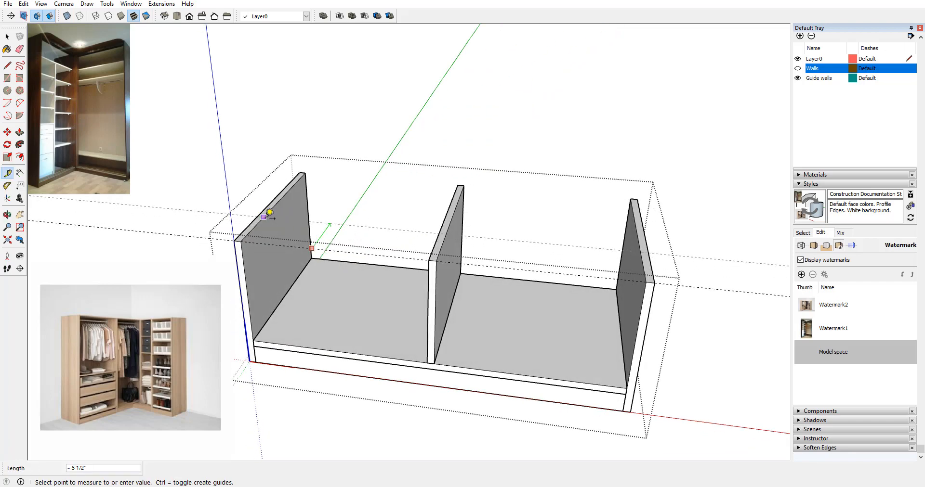
click(269, 212)
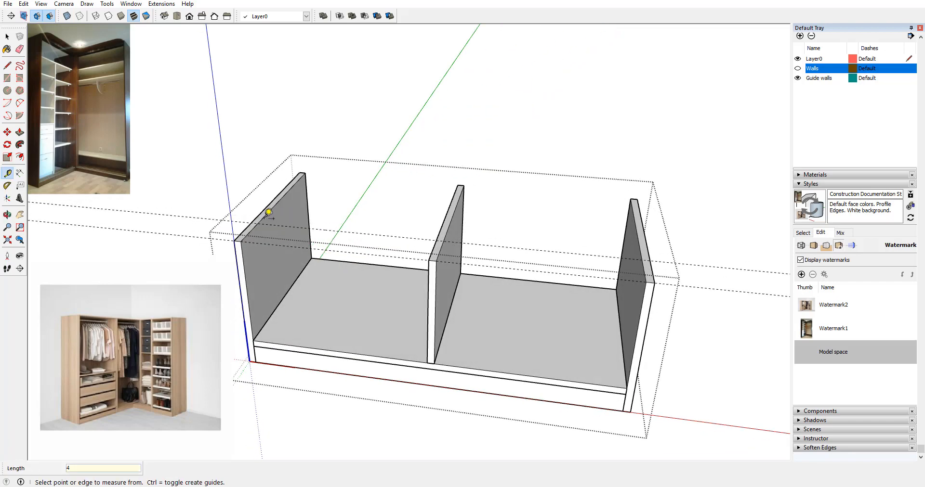
Step: Draw a 4" deep rectangle across the unit's top front between the side panels and extrude it down about 3/4"
click(7, 78)
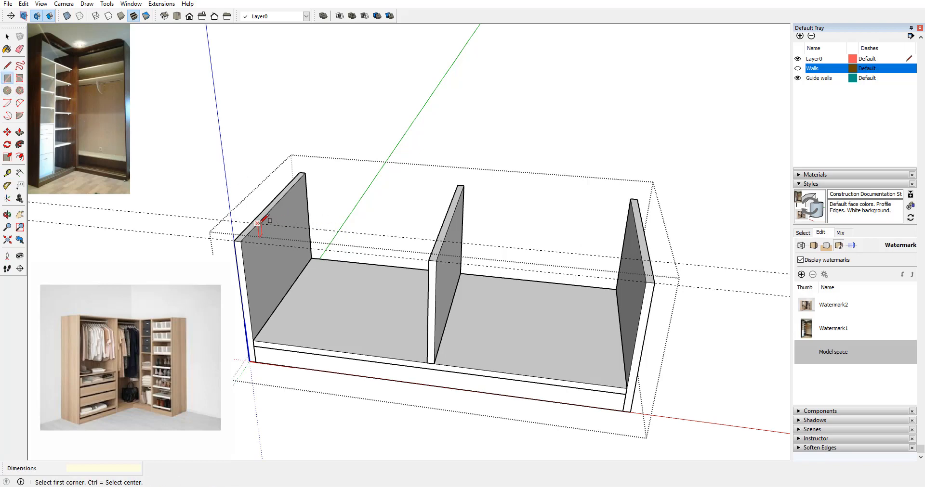
click(258, 224)
click(653, 283)
middle_drag(654, 283, 550, 275)
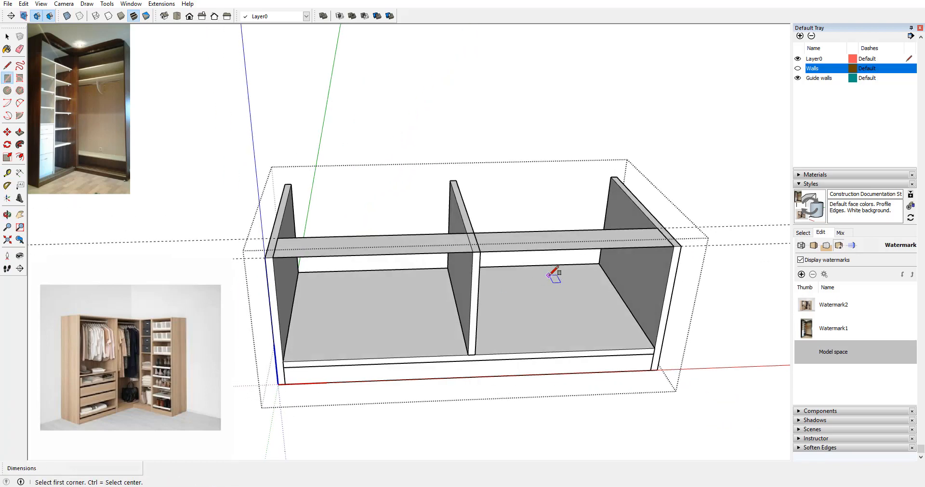
click(20, 132)
drag(382, 243, 384, 254)
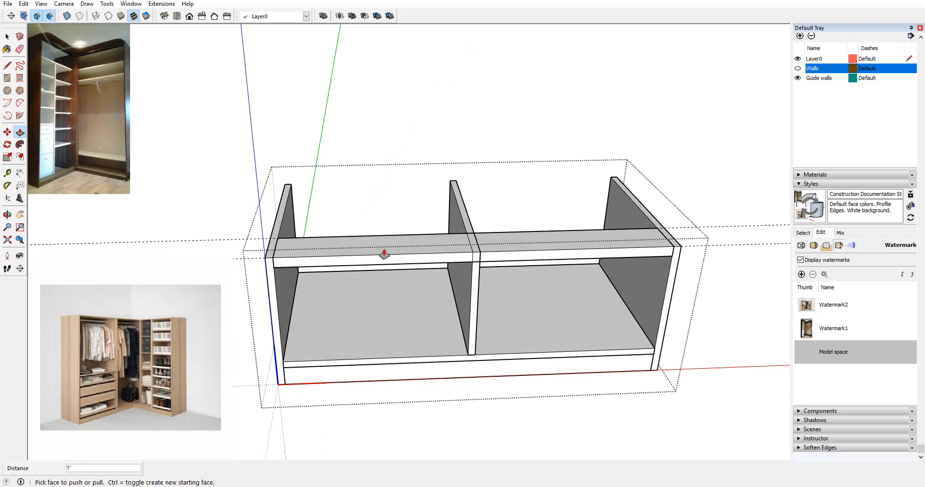
click(384, 254)
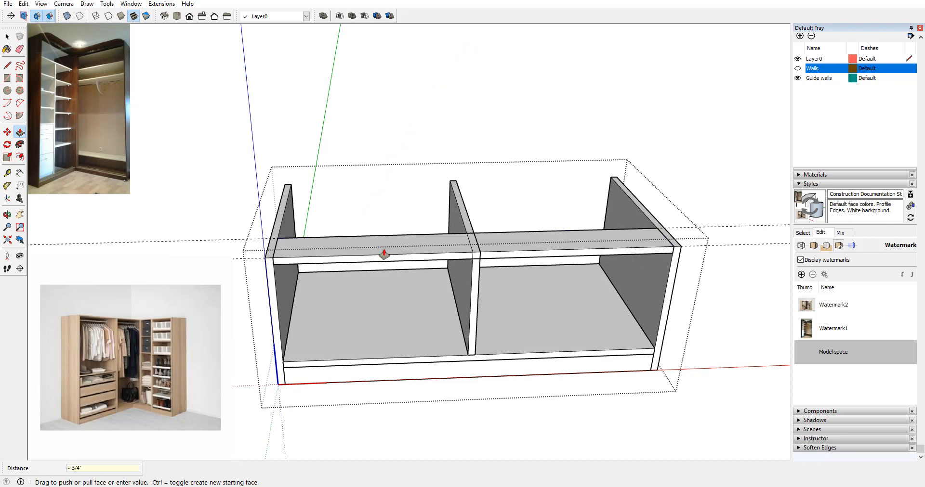
Step: Make the entire top front rail a component
key(space)
triple_click(326, 241)
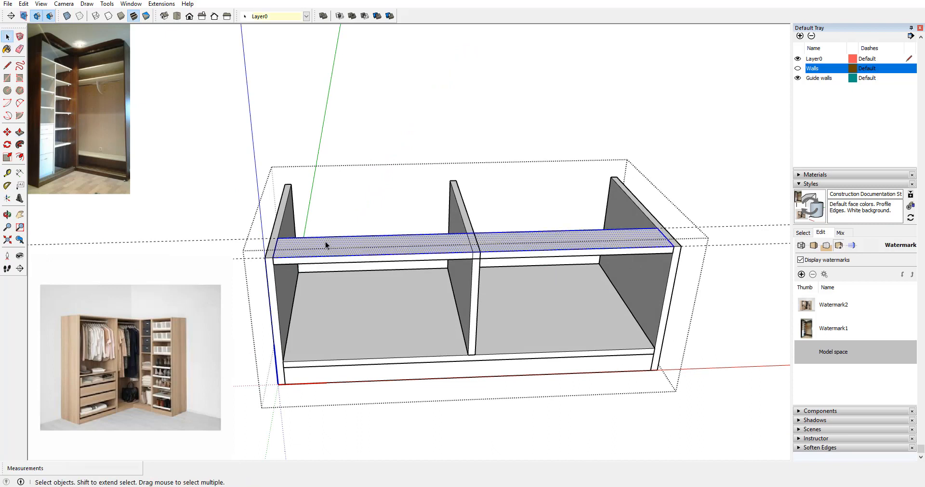
right_click(326, 242)
click(367, 314)
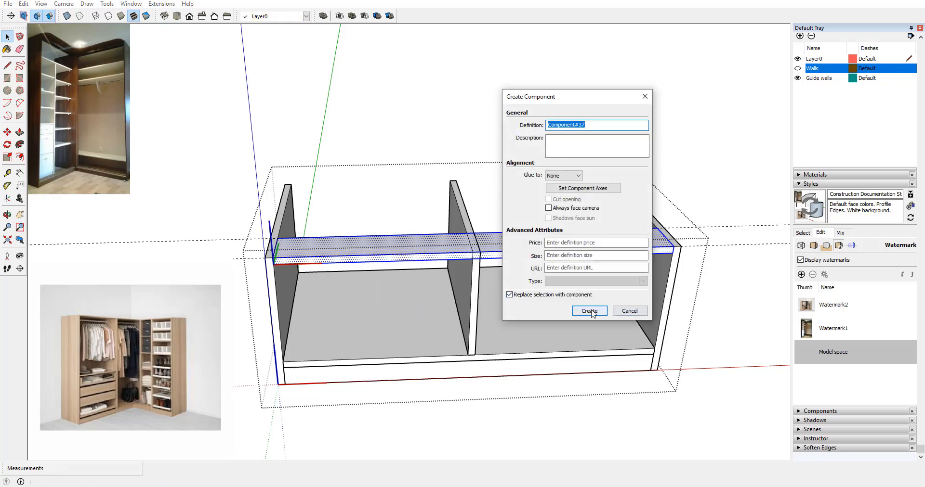
click(589, 311)
Step: Copy the top front rail to the back top corner of the unit
middle_drag(521, 252, 299, 260)
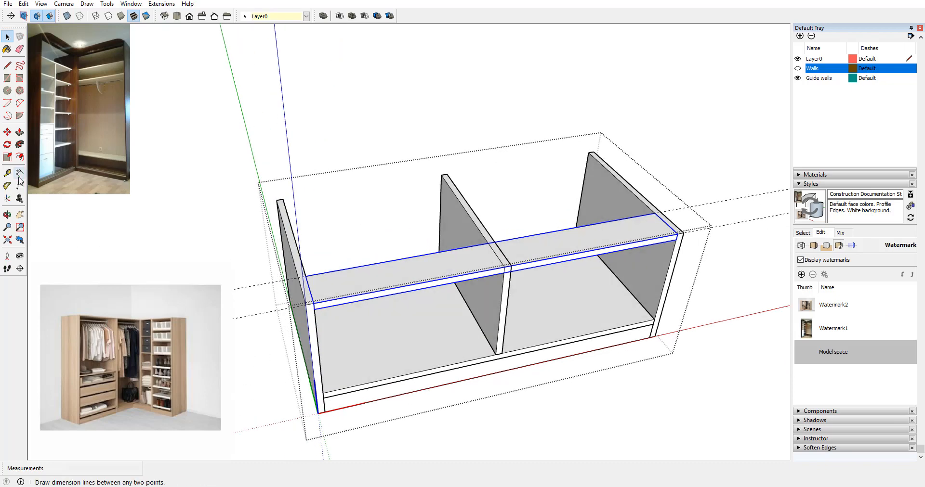
click(7, 132)
click(306, 275)
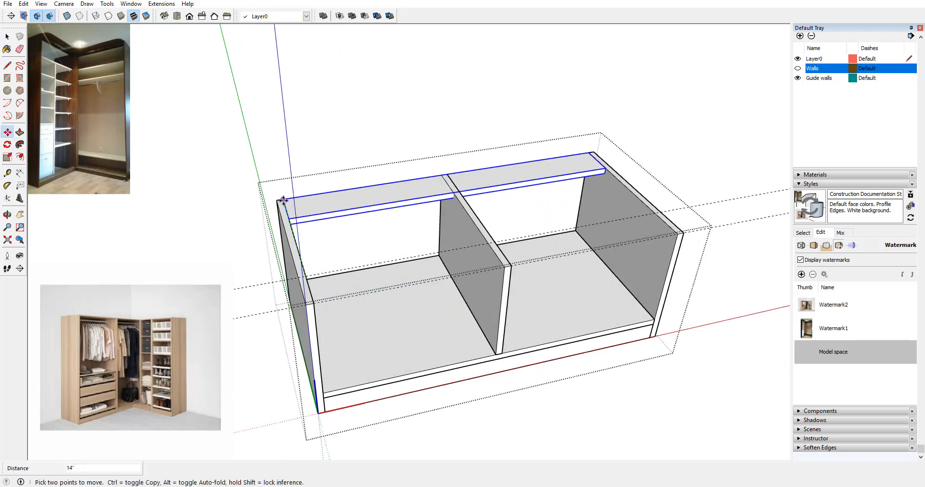
key(ctrl)
click(285, 203)
Step: Place a horizontal guide below the underside of the top front rail
middle_drag(468, 284, 434, 271)
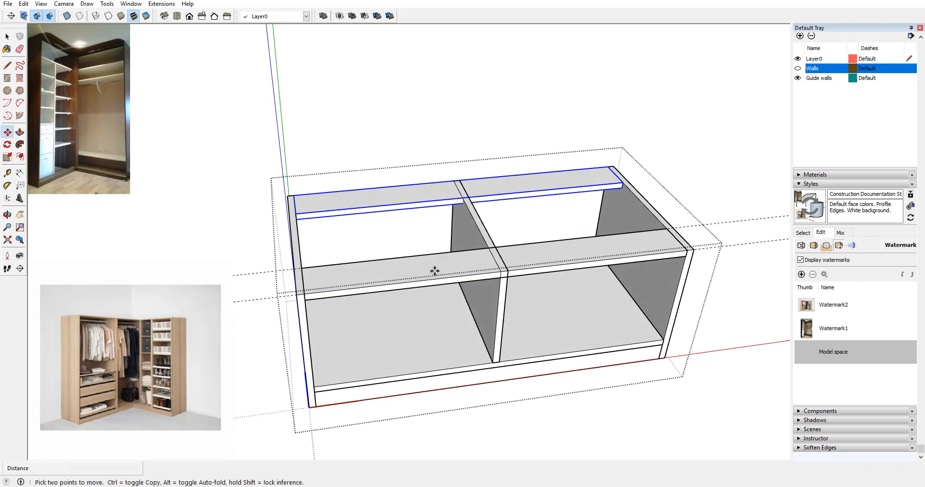
middle_drag(556, 291, 424, 285)
click(8, 78)
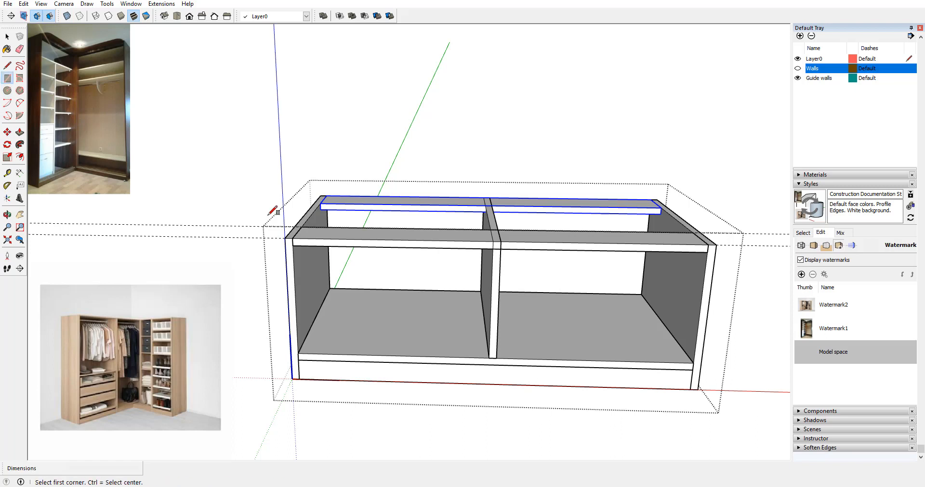
click(7, 172)
click(357, 246)
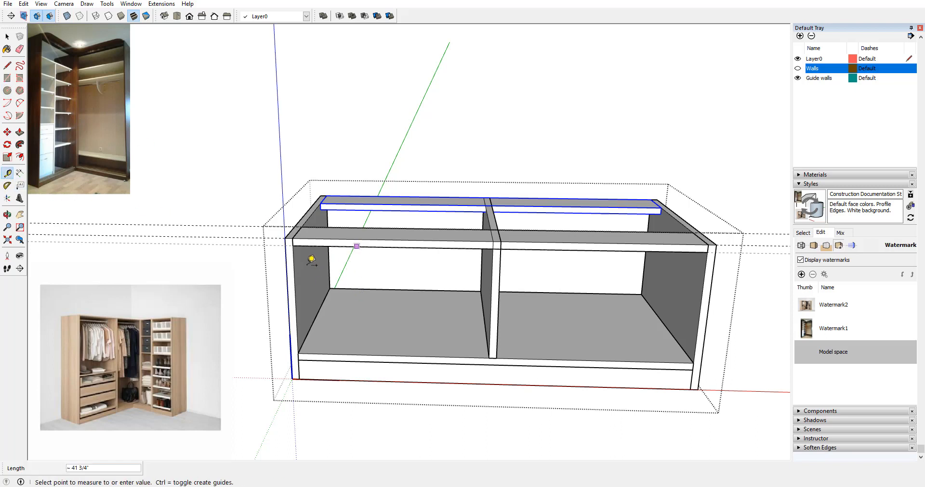
click(294, 260)
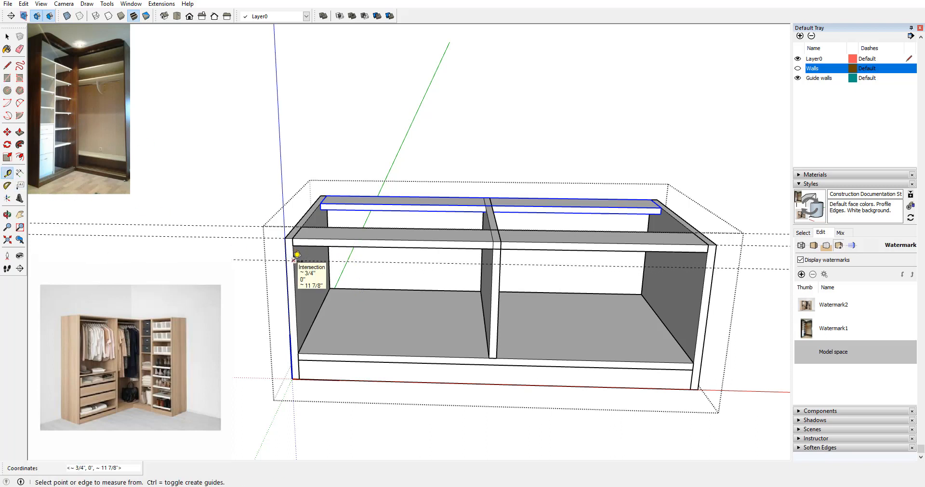
Step: Draw a front rectangle between the side panels from the top rail's underside to the guide and extrude it inward about 3/4"
key(r)
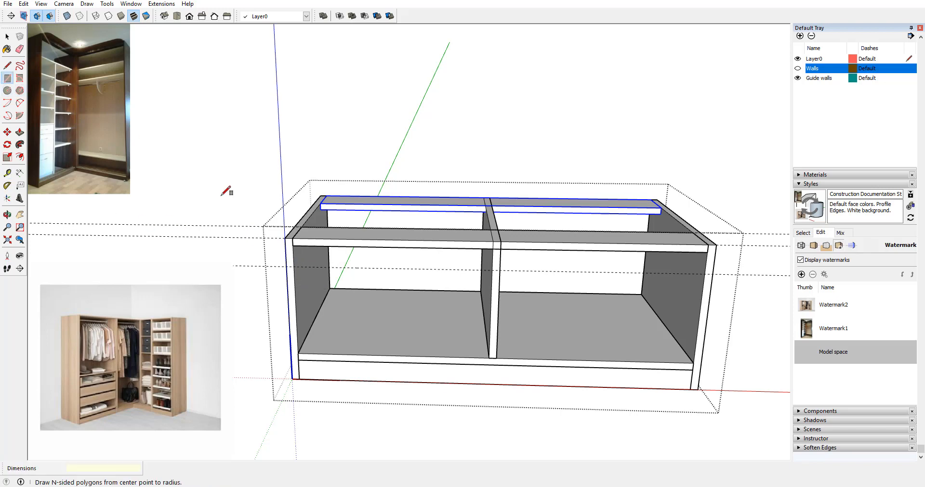
click(292, 246)
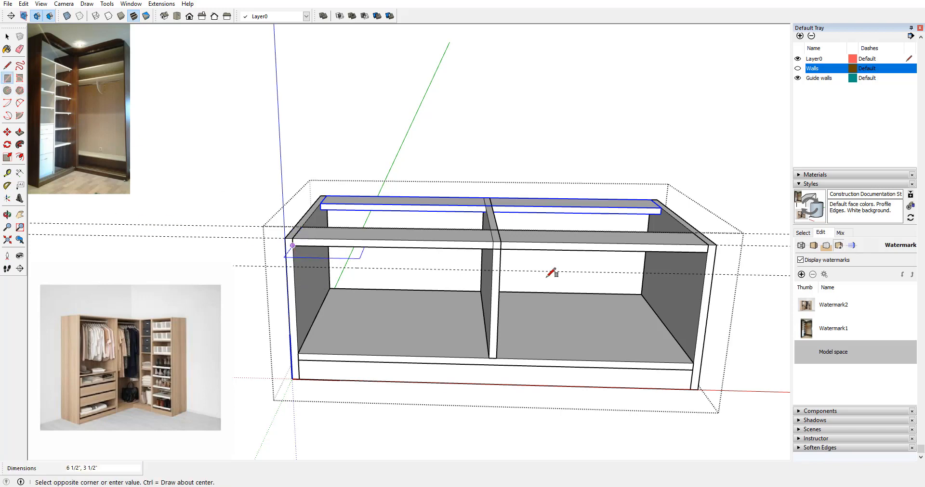
click(706, 272)
middle_drag(558, 271, 653, 276)
click(20, 132)
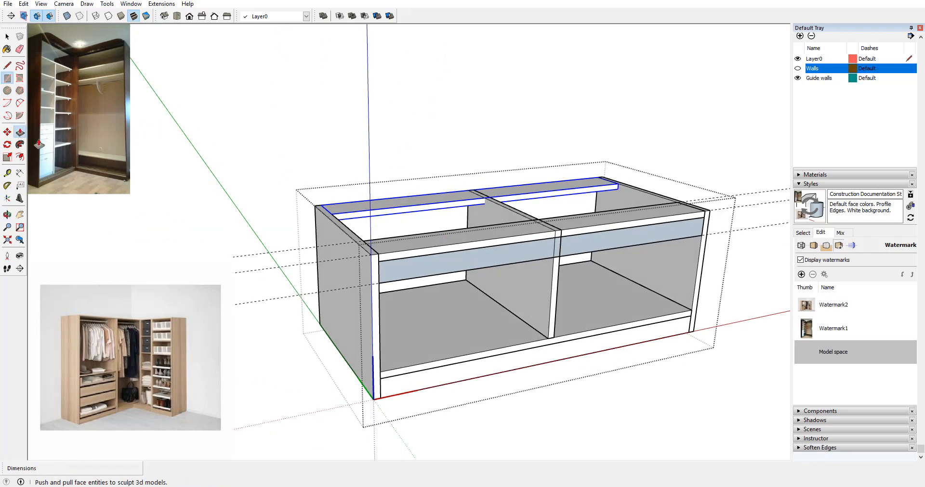
click(456, 240)
click(417, 226)
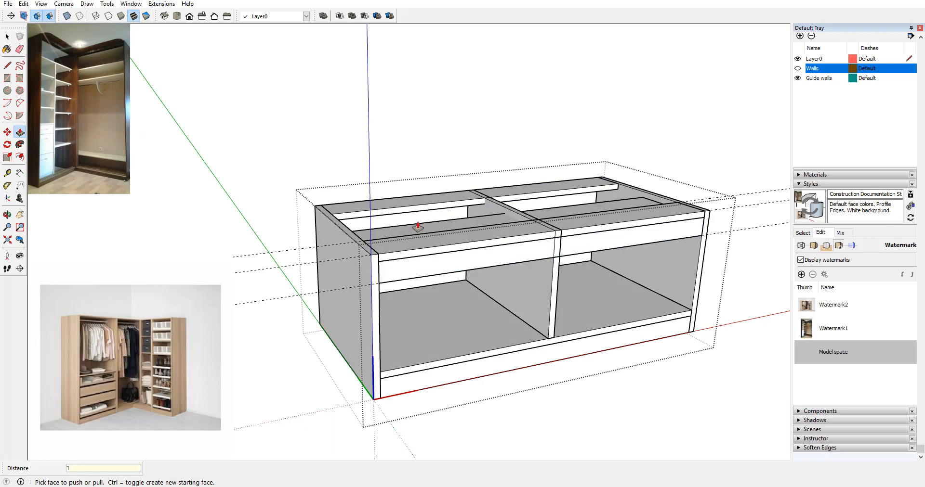
click(418, 227)
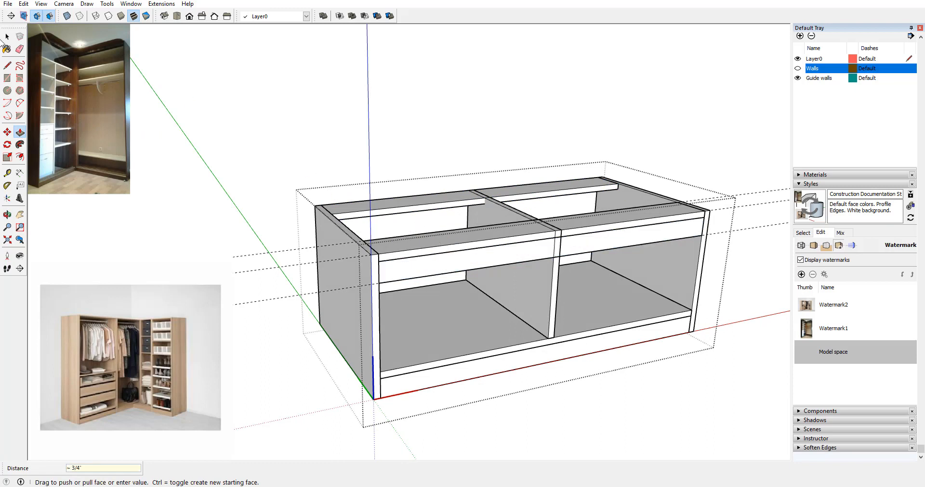
Step: Make the entire vertical front rail beneath the top rail a component
click(8, 36)
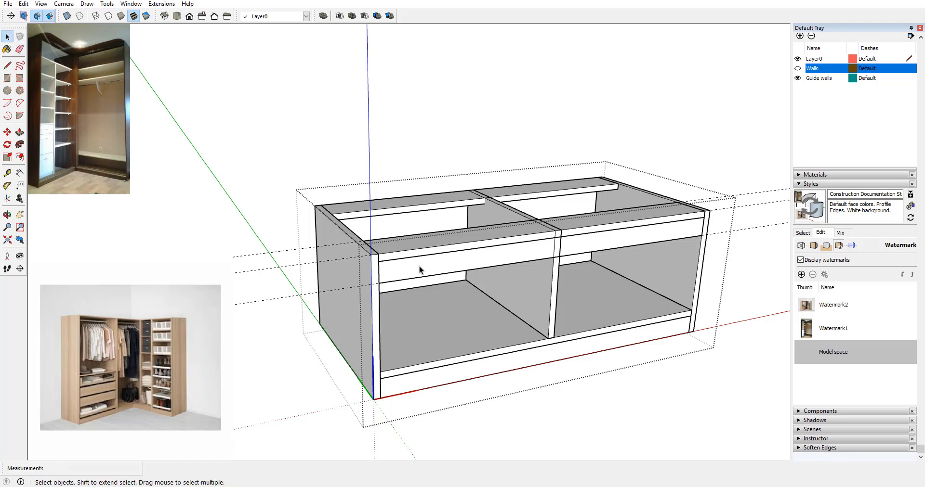
triple_click(452, 268)
right_click(452, 268)
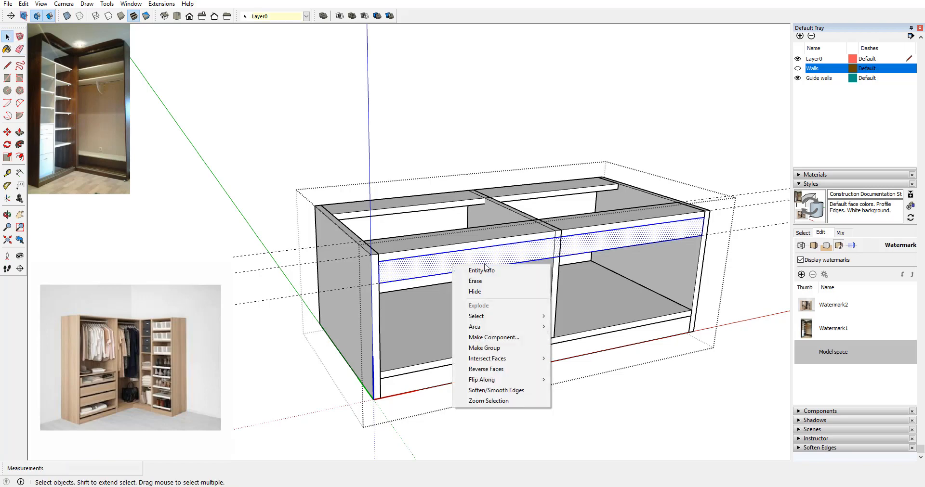
click(496, 337)
click(576, 310)
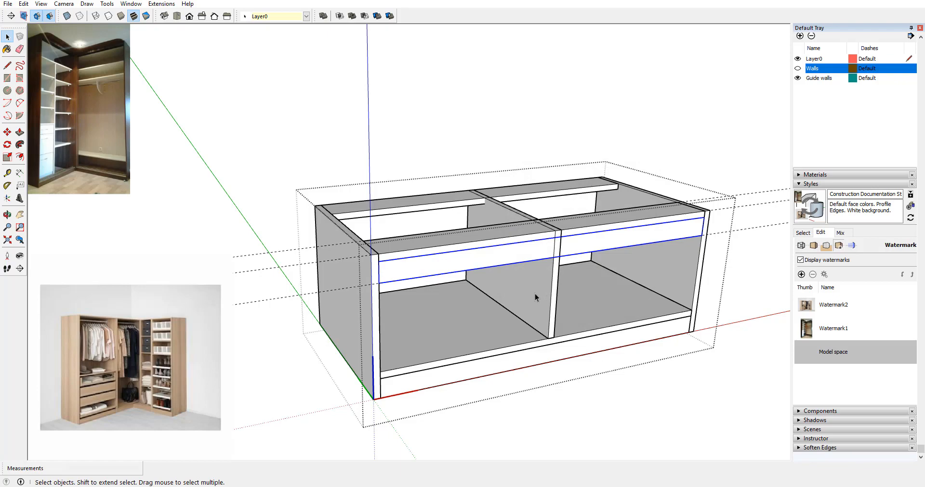
Step: Copy the vertical front rail to the back of the unit, placing it at the side panel's back top corner
middle_drag(413, 262, 487, 219)
middle_drag(426, 228, 463, 207)
scroll(513, 183, down, 3)
middle_drag(520, 221, 462, 235)
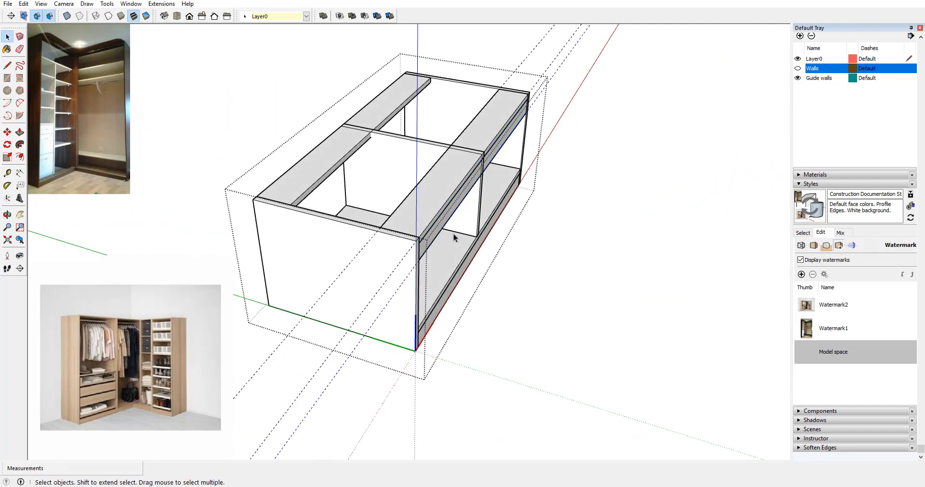
scroll(438, 261, up, 3)
middle_drag(433, 261, 397, 236)
click(393, 226)
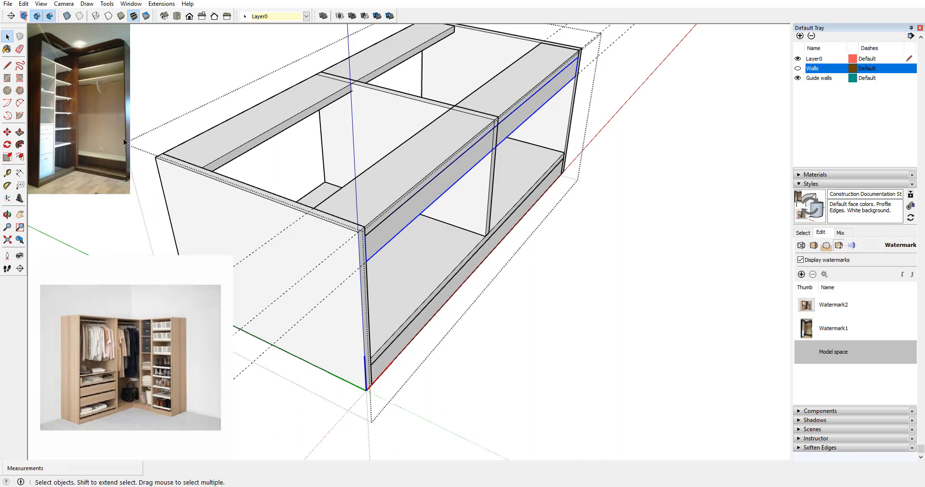
click(8, 132)
click(365, 233)
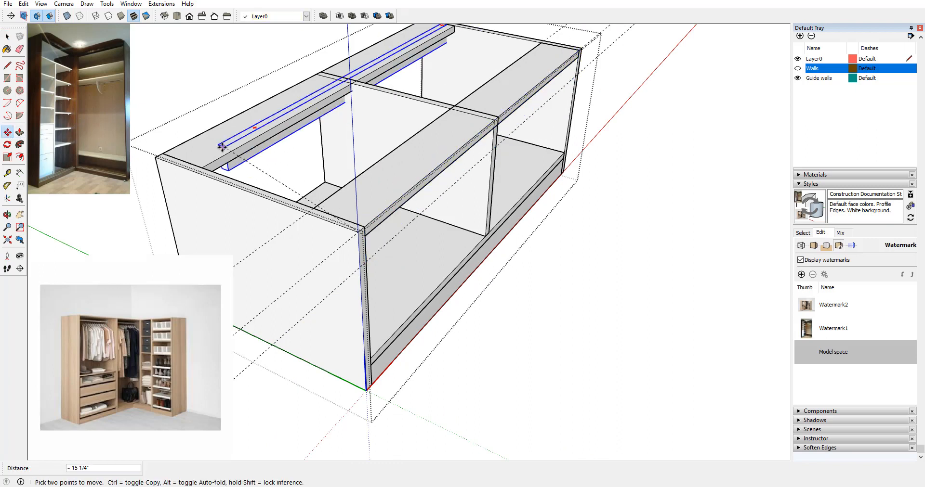
key(ctrl)
click(163, 154)
Step: Move the copied vertical rail inward about 3/4" so its outer face lines up with the unit's back edge
middle_drag(210, 174, 526, 288)
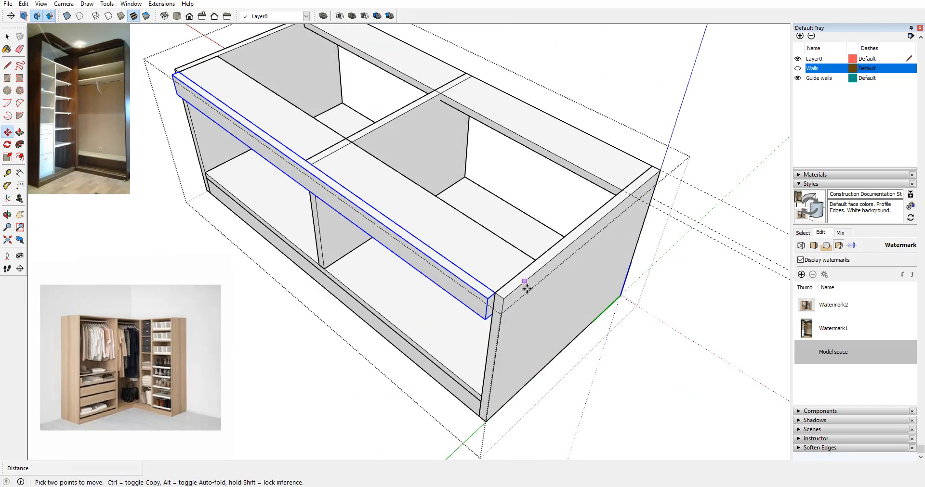
click(483, 296)
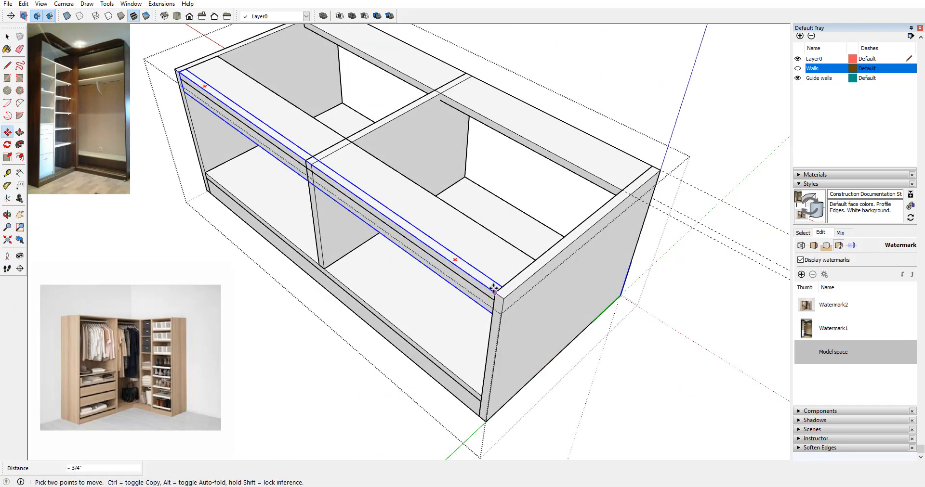
scroll(495, 182, down, 3)
middle_drag(492, 184, 433, 212)
scroll(482, 236, up, 4)
middle_drag(485, 244, 467, 218)
scroll(557, 226, down, 4)
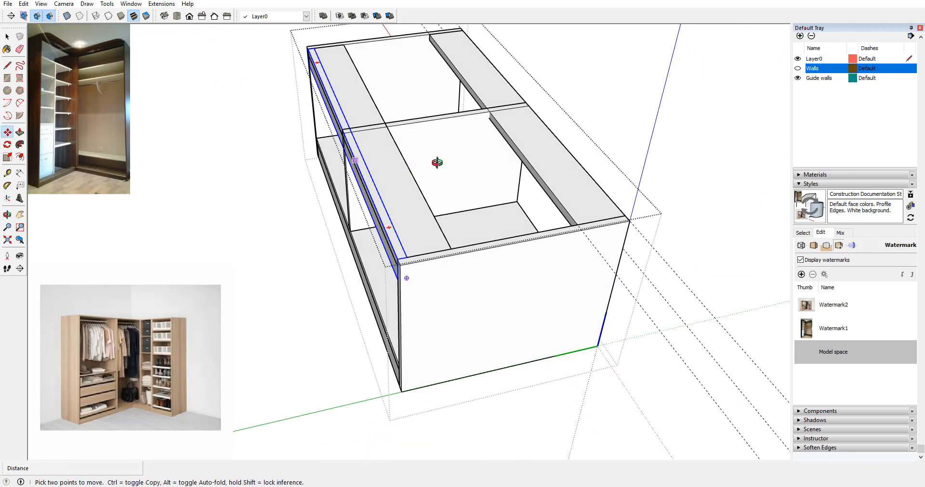
Step: Move the back top rail and the back vertical rail together .5" inward from the unit's back edge
middle_drag(437, 162, 378, 113)
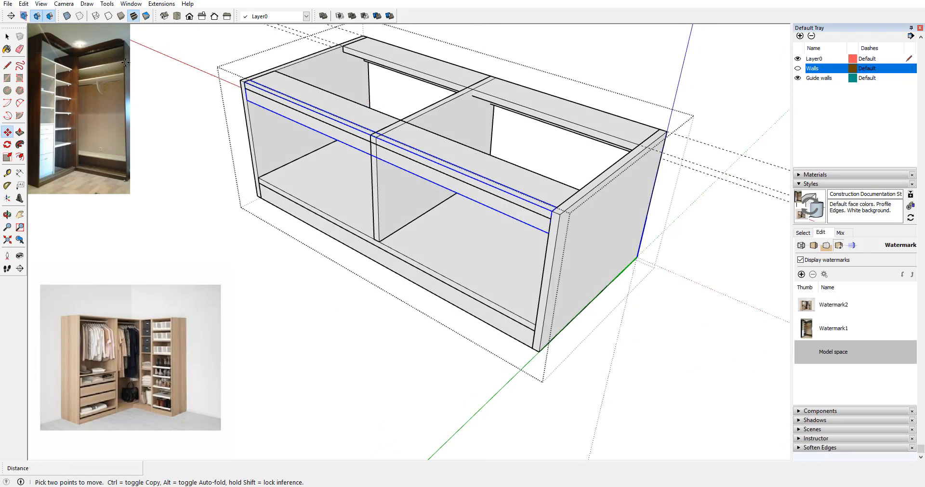
click(7, 36)
ctrl+click(285, 80)
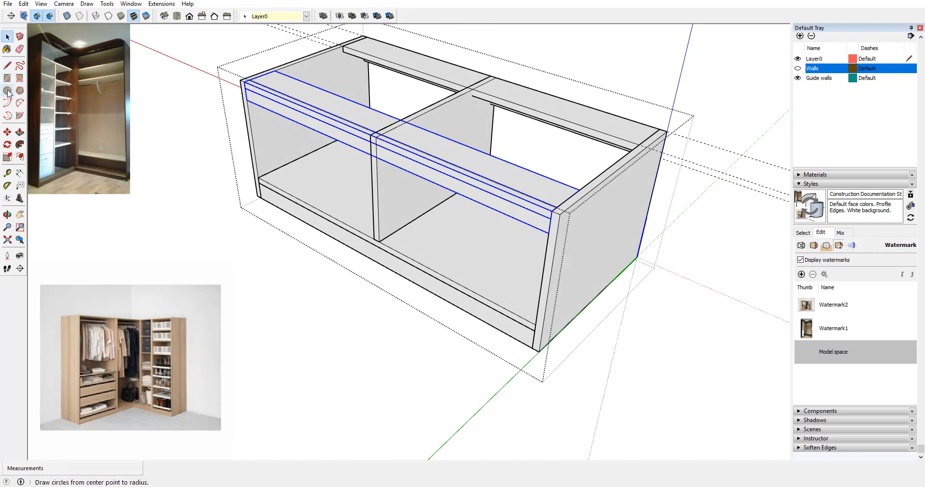
click(7, 132)
click(244, 81)
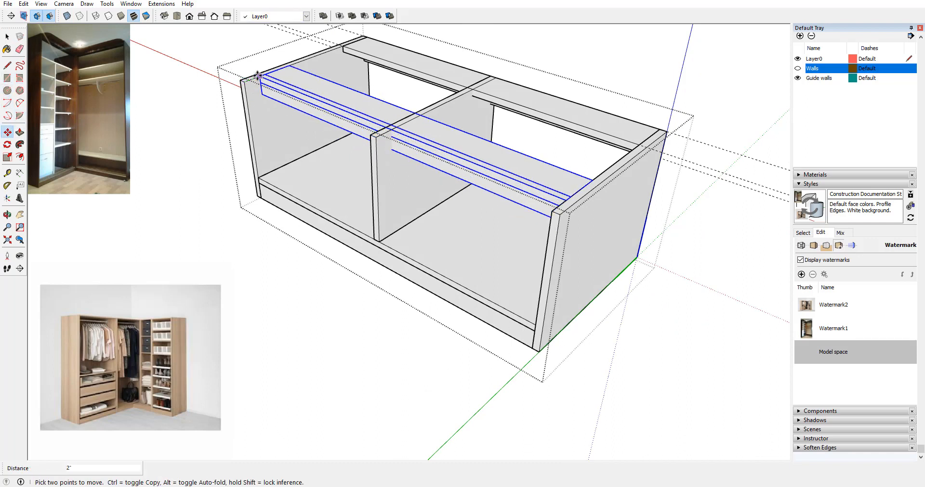
key(Return)
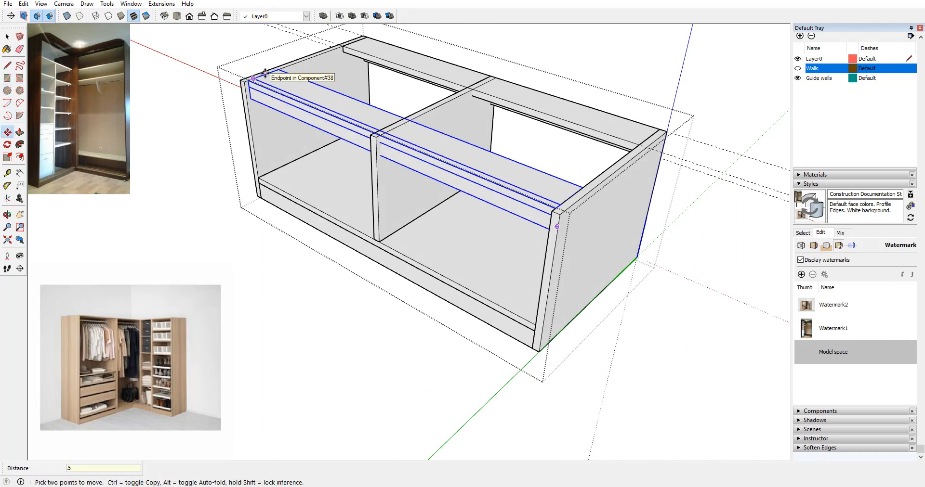
Step: Edit the center divider component and push its back edge face inward by .5"
key(space)
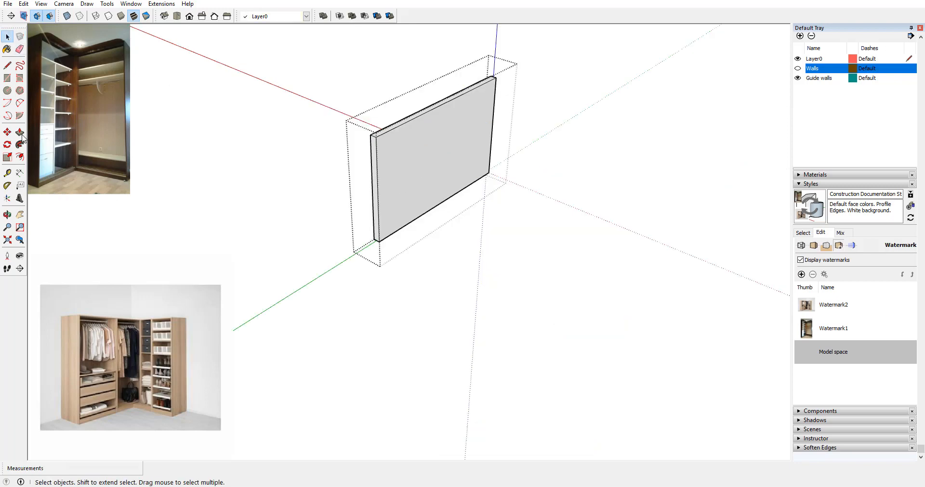
click(20, 133)
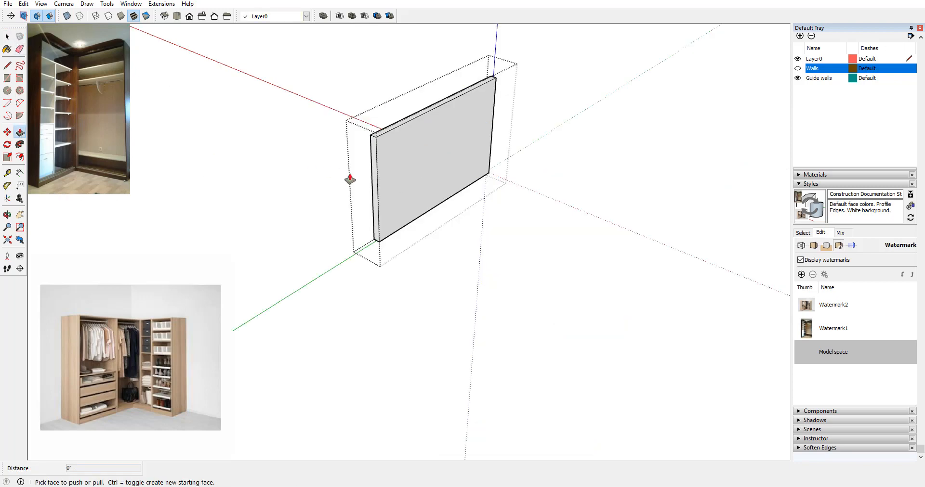
click(374, 173)
key(ctrl+z)
click(374, 171)
click(385, 168)
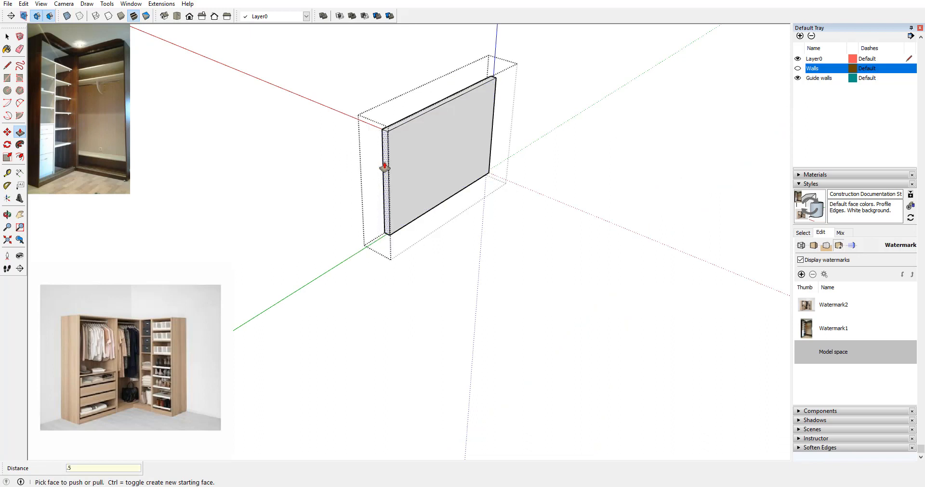
key(space)
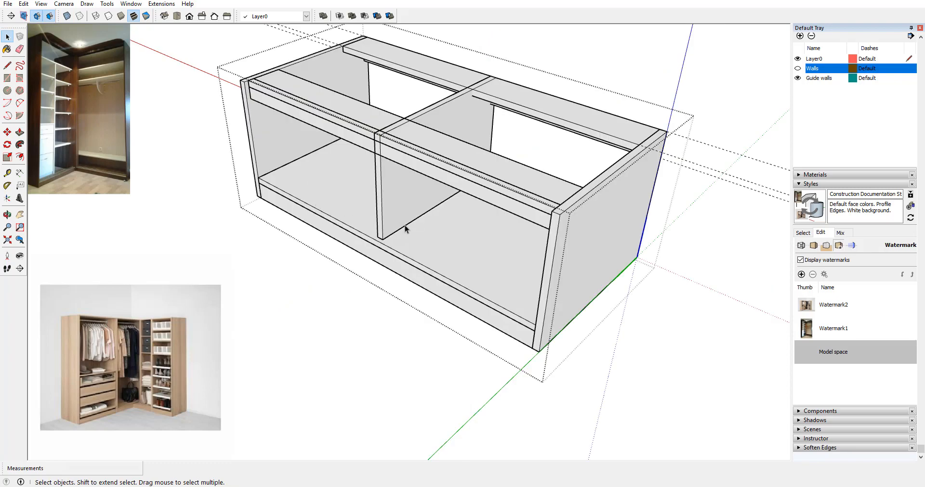
Step: Edit the bottom panel component and push its back edge face inward 1/2"
middle_drag(404, 226, 418, 244)
scroll(418, 244, up, 5)
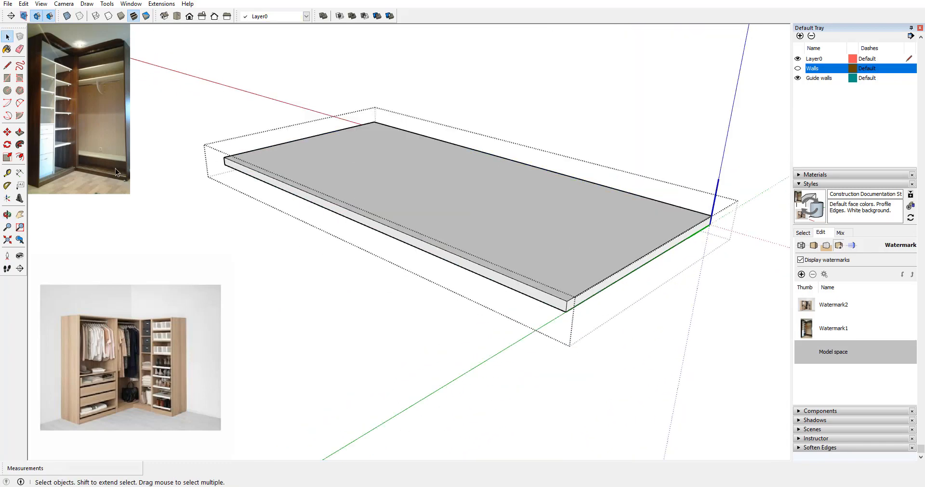
key(p)
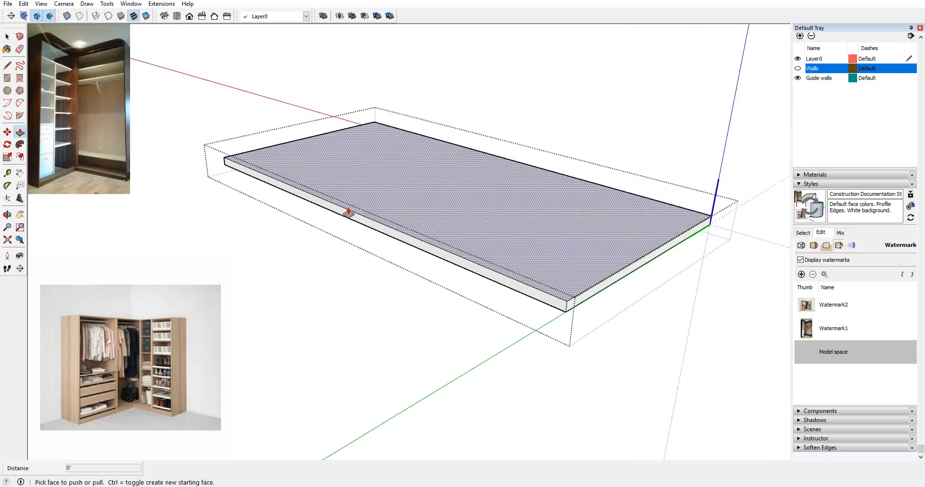
click(355, 215)
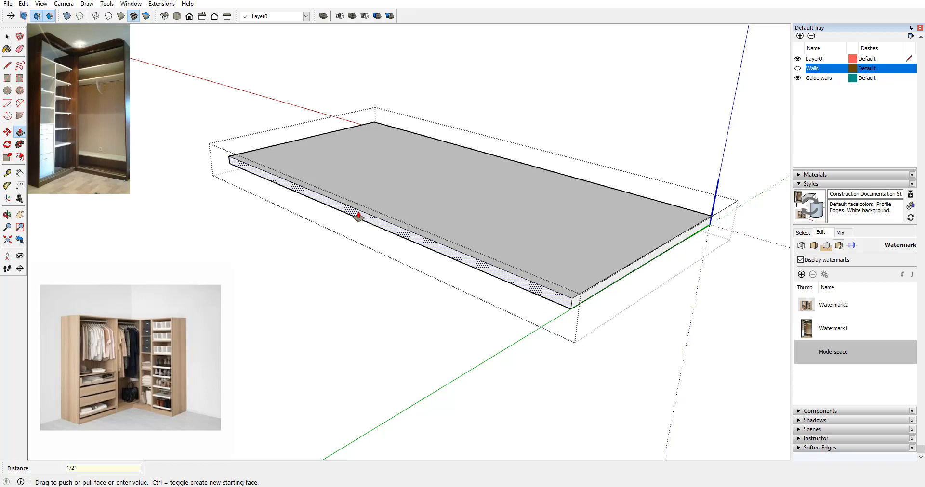
click(356, 216)
key(space)
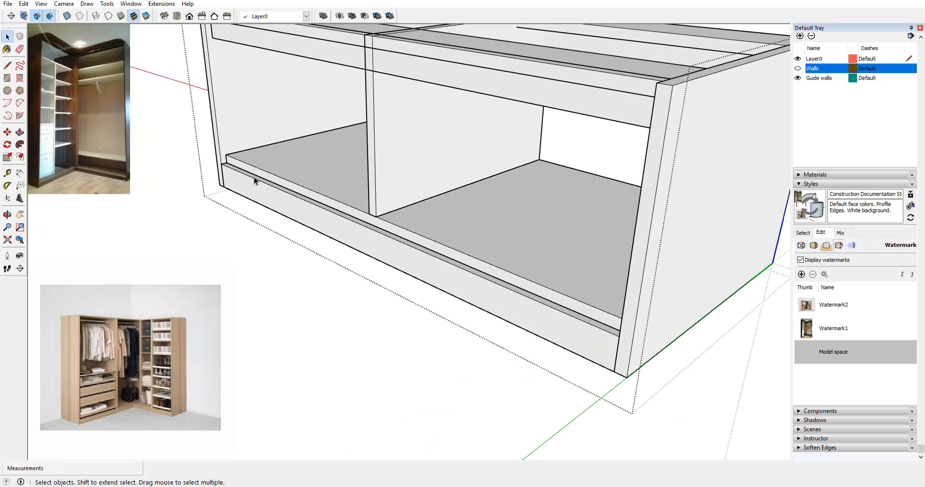
Step: Move the back toe kick inward until it is flush with the back edge of the bottom panel
scroll(254, 178, up, 2)
click(243, 147)
scroll(248, 169, up, 4)
click(16, 135)
click(7, 132)
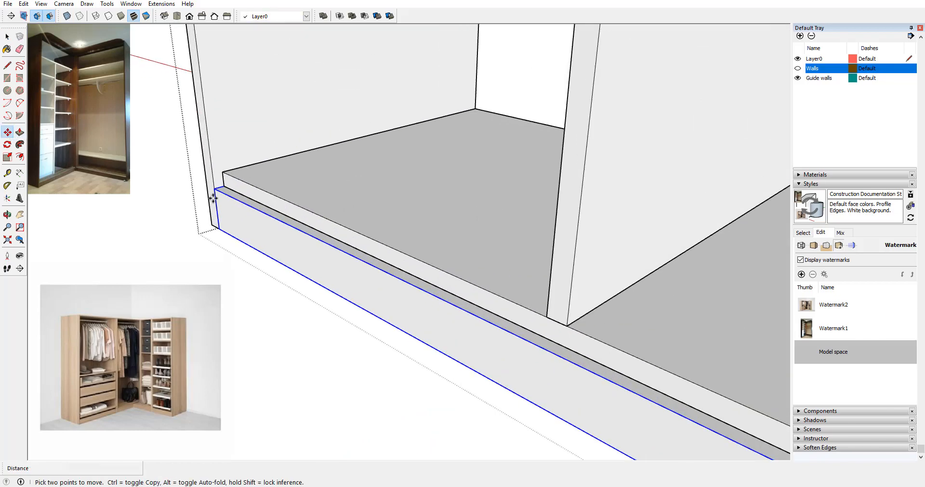
scroll(265, 209, down, 6)
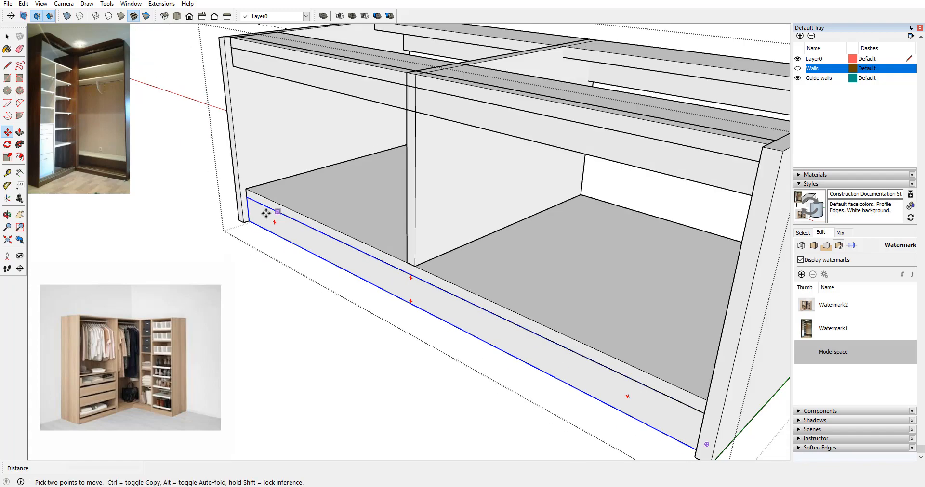
Step: Examine the box unit from the back and front, including where the center divider meets the rails
middle_drag(300, 173, 305, 193)
scroll(386, 181, up, 4)
middle_drag(448, 204, 442, 224)
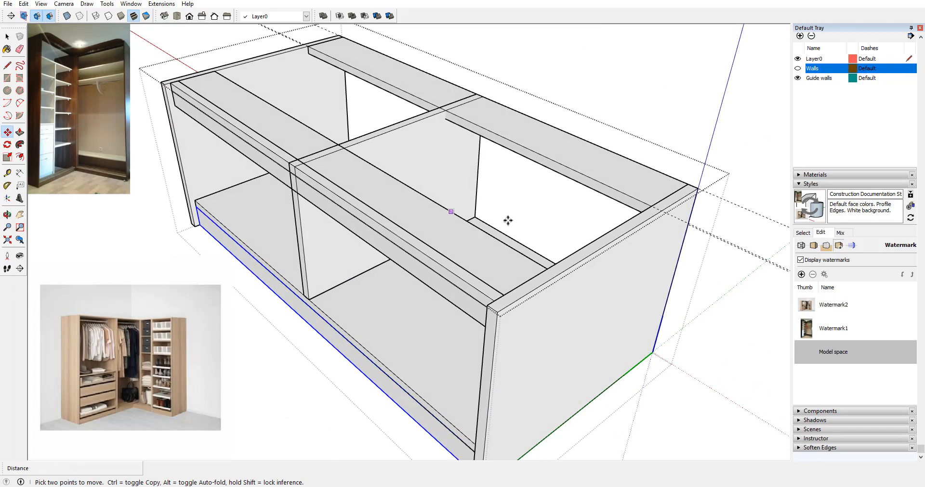
scroll(508, 221, down, 4)
mouse_move(506, 221)
middle_down()
mouse_move(415, 235)
mouse_move(388, 228)
mouse_move(414, 227)
mouse_move(384, 227)
mouse_move(373, 212)
middle_up()
scroll(390, 224, up, 3)
scroll(535, 259, up, 3)
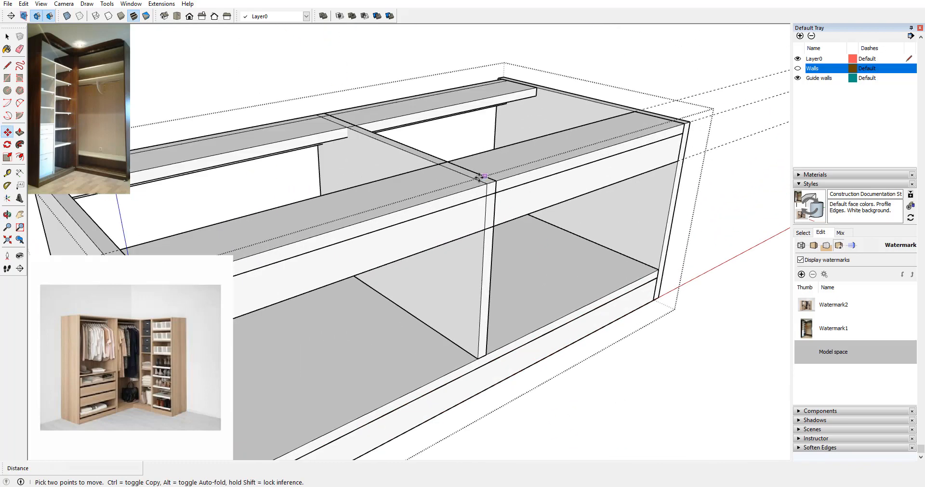
scroll(510, 240, down, 5)
Step: Try to trim the rails with the center divider as the cutting solid, and undo the trims
key(space)
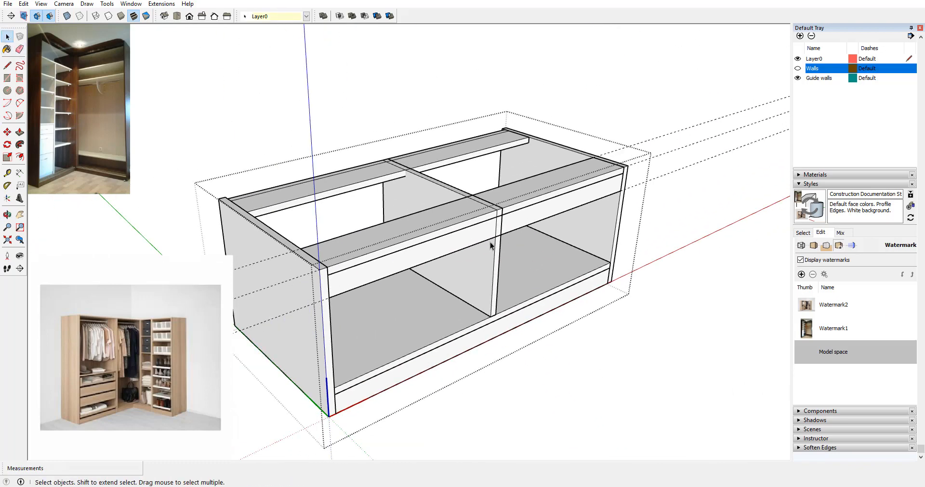
click(497, 229)
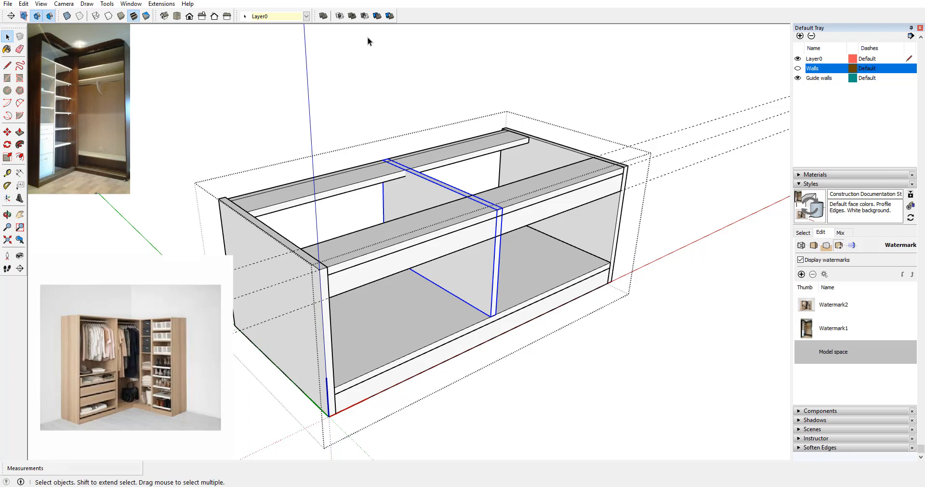
click(377, 16)
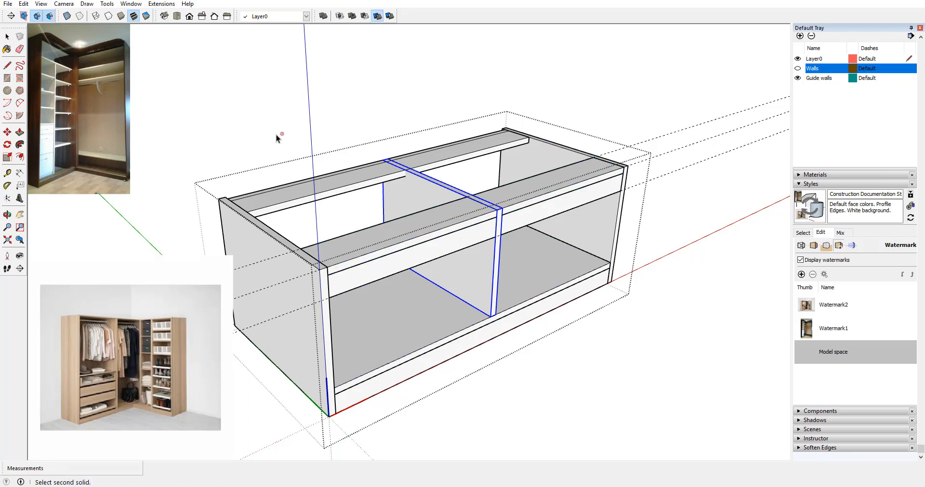
scroll(440, 241, up, 5)
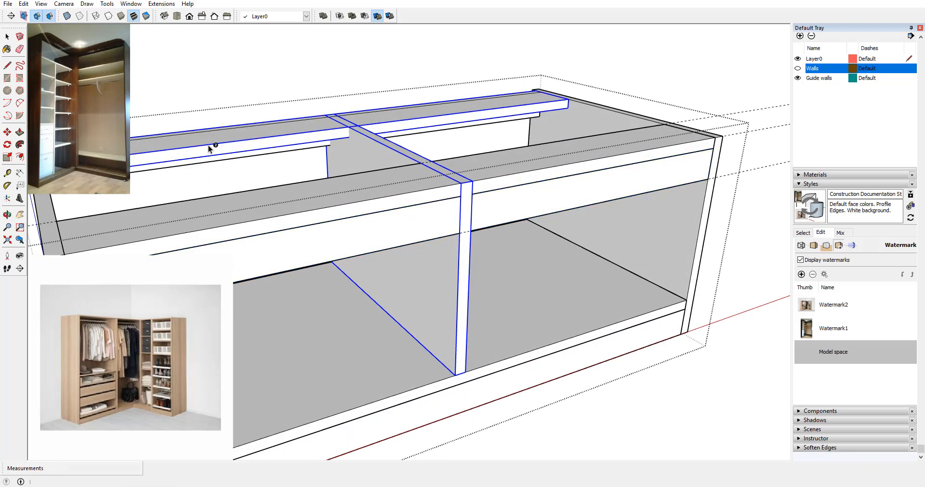
click(7, 36)
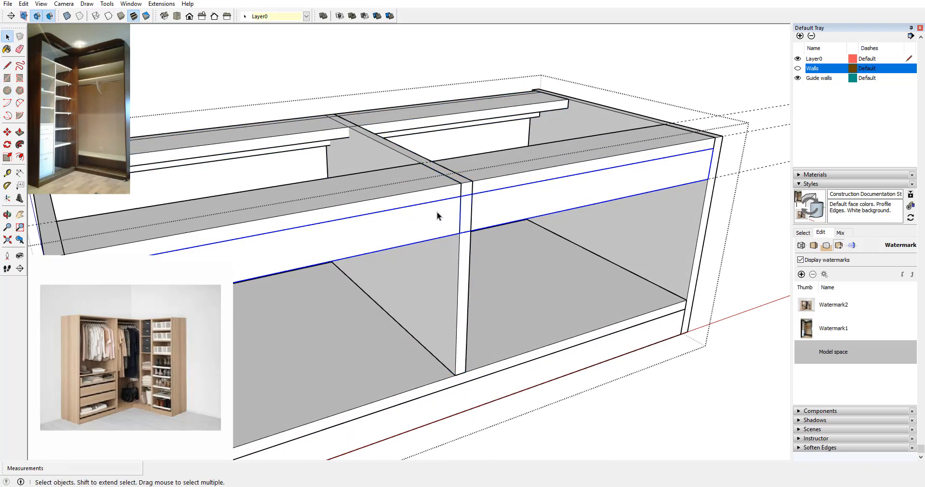
mouse_move(438, 212)
middle_down()
mouse_move(419, 217)
mouse_move(450, 217)
middle_up()
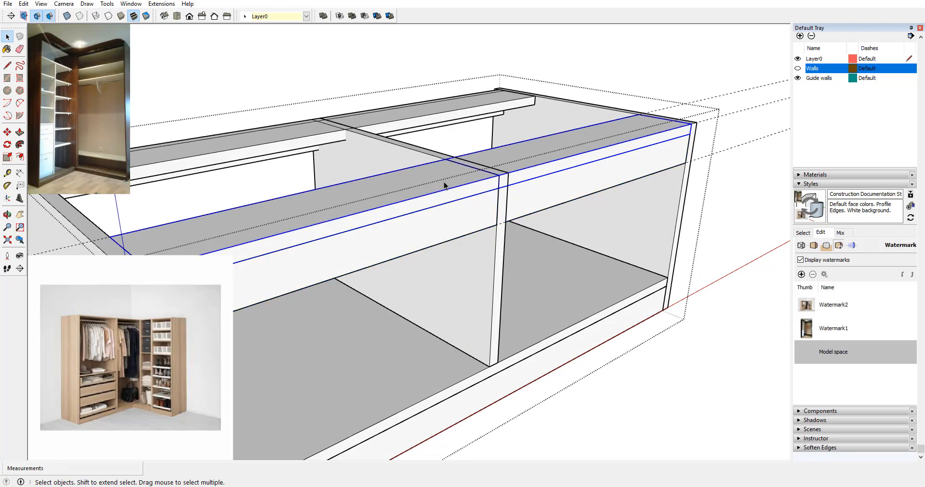
key(ctrl+z)
key(ctrl+z)
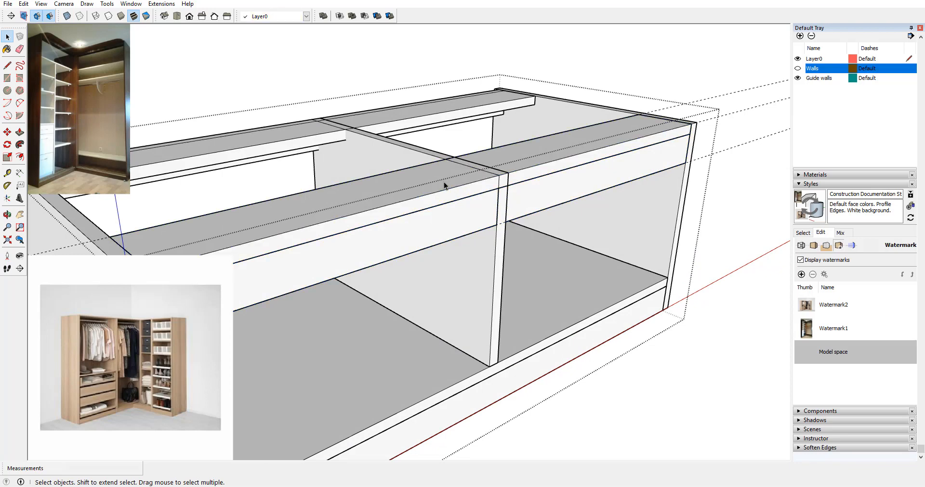
Step: Examine where the front rails overlap the center divider, selecting the divider and each rail to check them
click(557, 224)
middle_drag(508, 199, 461, 202)
click(452, 261)
middle_drag(450, 251, 472, 251)
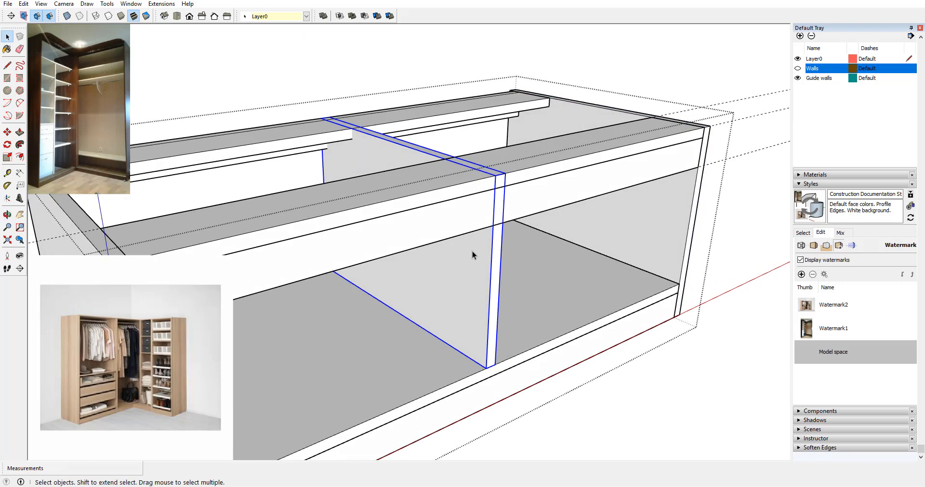
middle_drag(471, 206, 489, 234)
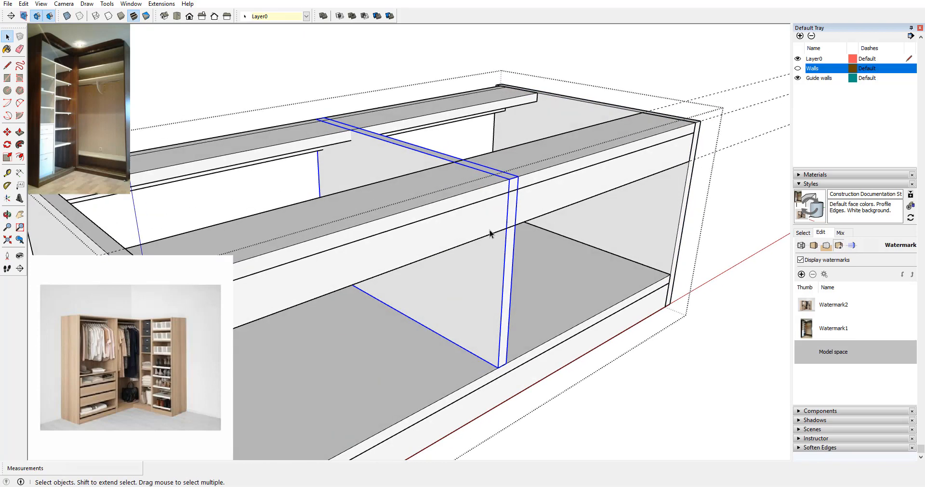
click(495, 235)
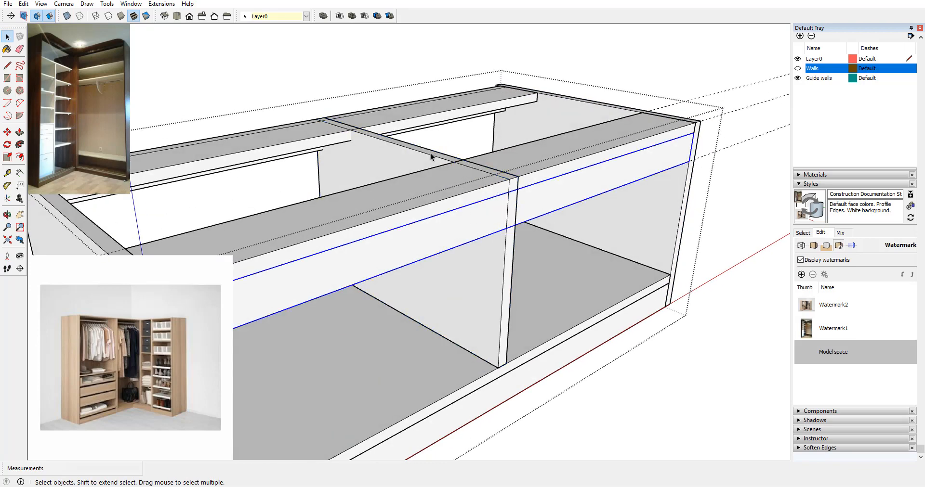
middle_drag(430, 153, 493, 219)
click(453, 232)
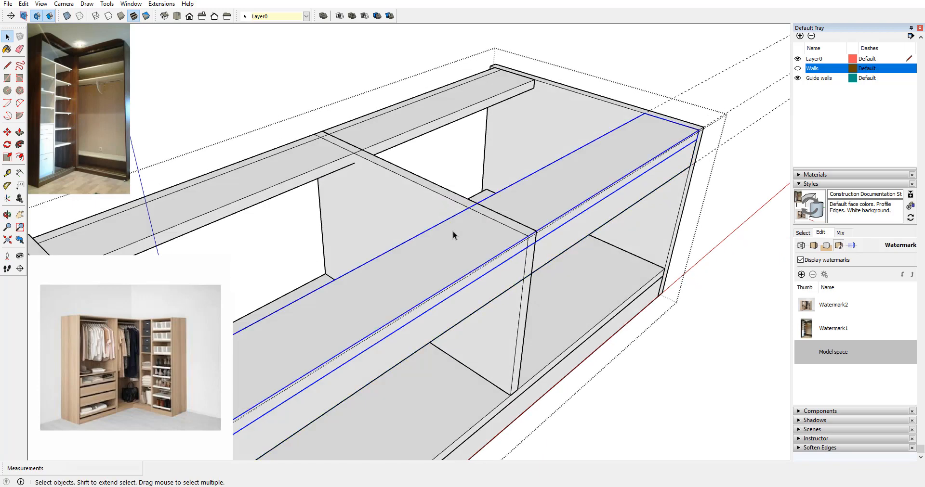
middle_drag(545, 262, 513, 256)
Step: Trim the center divider with the front vertical rail and the front flat rail as cutting solids
click(472, 231)
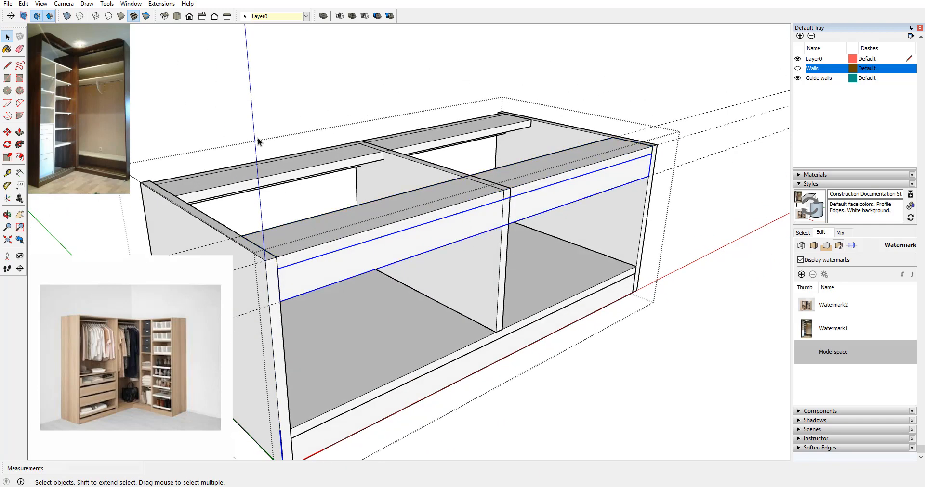
click(377, 16)
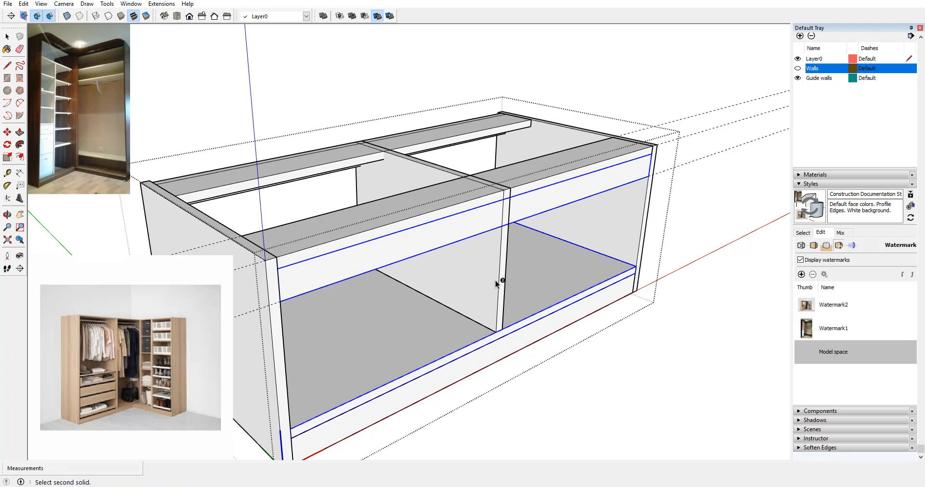
click(7, 36)
click(452, 192)
click(377, 15)
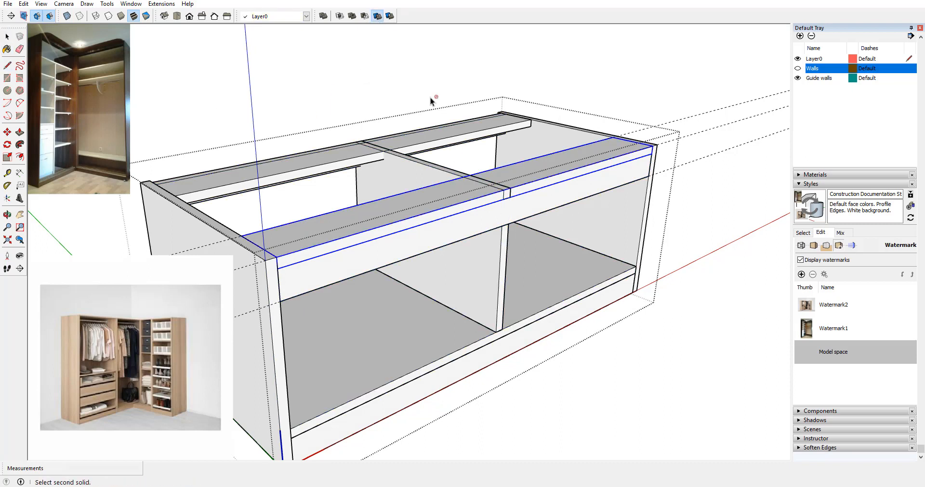
click(484, 271)
mouse_move(466, 262)
middle_down()
mouse_move(376, 186)
mouse_move(405, 183)
middle_up()
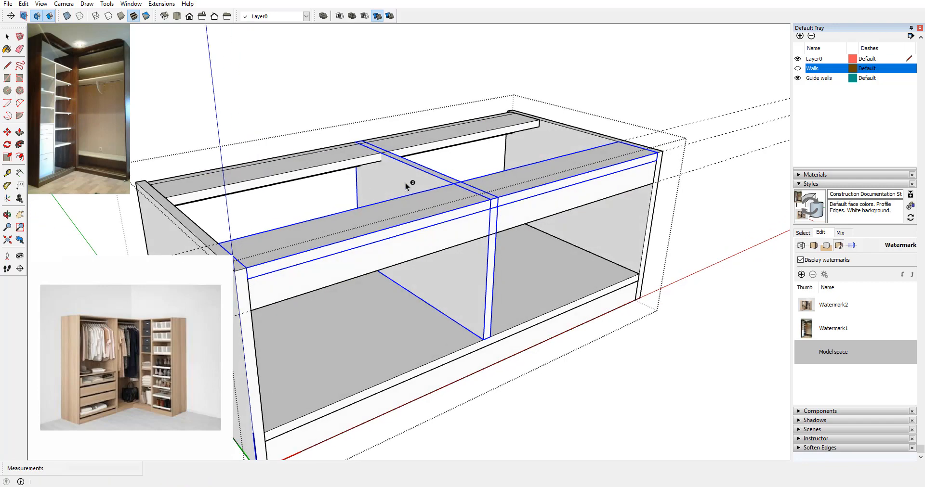
click(7, 37)
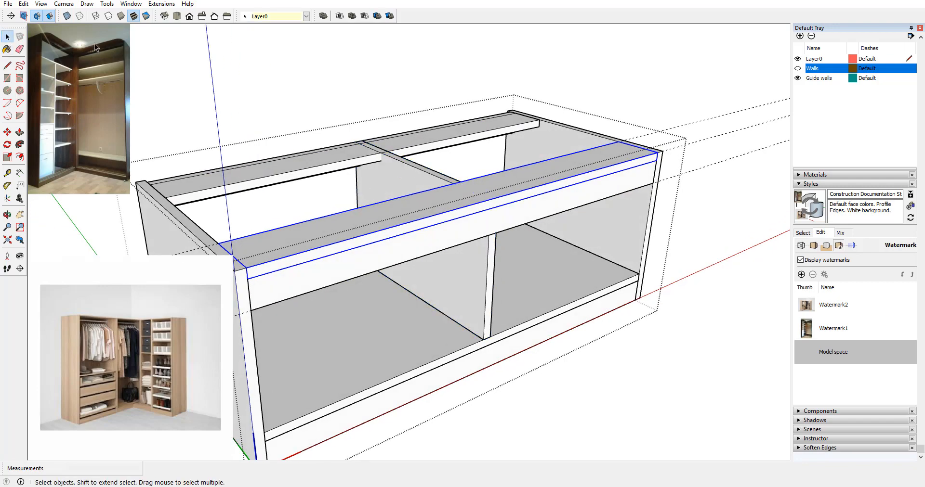
Step: In X-ray display, trim the center divider with the back vertical rail and the back flat rail as cutting solids
middle_drag(140, 64, 336, 215)
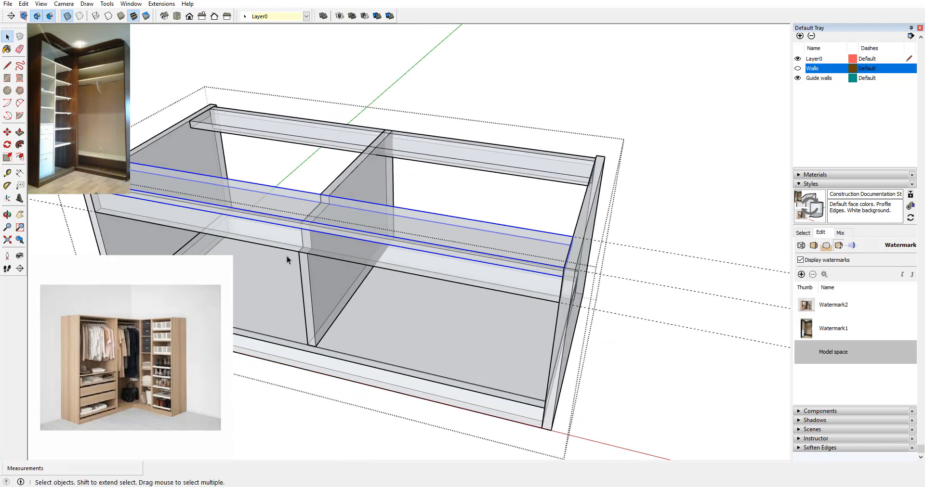
middle_drag(287, 257, 461, 198)
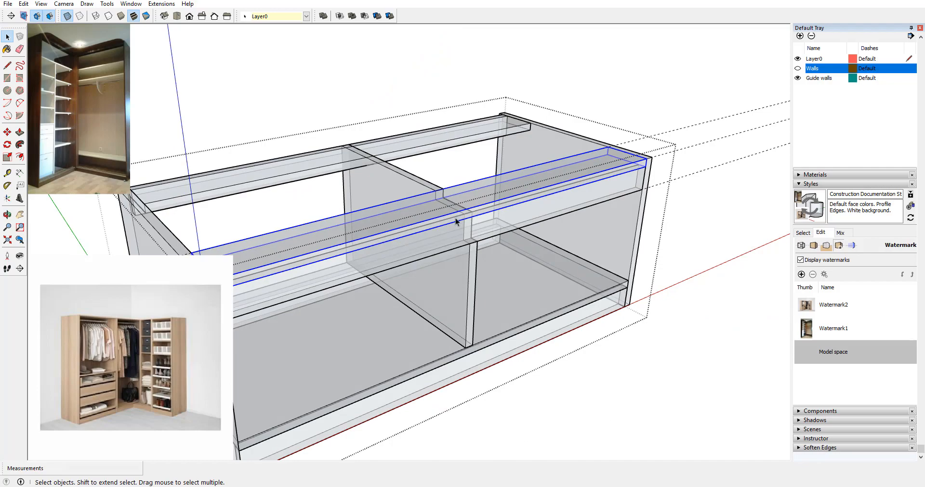
middle_drag(445, 214, 480, 173)
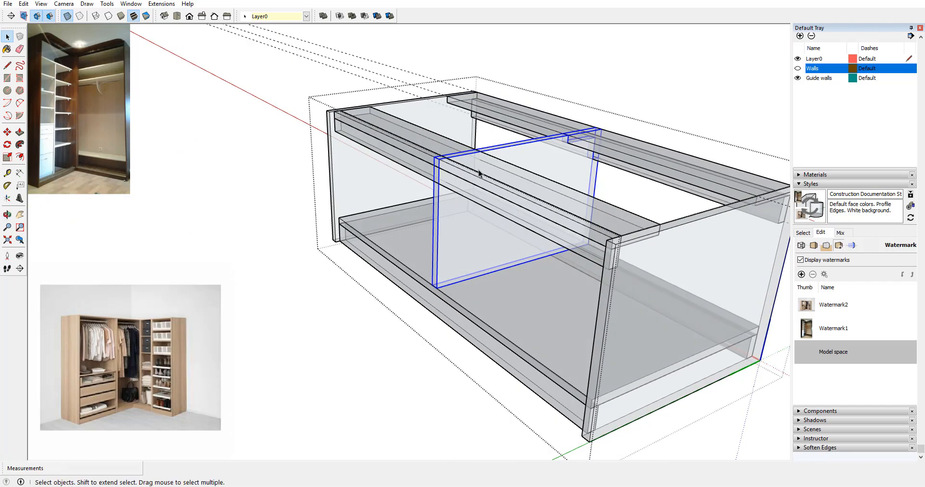
scroll(461, 203, up, 2)
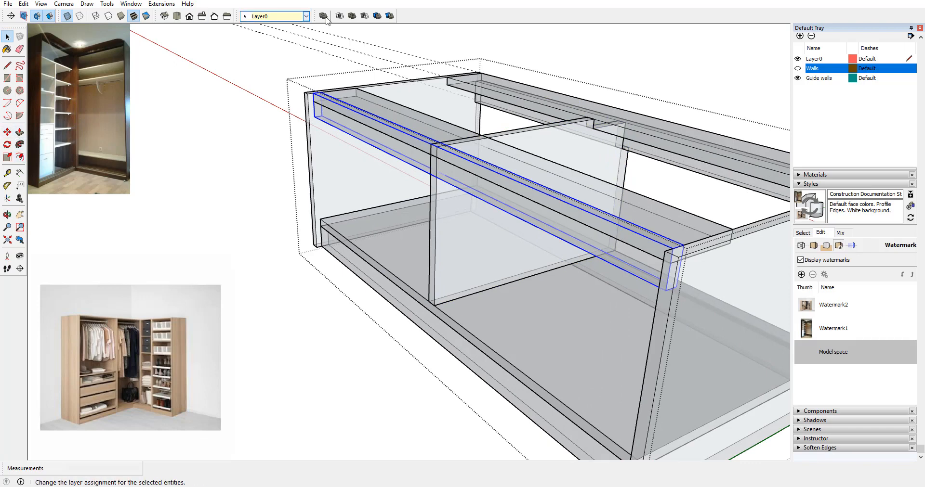
click(377, 16)
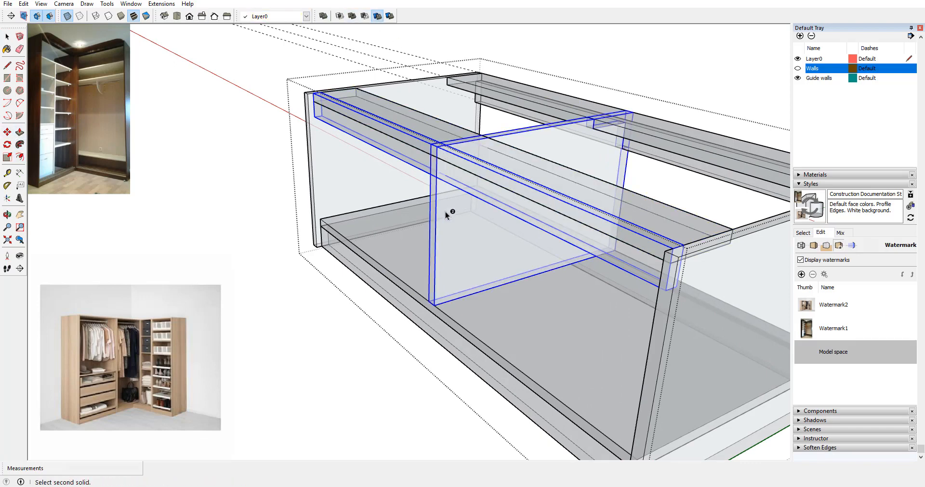
click(440, 211)
click(7, 36)
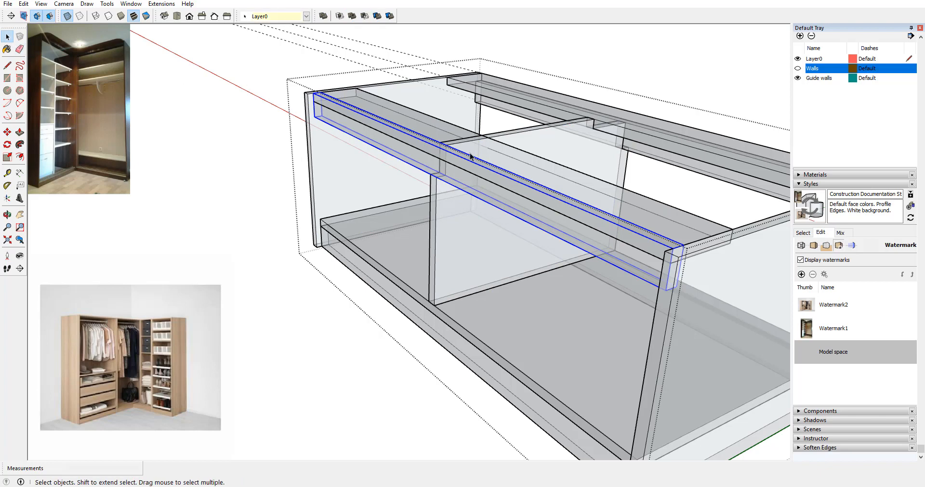
click(482, 148)
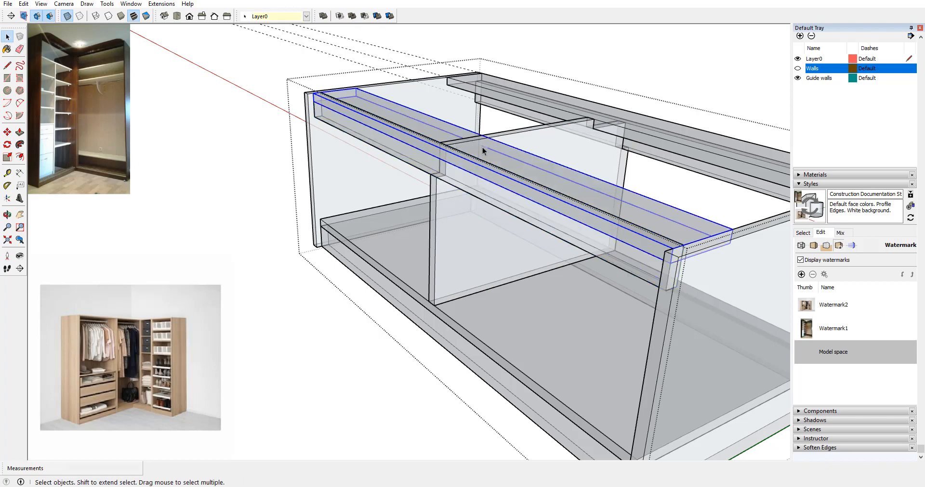
click(377, 16)
click(495, 241)
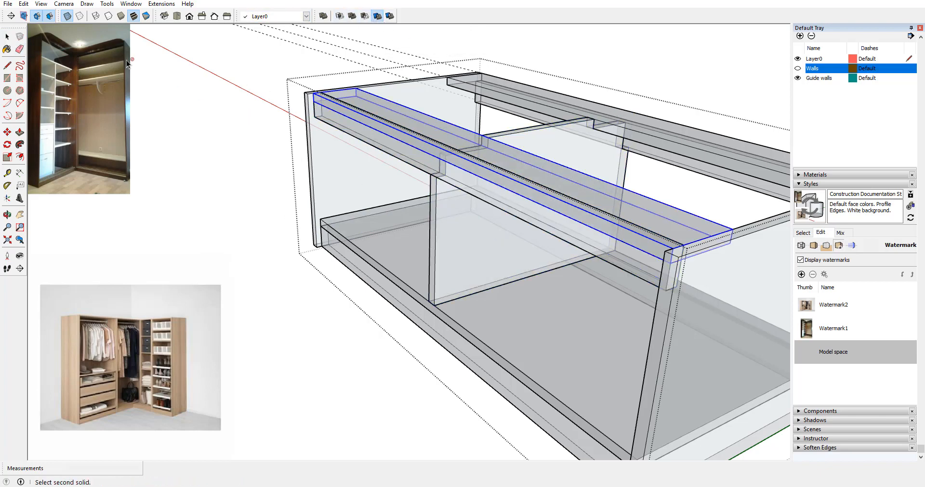
click(7, 36)
Step: Leave the box unit's editing context and turn X-ray display off, with the unit's open back in view
click(214, 108)
scroll(308, 185, down, 2)
middle_click(286, 197)
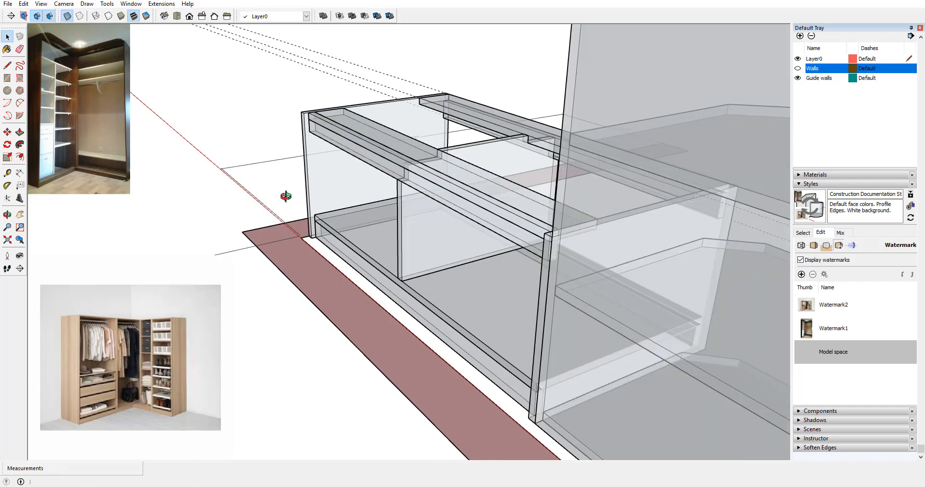
scroll(432, 181, up, 2)
middle_drag(357, 201, 493, 228)
scroll(389, 218, down, 3)
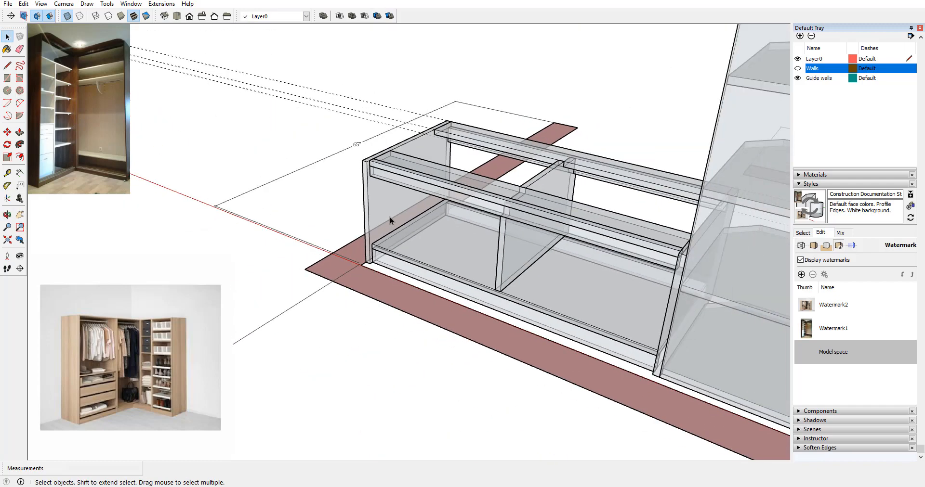
click(67, 16)
scroll(460, 128, up, 2)
scroll(475, 172, up, 2)
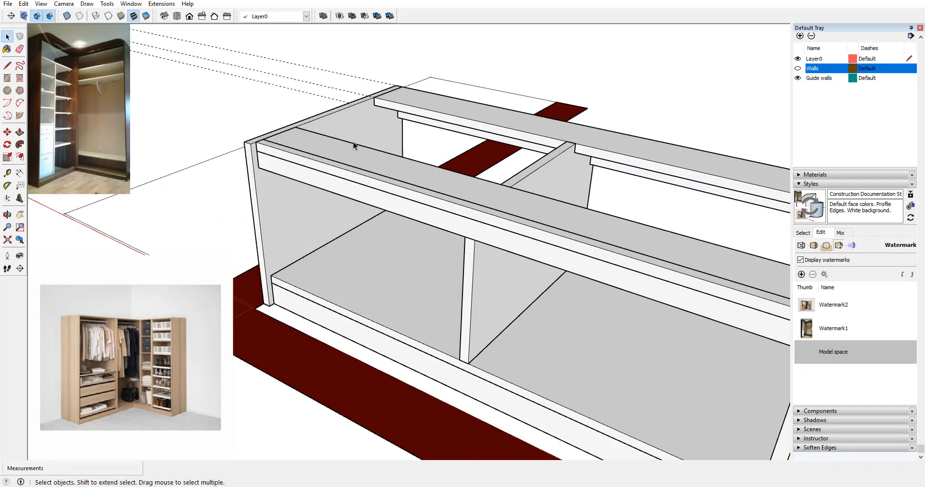
scroll(353, 144, down, 2)
middle_drag(313, 155, 528, 206)
scroll(502, 209, up, 1)
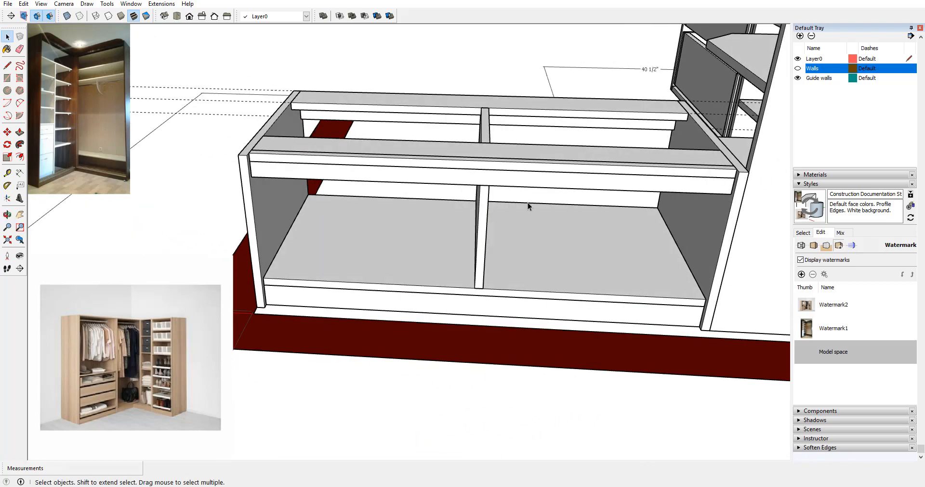
click(7, 78)
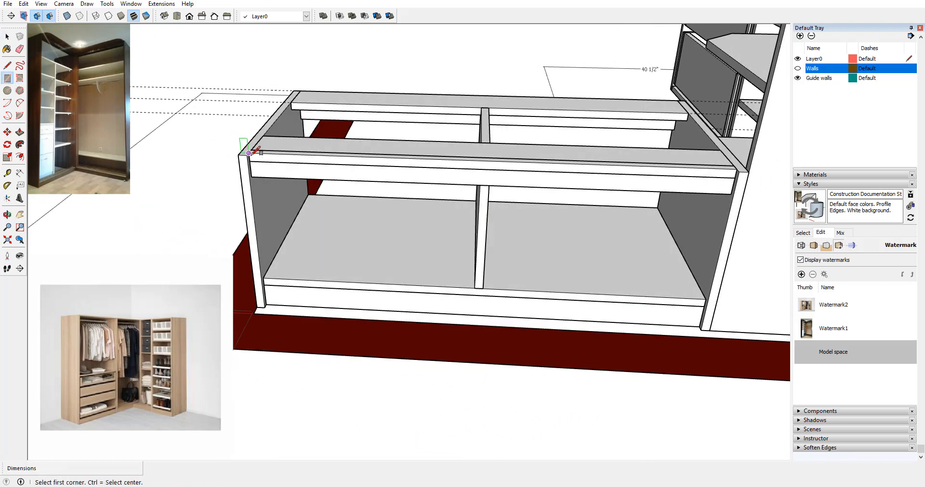
click(247, 155)
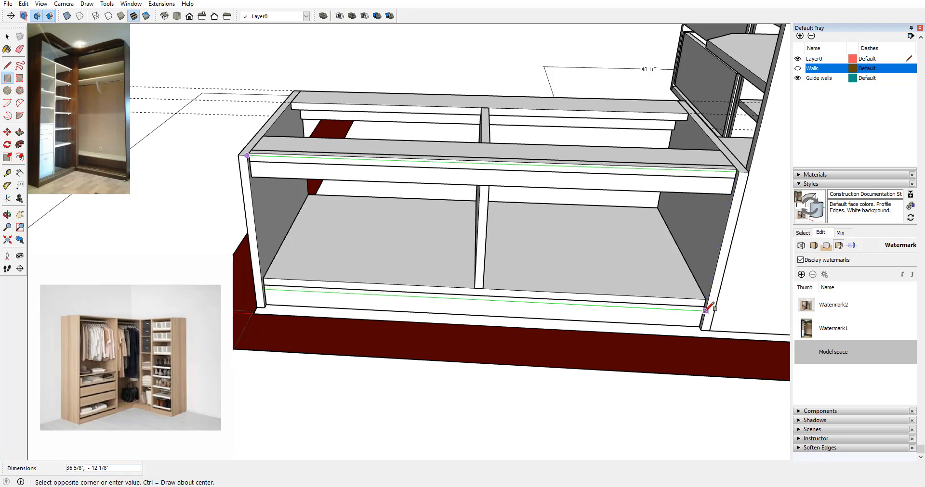
click(699, 328)
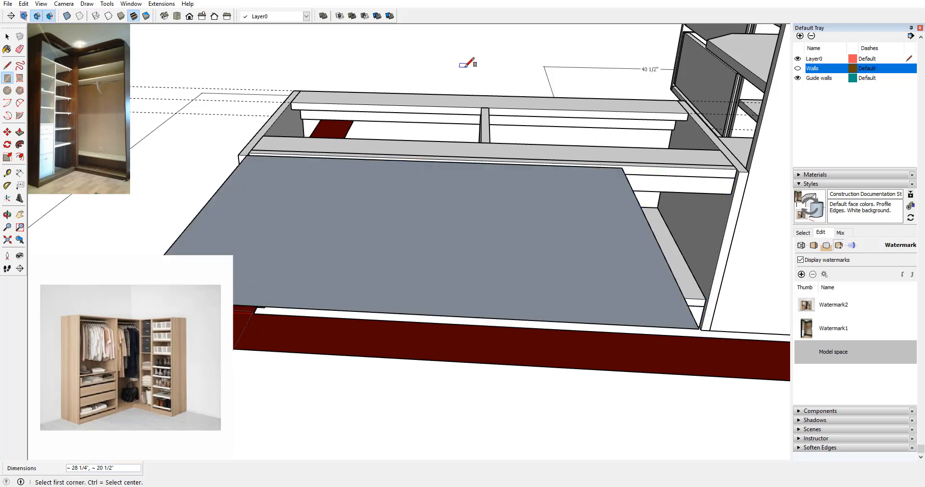
key(ctrl+z)
Step: Draw an upright rectangle across the box unit's back, from one side panel's top inner corner to the other's bottom inner corner
click(247, 155)
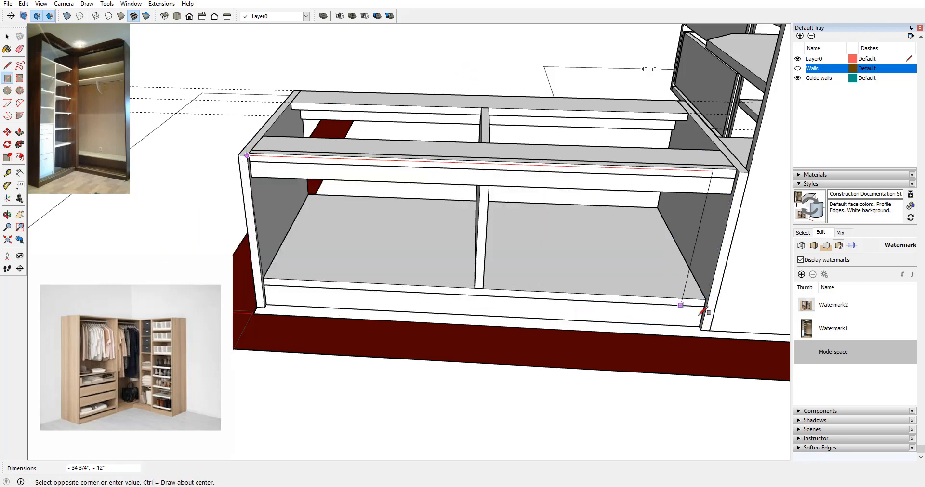
click(703, 327)
middle_drag(703, 327, 631, 258)
scroll(343, 208, up, 3)
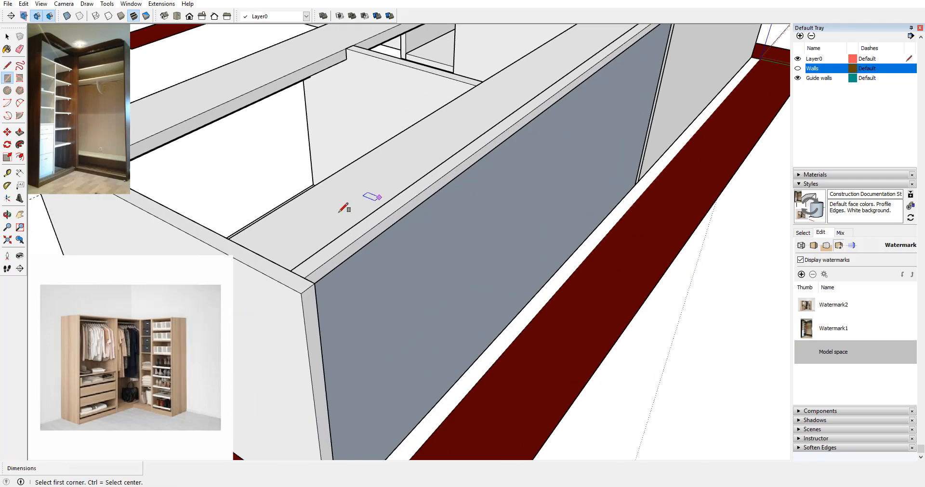
Step: Push the back rectangle inward to form a panel 1/4" thick
click(20, 133)
click(319, 282)
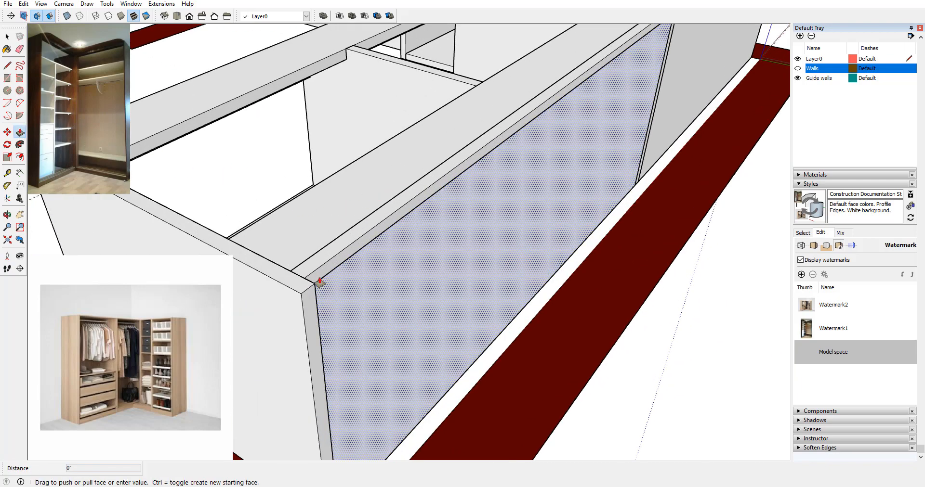
click(318, 281)
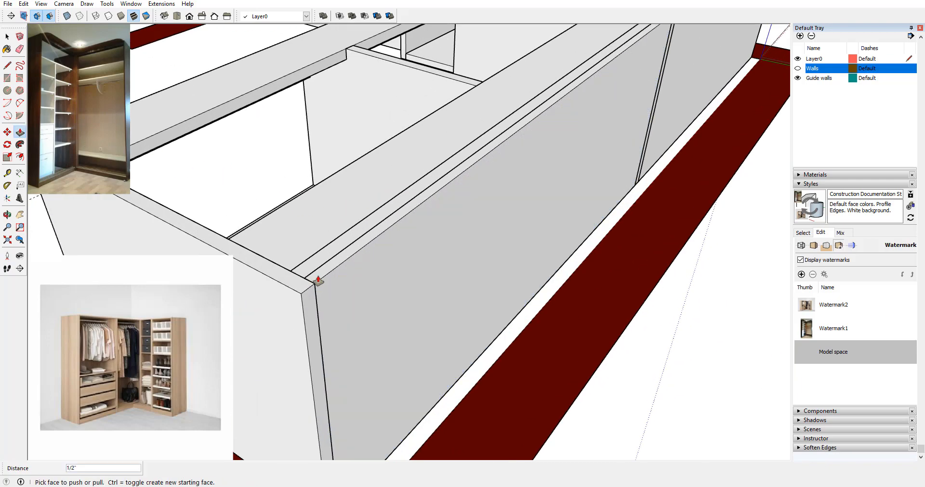
click(318, 281)
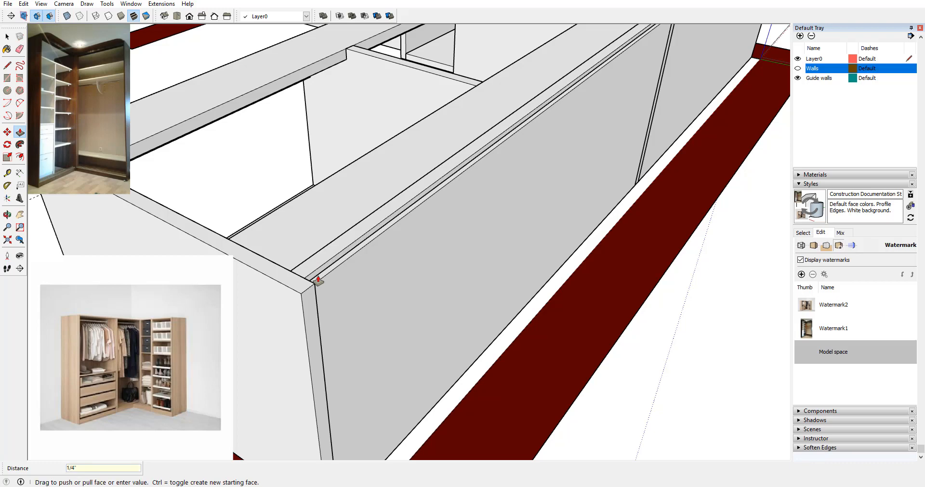
Step: Make the new back panel a component
click(7, 36)
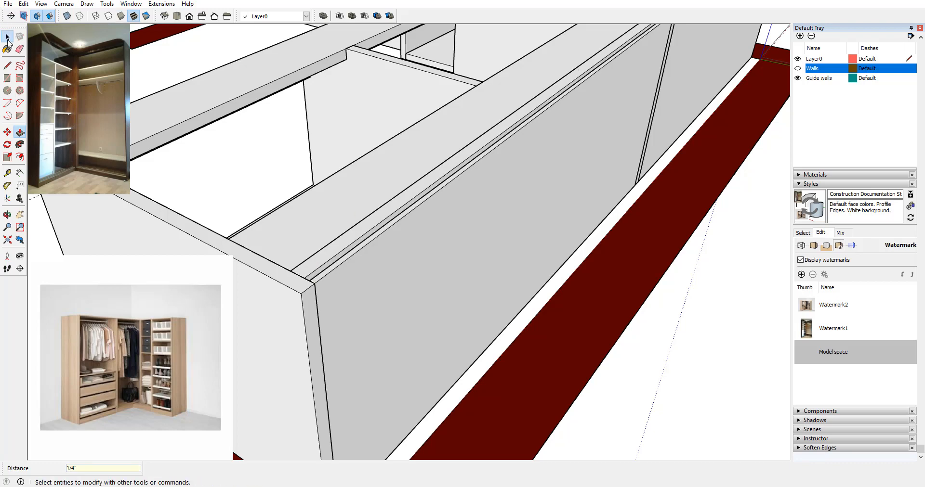
click(460, 281)
right_click(461, 282)
click(506, 355)
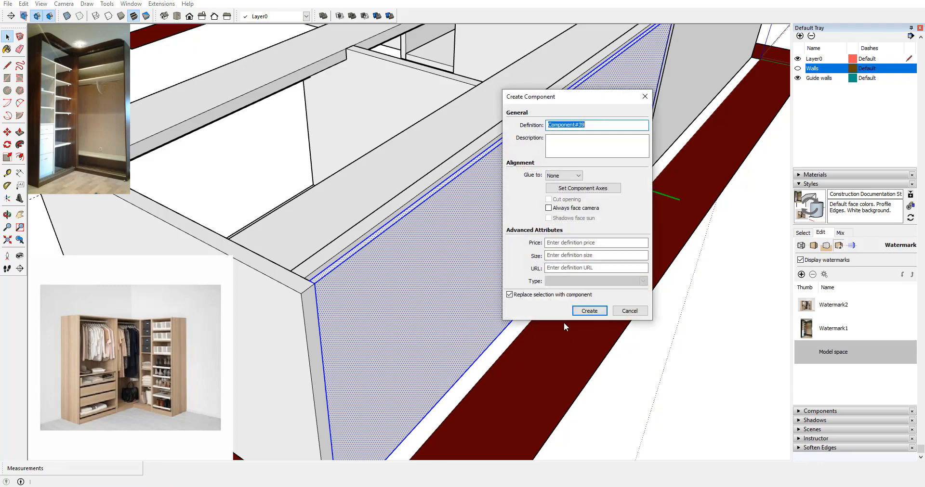
Step: Edit the back panel component and extend one of its narrow side faces outward by .253
middle_drag(399, 292, 339, 296)
double_click(354, 299)
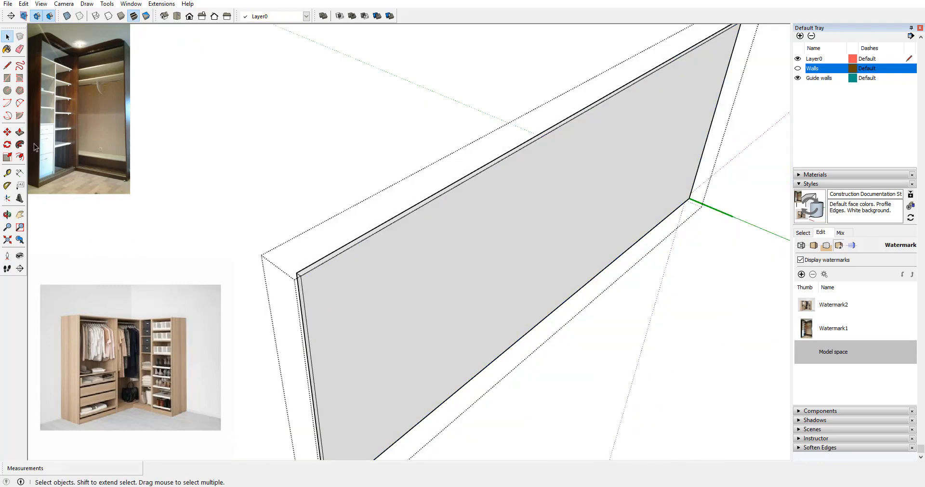
click(20, 132)
drag(298, 291, 285, 298)
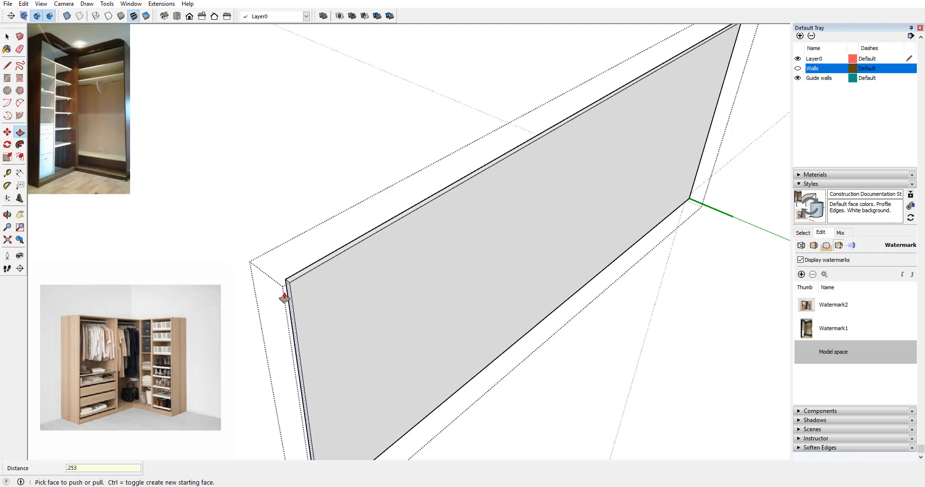
Step: Extend the back panel's opposite narrow side face outward by the same distance as the first
scroll(284, 298, down, 2)
scroll(644, 262, down, 5)
middle_drag(524, 192, 472, 331)
scroll(472, 330, up, 5)
click(445, 293)
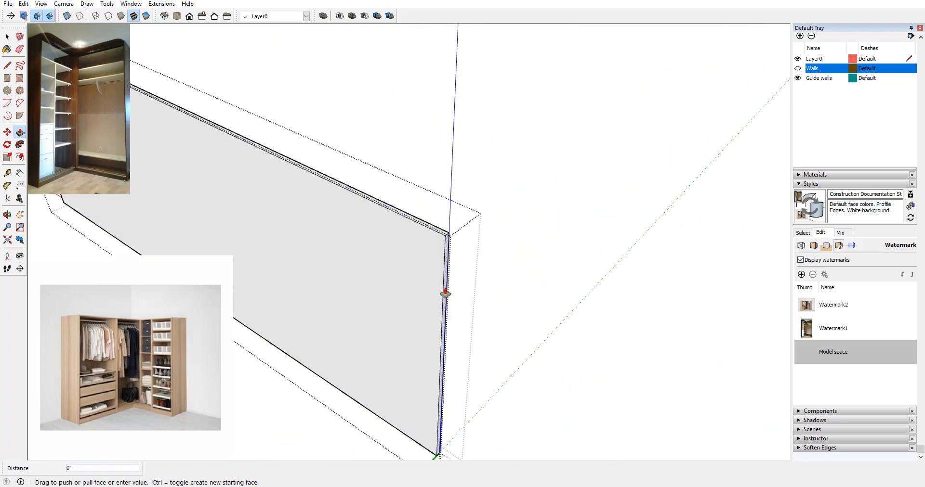
double_click(445, 294)
middle_drag(409, 279, 491, 337)
click(8, 36)
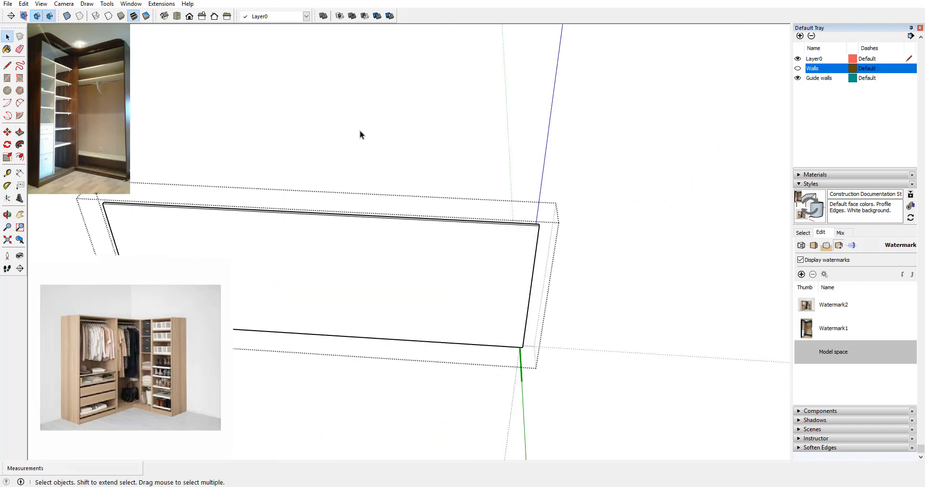
Step: Move the back panel 1/4" inward so it is recessed into the back of the low box unit
scroll(458, 187, down, 5)
scroll(322, 239, up, 2)
middle_drag(321, 239, 319, 298)
scroll(318, 297, up, 2)
middle_drag(400, 265, 316, 314)
click(316, 316)
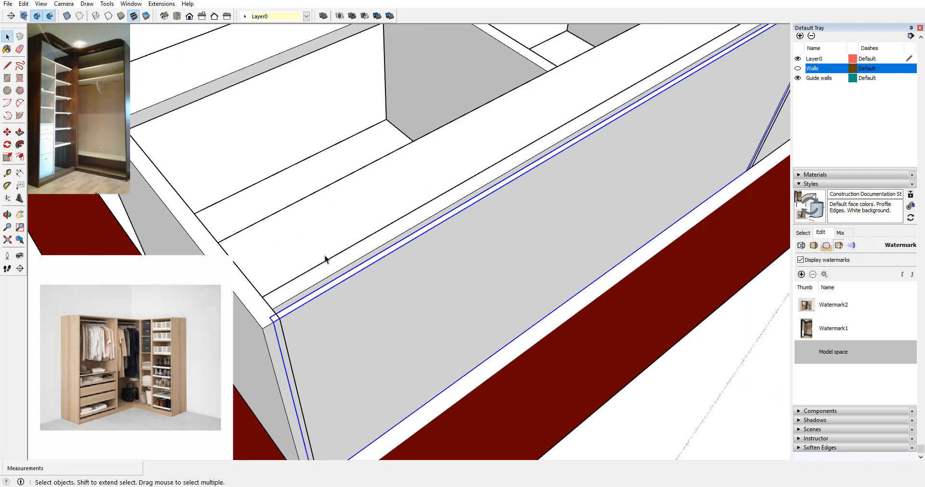
click(8, 131)
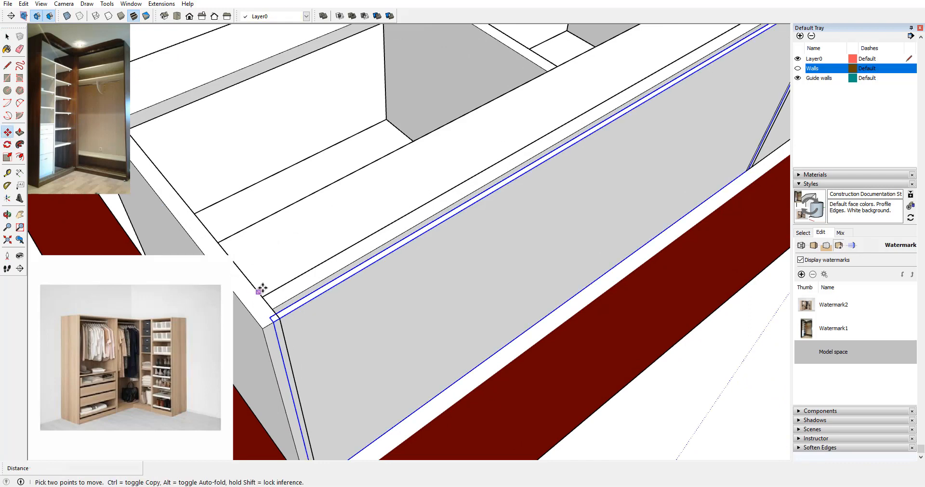
click(276, 309)
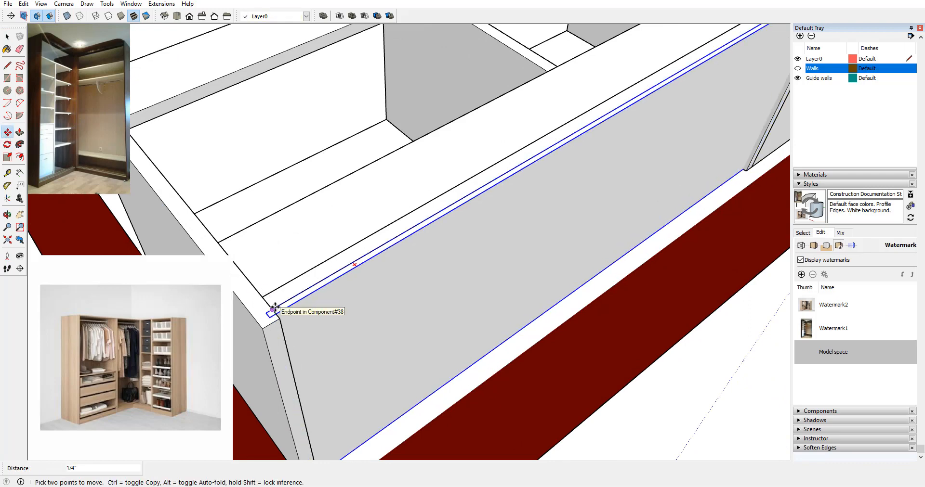
scroll(444, 264, down, 5)
key(space)
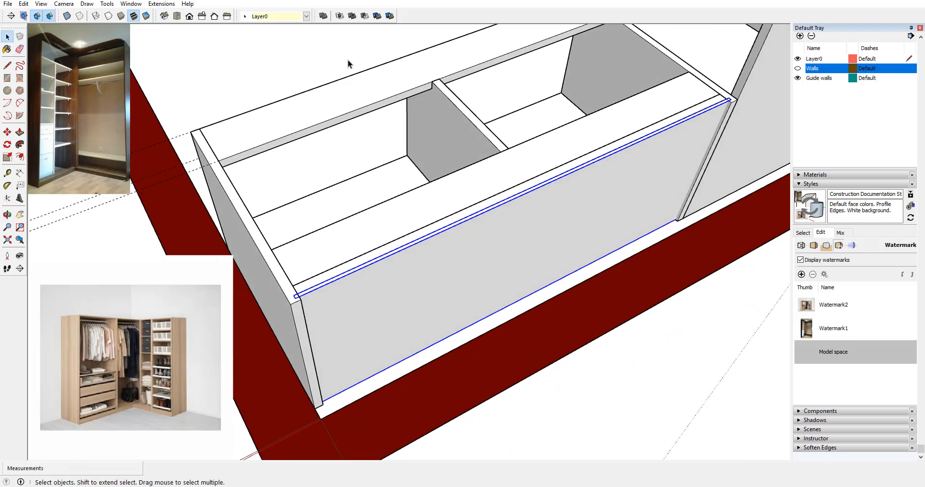
Step: Cut the back panel and paste it in place inside the low box unit's component
click(377, 16)
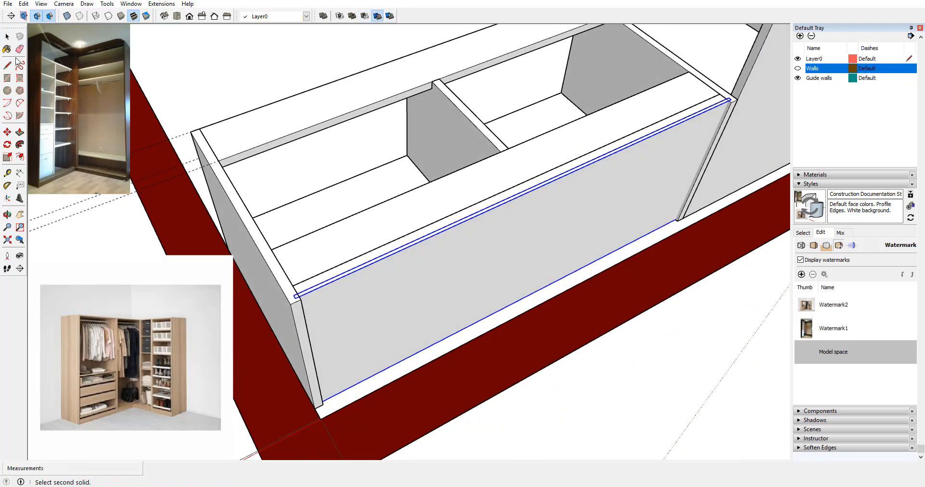
click(7, 37)
click(273, 279)
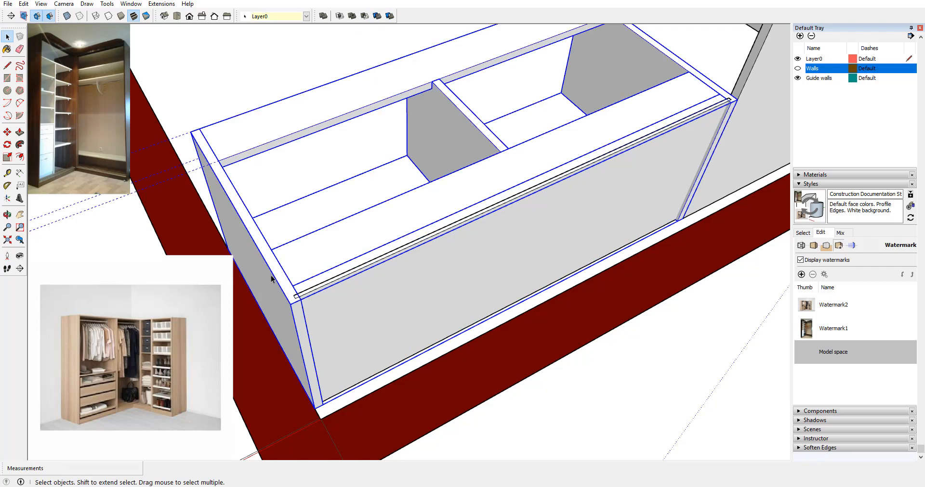
click(352, 302)
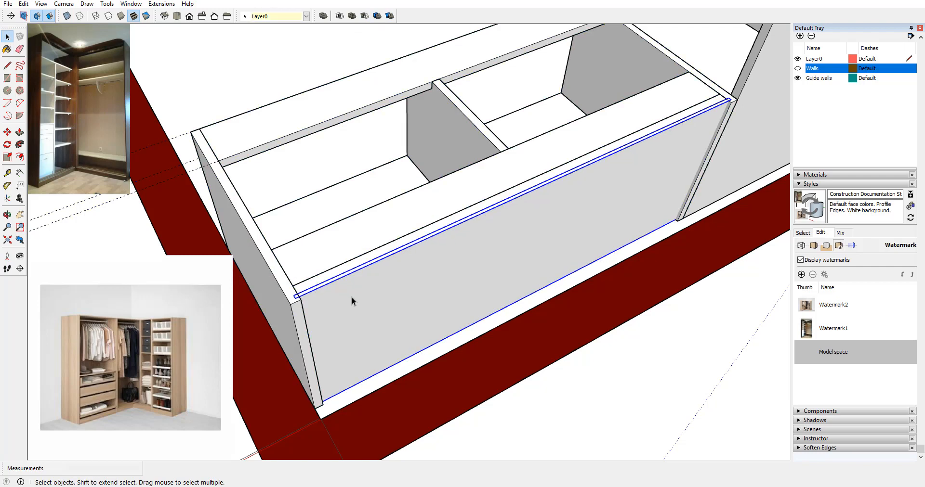
key(Delete)
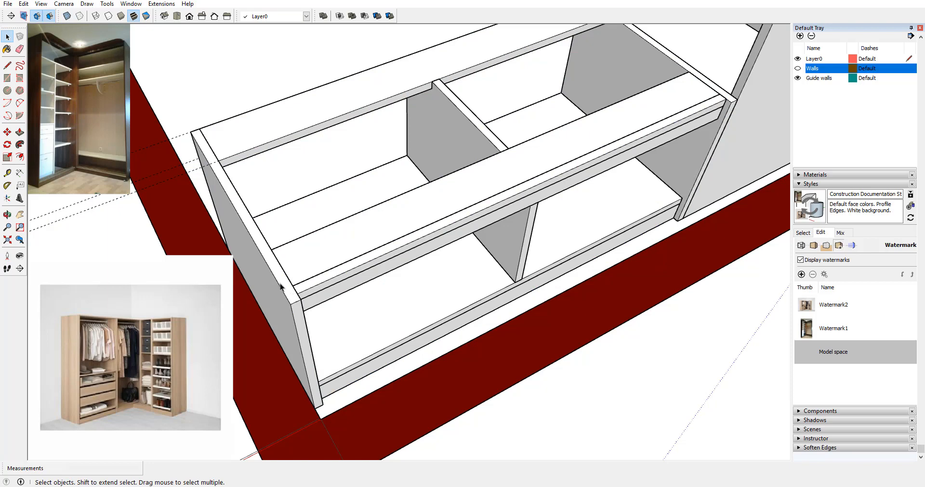
double_click(301, 287)
click(41, 4)
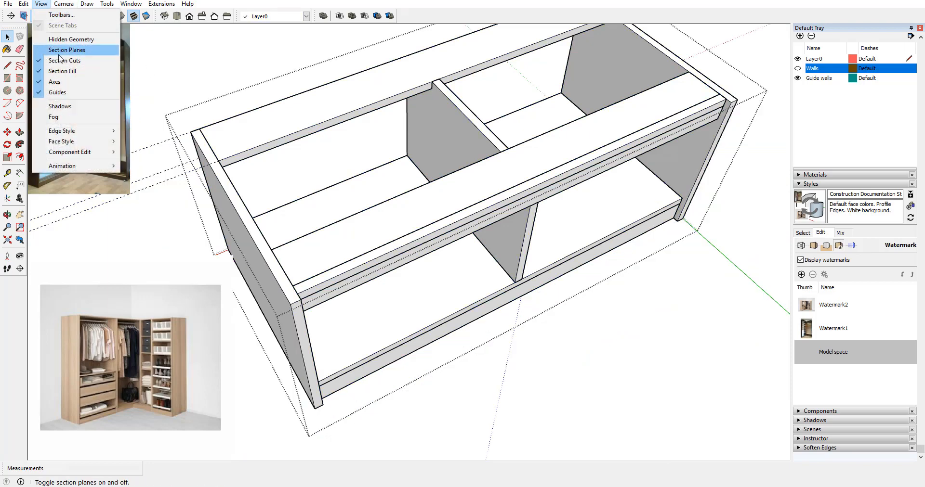
mouse_move(24, 10)
click(49, 71)
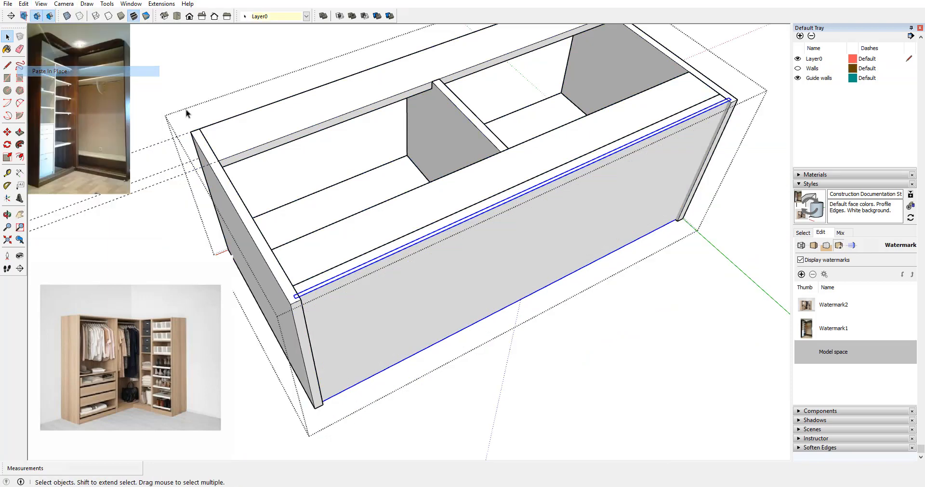
Step: Trim the low box unit's side panels with the back panel to cut the grooves that receive its edges
middle_drag(409, 227, 307, 291)
scroll(342, 327, up, 3)
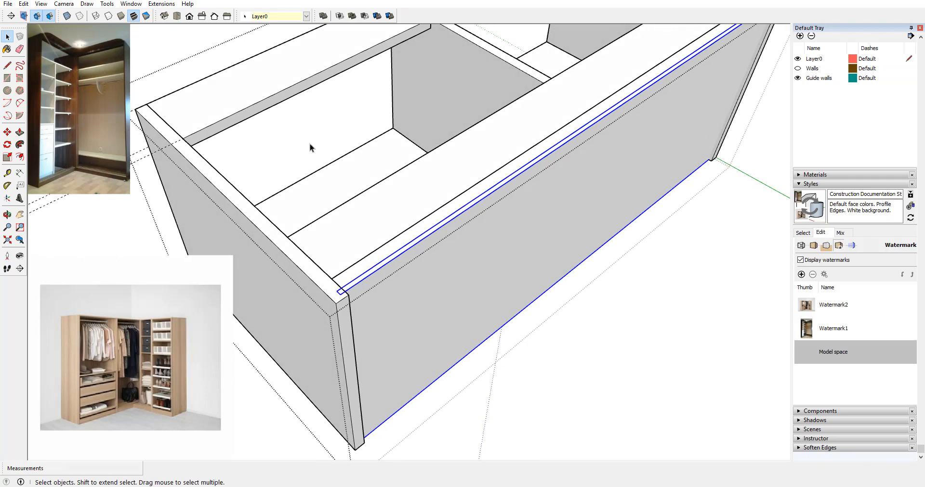
click(377, 16)
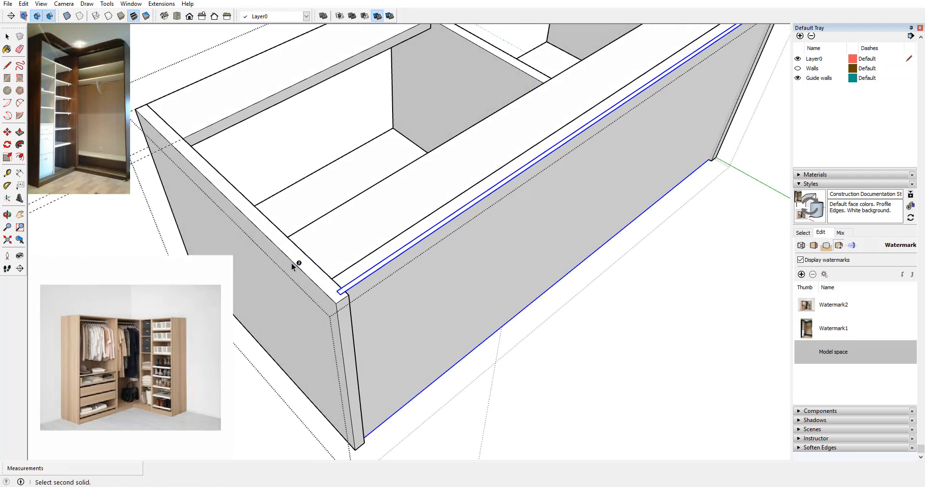
scroll(462, 266, down, 3)
scroll(572, 209, up, 10)
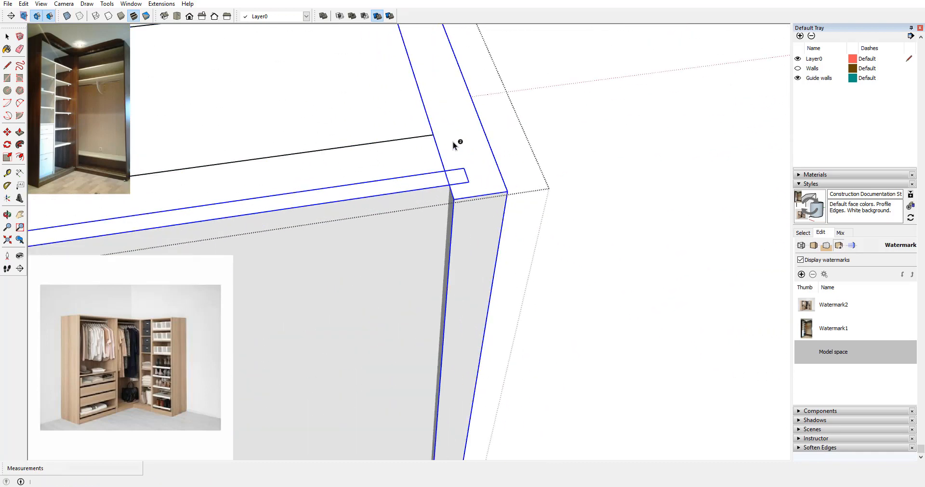
click(474, 150)
key(space)
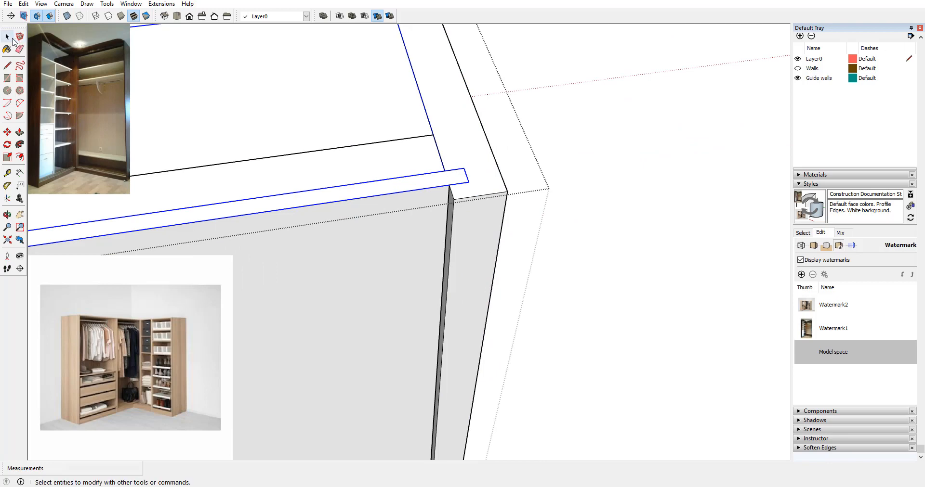
Step: Temporarily hide the back panel to inspect the cut in the adjoining side panel
middle_drag(496, 271, 501, 205)
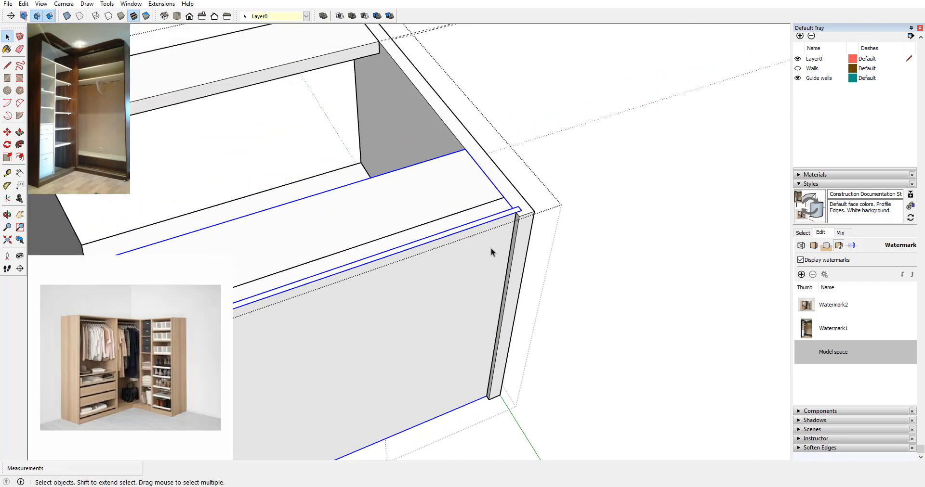
middle_drag(490, 249, 472, 247)
right_click(482, 261)
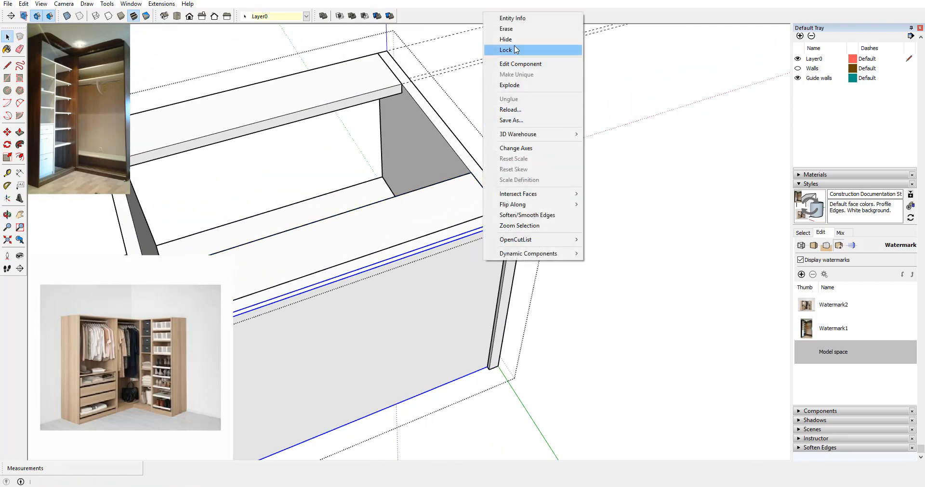
click(530, 39)
scroll(491, 279, up, 3)
mouse_move(491, 280)
middle_down()
mouse_move(472, 282)
mouse_move(458, 317)
mouse_move(485, 285)
middle_up()
scroll(540, 218, down, 5)
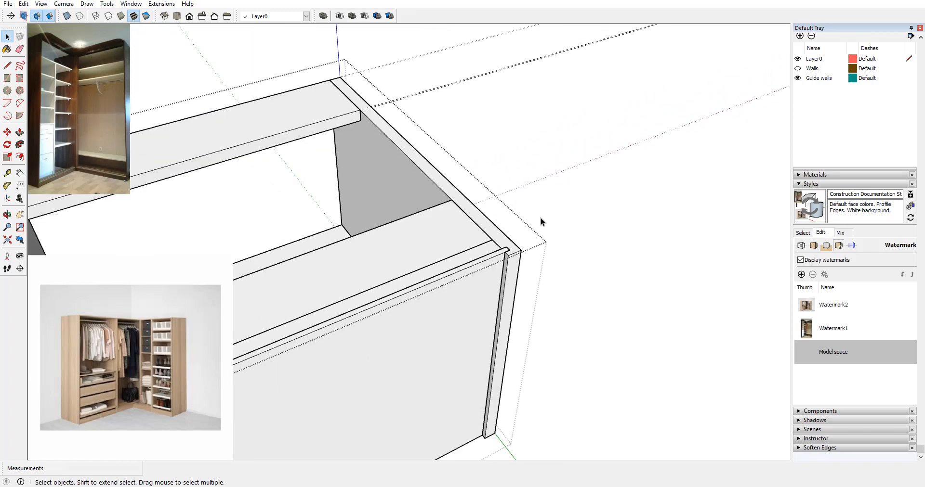
Step: Draw a rectangle covering the whole top of the low box unit, from one outer corner to the opposite one
scroll(332, 229, up, 3)
middle_drag(332, 229, 590, 211)
scroll(472, 166, down, 3)
scroll(626, 169, up, 3)
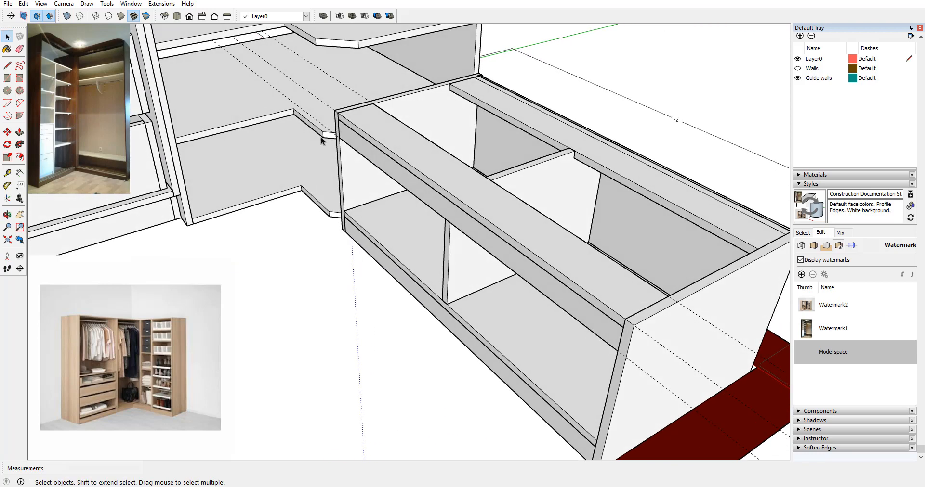
click(7, 78)
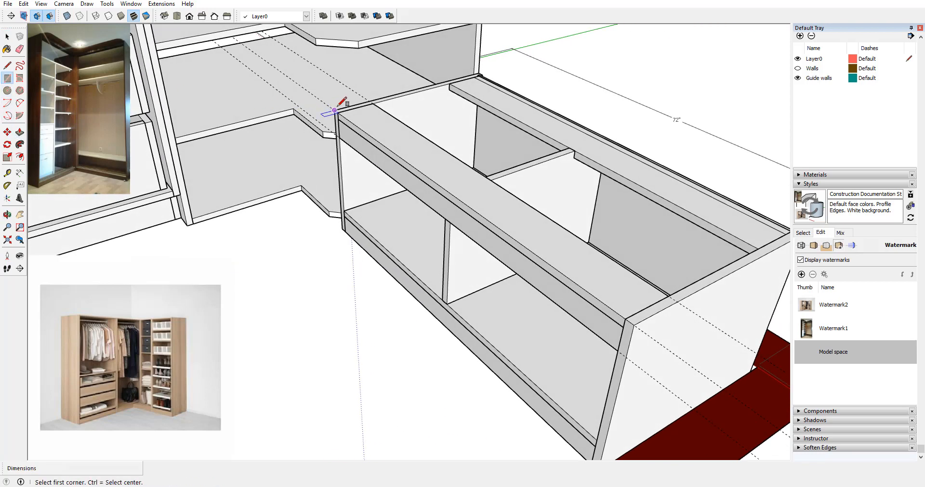
click(334, 110)
shift+middle_drag(791, 233, 742, 233)
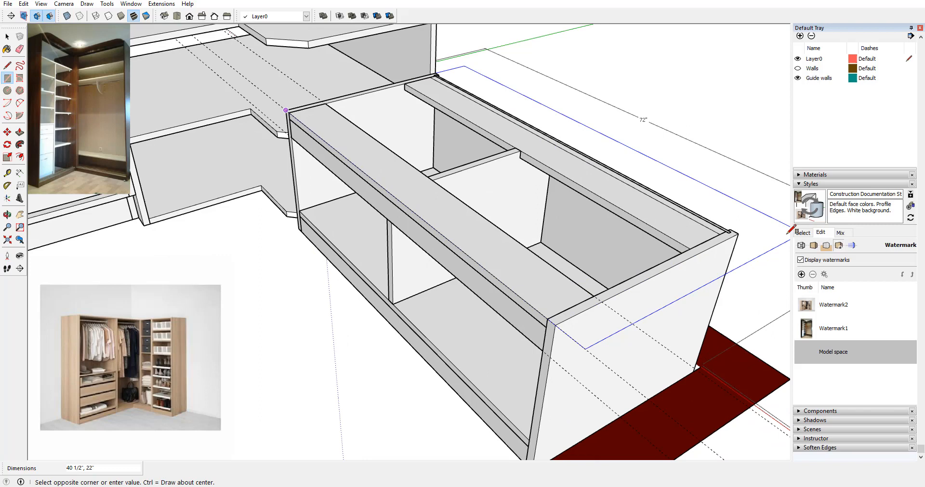
click(737, 233)
middle_drag(361, 207, 402, 202)
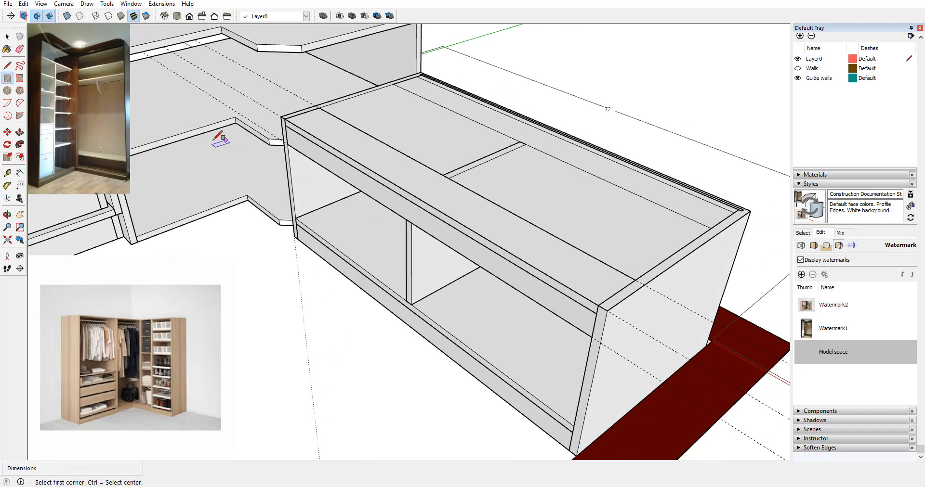
Step: Pull the top rectangle up 3" to form a solid seat cushion block
click(20, 132)
click(351, 136)
click(363, 116)
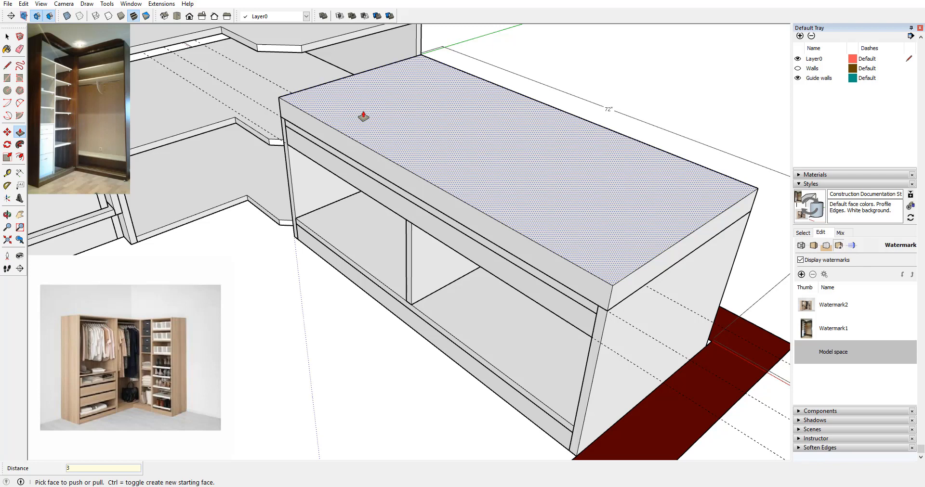
key(Return)
Step: Select all of the cushion block's geometry and make it a component
click(7, 36)
triple_click(415, 103)
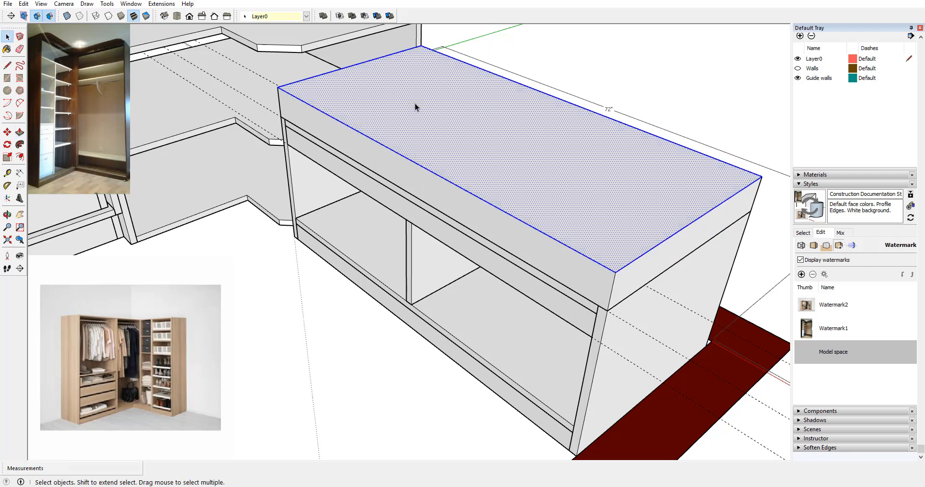
right_click(415, 103)
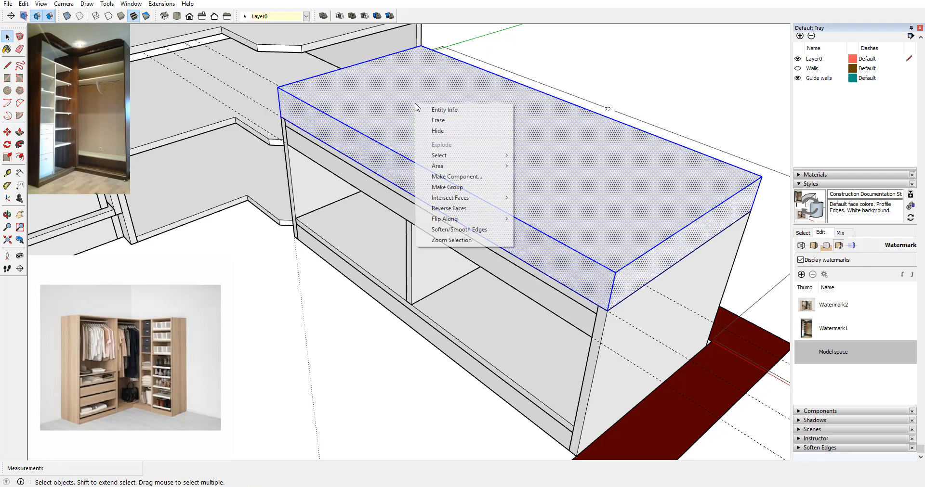
click(466, 177)
click(588, 311)
Step: Soften the cushion's edges by raising the angle between normals to about 117.9 degrees
right_click(499, 179)
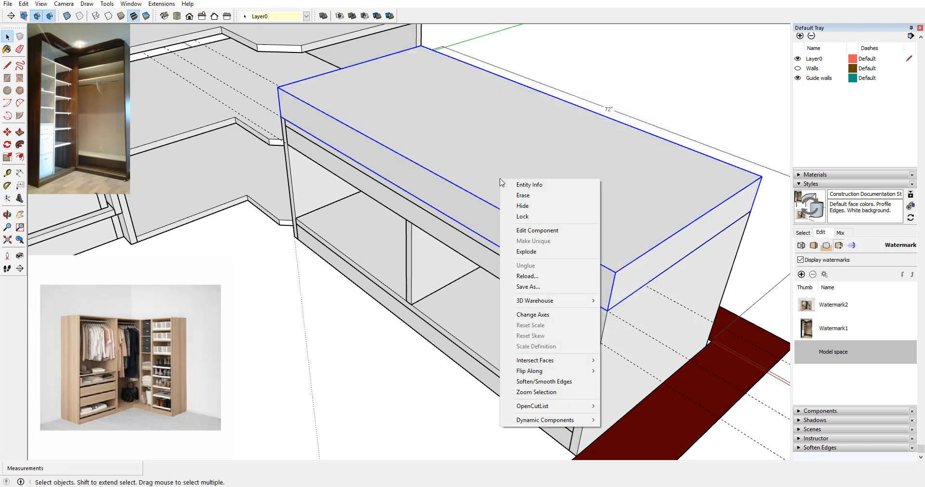
click(546, 382)
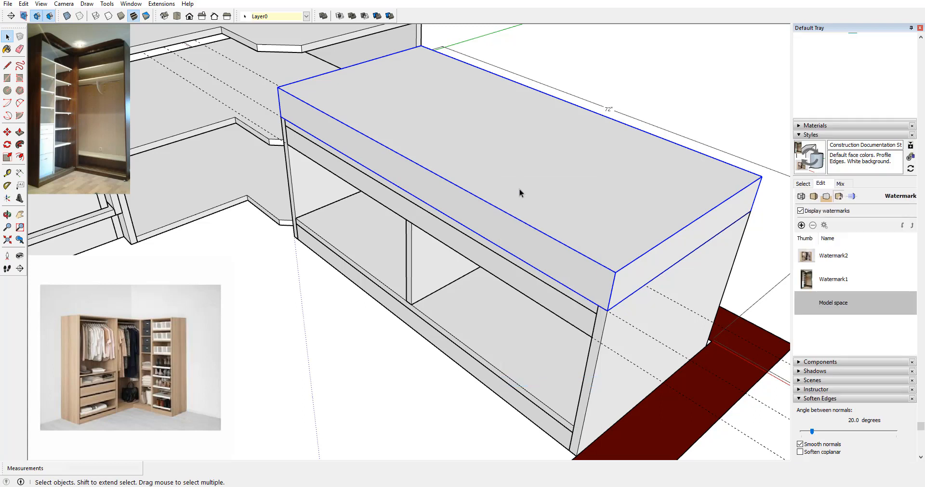
scroll(849, 438, down, 1)
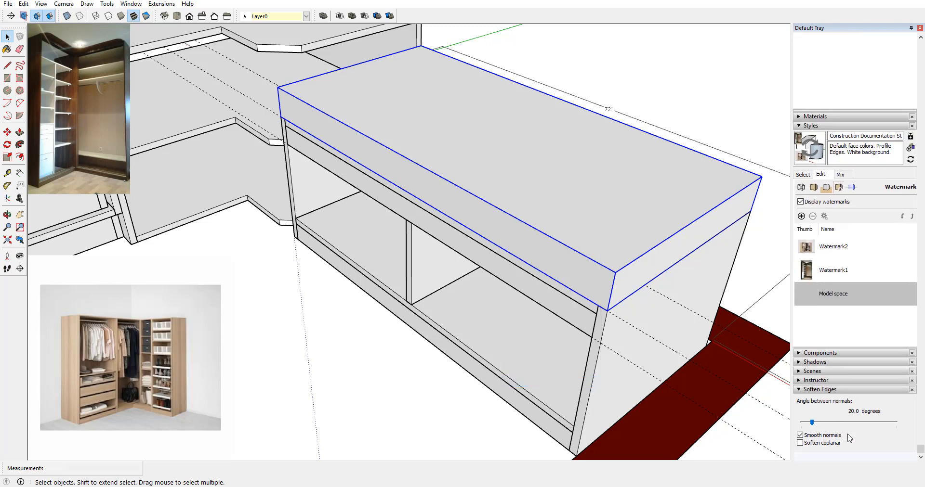
drag(812, 423, 866, 424)
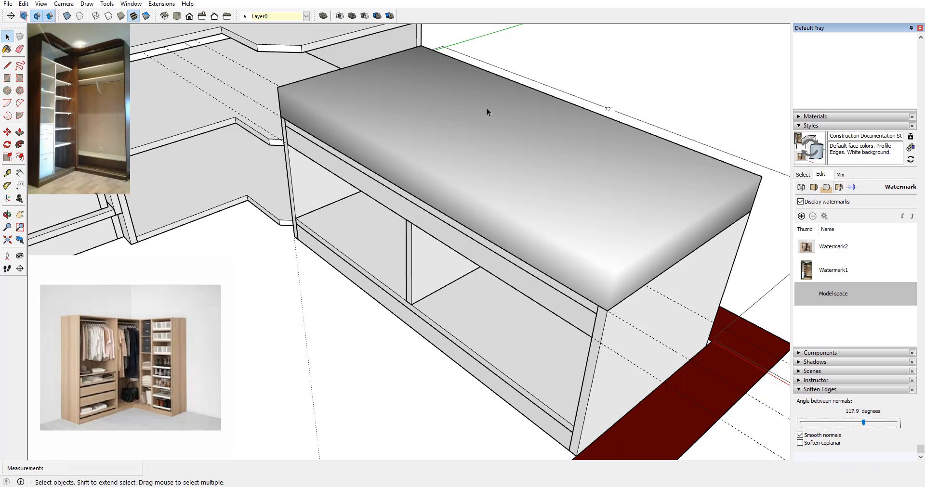
scroll(486, 112, down, 3)
middle_drag(443, 150, 192, 140)
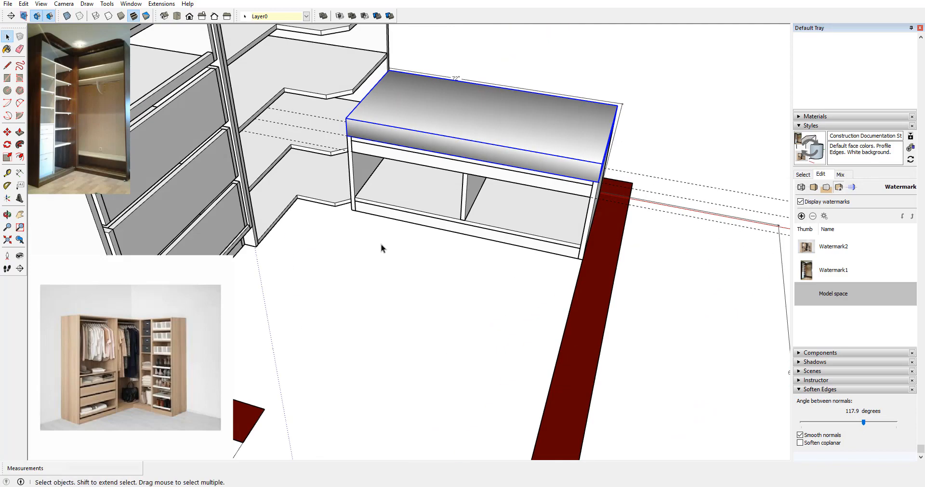
click(424, 245)
Step: Examine the cushioned bench beside the drawers and corner shelves, including its open front compartments
scroll(489, 229, down, 3)
middle_drag(506, 223, 441, 206)
scroll(489, 238, up, 4)
scroll(521, 270, down, 2)
middle_drag(520, 265, 477, 115)
scroll(479, 139, down, 4)
middle_drag(428, 187, 385, 231)
scroll(533, 203, down, 4)
scroll(541, 203, up, 2)
middle_drag(528, 200, 485, 140)
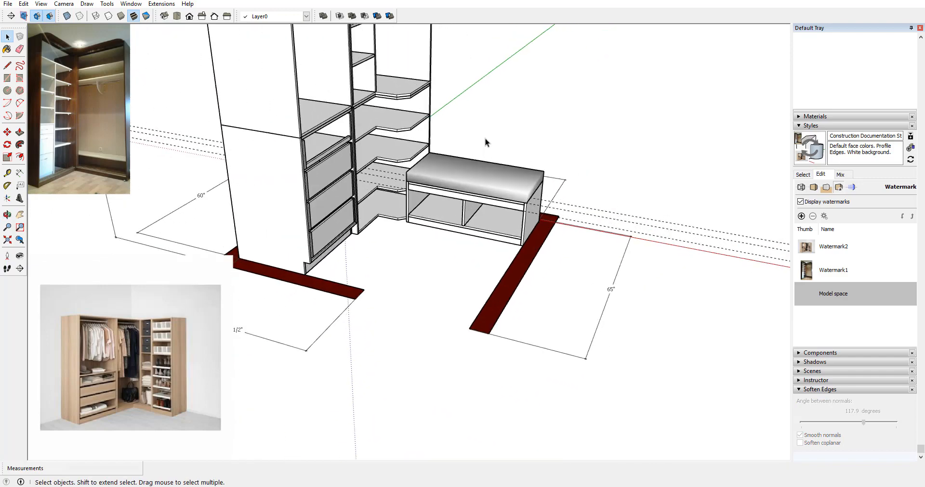
scroll(490, 270, up, 3)
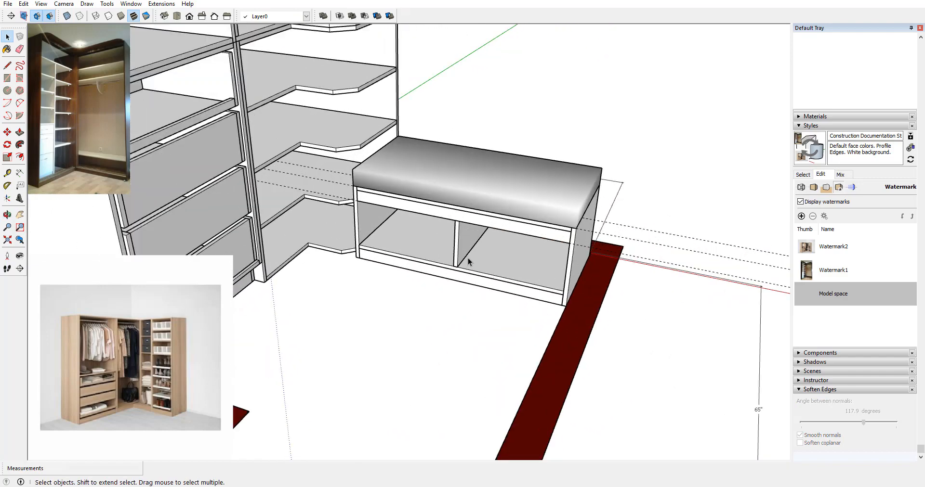
scroll(468, 257, down, 2)
scroll(484, 257, up, 5)
middle_drag(395, 241, 469, 187)
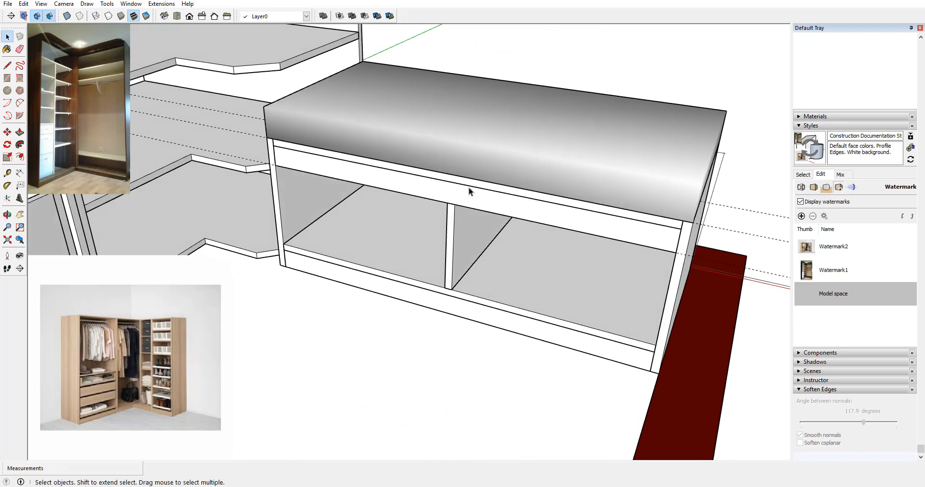
Step: Draw a rectangle filling the bench's front opening between the corner-shelf side panel and the divider
scroll(469, 188, down, 3)
mouse_move(424, 207)
middle_down()
mouse_move(372, 195)
mouse_move(413, 215)
middle_up()
scroll(407, 190, up, 7)
click(7, 77)
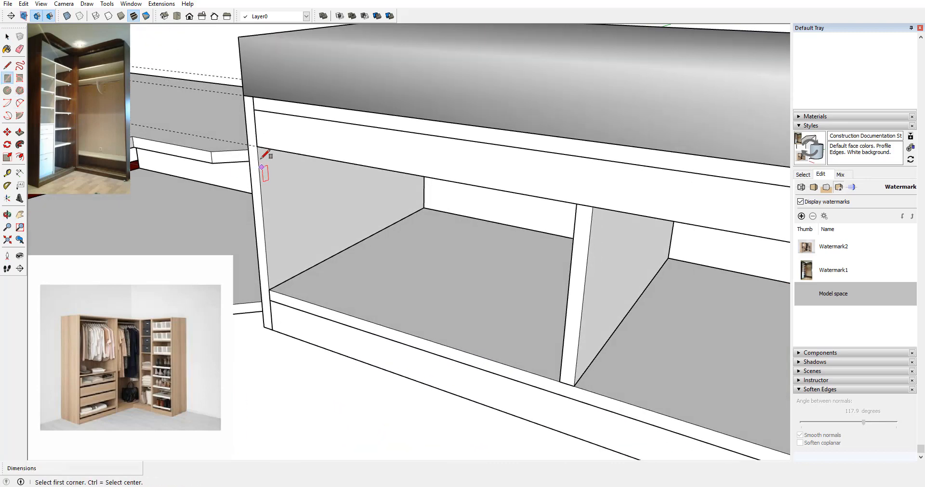
click(257, 146)
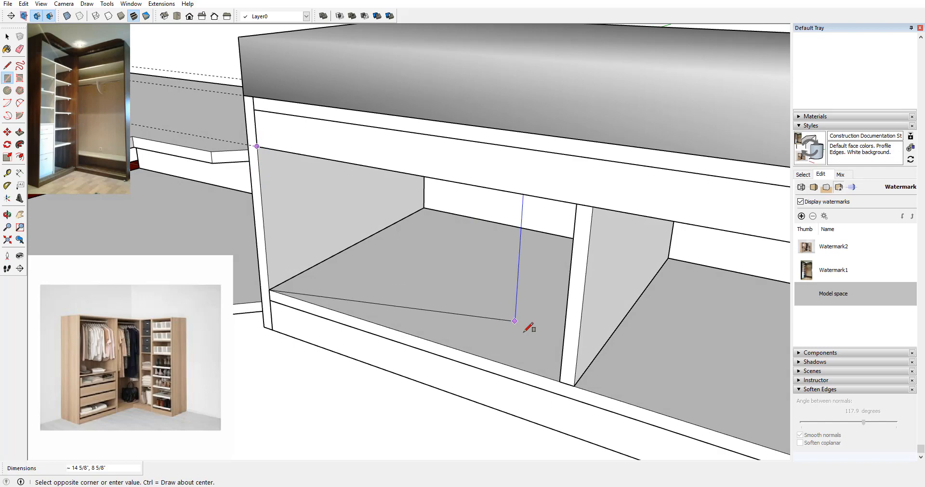
click(562, 380)
scroll(342, 240, down, 5)
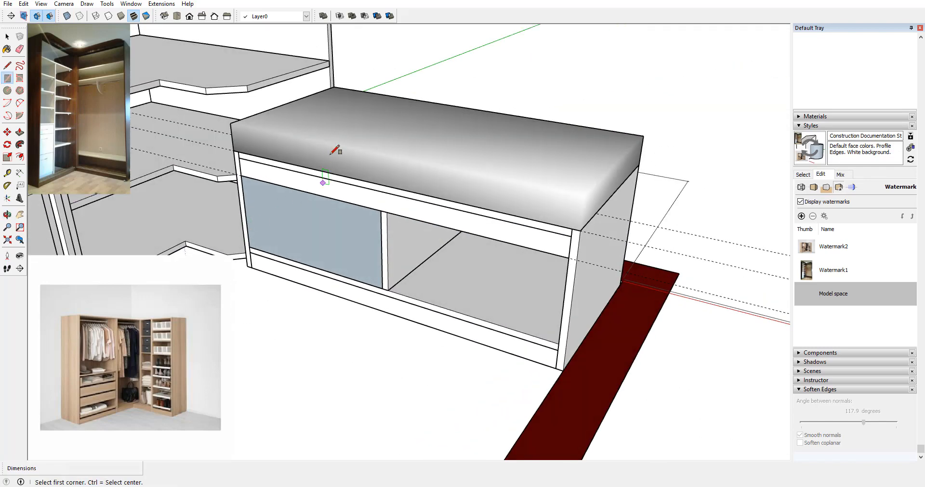
Step: Measure the depth of the bench's open compartment from its front edge to the back panel
click(20, 132)
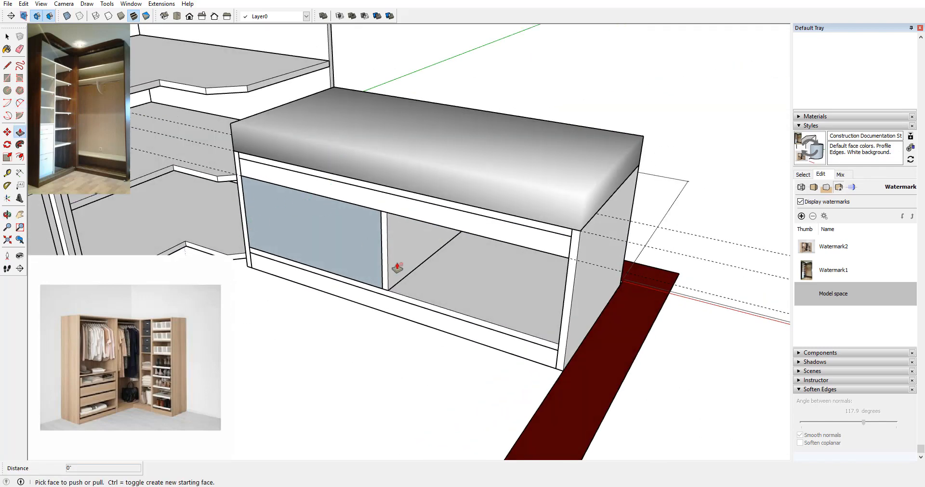
middle_drag(397, 264, 383, 190)
click(8, 173)
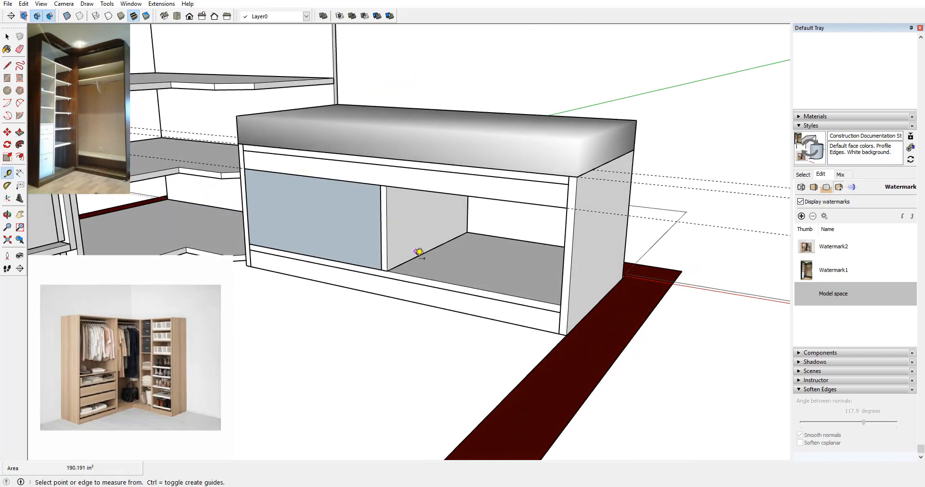
click(408, 275)
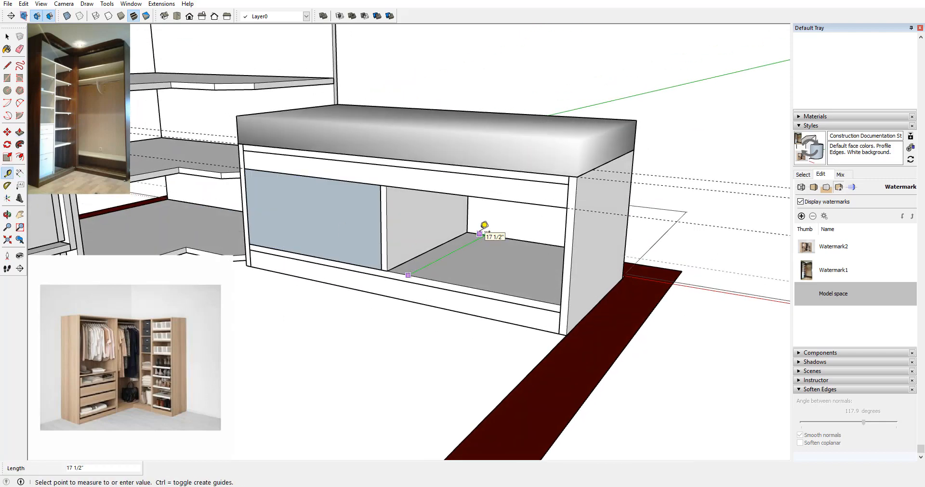
click(479, 234)
Step: Push/Pull the rectangle in the bench's front opening 14" back into the compartment to form a solid drawer block
middle_drag(248, 169, 195, 182)
key(p)
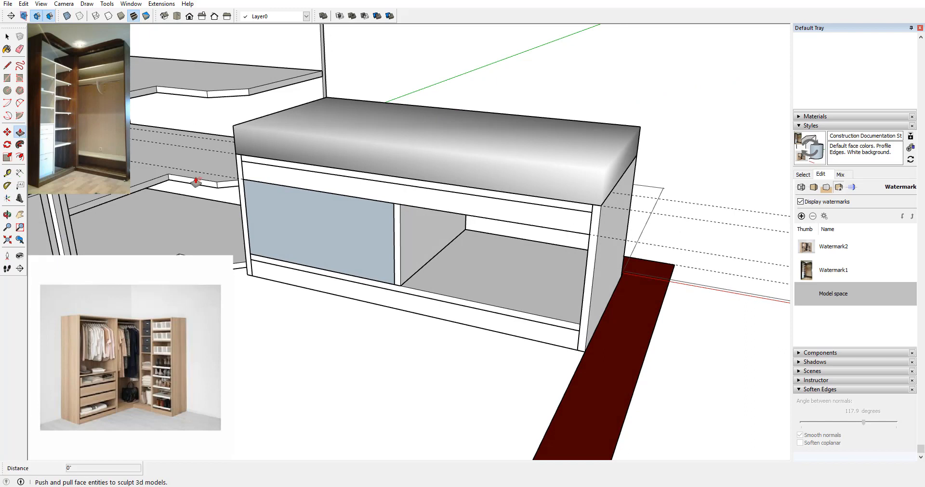
click(363, 244)
click(577, 113)
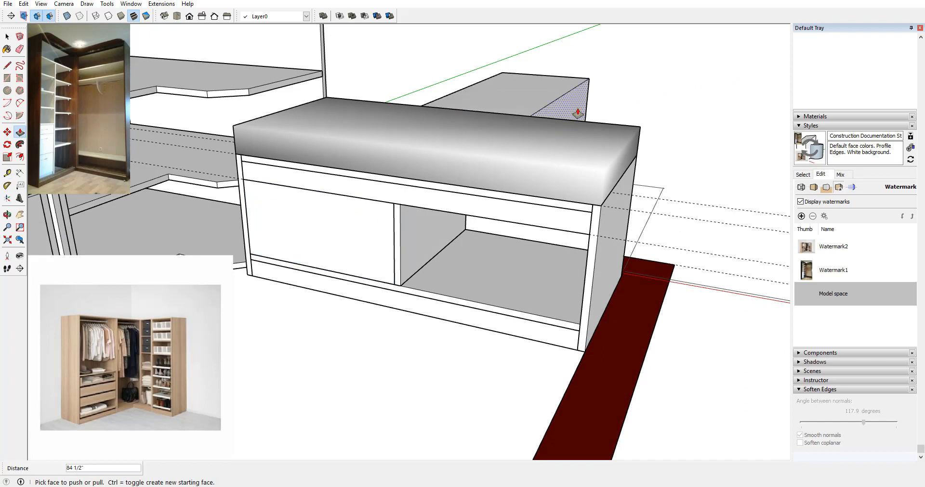
key(ctrl+z)
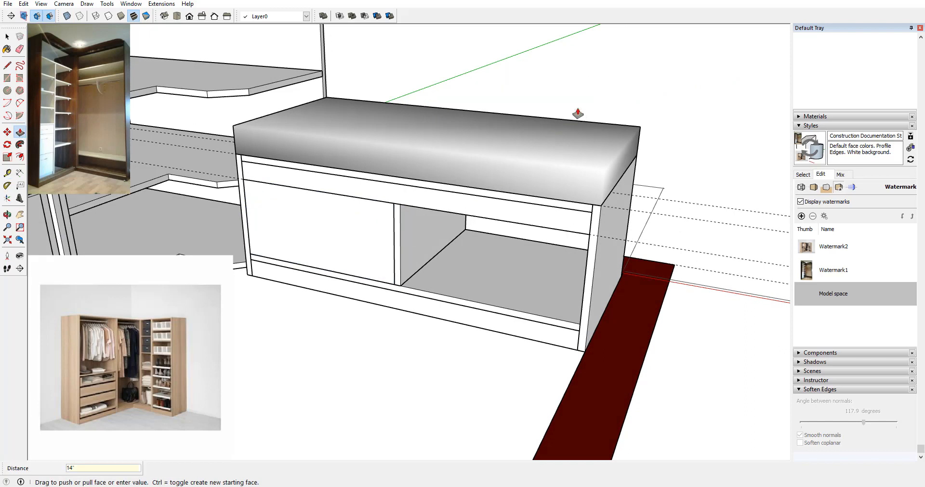
Step: Select the drawer block's geometry and make it a component
click(7, 36)
click(327, 219)
right_click(327, 219)
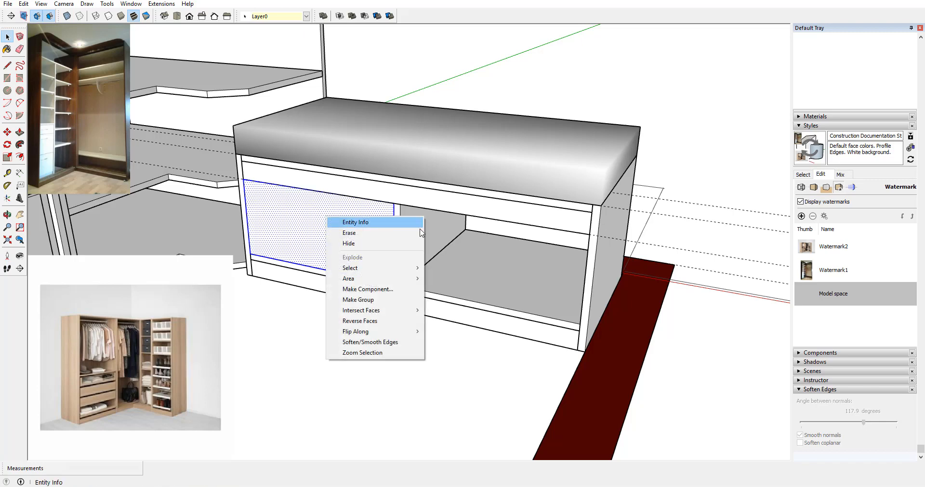
click(407, 291)
key(Return)
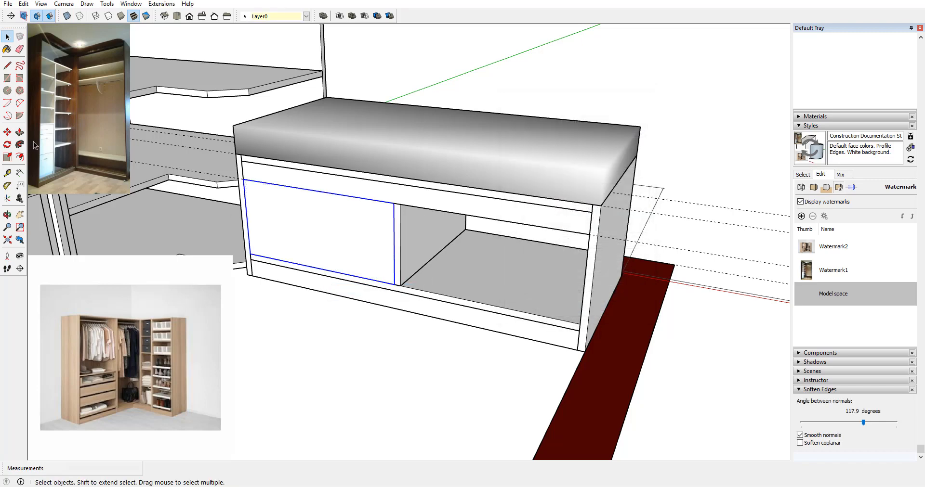
Step: Copy the drawer block into the neighbouring open compartment, aligning its lower front corner with the side panel
click(8, 132)
click(394, 285)
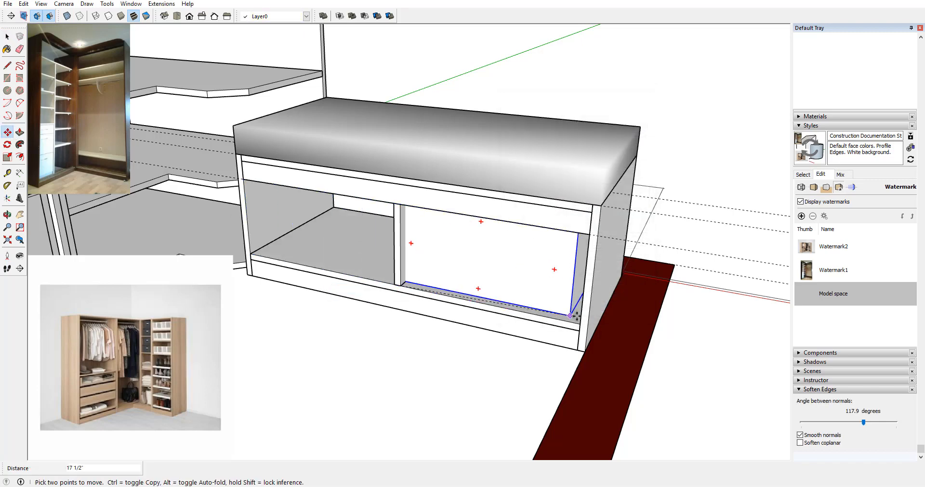
key(ctrl)
click(580, 324)
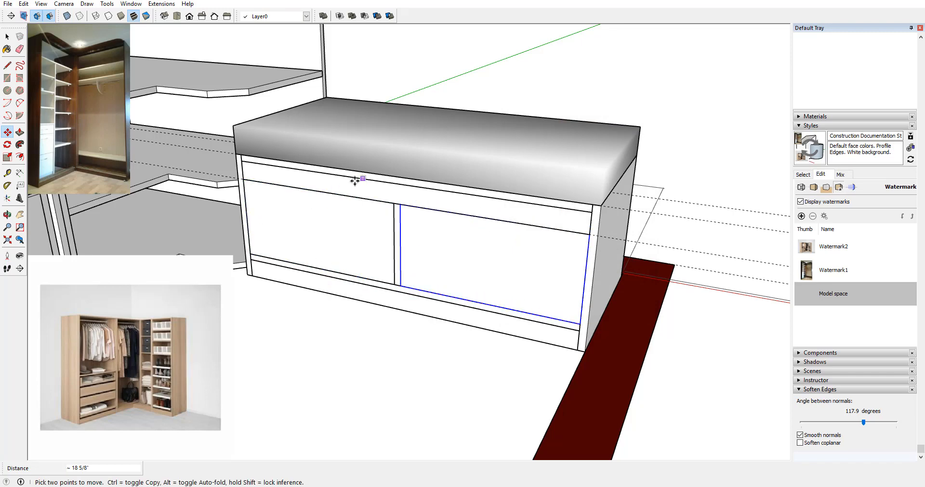
Step: Open a drawer block component for editing and wrap all of its geometry in a nested group
scroll(355, 180, down, 3)
key(e)
key(space)
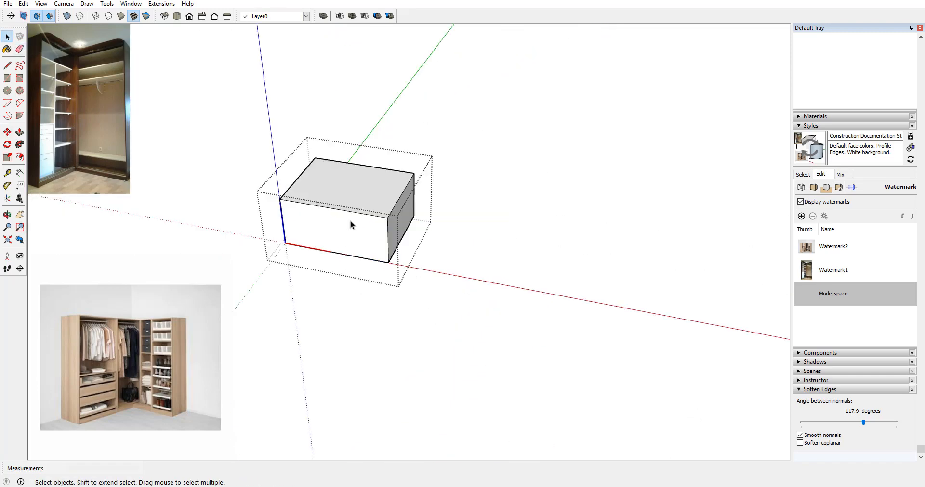
scroll(403, 224, up, 3)
middle_drag(369, 218, 415, 224)
scroll(415, 224, down, 3)
middle_drag(349, 241, 396, 255)
middle_drag(270, 289, 342, 302)
scroll(368, 271, up, 3)
scroll(497, 248, down, 3)
scroll(343, 302, up, 4)
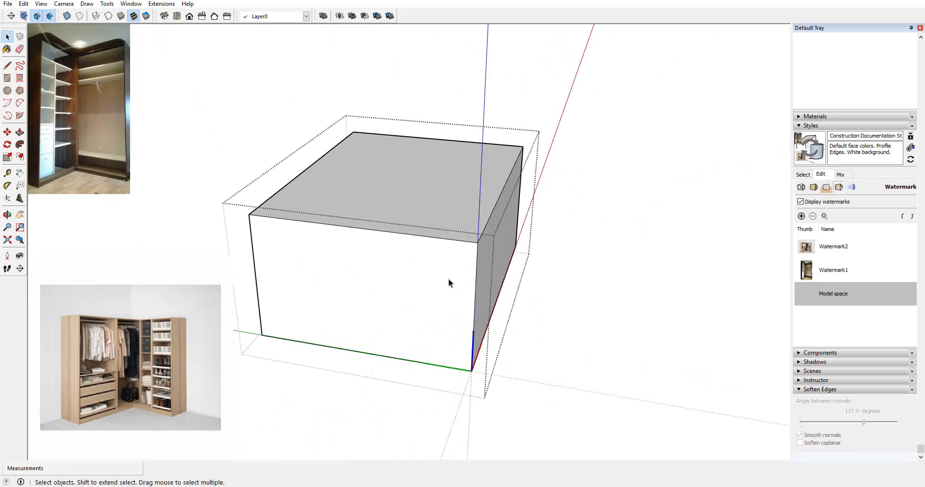
middle_drag(525, 232, 504, 236)
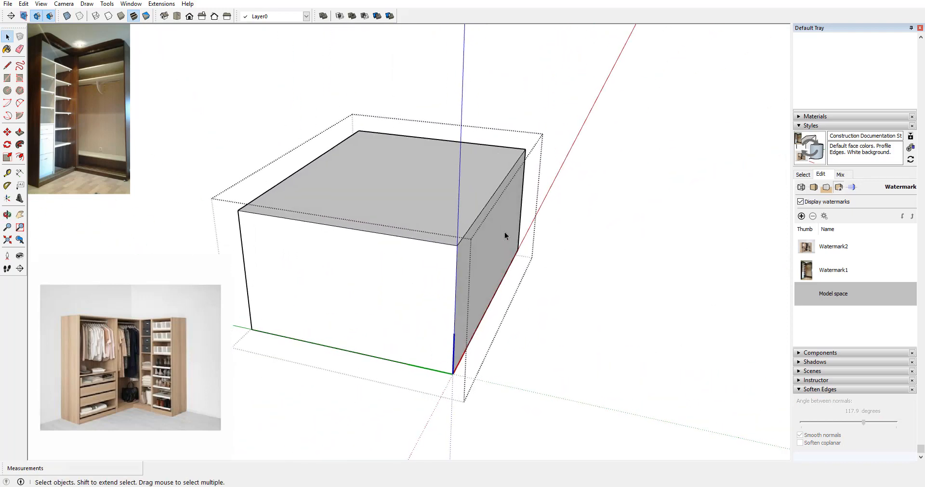
click(377, 276)
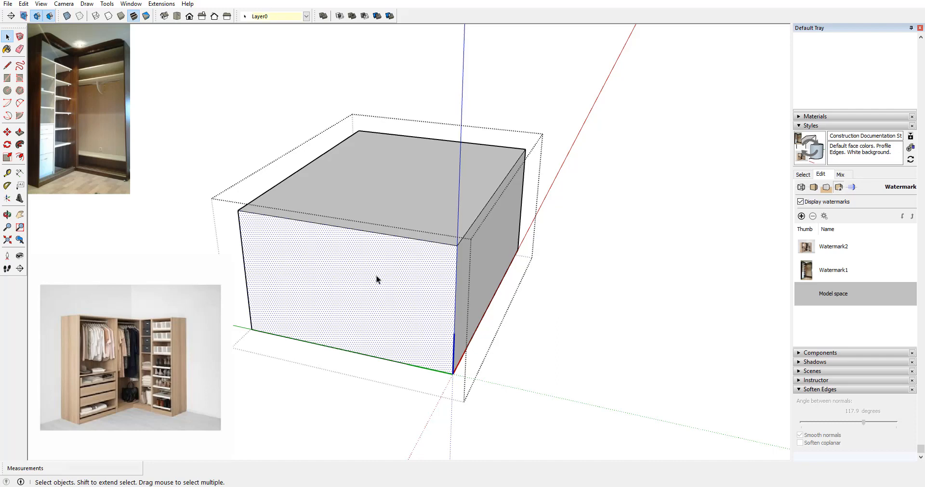
click(495, 284)
triple_click(406, 270)
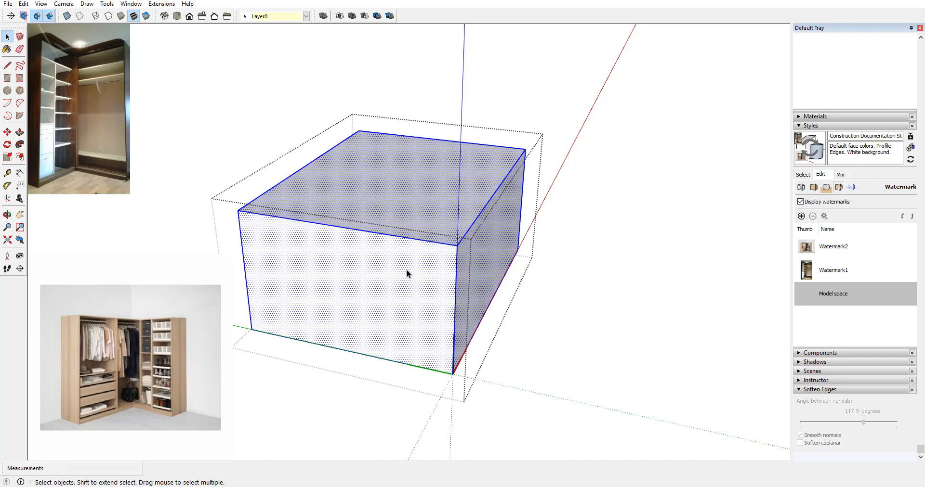
right_click(407, 270)
click(455, 354)
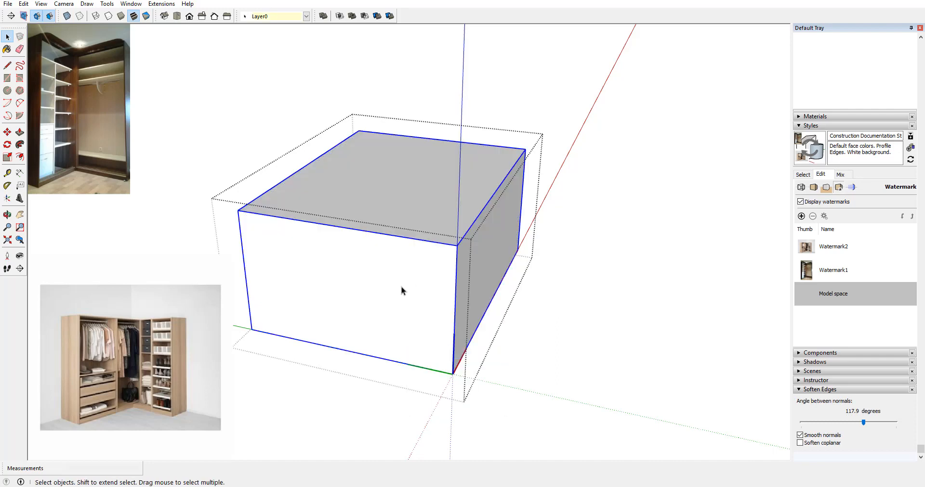
Step: Draw a rectangle over the drawer block's front face and extrude it about 3/4" thick as the drawer front
middle_drag(400, 289, 376, 287)
click(8, 78)
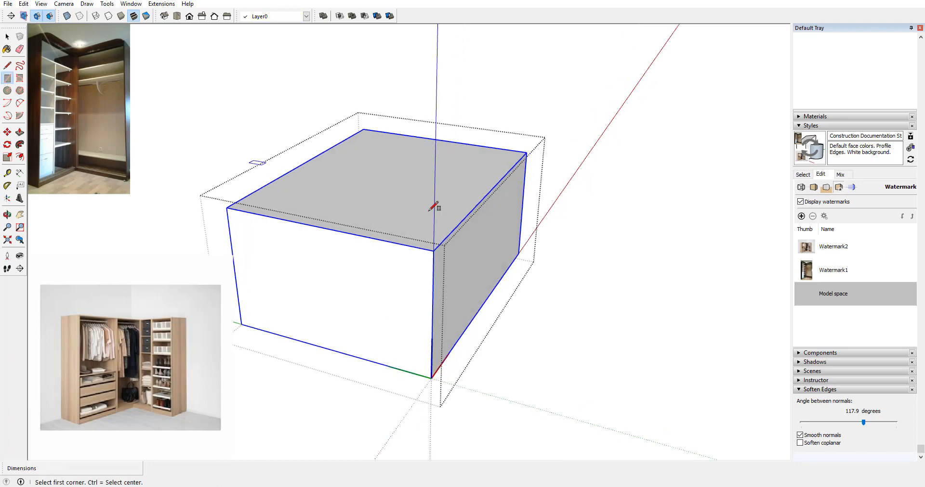
click(433, 250)
click(519, 252)
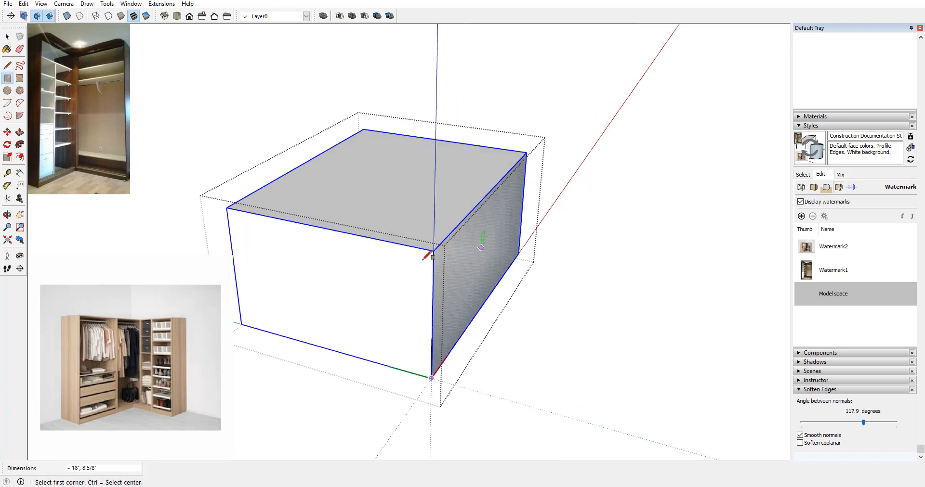
middle_drag(395, 256, 395, 262)
key(p)
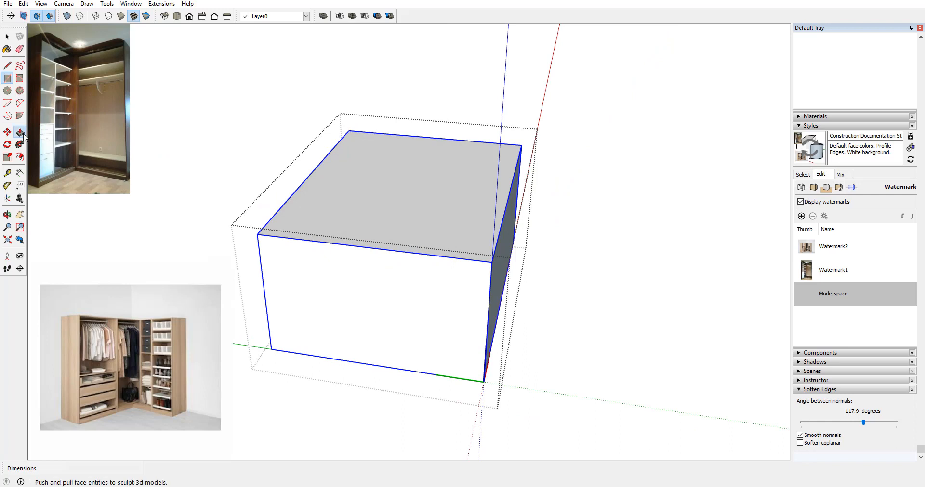
click(484, 278)
click(483, 278)
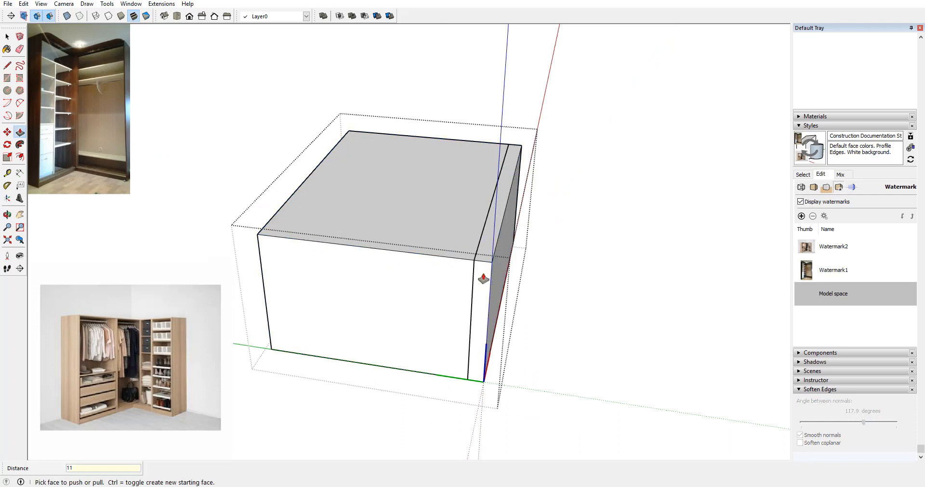
key(Return)
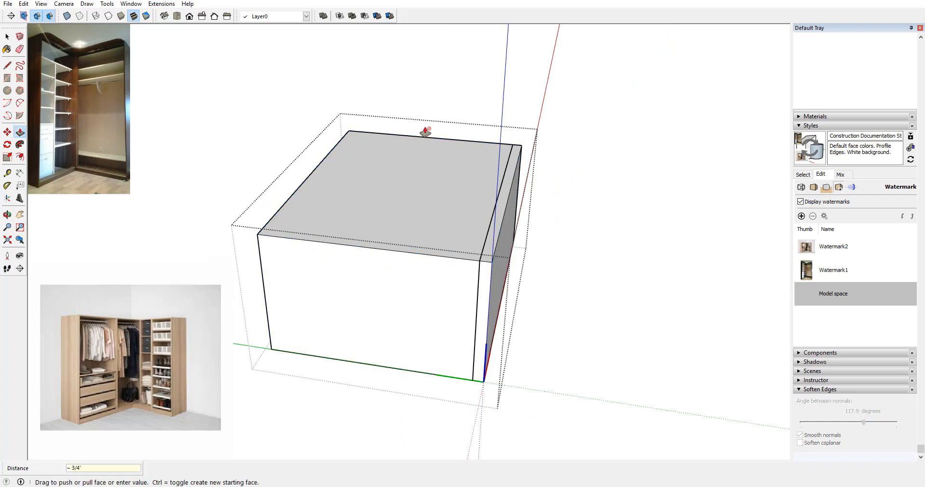
Step: Select all of the drawer front panel's geometry and make it a component
click(7, 36)
middle_drag(382, 182, 345, 179)
click(400, 260)
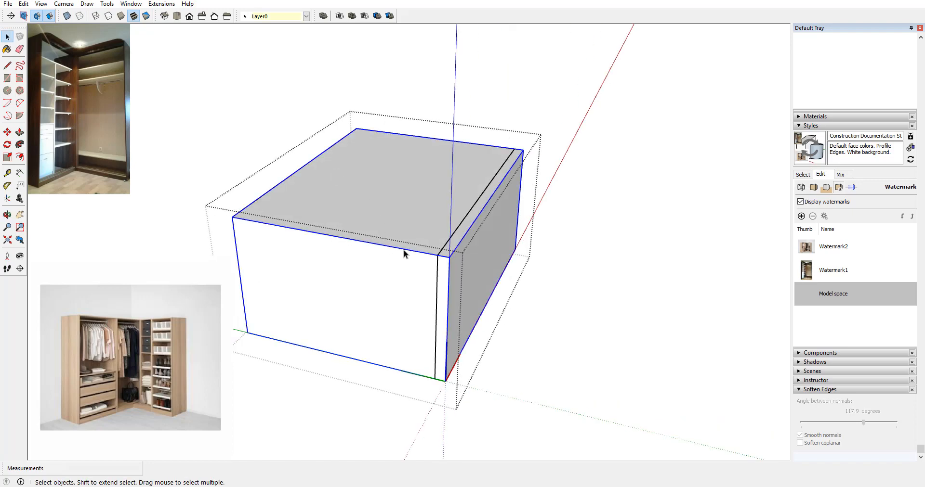
click(461, 270)
double_click(479, 271)
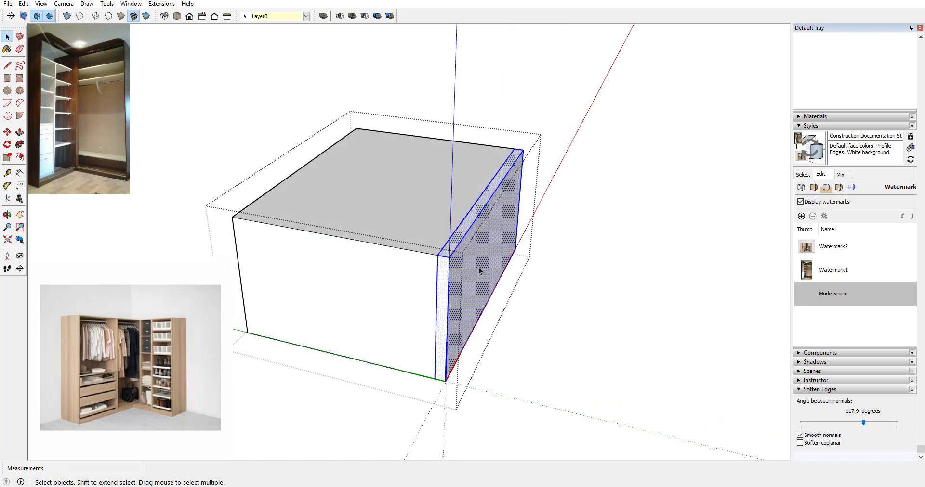
right_click(479, 265)
click(511, 339)
click(589, 311)
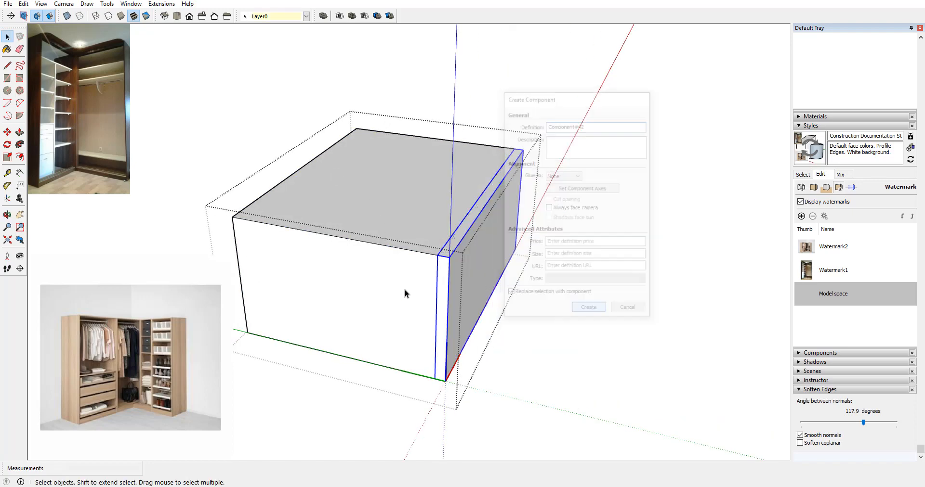
Step: Move the drawer body back so its front corner meets the rear corner of the front panel
middle_drag(404, 291, 405, 312)
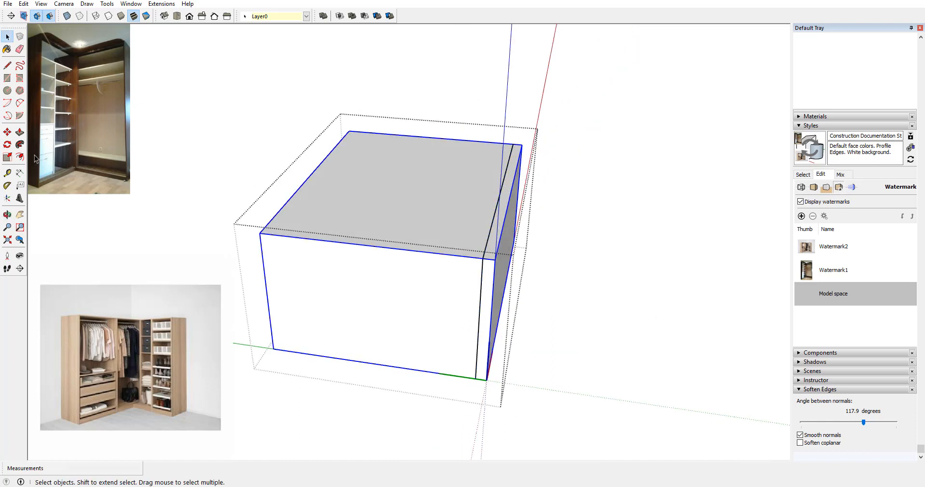
click(7, 132)
click(486, 381)
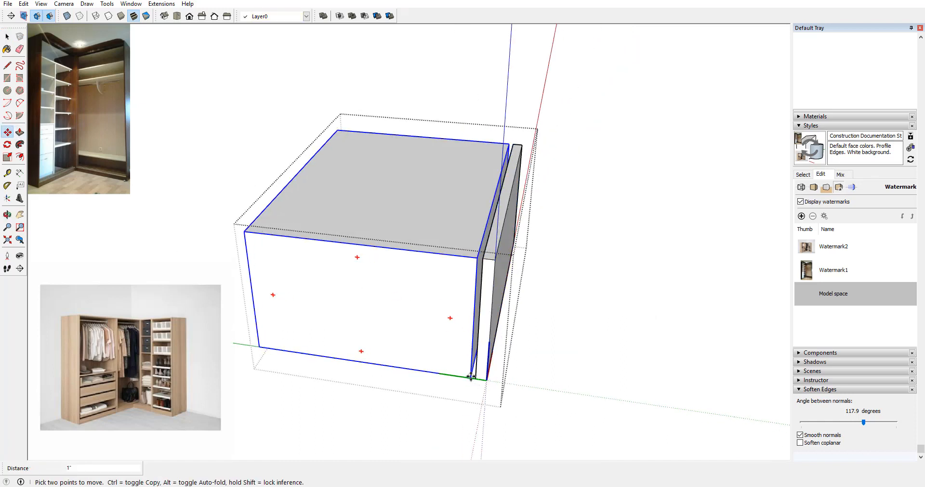
click(475, 379)
Step: Open the drawer body for editing and push its side face inward to make it narrower than the front panel
scroll(456, 262, down, 3)
scroll(456, 262, up, 4)
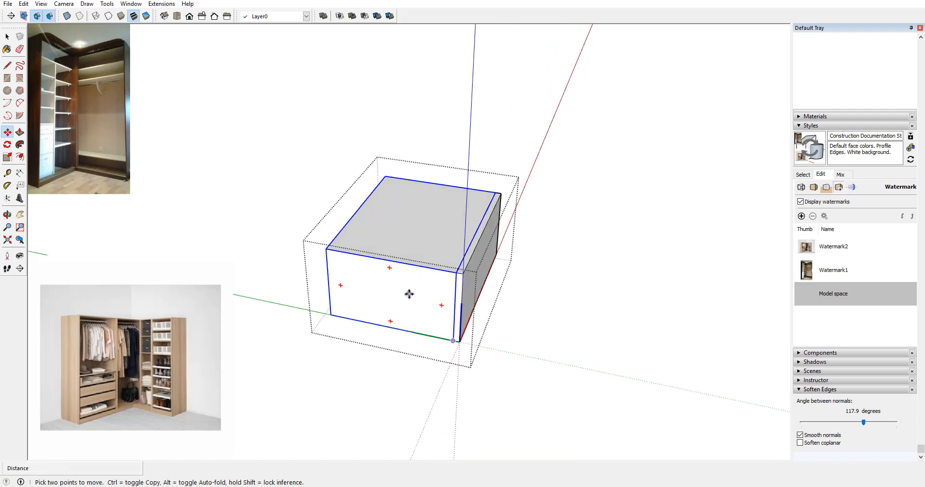
key(space)
click(423, 284)
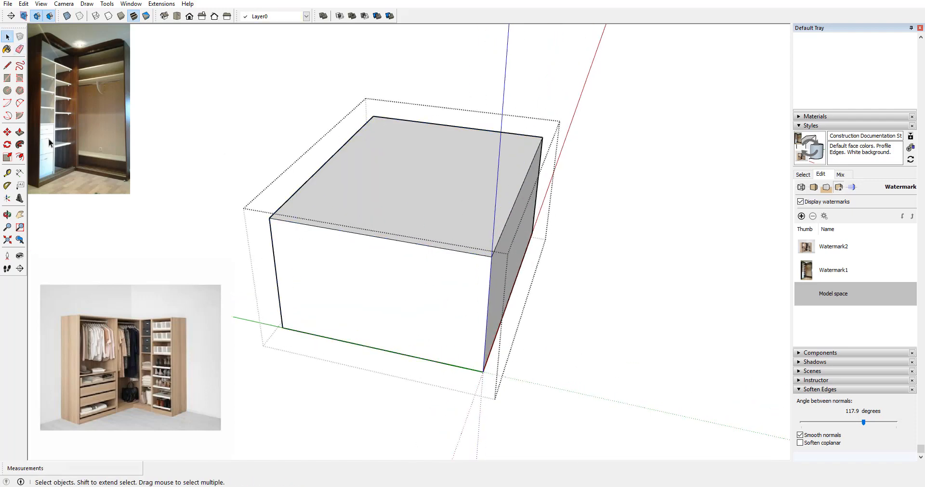
click(20, 132)
click(289, 258)
click(343, 251)
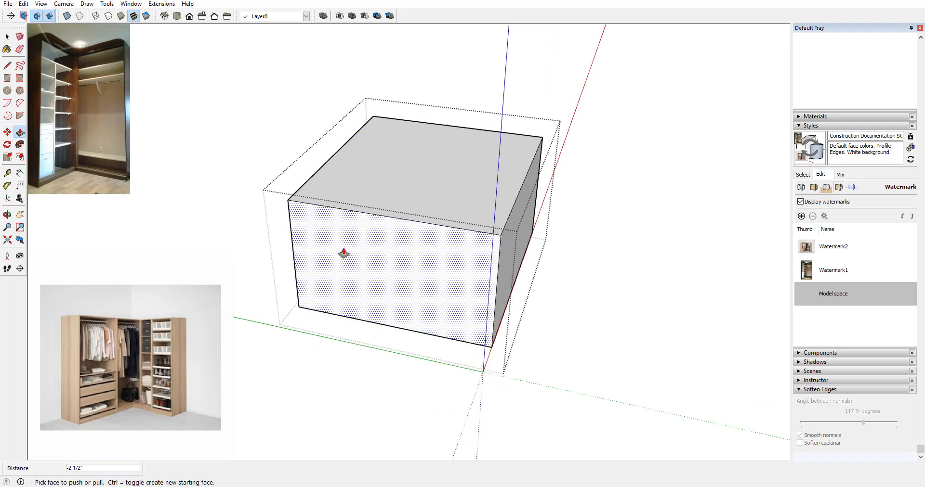
middle_drag(571, 140, 430, 245)
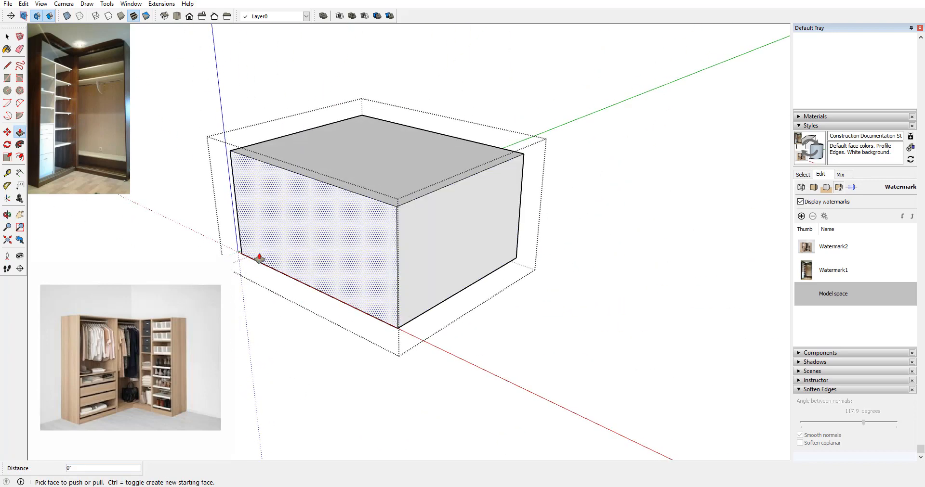
middle_drag(260, 260, 87, 146)
key(space)
middle_drag(290, 63, 421, 204)
Step: Examine how the drawer body sits behind the front panel from several angles
double_click(423, 213)
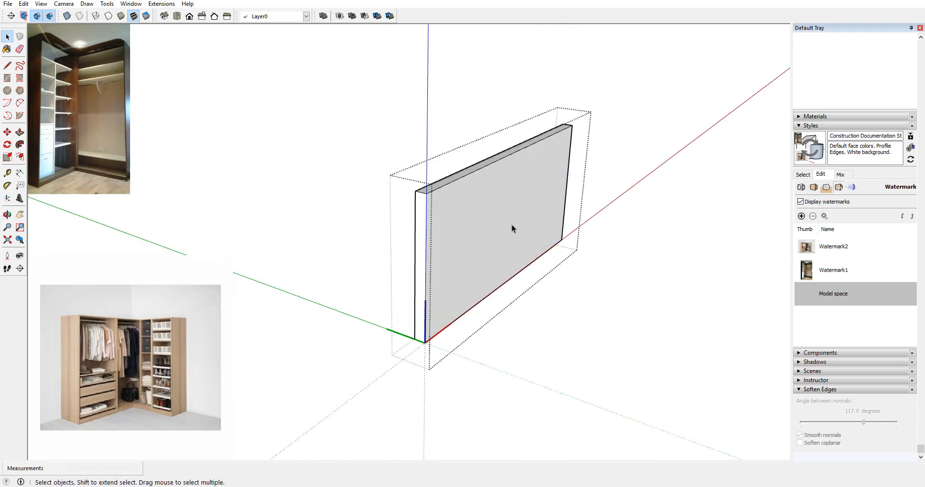
click(426, 102)
scroll(545, 202, down, 2)
middle_drag(544, 202, 362, 227)
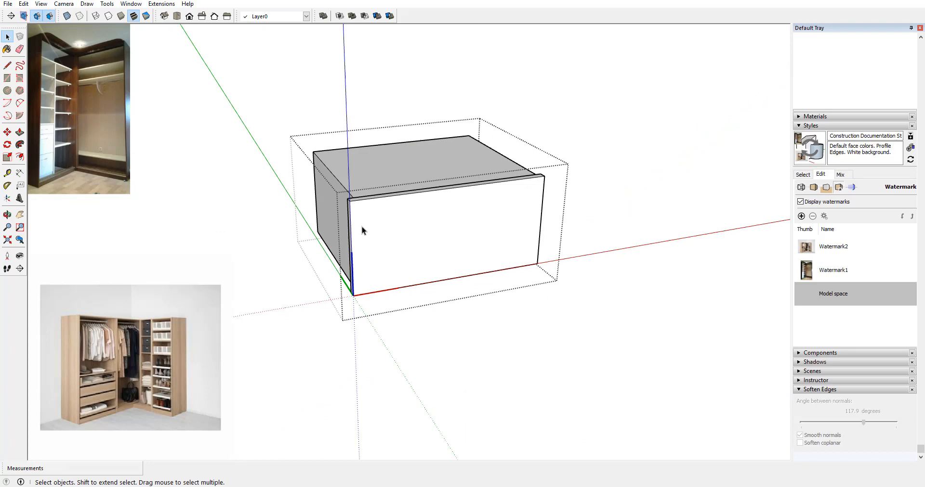
scroll(479, 224, down, 2)
scroll(279, 142, up, 6)
middle_drag(353, 138, 385, 203)
double_click(487, 218)
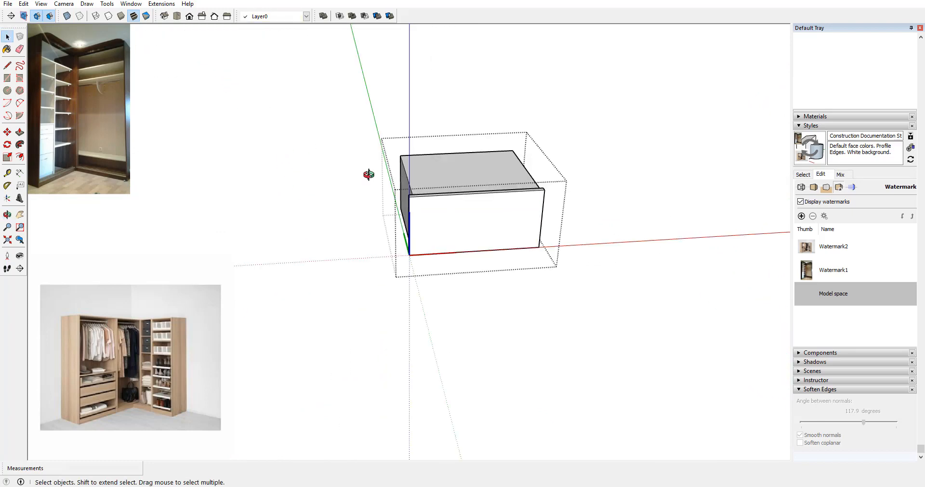
middle_drag(368, 175, 410, 195)
scroll(512, 175, up, 5)
middle_drag(400, 246, 472, 219)
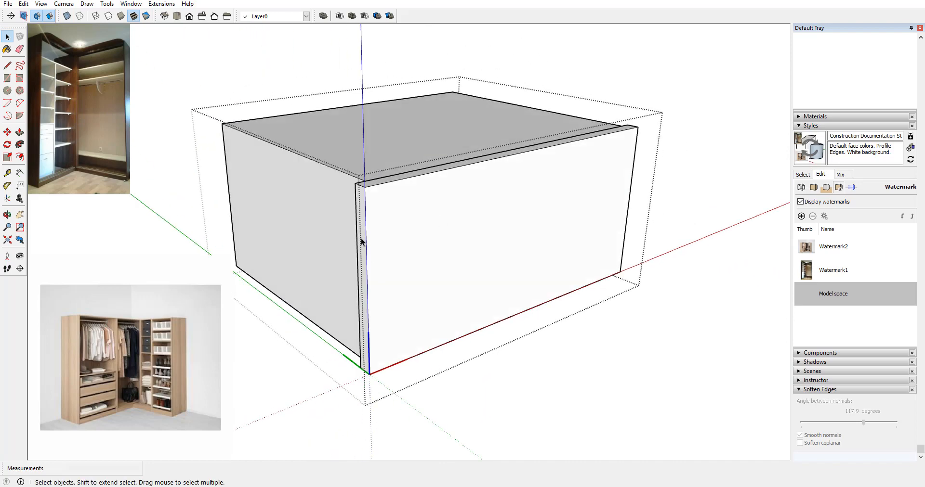
Step: Open the drawer front panel for editing and push its edge faces inward by 1/8"
double_click(361, 238)
click(20, 132)
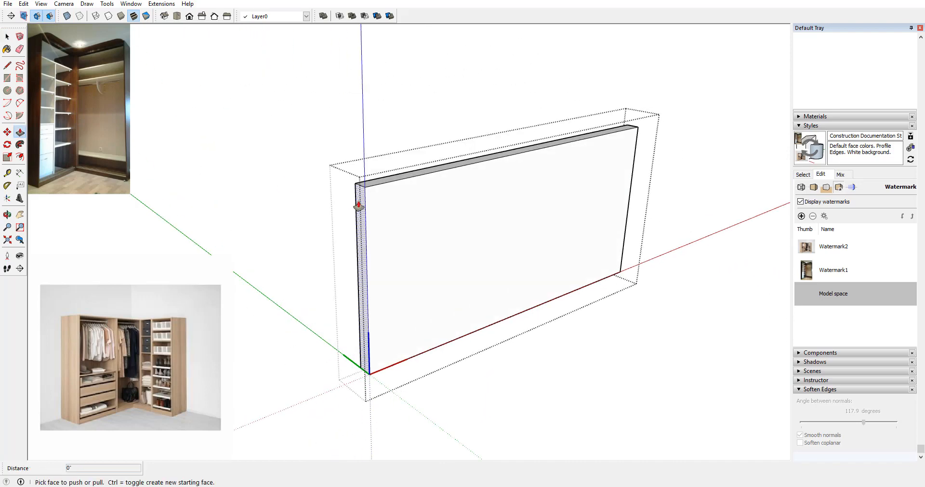
drag(357, 197, 365, 207)
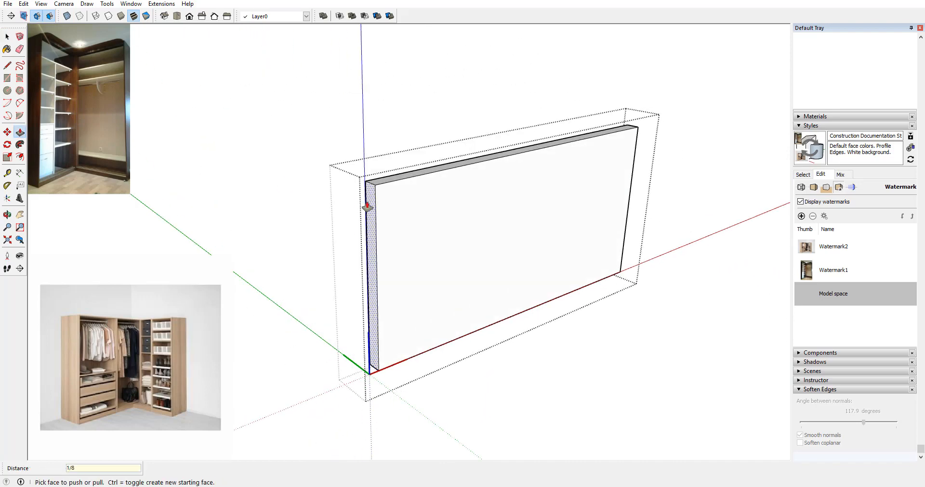
key(Return)
middle_drag(444, 212, 310, 223)
click(428, 188)
key(space)
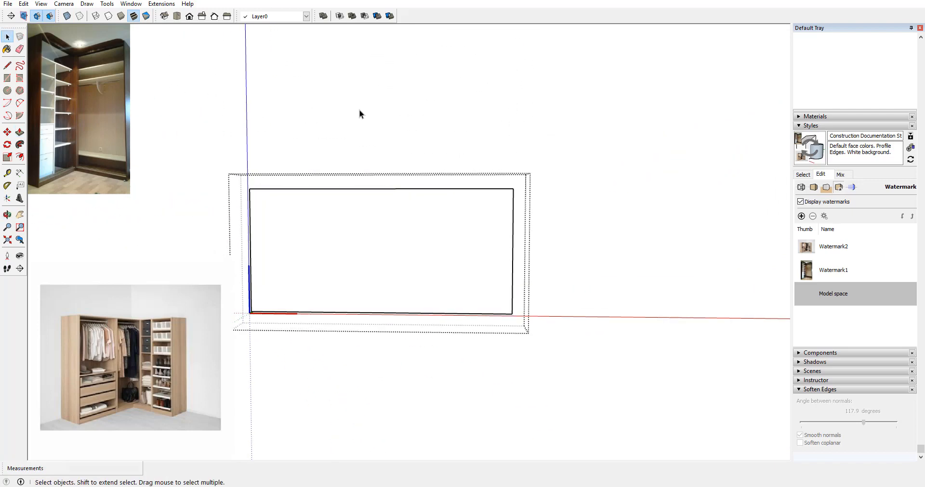
Step: Examine how the front panel and drawer body line up along their side, top and bottom edges
middle_drag(359, 111, 464, 234)
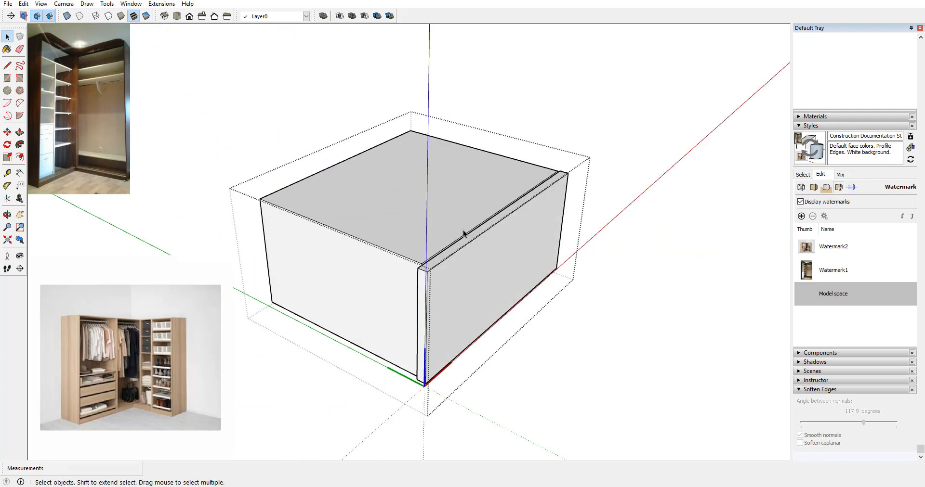
scroll(464, 234, up, 8)
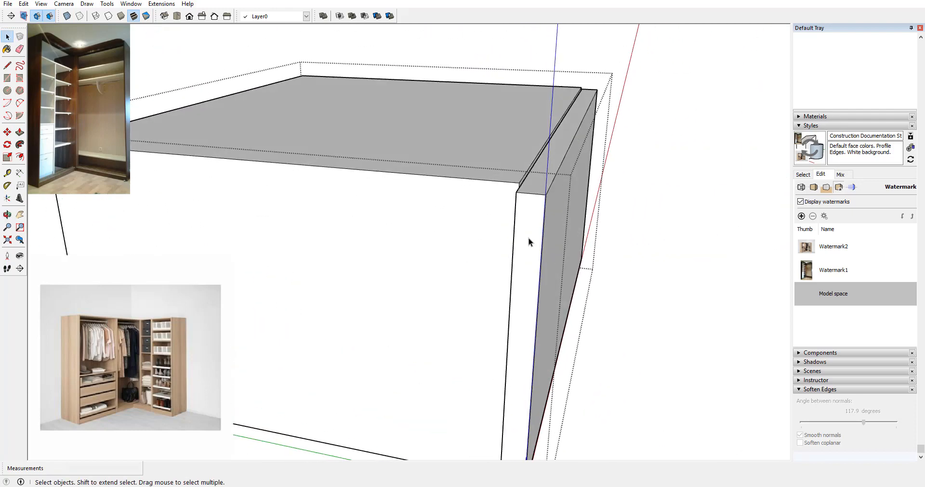
middle_drag(529, 240, 551, 265)
scroll(576, 115, down, 4)
scroll(496, 240, up, 3)
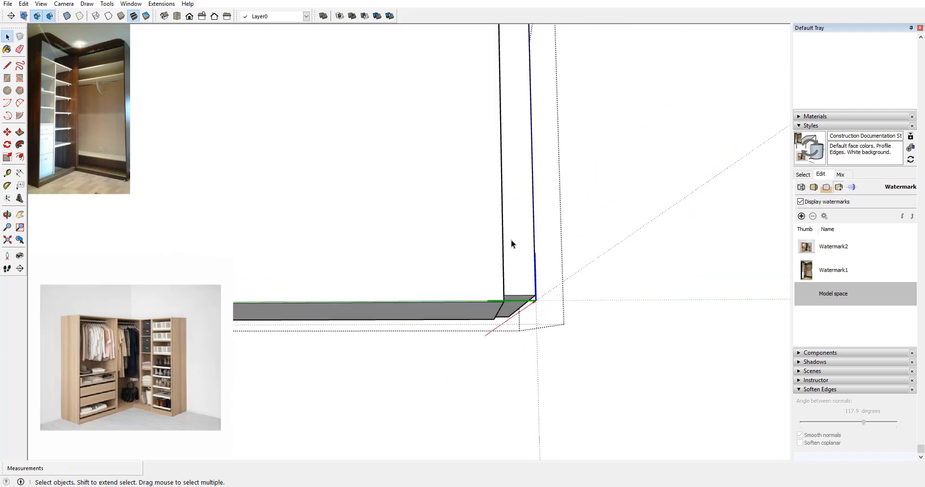
middle_drag(511, 241, 467, 178)
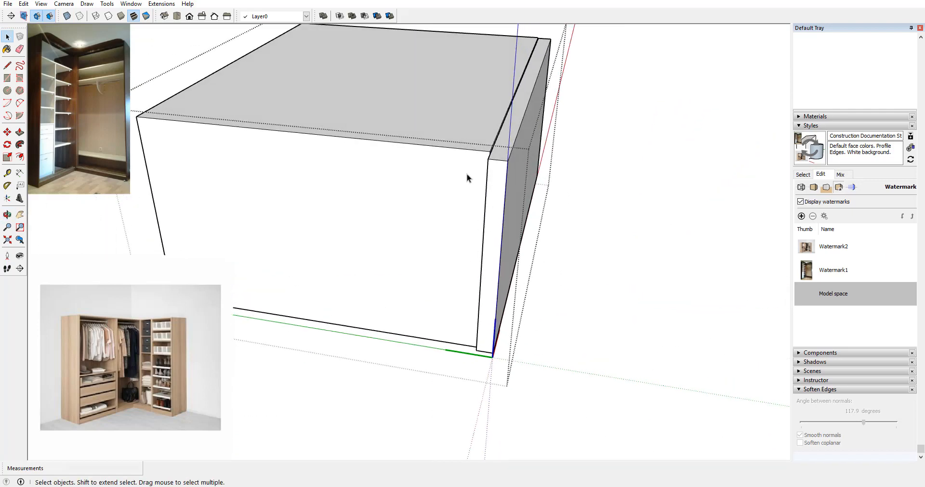
scroll(467, 177, down, 4)
middle_drag(489, 97, 499, 104)
Step: Push the drawer body's top and bottom faces inward by 1/2" each, making it lower than the front panel
middle_drag(467, 128, 456, 130)
click(21, 132)
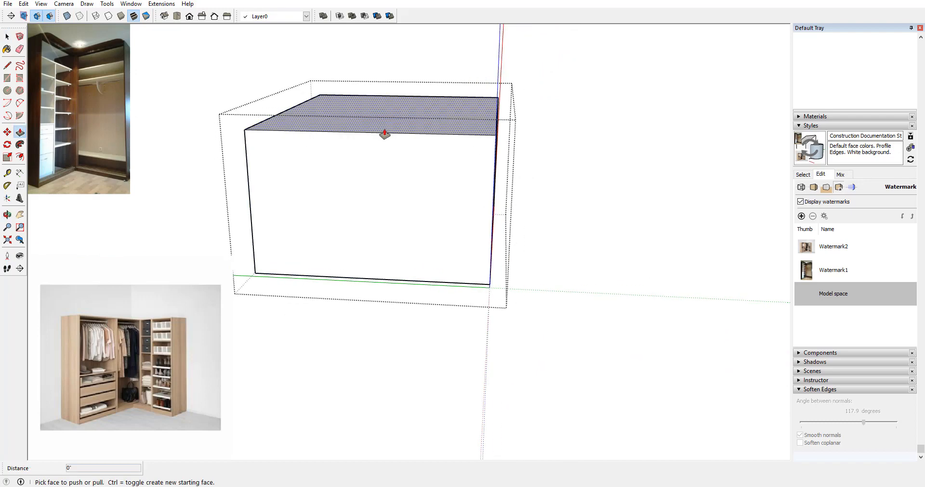
drag(384, 135, 385, 142)
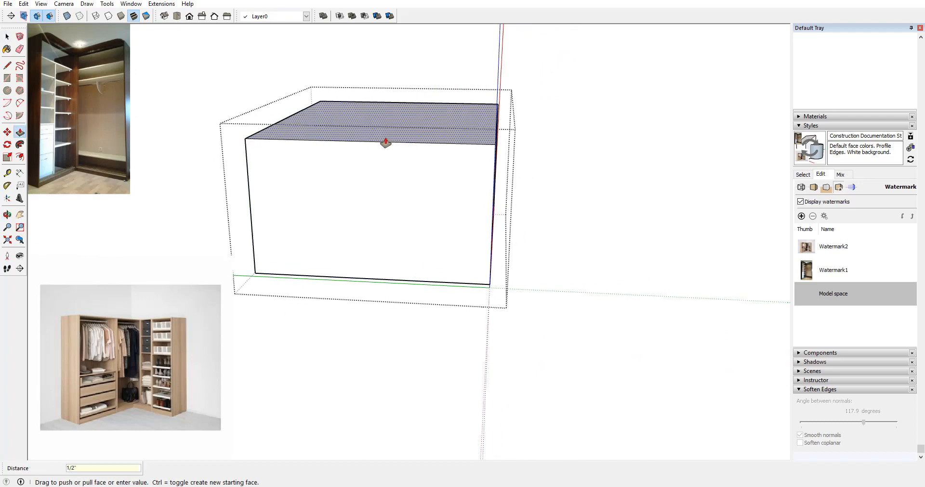
middle_drag(268, 94, 380, 140)
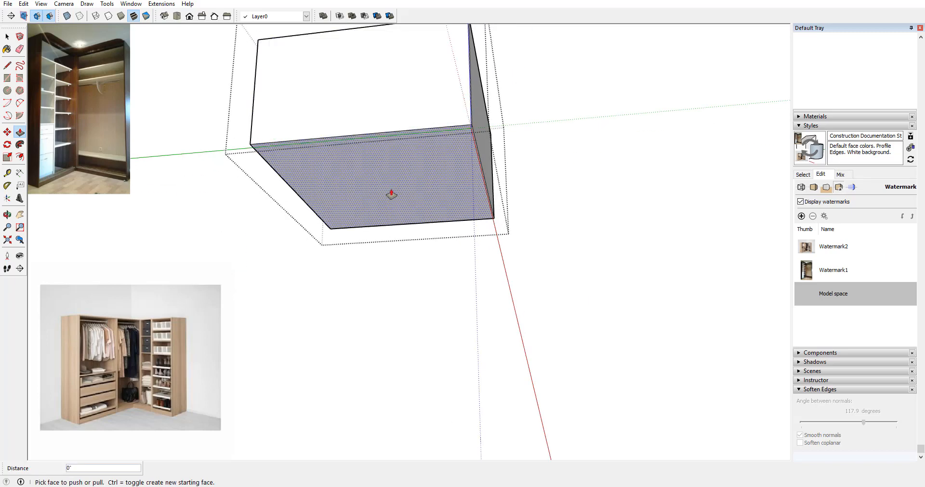
middle_drag(391, 195, 217, 161)
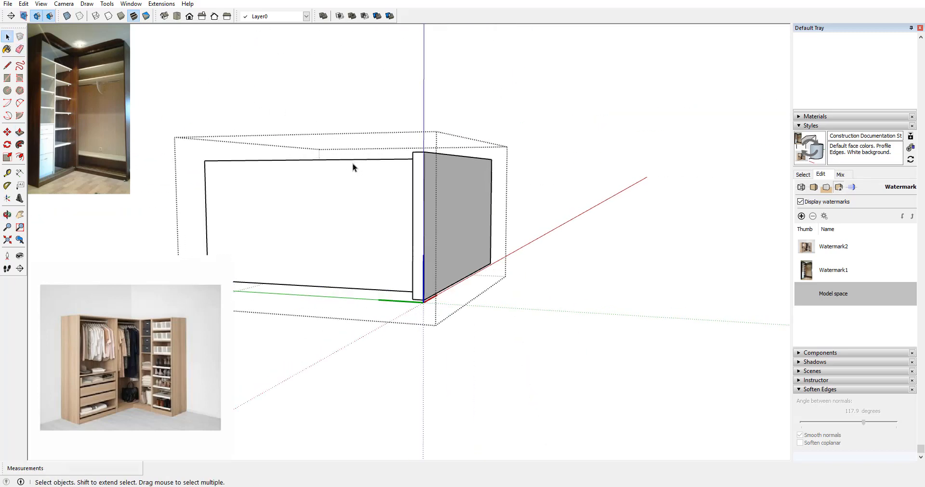
Step: Open the drawer body for editing, select all of its geometry and make it a group
middle_drag(410, 167, 464, 228)
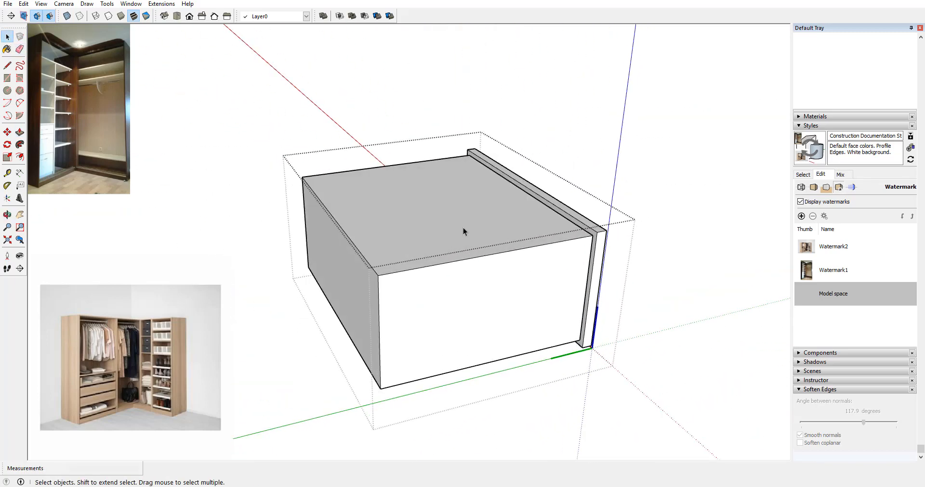
click(464, 226)
double_click(475, 228)
scroll(531, 282, up, 2)
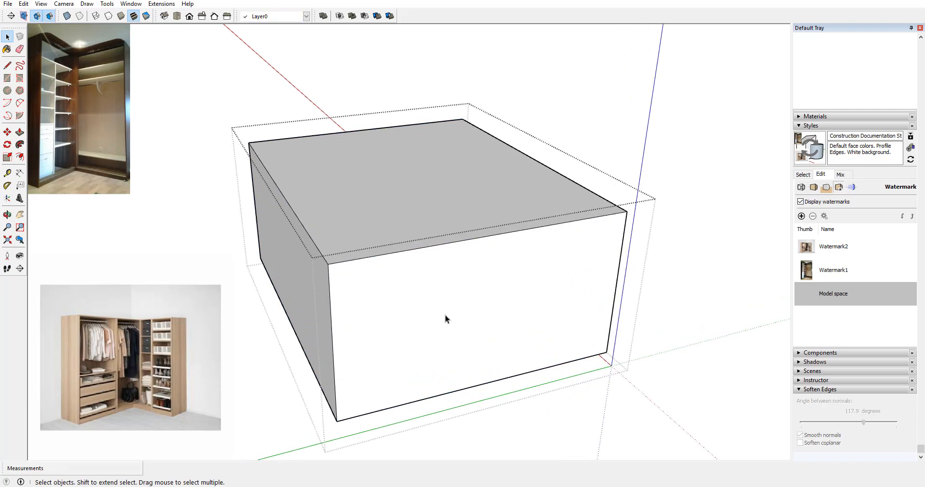
triple_click(416, 213)
right_click(416, 213)
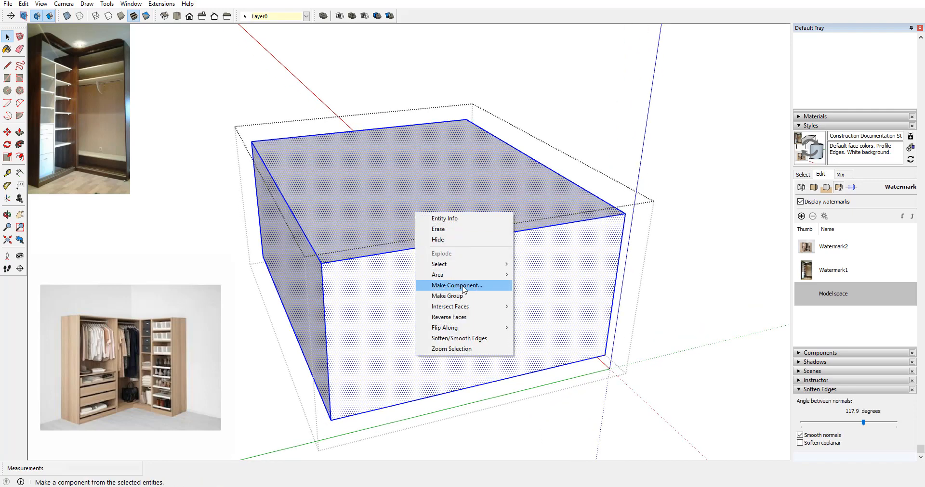
click(460, 295)
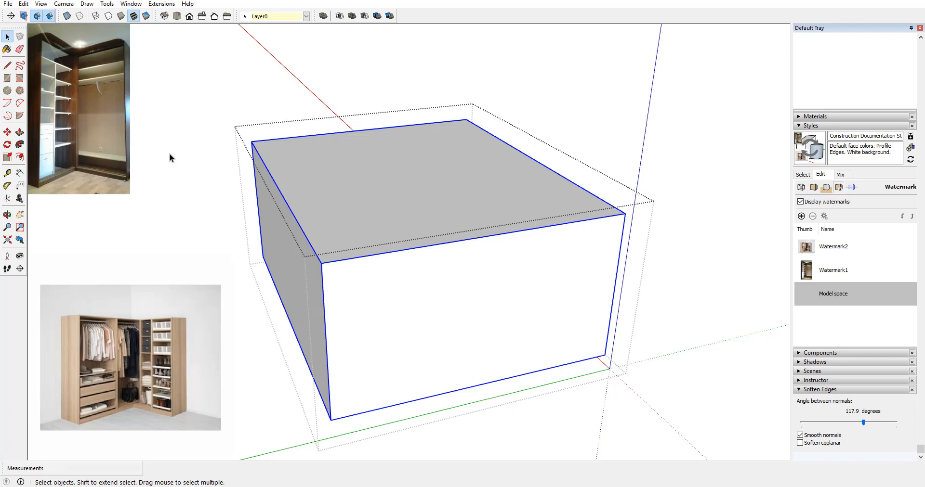
Step: Draw a rectangle covering the side face of the grouped drawer block and extrude it inward 3/4" as a side board
click(7, 79)
click(329, 262)
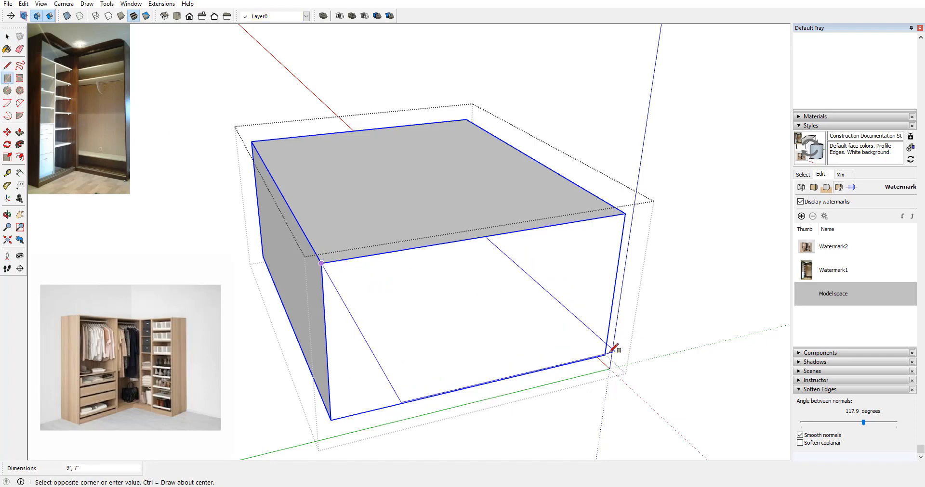
click(604, 357)
middle_drag(604, 356, 515, 247)
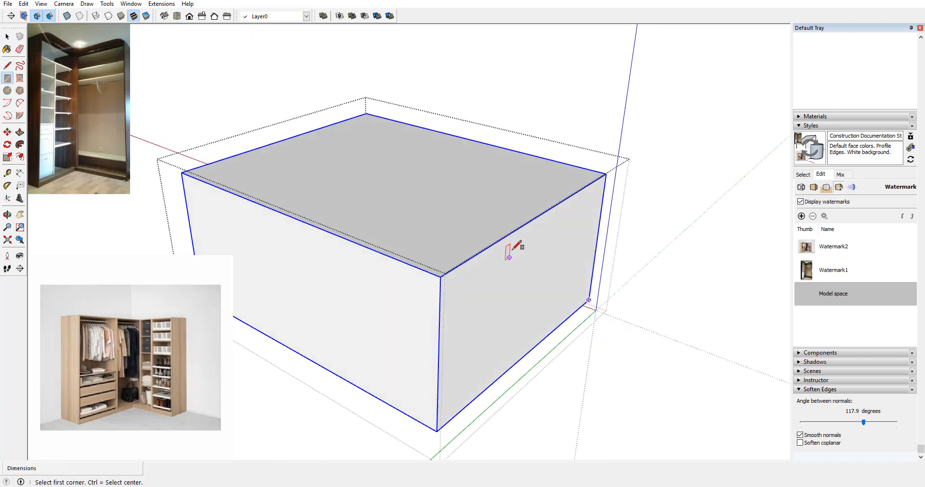
click(19, 132)
drag(492, 303, 225, 89)
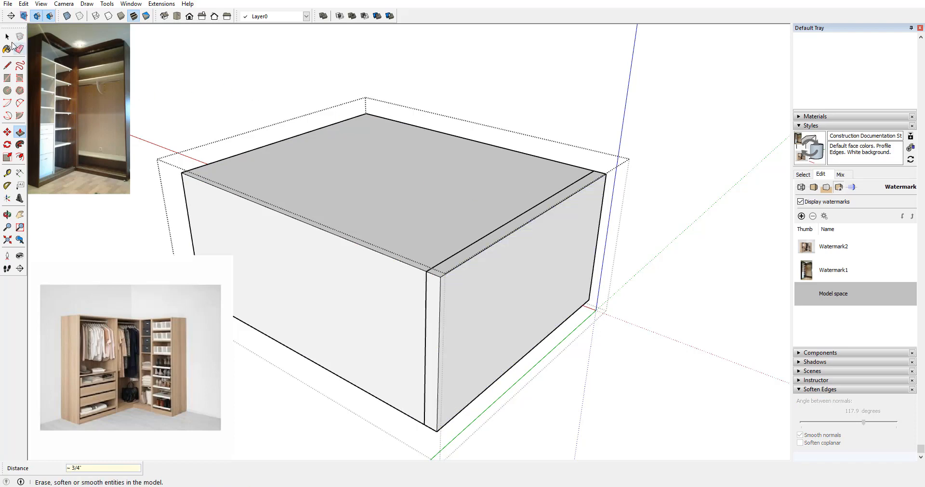
Step: Make the side board a component and copy it flush to the opposite side of the drawer block
click(7, 37)
double_click(491, 262)
right_click(492, 262)
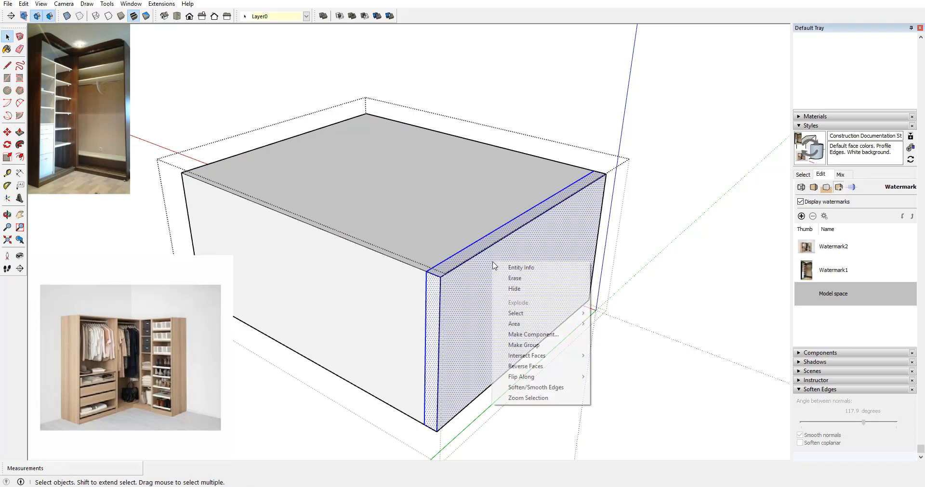
click(551, 334)
click(531, 425)
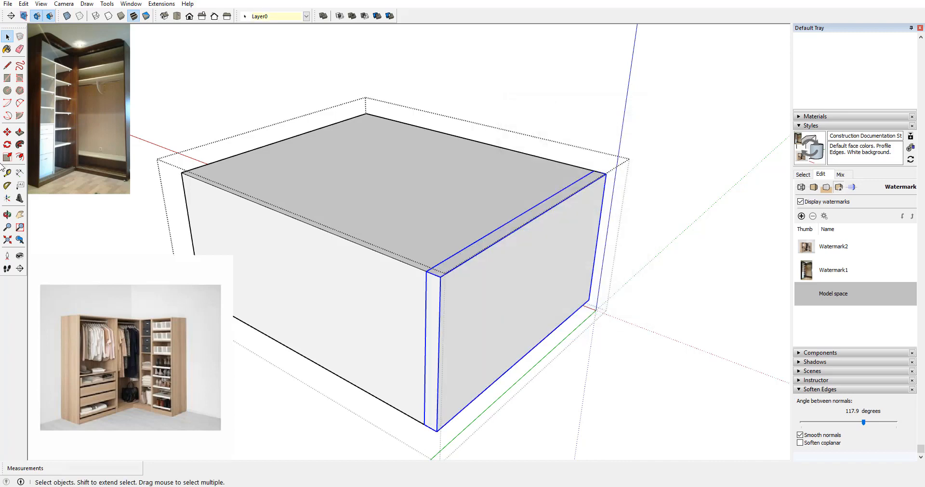
click(7, 133)
click(426, 269)
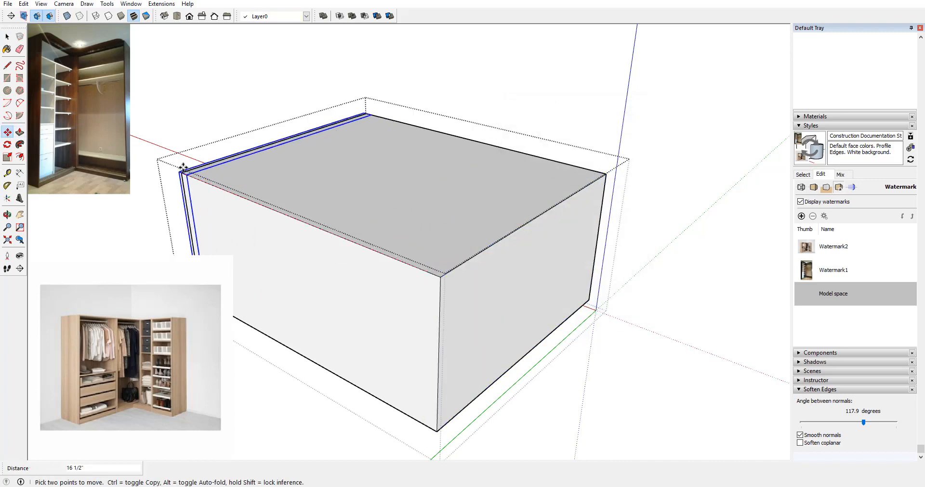
click(180, 169)
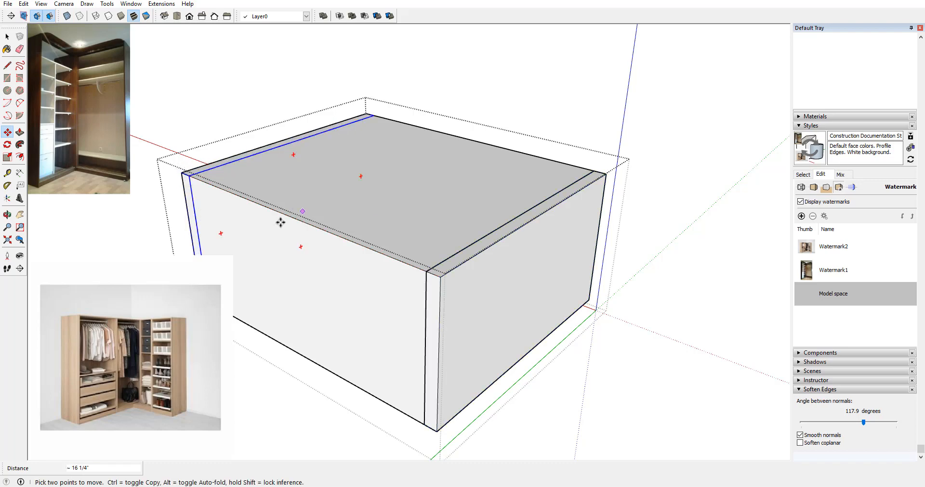
Step: Draw a rectangle about 15 5/8" by 7 5/8" on the block's front face between the side boards and extrude it inward into a board
middle_drag(279, 221, 122, 124)
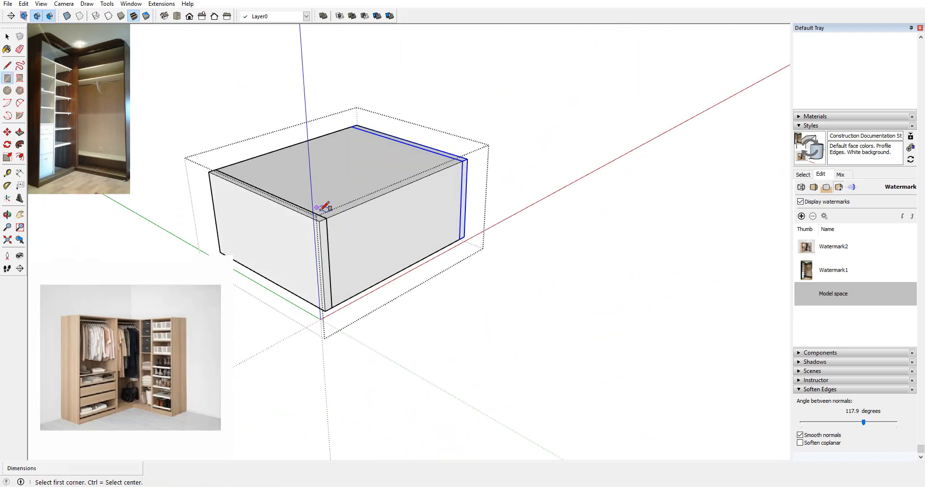
click(460, 238)
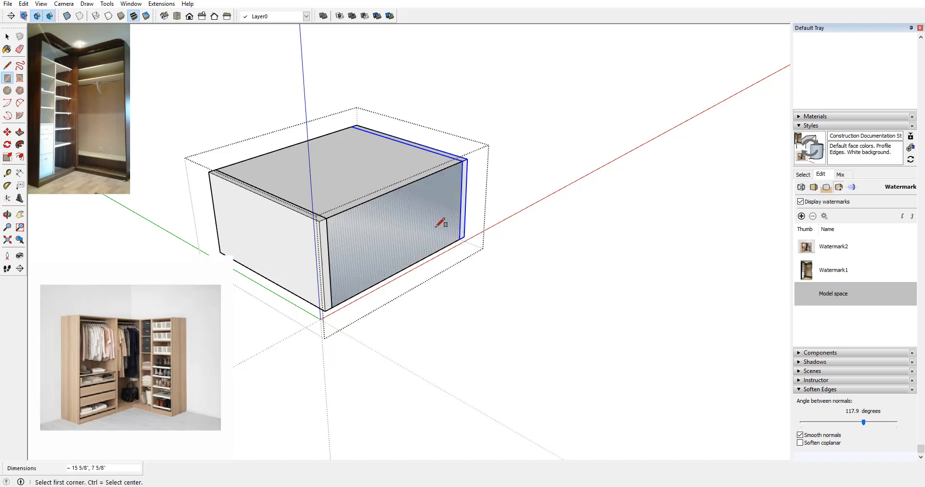
middle_drag(440, 209, 260, 175)
click(19, 131)
click(420, 230)
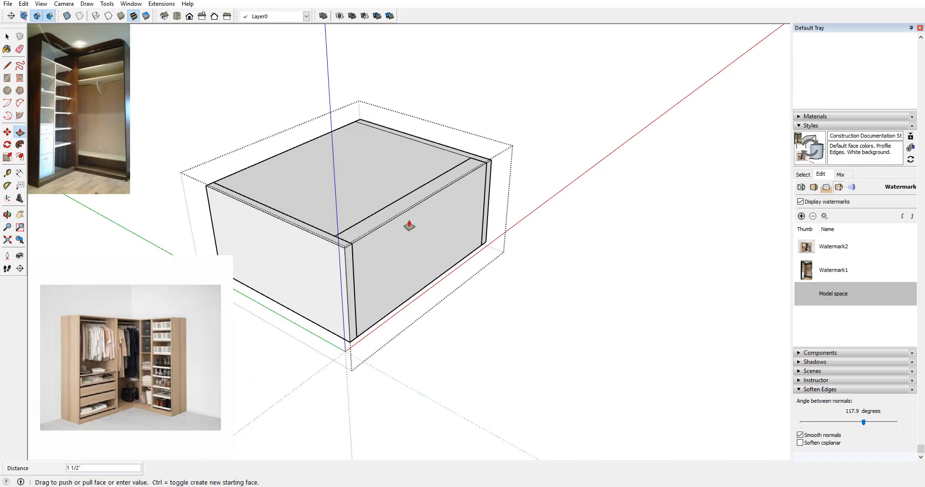
click(410, 224)
click(409, 221)
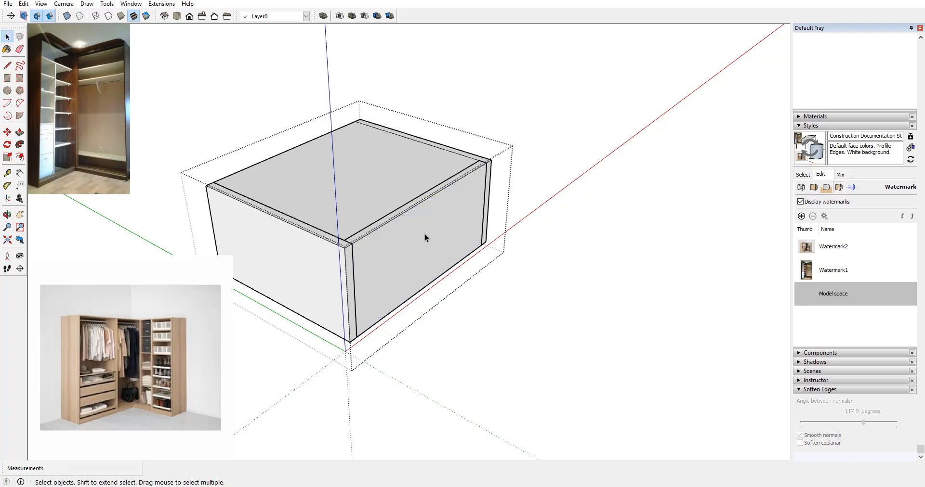
Step: Select the whole front board between the side boards and make it a component
double_click(423, 235)
right_click(424, 234)
click(465, 306)
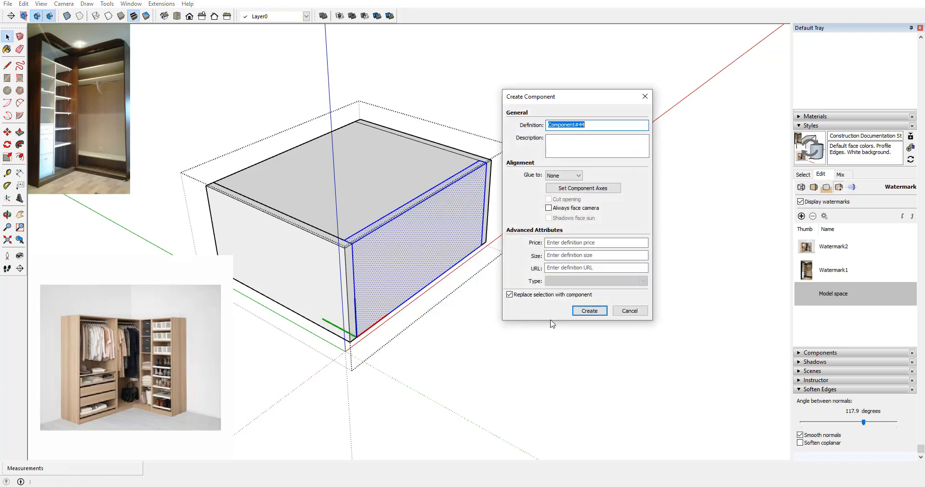
click(580, 312)
Step: Delete the solid drawer block and copy the front board to the back end of the side boards
middle_drag(432, 238, 530, 214)
click(437, 129)
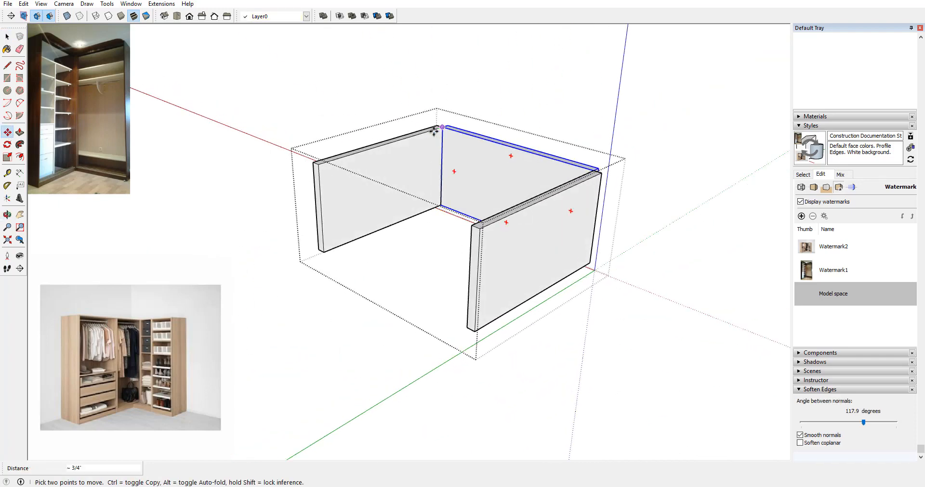
click(317, 162)
Step: Make the copied back board unique and push its bottom face up 1/2"
right_click(393, 226)
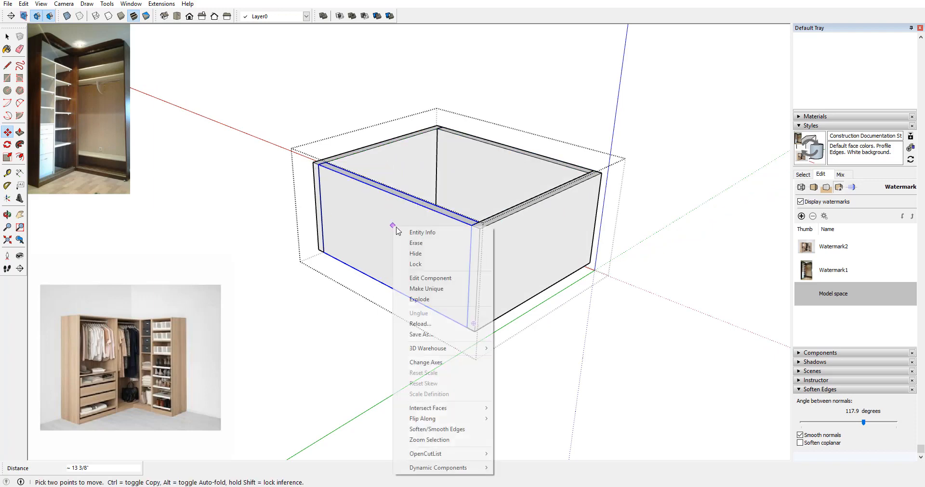
click(419, 299)
middle_drag(415, 287, 53, 60)
key(space)
double_click(377, 124)
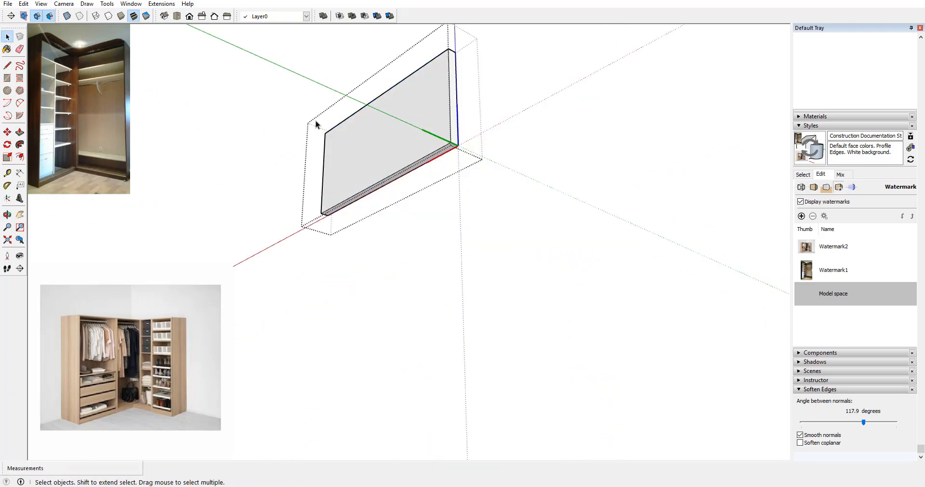
drag(395, 177, 393, 171)
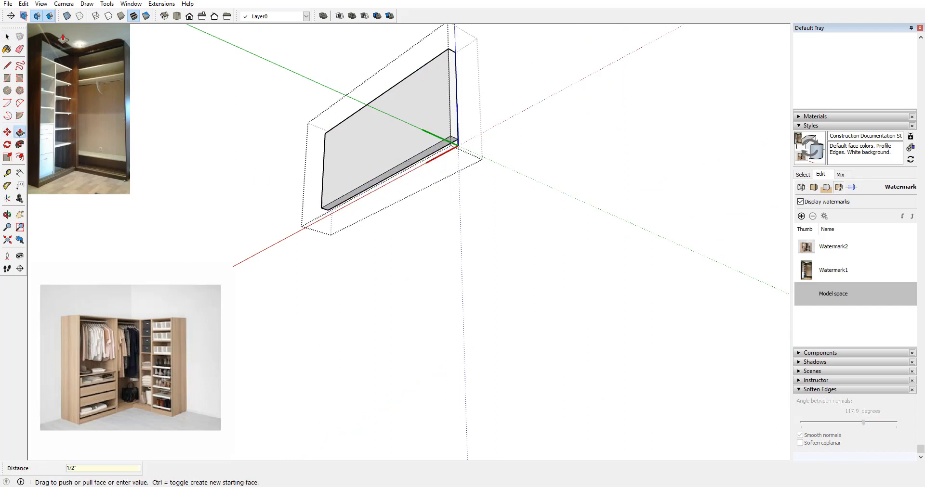
click(6, 38)
click(263, 163)
Step: Draw a rectangle across the drawer's underside between the side boards, from the front board to the back edge, and extrude it upward 1/2"
scroll(385, 214, down, 3)
middle_drag(382, 213, 413, 218)
scroll(415, 218, up, 5)
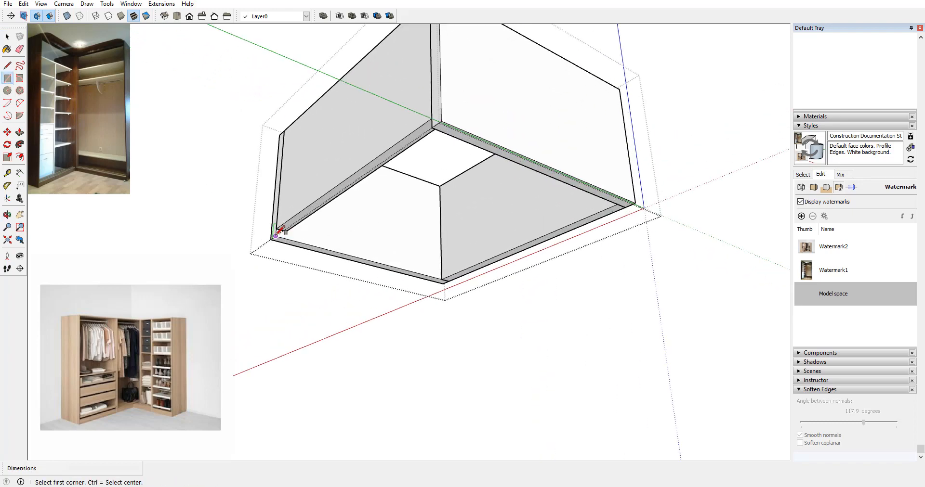
click(276, 236)
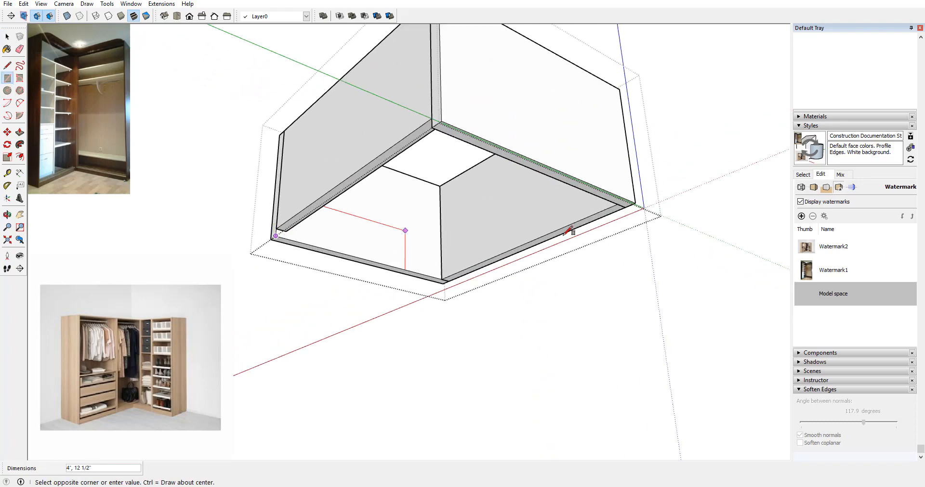
click(617, 203)
middle_drag(618, 203, 225, 187)
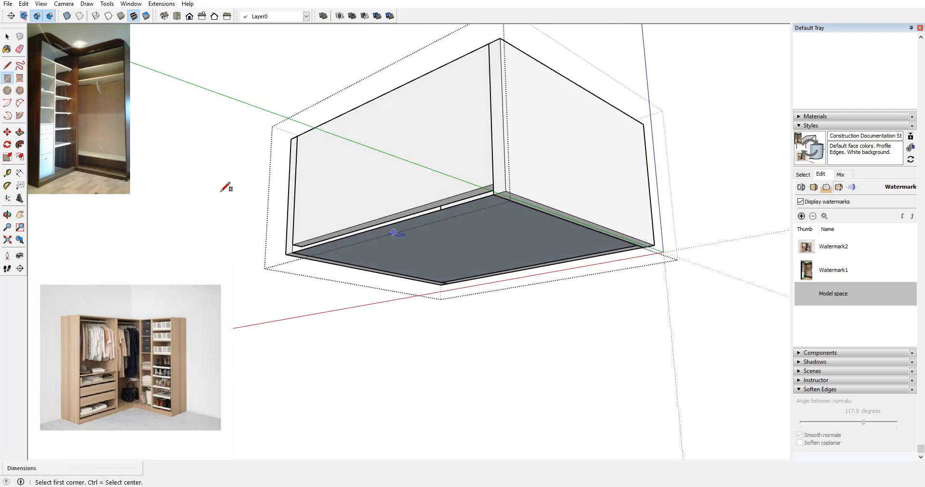
click(20, 132)
click(374, 254)
click(369, 233)
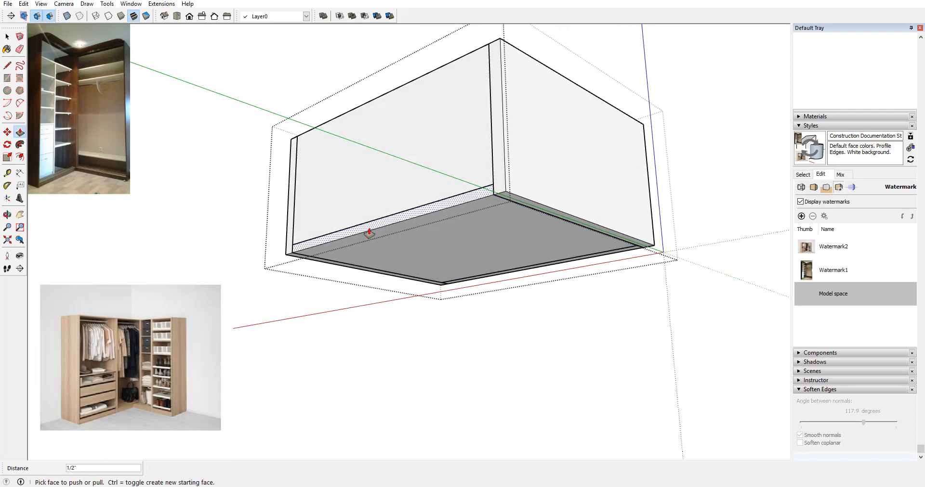
Step: Set the drawer bottom board's thickness to 1/4" and make the whole board a component
click(369, 233)
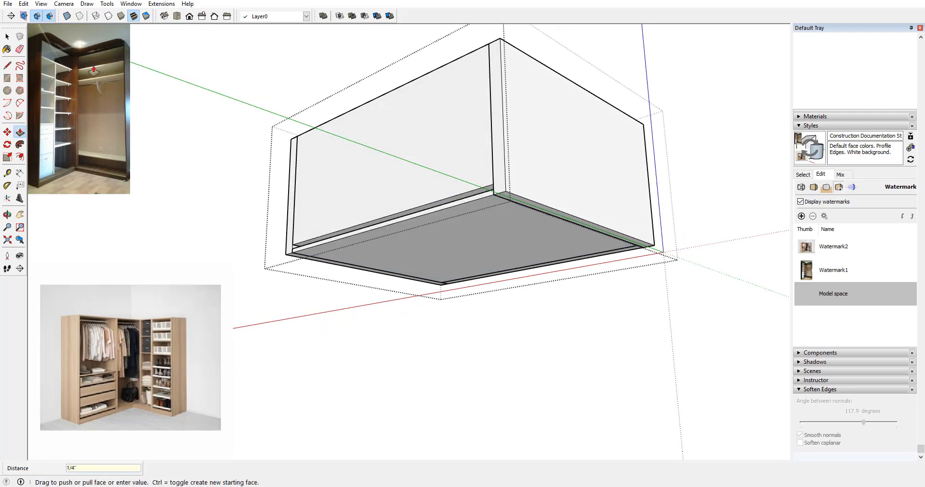
click(7, 39)
double_click(446, 239)
right_click(446, 239)
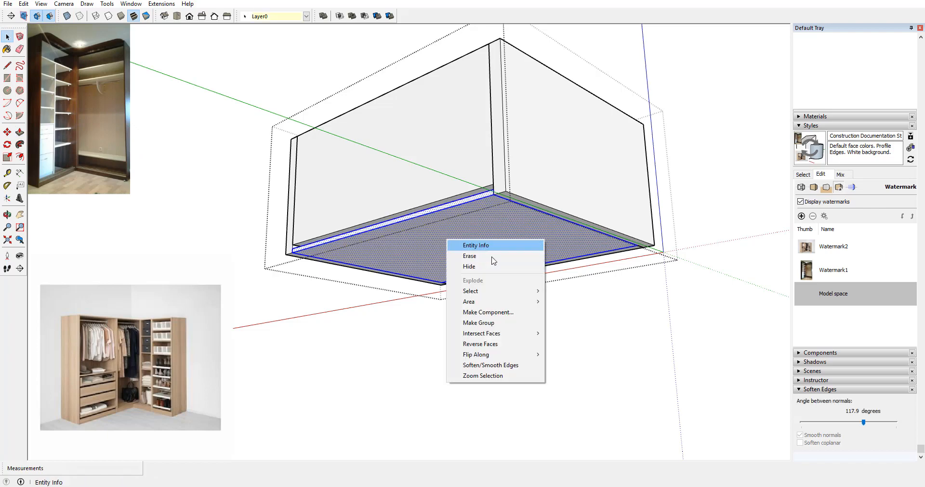
click(488, 312)
click(588, 314)
Step: Move the bottom board up 1/4" so it meets the underside of the back board
scroll(457, 138, up, 3)
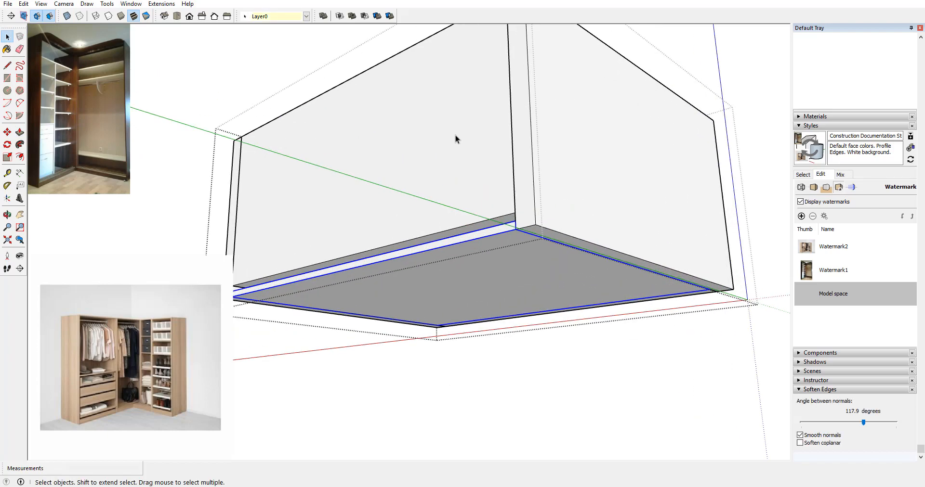
middle_drag(482, 225, 491, 271)
scroll(511, 277, up, 2)
middle_drag(272, 215, 432, 189)
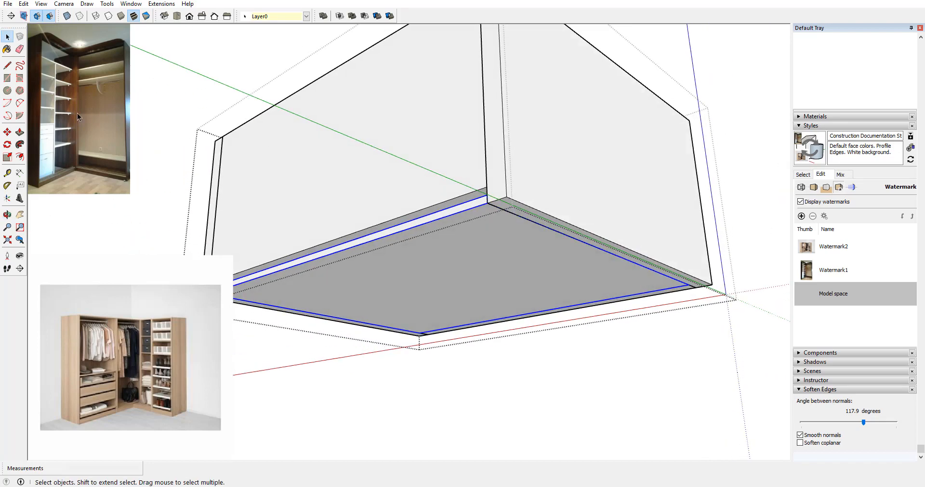
click(8, 133)
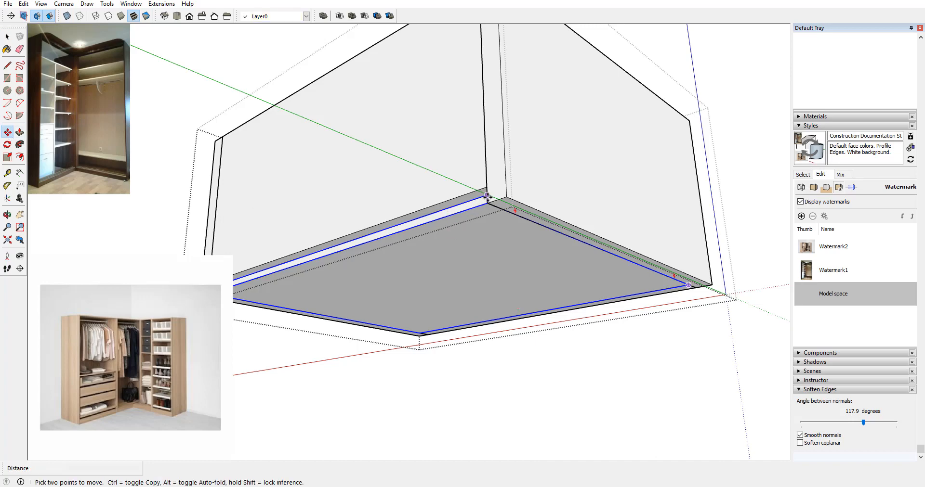
click(487, 197)
click(485, 186)
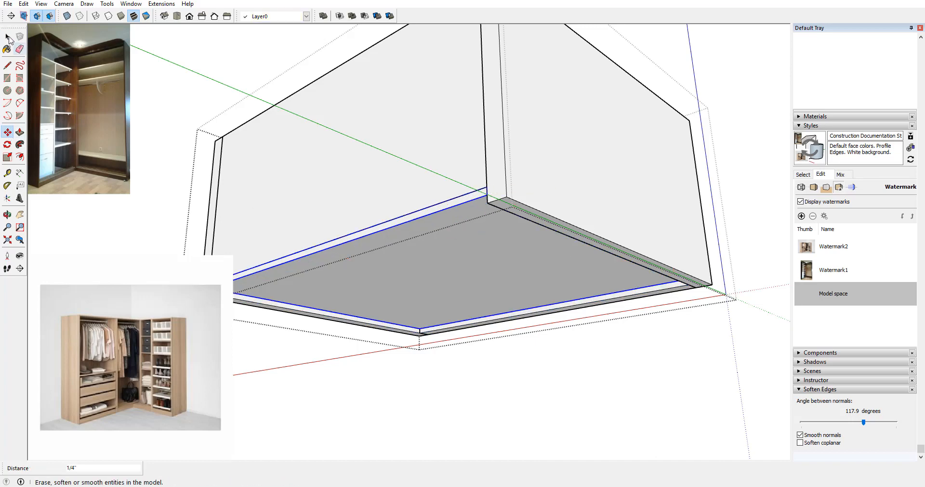
Step: Edit the bottom board component and extend both side edges outward 1/4" into the drawer's side boards
key(space)
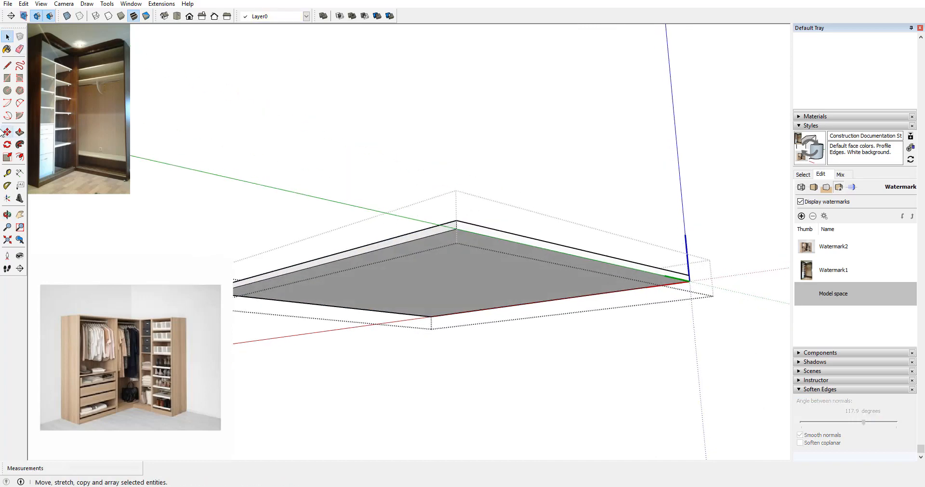
click(20, 131)
click(506, 239)
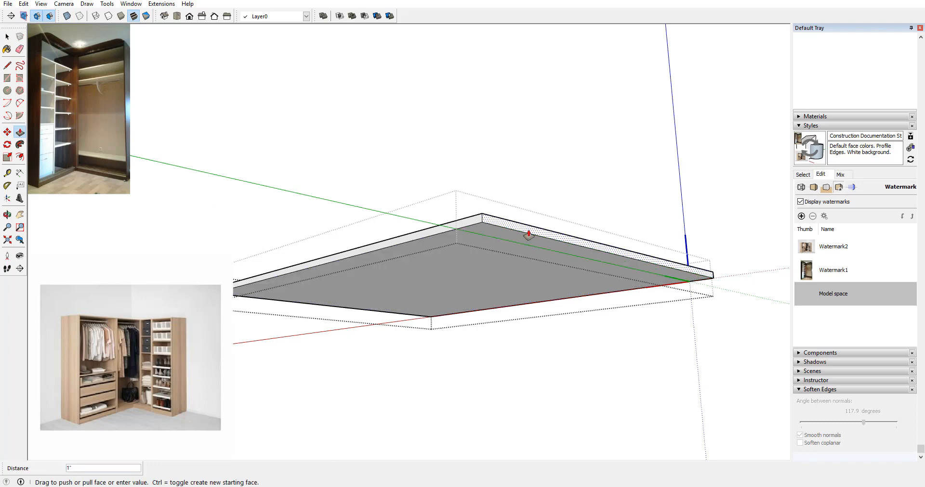
key(Return)
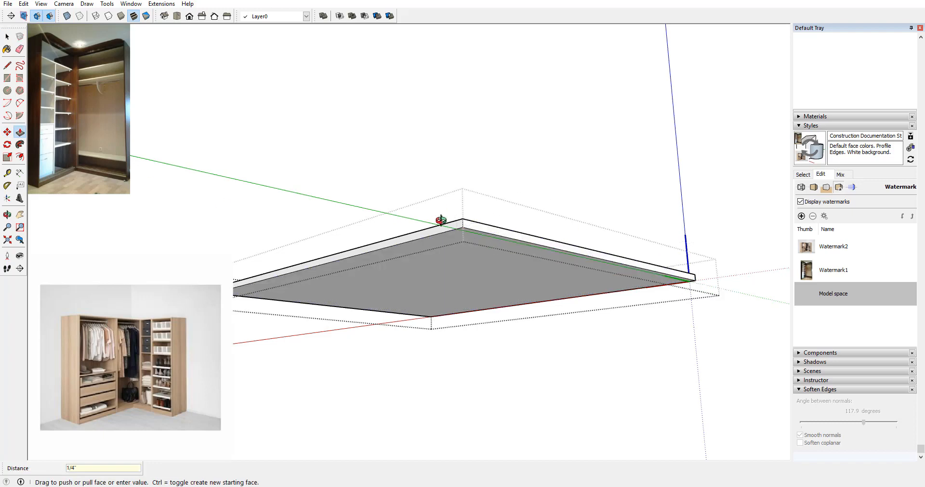
middle_drag(439, 217, 387, 311)
click(392, 301)
click(391, 301)
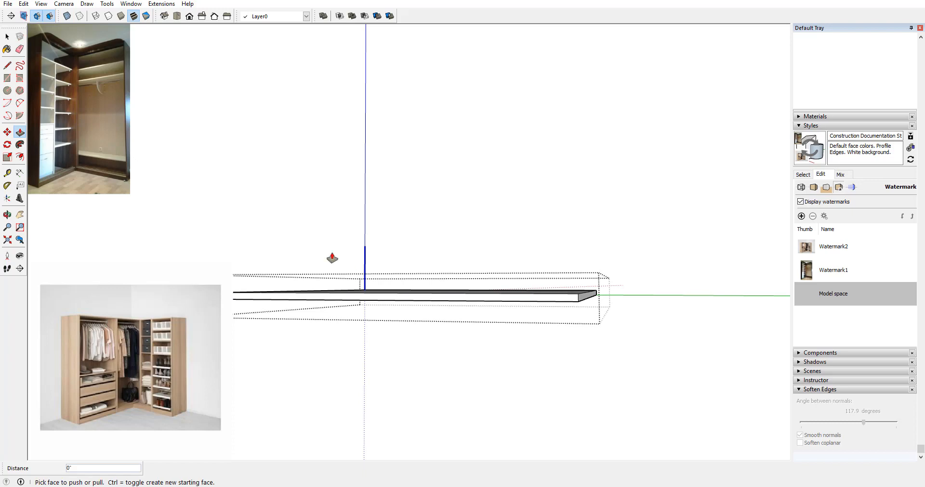
middle_drag(358, 259, 507, 329)
scroll(484, 274, down, 3)
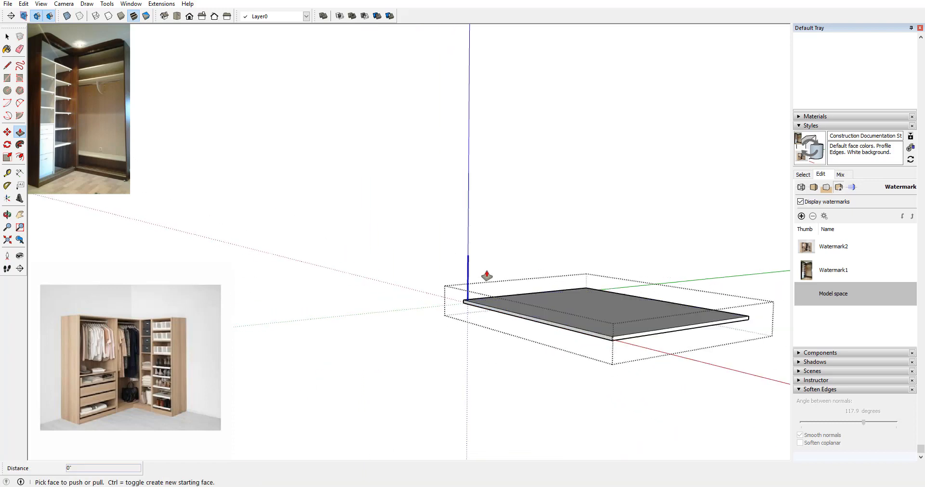
middle_drag(485, 274, 185, 41)
click(9, 37)
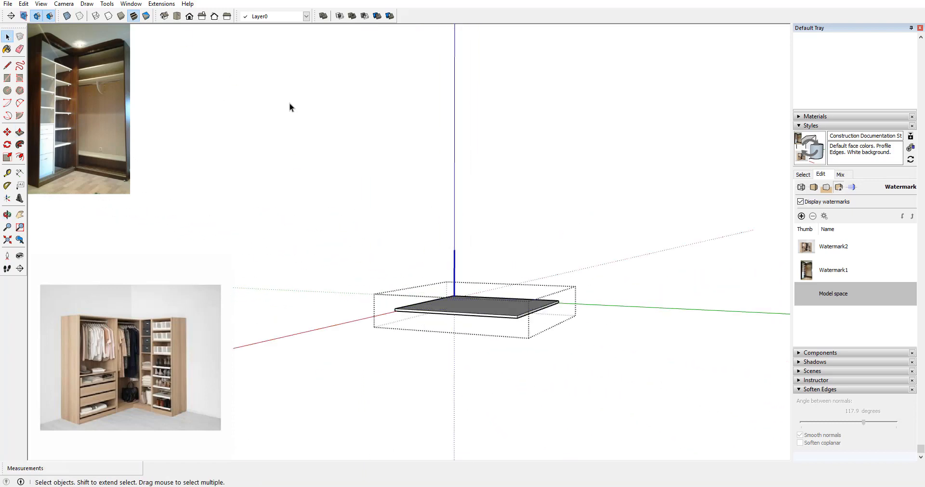
Step: Trim the drawer's surrounding boards with the bottom board to cut matching grooves for its edges
middle_drag(289, 104, 533, 167)
scroll(540, 302, up, 5)
scroll(539, 280, down, 2)
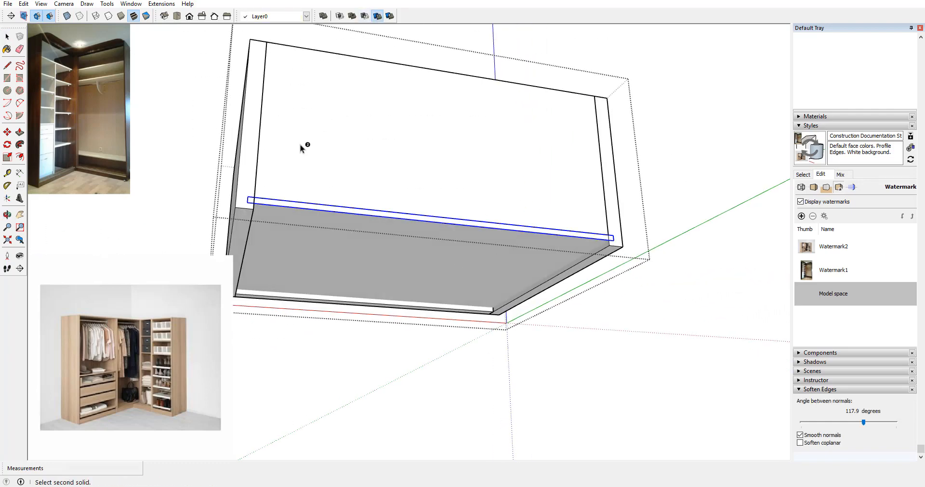
click(607, 192)
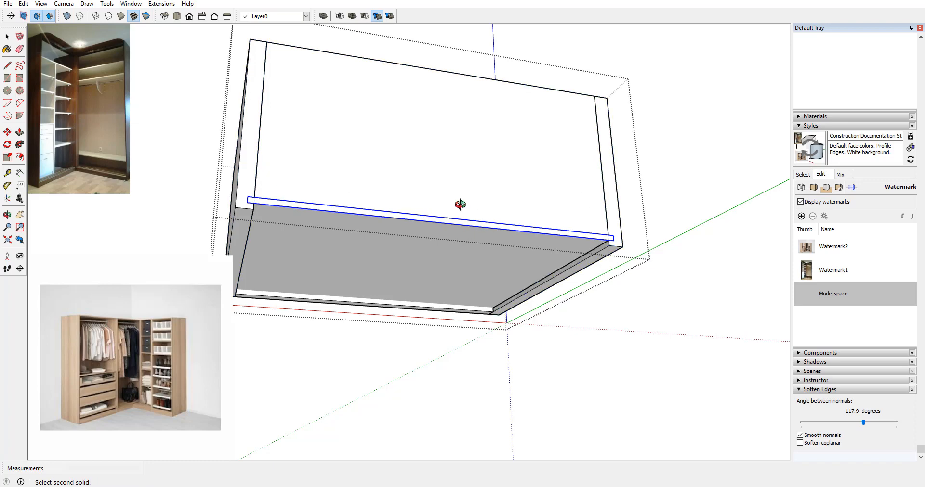
middle_drag(460, 203, 390, 320)
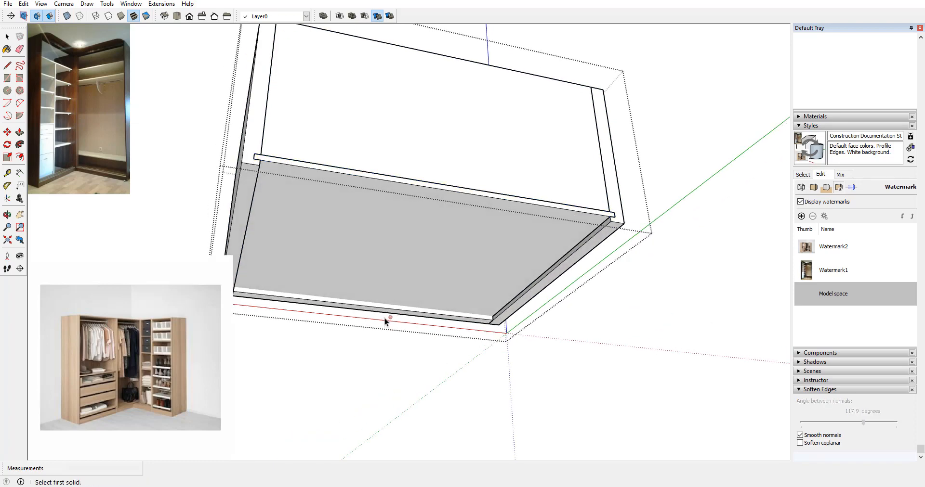
middle_drag(392, 265, 415, 276)
click(362, 213)
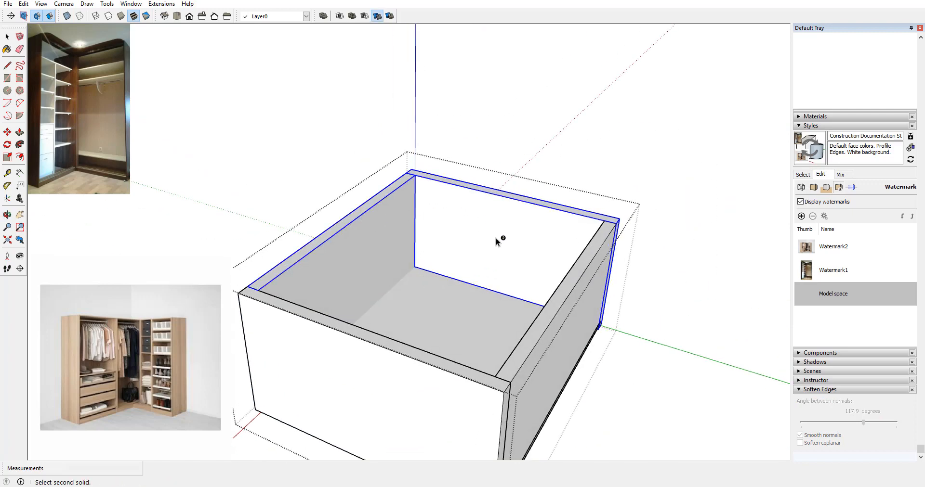
scroll(450, 217, down, 2)
middle_drag(438, 212, 427, 208)
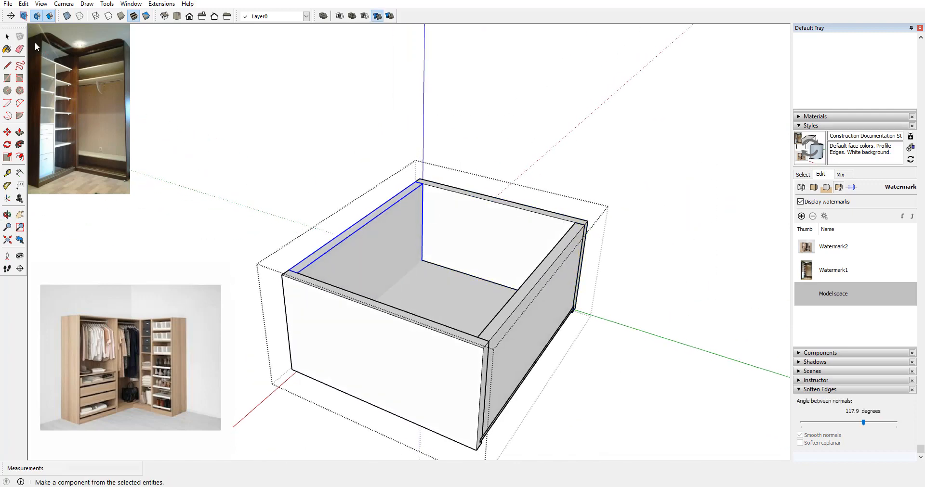
click(377, 17)
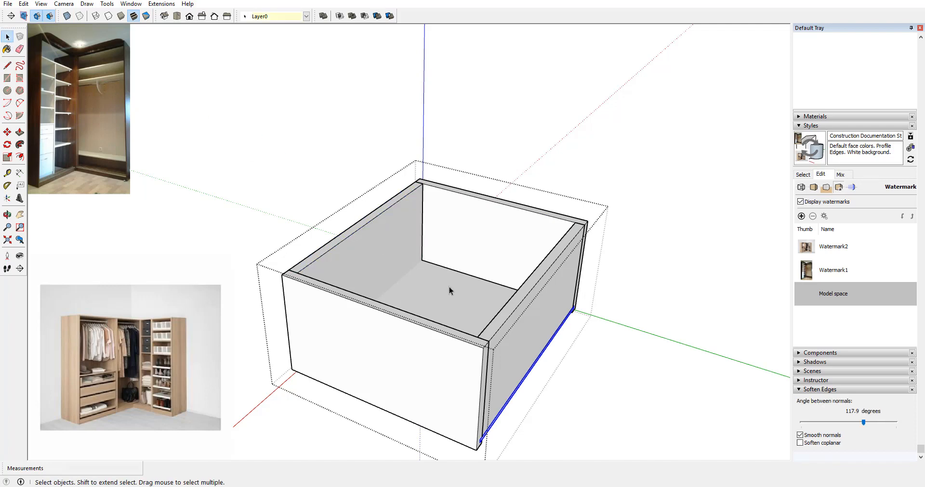
middle_drag(449, 287, 448, 271)
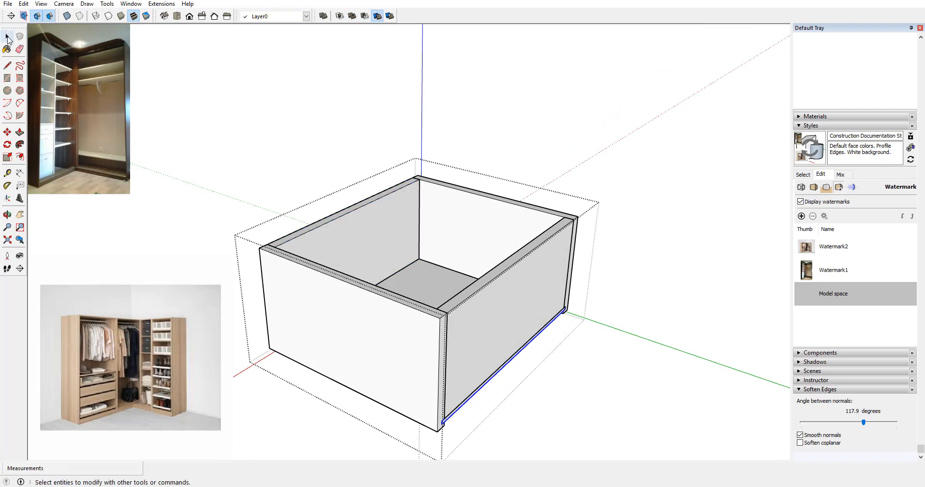
Step: Close the drawer and bench components and delete all construction guides from the closet model
scroll(491, 206, down, 3)
middle_drag(491, 207, 434, 202)
click(545, 147)
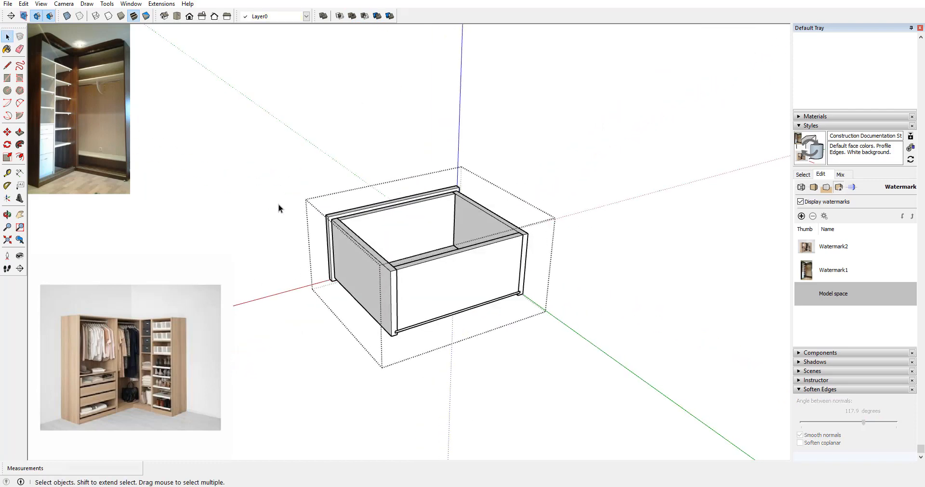
middle_drag(280, 208, 423, 215)
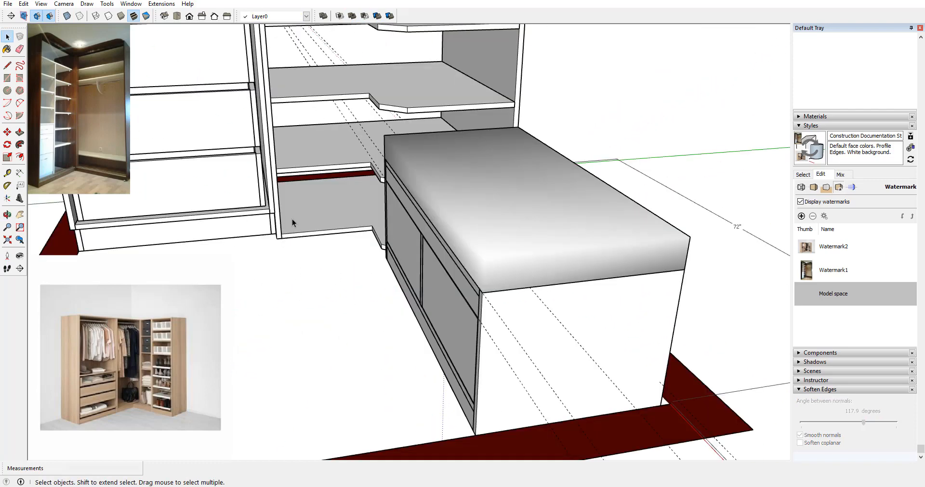
middle_drag(294, 217, 432, 226)
scroll(427, 262, down, 2)
scroll(455, 260, down, 3)
scroll(457, 288, down, 4)
scroll(429, 221, down, 2)
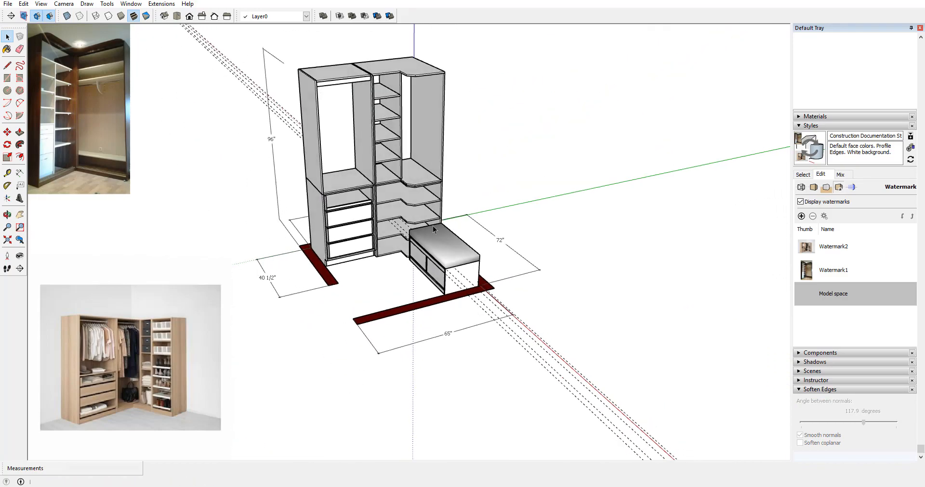
scroll(412, 210, up, 4)
click(24, 4)
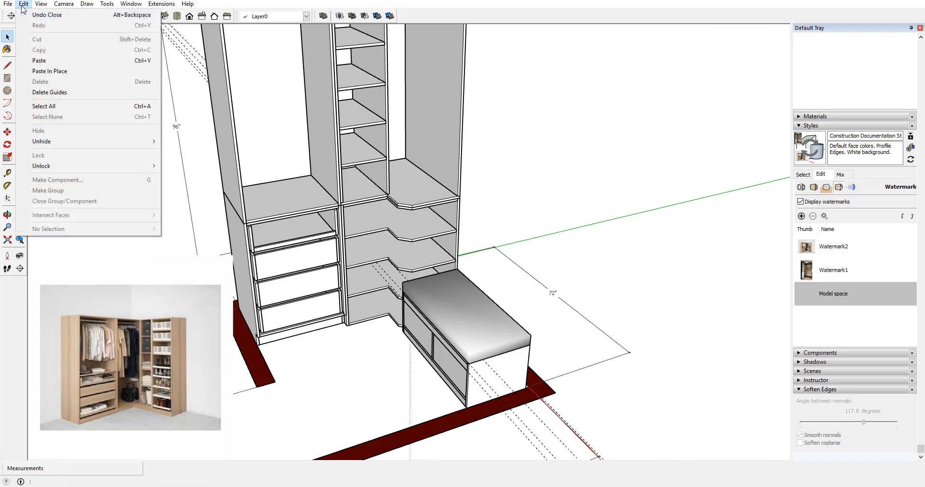
click(55, 93)
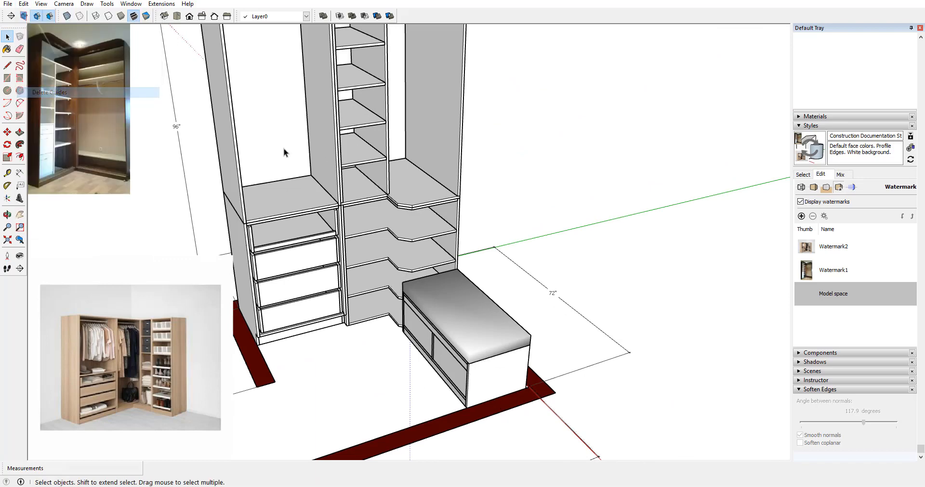
Step: Unhide all hidden objects so the room walls surround the closet
scroll(289, 156, down, 4)
middle_drag(315, 179, 353, 211)
scroll(319, 170, up, 4)
scroll(319, 170, down, 4)
middle_drag(424, 248, 487, 231)
middle_drag(374, 251, 560, 284)
click(23, 4)
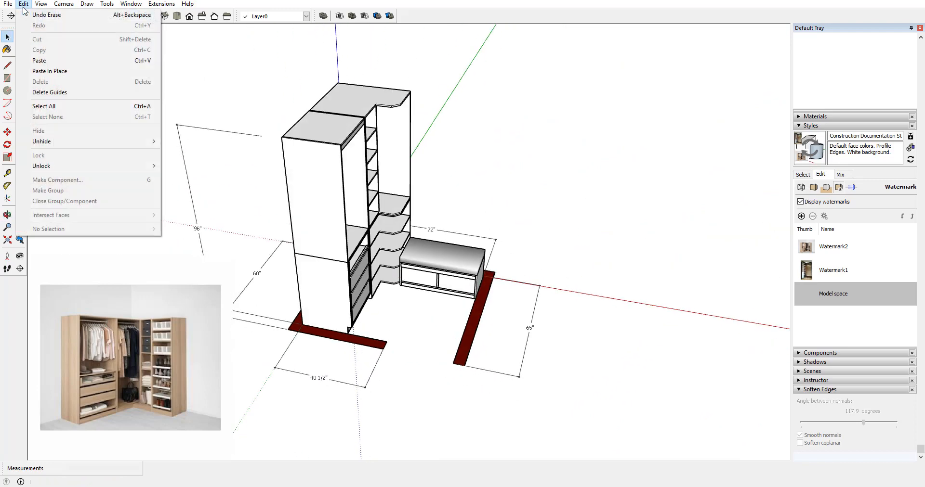
mouse_move(63, 145)
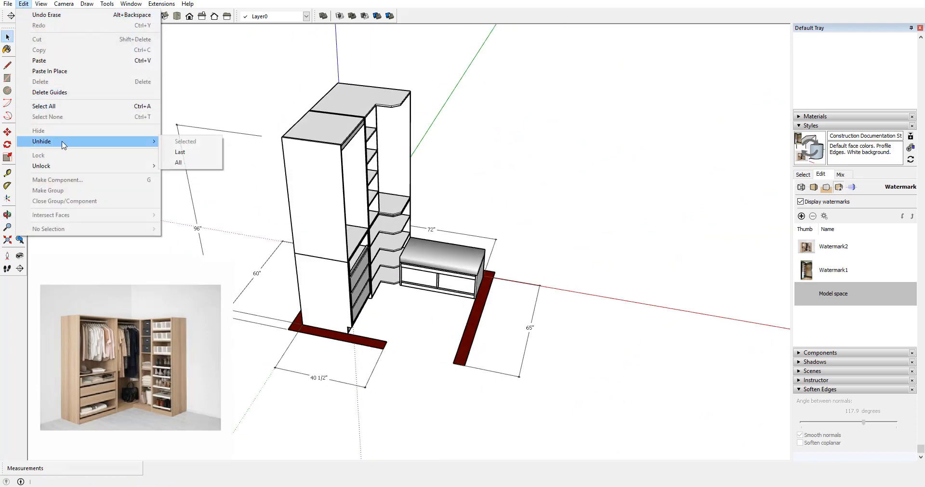
click(179, 163)
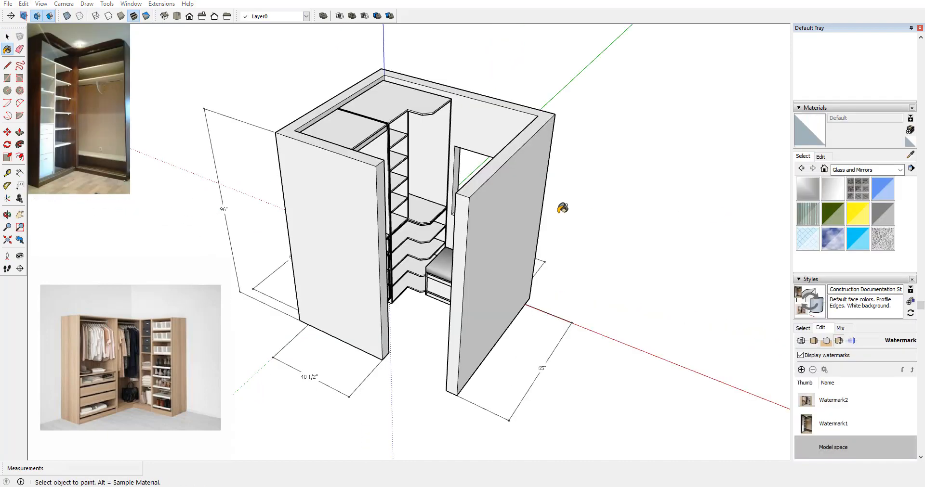
Step: Paint the room walls with Translucent Glass Blue from the Glass and Mirrors materials
mouse_move(437, 270)
middle_down()
mouse_move(520, 255)
mouse_move(633, 274)
mouse_move(510, 269)
mouse_move(521, 278)
mouse_move(561, 268)
mouse_move(772, 267)
middle_up()
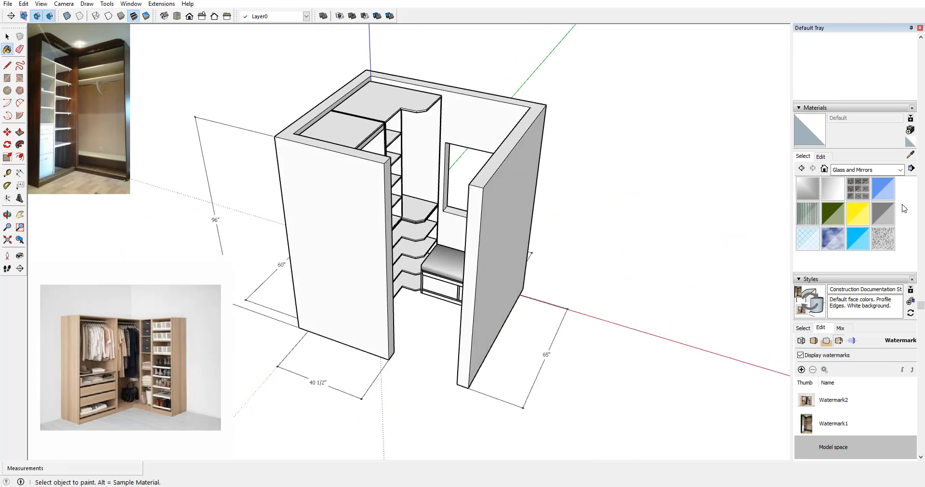
click(883, 188)
click(499, 210)
mouse_move(499, 210)
middle_down()
mouse_move(620, 258)
mouse_move(419, 257)
mouse_move(516, 275)
mouse_move(355, 265)
mouse_move(574, 201)
mouse_move(525, 255)
middle_up()
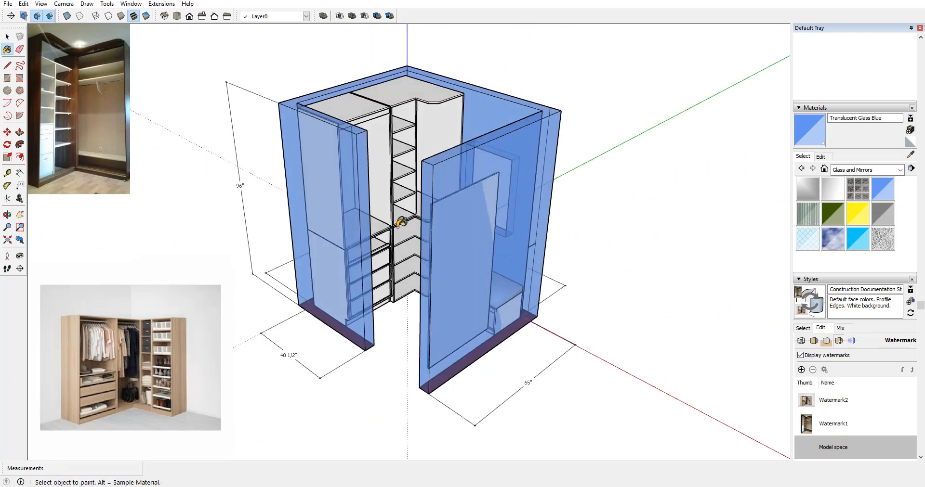
Step: Examine the closet units and bench through the translucent walls from several angles
scroll(515, 260, up, 5)
scroll(515, 260, down, 5)
mouse_move(492, 308)
middle_down()
mouse_move(479, 282)
mouse_move(484, 318)
mouse_move(484, 293)
mouse_move(520, 306)
mouse_move(398, 289)
mouse_move(656, 314)
mouse_move(547, 295)
middle_up()
key(b)
middle_drag(481, 289, 440, 285)
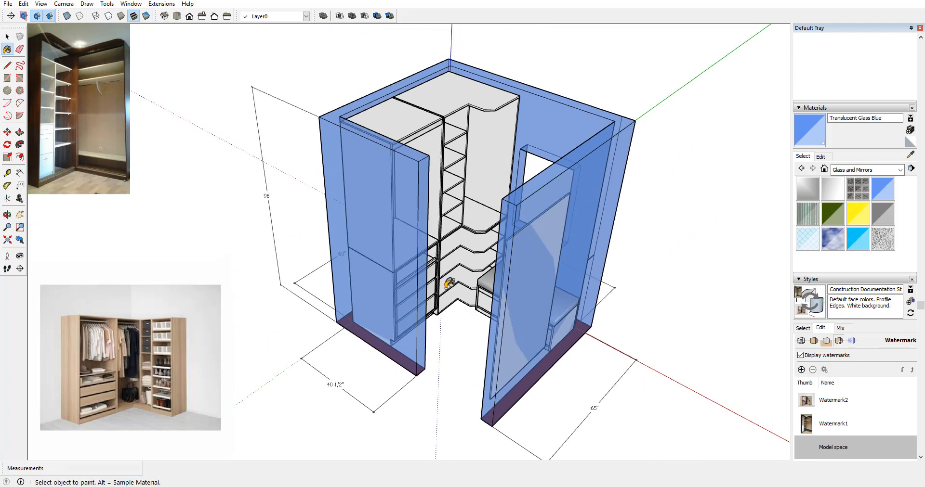
middle_drag(425, 252, 442, 274)
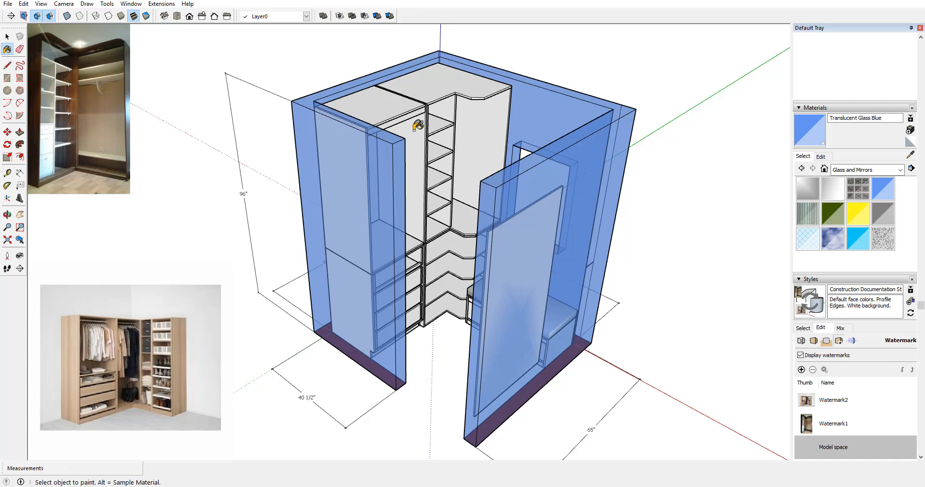
mouse_move(419, 182)
middle_down()
mouse_move(440, 183)
mouse_move(399, 106)
middle_up()
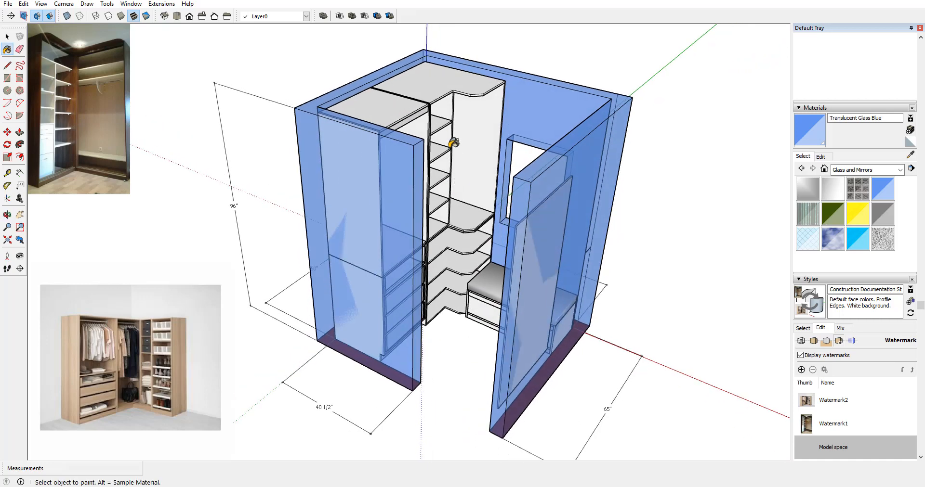
middle_drag(454, 142, 462, 186)
scroll(461, 186, down, 3)
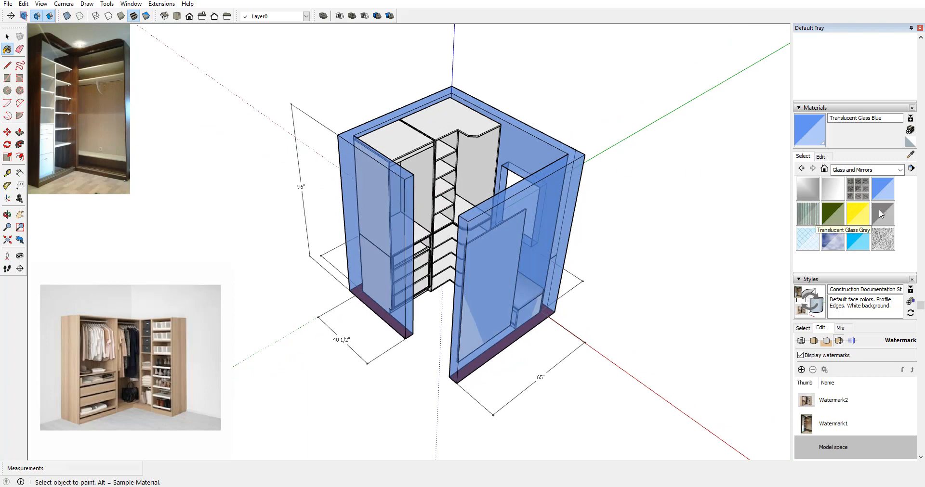
Step: Hide the Walls layer
scroll(884, 361, down, 3)
scroll(870, 260, up, 8)
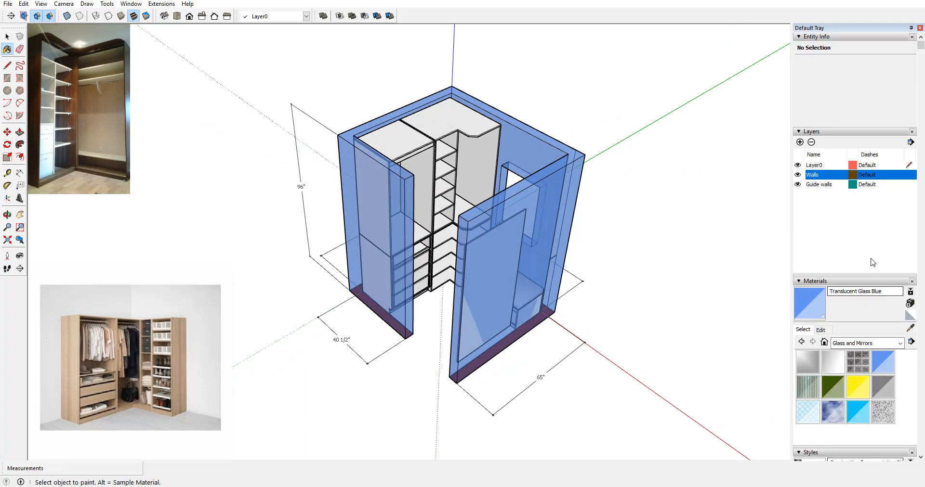
click(798, 175)
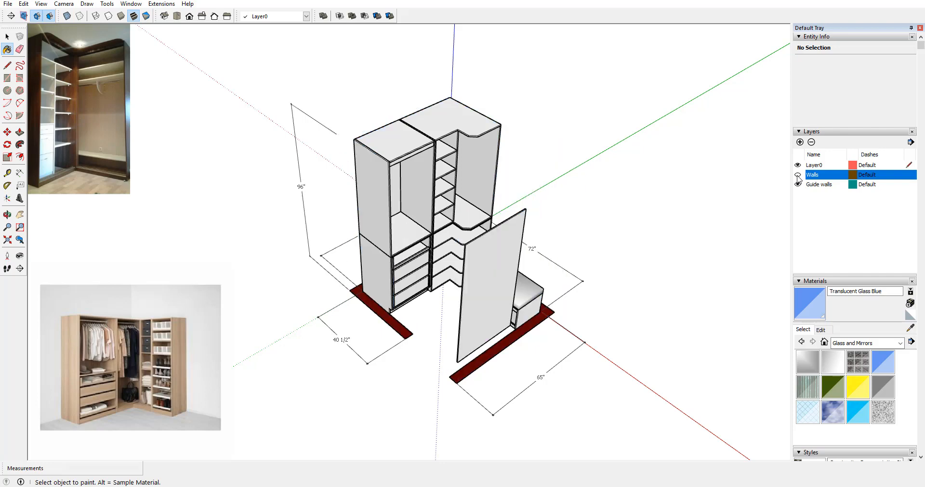
Step: Hide the freestanding panel in front of the bench and the dark red guide walls on the floor
scroll(491, 269, up, 1)
mouse_move(567, 293)
middle_down()
mouse_move(423, 283)
mouse_move(735, 192)
middle_up()
key(space)
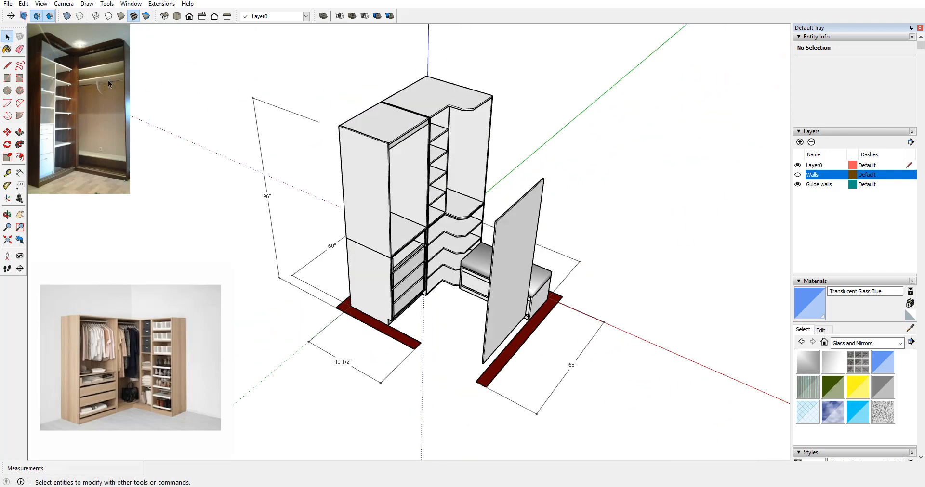
right_click(512, 253)
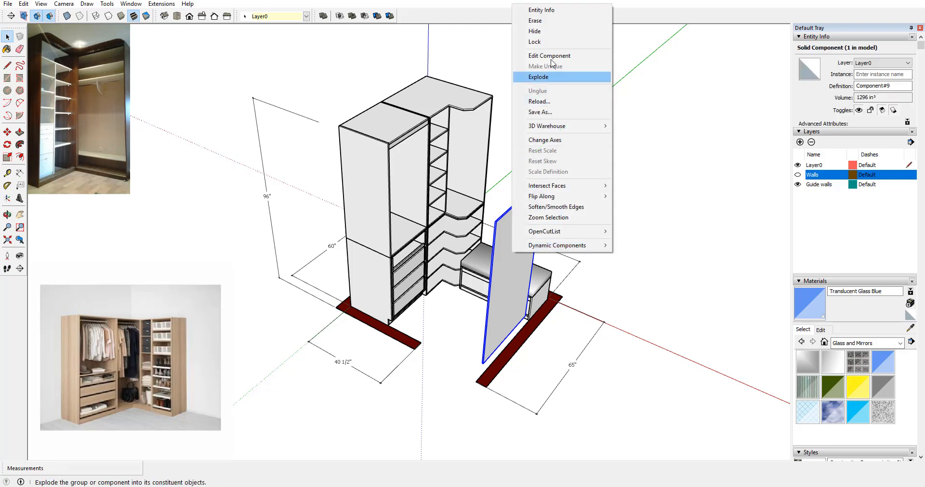
click(535, 31)
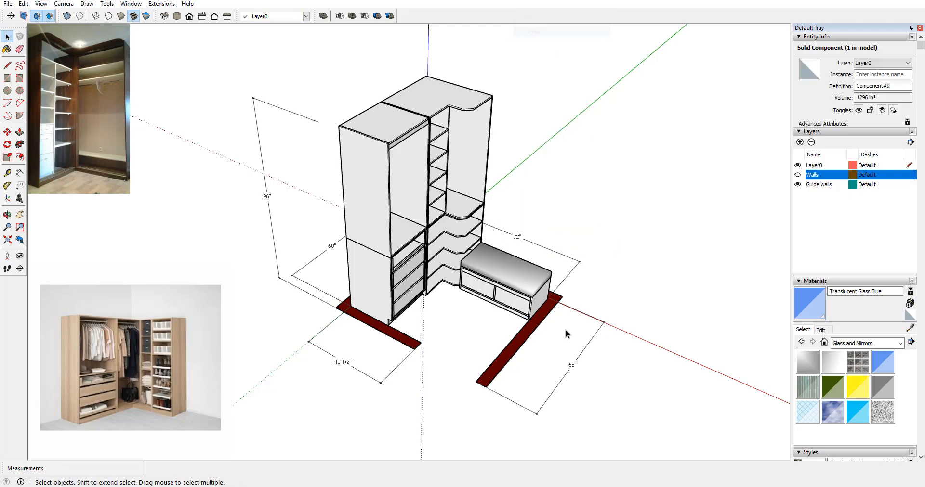
right_click(519, 343)
click(554, 130)
Step: Delete the five linear dimensions placed around the closet and bench
middle_drag(602, 303, 580, 270)
click(569, 264)
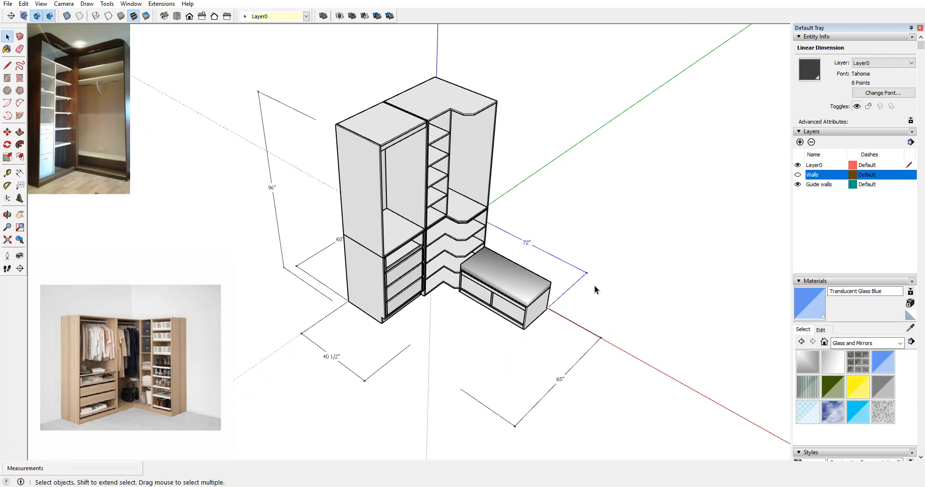
key(Delete)
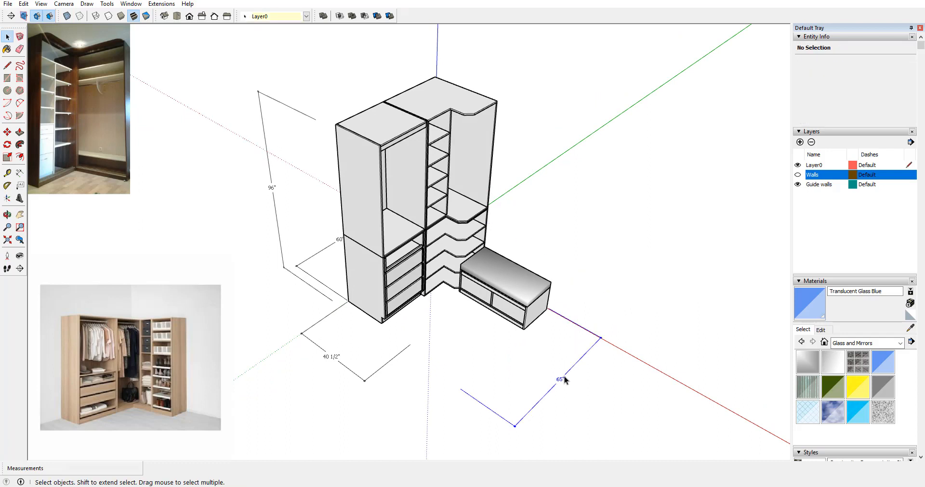
click(565, 376)
key(Delete)
click(332, 358)
key(Delete)
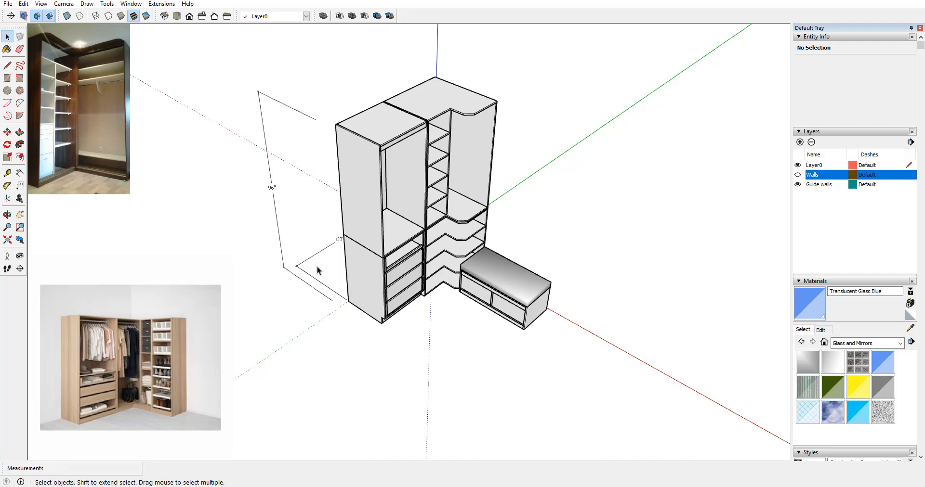
click(314, 254)
key(Delete)
click(271, 185)
key(Delete)
Step: Hide the cushion on top of the bench
middle_drag(409, 281, 468, 190)
scroll(460, 270, up, 3)
middle_drag(460, 270, 520, 231)
scroll(520, 226, down, 3)
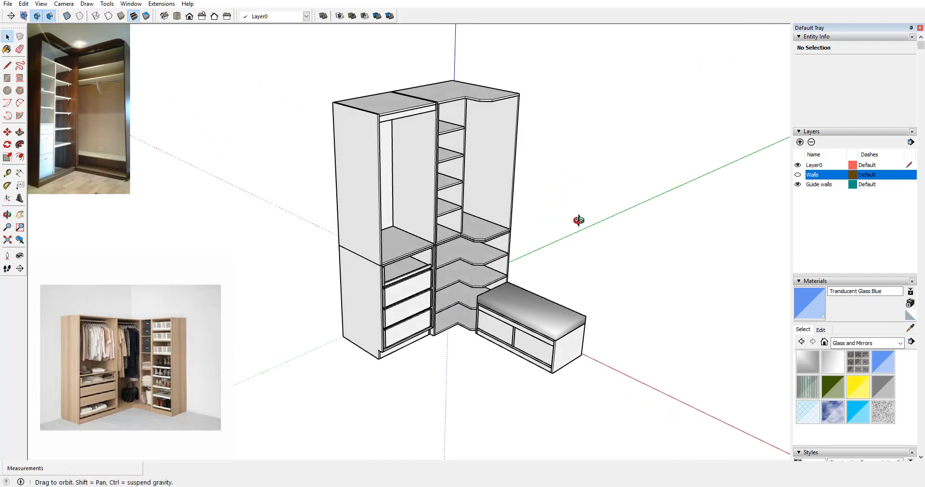
right_click(534, 310)
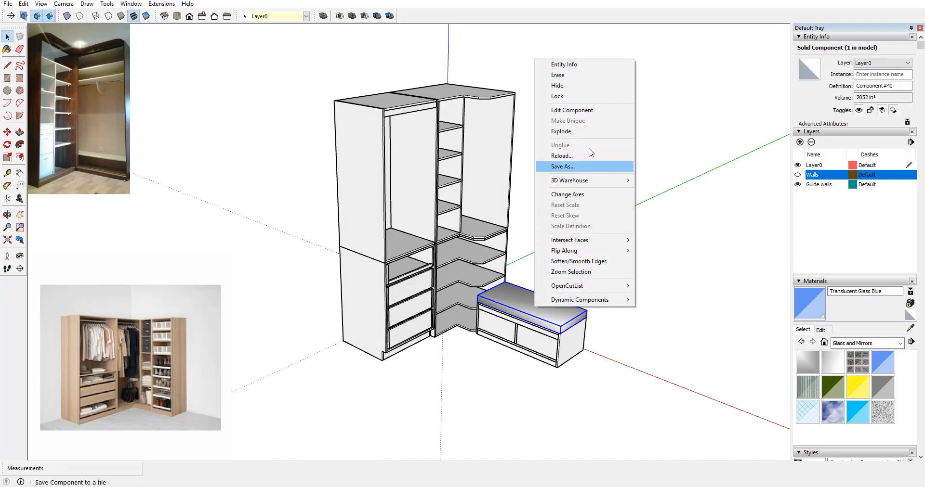
click(569, 90)
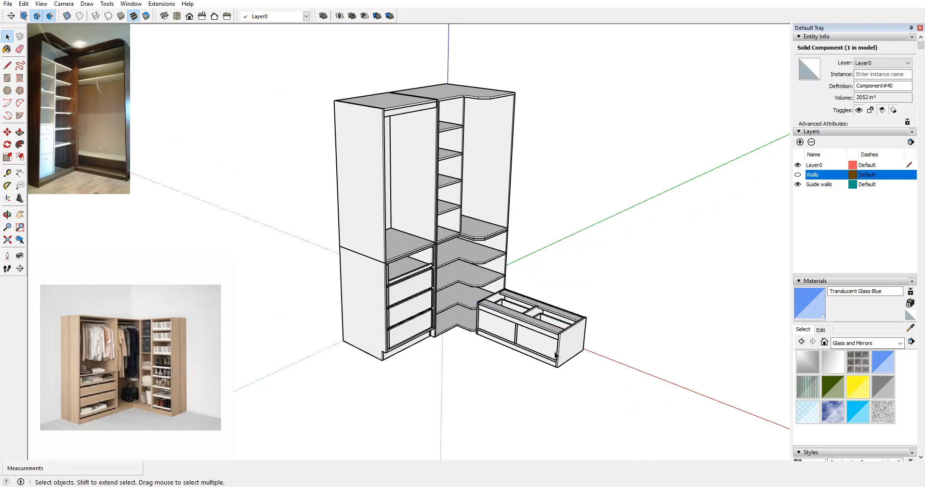
Step: Examine the closet units and the uncovered bench from the front, back and side
middle_drag(554, 338, 407, 212)
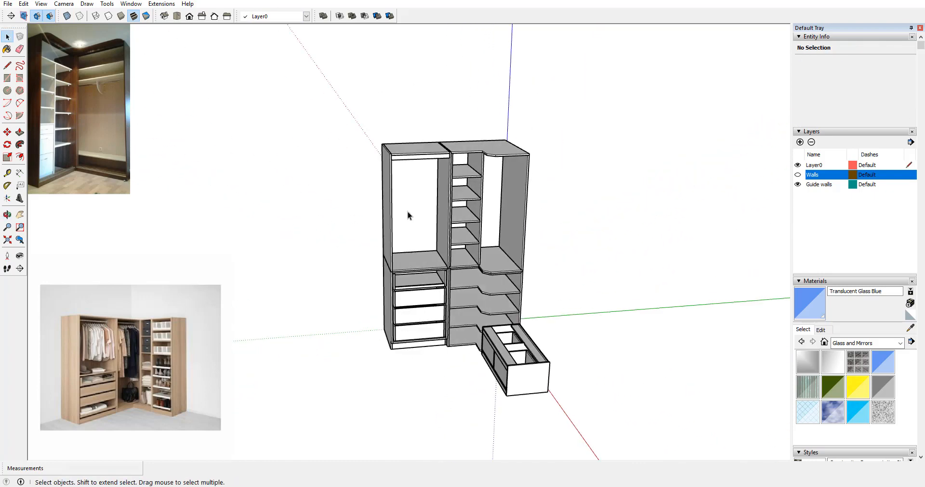
middle_drag(525, 276, 438, 149)
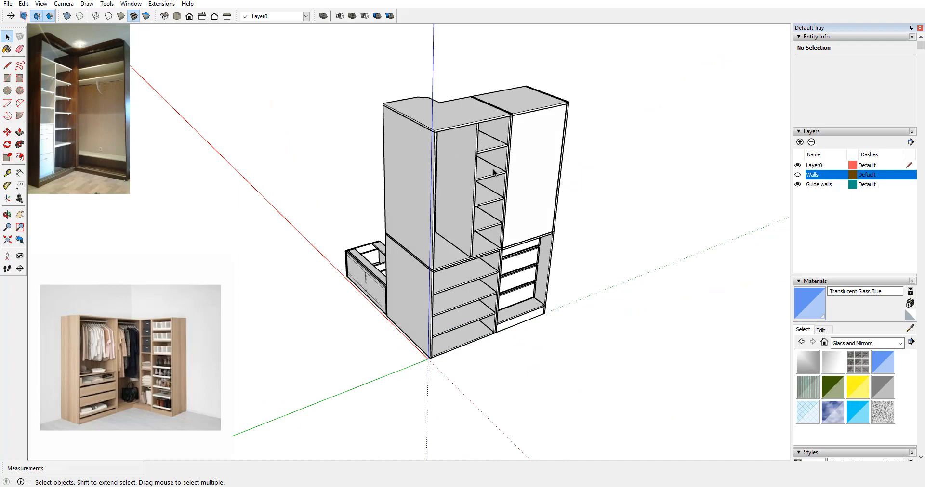
scroll(466, 250, down, 3)
middle_drag(467, 250, 432, 232)
scroll(433, 233, up, 5)
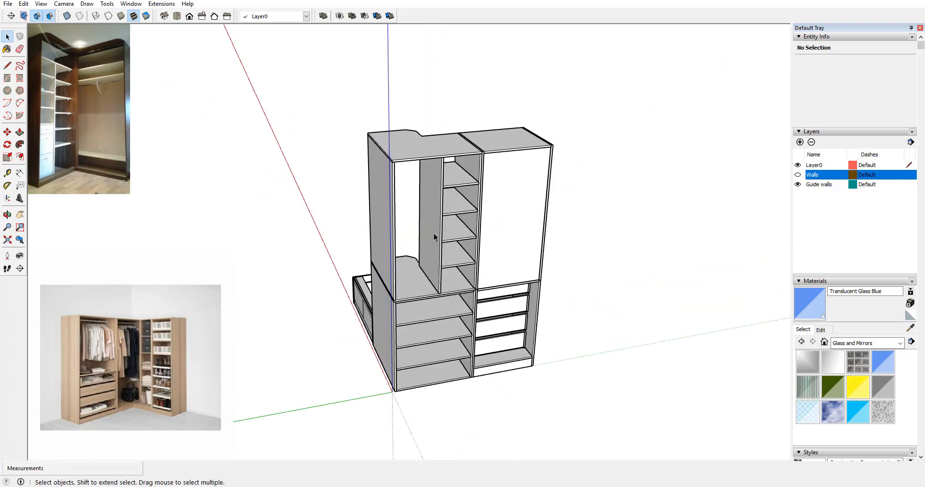
middle_drag(533, 309, 579, 141)
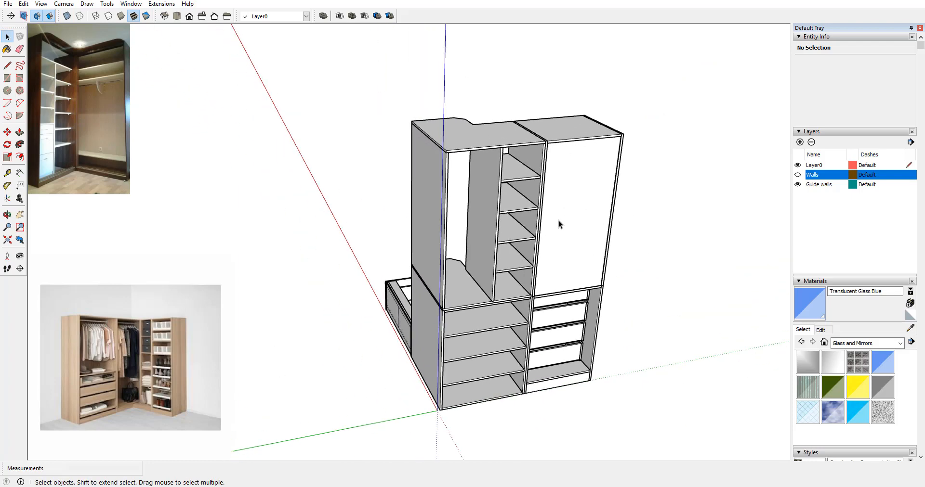
middle_drag(625, 229, 276, 340)
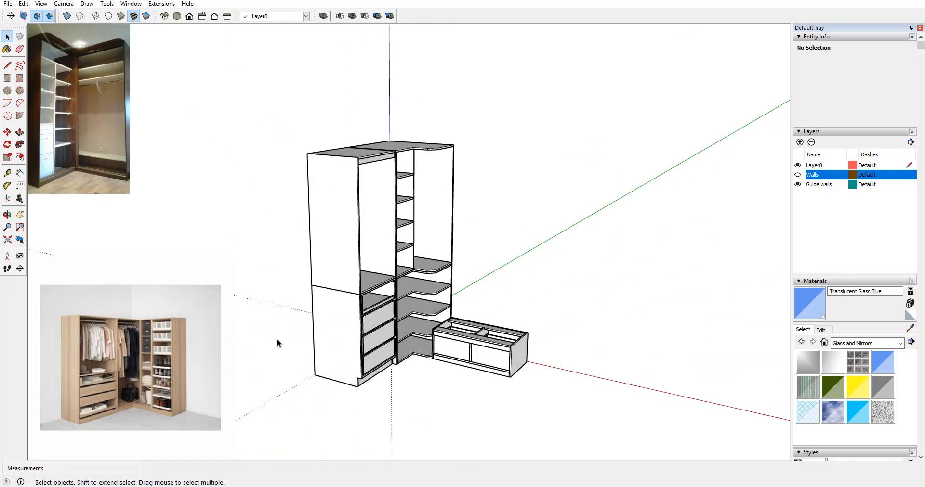
scroll(326, 339, up, 4)
middle_drag(573, 205, 511, 270)
scroll(550, 213, down, 2)
middle_drag(550, 213, 532, 190)
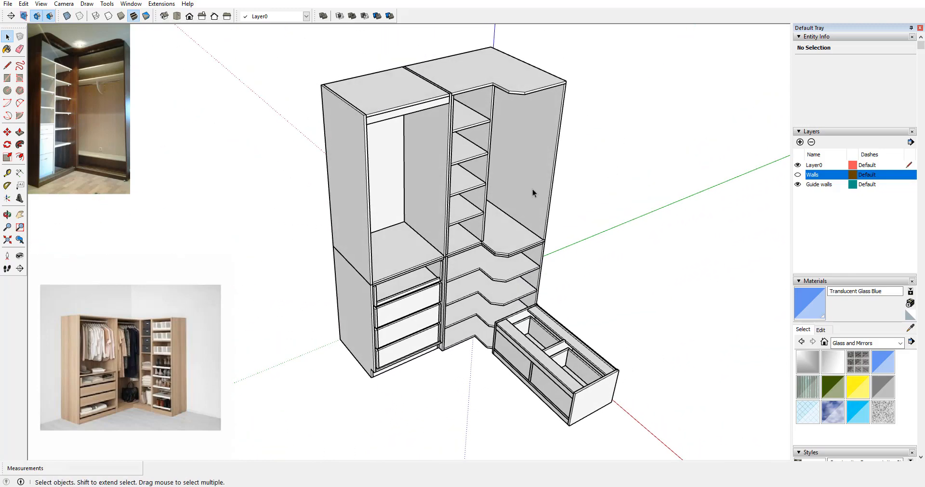
click(163, 4)
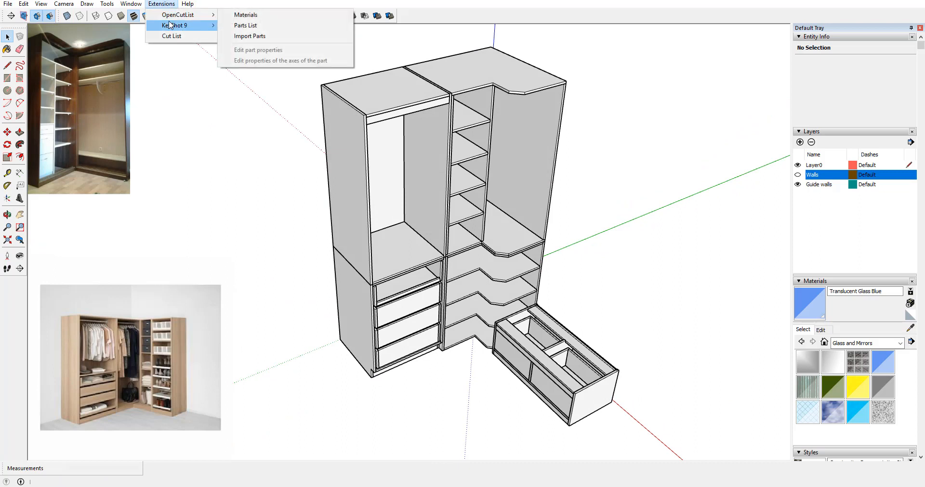
mouse_move(172, 20)
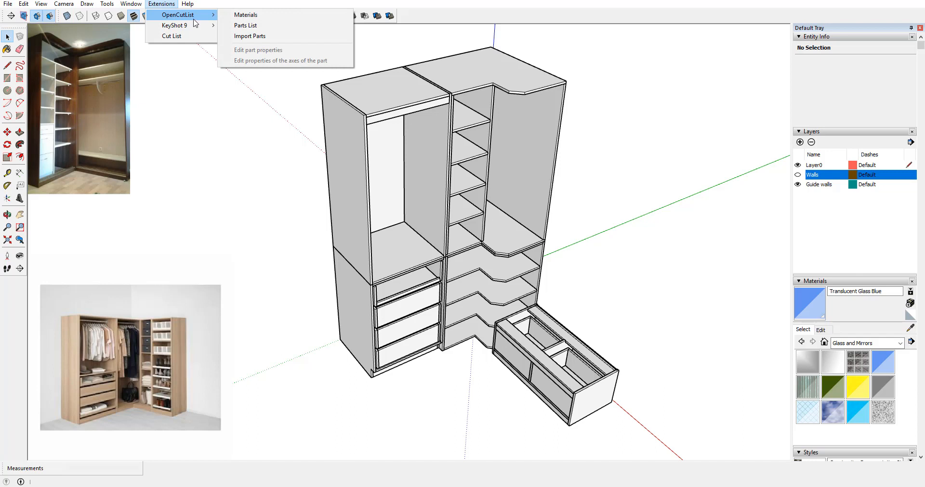
click(642, 108)
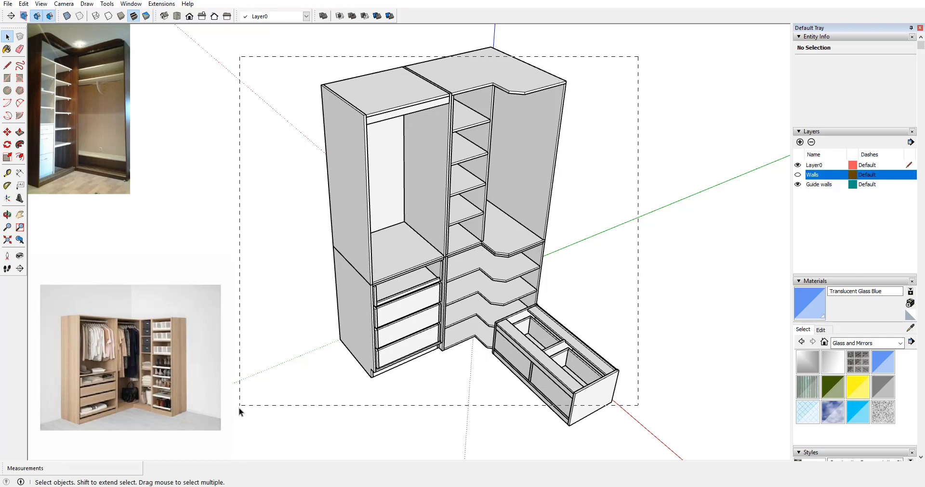
Step: Select all closet and bench components and paint them with Color I01 from the Colors materials
drag(239, 409, 240, 407)
click(700, 57)
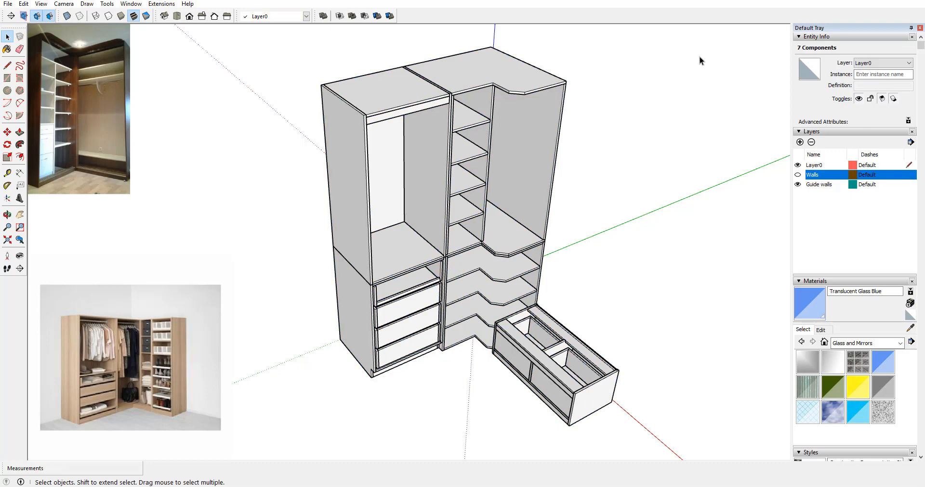
drag(788, 36, 271, 420)
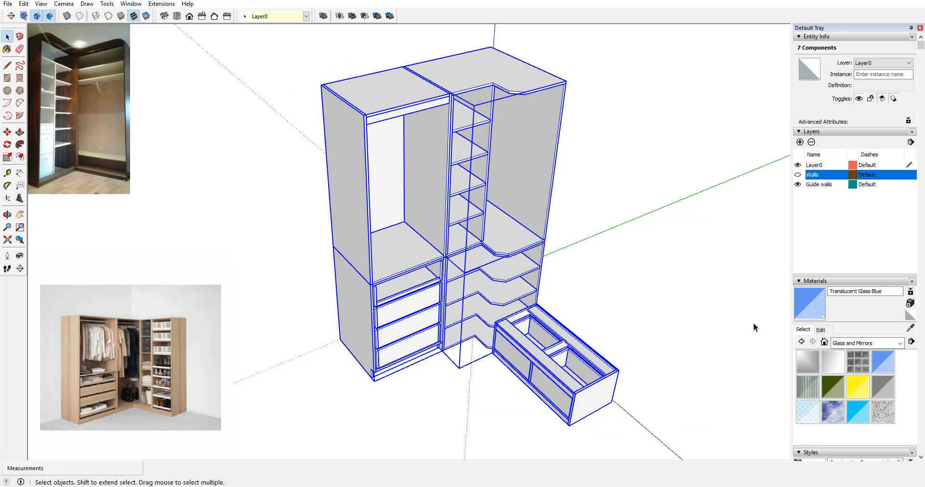
scroll(886, 248, down, 5)
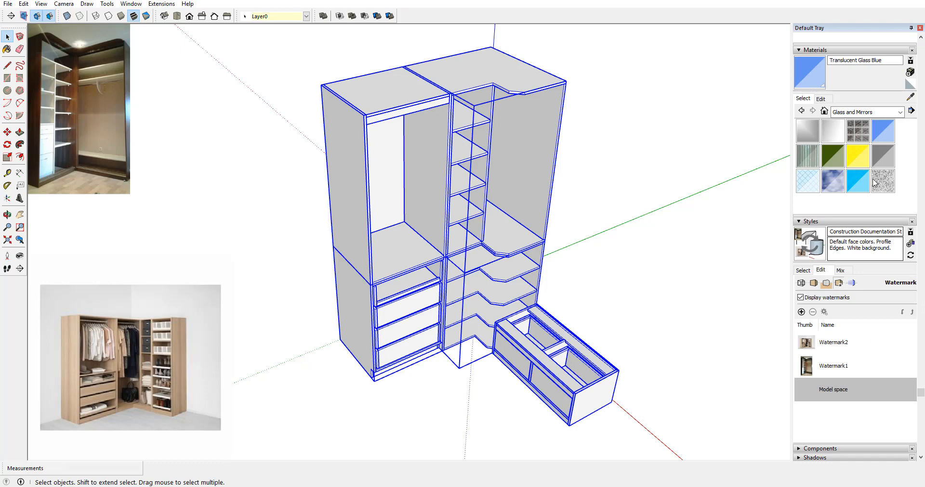
scroll(875, 183, up, 4)
click(880, 287)
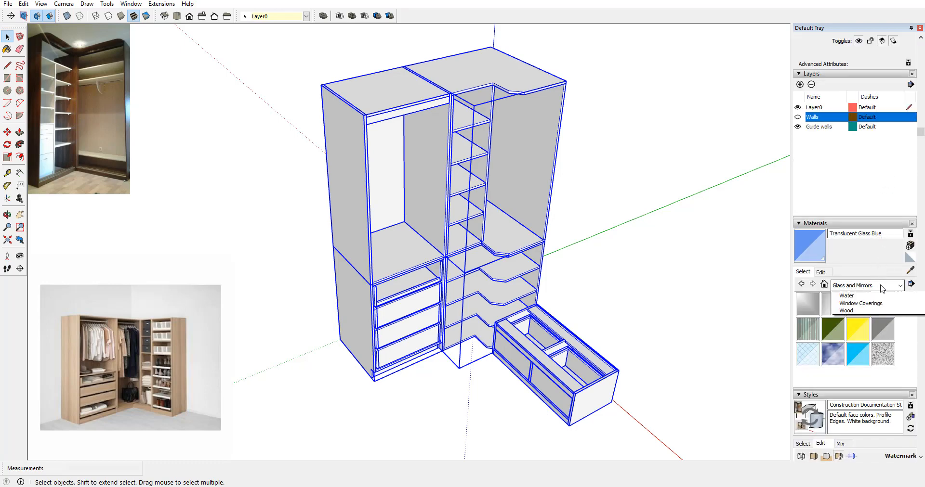
click(860, 319)
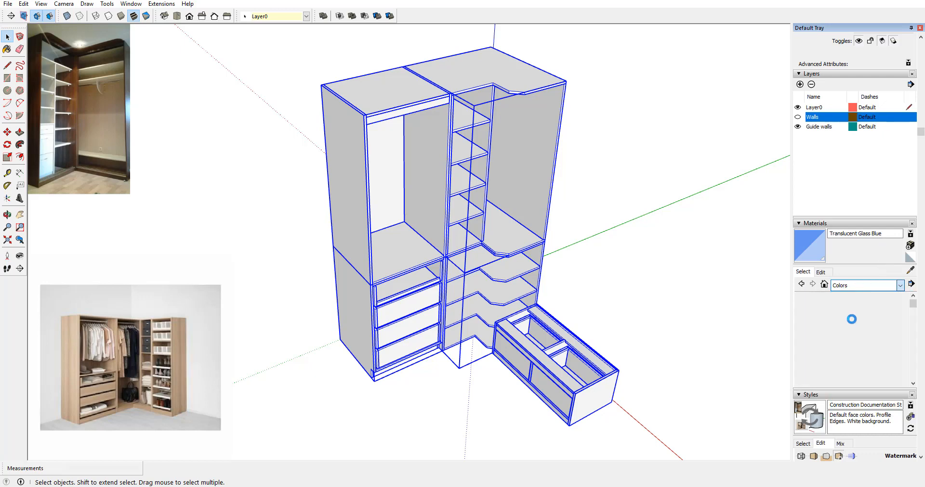
scroll(871, 351, down, 6)
scroll(871, 350, down, 2)
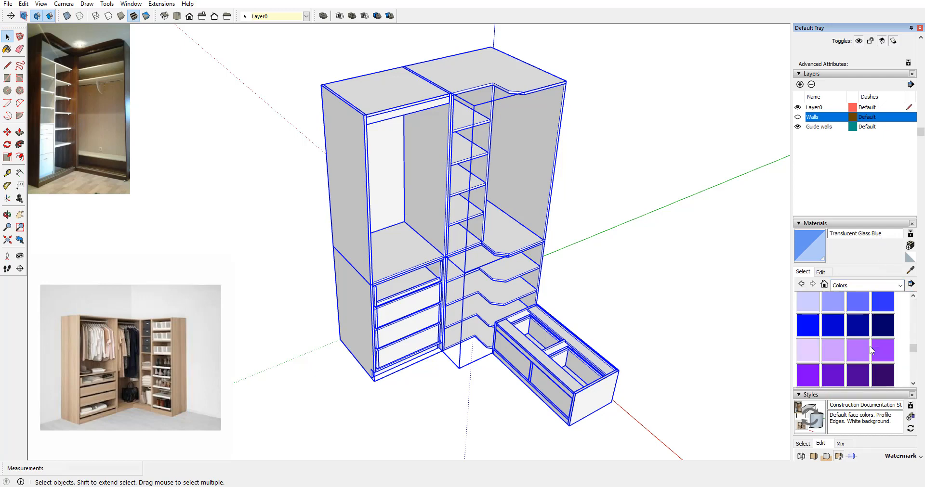
click(814, 307)
click(509, 159)
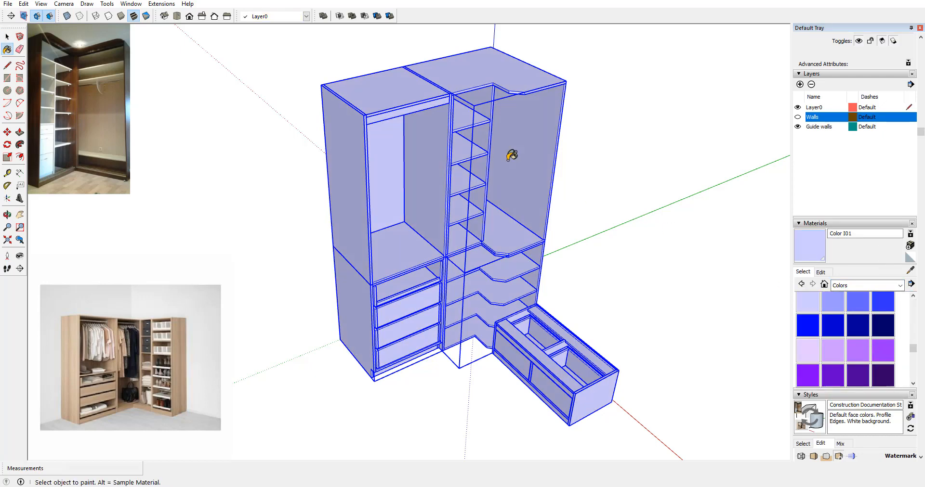
Step: Save the model and bring up the OpenCutList list of its materials
click(7, 3)
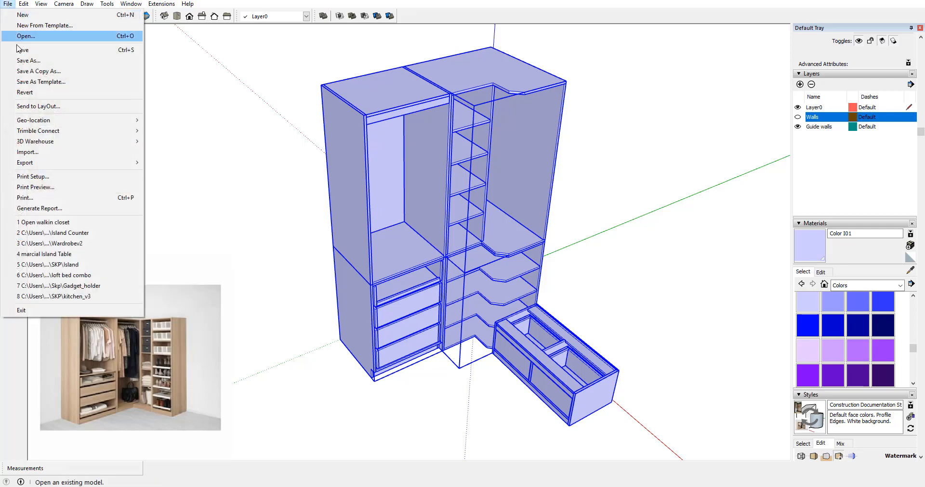
click(24, 57)
click(161, 3)
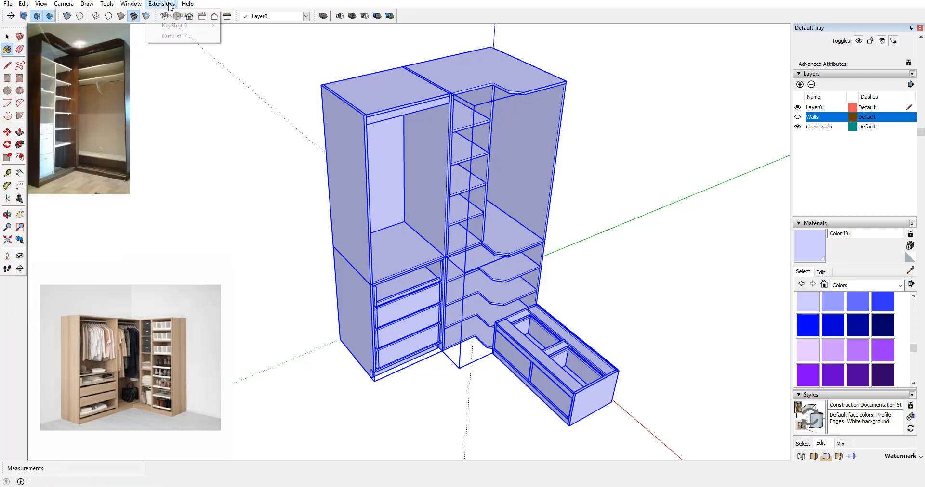
mouse_move(178, 15)
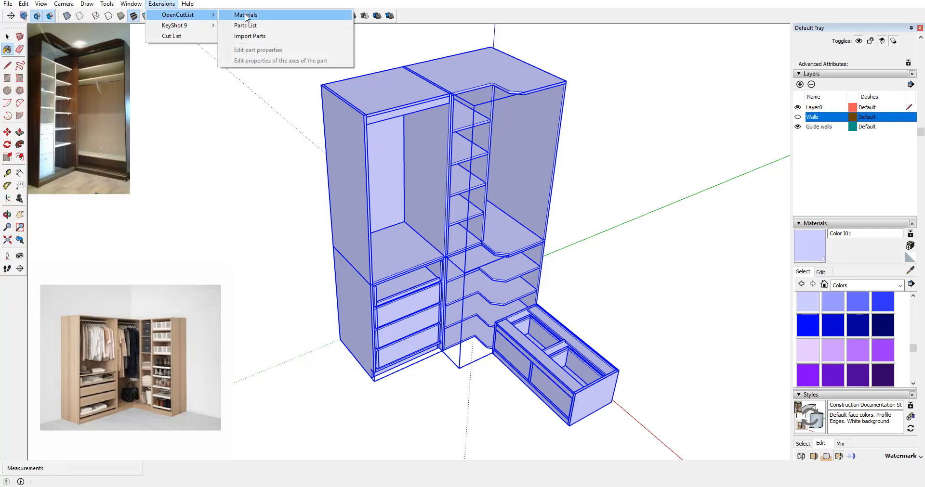
click(248, 15)
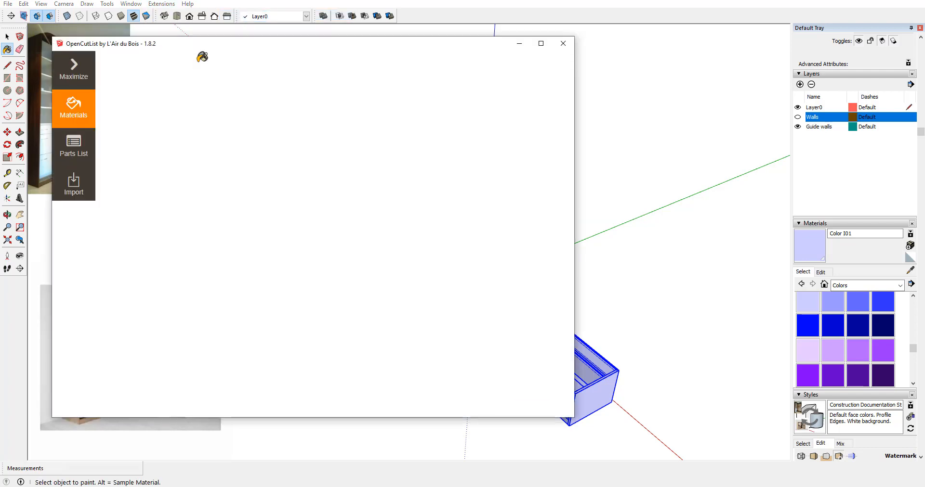
drag(322, 47, 328, 80)
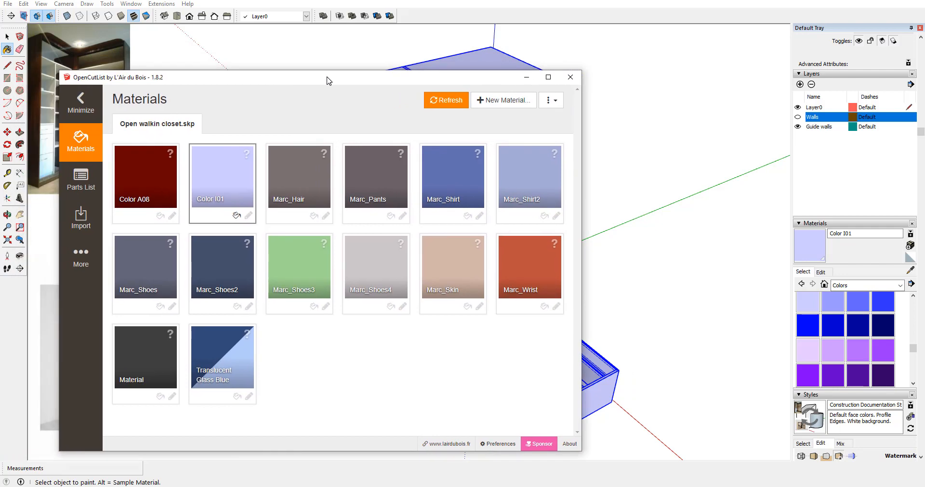
click(232, 190)
double_click(233, 190)
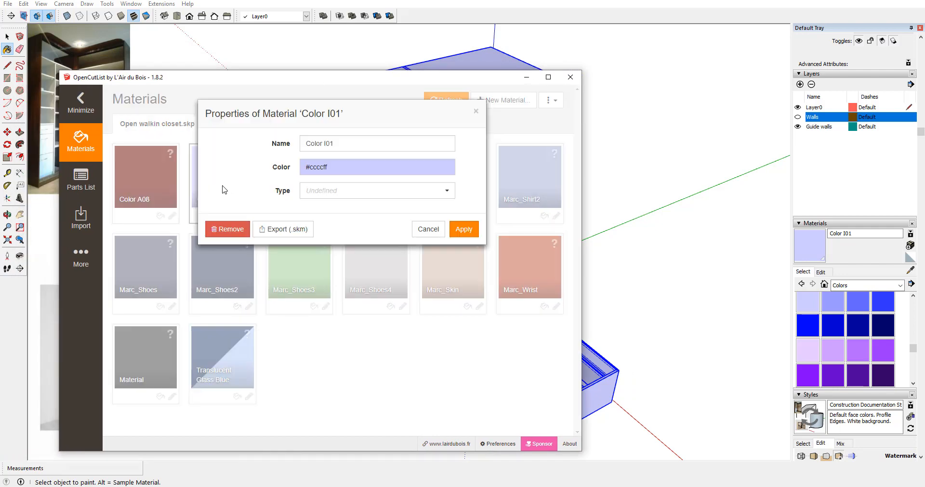
click(474, 115)
Step: Remove the material Color A08 from the model in OpenCutList
click(170, 184)
click(172, 214)
click(172, 215)
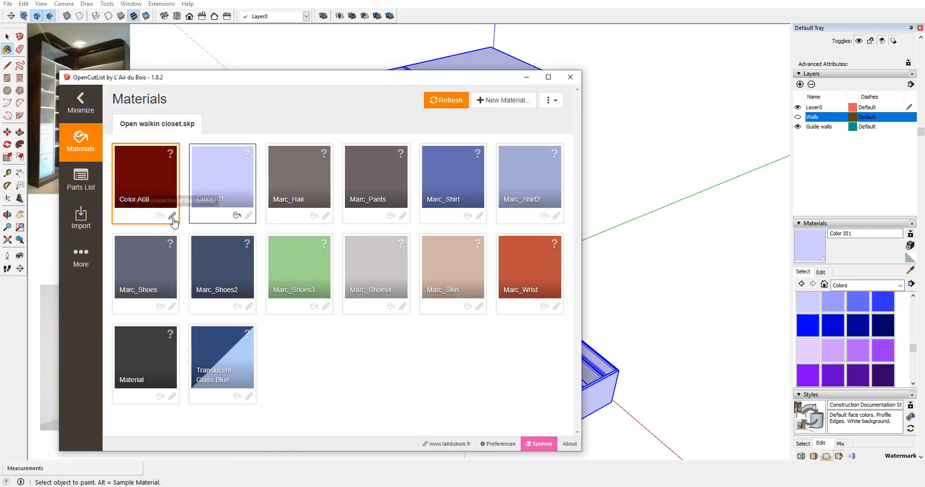
click(172, 217)
click(227, 229)
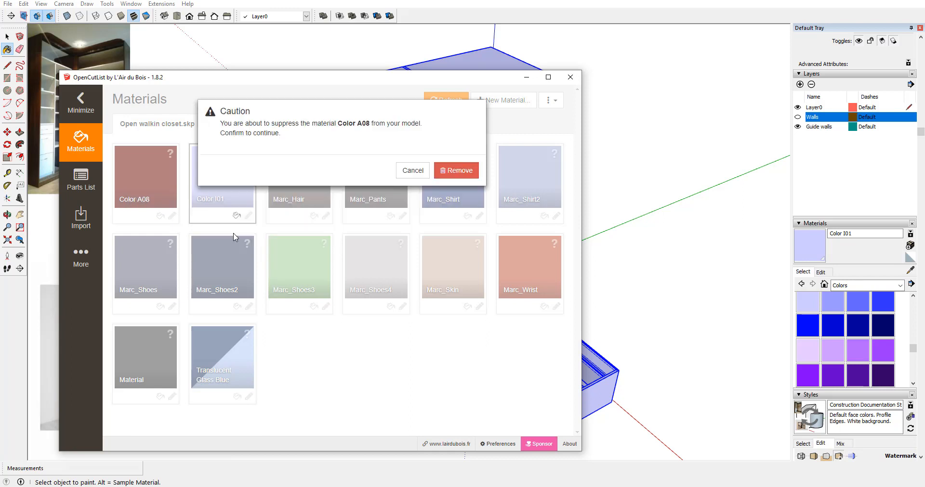
click(461, 174)
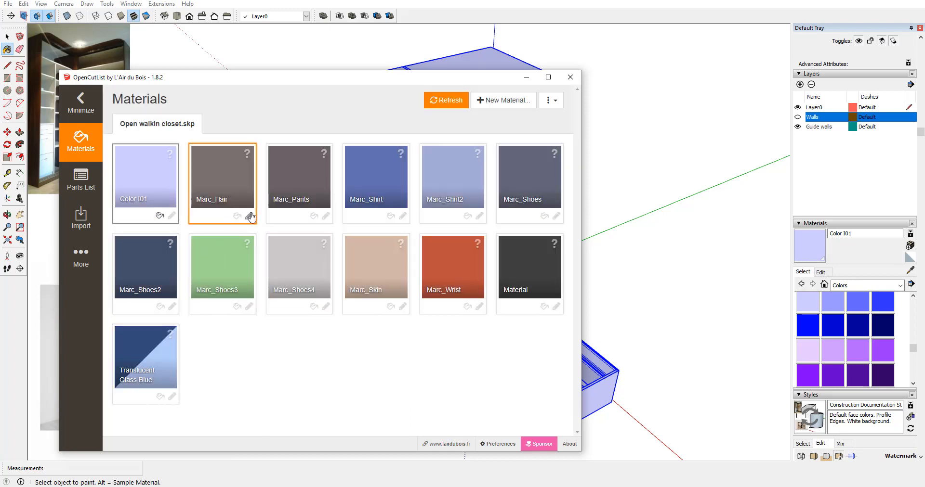
Step: Remove the materials Marc_Hair and Marc_Pants from the model, confirming each removal
click(249, 215)
click(228, 229)
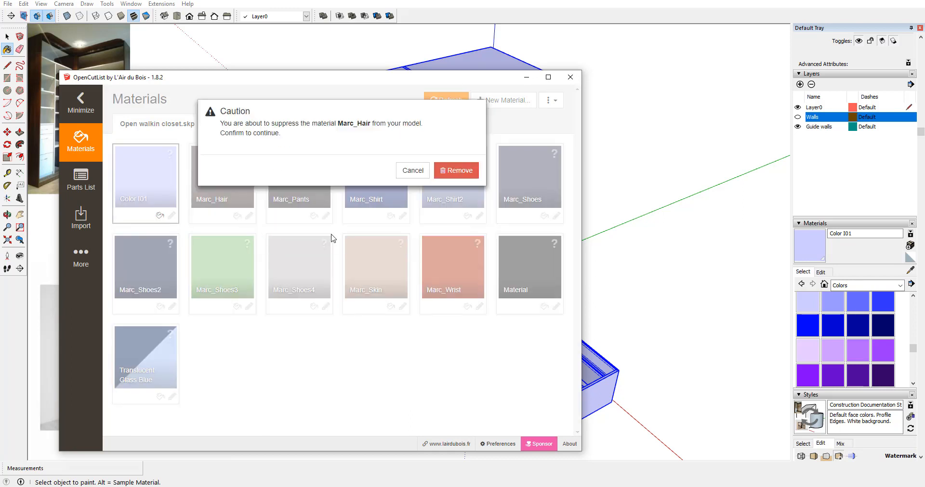
click(462, 174)
click(248, 215)
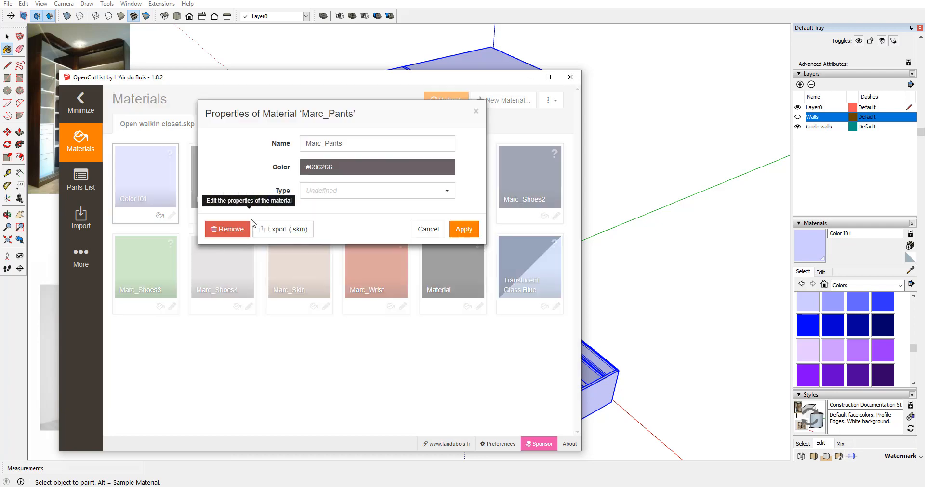
click(227, 230)
click(453, 171)
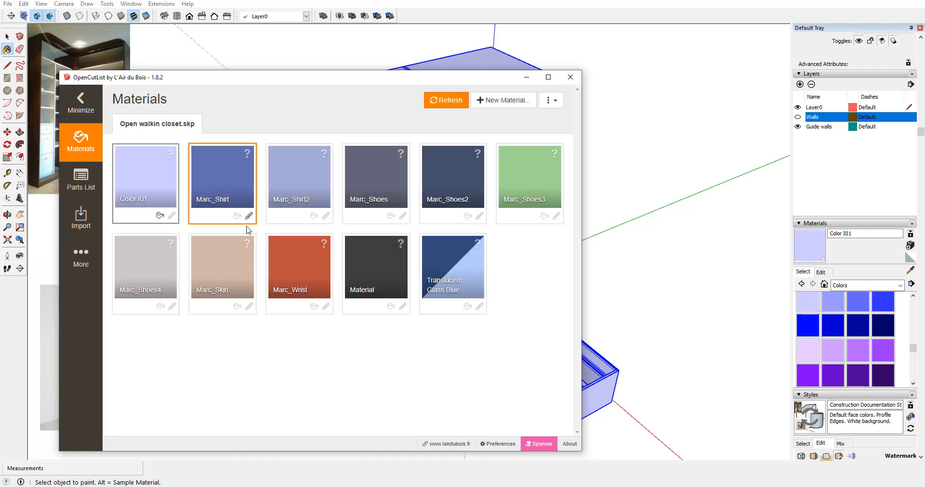
Step: Remove the materials Marc_Shirt and Marc_Shirt2 from the model, confirming each removal
click(248, 216)
click(230, 229)
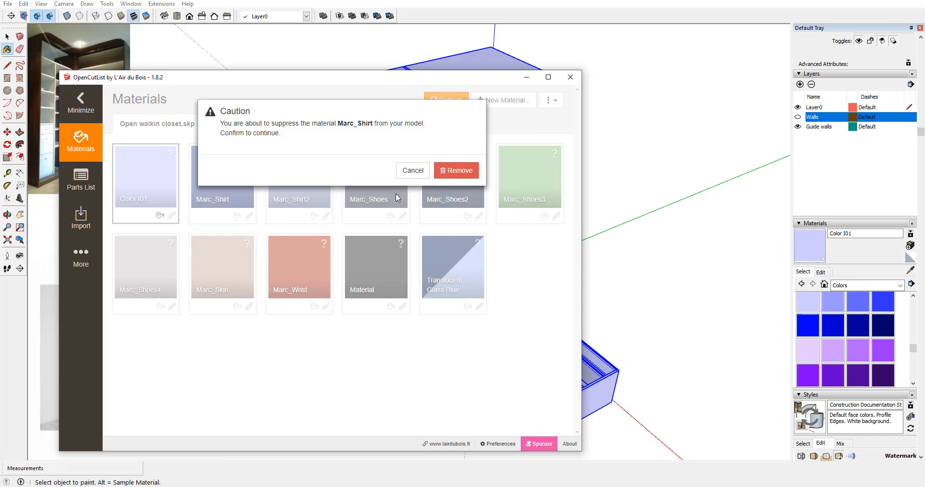
click(452, 171)
click(249, 215)
click(239, 229)
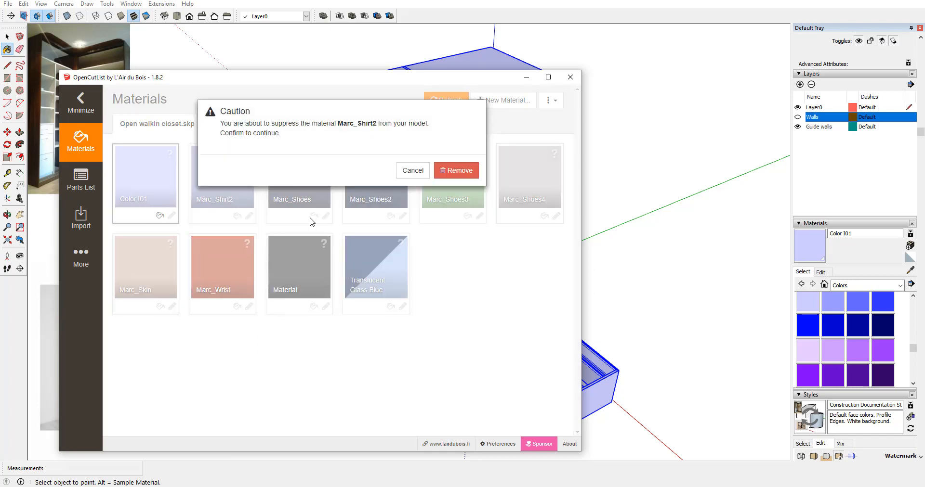
click(455, 170)
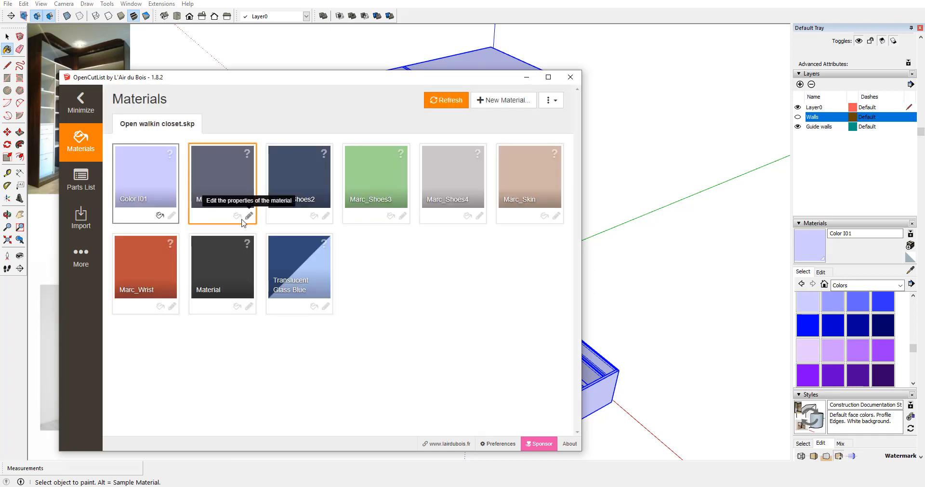
Step: Remove the materials Marc_Shoes and Marc_Shoes2 from the model, confirming each removal
click(249, 215)
click(236, 229)
click(455, 171)
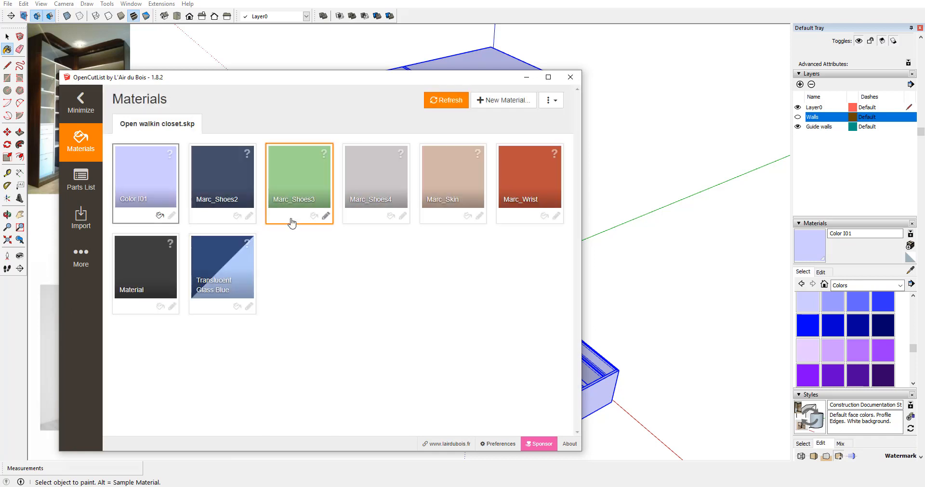
click(248, 216)
click(235, 229)
click(461, 170)
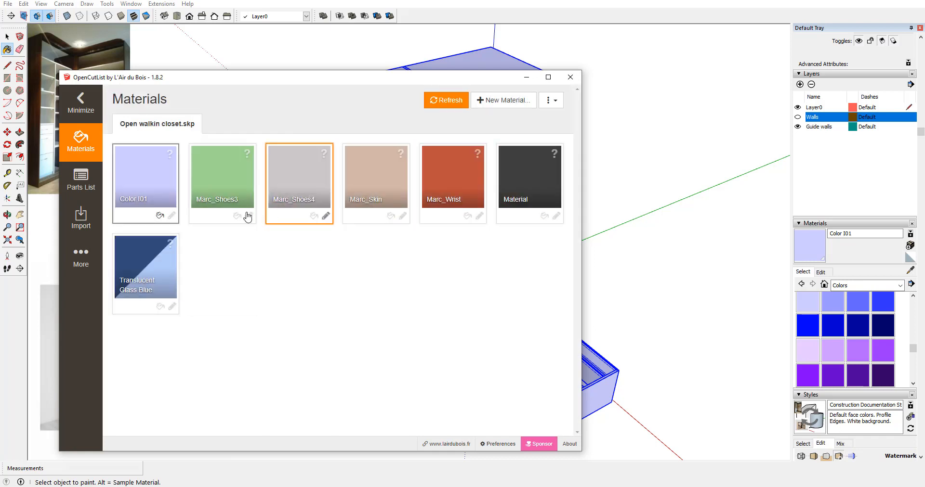
Step: Remove the materials Marc_Shoes3 and Marc_Shoes4 from the model, confirming each removal
click(246, 214)
click(235, 229)
click(457, 170)
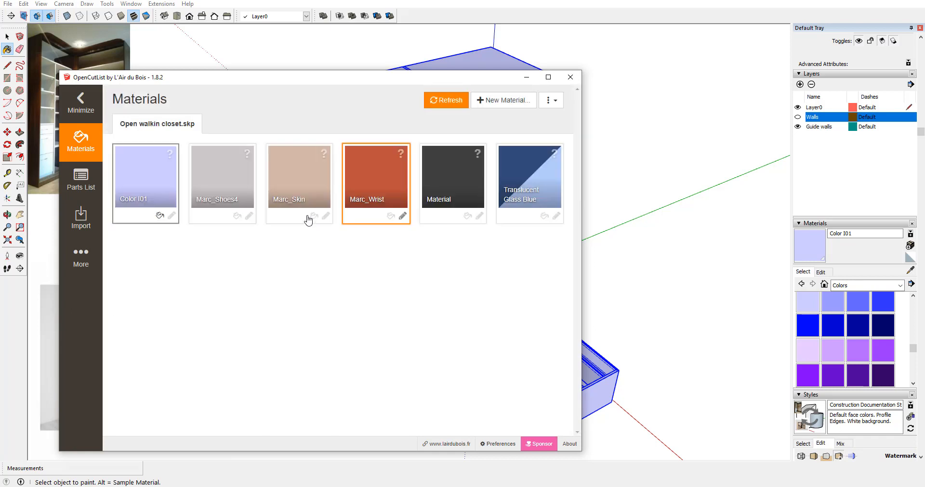
click(248, 215)
click(235, 229)
click(458, 169)
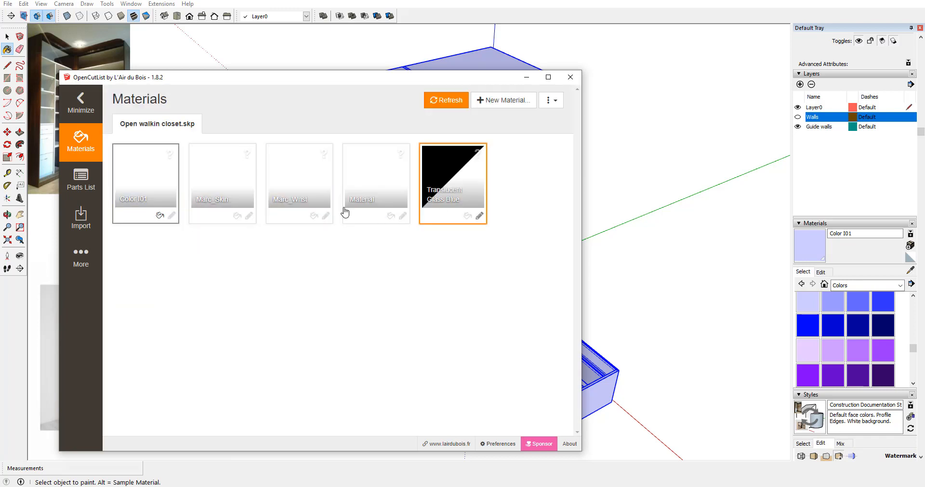
Step: Remove the materials Marc_Skin and Marc_Wrist from the model, confirming each removal
click(249, 215)
click(236, 229)
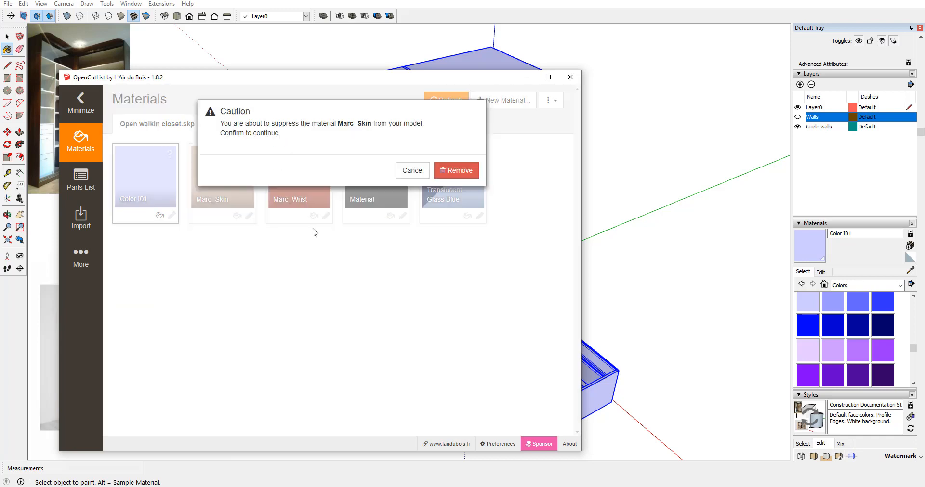
click(458, 169)
click(249, 215)
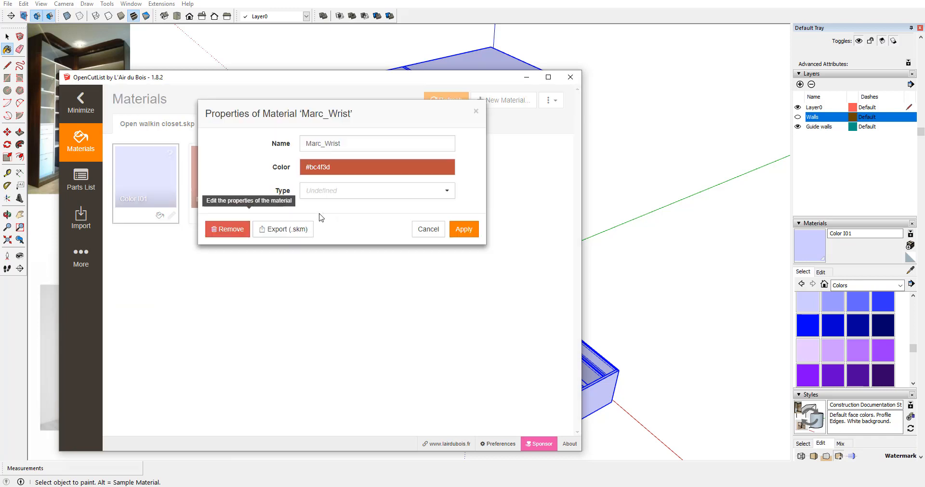
click(230, 231)
click(457, 170)
Step: Remove the materials named Material and Translucent Glass Blue from the model, confirming each removal
click(249, 216)
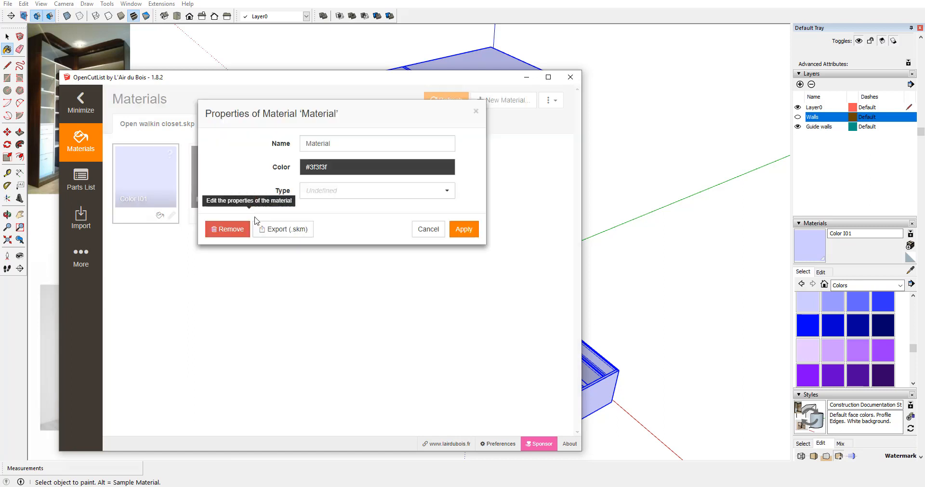
click(226, 230)
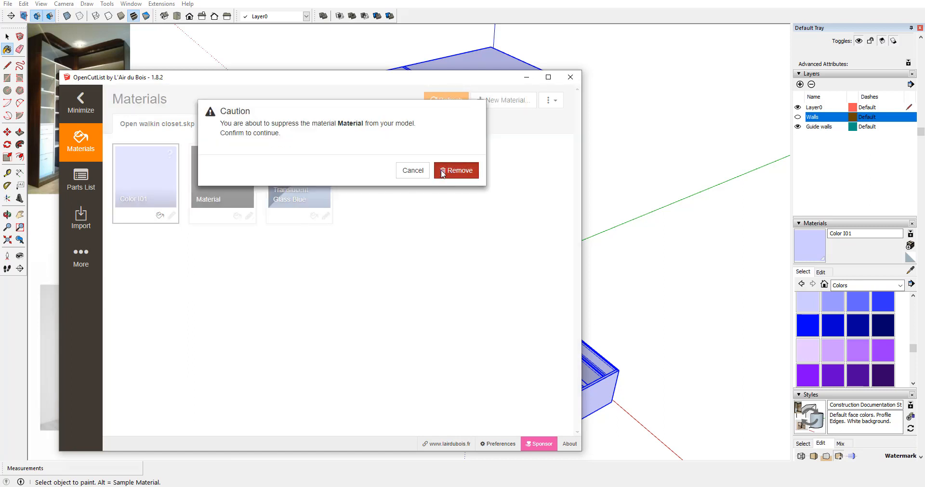
click(457, 170)
click(248, 216)
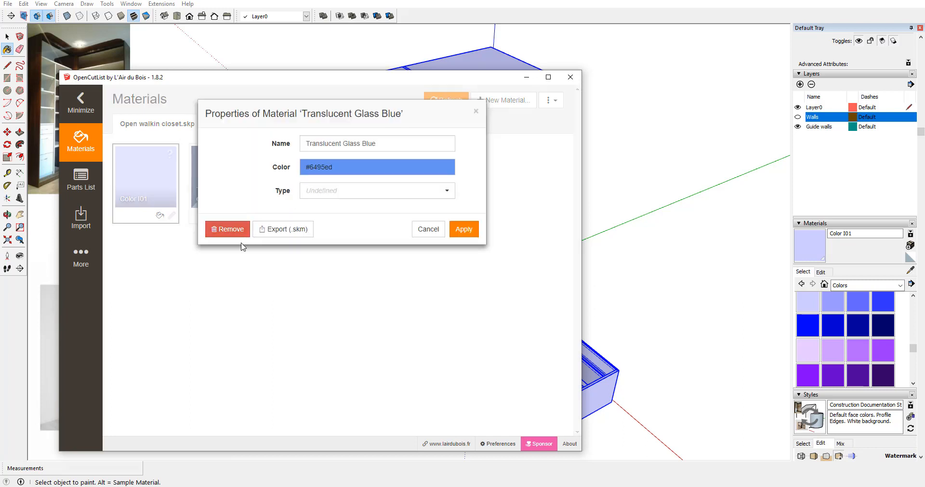
click(236, 233)
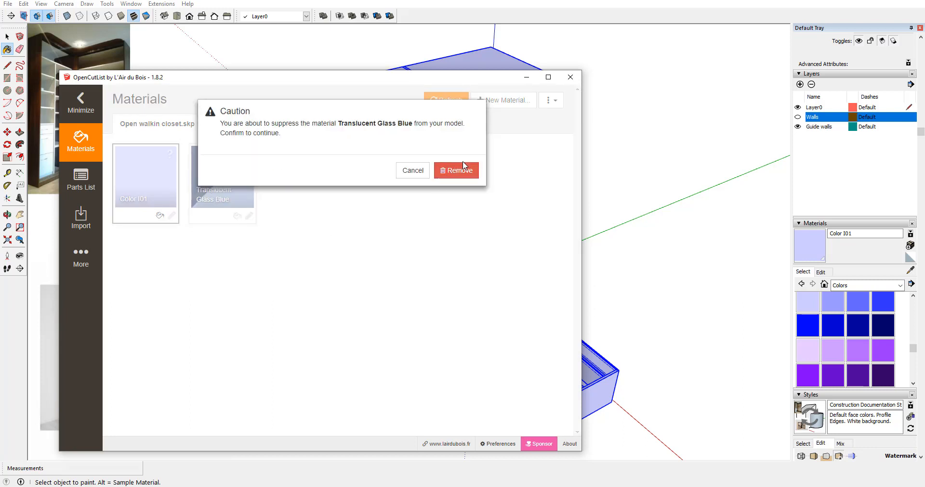
click(452, 171)
Step: Edit the properties of the material Color I01 and set its type to Sheet Good
drag(294, 78, 425, 71)
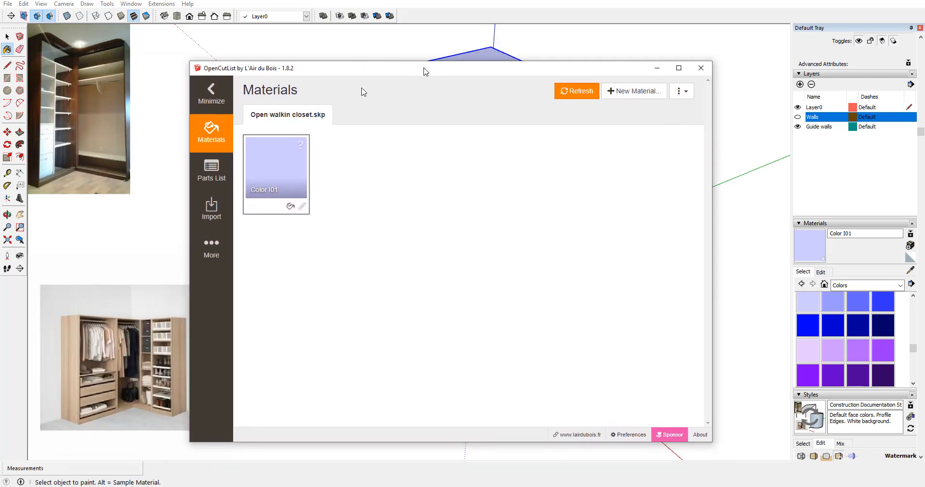
click(302, 206)
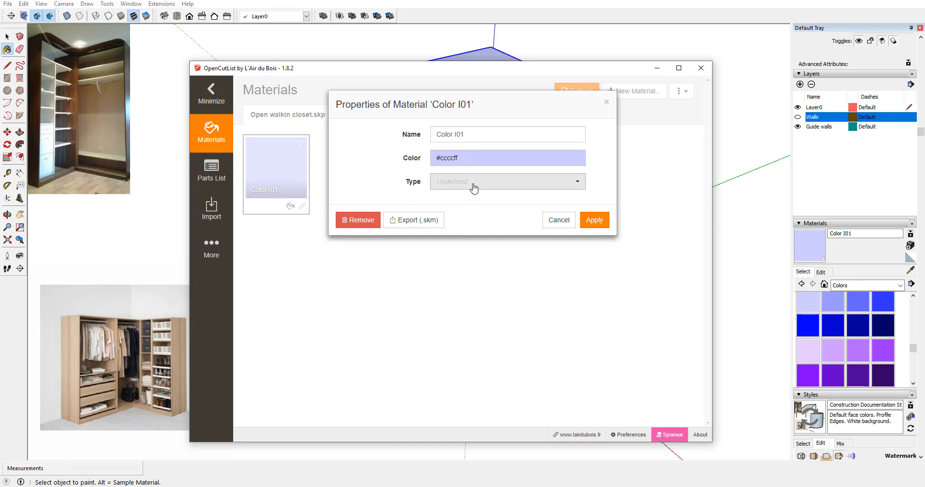
click(457, 185)
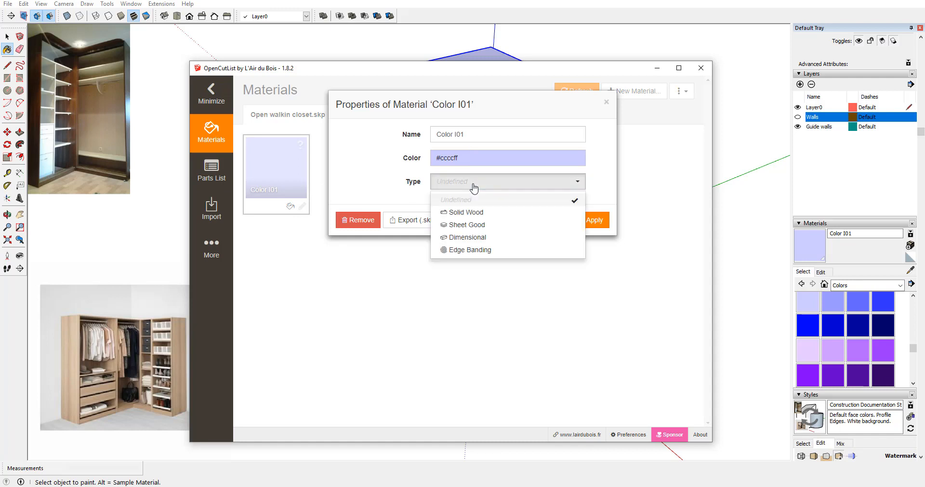
click(477, 226)
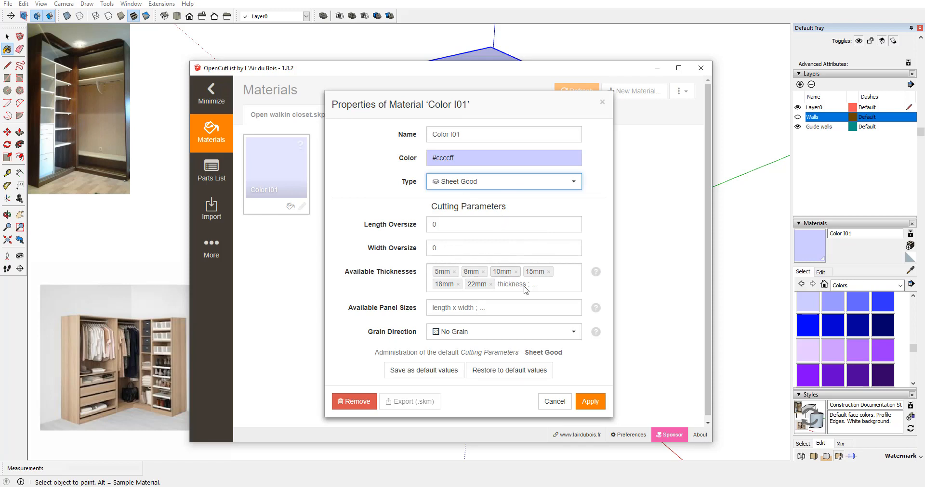
Step: Remove all preset millimetre values from the available thicknesses of Color I01
click(491, 284)
click(483, 272)
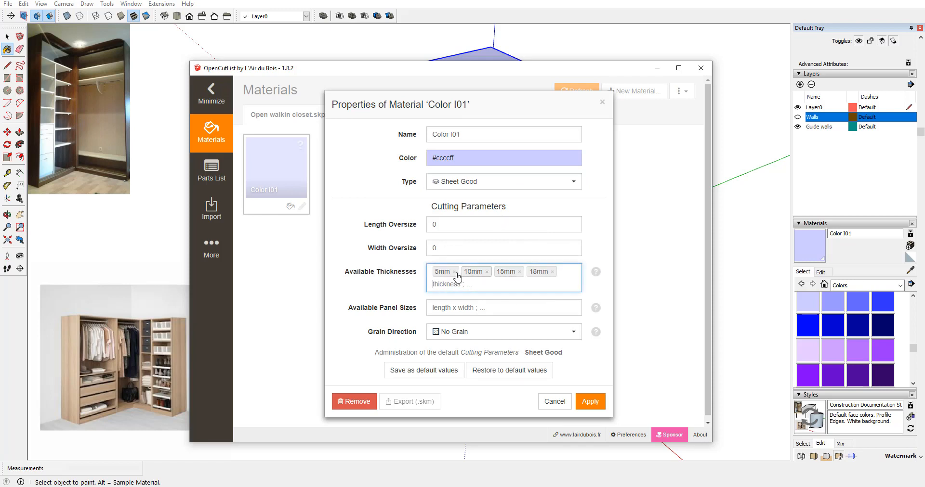
click(454, 272)
click(495, 272)
click(462, 272)
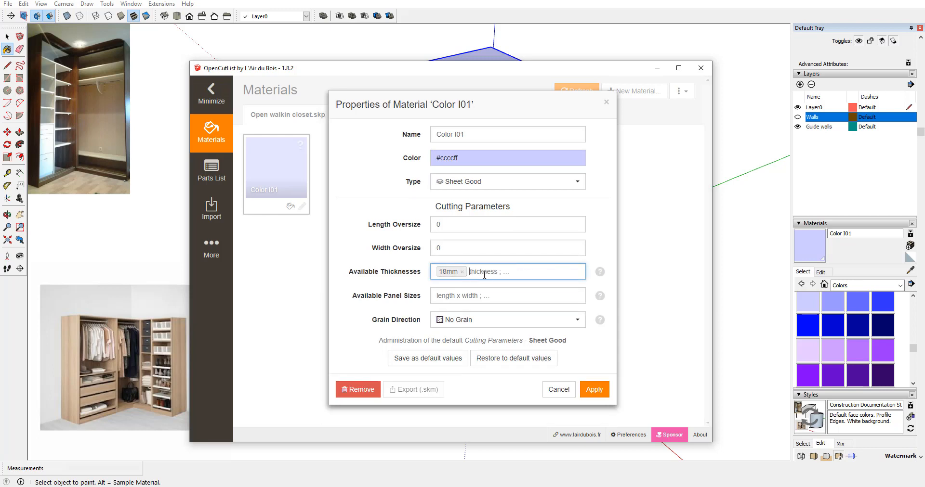
click(462, 272)
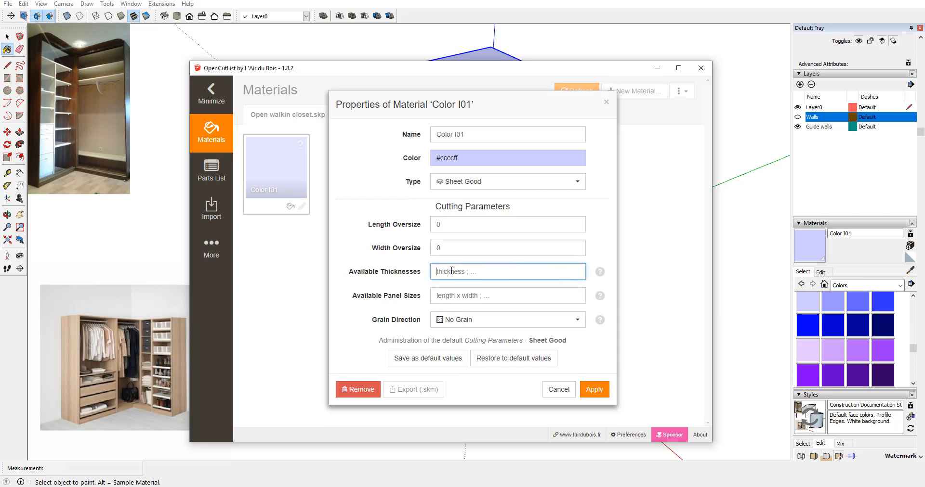
Step: Try to enter the available thicknesses 11/16, 1/2 and 1/4 as one combined entry, with commas and with spaces only
text(11/16, 1/2, 1/4)
click(443, 296)
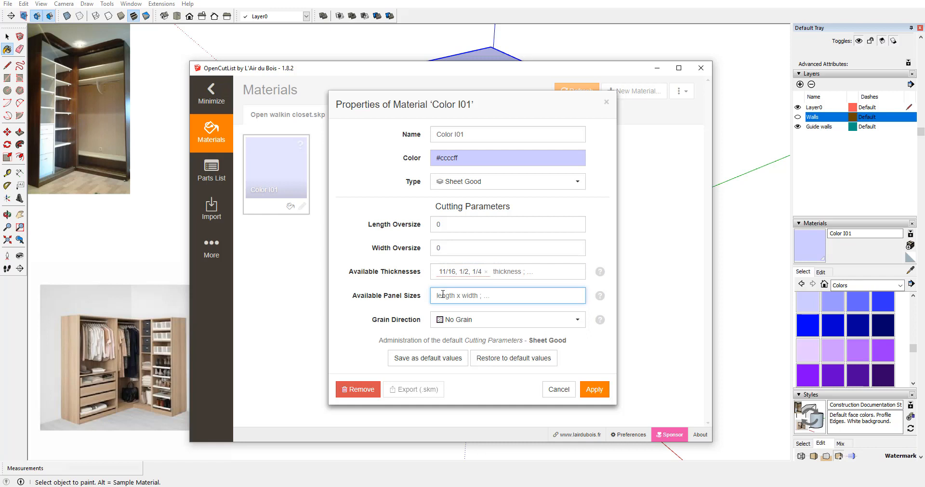
click(515, 274)
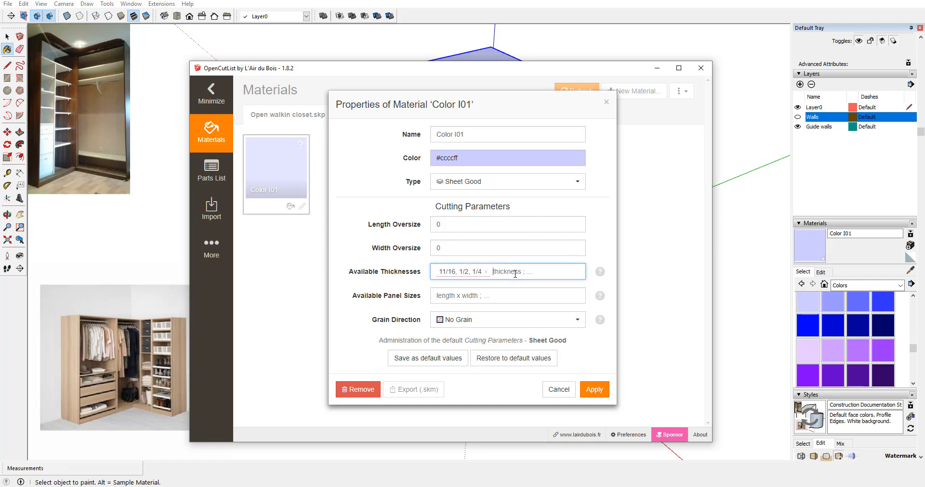
click(460, 278)
double_click(461, 274)
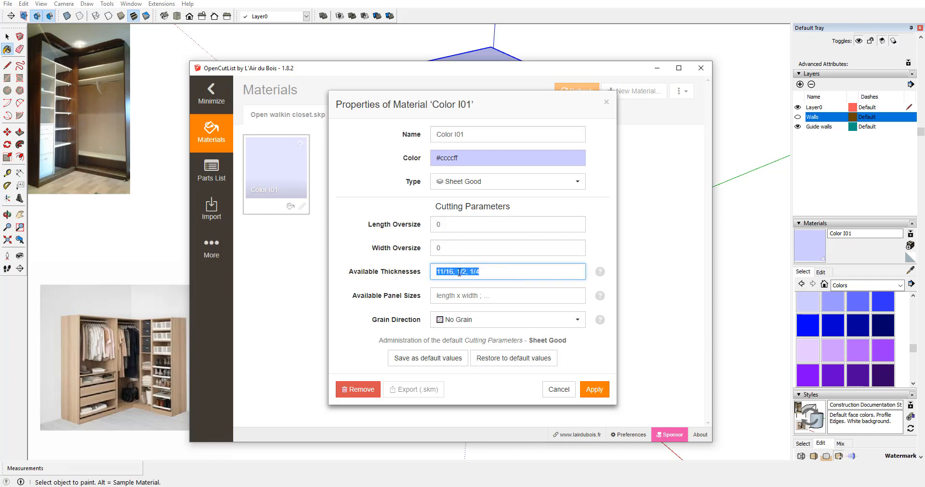
click(457, 274)
key(BackSpace)
click(511, 320)
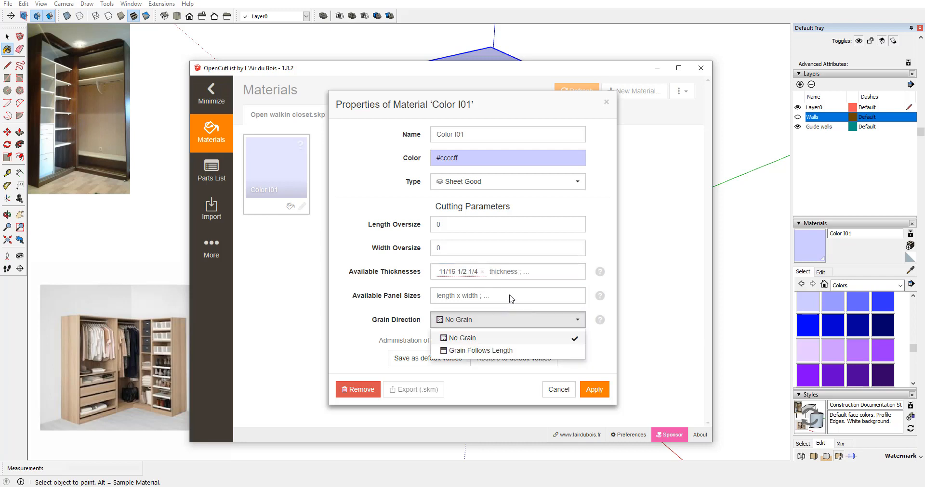
Step: Check the help for the available thicknesses and remove the combined entry 11/16 1/2 1/4
click(474, 273)
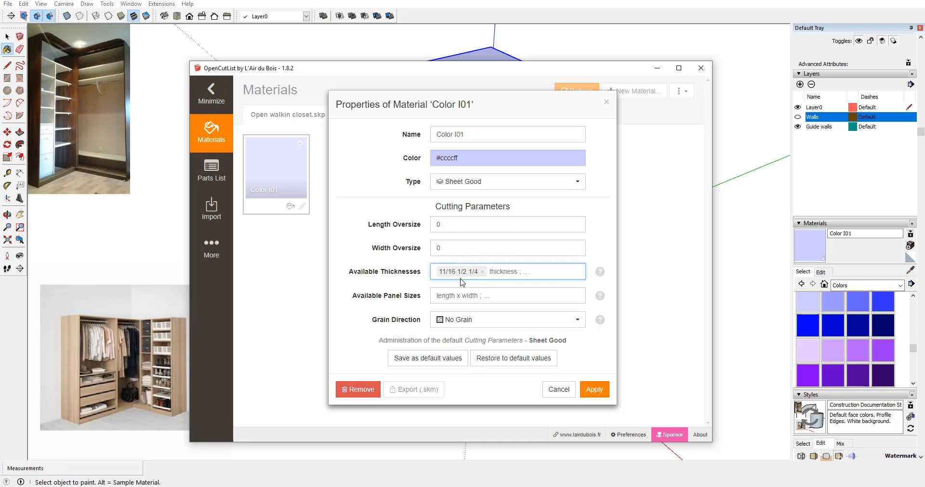
double_click(475, 278)
mouse_move(599, 274)
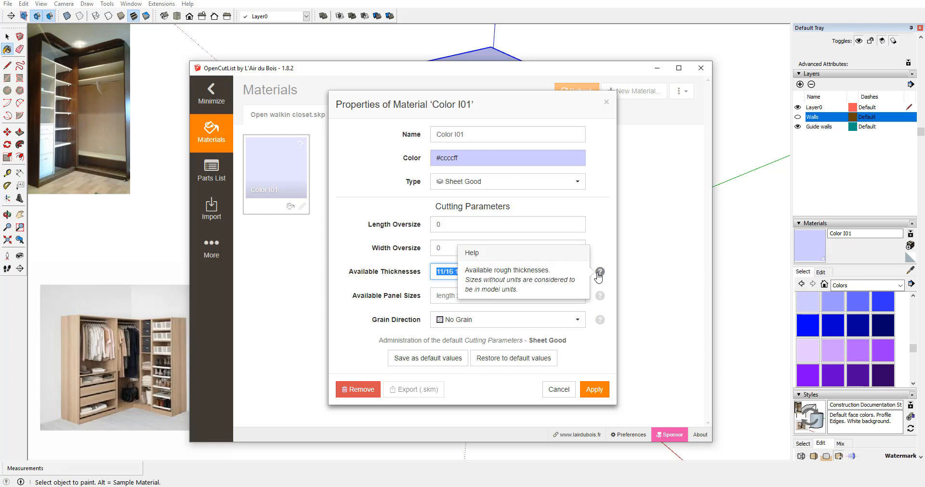
click(514, 274)
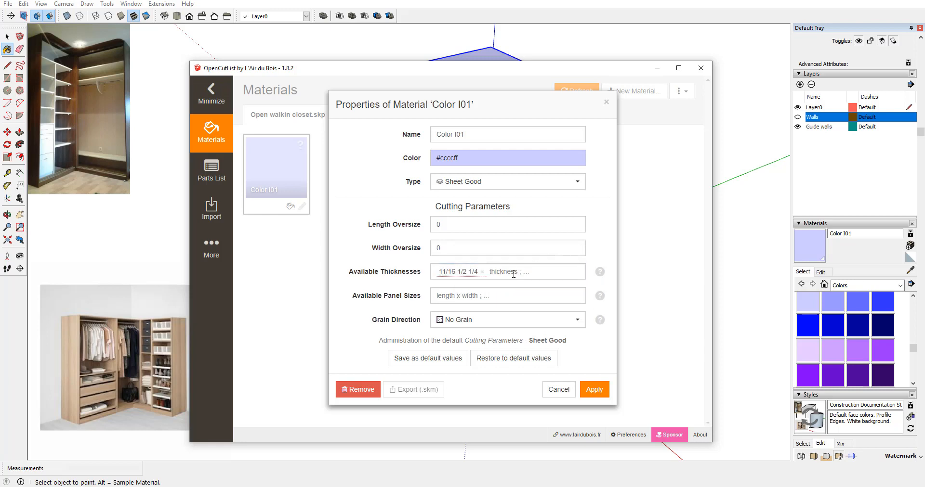
click(533, 271)
click(482, 272)
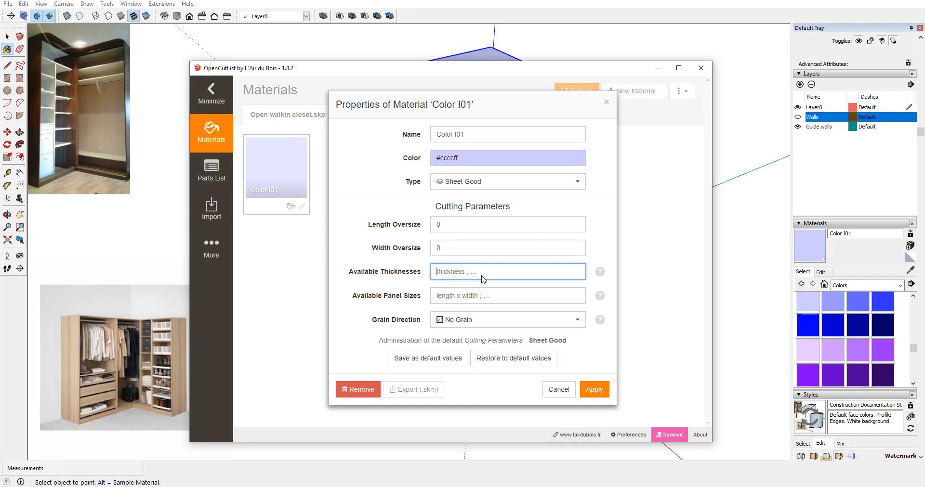
Step: Add 11/16, 1/2 and 1/4 as separate available thicknesses for Color I01
text(11/16)
key(Return)
key(Return)
key(Return)
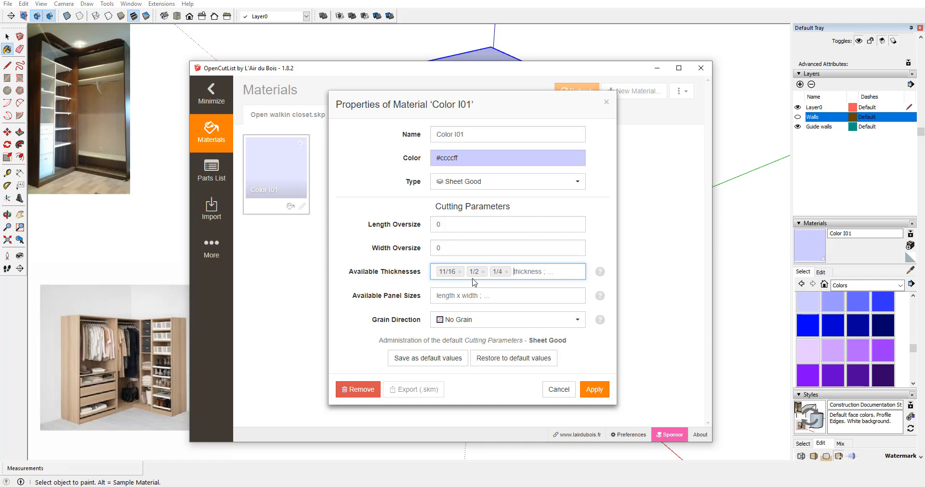
Step: Add 8'x4' as an available panel size for Color I01
click(460, 297)
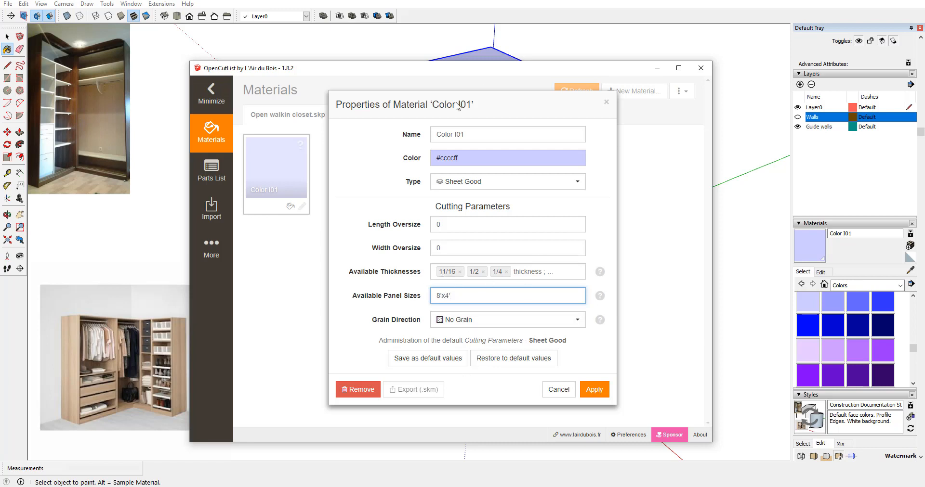
drag(497, 103, 653, 150)
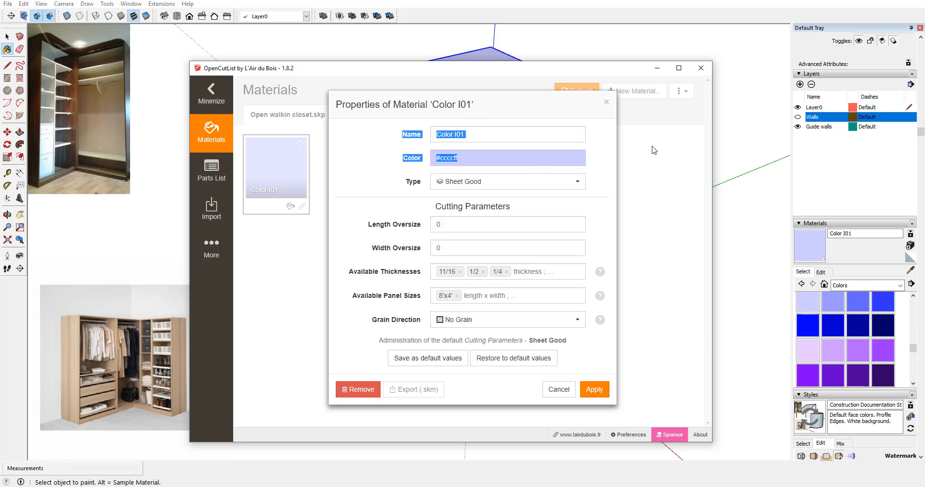
click(490, 103)
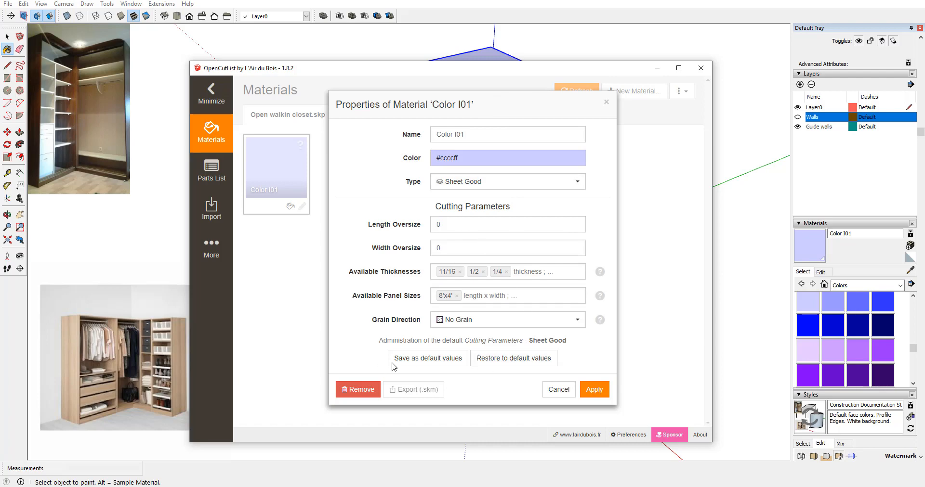
Step: Apply the sheet-good properties to Color I01, generate the parts list for the closet, and enlarge its window
click(597, 389)
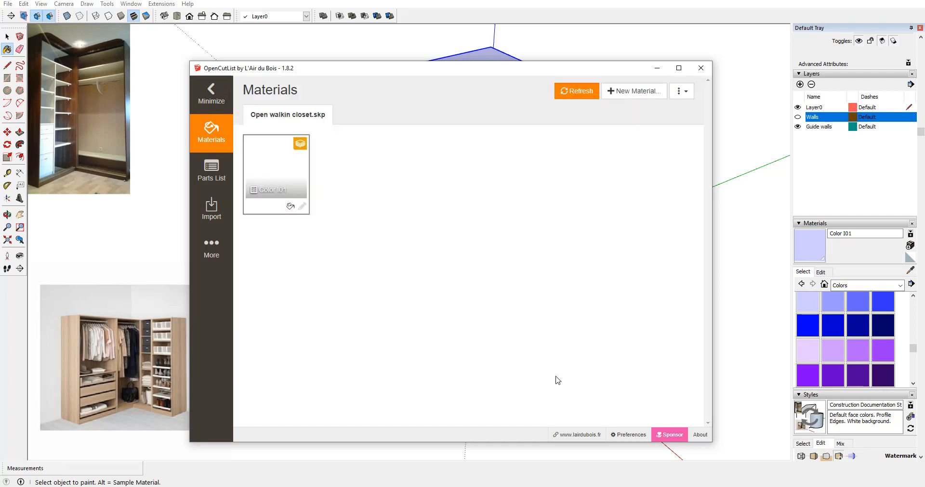
click(222, 182)
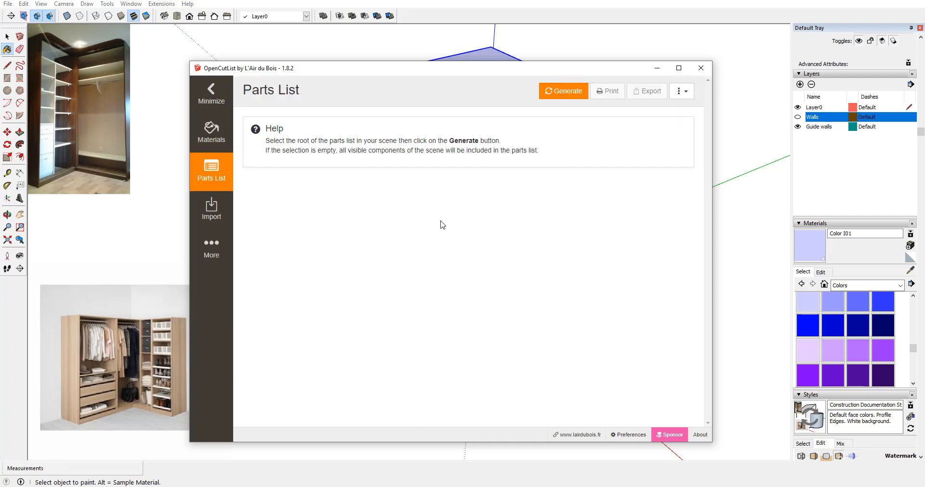
click(569, 96)
drag(491, 68, 414, 1)
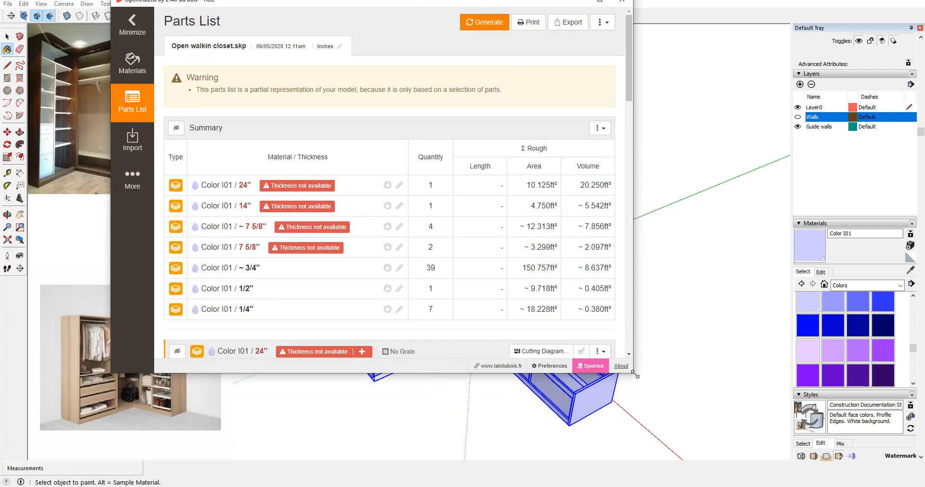
drag(635, 375, 790, 458)
Step: Examine the parts list by material thickness, checking each component's quantity, length and width
scroll(451, 316, down, 15)
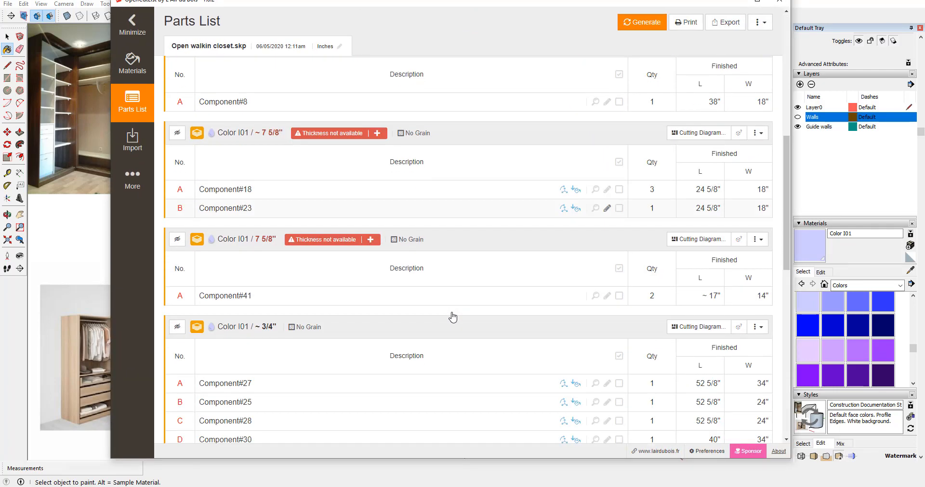
scroll(452, 316, down, 4)
scroll(640, 180, up, 3)
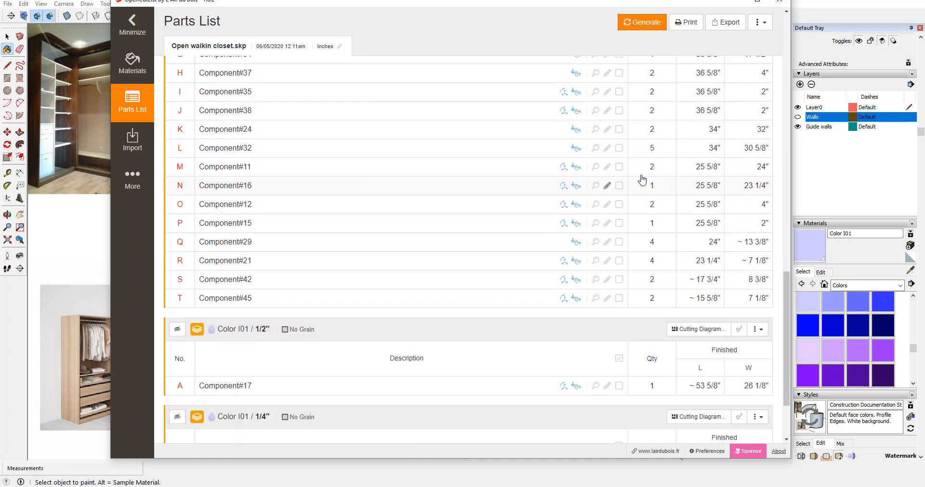
scroll(375, 198, up, 4)
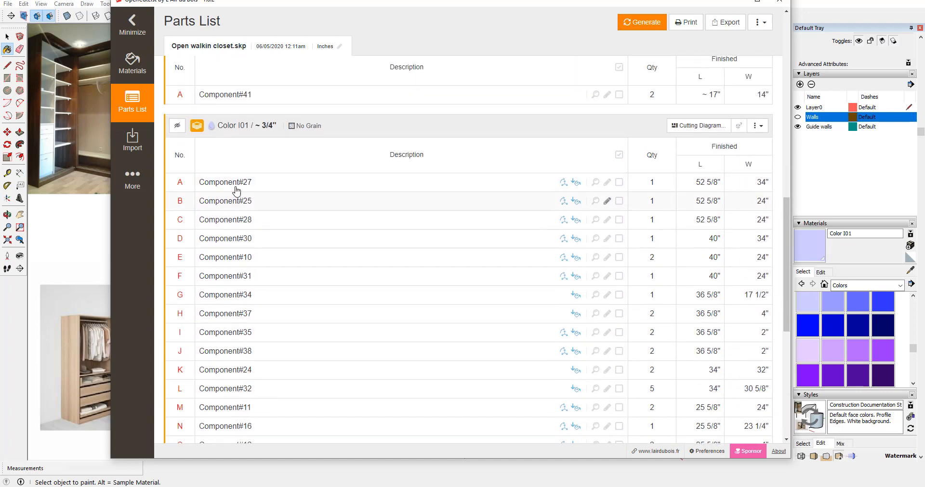
scroll(304, 196, down, 4)
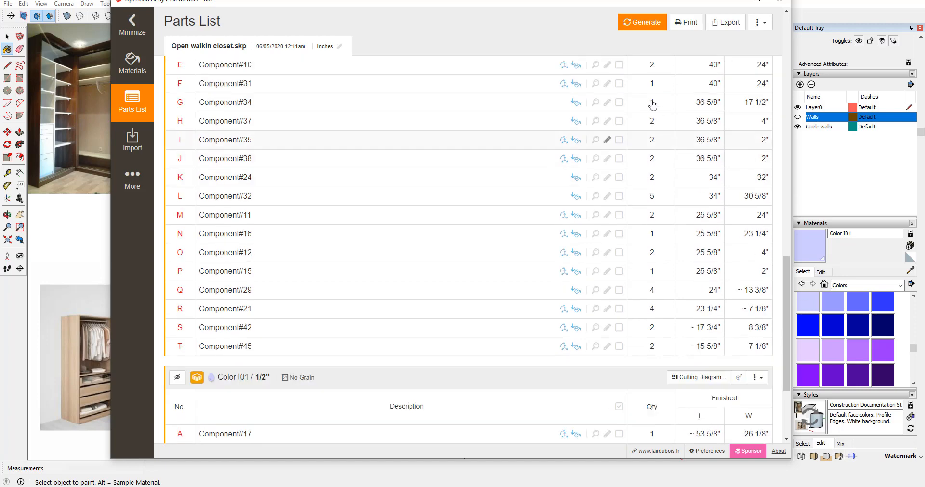
scroll(400, 166, up, 4)
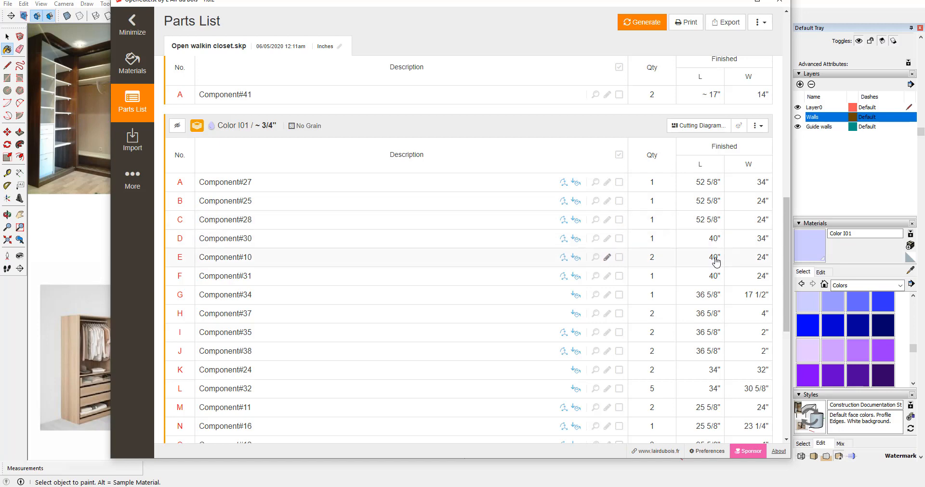
scroll(727, 256, down, 2)
scroll(723, 278, down, 5)
scroll(626, 257, up, 8)
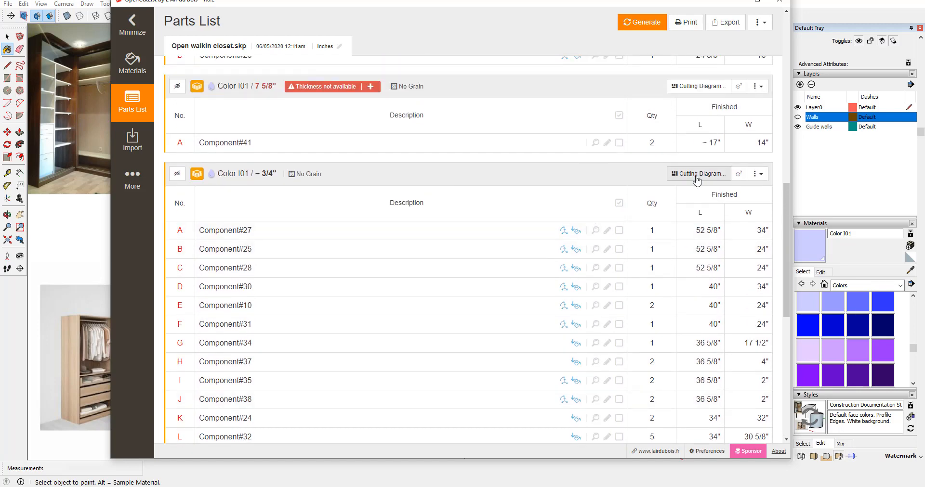
Step: Generate the cutting diagram for the 3/4" Color I01 parts on 8' x 4' standard panels with the preset parameters
click(698, 174)
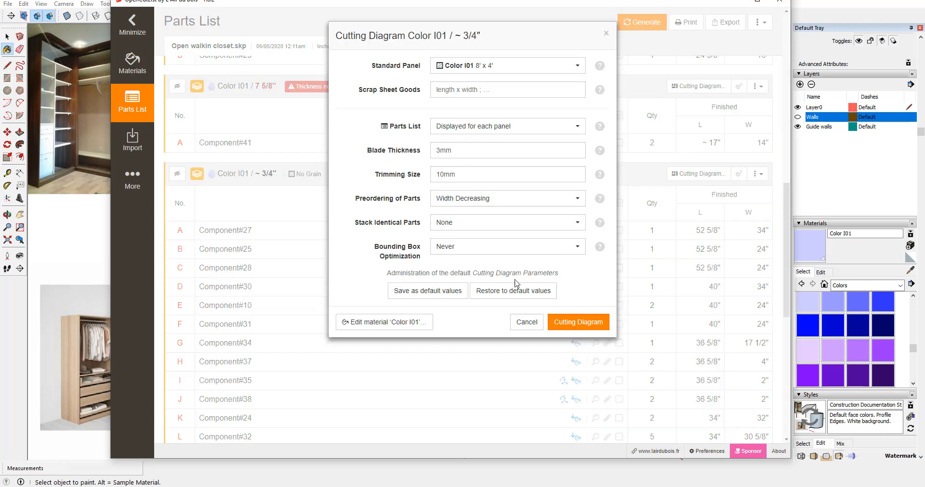
click(572, 322)
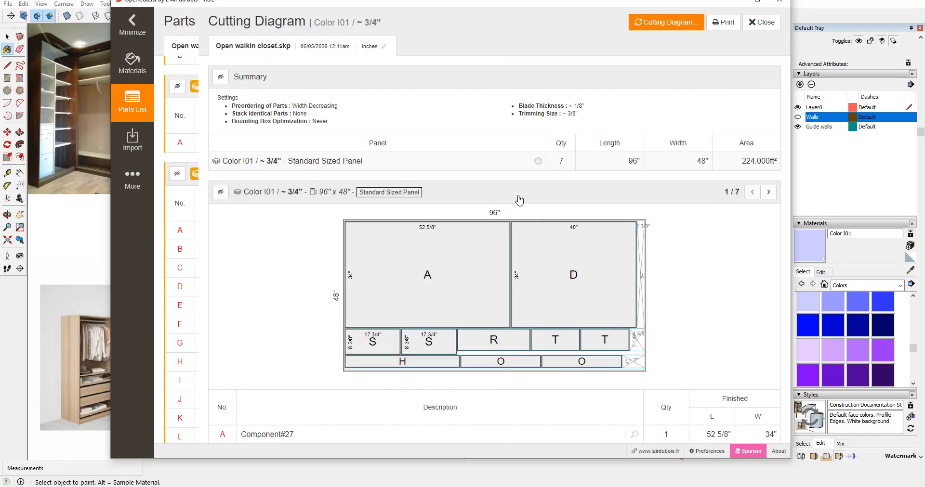
Step: Examine the 3/4" cutting diagram, checking the sheet quantity, part layout and leftover areas on each panel
scroll(541, 206, down, 4)
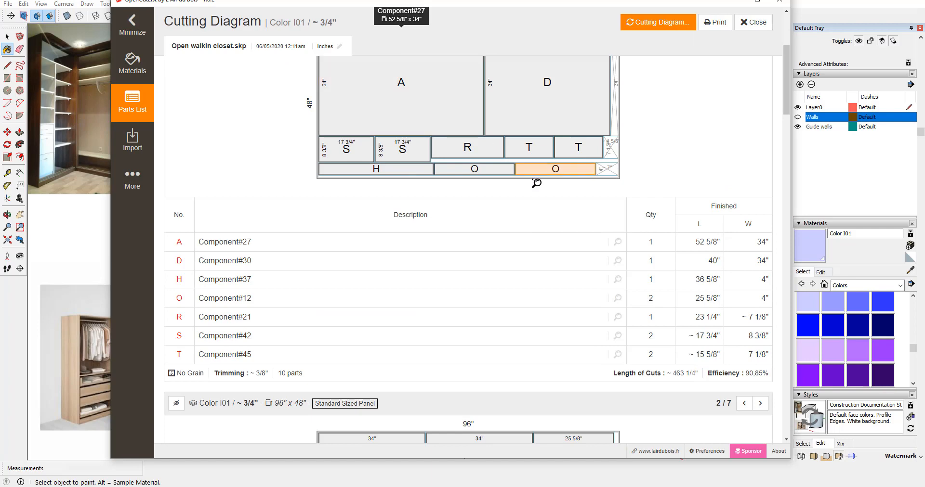
scroll(444, 173, up, 4)
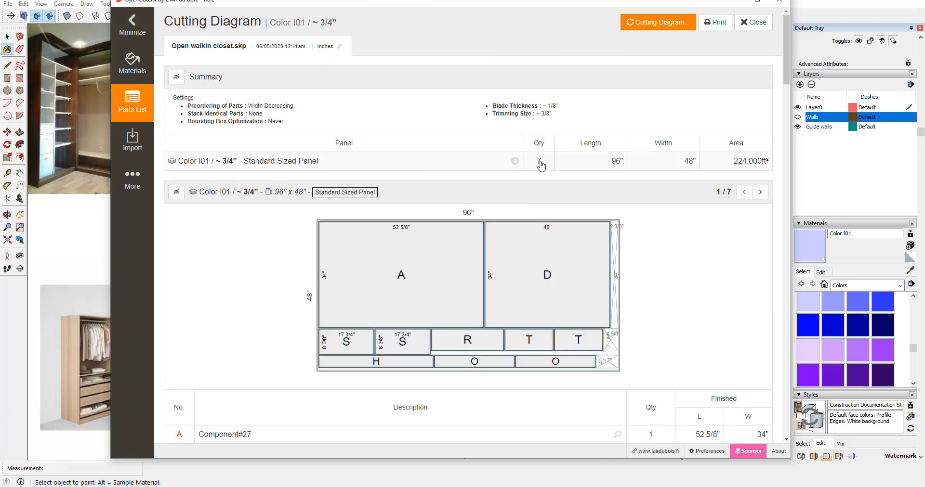
scroll(544, 207, down, 4)
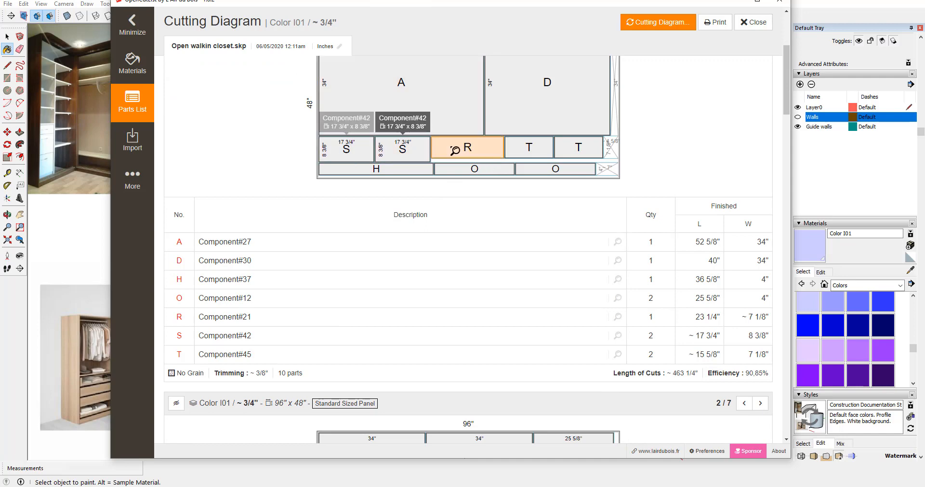
scroll(479, 168, down, 2)
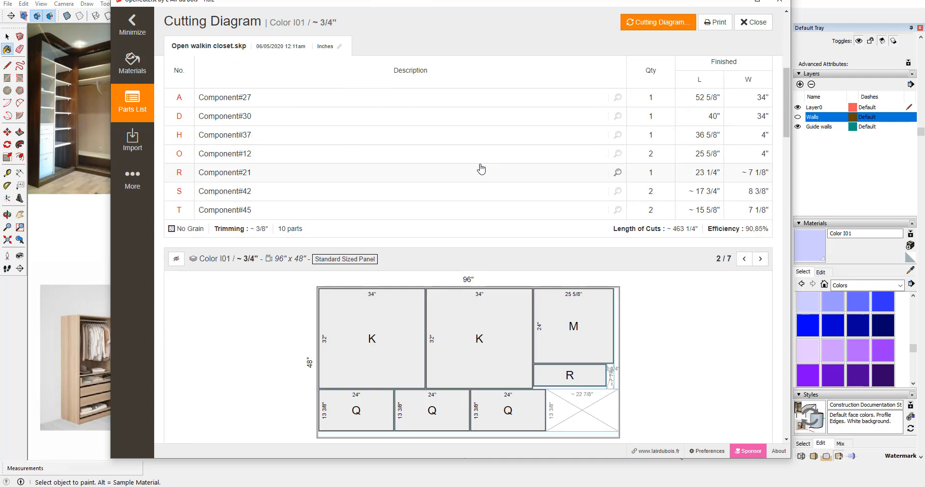
scroll(517, 160, up, 2)
scroll(516, 161, up, 3)
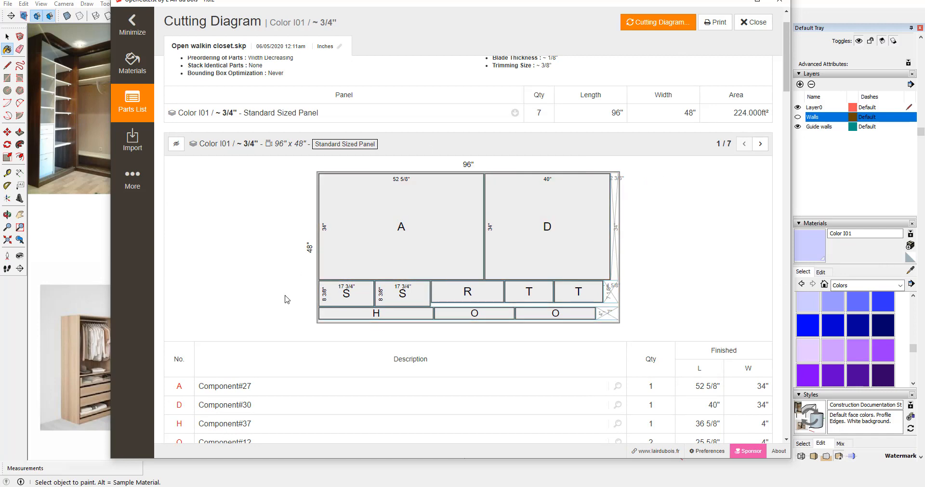
scroll(624, 239, down, 20)
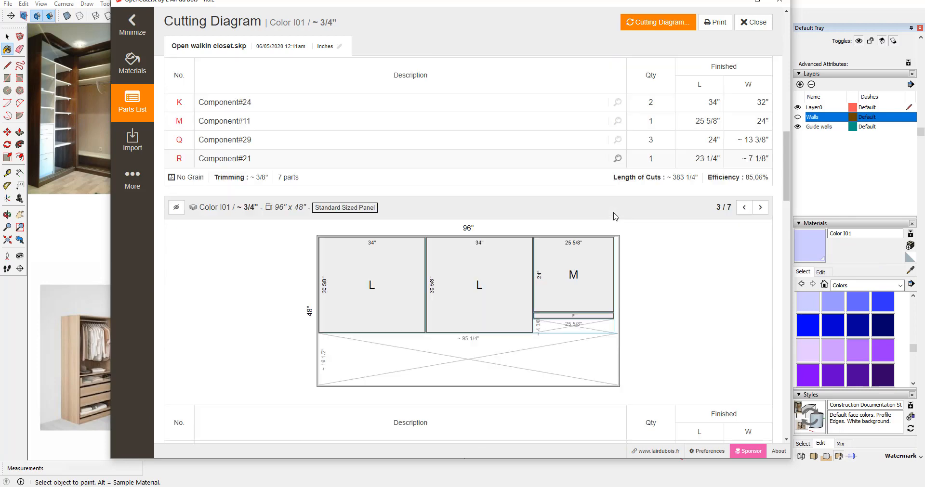
scroll(614, 216, down, 20)
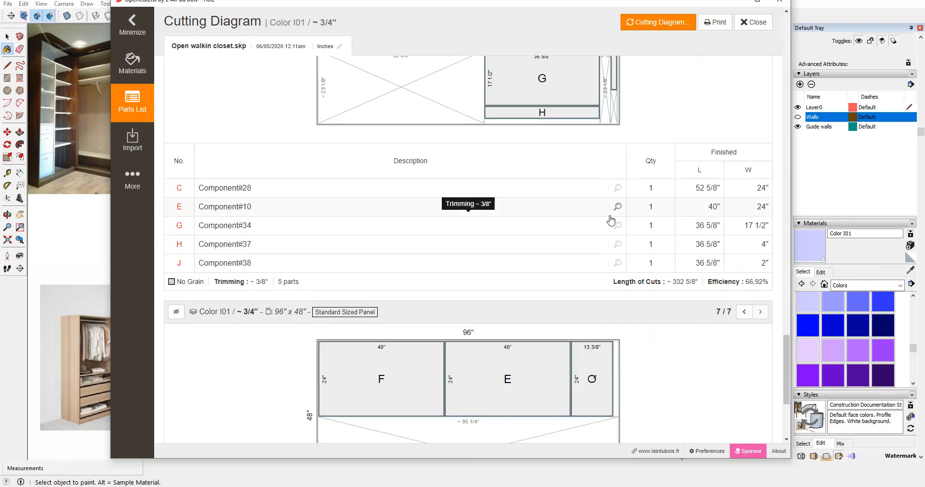
scroll(337, 202, up, 4)
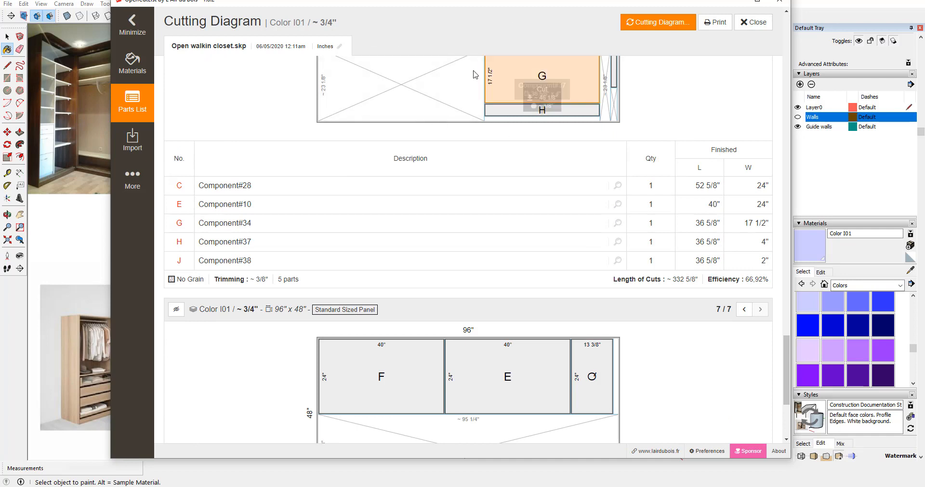
scroll(655, 126, up, 3)
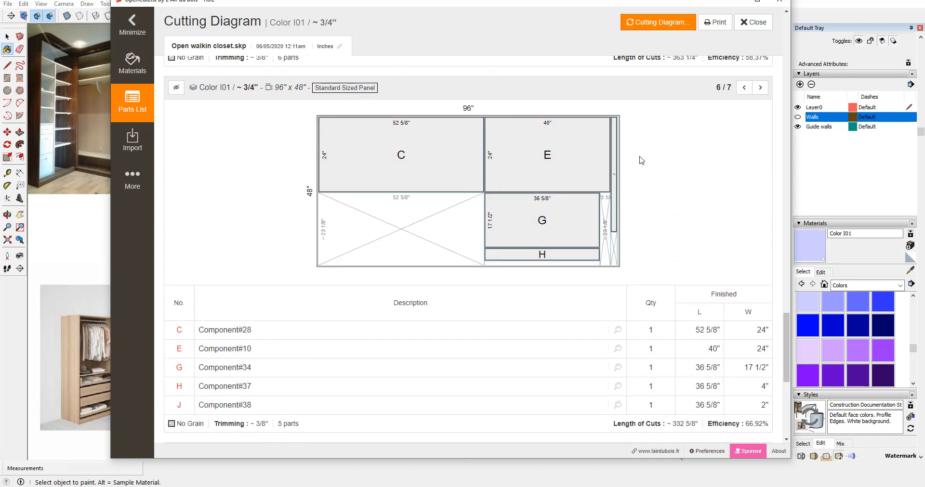
Step: Close the cut list window and deselect the closet model
click(784, 3)
scroll(419, 183, up, 3)
click(13, 65)
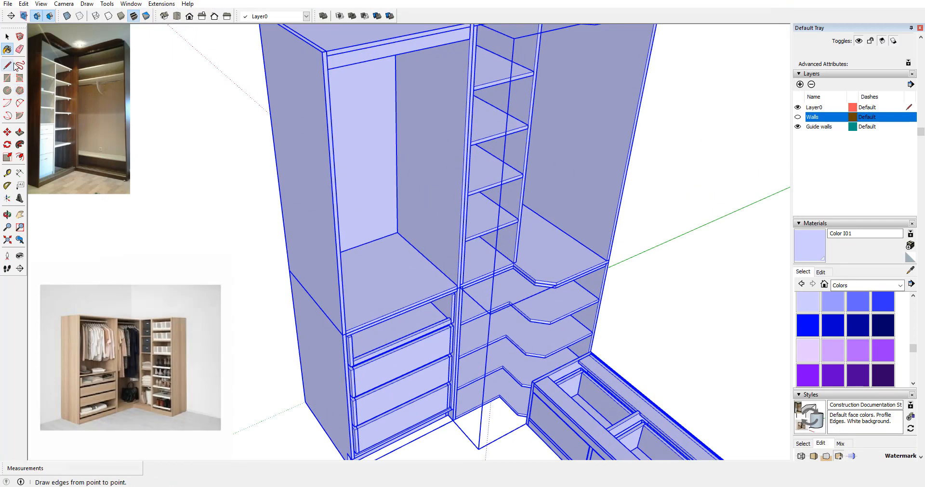
click(7, 36)
scroll(362, 234, down, 5)
click(557, 164)
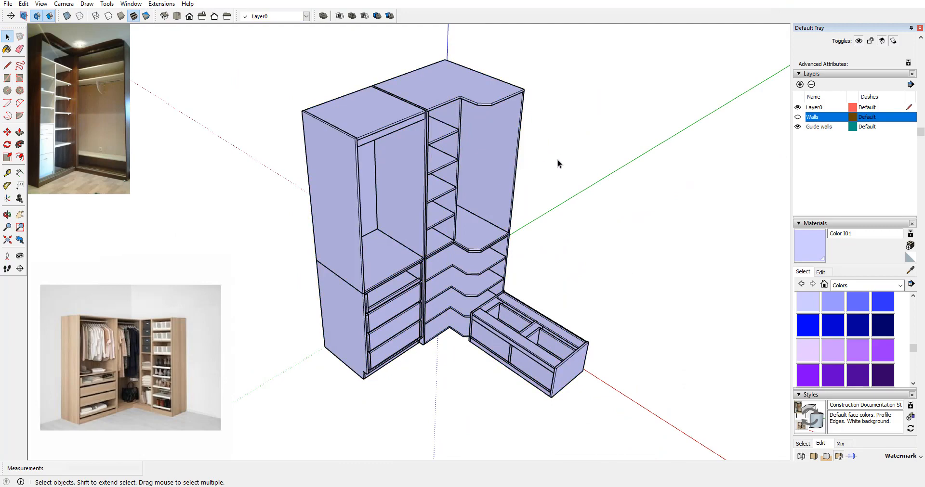
Step: Unhide the bench cushion, the upright panel and the floor strips around the closet
mouse_move(557, 164)
middle_down()
mouse_move(519, 186)
mouse_move(554, 200)
mouse_move(548, 244)
mouse_move(448, 233)
middle_up()
middle_drag(324, 243, 476, 265)
middle_drag(314, 272, 472, 264)
mouse_move(361, 268)
middle_down()
mouse_move(522, 237)
mouse_move(540, 247)
middle_up()
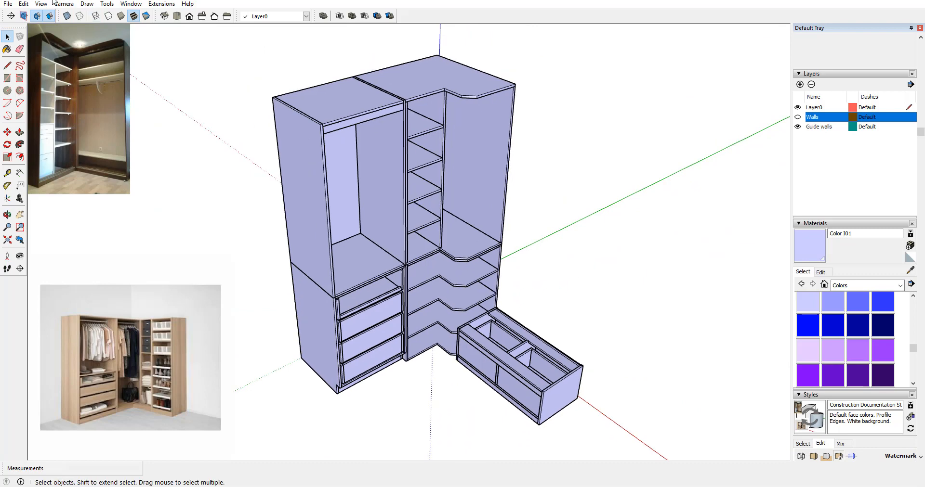
click(24, 4)
mouse_move(142, 144)
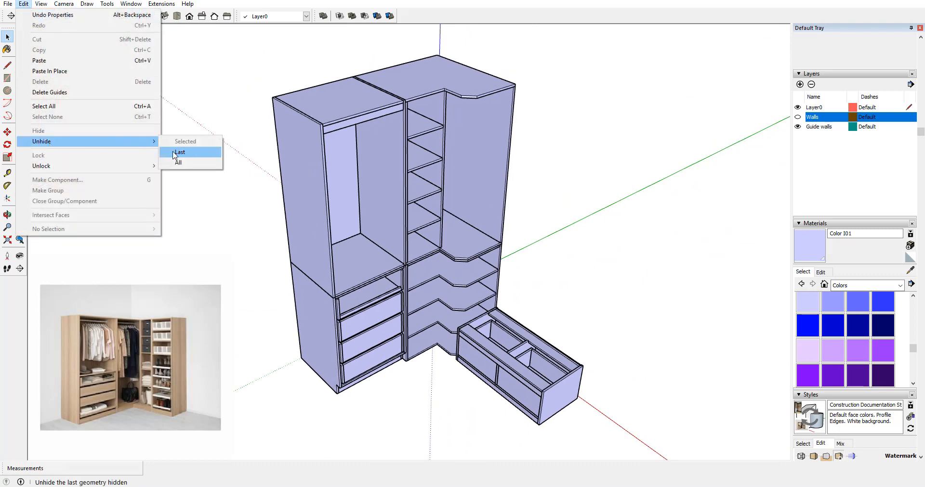
click(183, 159)
middle_drag(183, 158, 428, 253)
scroll(297, 235, up, 5)
scroll(294, 241, up, 3)
scroll(433, 254, down, 3)
scroll(503, 235, up, 2)
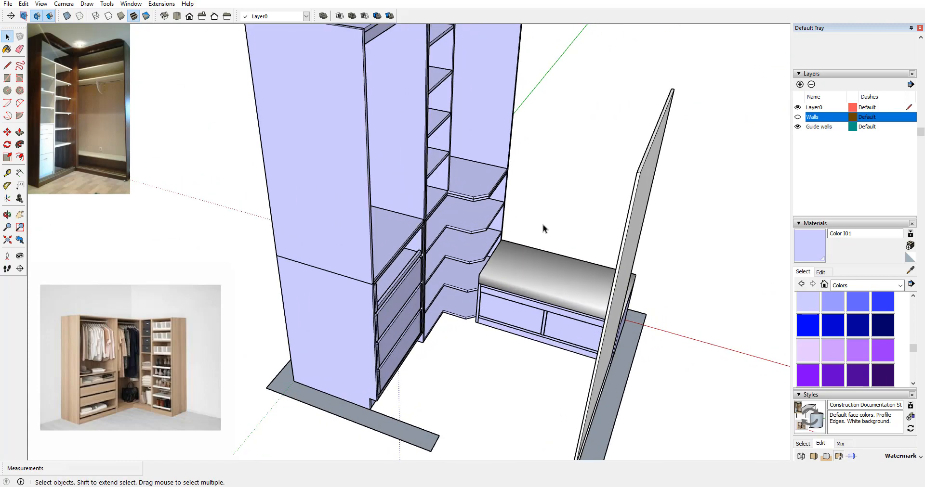
middle_drag(542, 224, 366, 201)
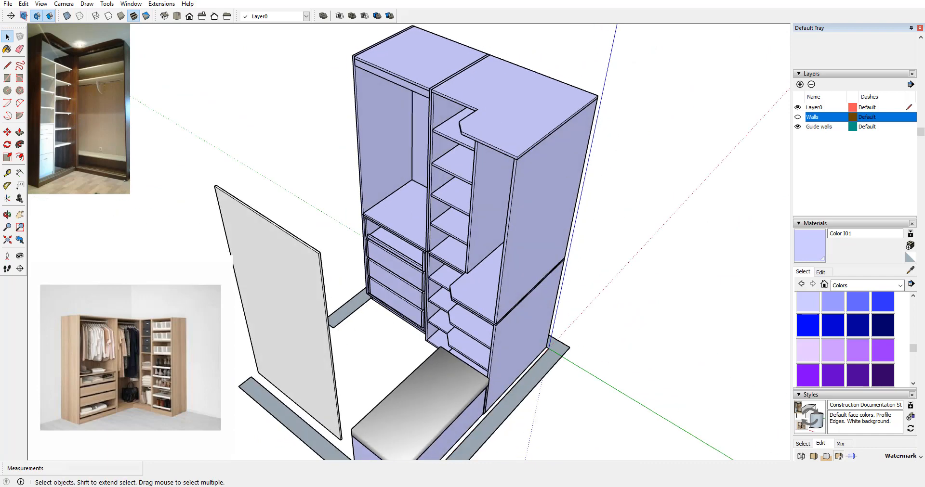